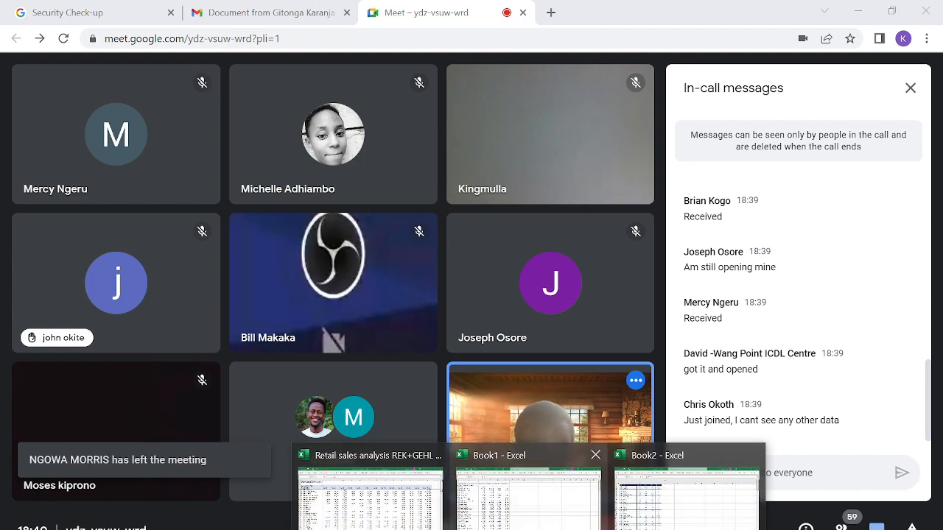
Look through Book1 and Book2, then search recent workbooks for 'coh' before backing out.
click(528, 490)
click(687, 492)
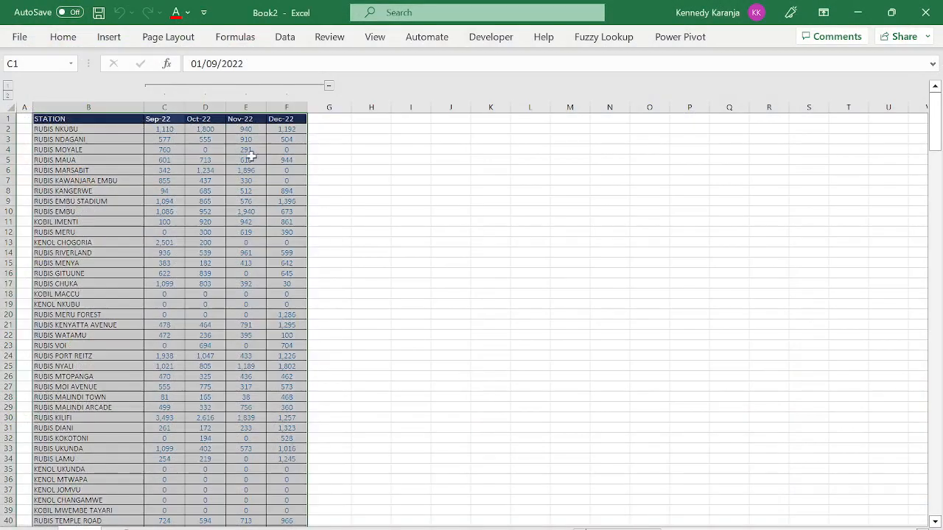
click(19, 37)
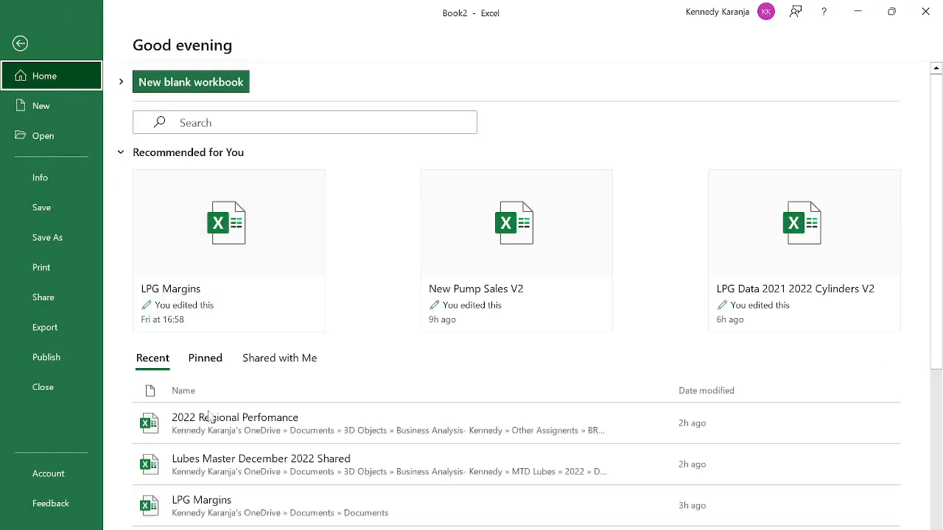
click(206, 123)
text(coh)
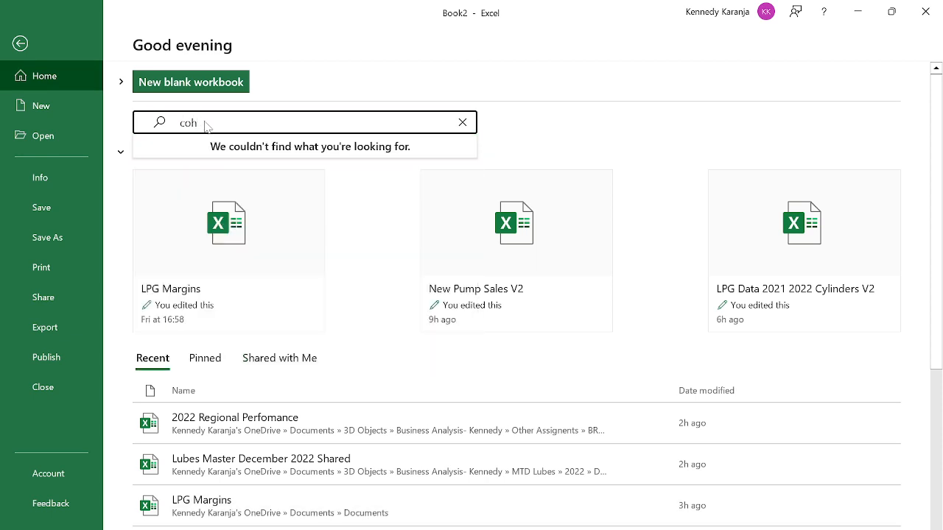
key(BackSpace)
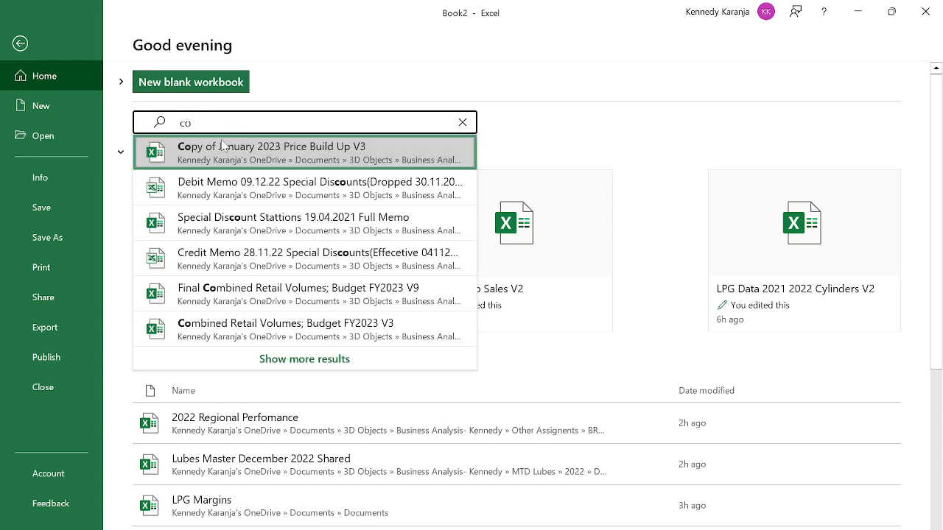
key(Escape)
key(Escape)
Open Cohort 2 Data 1 from the Downloads folder and show its player roster sheet.
key(alt+Tab)
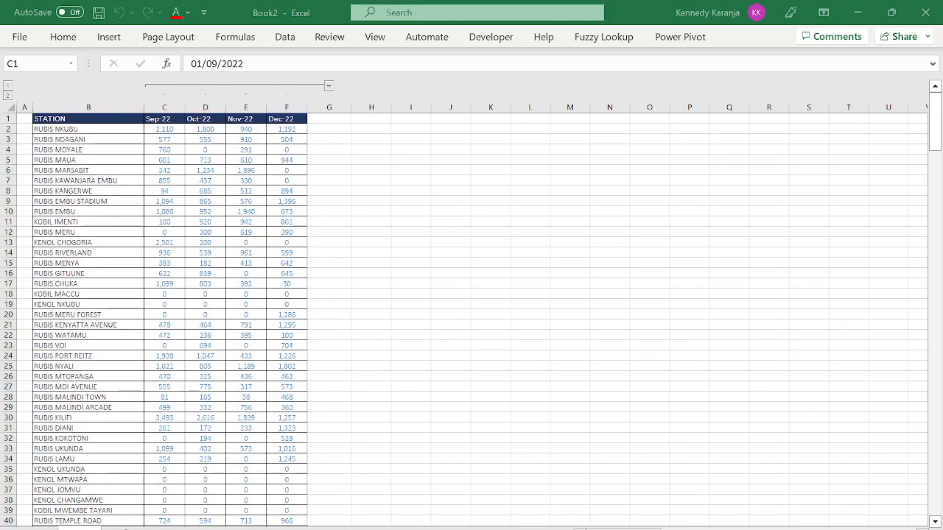
click(212, 200)
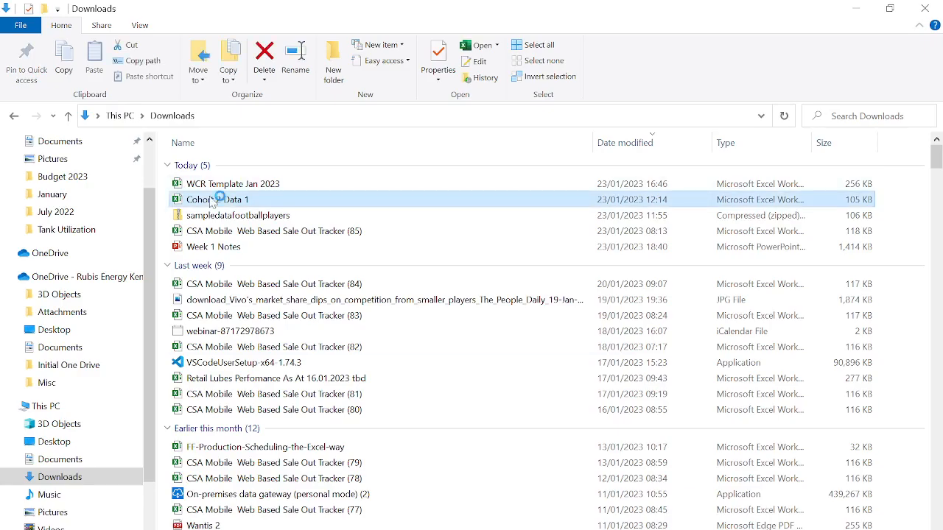
click(855, 8)
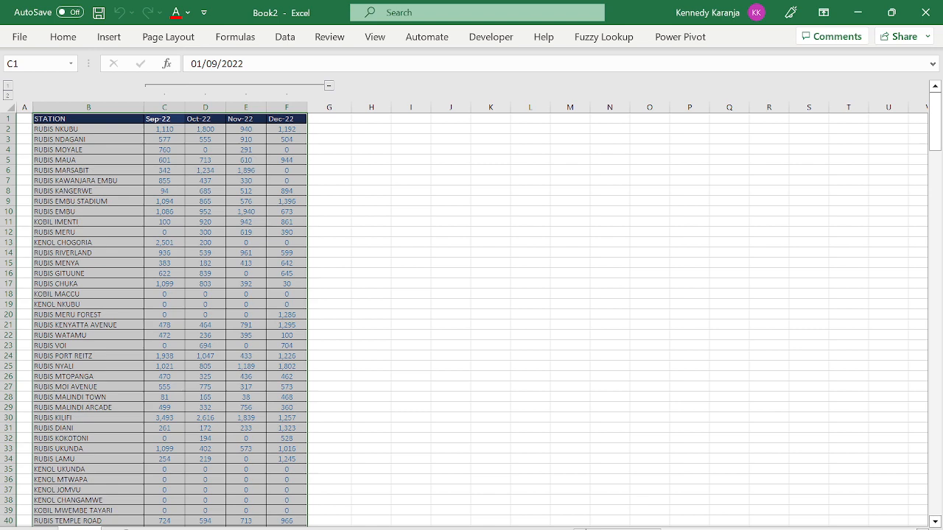
click(418, 529)
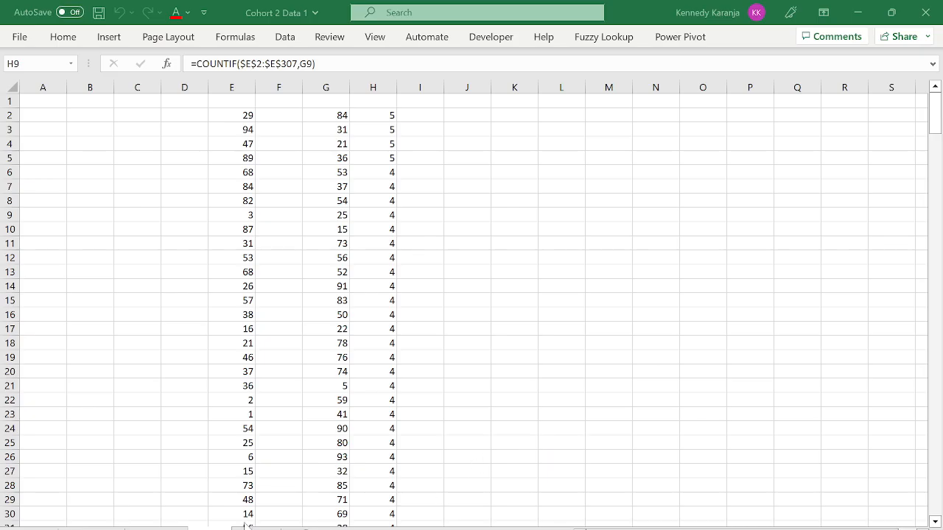
click(245, 529)
click(156, 529)
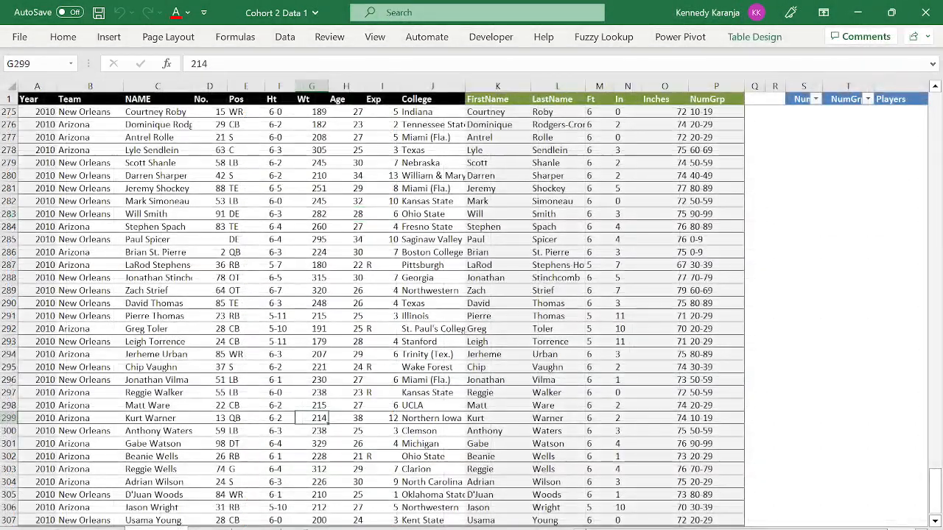
Return to the Google Meet call in Chrome and bring up the Present now options.
click(422, 529)
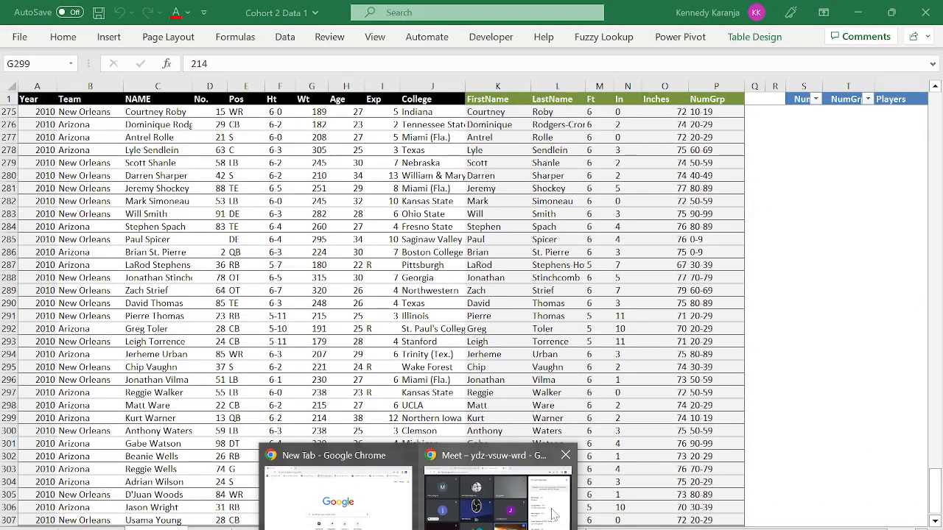
click(555, 510)
click(521, 526)
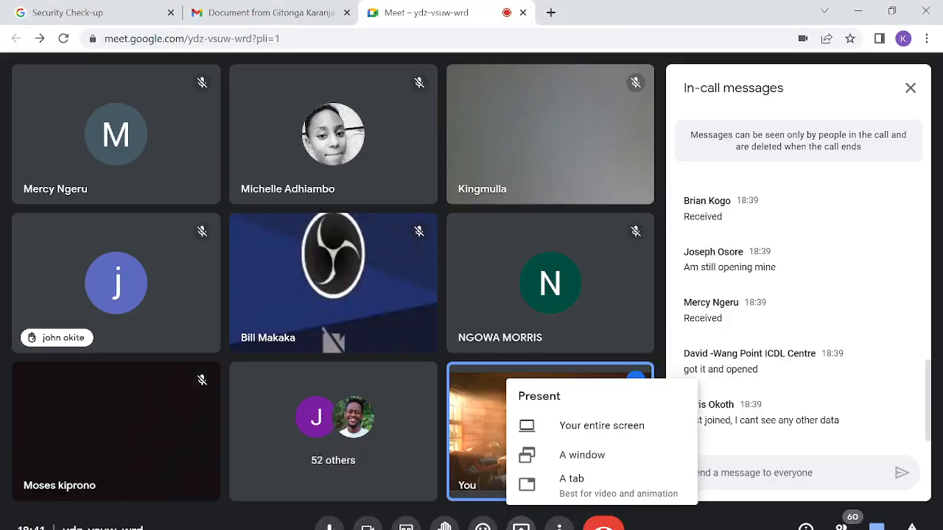
Share your entire screen with the Meet call.
click(612, 442)
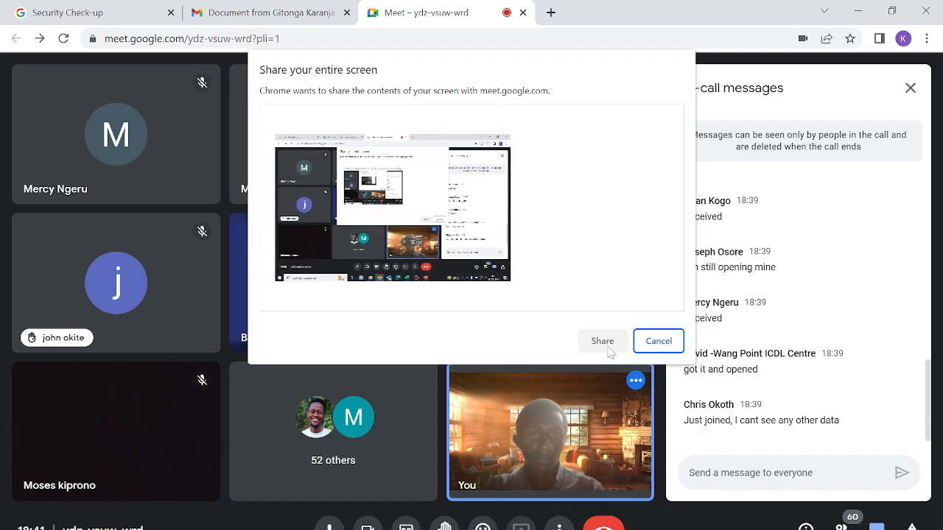
click(335, 197)
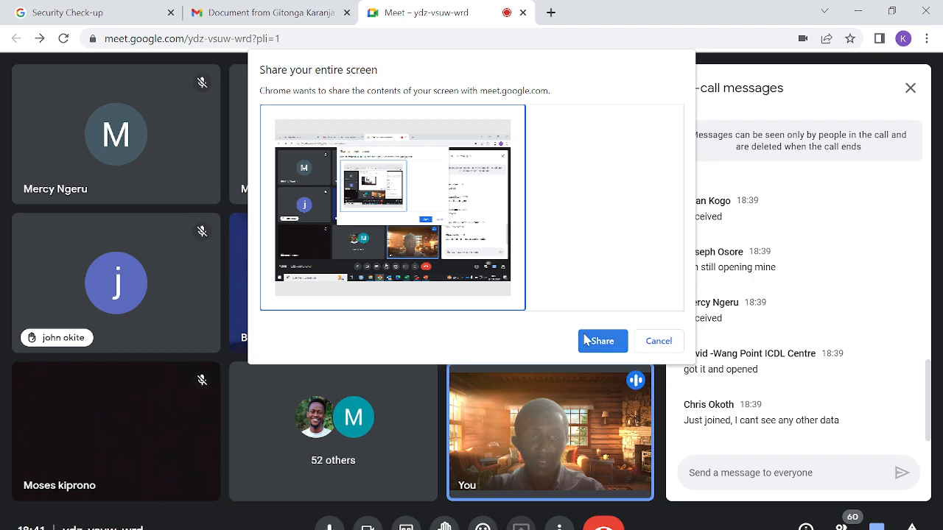
click(589, 340)
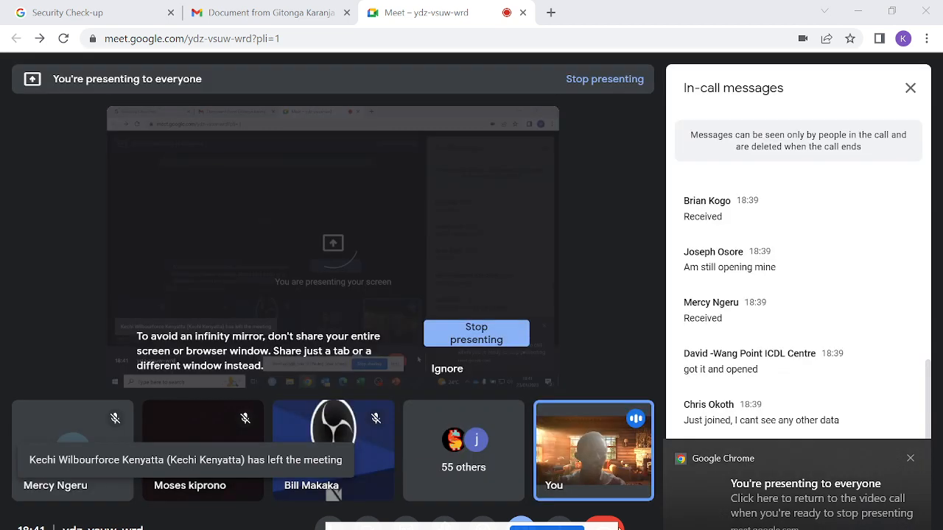
Dismiss the presenting notification, close In-call messages, and ignore the infinity-mirror warning.
mouse_move(593, 451)
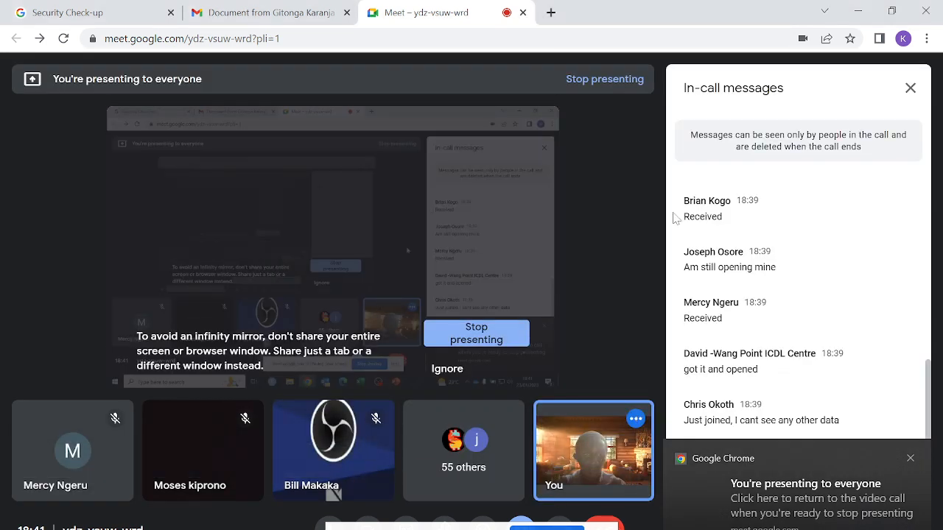
mouse_move(635, 477)
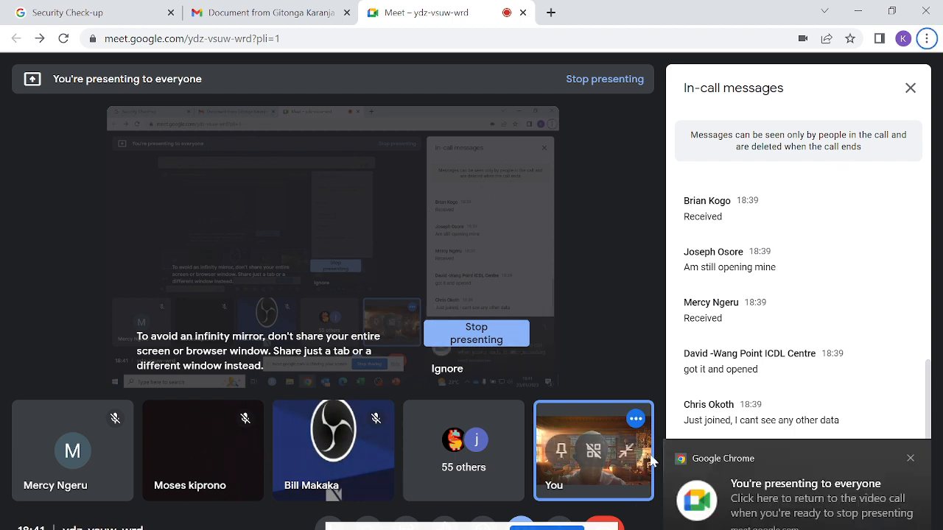
click(910, 458)
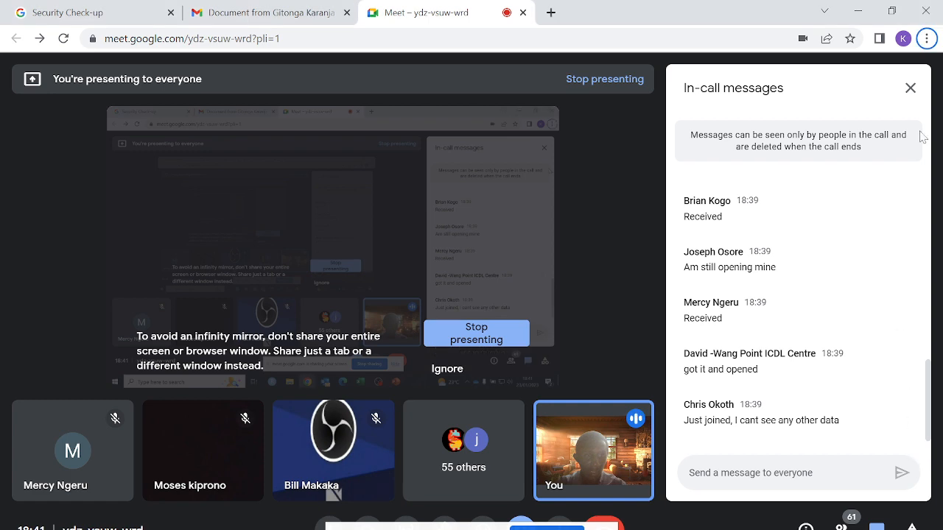
click(910, 88)
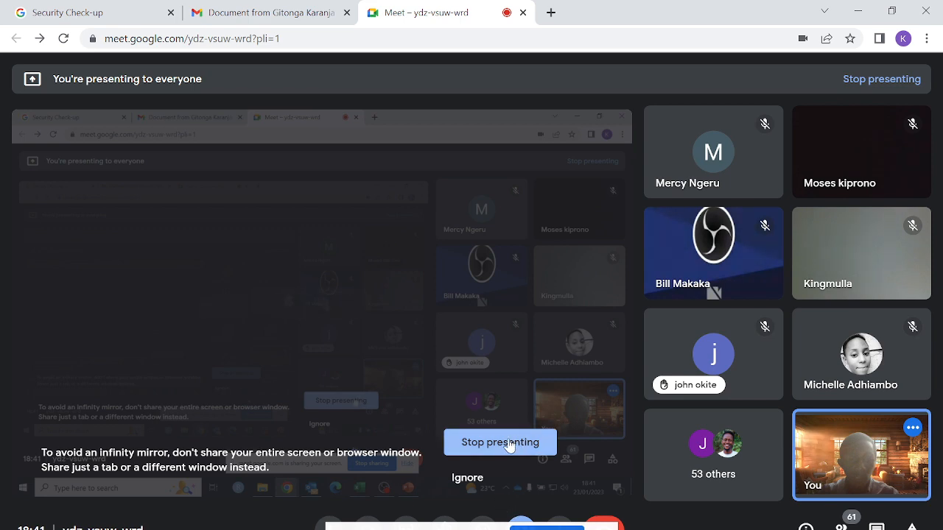
click(466, 478)
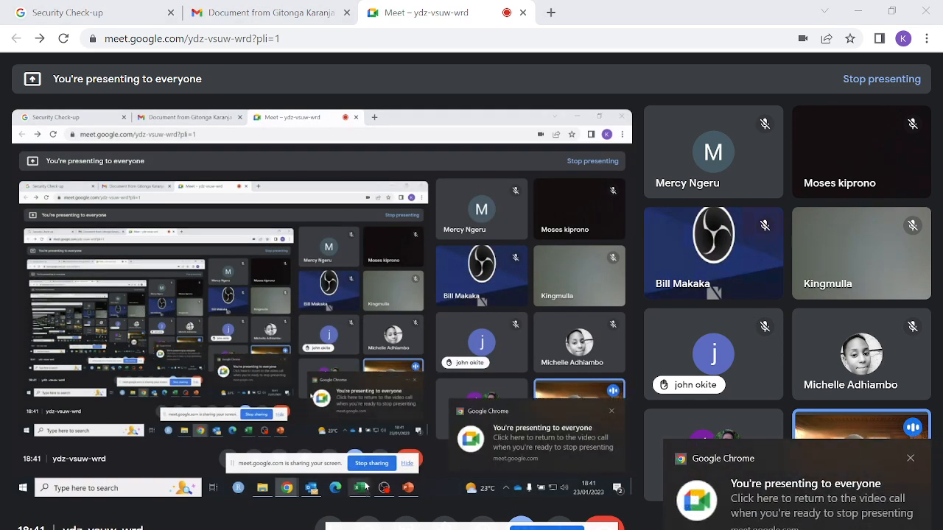
Bring the Book2 workbook forward from the Excel taskbar previews.
mouse_move(528, 529)
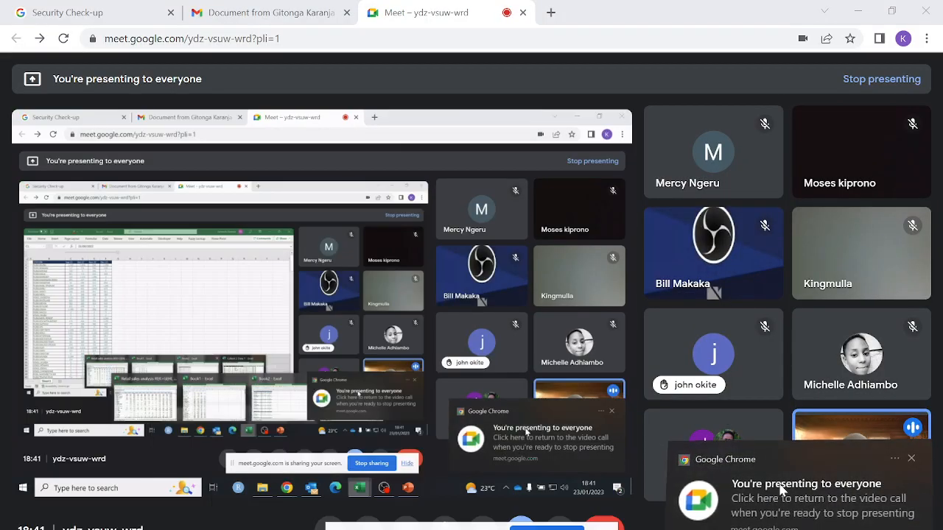
click(770, 490)
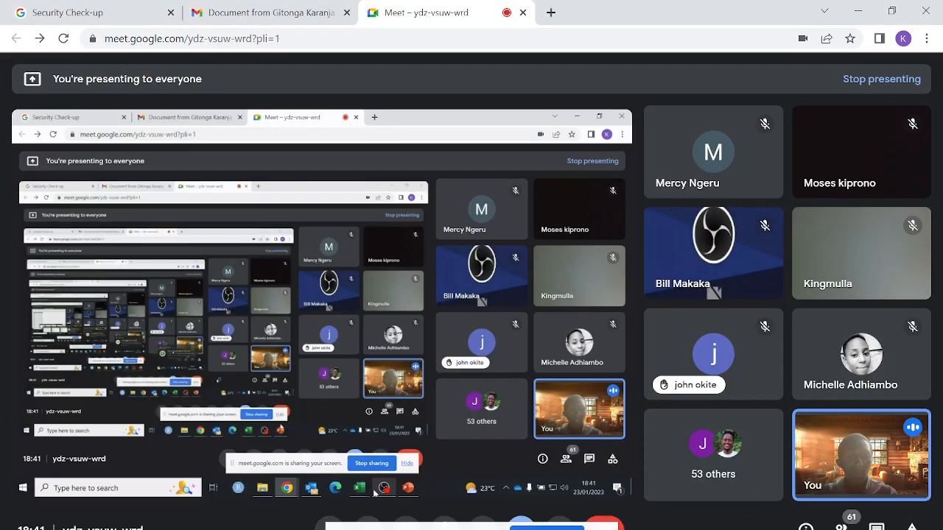
click(530, 529)
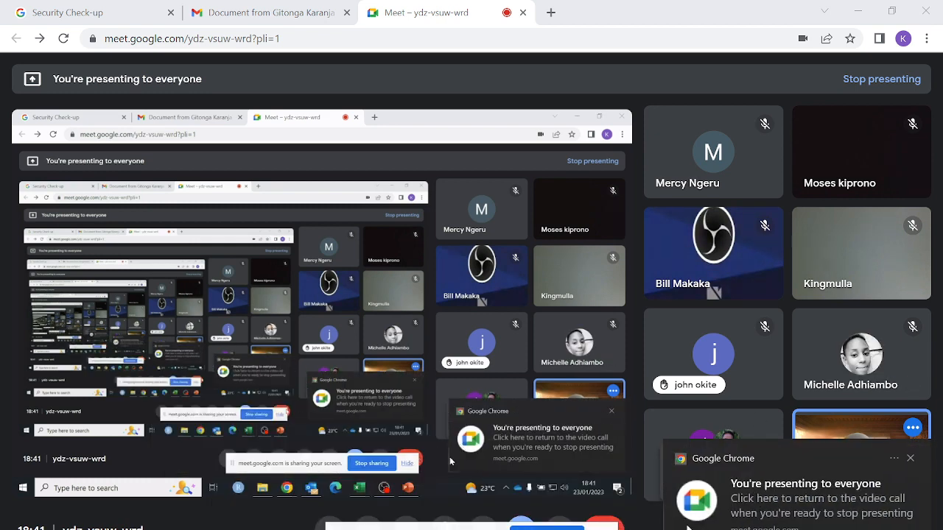
mouse_move(530, 529)
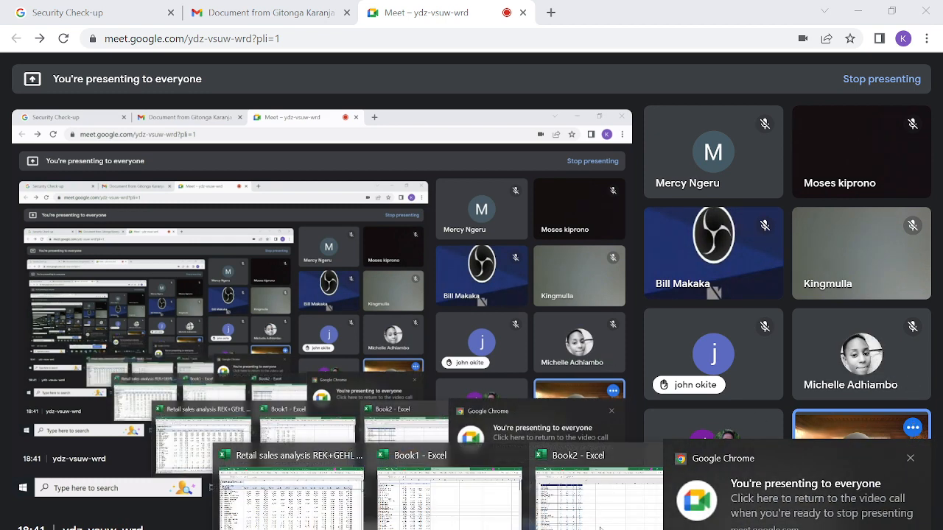
click(593, 501)
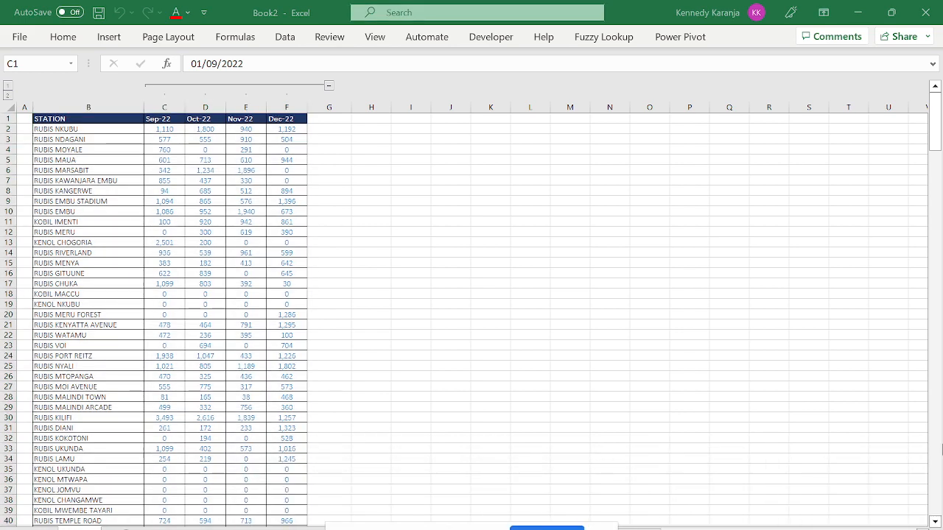
Select the whole station data table, then switch to the Cohort 2 Data 1 workbook.
key(ctrl+a)
mouse_move(530, 529)
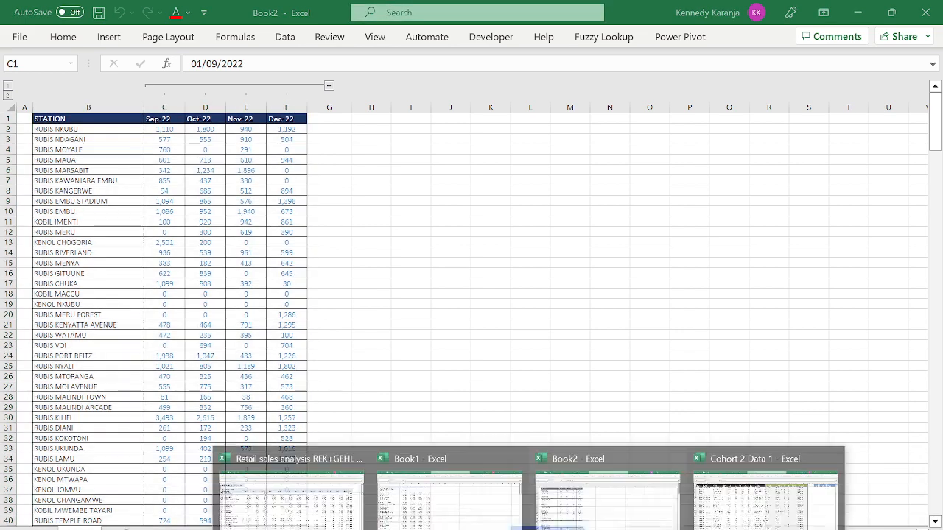
click(729, 501)
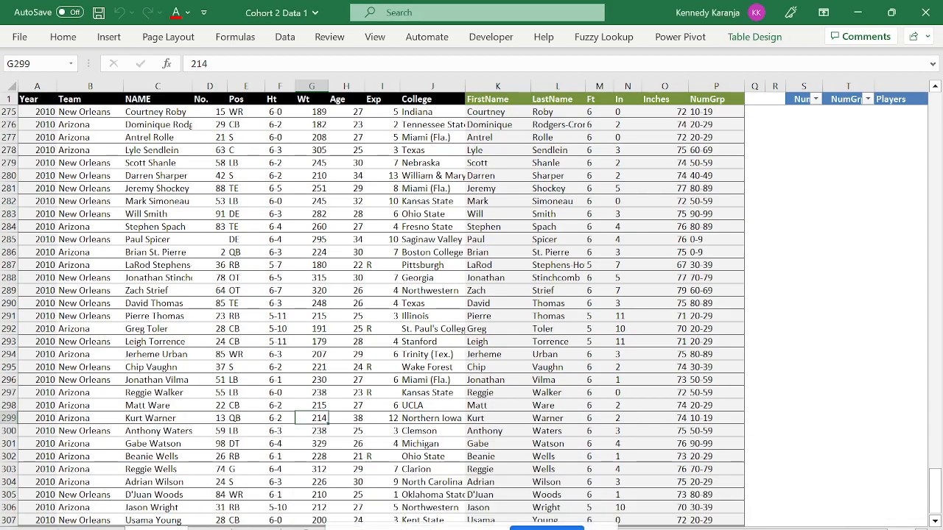
Delete the Contextures links sheet from Cohort 2 Data 1.
click(186, 526)
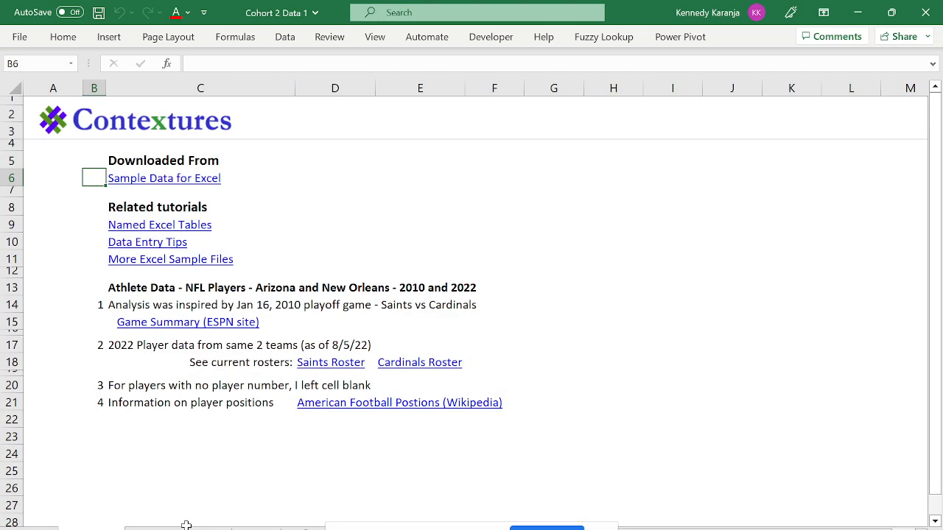
click(238, 527)
right_click(304, 528)
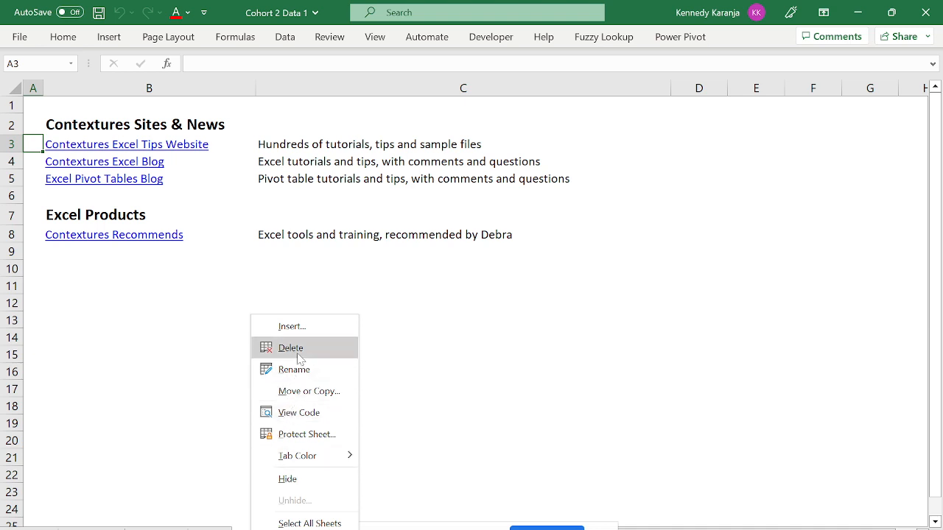
click(299, 356)
click(447, 326)
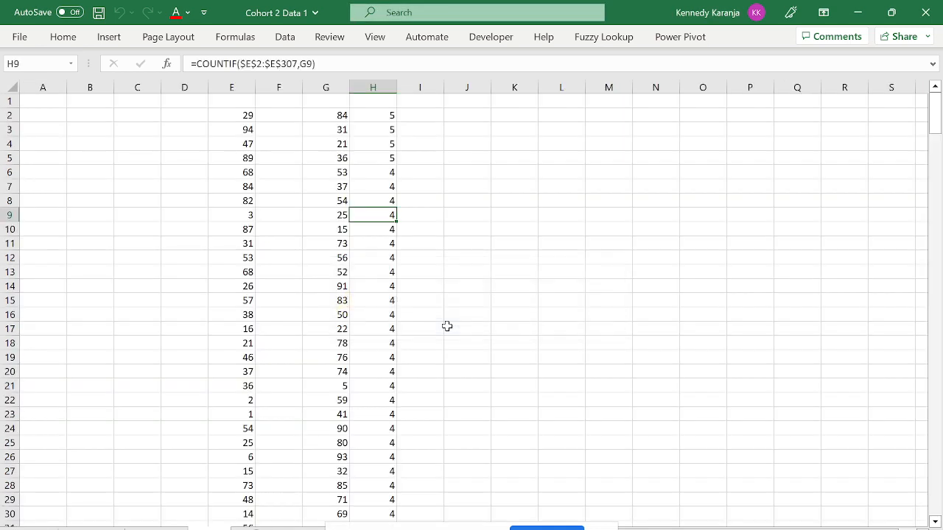
Go to the player data sheet and open File > New.
click(140, 526)
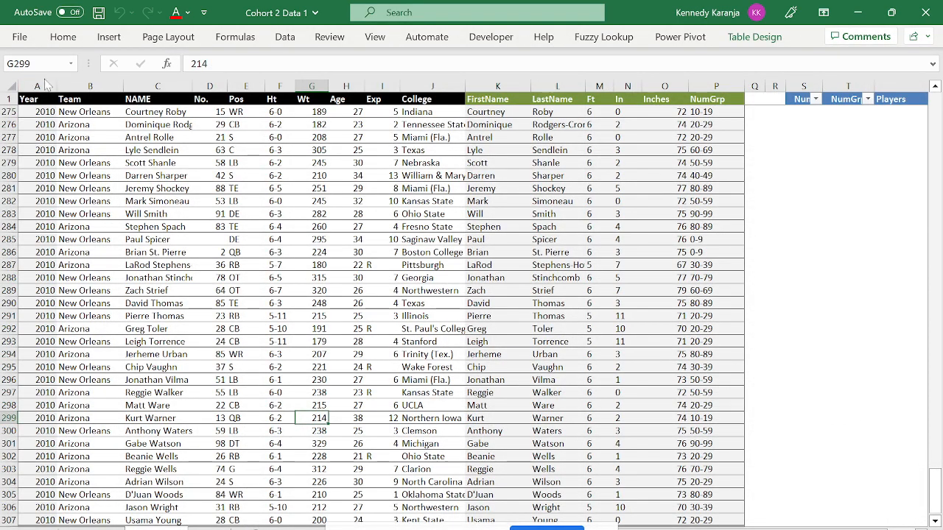
click(19, 37)
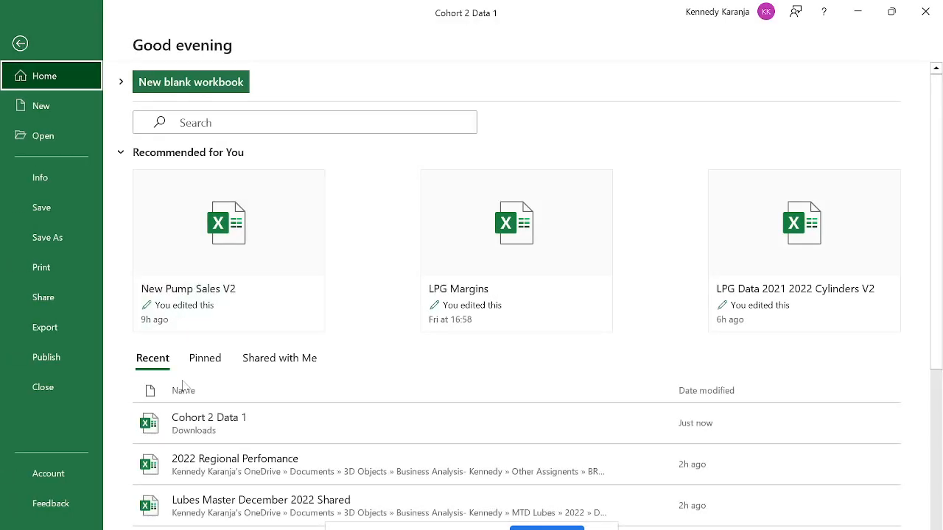
click(52, 109)
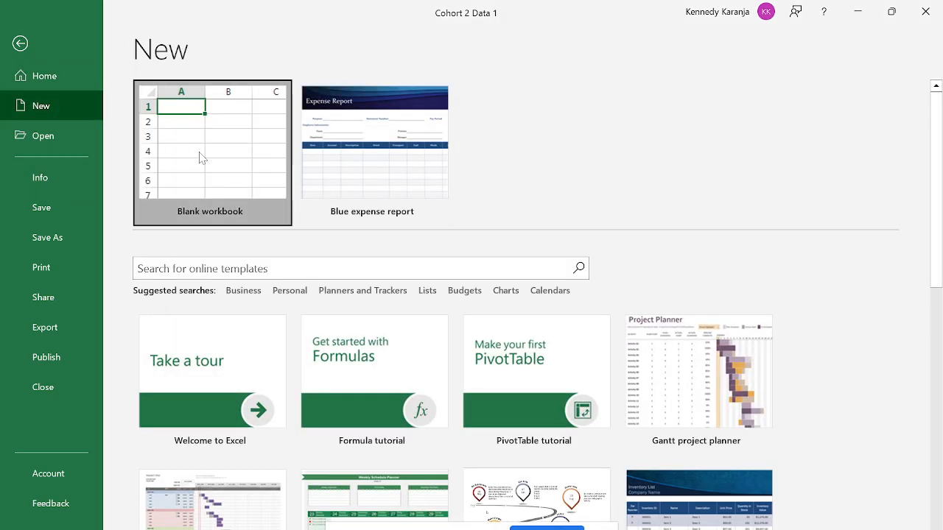
Create blank workbook Book3 from the New page and select cell G1.
click(201, 157)
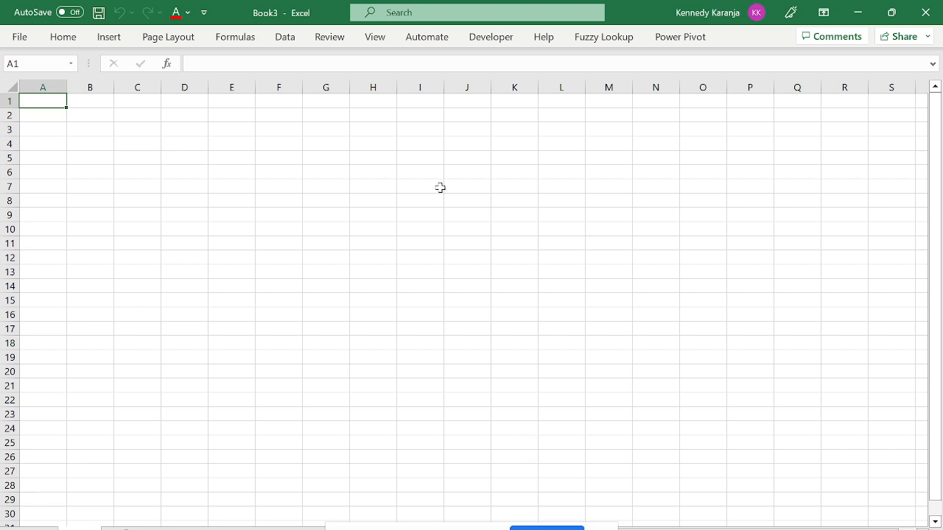
click(322, 103)
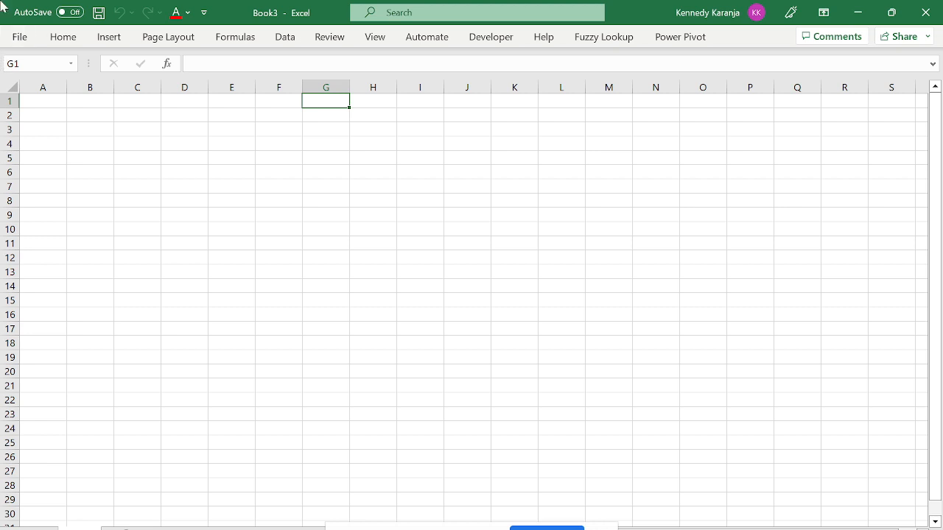
click(18, 35)
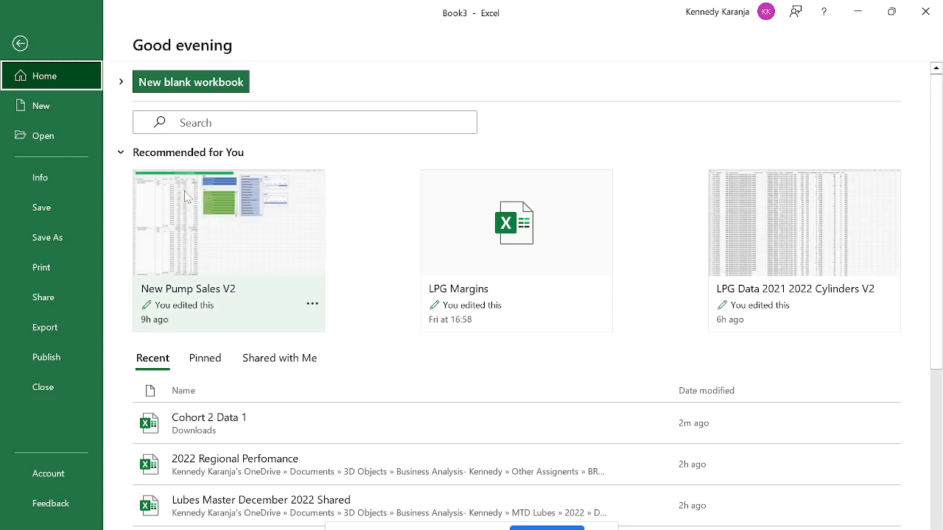
Pin the Home ribbon permanently open above Book3's empty worksheet.
click(20, 45)
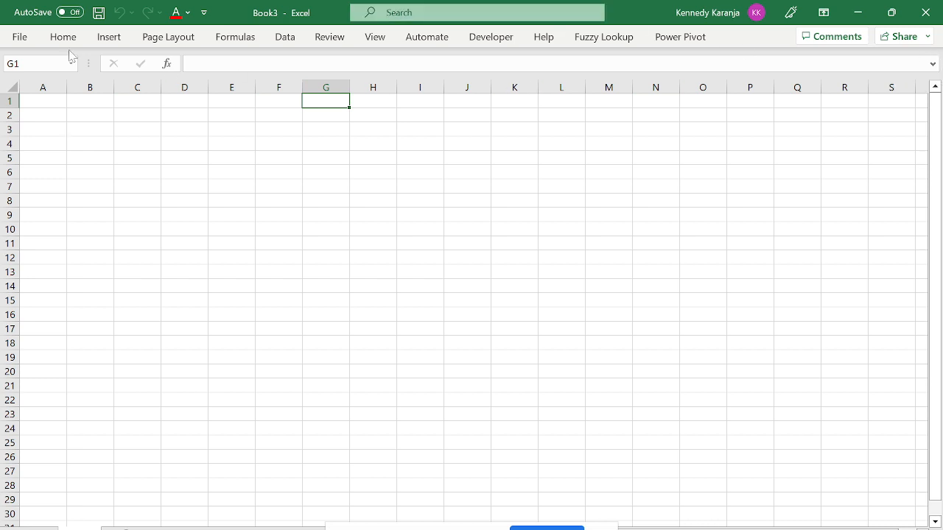
click(23, 40)
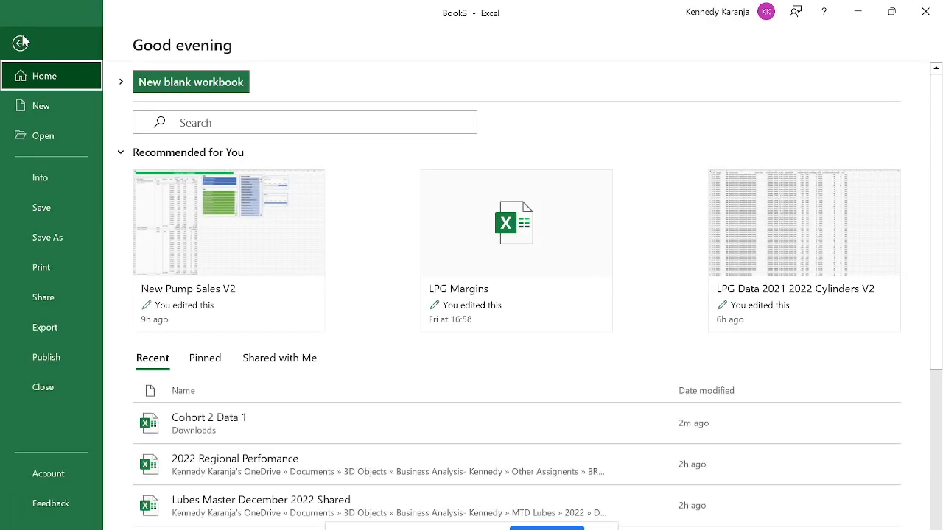
key(Escape)
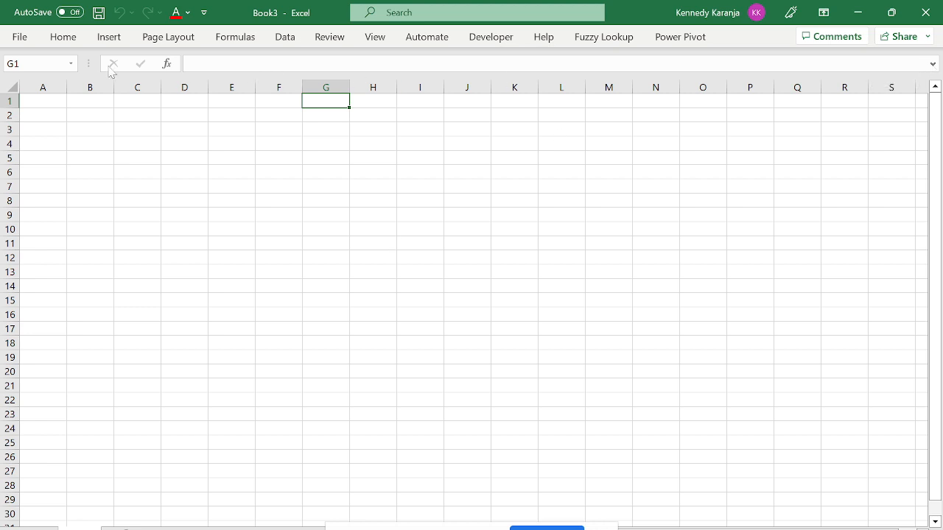
click(73, 42)
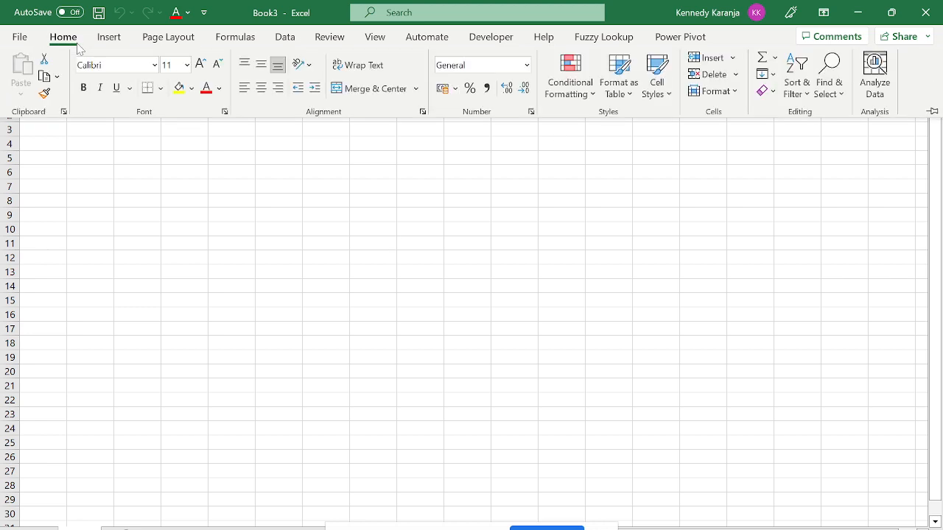
click(932, 111)
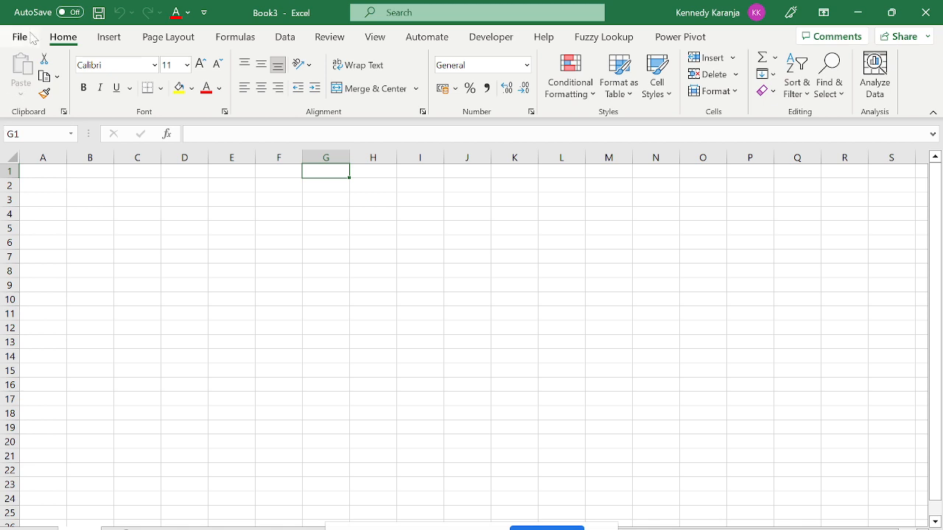
click(20, 37)
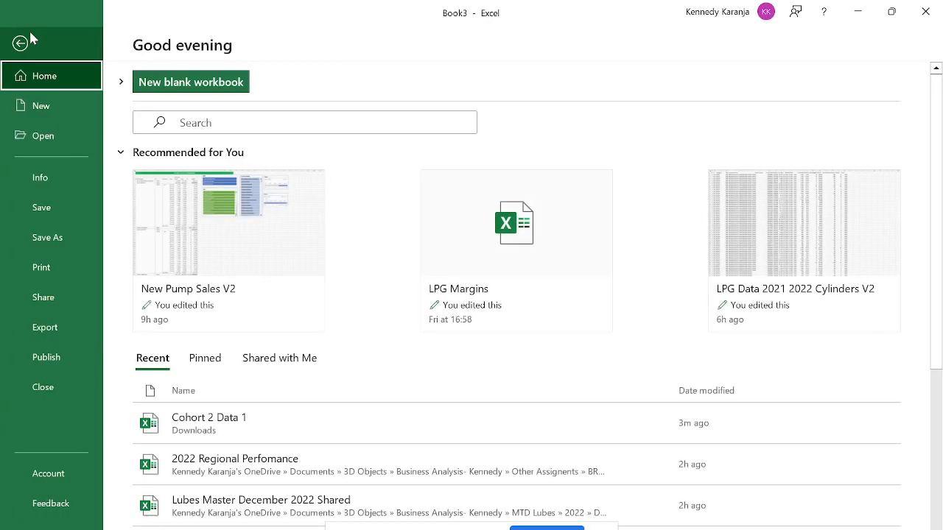
click(24, 41)
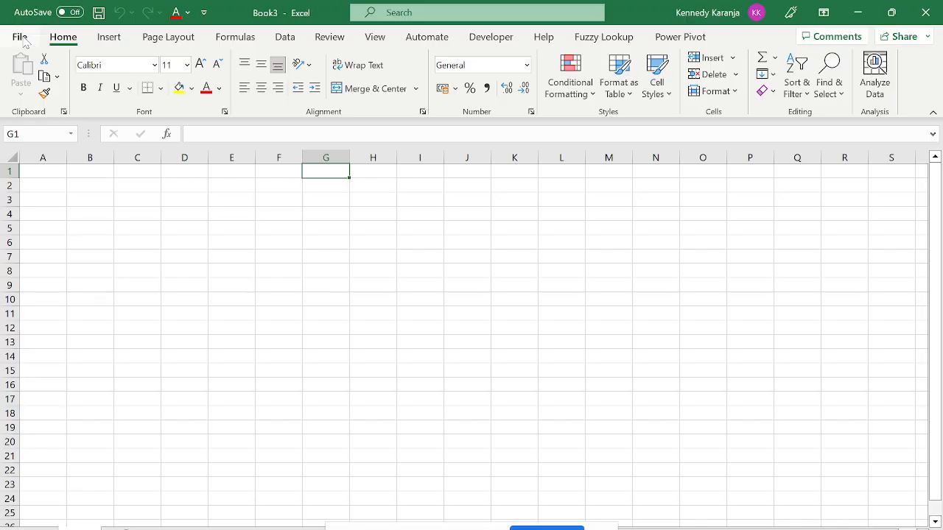
click(23, 40)
click(24, 40)
click(147, 242)
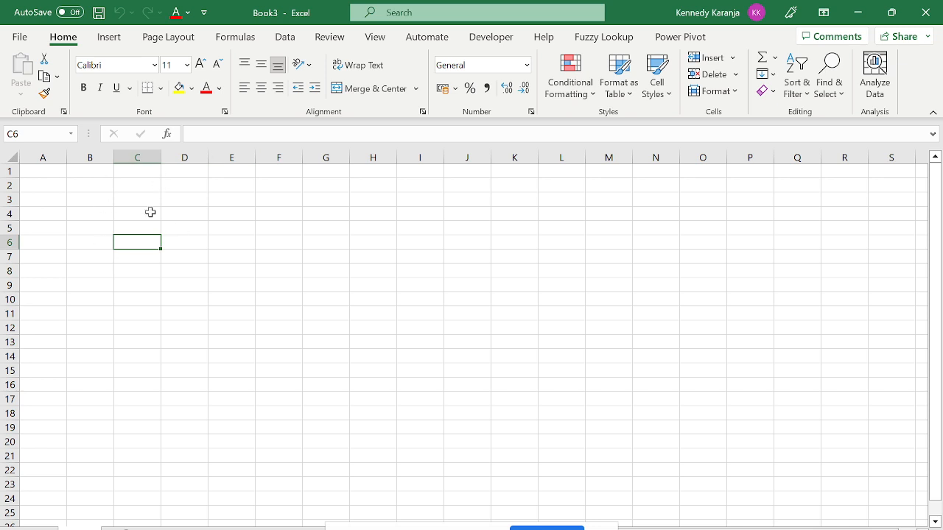
click(130, 212)
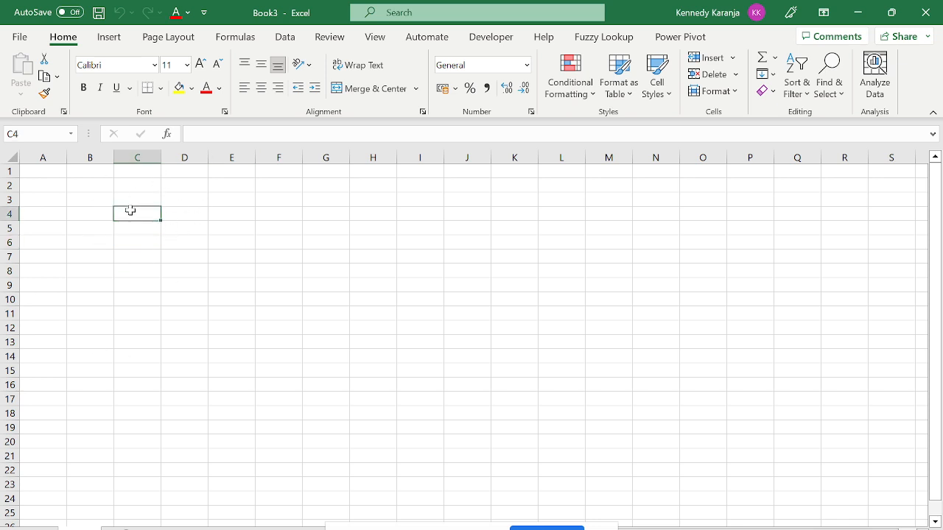
text(90)
key(Return)
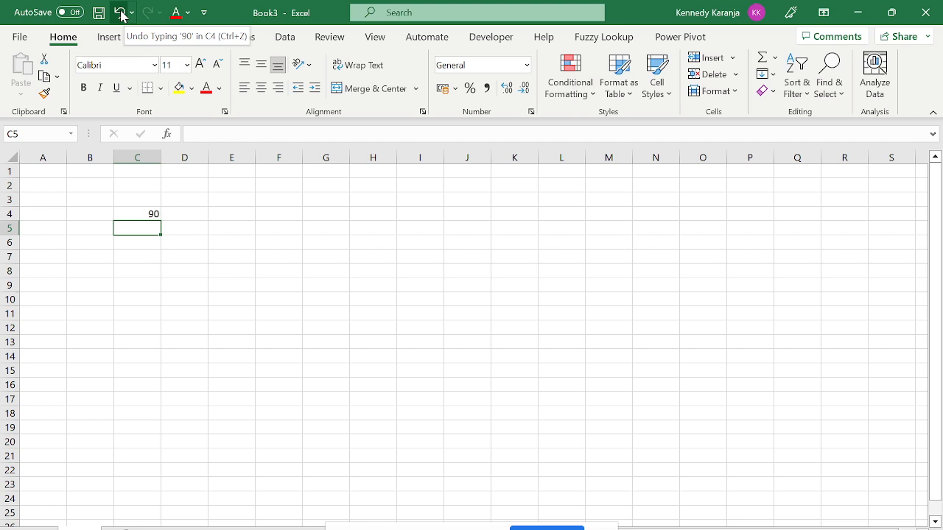
click(120, 13)
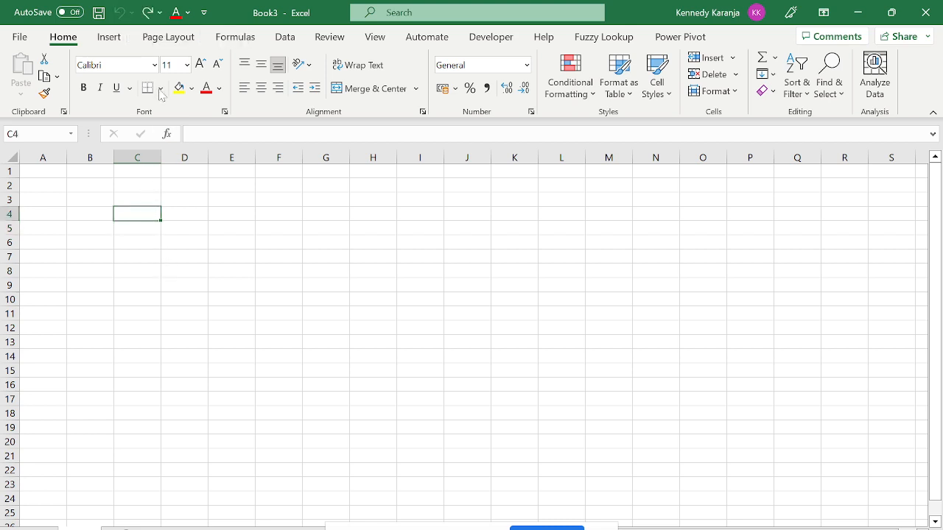
click(140, 5)
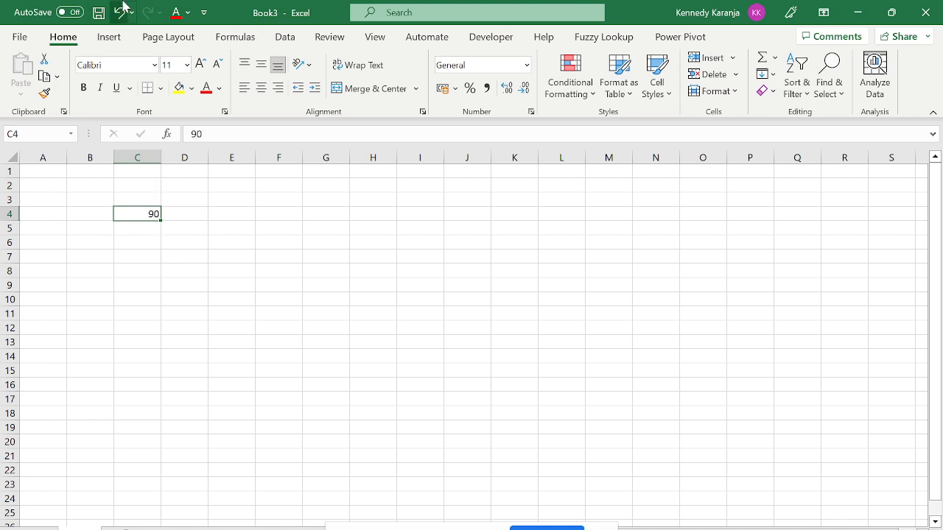
click(122, 12)
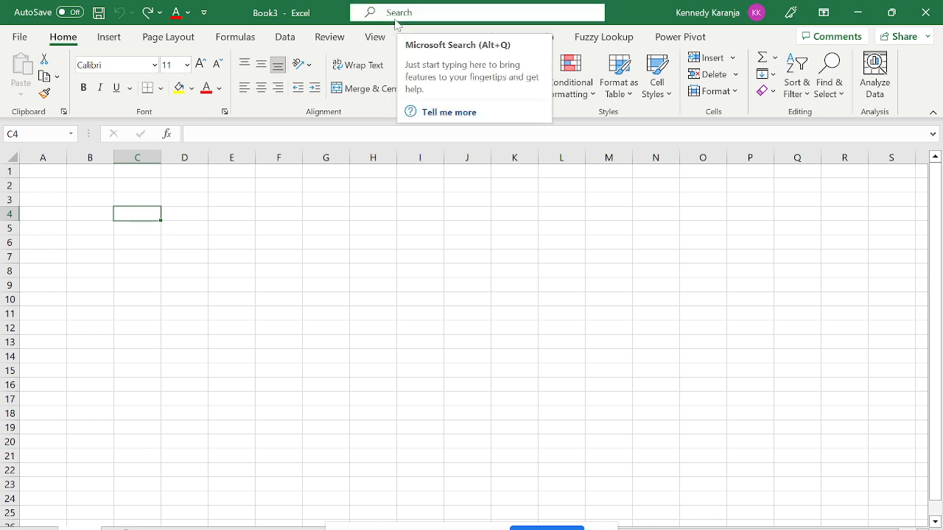
click(405, 15)
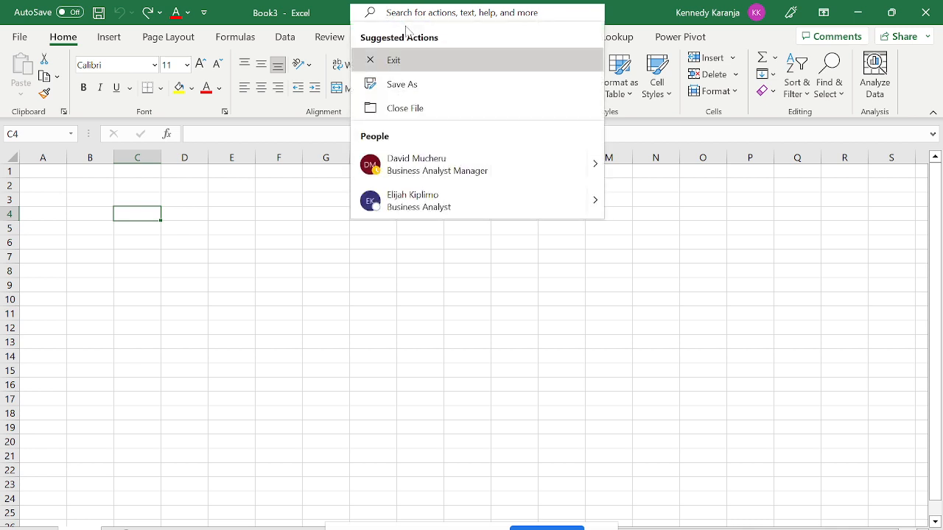
click(317, 204)
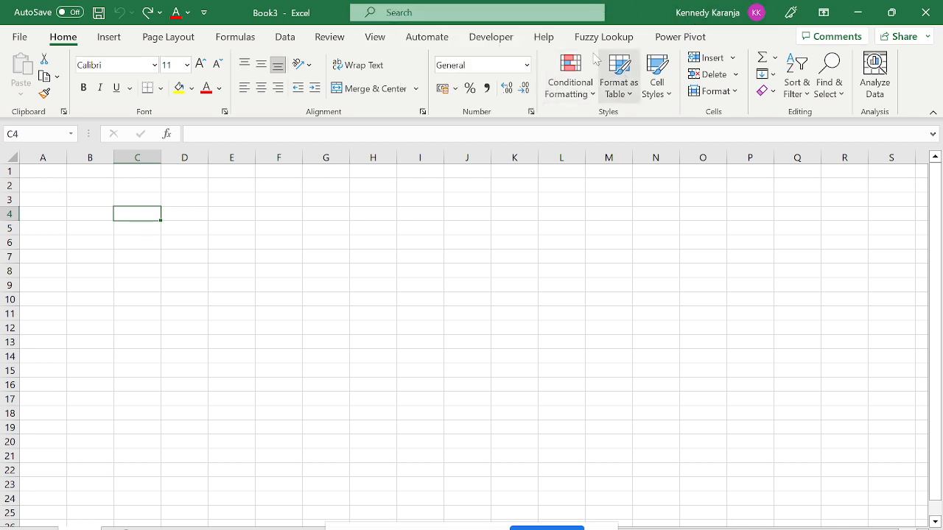
click(422, 20)
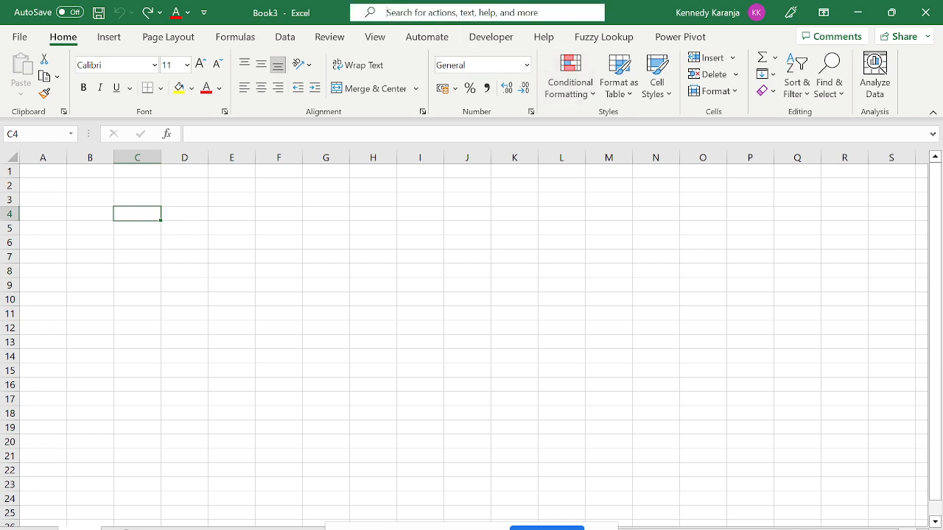
text(condi)
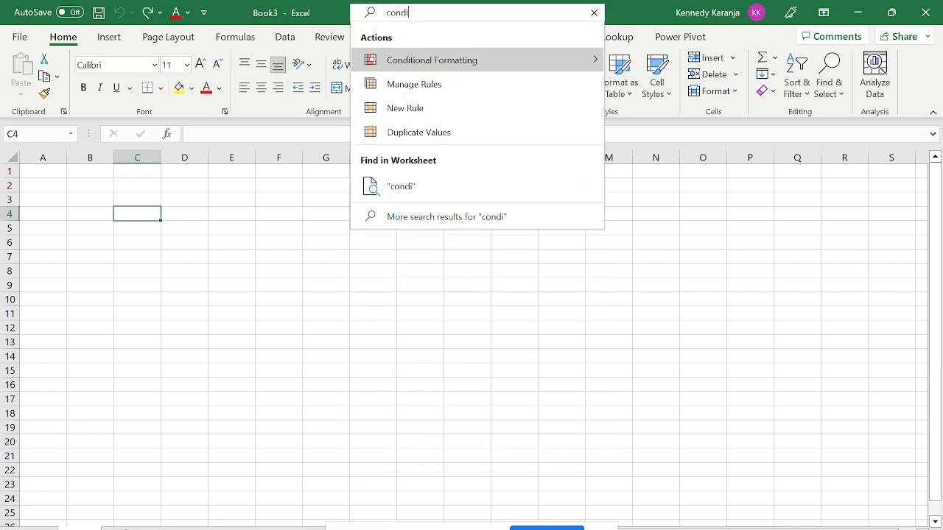
mouse_move(392, 71)
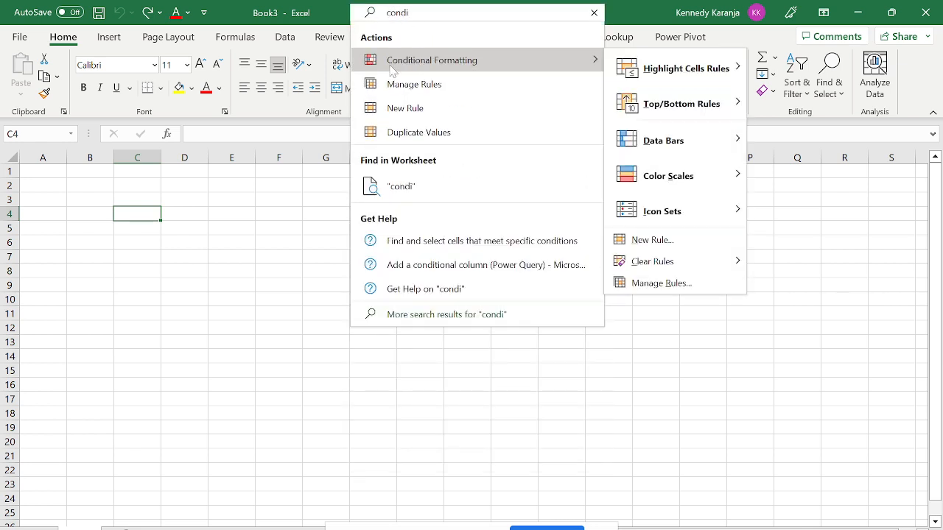
mouse_move(720, 96)
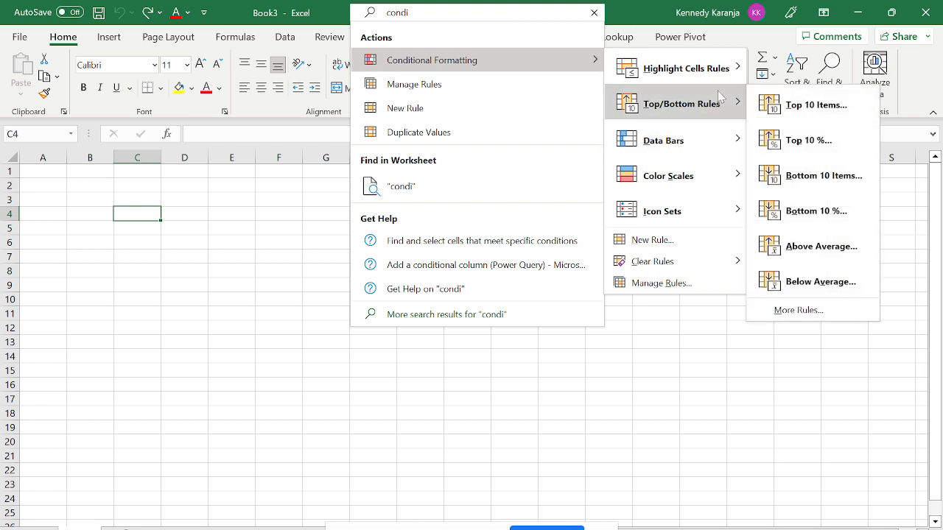
click(594, 13)
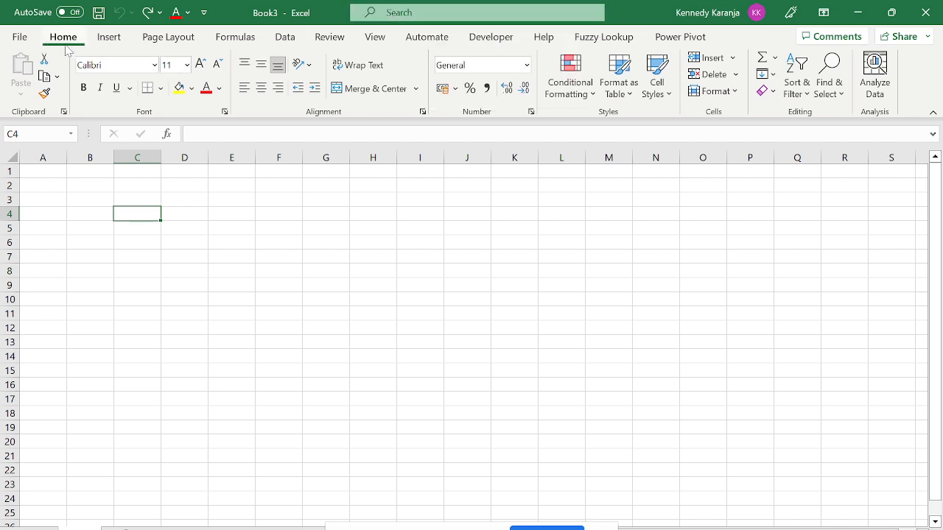
Toggle the File backstage a few times, ending on its Home page of recent workbooks.
click(22, 37)
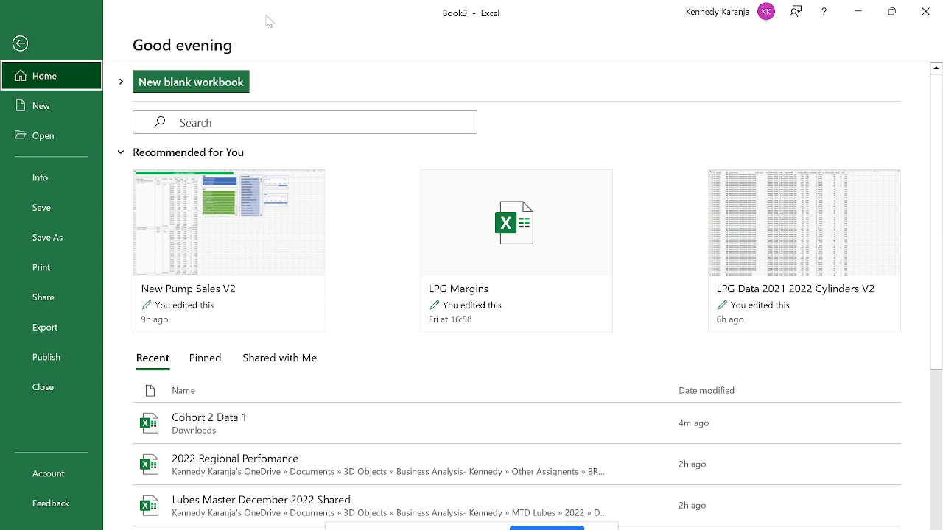
click(22, 57)
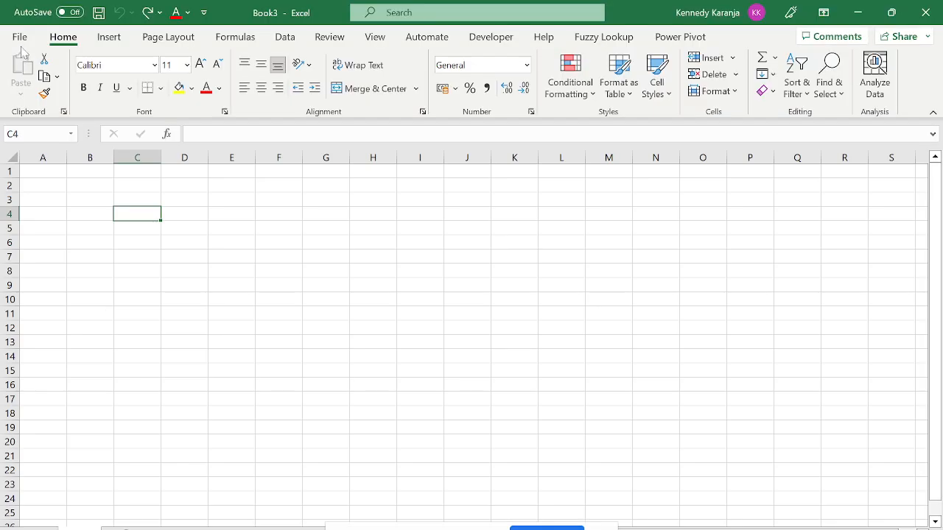
click(11, 40)
click(12, 40)
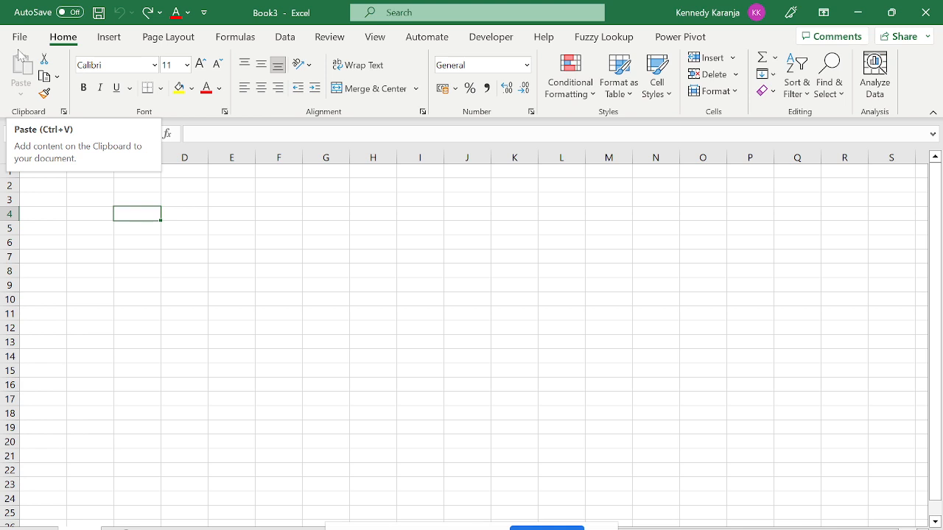
click(20, 37)
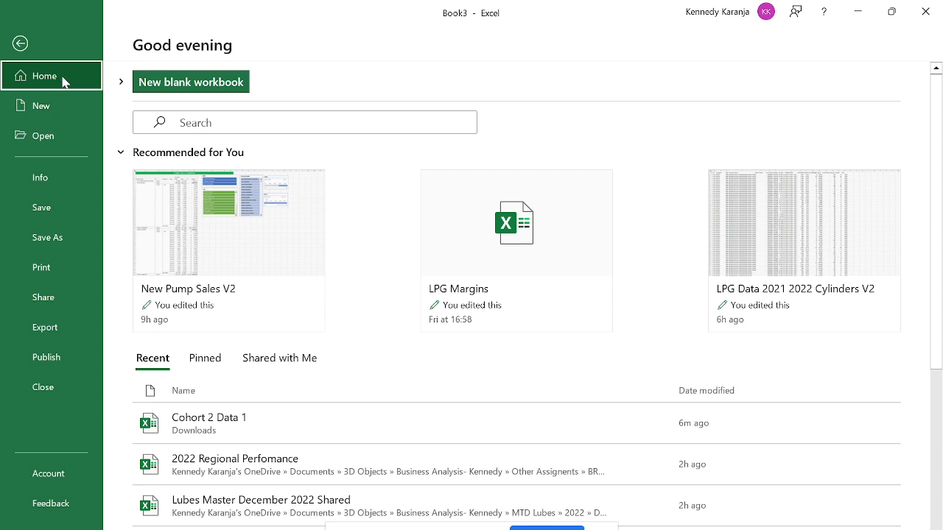
Browse Backstage's New and Open pages, then view Book3's Info page.
click(56, 105)
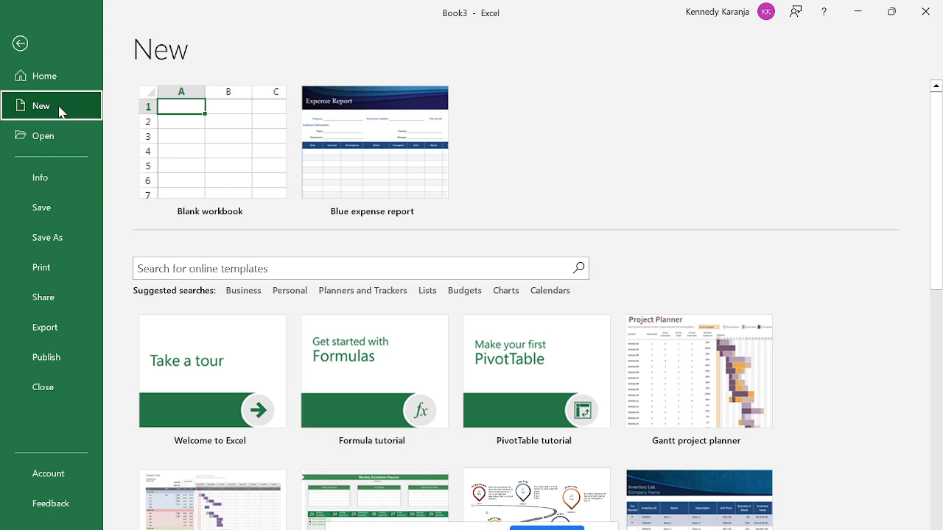
click(56, 147)
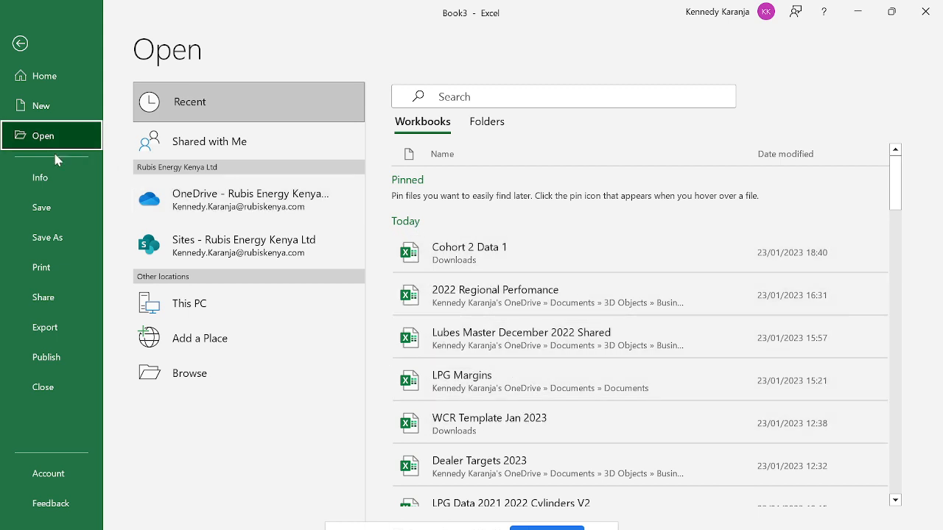
click(44, 178)
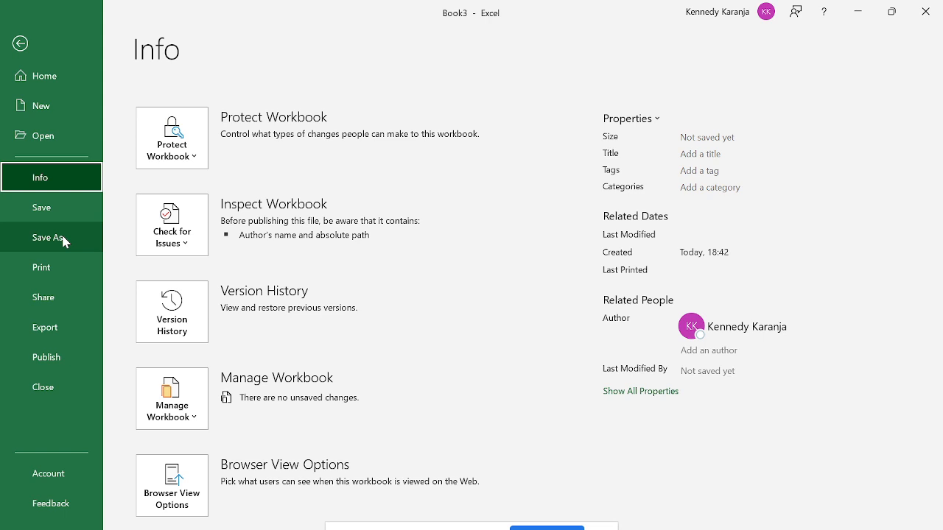
Type 90 into C4 and preview it on the A4 portrait Print page.
click(58, 274)
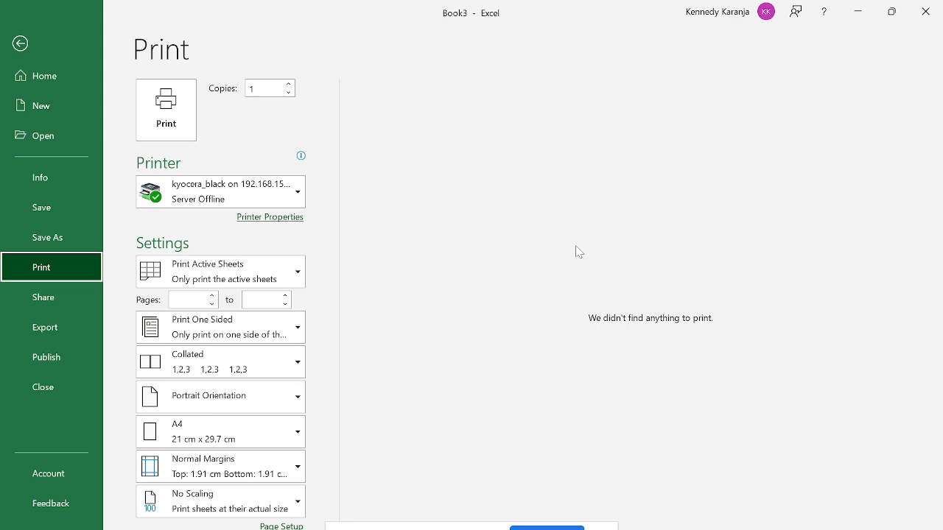
key(Escape)
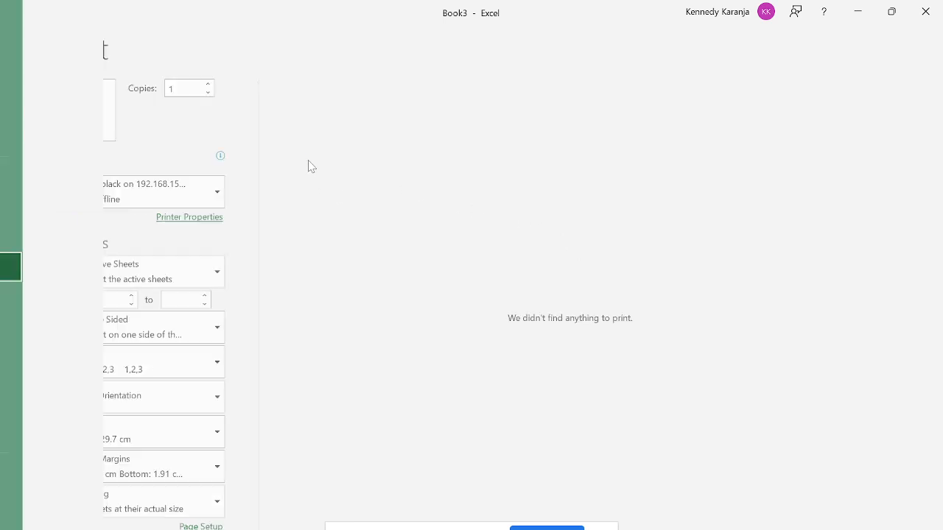
text(90)
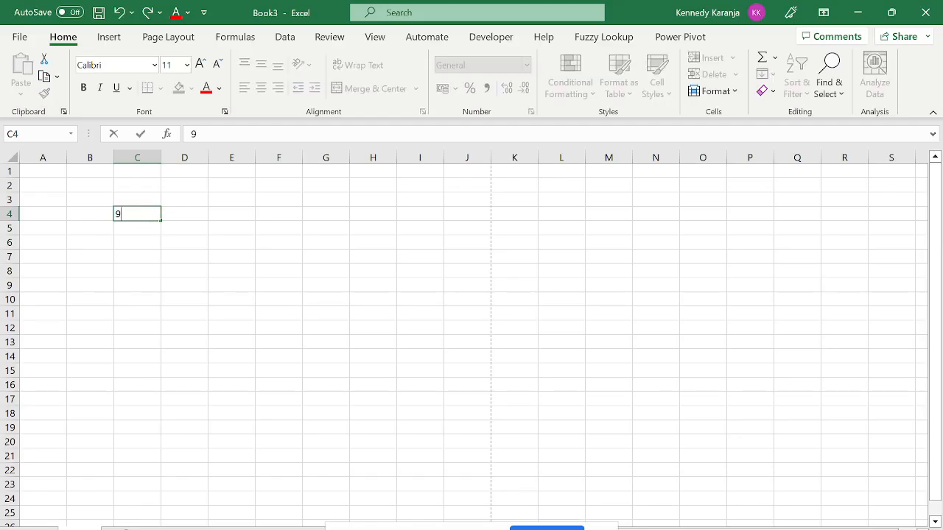
click(19, 36)
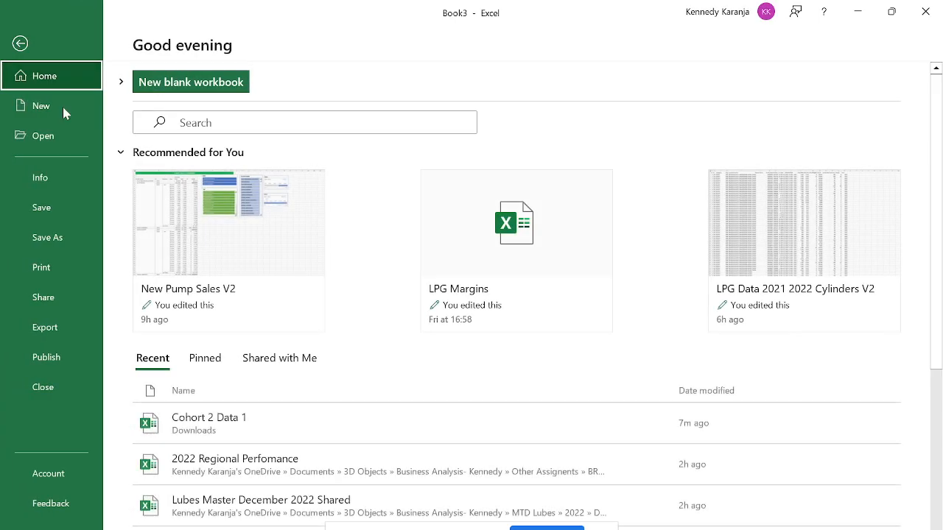
click(42, 268)
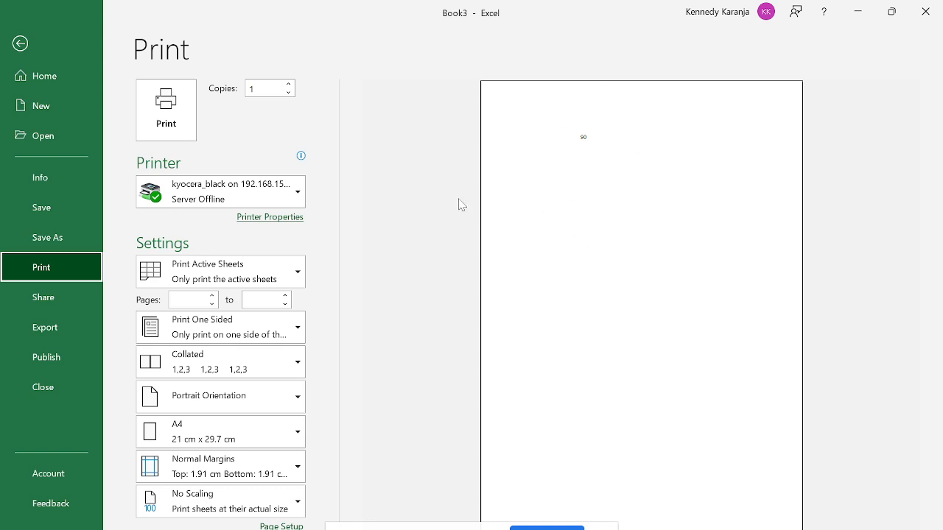
Leave Print preview for Book3's sheet showing 90 in C4, then open the File Home page.
key(Escape)
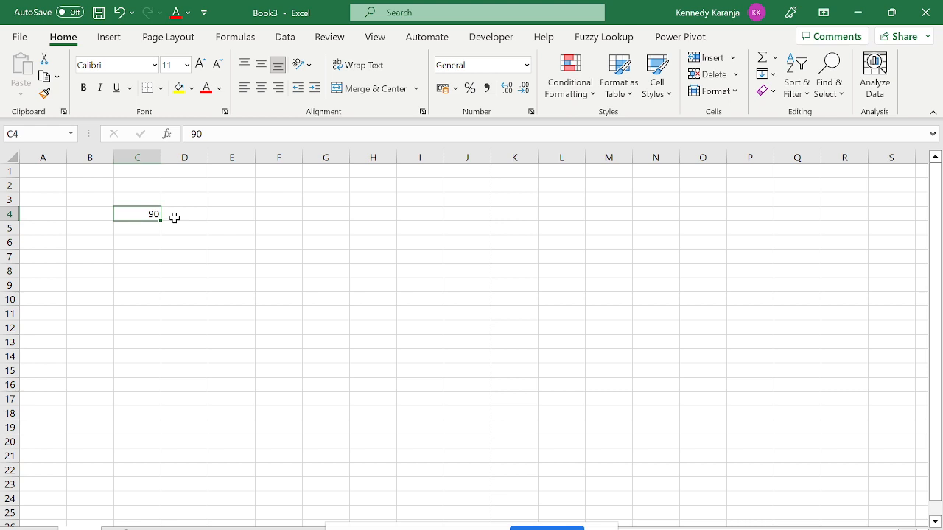
click(20, 37)
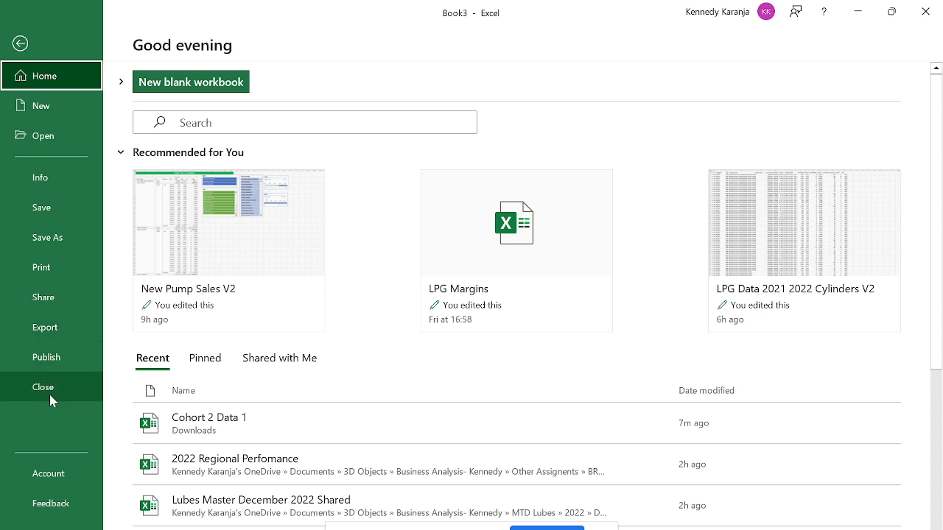
click(52, 472)
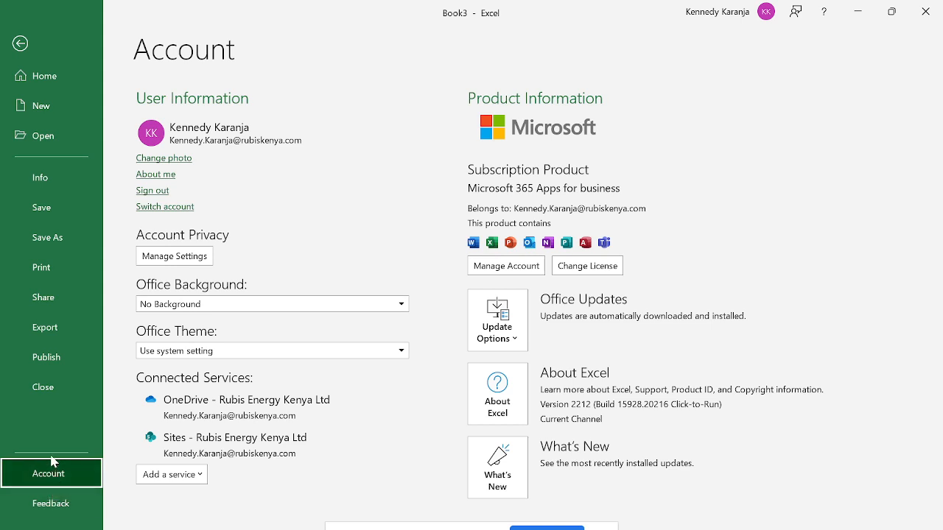
click(20, 44)
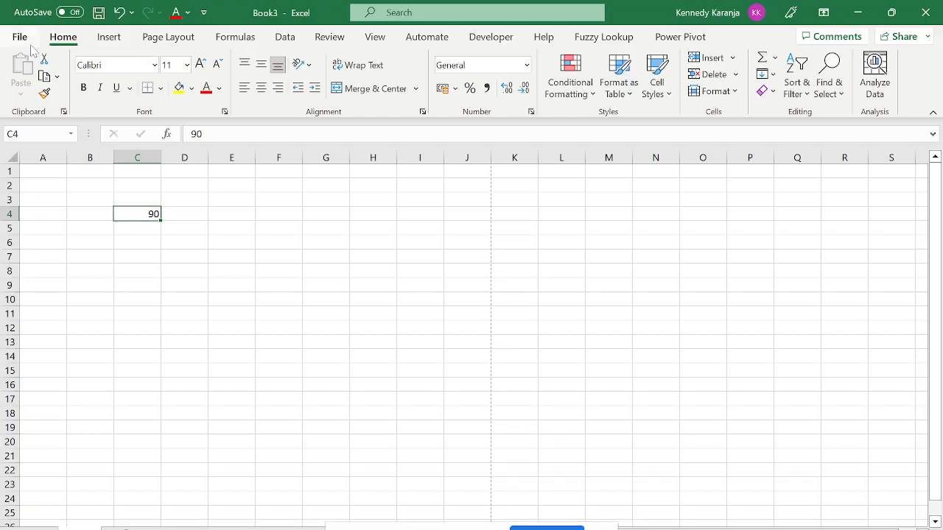
click(20, 38)
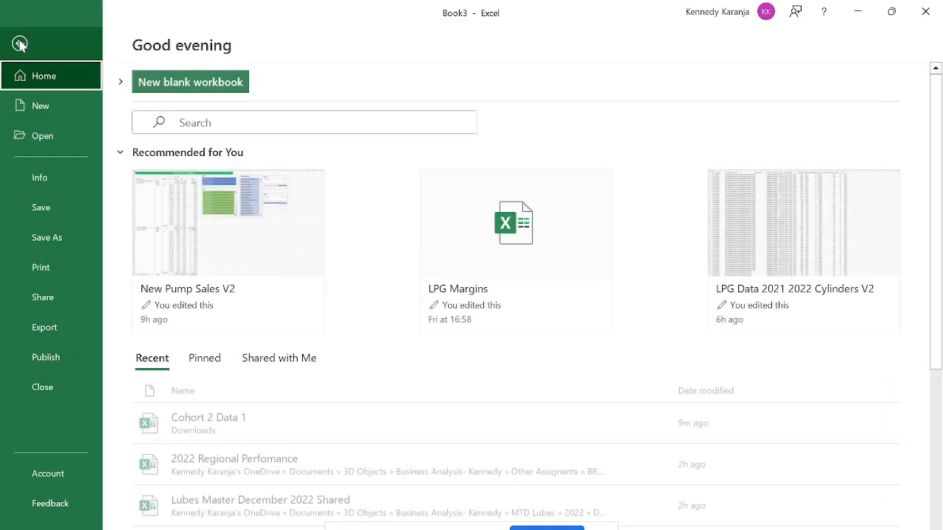
Open Excel Options on its General settings and close it twice without changes.
click(66, 524)
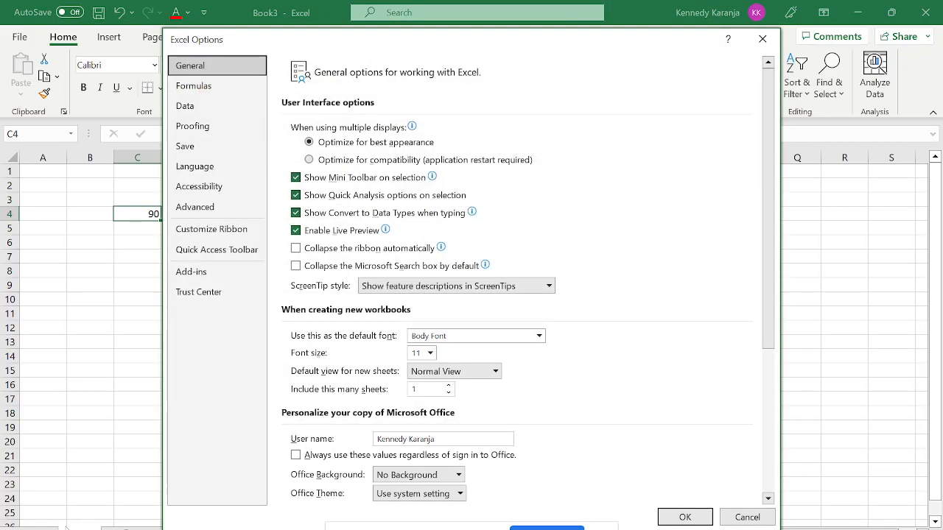
key(Escape)
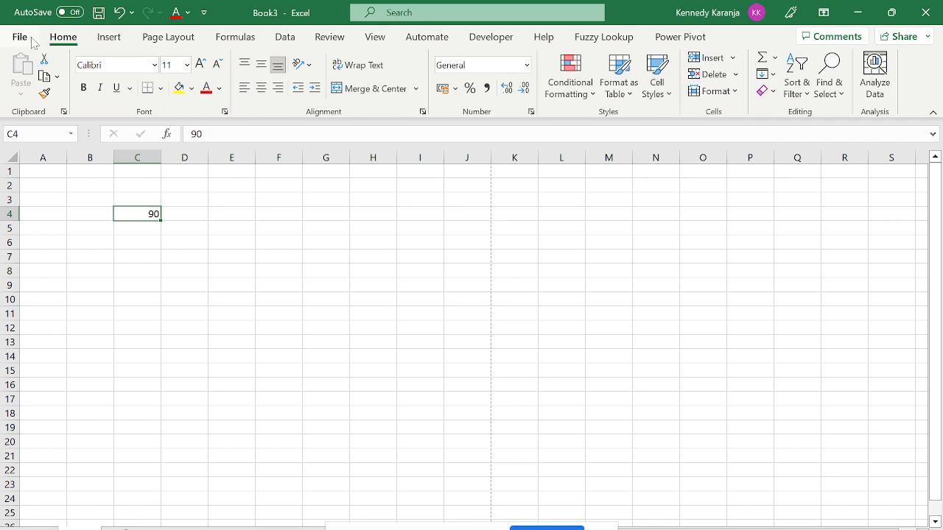
click(30, 39)
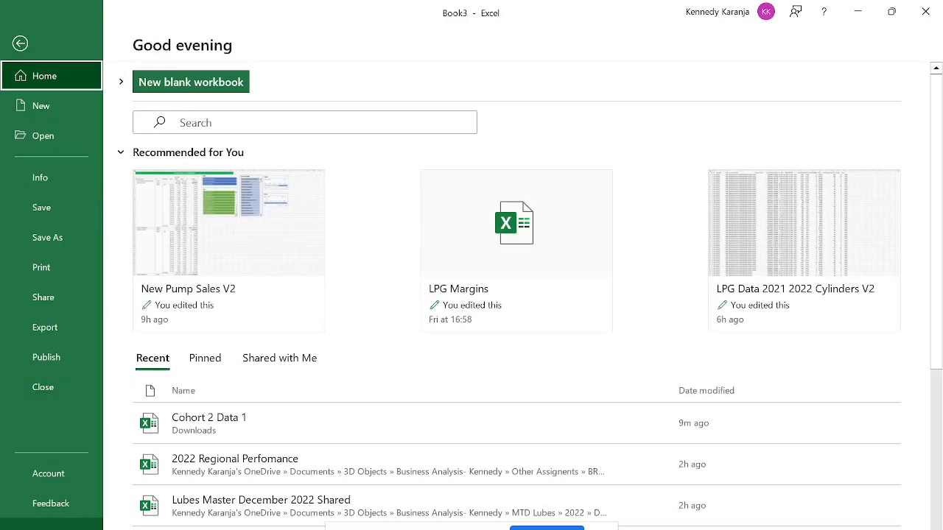
click(52, 524)
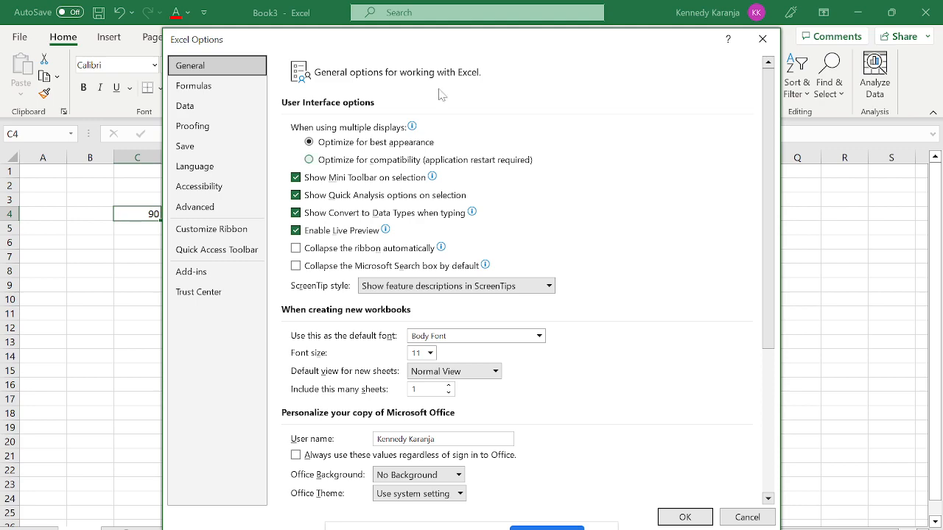
key(Escape)
click(20, 37)
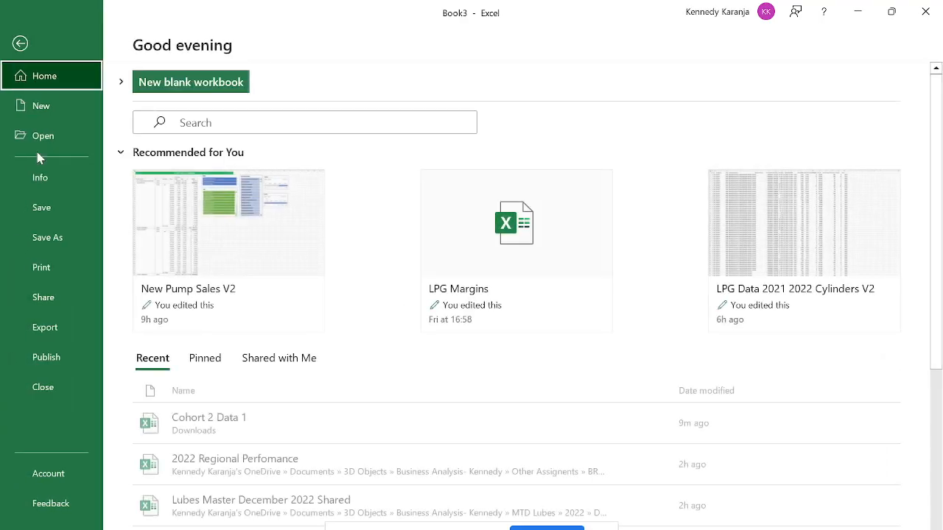
Review the Formulas calculation settings in Excel Options, then close it.
click(37, 524)
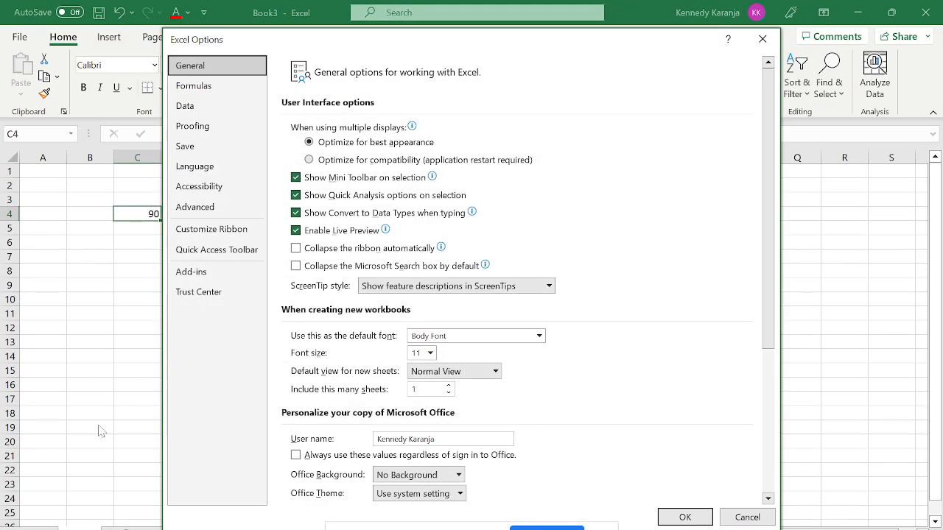
click(200, 90)
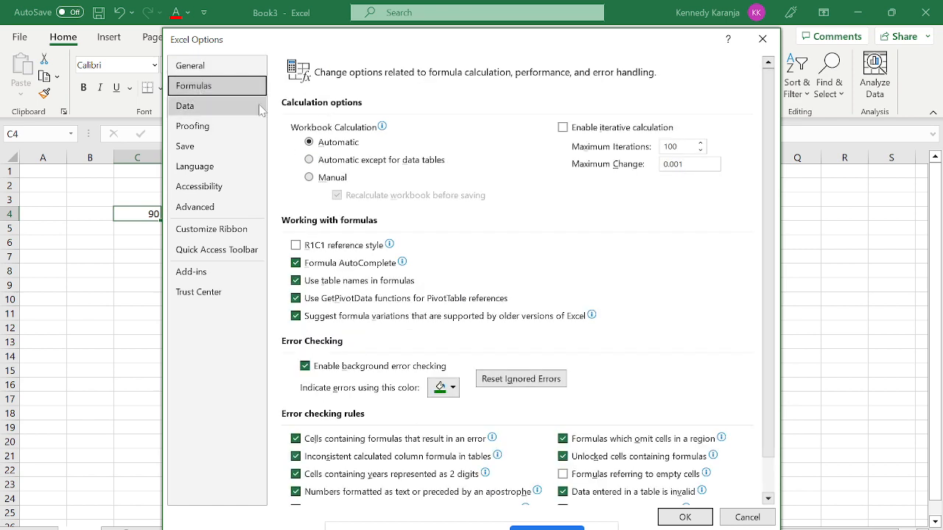
mouse_move(449, 171)
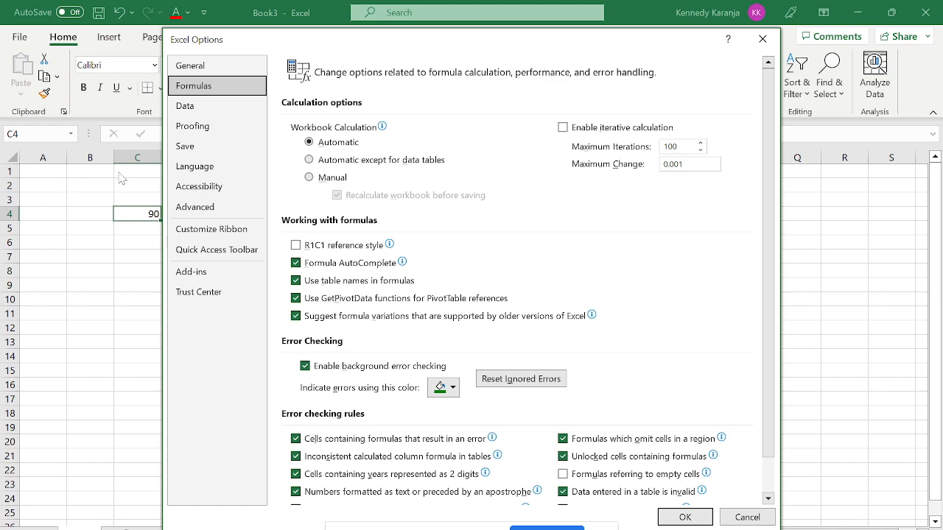
key(Return)
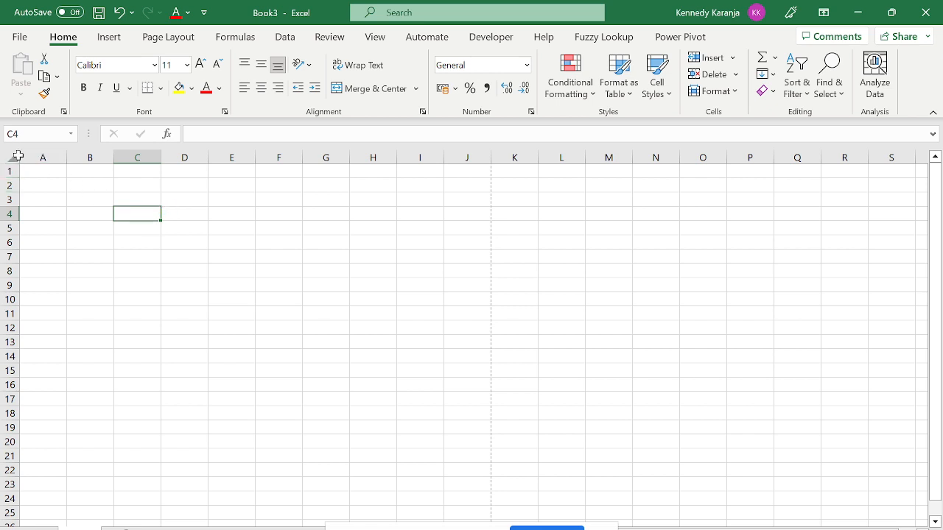
Select the whole sheet, then select columns A through F.
click(14, 157)
click(27, 171)
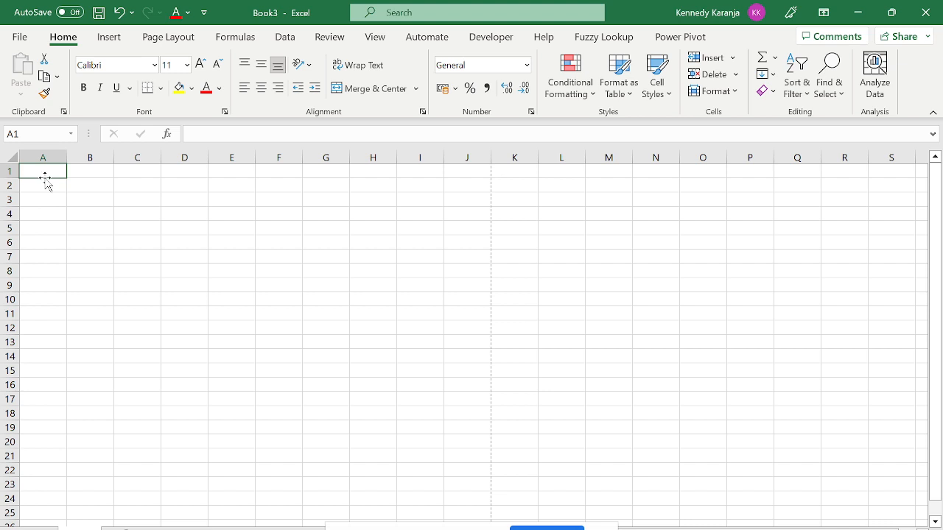
click(42, 155)
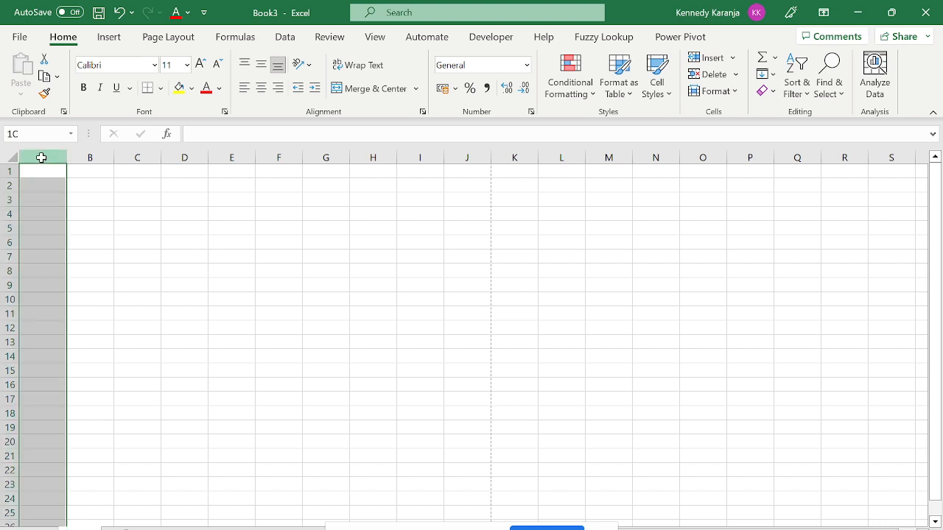
drag(42, 155, 263, 166)
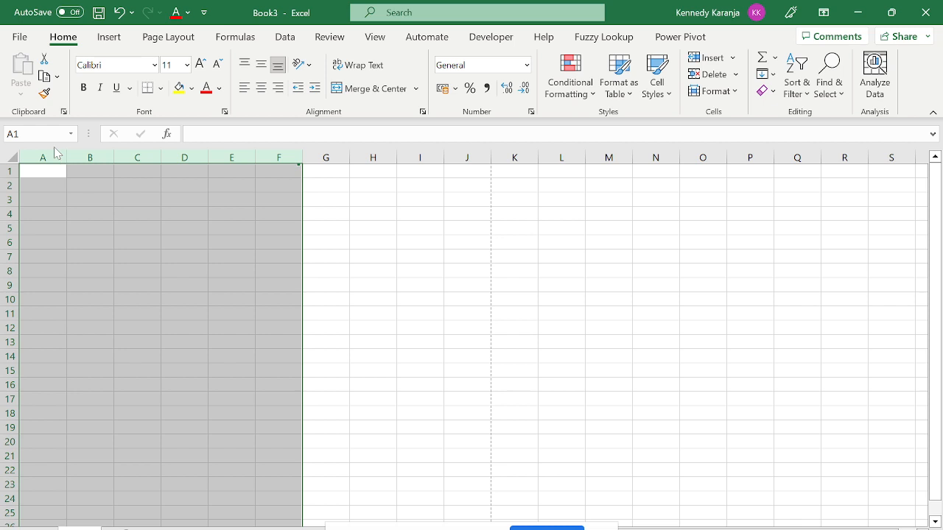
Jump to the sheet's last column, back to A1, down to row 1048576, then back to A1.
key(Right)
key(Right)
key(Right)
key(Right)
key(Right)
key(Right)
key(Right)
key(Right)
key(Right)
key(Right)
key(Right)
key(Right)
key(Right)
key(Right)
key(Right)
key(Right)
key(Right)
key(Right)
key(Right)
key(Right)
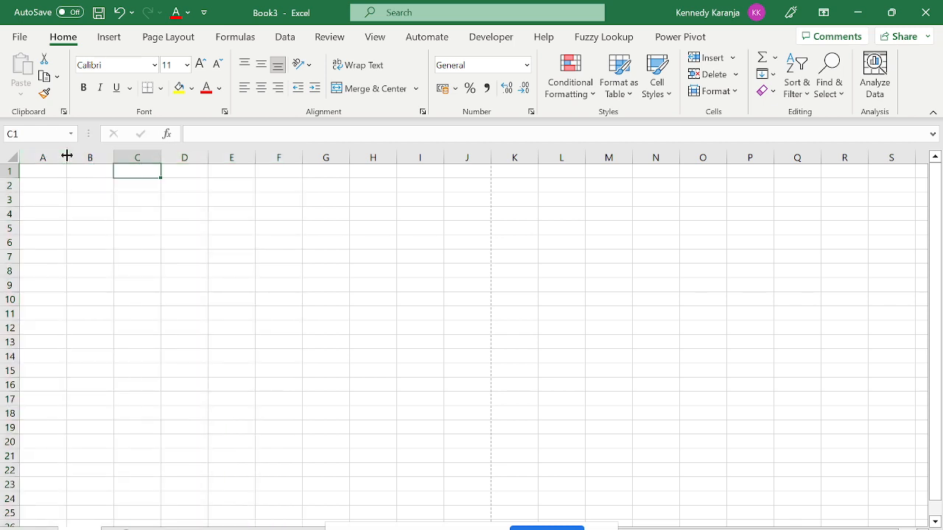
key(Left)
key(Left)
key(Left)
key(Left)
key(Left)
key(Left)
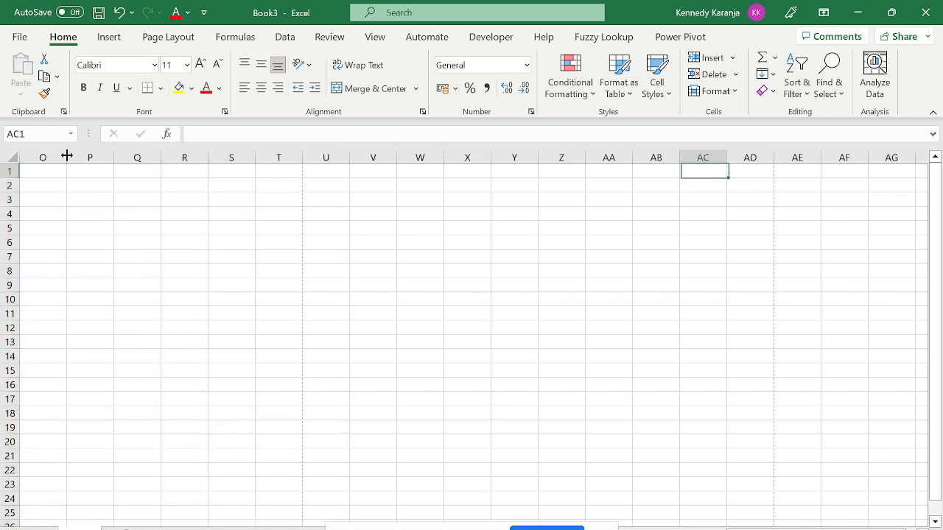
key(ctrl+Right)
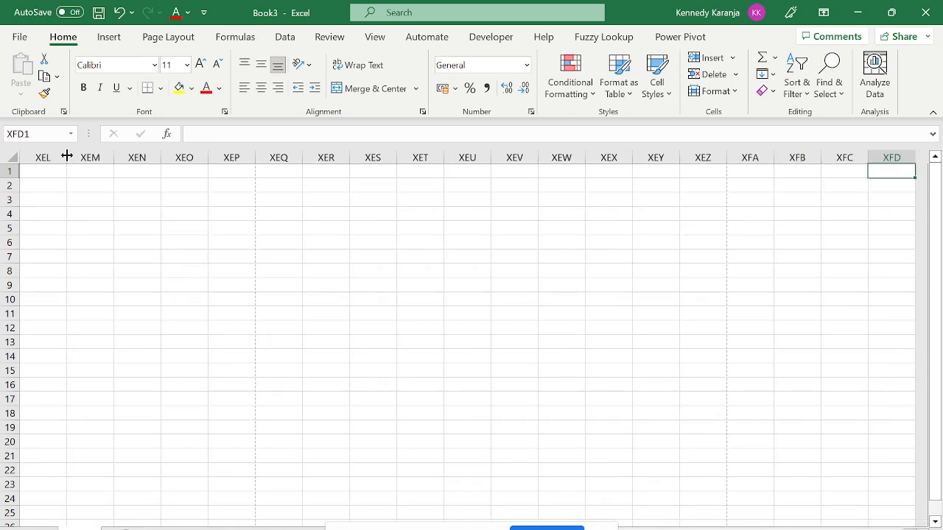
key(Left)
key(Left)
key(Left)
key(Left)
key(Left)
key(Left)
key(Left)
key(Left)
key(Left)
key(Left)
key(Left)
key(Left)
key(Left)
key(Left)
key(Left)
key(Left)
key(Left)
key(Left)
key(Left)
key(Left)
key(ctrl+Left)
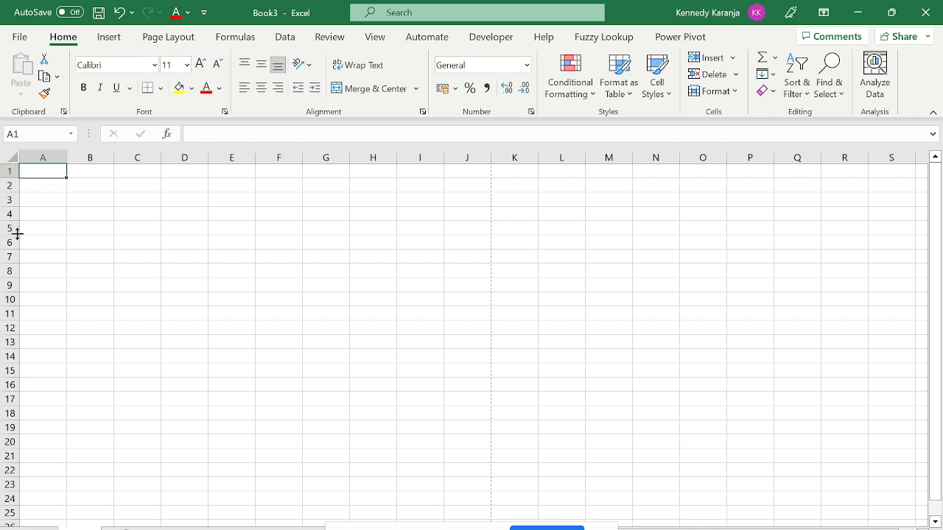
key(Down)
key(Down)
key(ctrl+Down)
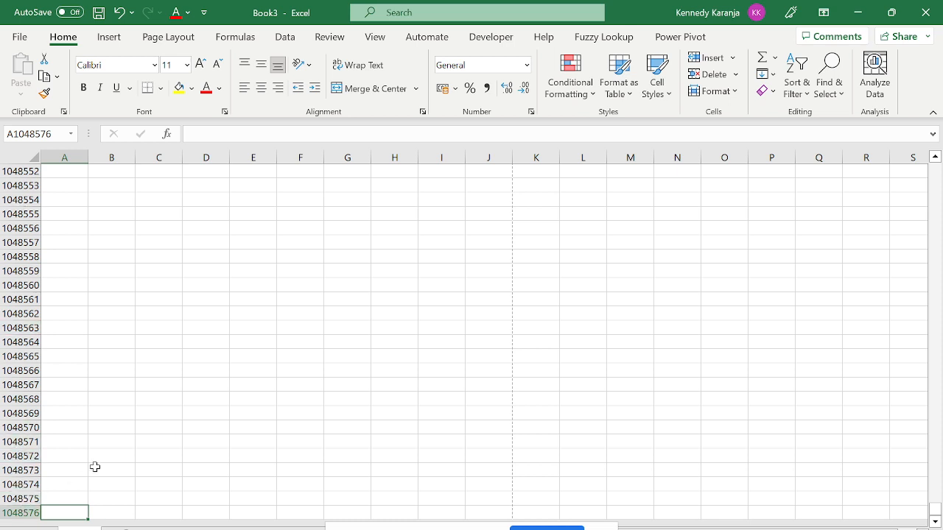
key(ctrl+Up)
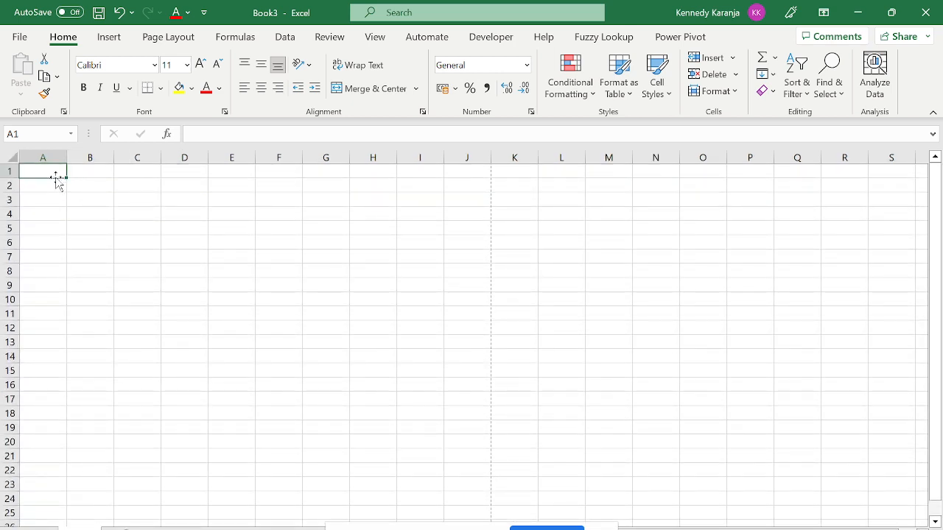
Enter 98 in cell B3.
click(42, 157)
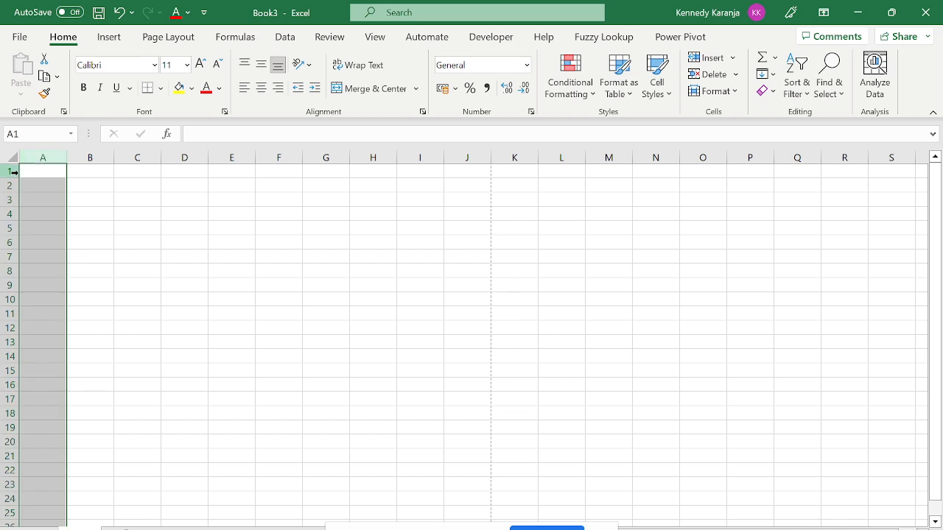
drag(4, 177, 7, 173)
click(71, 169)
click(109, 202)
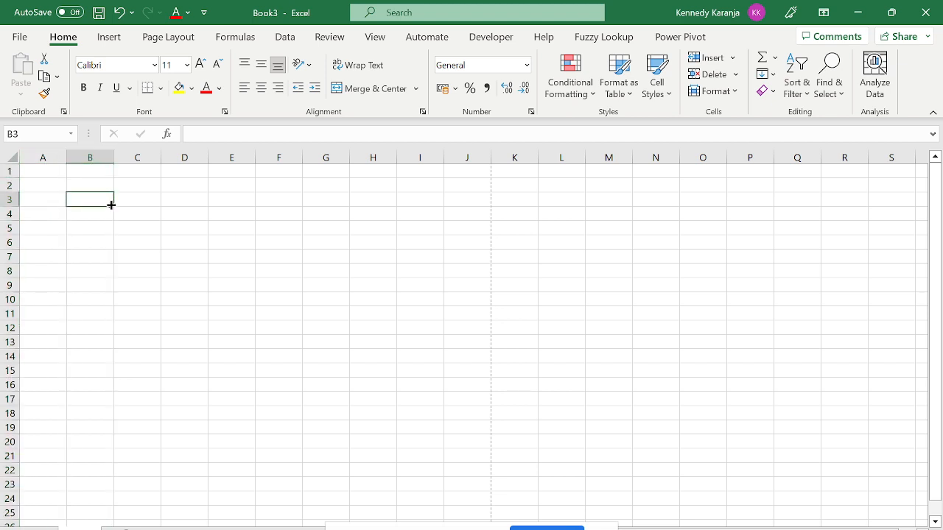
text(98)
key(Return)
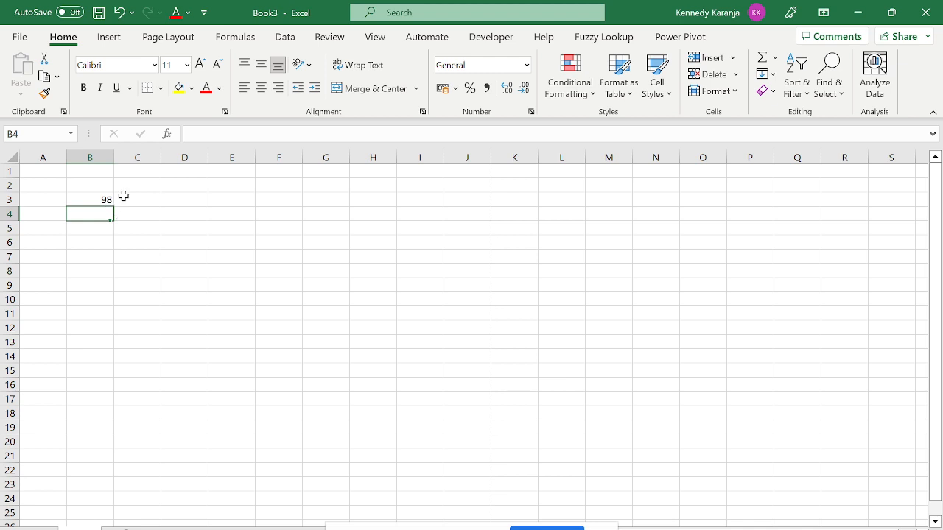
Select column B, then row 3, then cell B3 again.
click(106, 200)
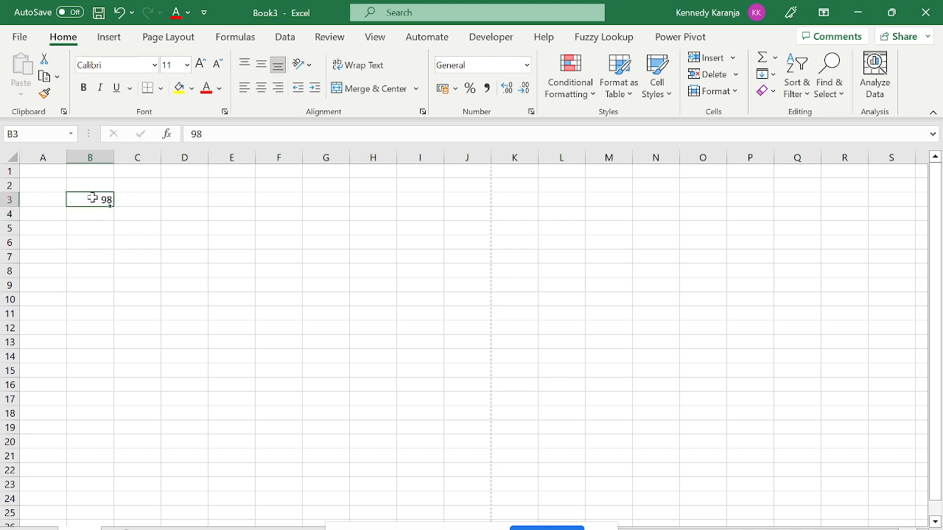
click(91, 157)
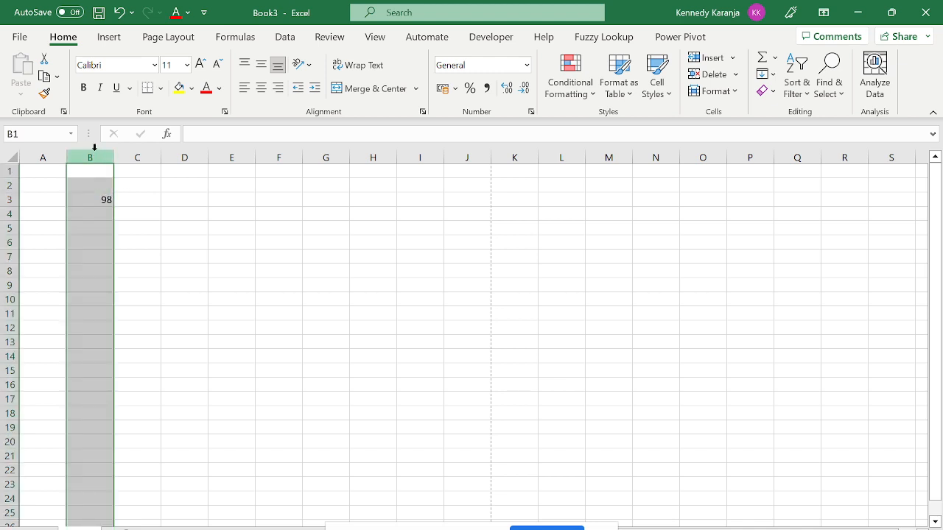
click(9, 199)
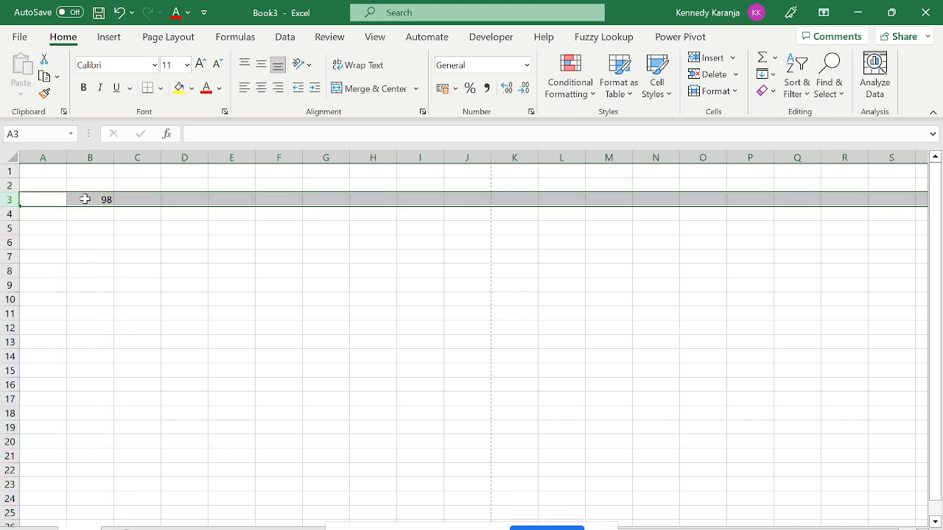
click(80, 199)
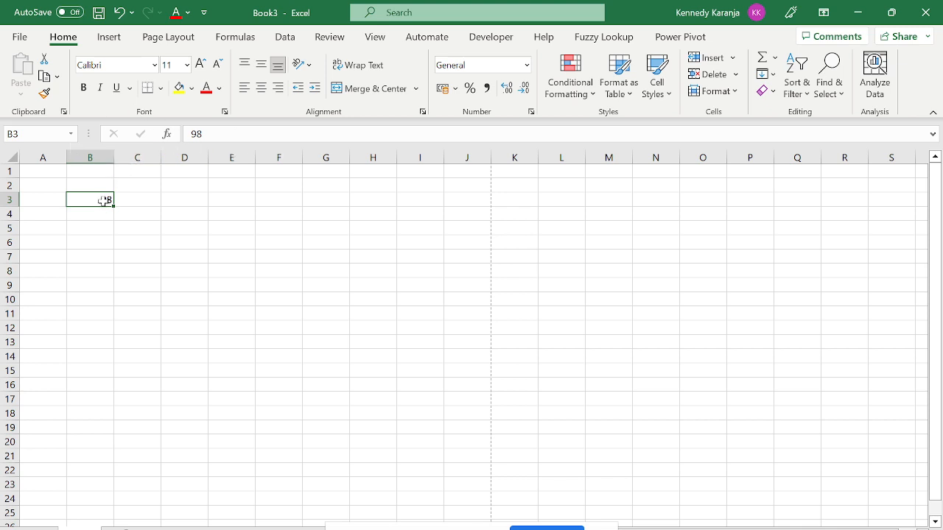
Open Excel Options and browse the Formulas, Data and Proofing pages.
click(20, 37)
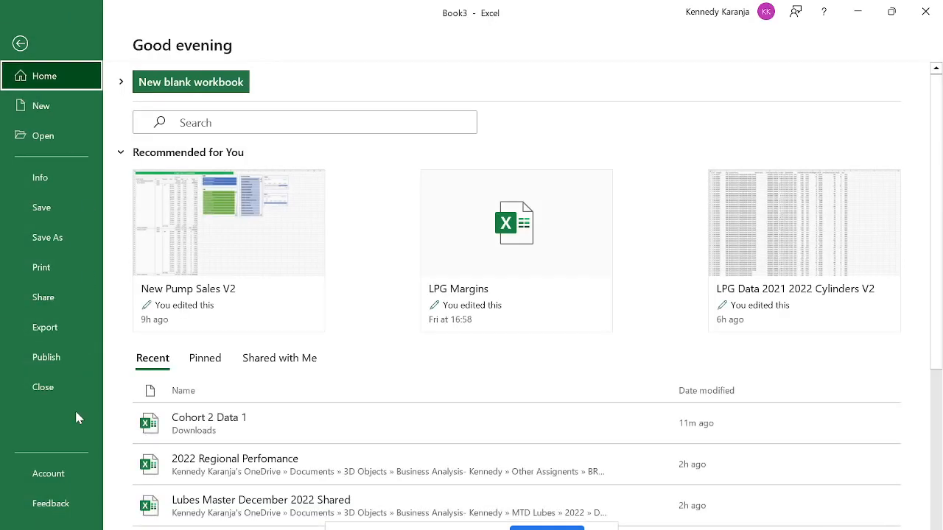
click(77, 517)
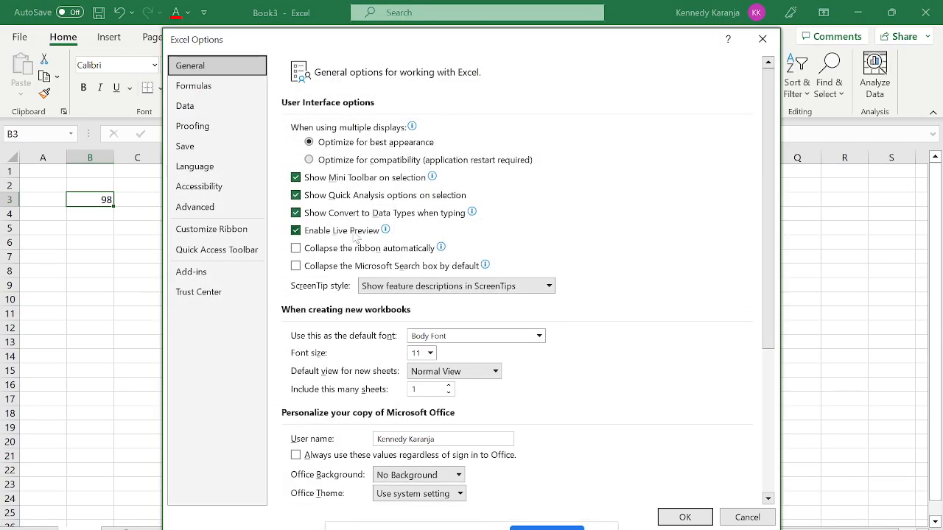
click(194, 86)
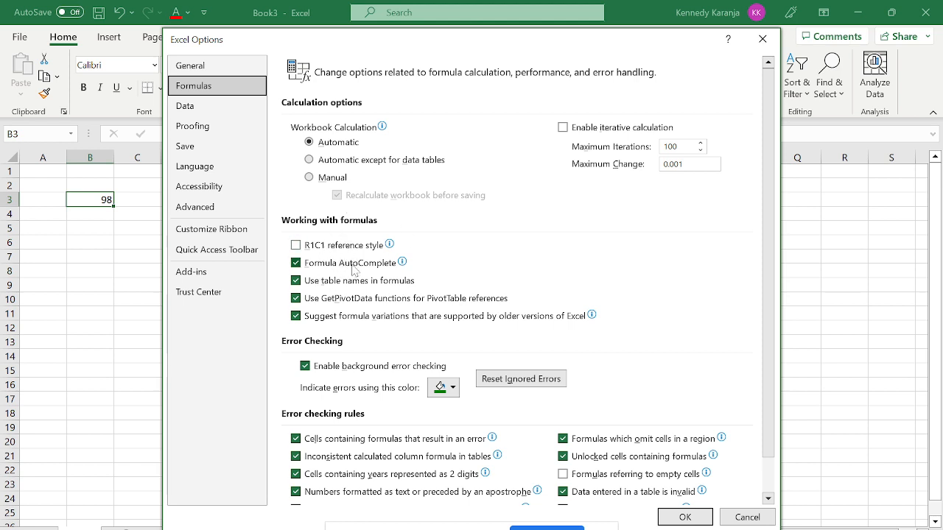
mouse_move(313, 252)
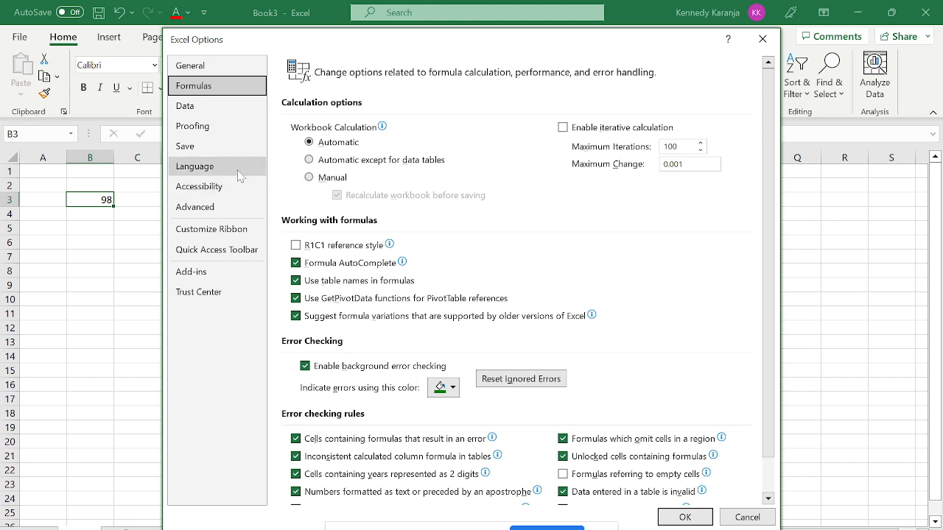
click(189, 109)
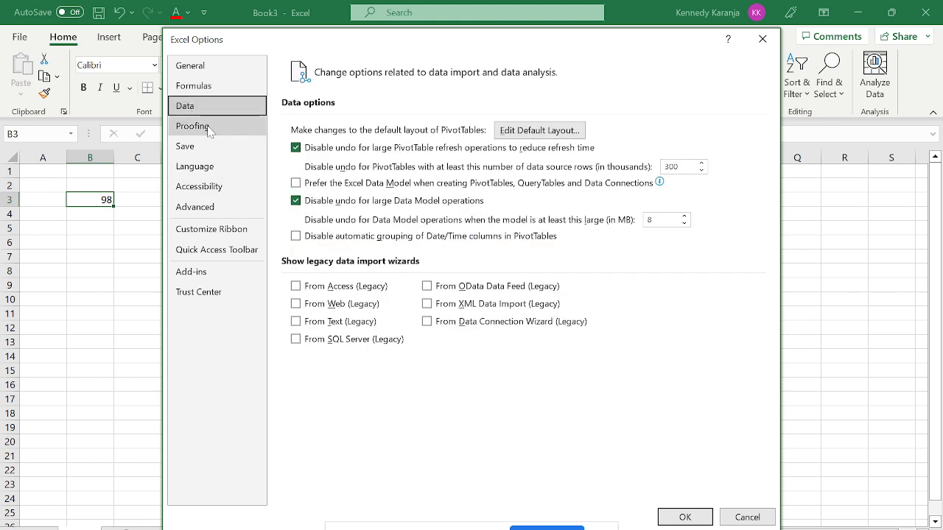
click(209, 131)
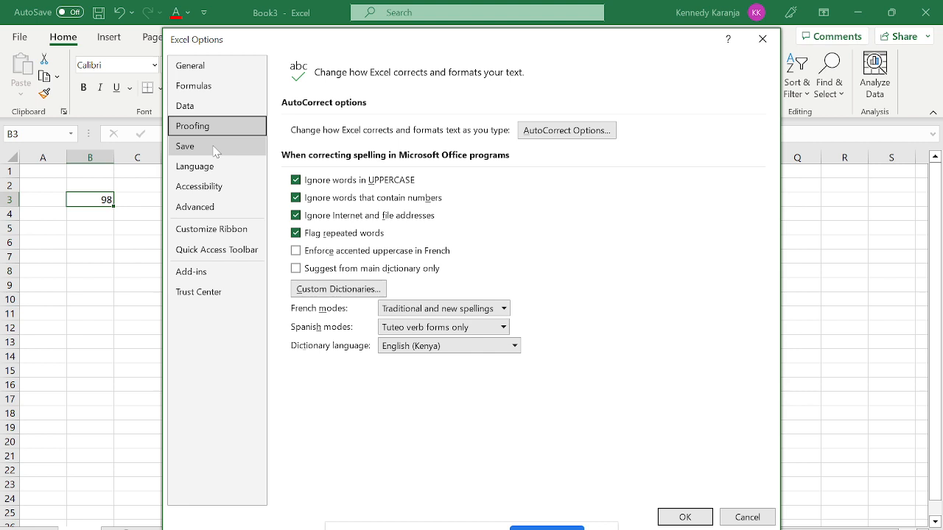
Browse the Save, Language, Accessibility, Advanced and Customize Ribbon pages, ending on Quick Access Toolbar.
click(215, 150)
click(216, 167)
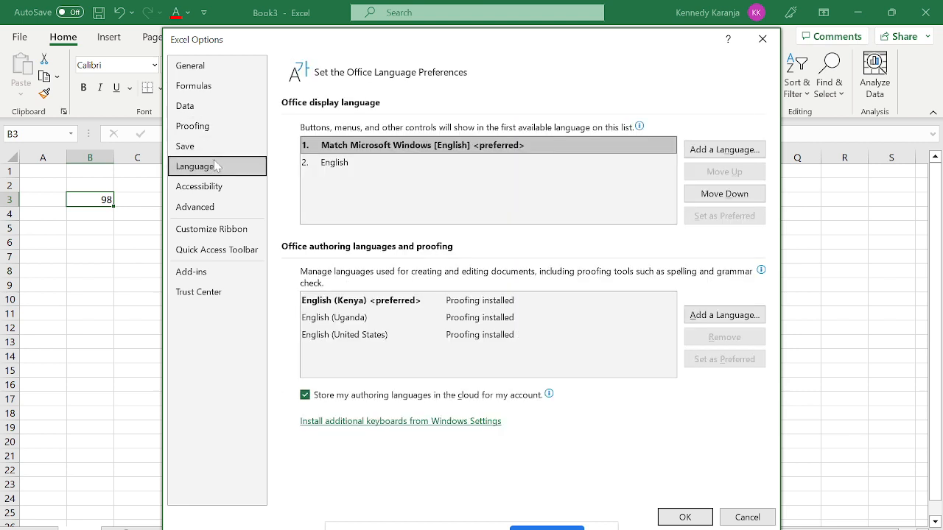
click(218, 186)
click(221, 207)
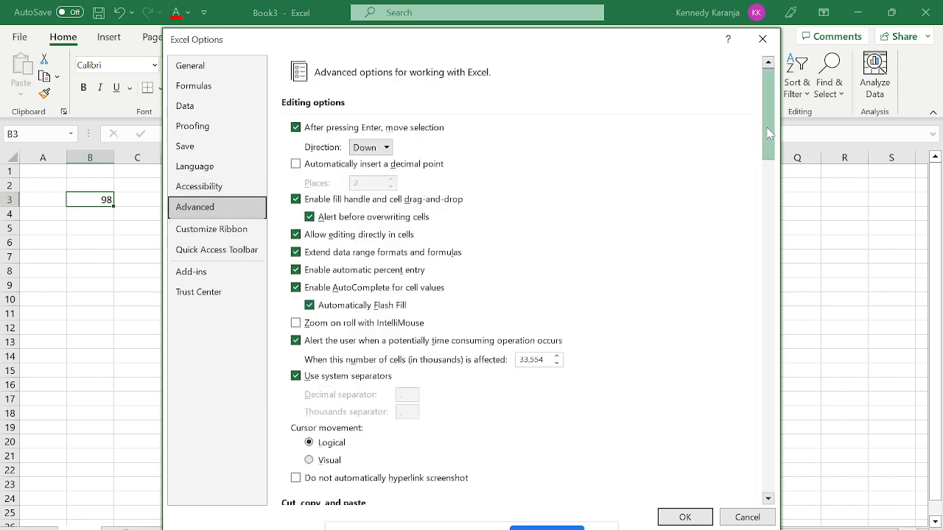
drag(769, 132, 778, 255)
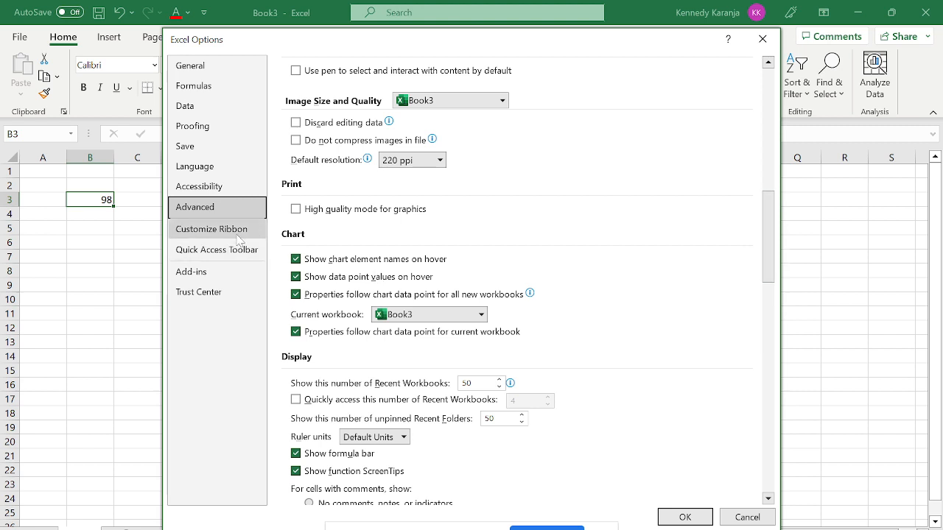
click(237, 237)
click(235, 249)
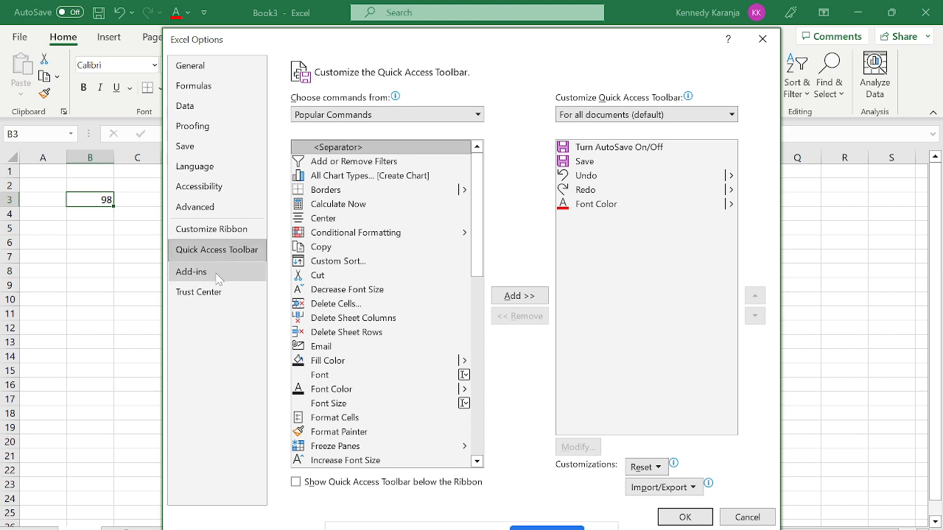
View the Add-ins page and the Analysis ToolPak details, then close Excel Options with Esc.
click(204, 277)
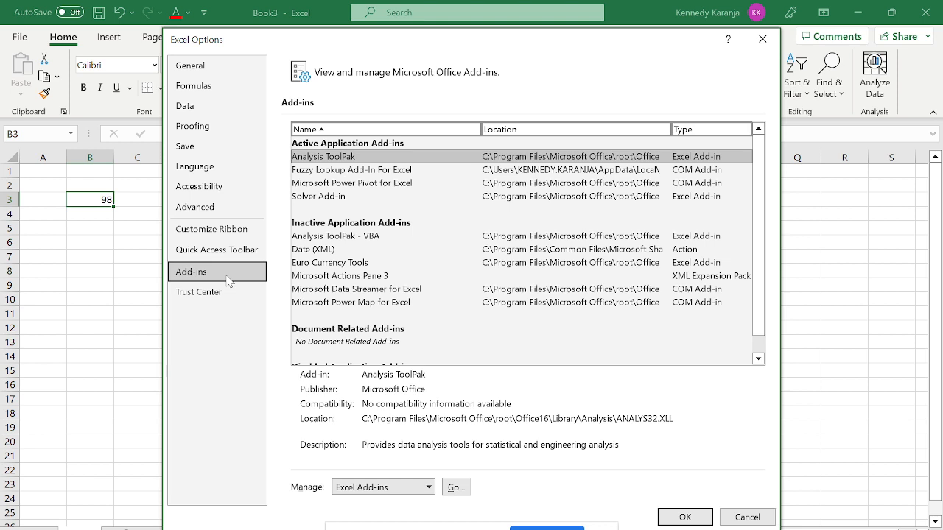
click(372, 159)
key(Escape)
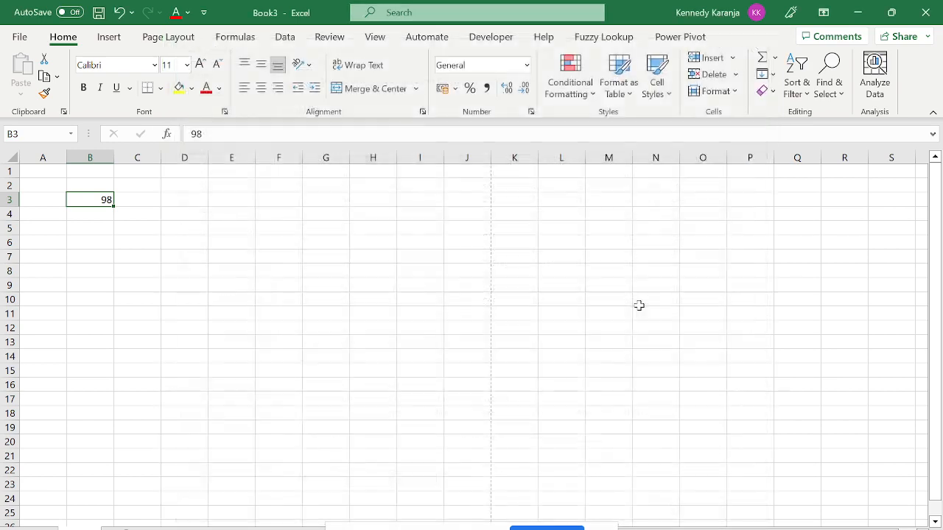
Open and close the File backstage several times, returning to the worksheet each time.
click(20, 37)
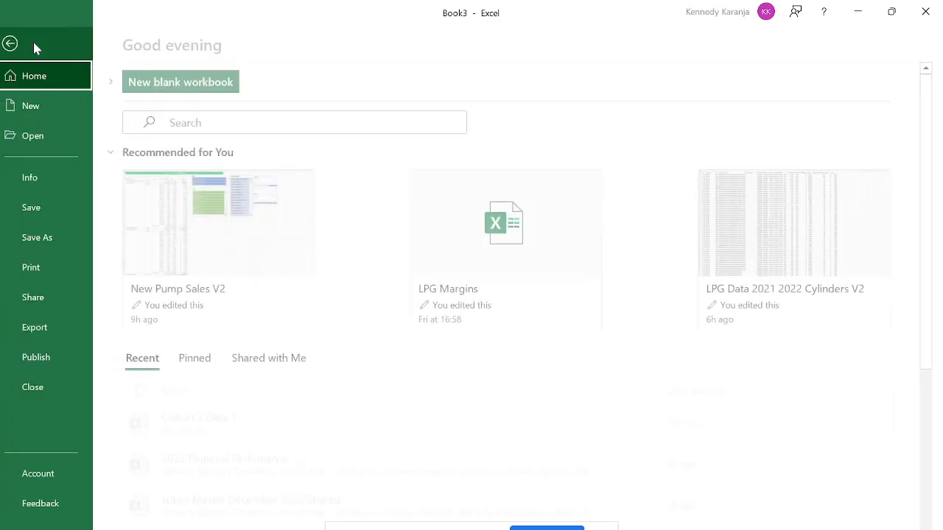
click(21, 43)
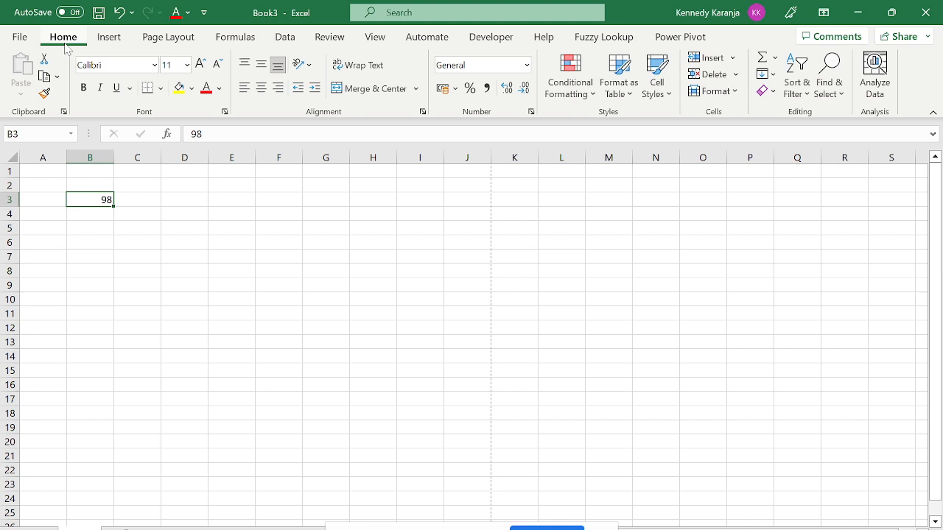
click(18, 36)
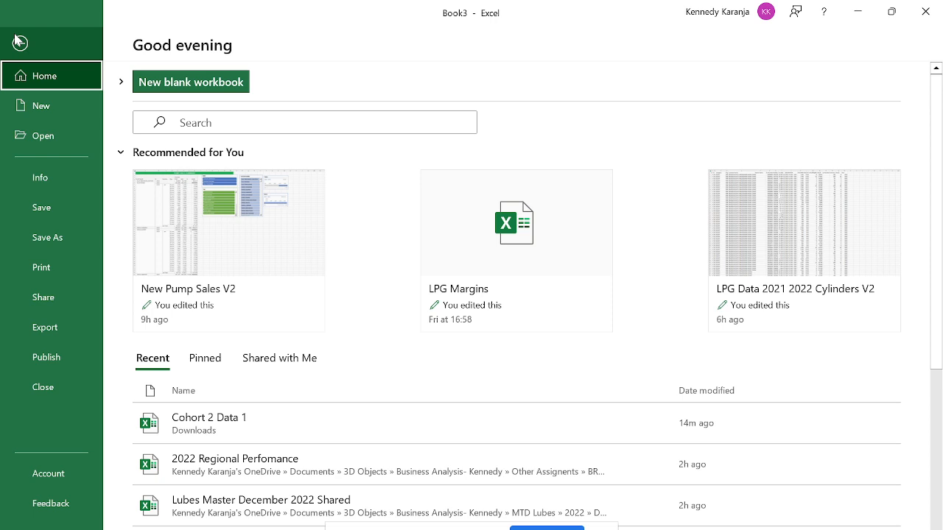
click(20, 42)
click(24, 44)
click(23, 44)
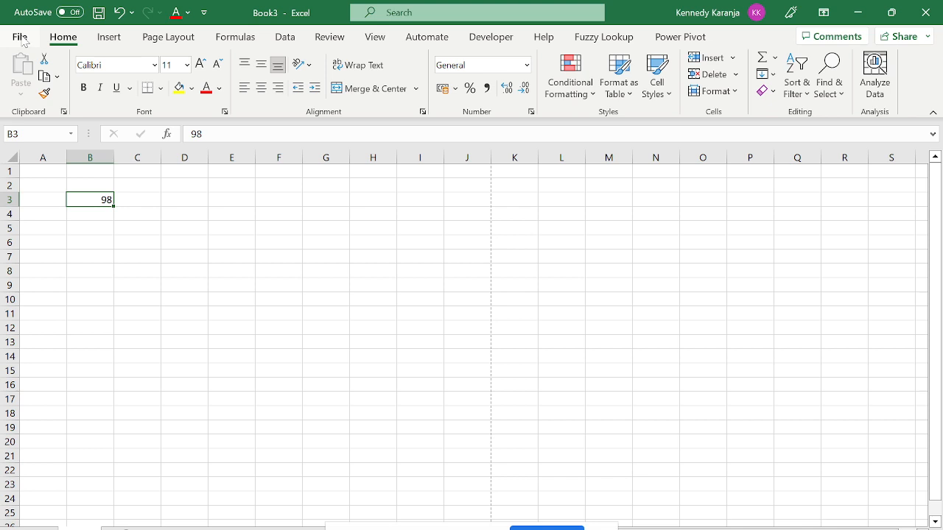
click(20, 36)
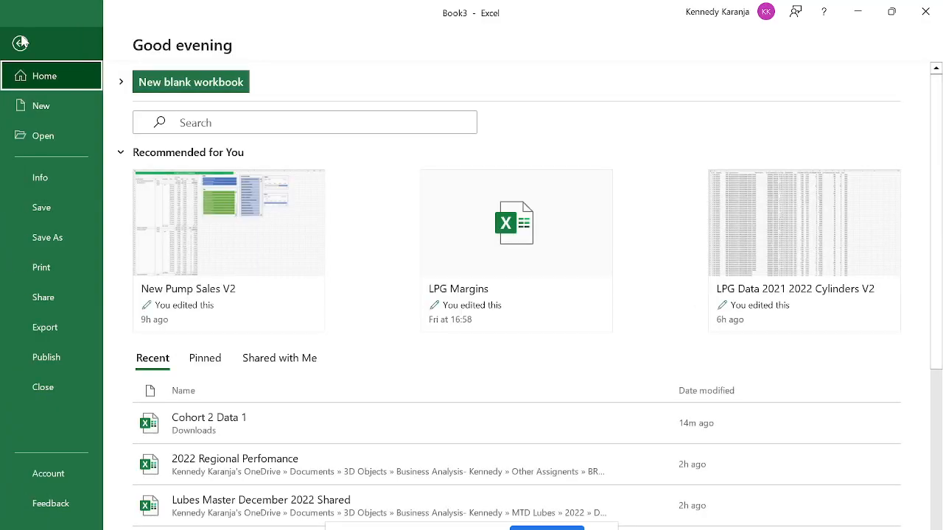
click(25, 42)
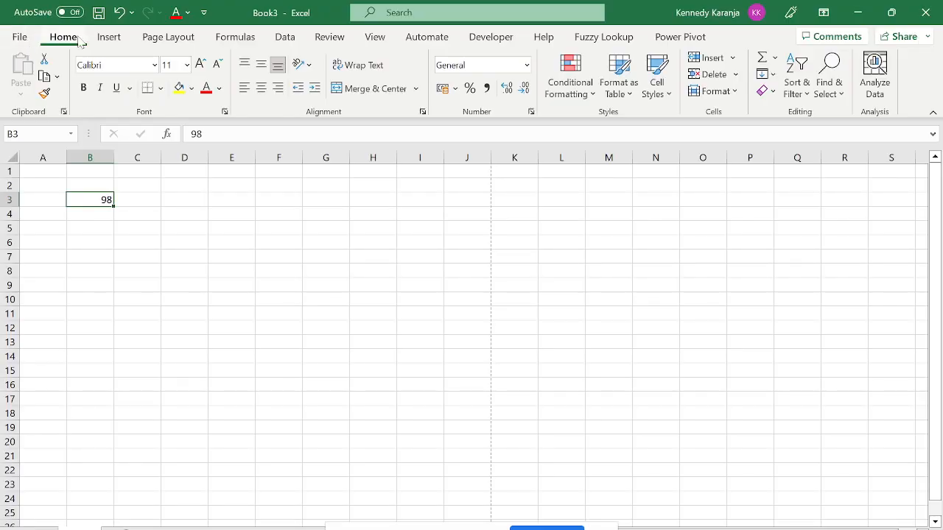
Show the Insert tab commands, glance at the recent workbooks, and return to the sheet.
click(109, 36)
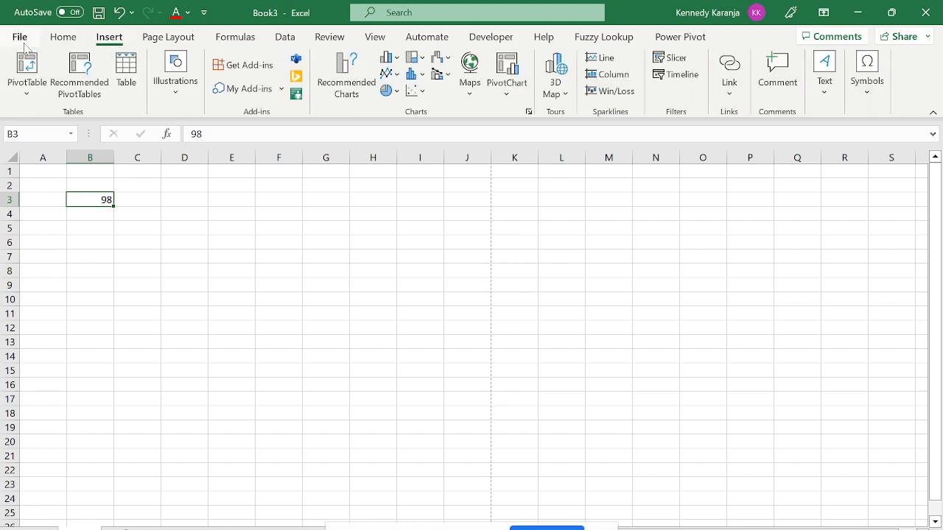
click(20, 37)
click(22, 43)
click(20, 38)
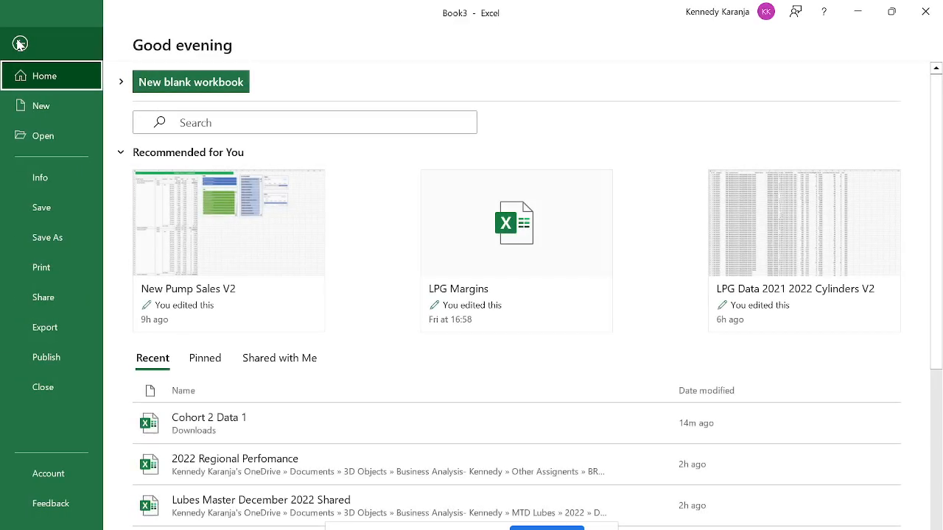
click(20, 44)
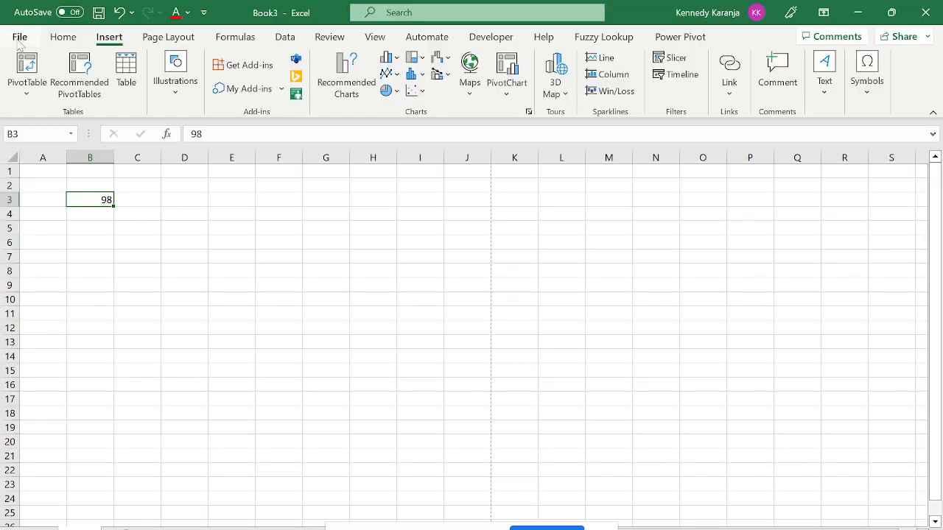
Switch the ribbon back to the Home tab's font and alignment commands.
click(56, 43)
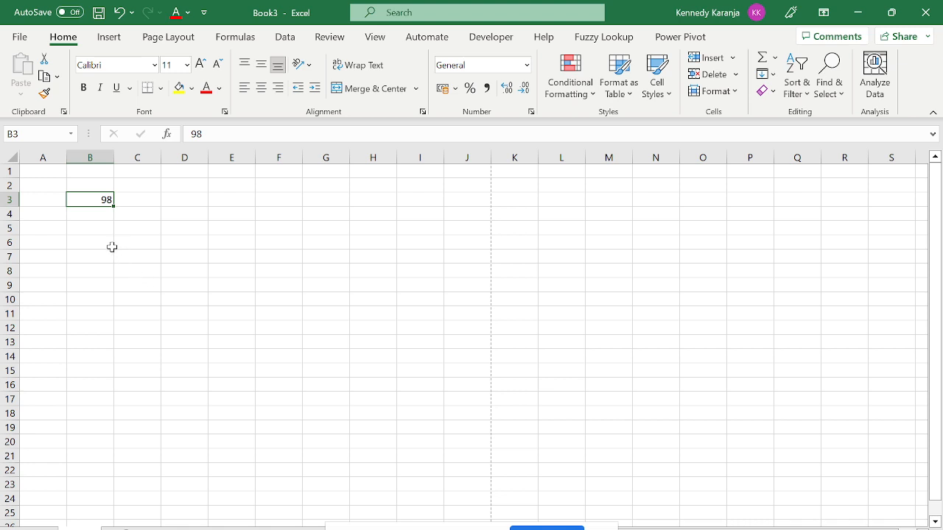
Clear the 98 from B3 and settle the active cell on B2.
key(Delete)
click(81, 185)
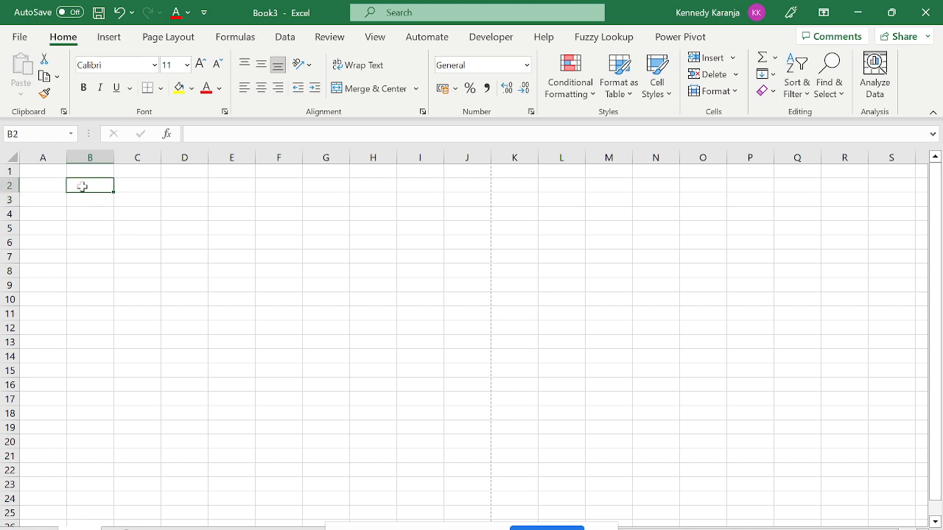
key(Up)
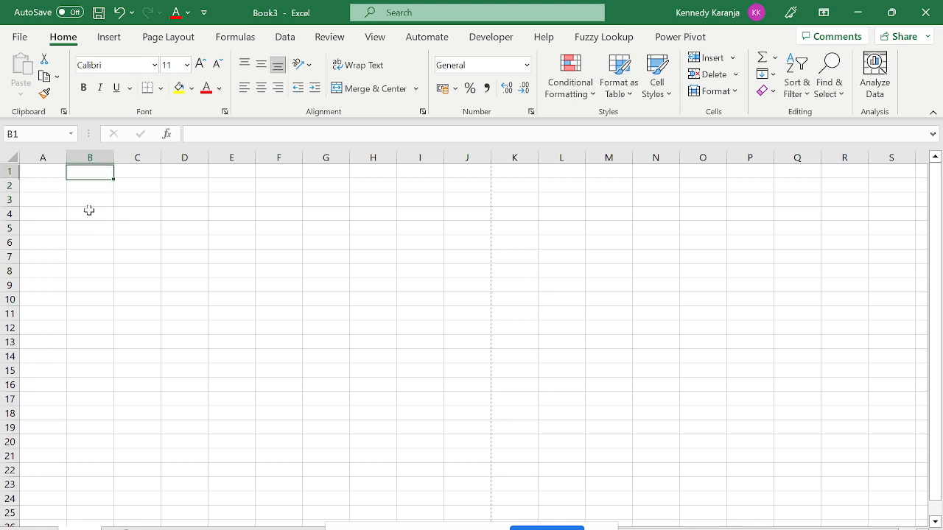
key(Left)
key(Down)
key(Right)
key(Up)
key(Down)
key(Down)
key(Down)
key(Up)
key(Up)
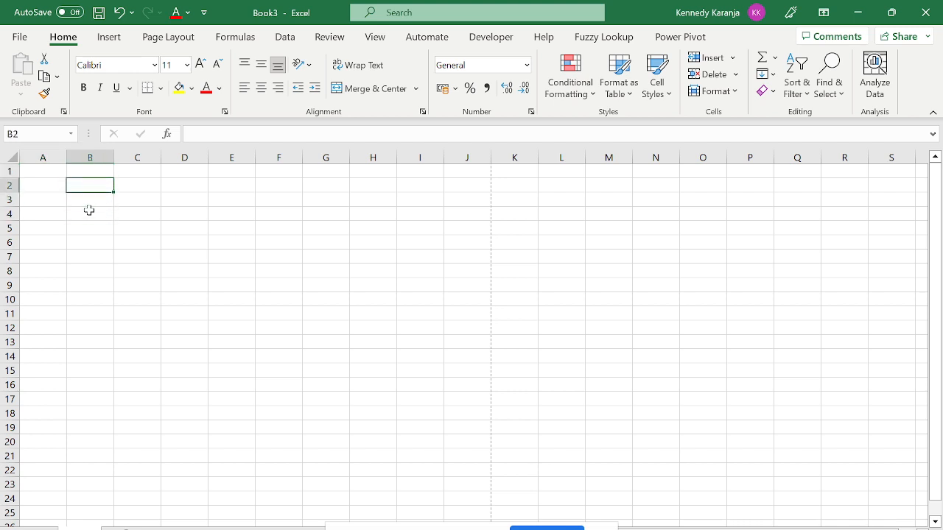
key(Right)
key(Left)
Enter 'Day 1 Class' in B2 and autofit column B to fit it.
key(Caps_Lock)
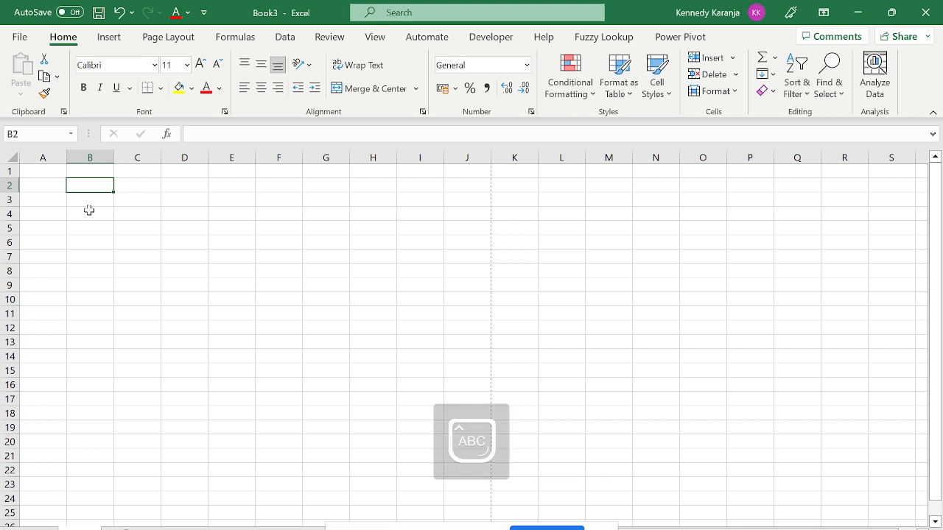
text(dAY )
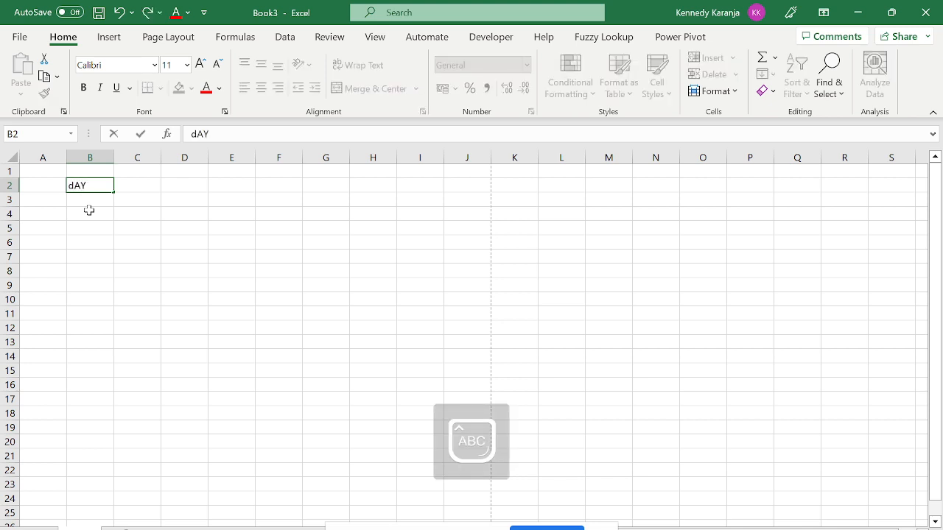
text(1 cLASS)
key(Return)
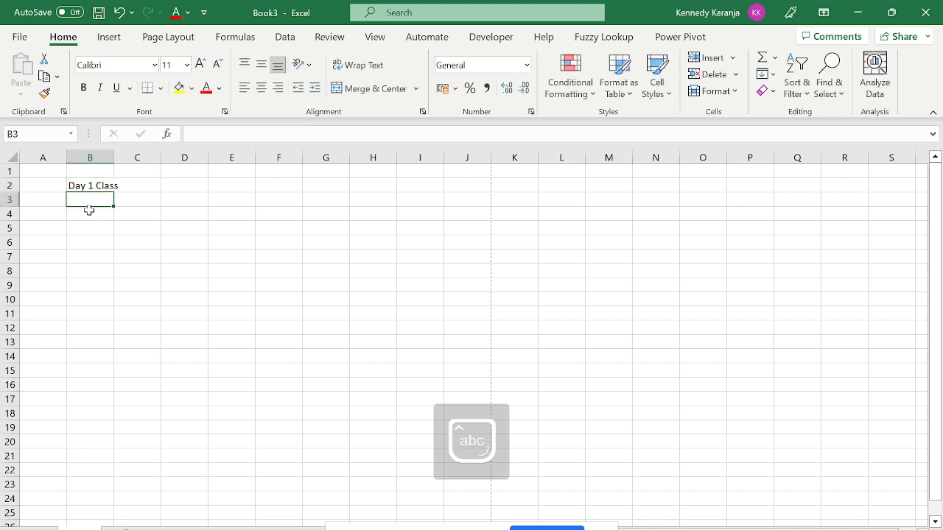
double_click(115, 155)
key(Up)
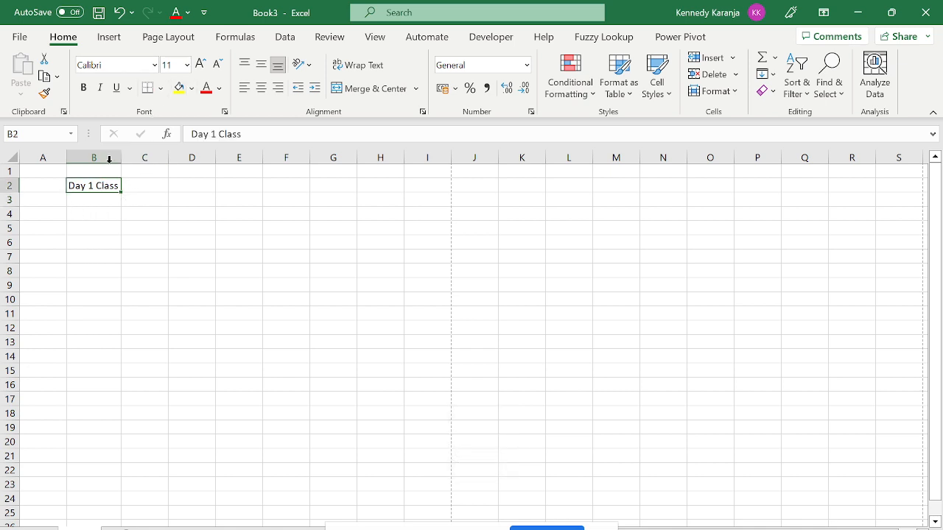
Format the Day 1 Class heading in B2 as Calibri Light, size 12, bold.
click(154, 65)
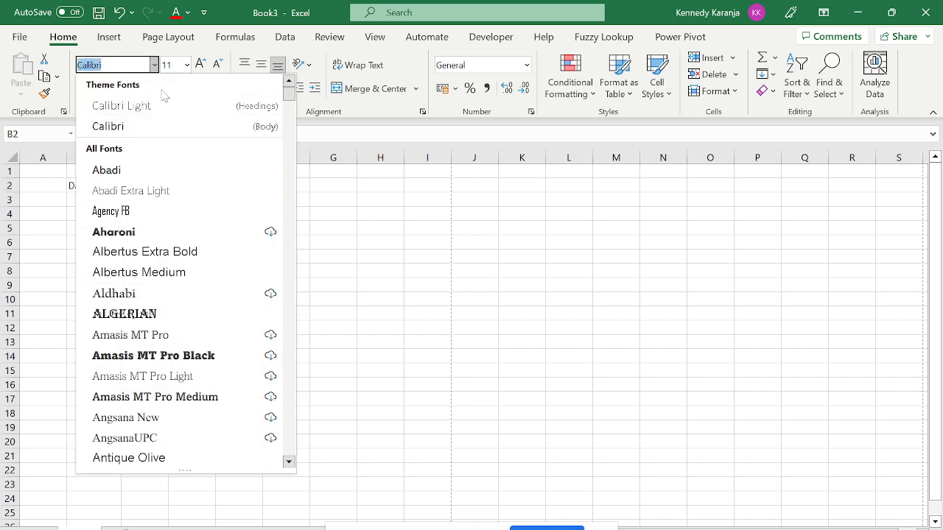
click(164, 106)
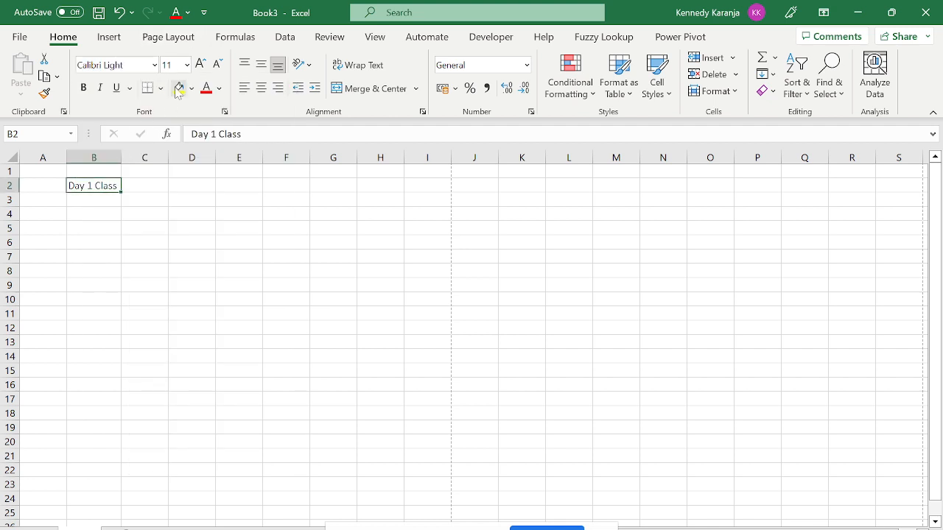
click(187, 65)
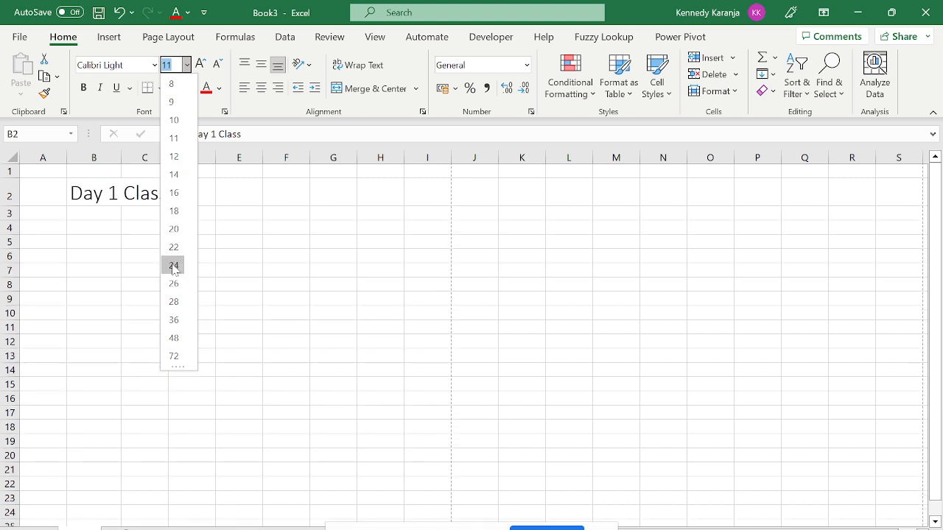
click(173, 158)
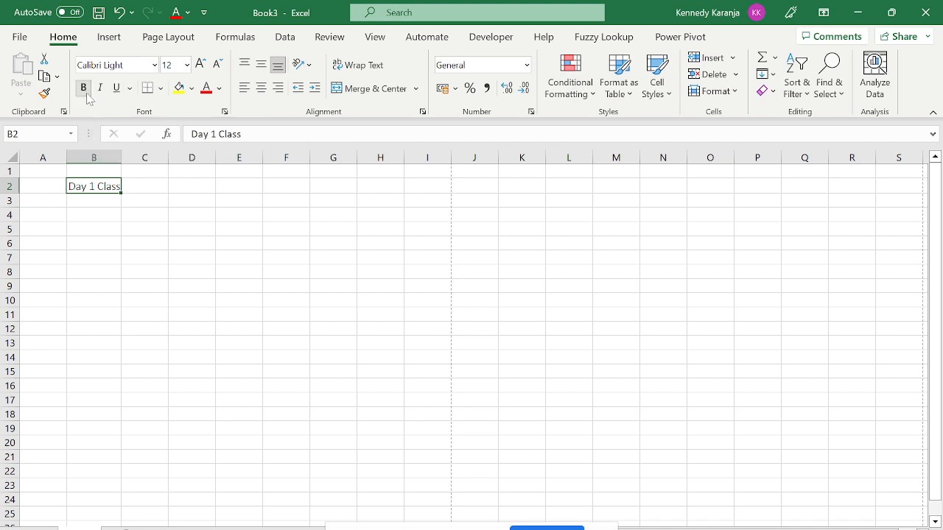
click(83, 87)
click(172, 258)
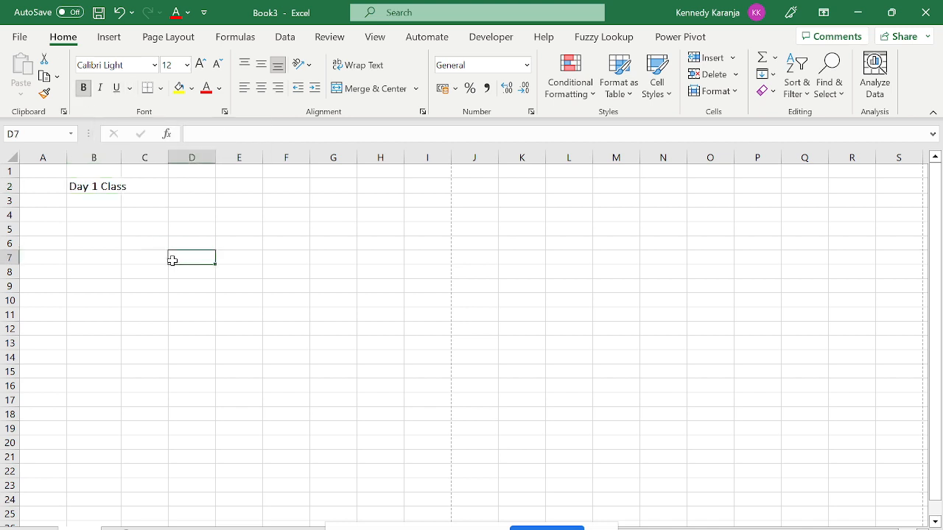
Autofit column B to the bold text and undo a stray orange fill on D7.
double_click(122, 159)
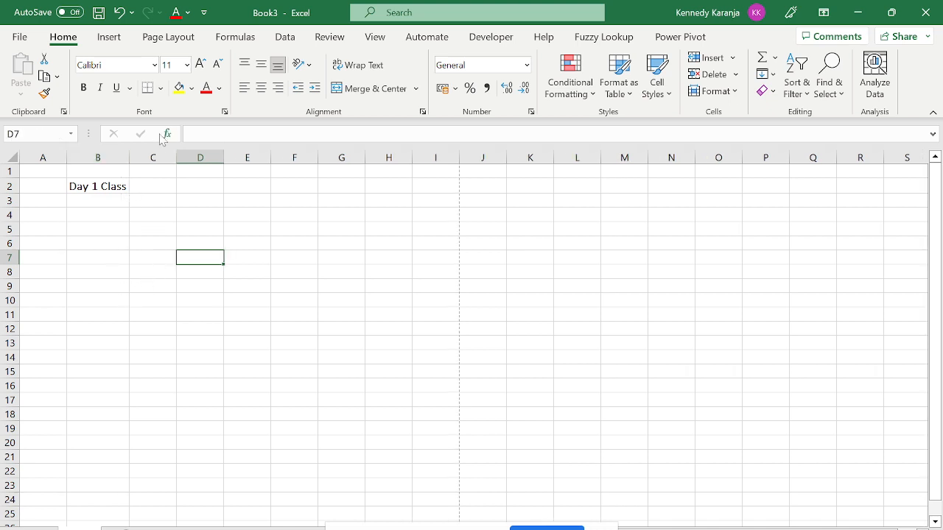
click(191, 88)
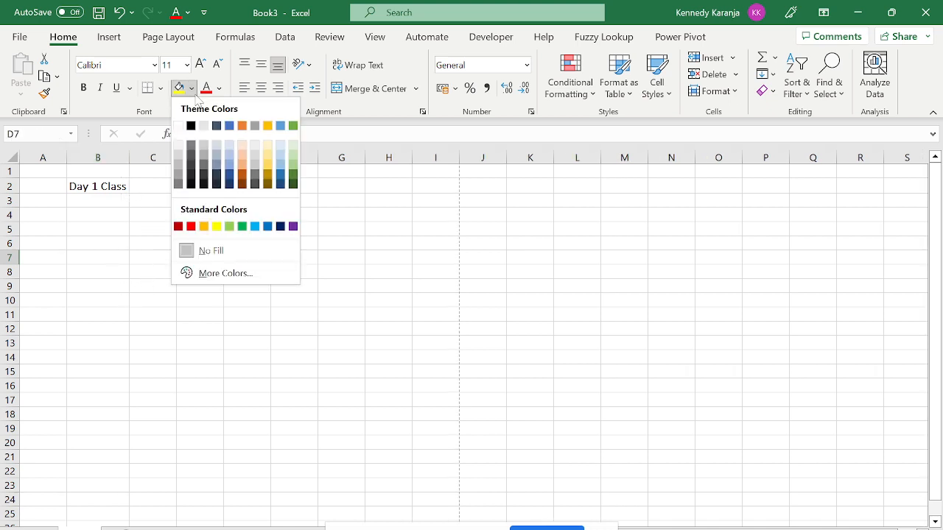
click(243, 126)
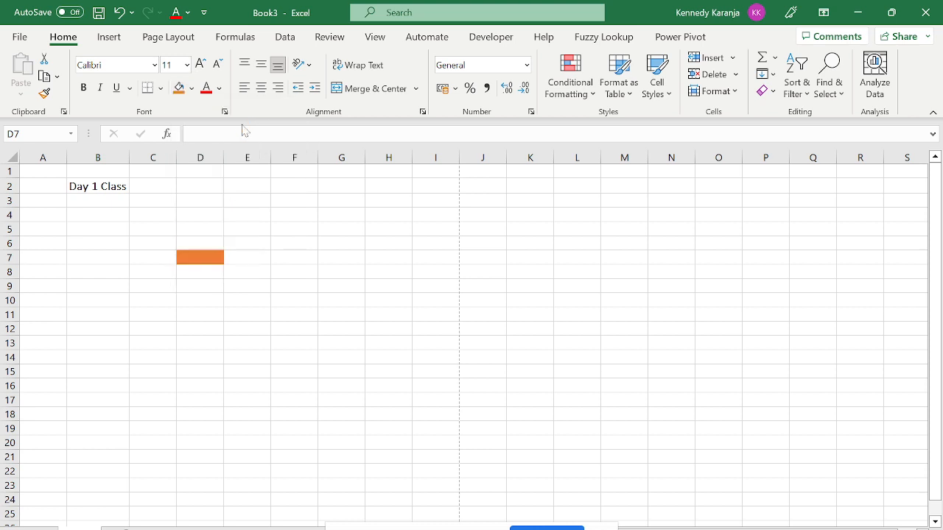
key(ctrl+z)
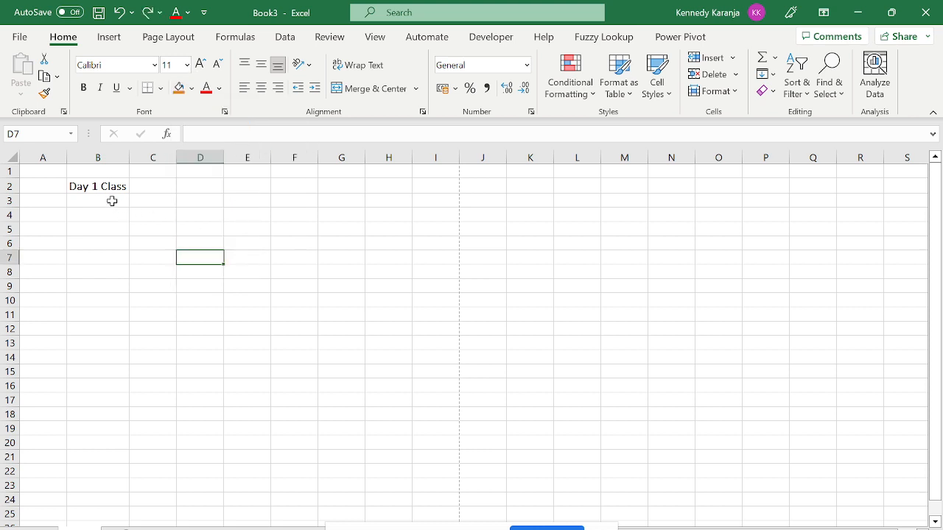
Give B2 an orange fill and white font colour.
click(105, 187)
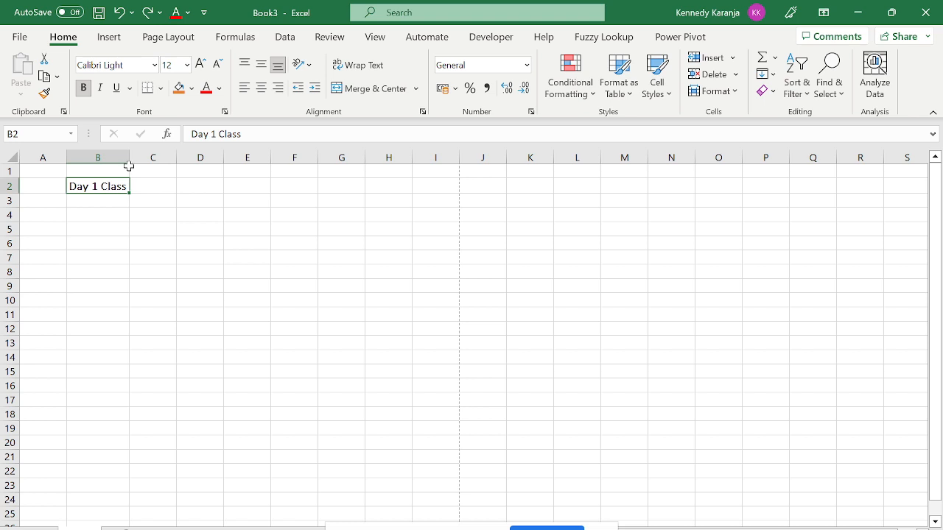
click(190, 88)
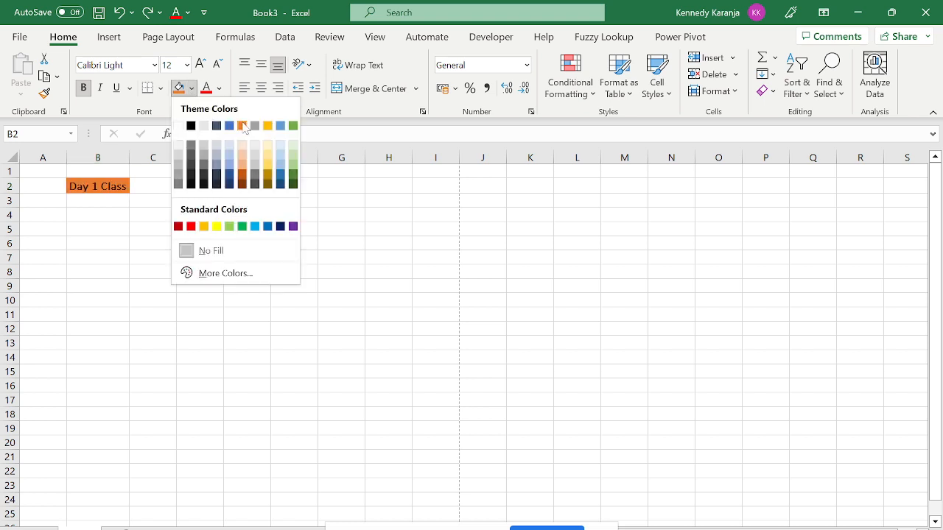
click(241, 126)
click(219, 88)
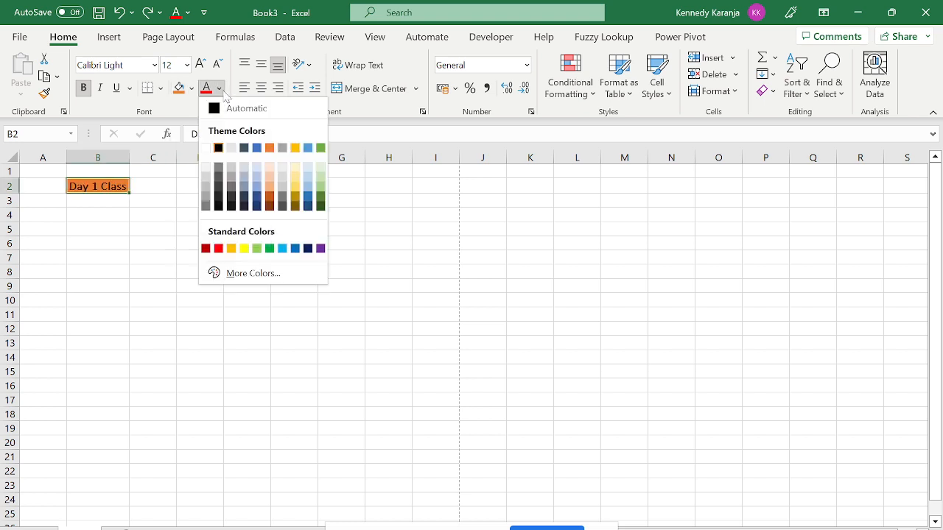
click(206, 148)
click(206, 215)
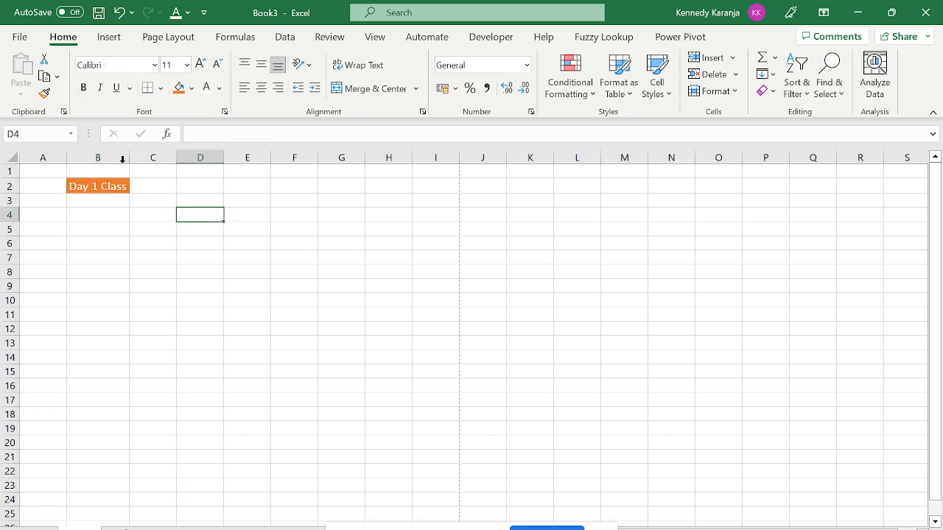
click(165, 199)
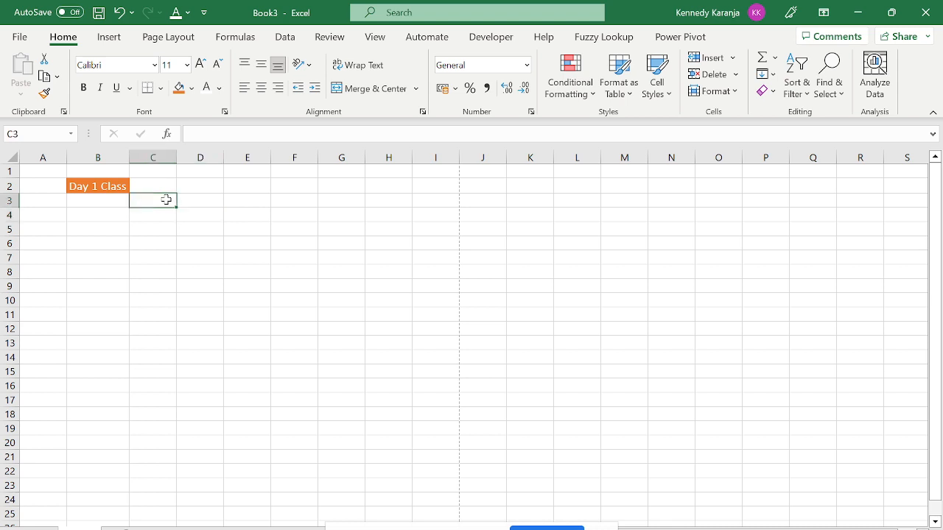
click(96, 187)
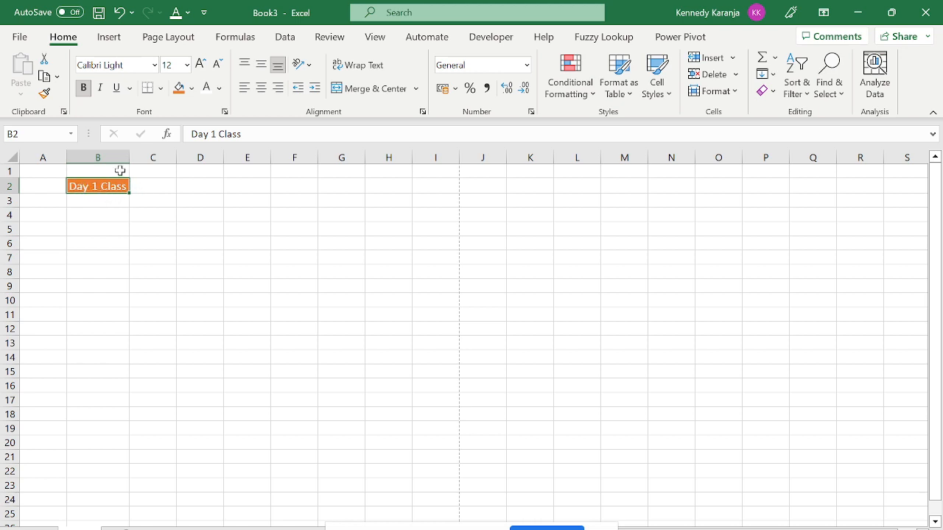
Narrow column B to about 65 pixels, wrap B2's text, and centre it vertically.
drag(134, 154, 100, 154)
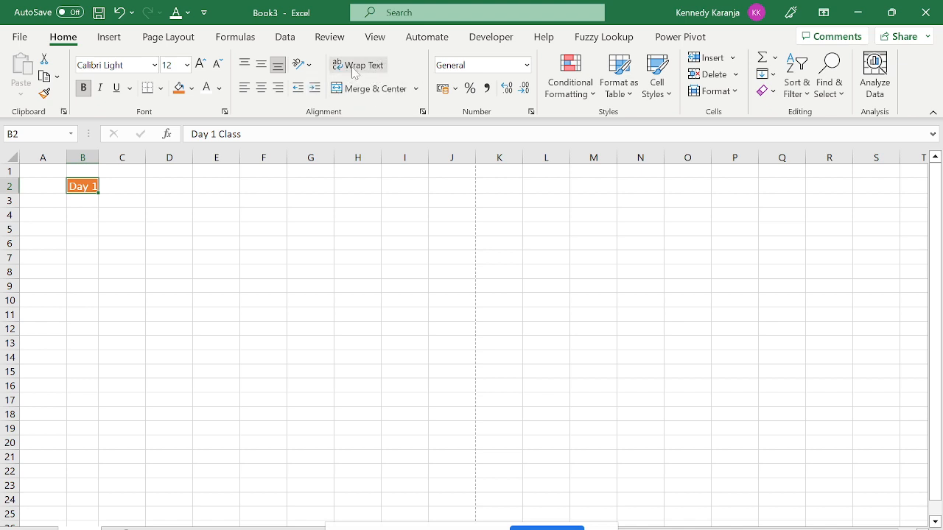
click(348, 72)
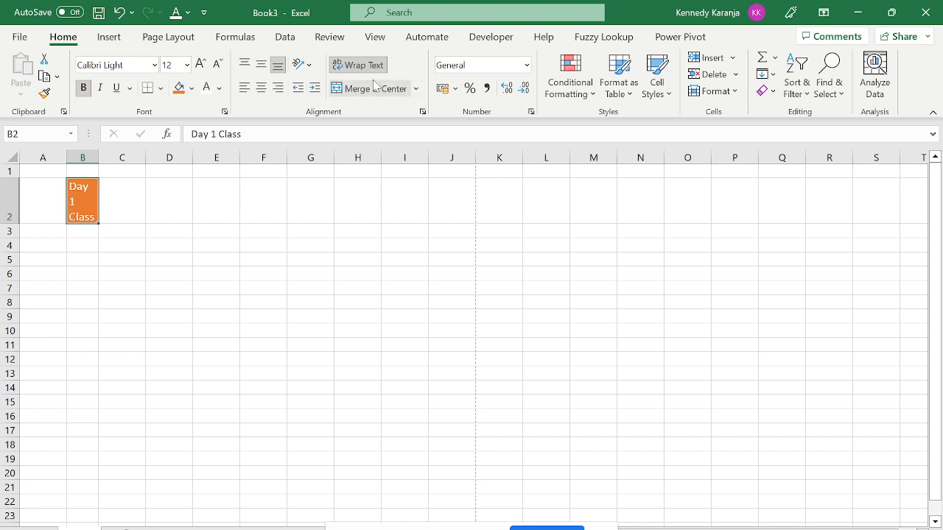
click(262, 65)
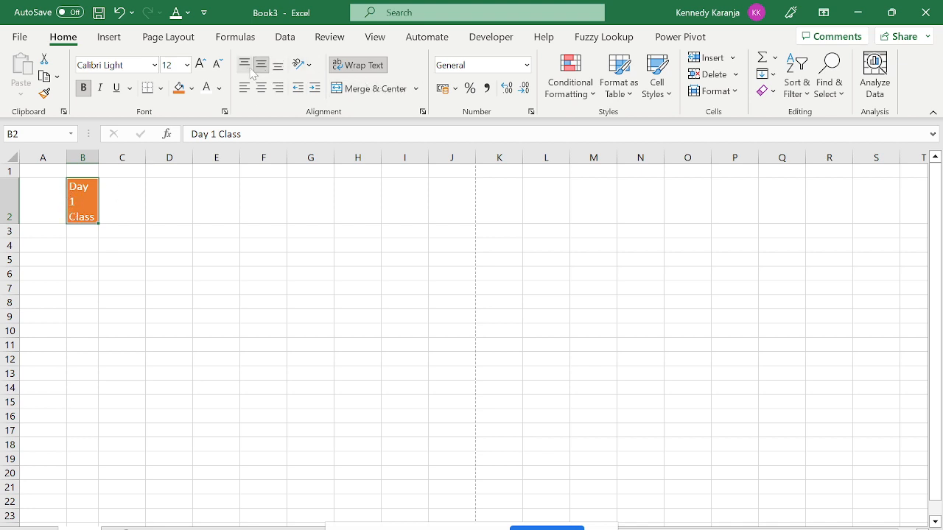
Bottom-align 'Day 1 Class' in B2 and, after trying left and right, centre it horizontally.
click(243, 64)
click(278, 66)
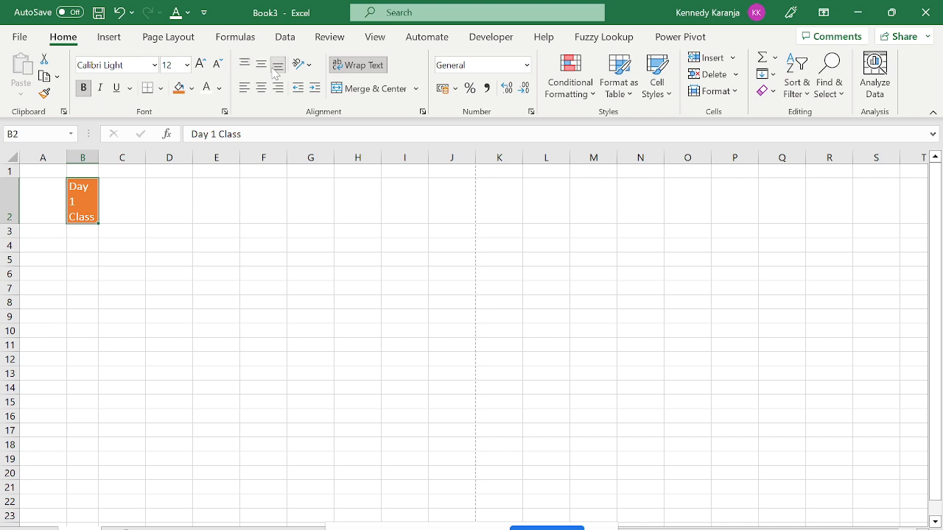
click(268, 88)
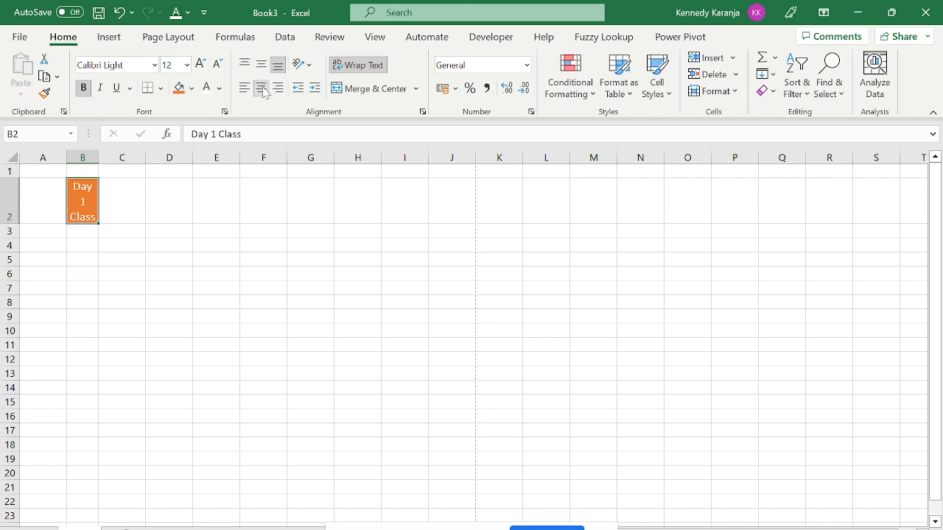
click(274, 90)
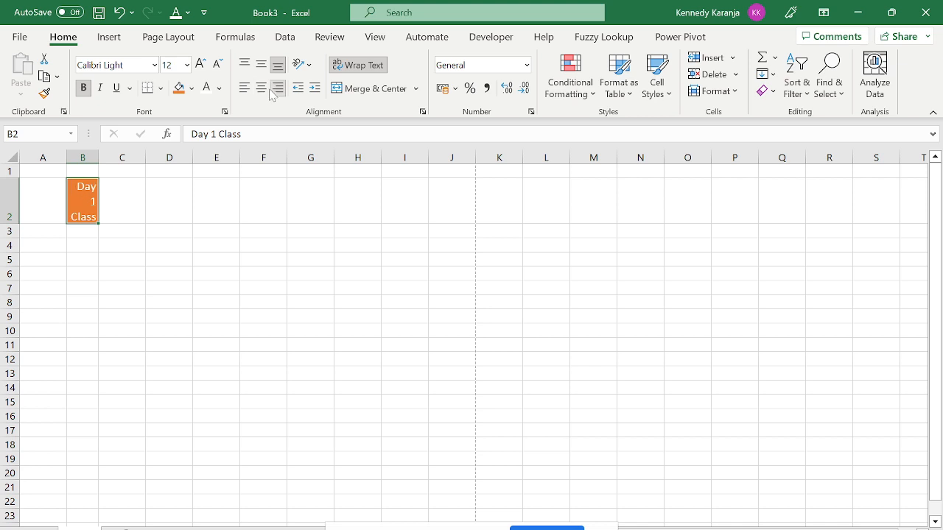
click(243, 89)
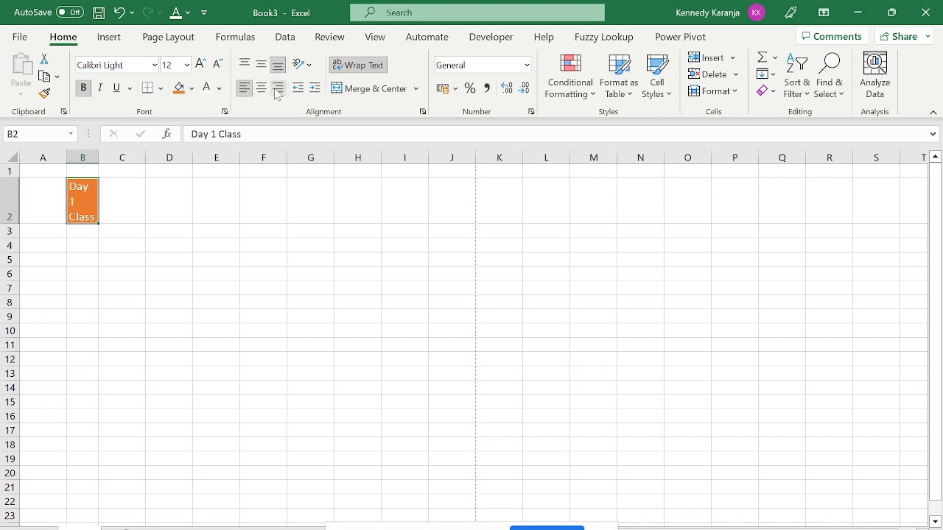
click(277, 90)
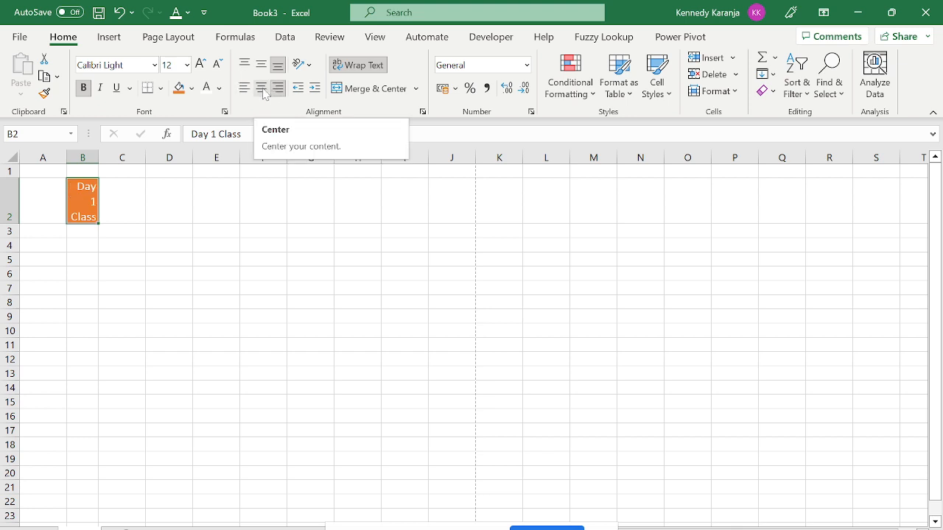
click(262, 89)
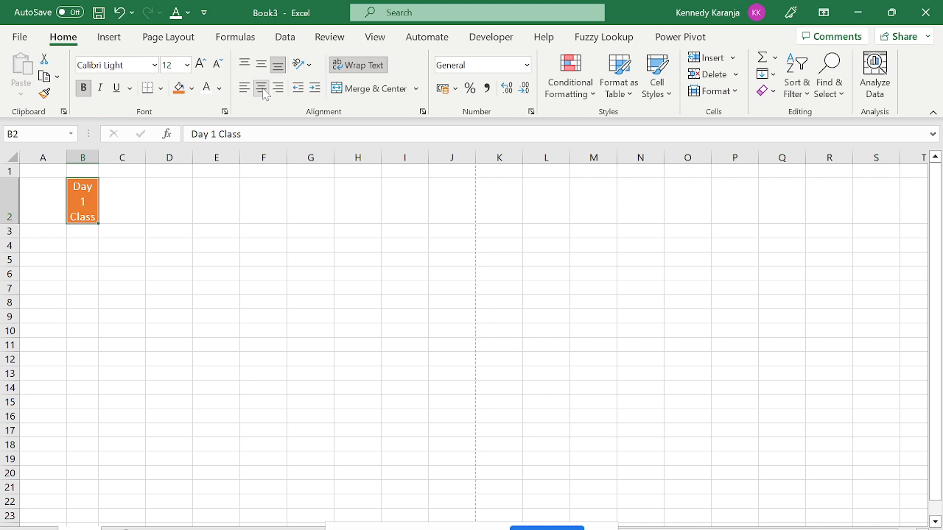
click(261, 88)
mouse_move(418, 529)
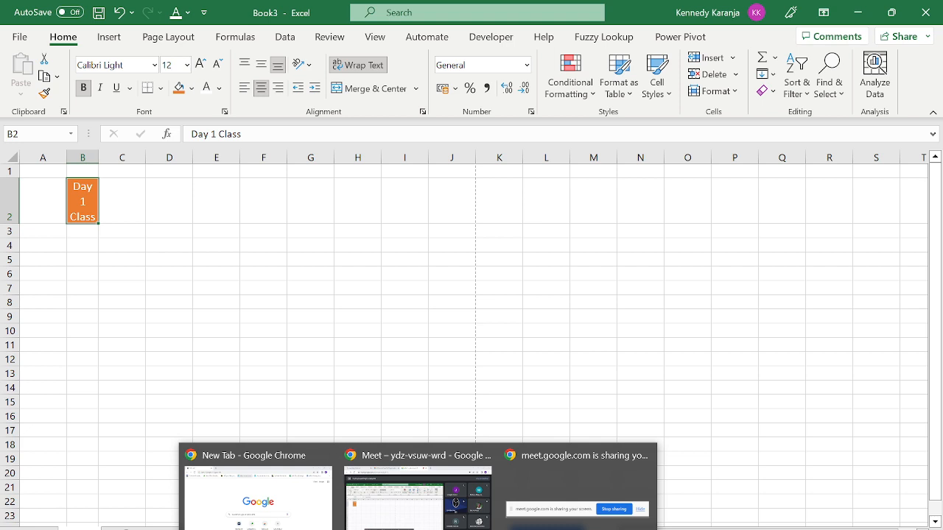
click(447, 505)
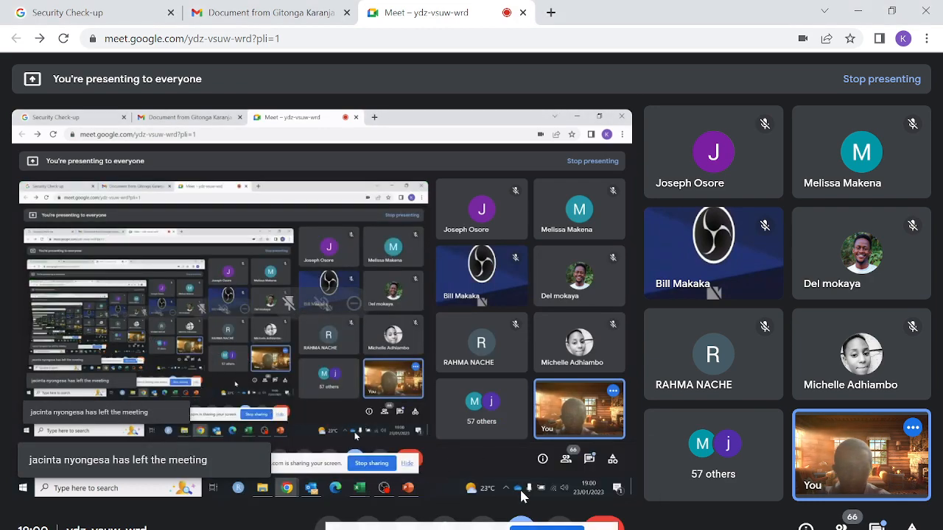
key(alt+Tab)
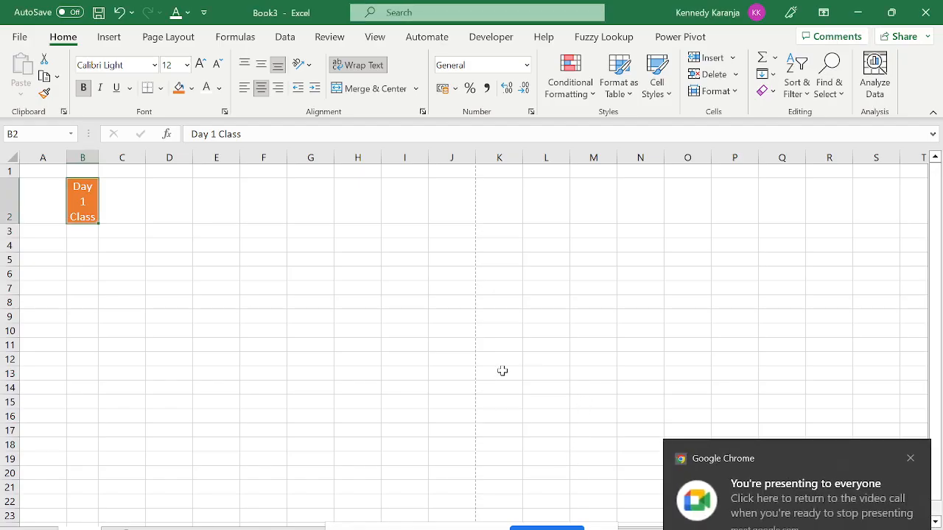
click(501, 371)
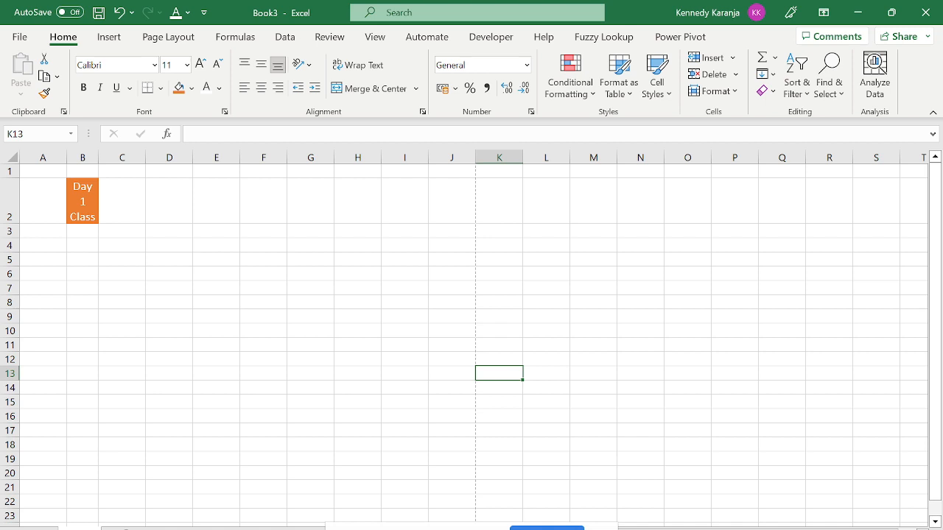
key(Left)
key(Left)
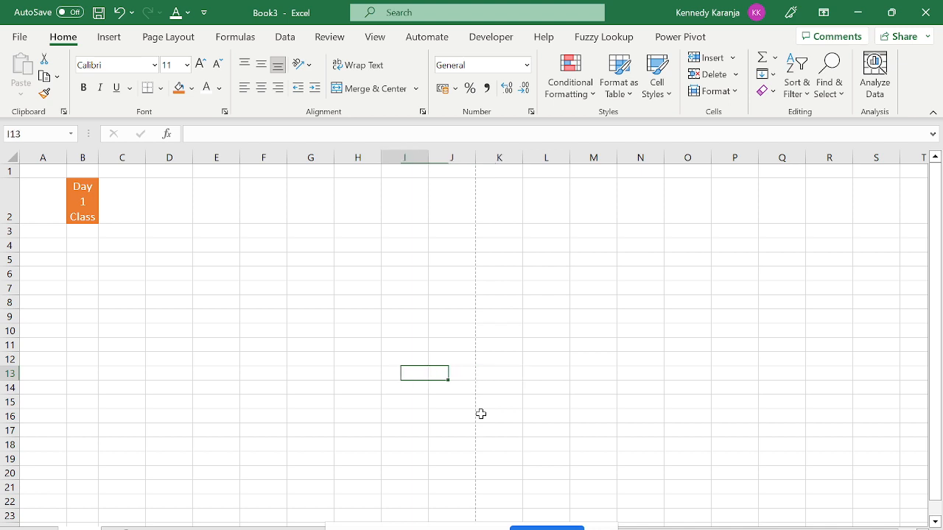
key(Left)
key(Left)
key(Up)
key(Up)
key(Left)
key(Left)
key(Left)
key(Left)
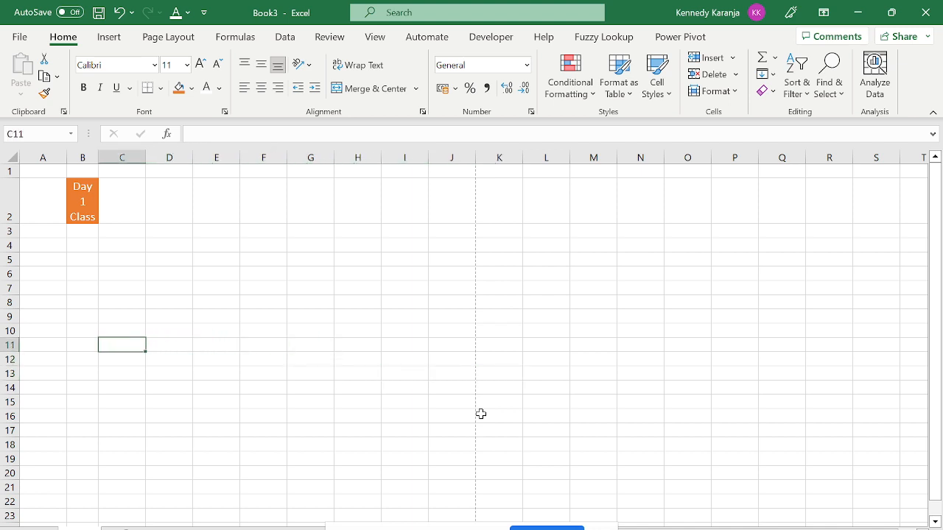
key(Up)
key(Up)
key(Up)
key(Up)
key(Up)
key(Up)
key(Up)
key(Up)
key(Up)
key(Up)
key(Left)
key(Left)
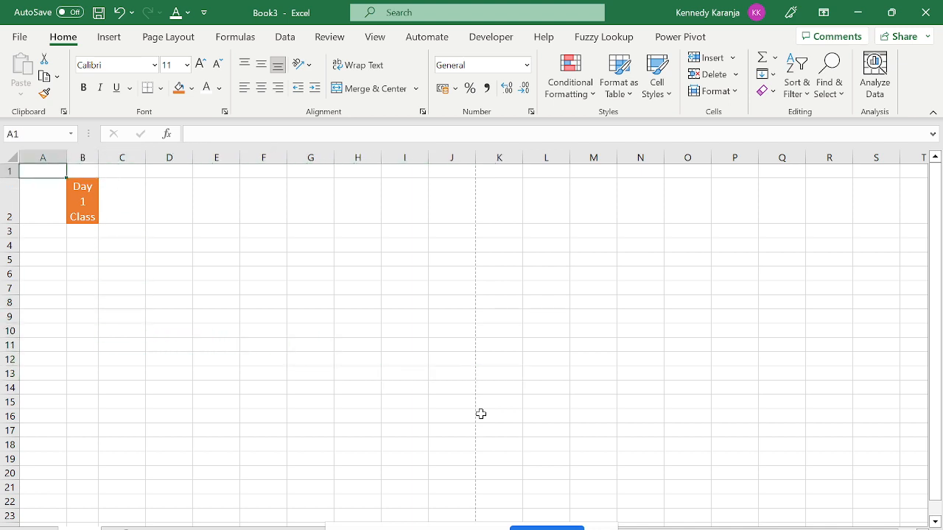
key(Down)
key(Right)
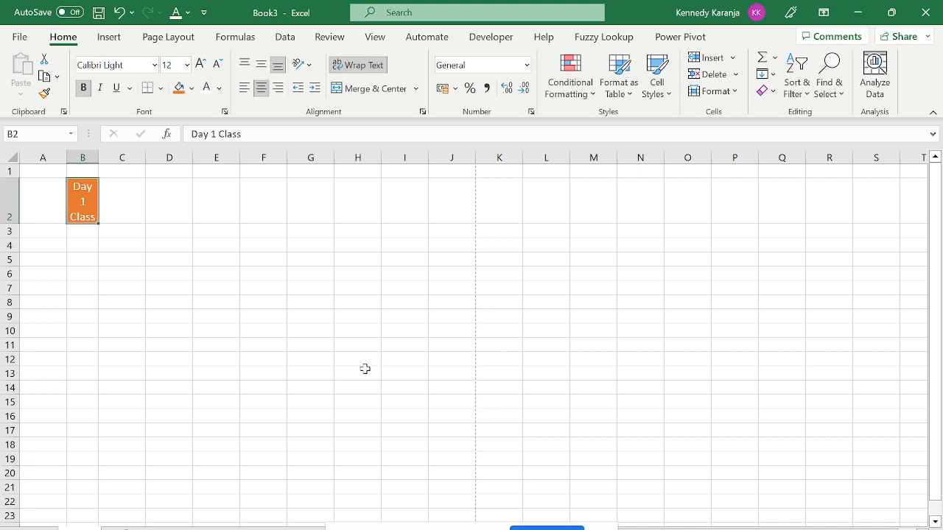
click(157, 214)
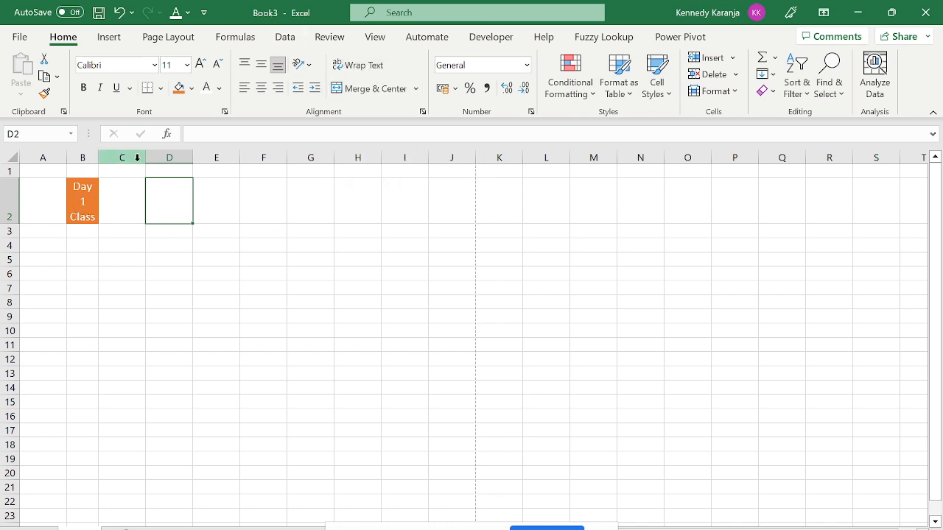
click(87, 184)
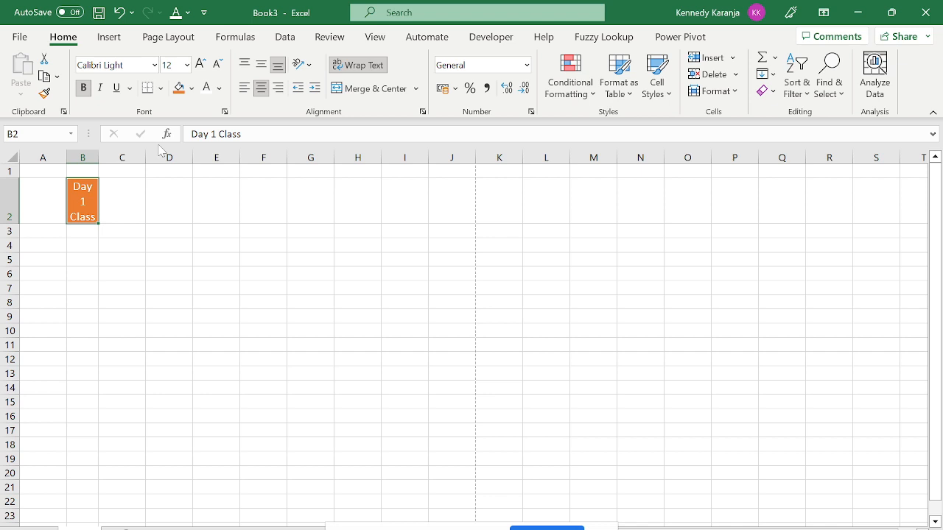
click(141, 219)
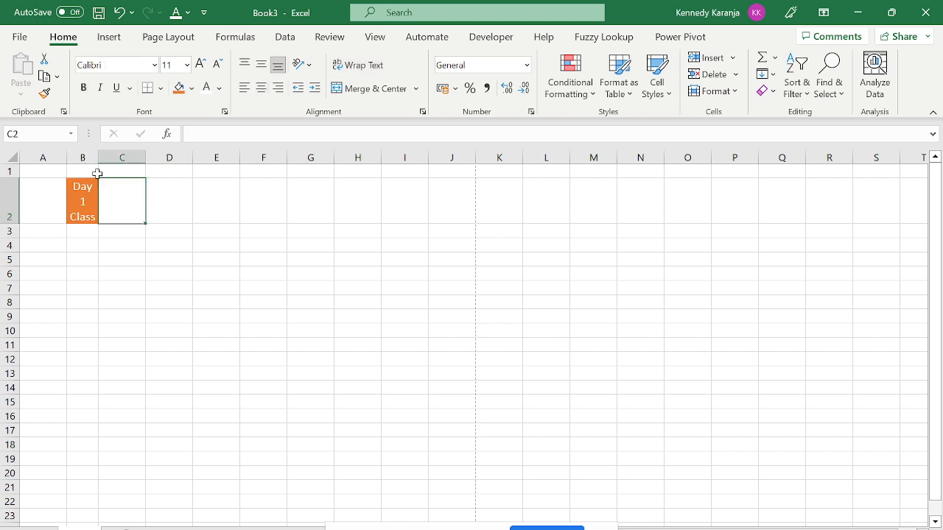
Widen column B and turn off Wrap Text so 'Day 1 Class' fits on one line.
drag(98, 156, 122, 156)
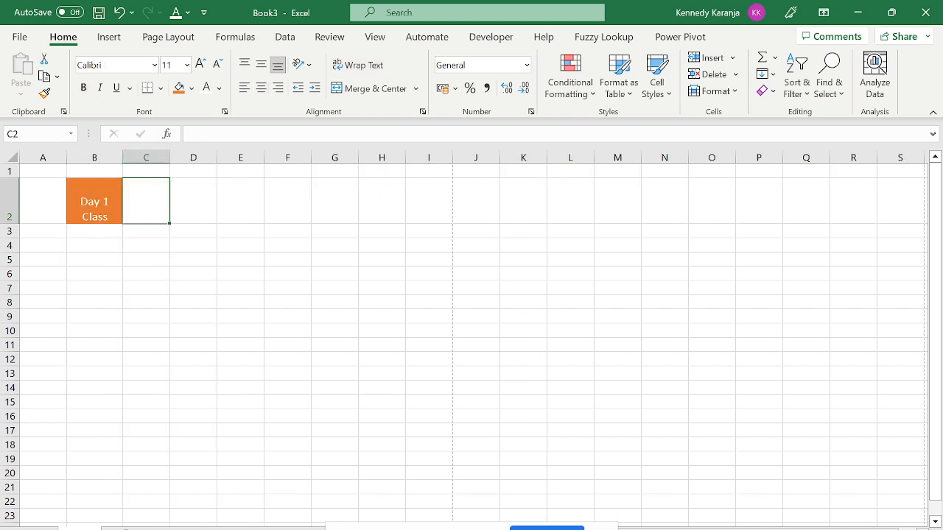
click(96, 198)
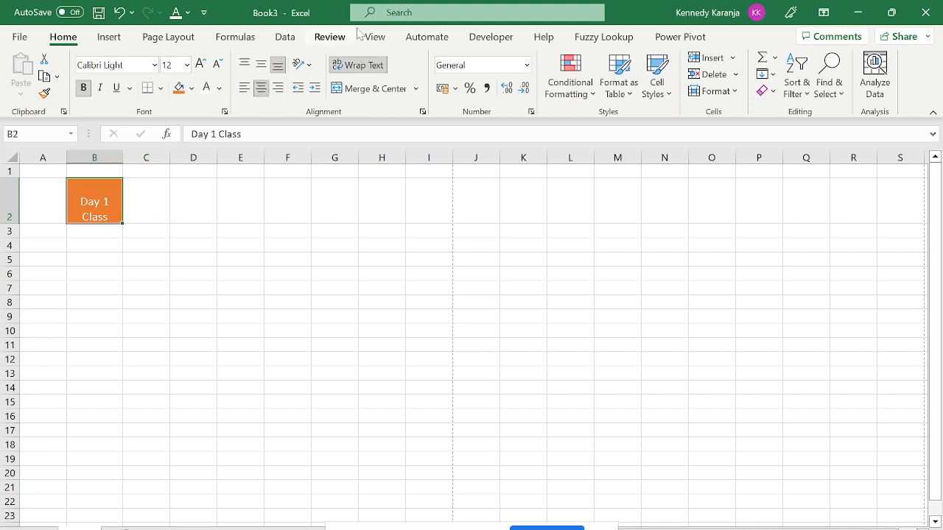
click(358, 68)
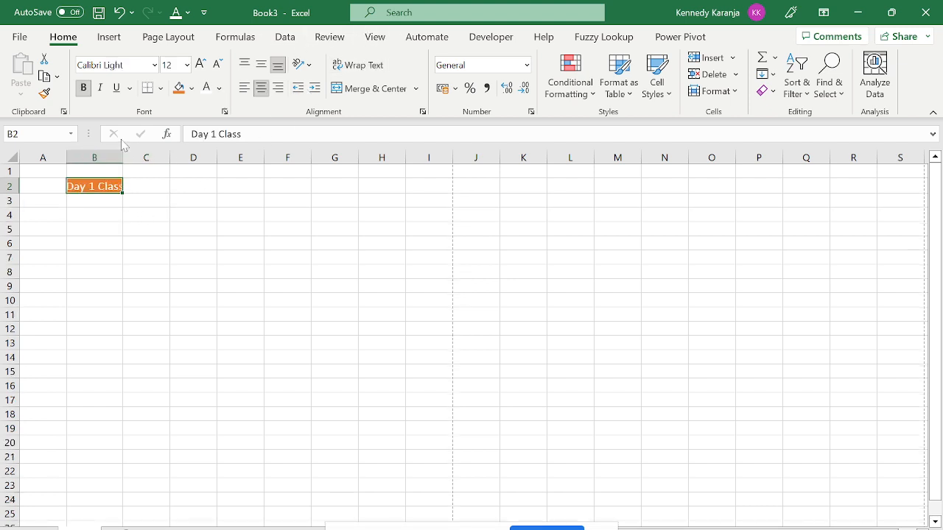
drag(123, 155, 136, 155)
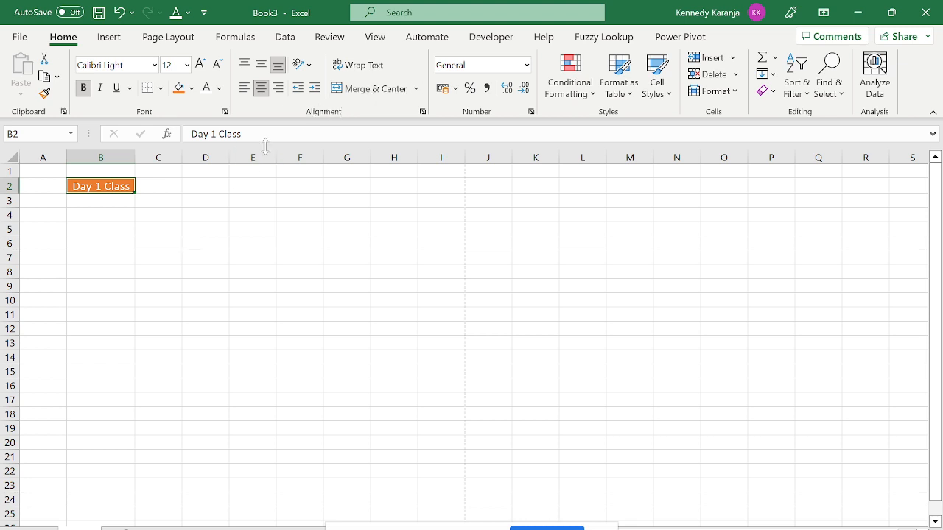
Select cells B4 through H4.
click(103, 224)
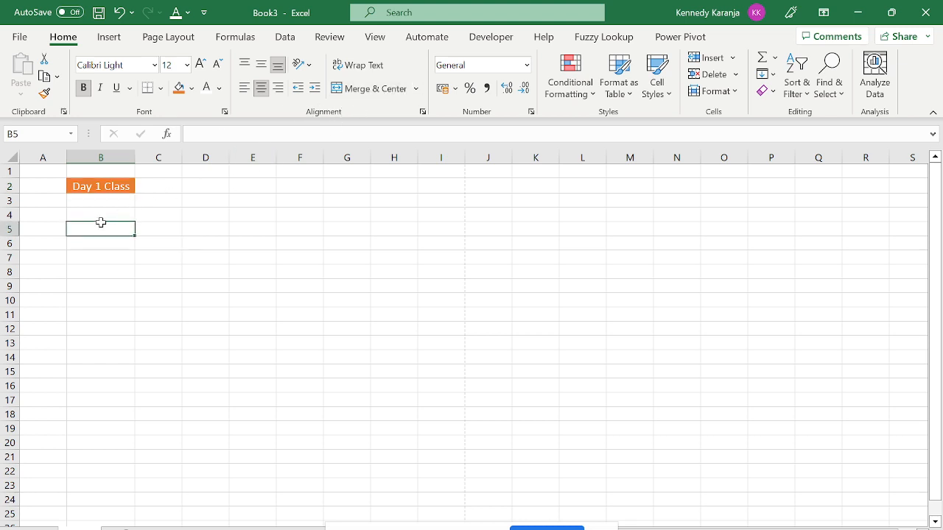
click(113, 215)
drag(114, 214, 410, 212)
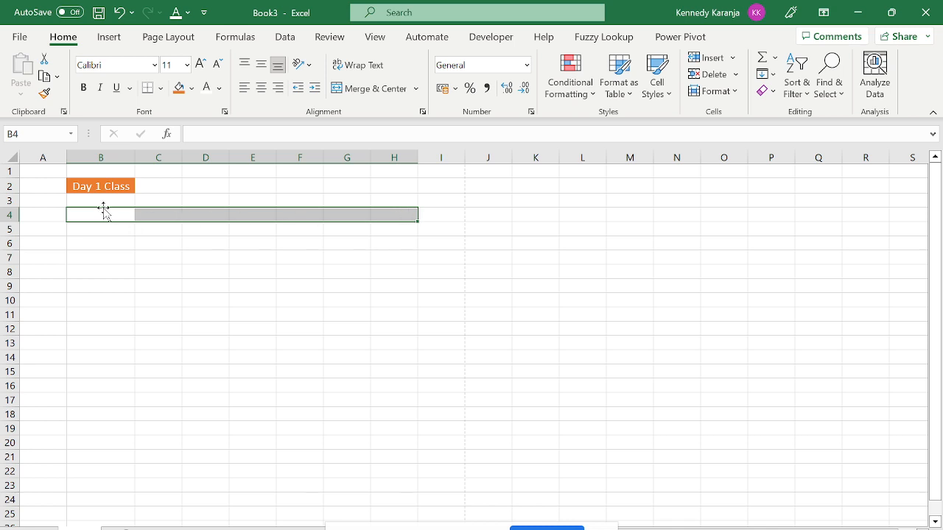
Merge cells B4 through G4 into one centred cell below the 'Day 1 Class' heading.
click(103, 234)
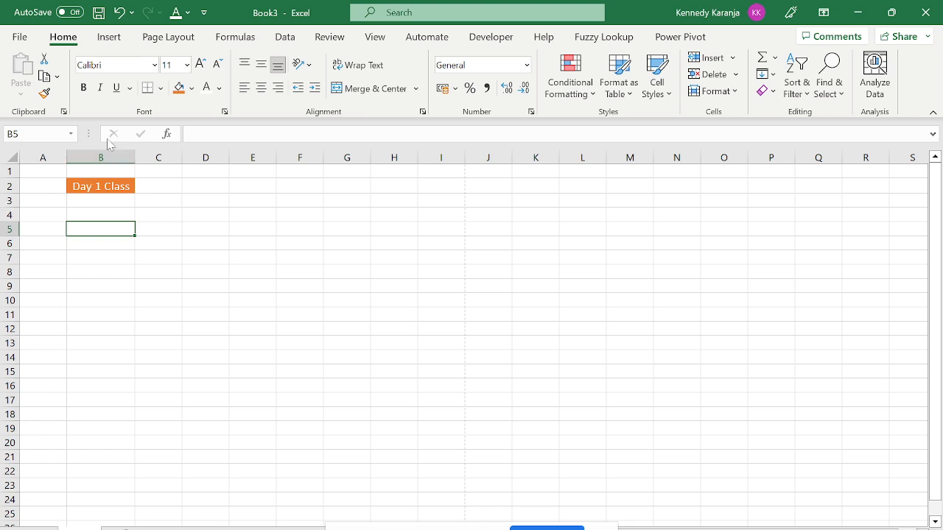
drag(134, 230, 385, 223)
click(95, 227)
double_click(95, 228)
key(Escape)
click(87, 188)
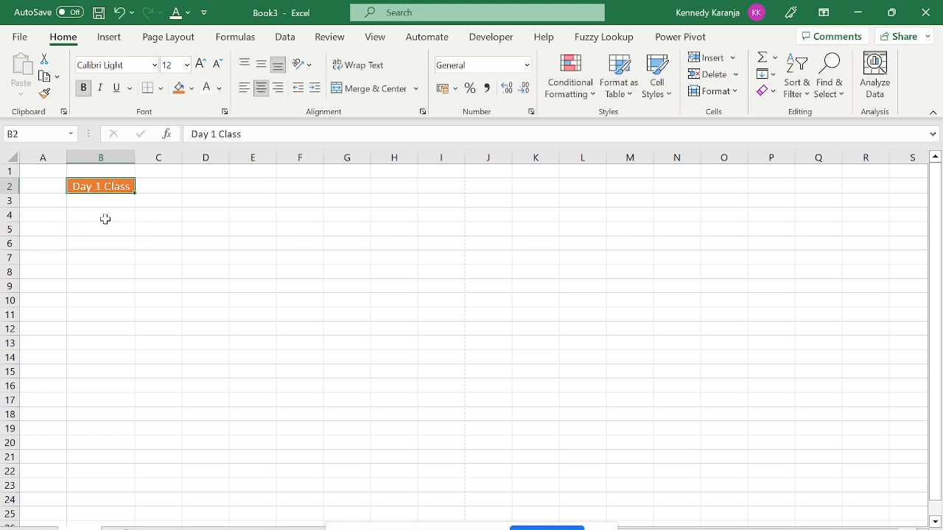
drag(103, 218, 357, 214)
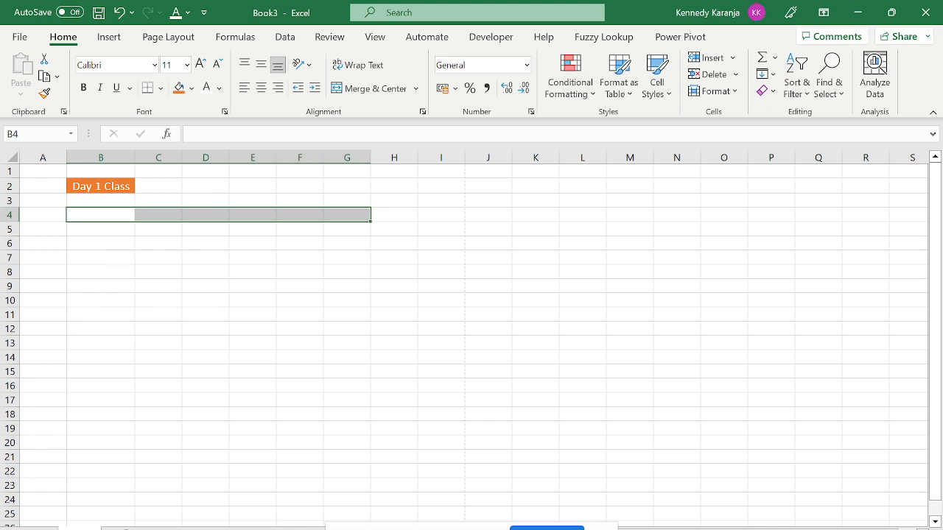
click(375, 88)
click(298, 312)
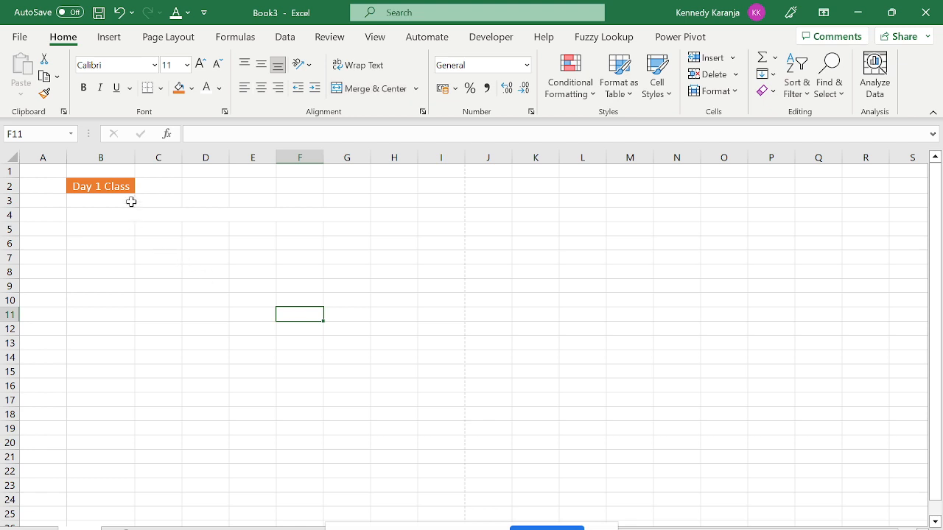
click(115, 215)
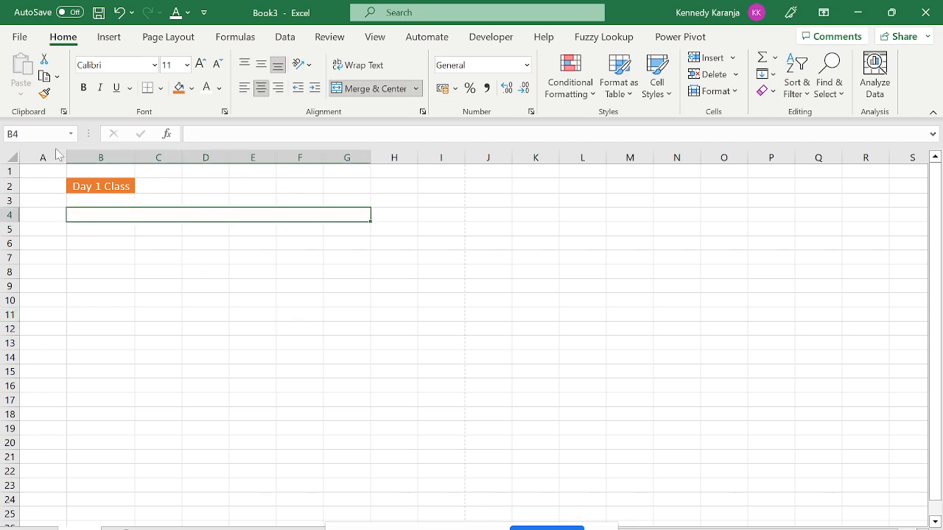
click(257, 199)
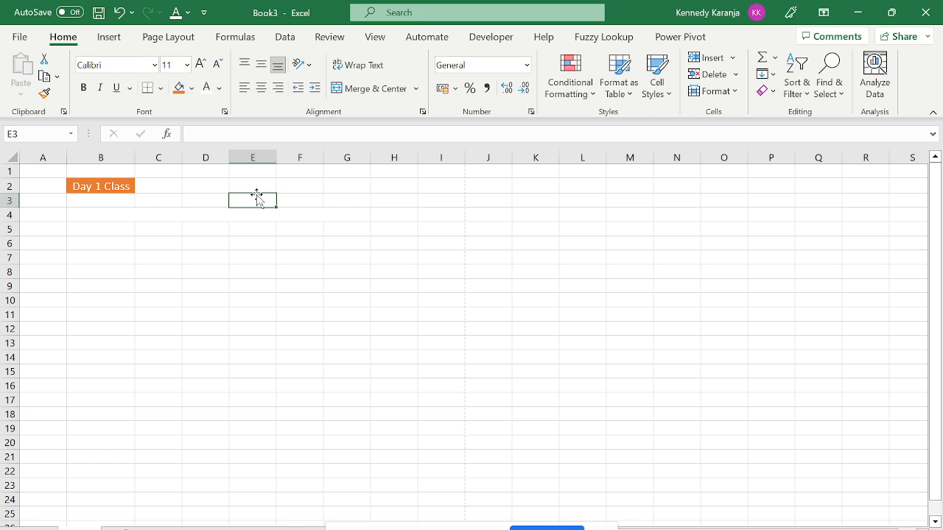
key(Right)
key(Right)
key(Right)
key(Right)
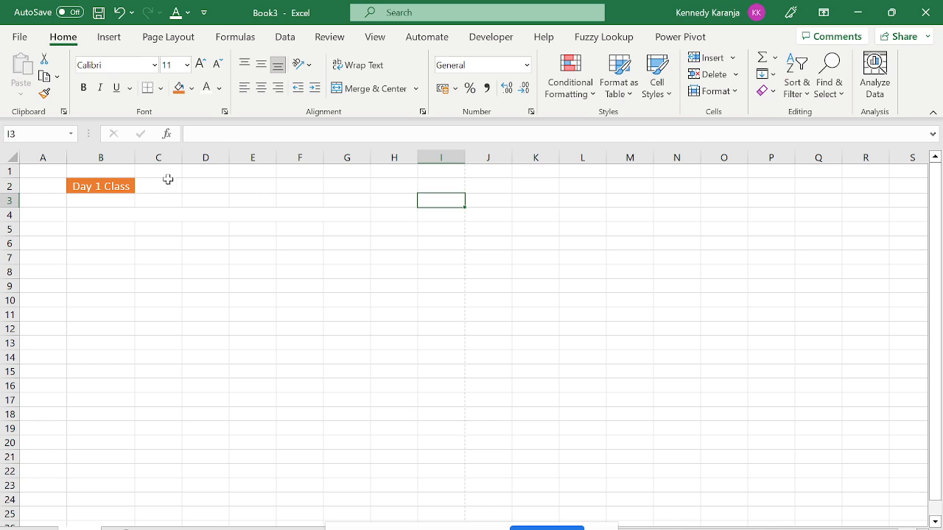
key(Down)
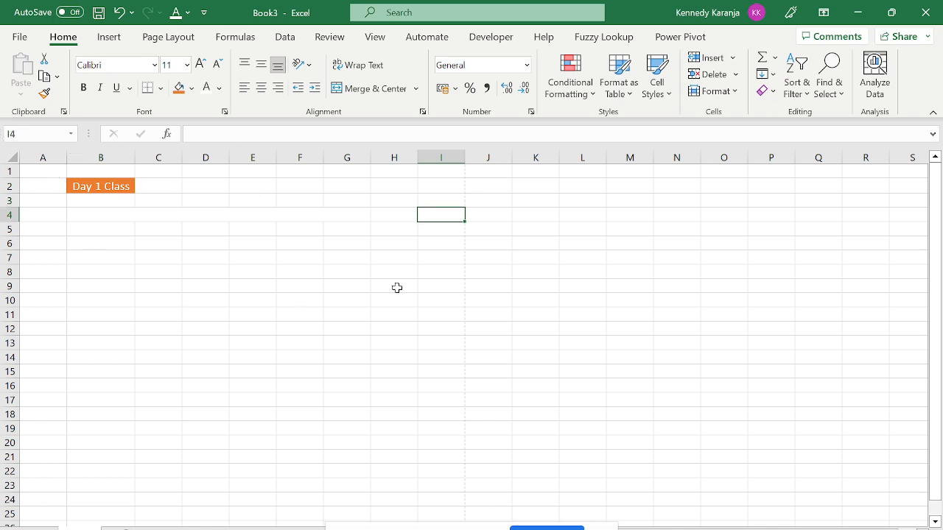
key(Left)
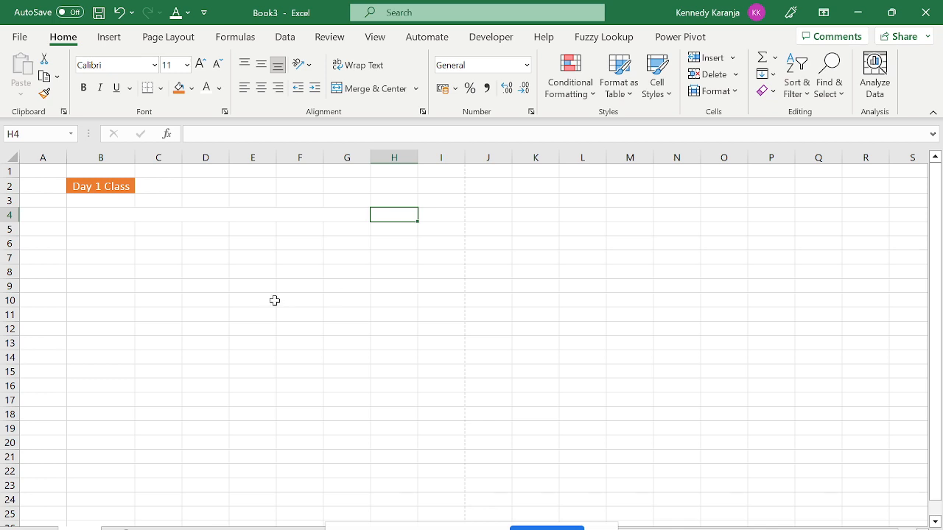
click(300, 199)
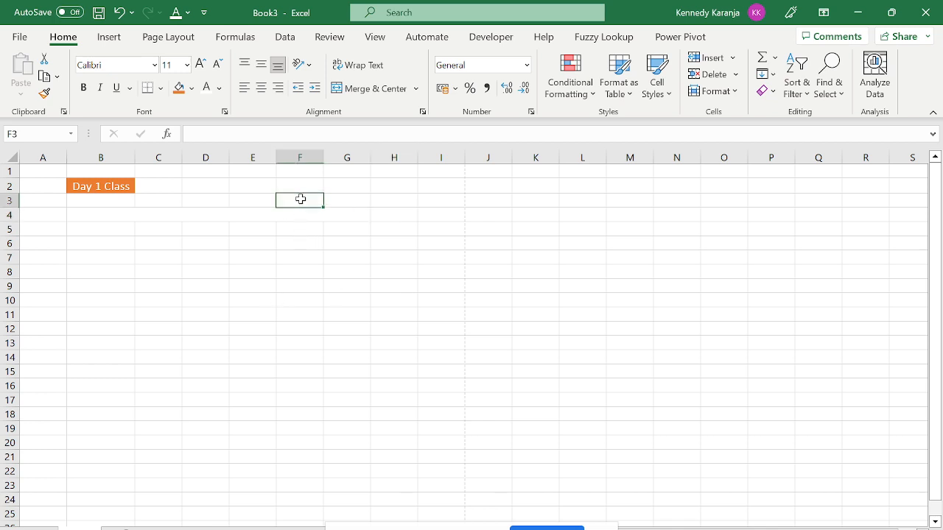
key(Down)
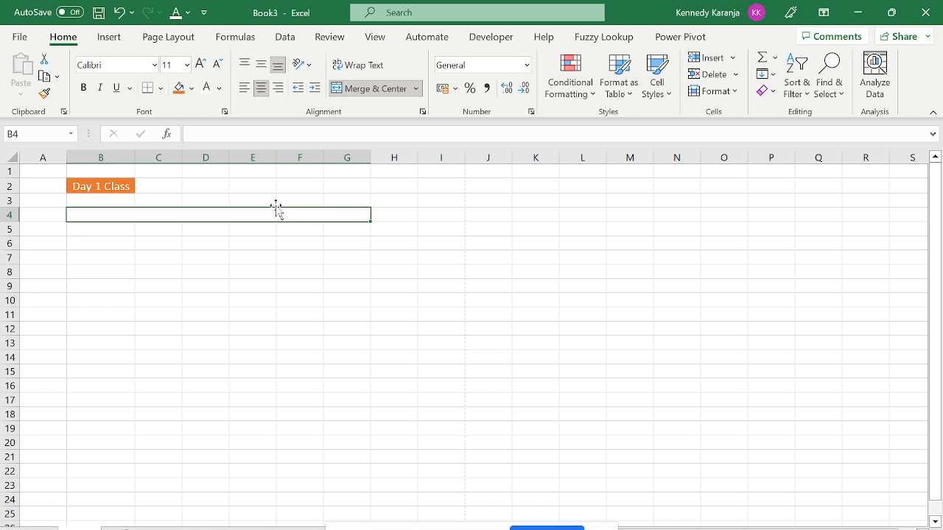
click(97, 245)
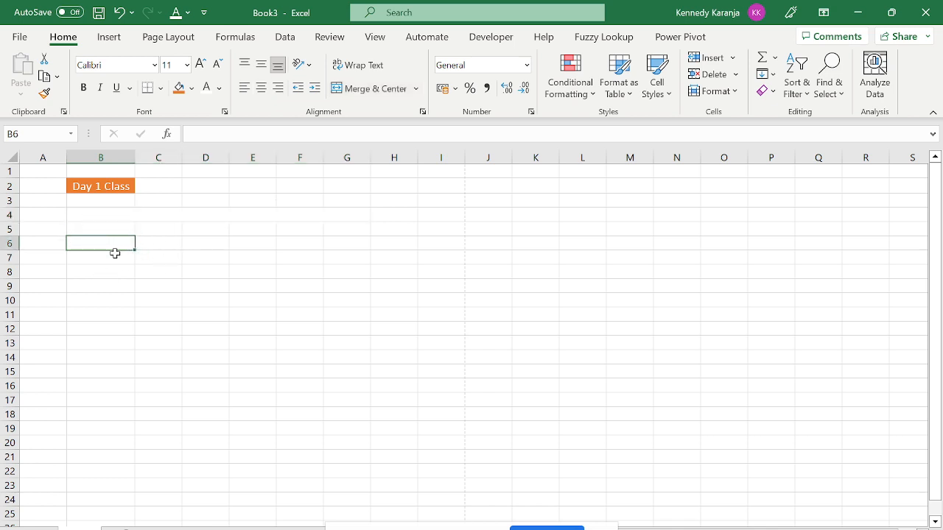
click(108, 214)
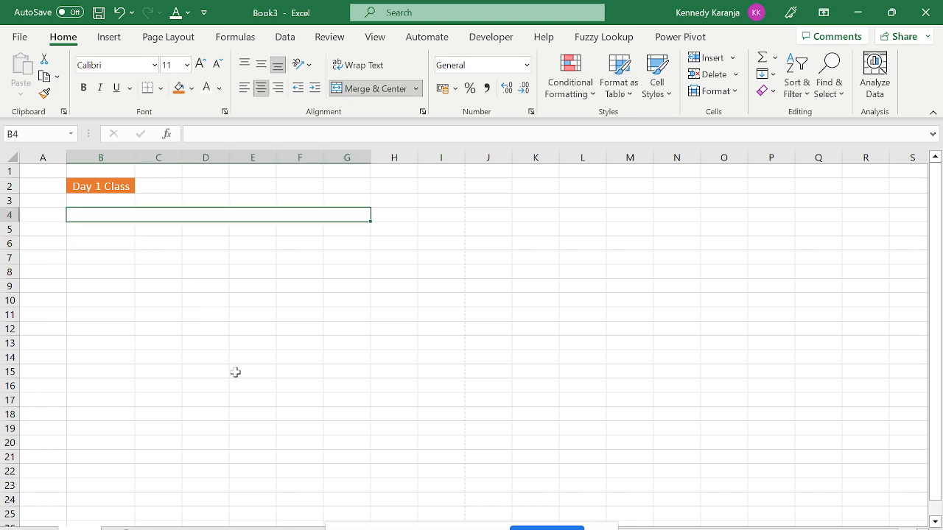
Enter the title 'Financial Report For The Year Ended 2022' in cell B4.
key(Caps_Lock)
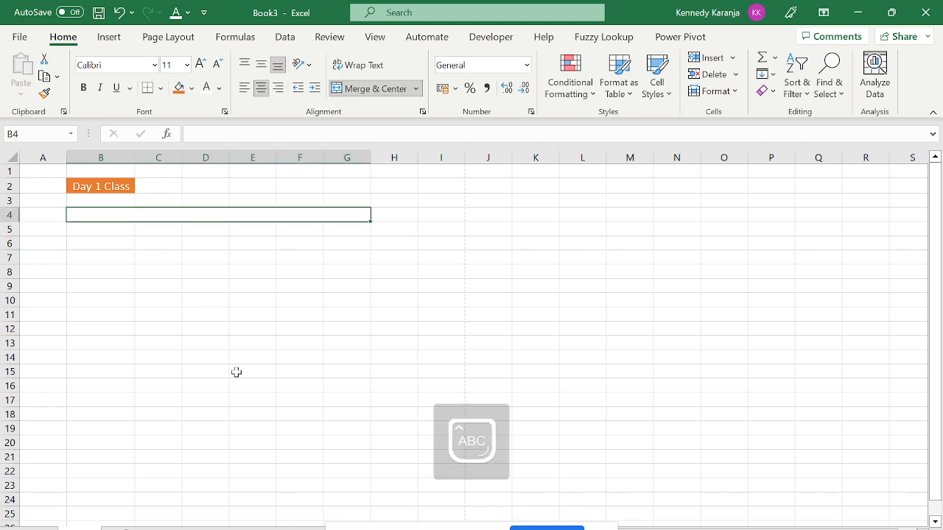
text(F)
key(Caps_Lock)
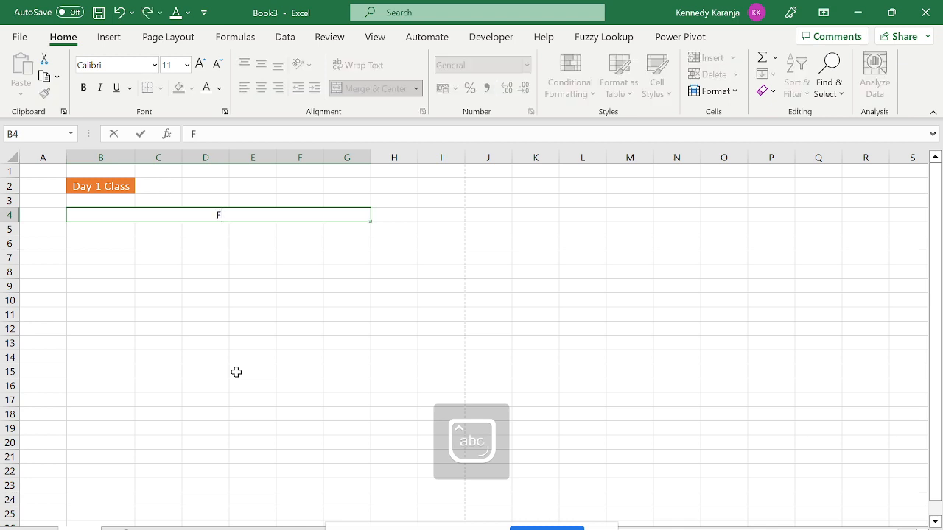
key(BackSpace)
key(Caps_Lock)
text(F)
key(Caps_Lock)
text(inancial)
key(Caps_Lock)
text(R)
key(Caps_Lock)
text(eport)
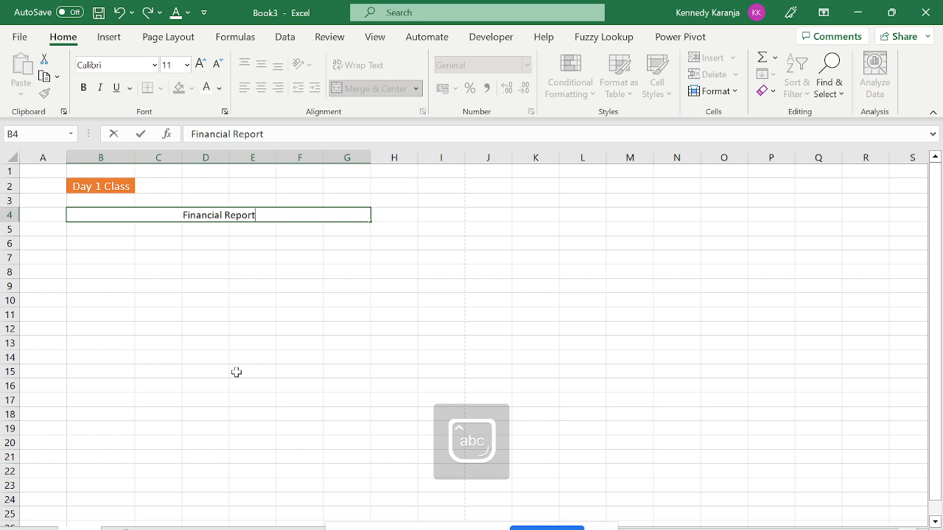
key(Caps_Lock)
text(F)
key(Caps_Lock)
text(or)
key(Caps_Lock)
text(T)
key(Caps_Lock)
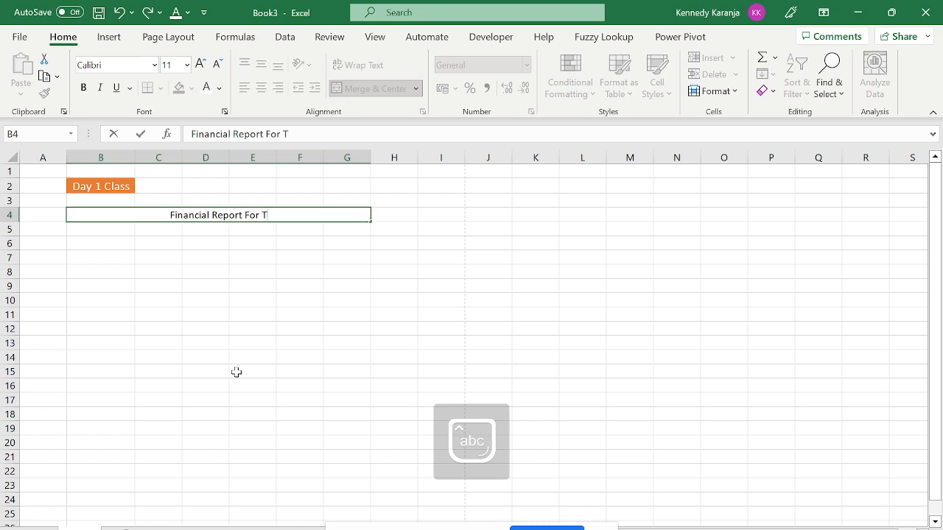
text(he)
key(Caps_Lock)
text(Y)
key(Caps_Lock)
text(ear)
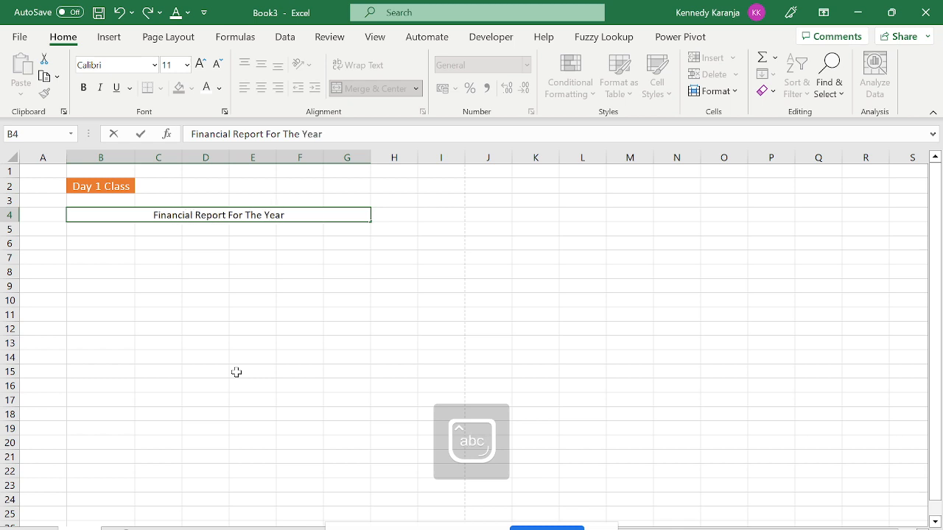
key(Caps_Lock)
text(E)
text(s=d)
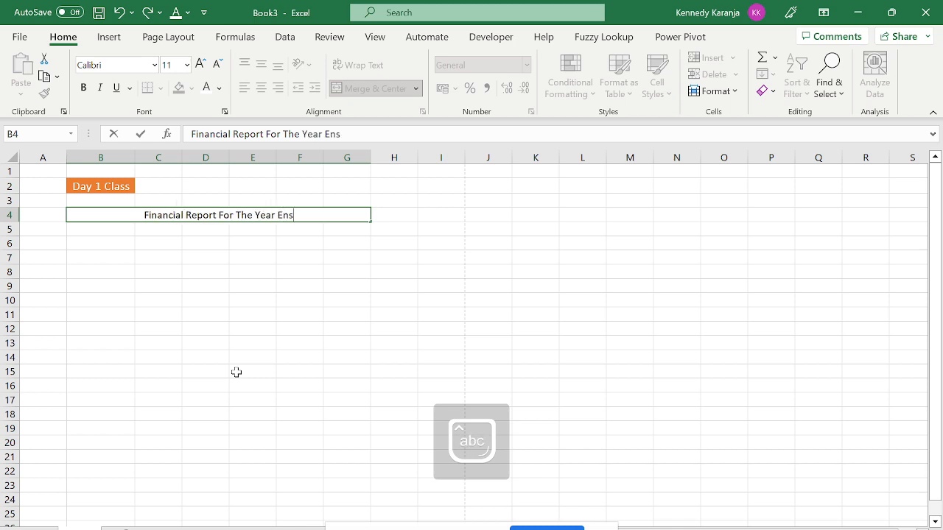
key(BackSpace)
key(BackSpace)
key(BackSpace)
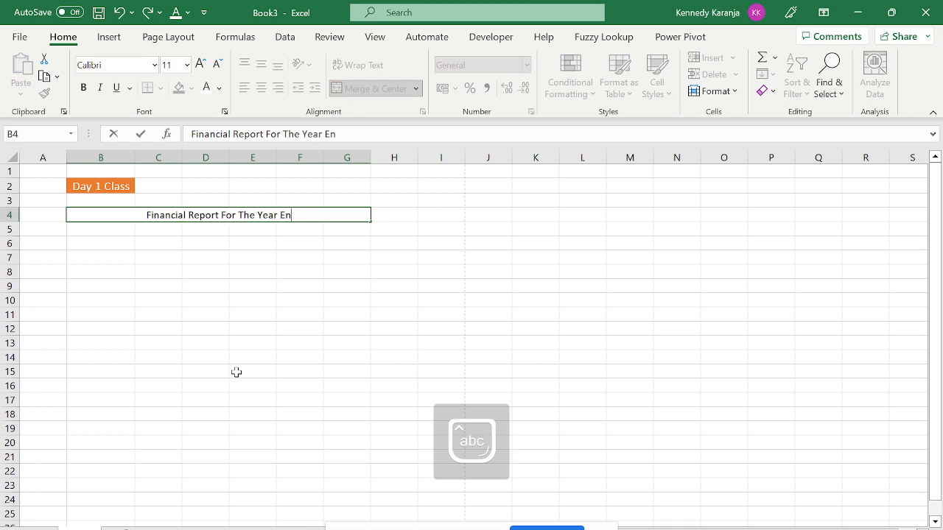
text(ded )
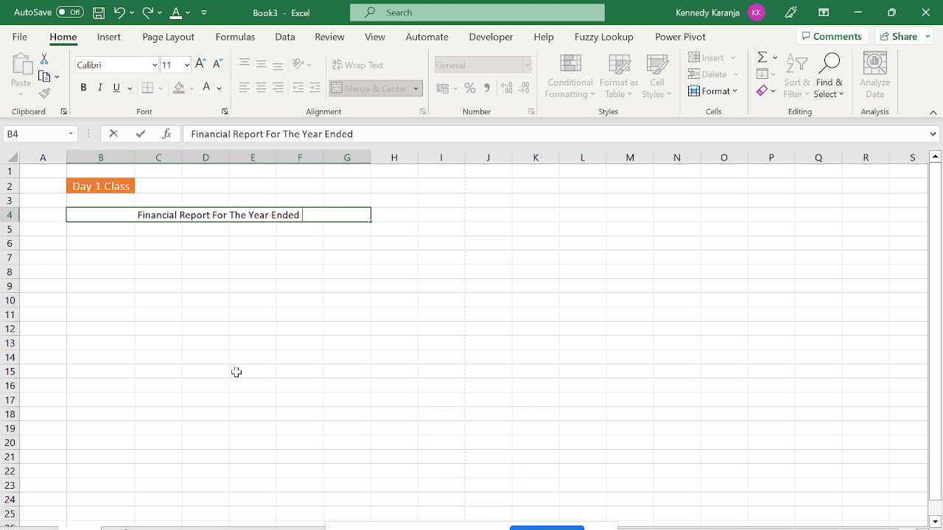
text(2022)
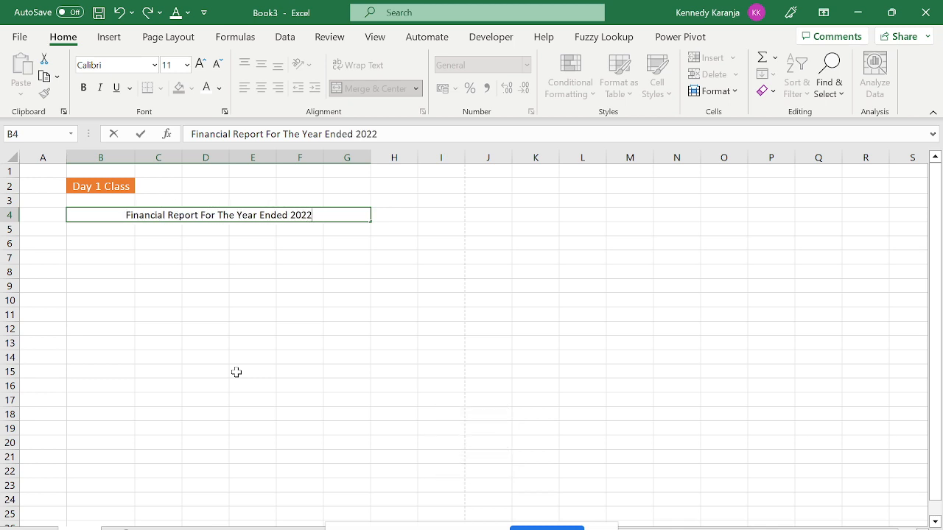
key(Return)
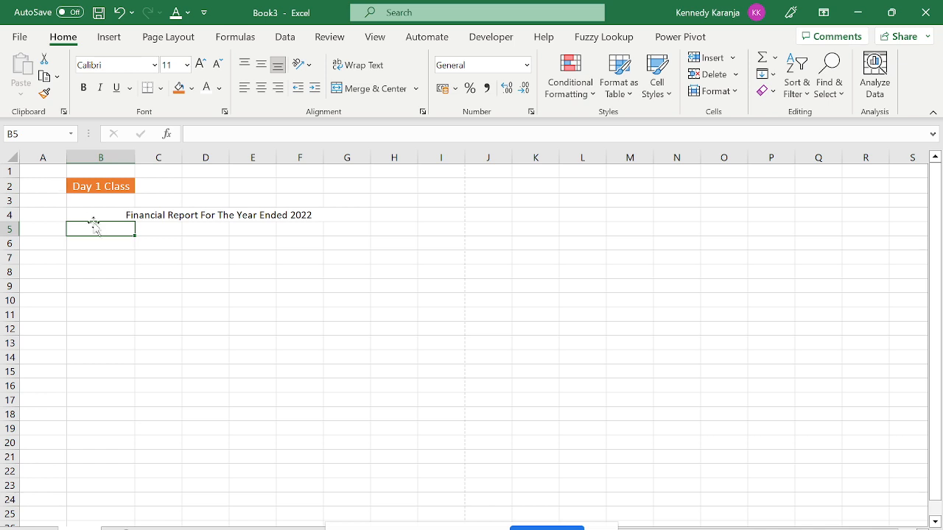
Unmerge the old B4:G4 cell and merge and centre the title across B4:H4.
click(85, 214)
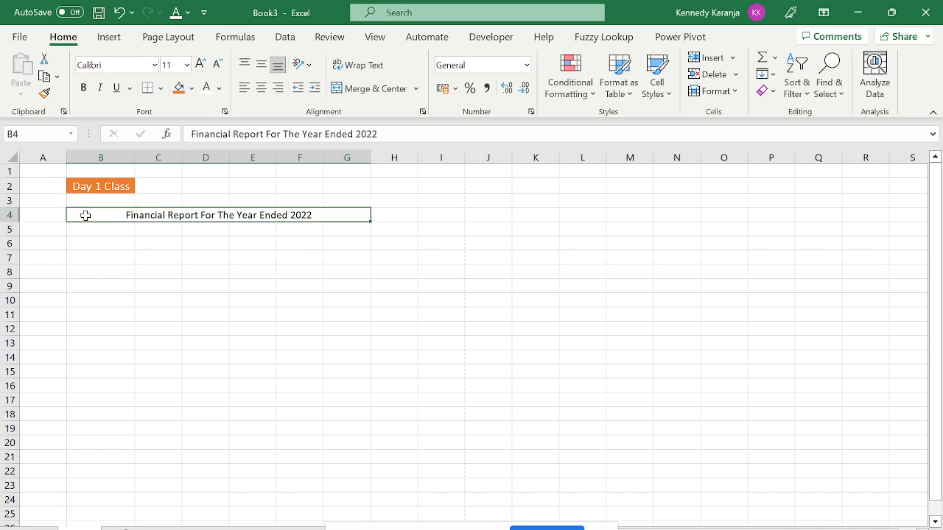
click(375, 88)
click(249, 310)
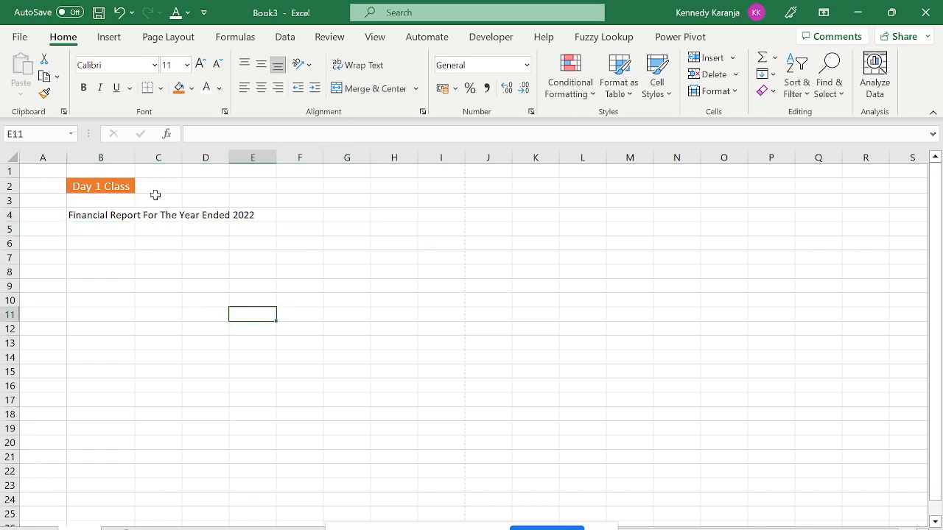
click(96, 218)
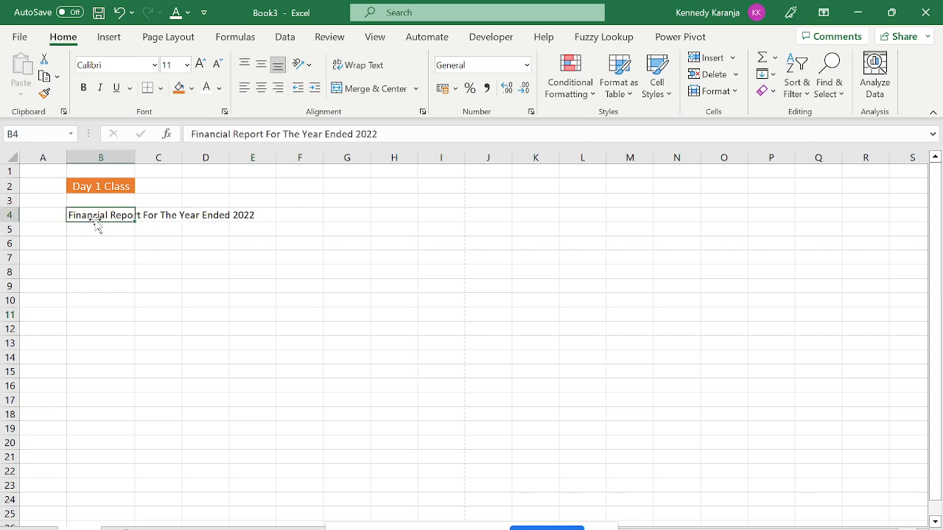
drag(102, 217, 408, 220)
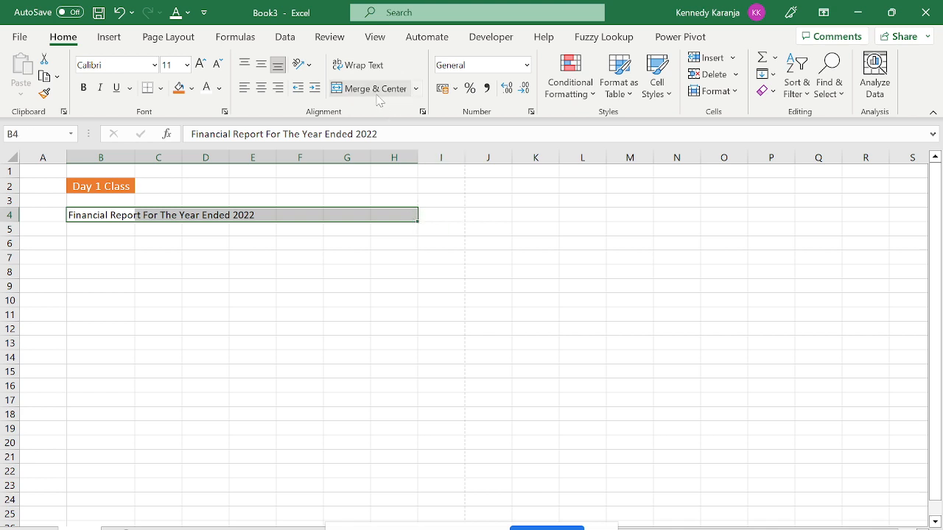
click(377, 91)
click(328, 315)
key(Up)
key(Up)
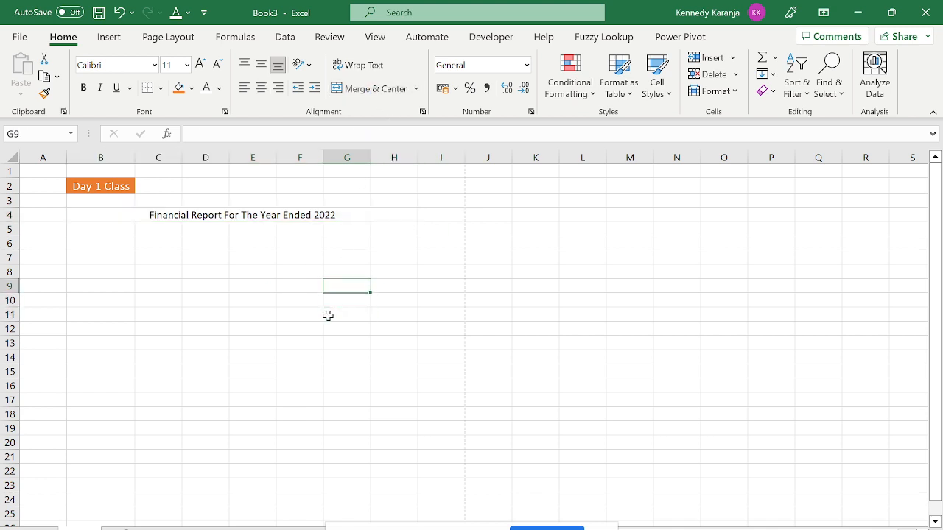
key(Left)
key(Left)
key(Left)
key(Left)
key(Left)
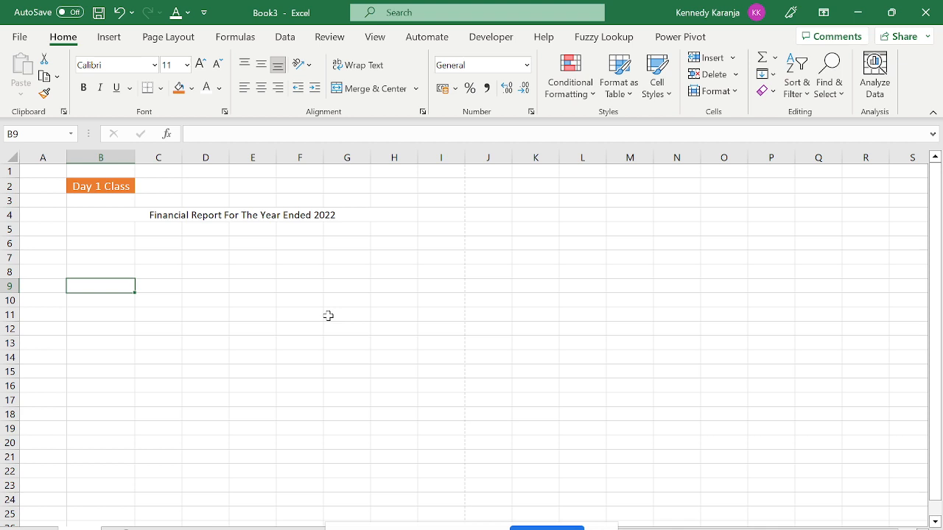
key(Up)
key(Up)
key(Up)
key(Up)
key(Up)
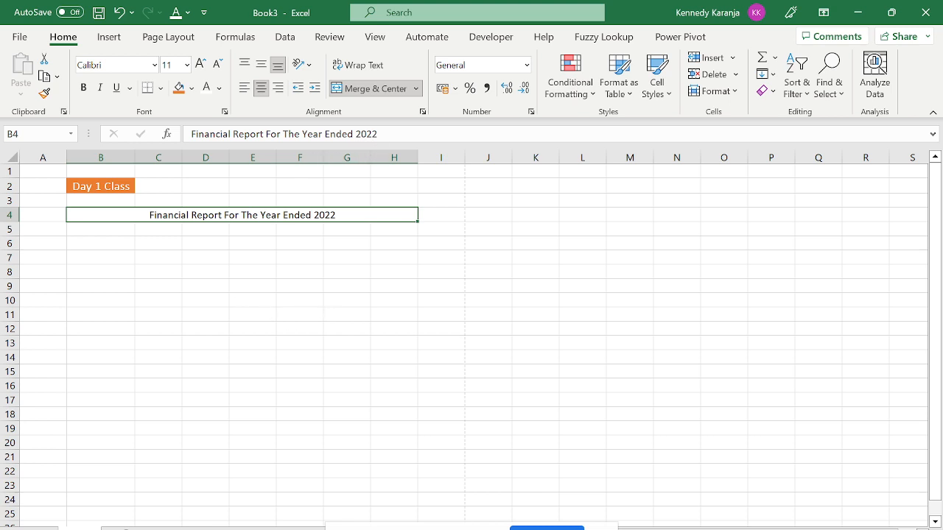
Copy the report title from the formula bar into B6, then select B6 through H6.
drag(379, 134, 95, 132)
key(ctrl+c)
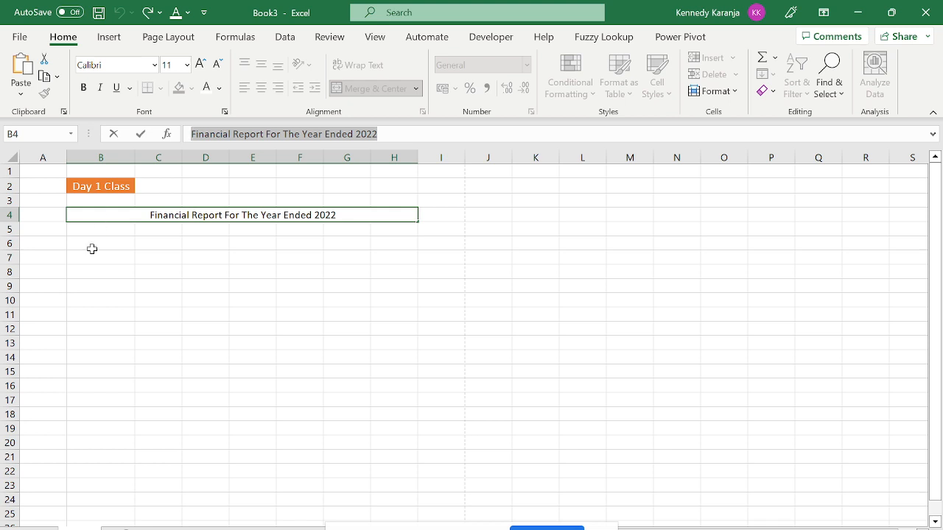
click(91, 248)
key(ctrl+v)
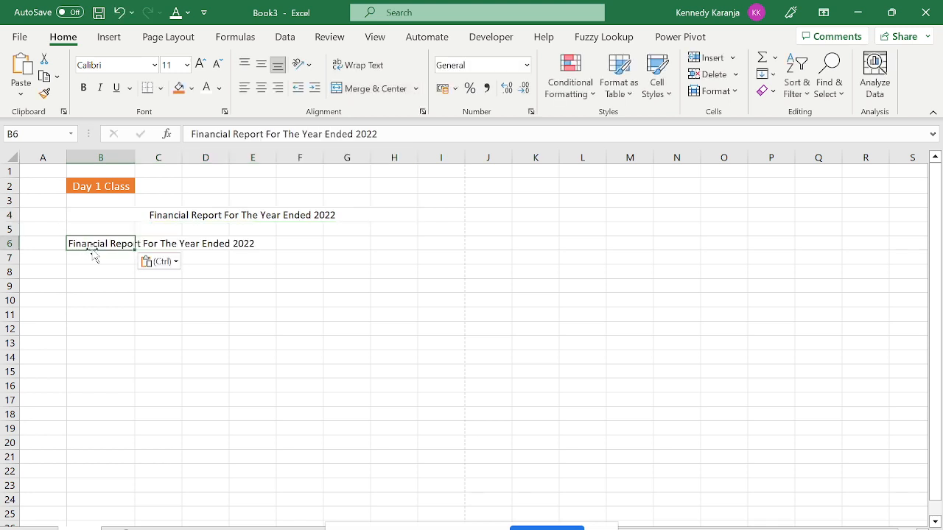
click(158, 272)
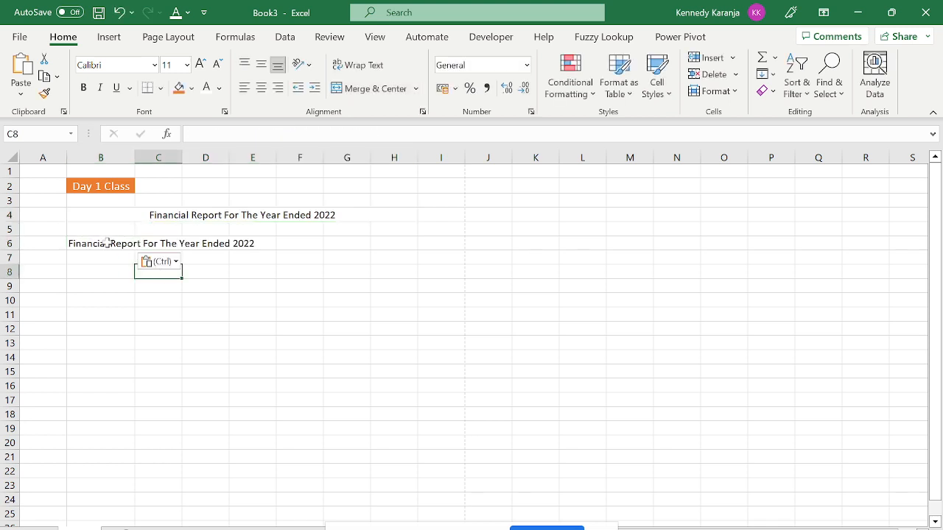
drag(110, 244, 412, 245)
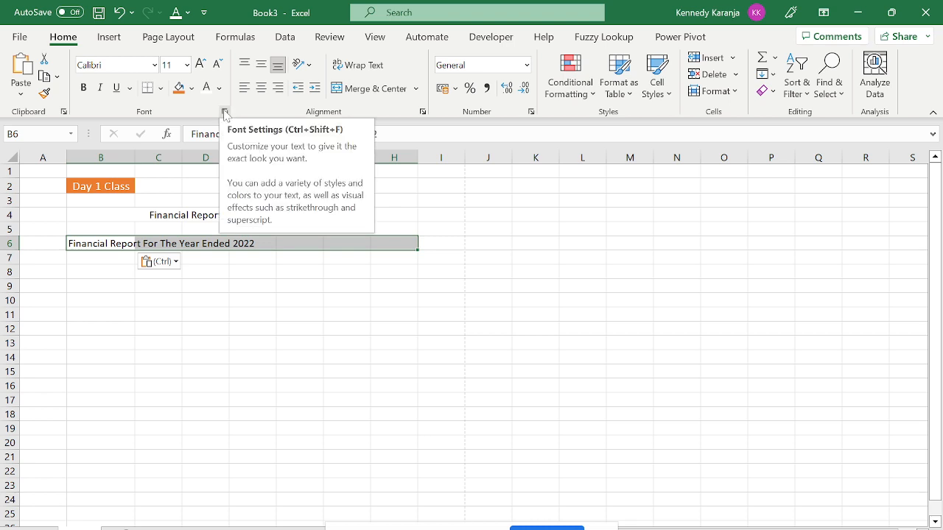
Browse the Format Cells Number and Alignment tabs without making changes.
click(225, 112)
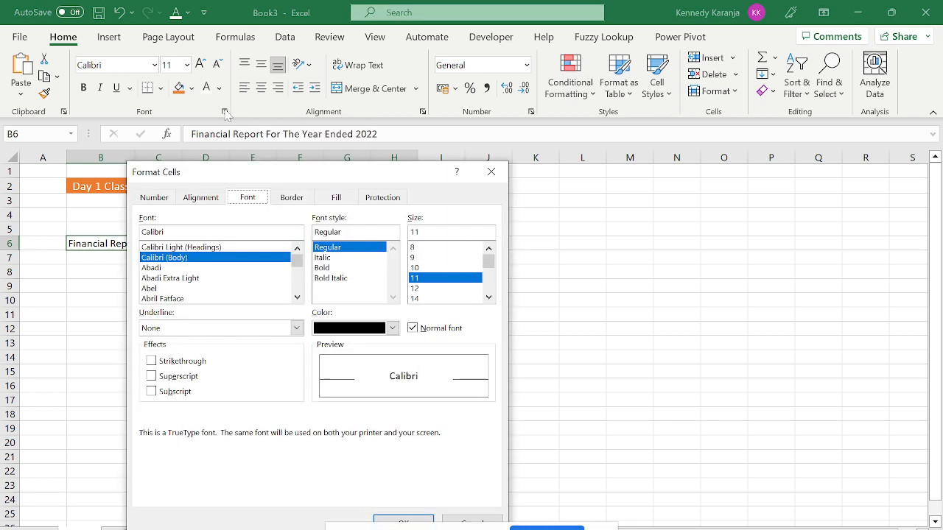
click(168, 199)
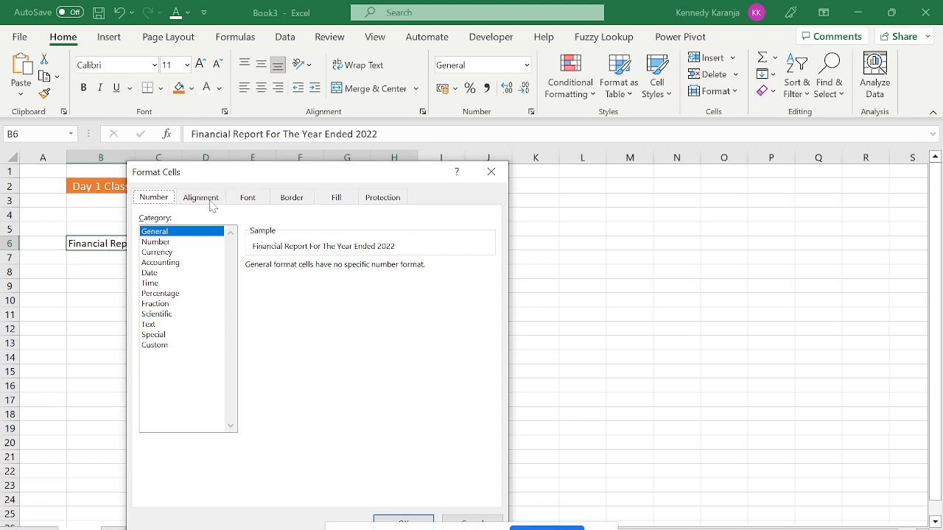
click(210, 204)
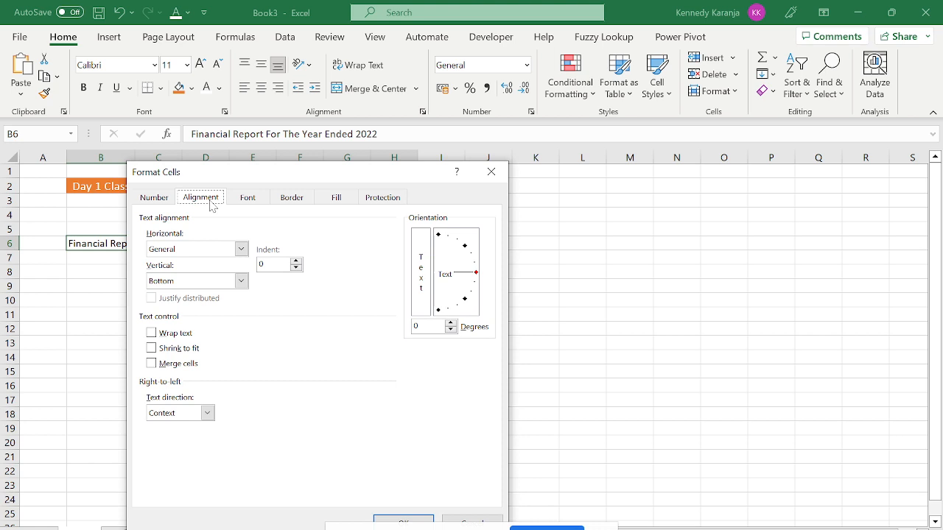
key(Escape)
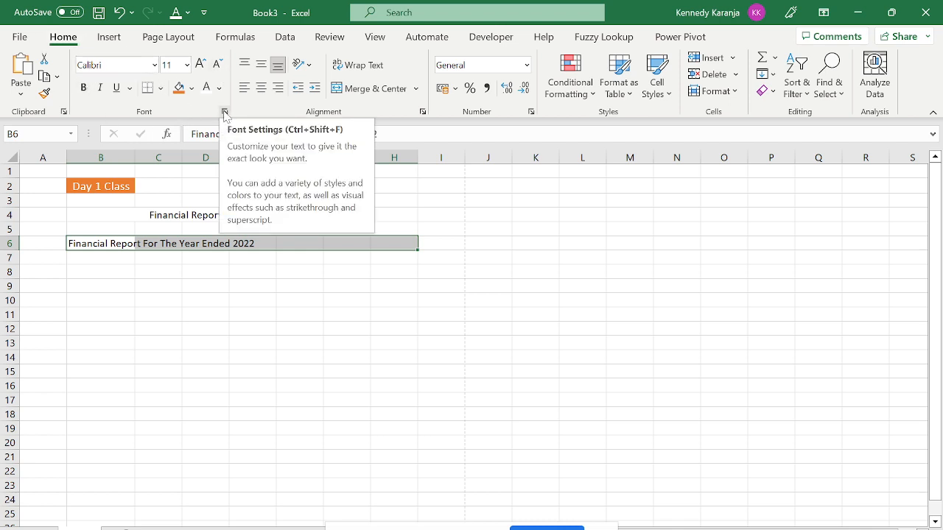
click(225, 113)
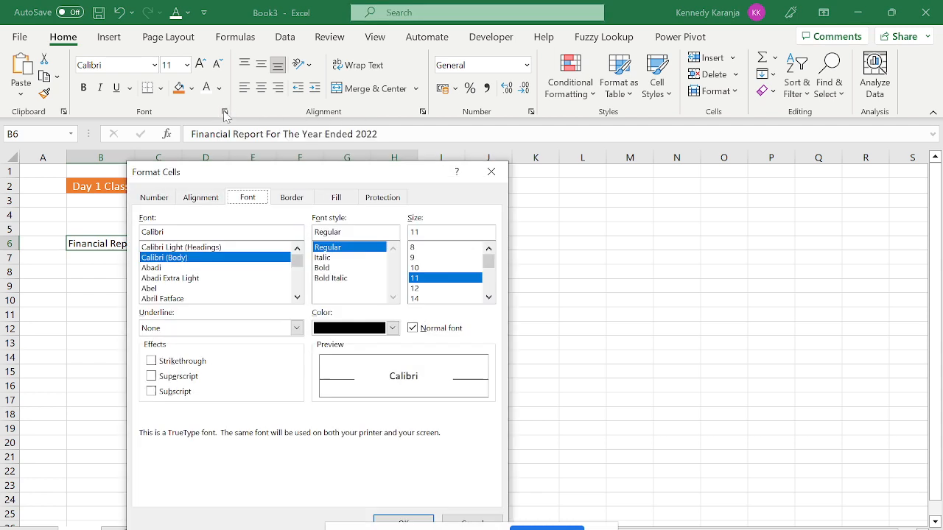
click(165, 200)
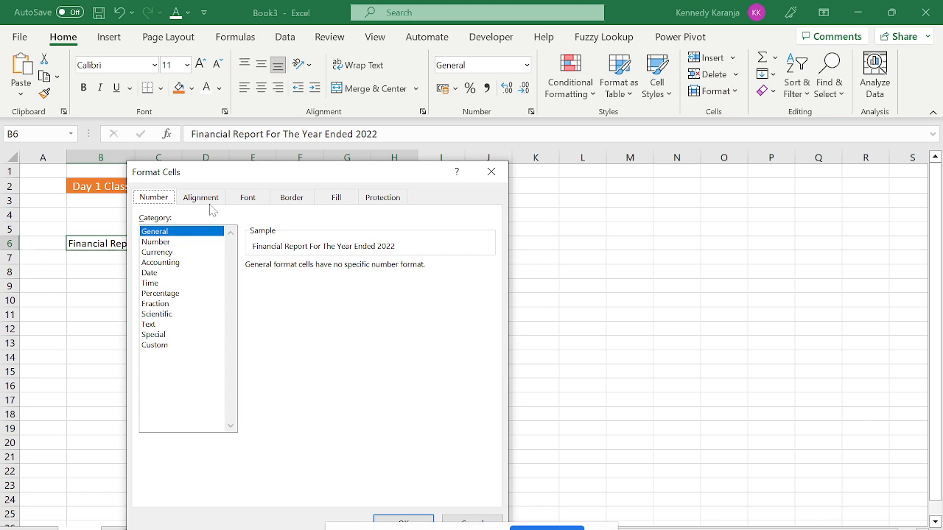
key(Escape)
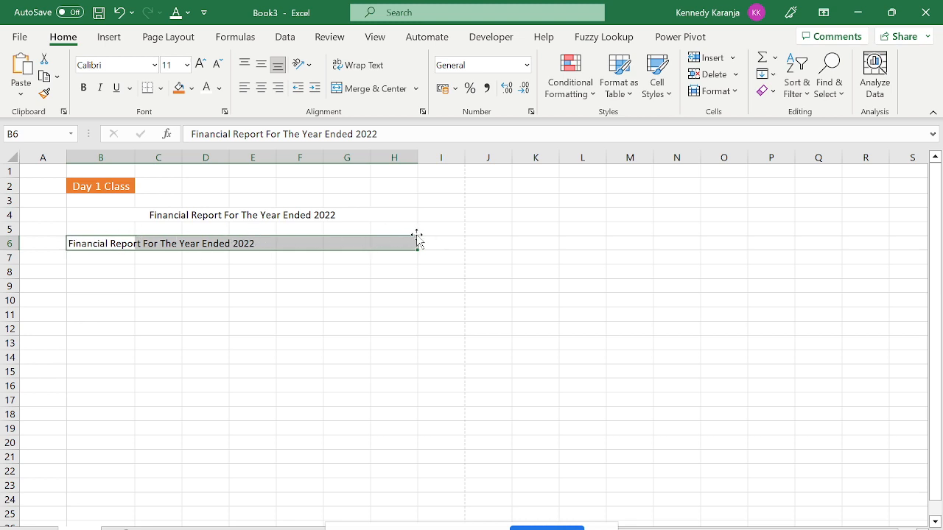
Set B6:H6 horizontal alignment to Center Across Selection in Format Cells.
click(225, 112)
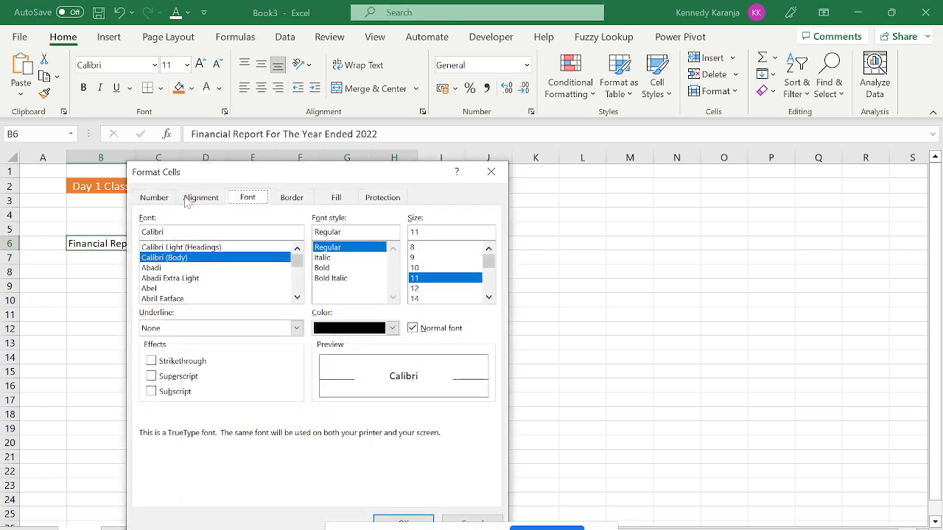
click(154, 197)
click(196, 197)
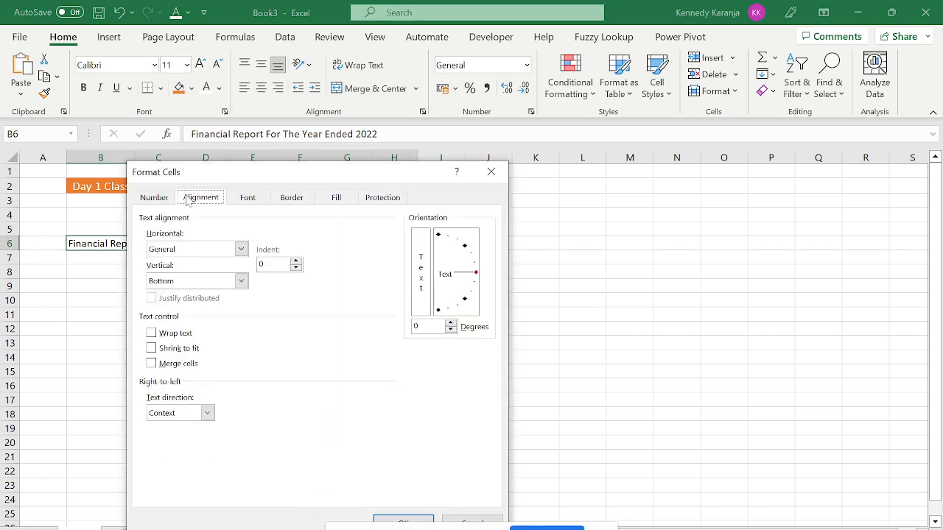
click(241, 248)
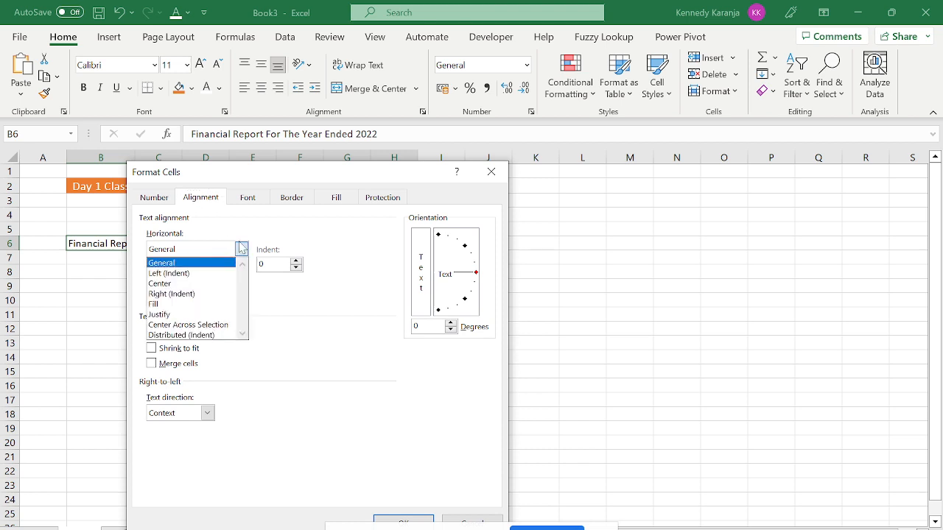
click(204, 323)
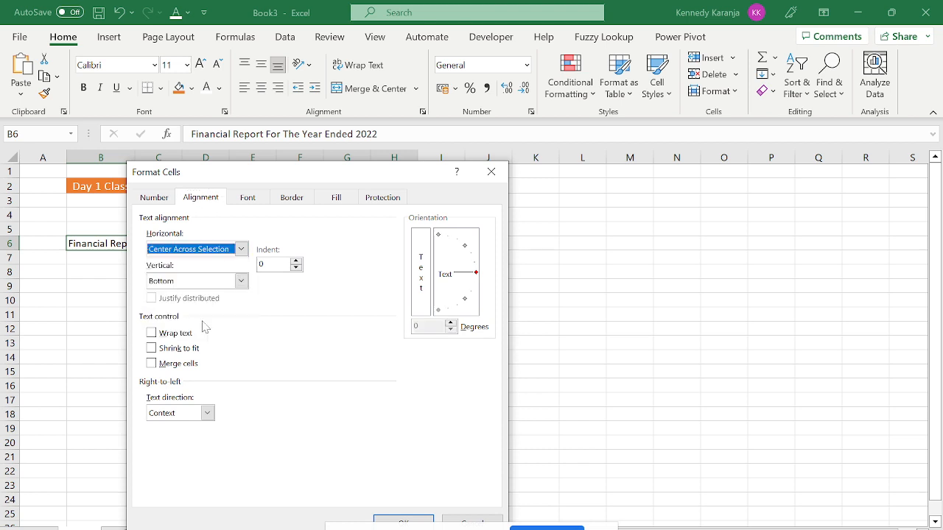
click(412, 521)
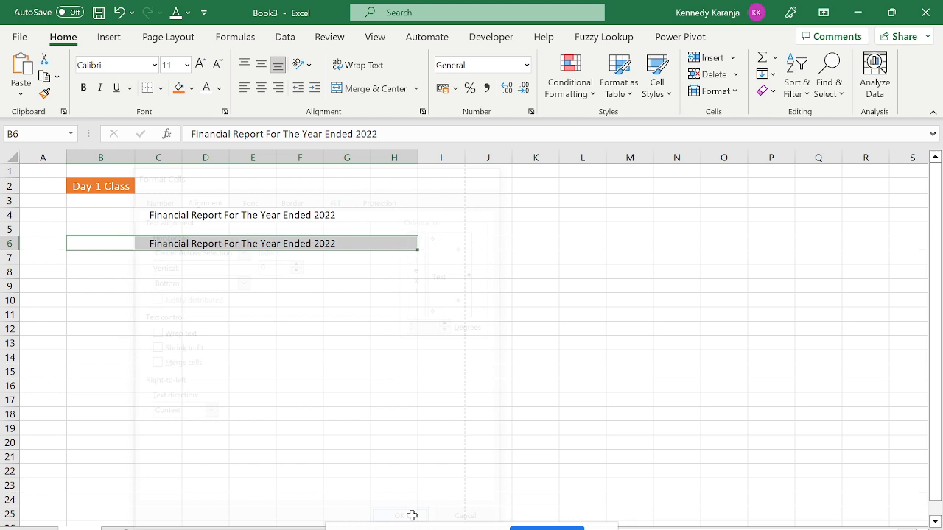
click(303, 384)
drag(101, 248, 389, 238)
click(332, 296)
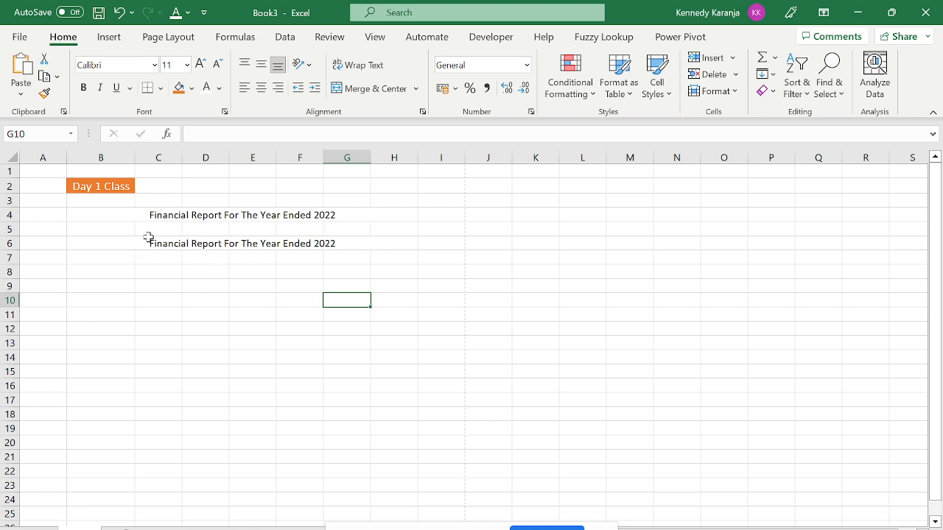
click(116, 242)
key(Right)
key(Right)
key(Right)
key(Right)
key(Right)
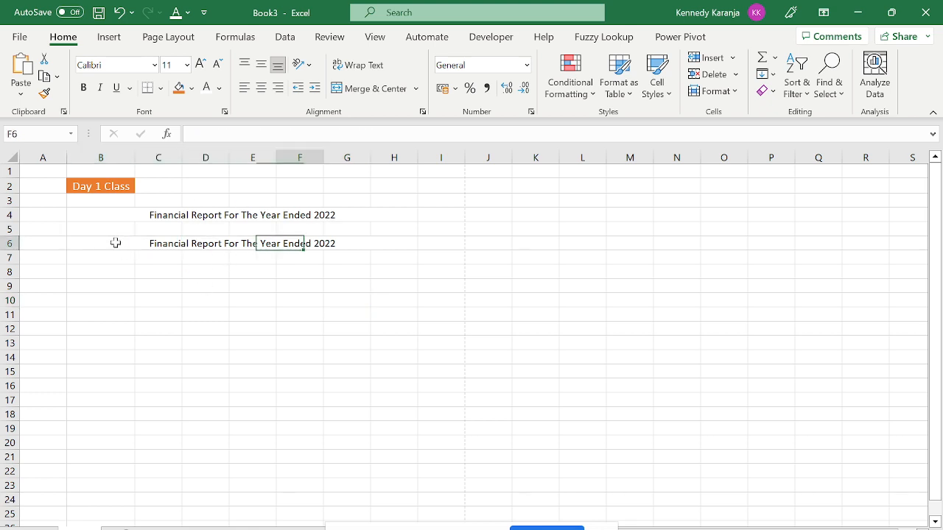
key(Left)
key(Left)
key(Left)
key(Left)
key(Up)
key(Up)
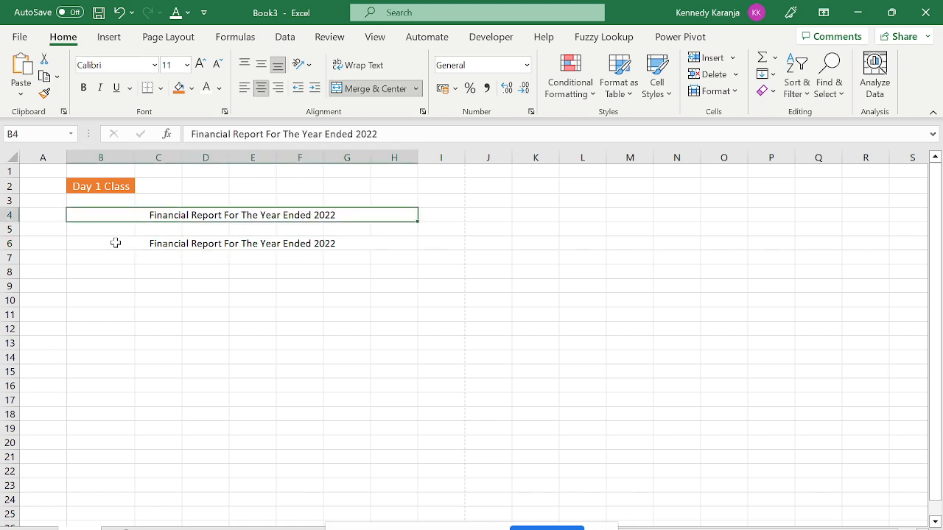
key(Down)
key(Down)
key(Down)
key(Left)
key(Up)
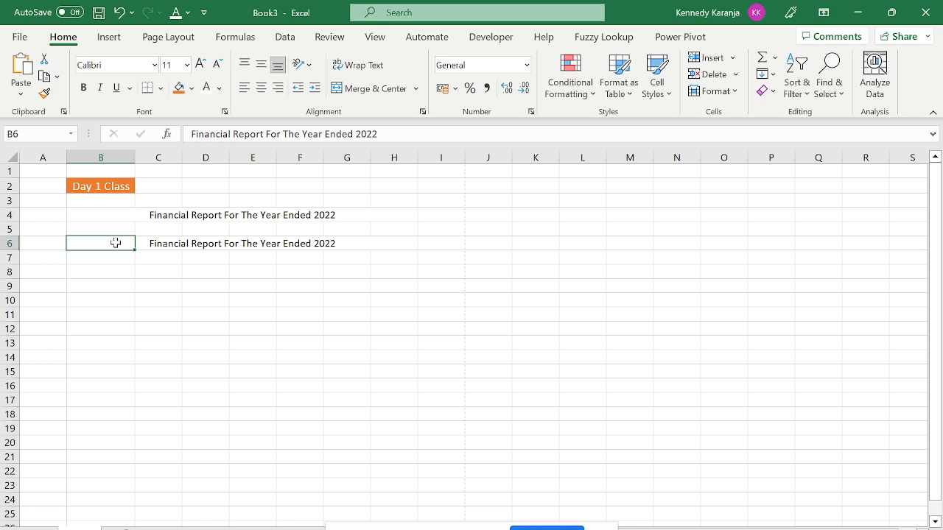
key(Right)
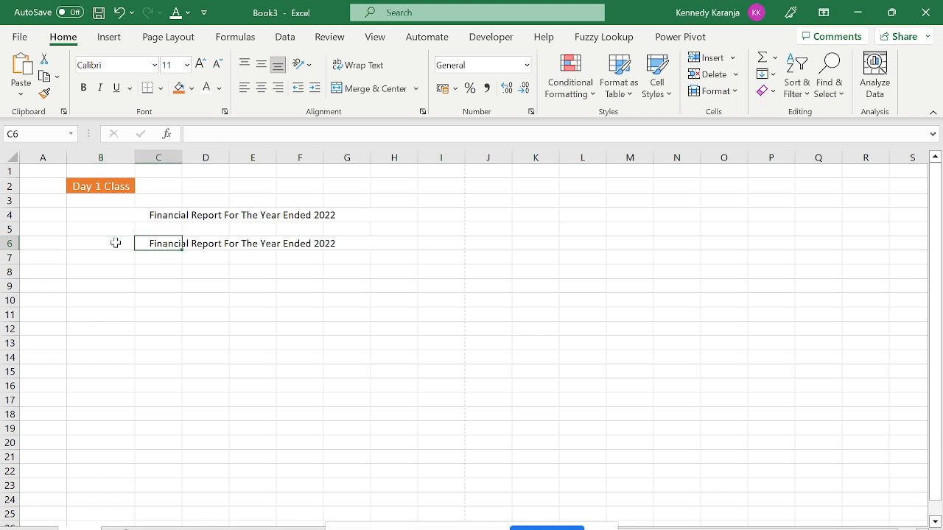
key(Right)
key(Right)
key(Right)
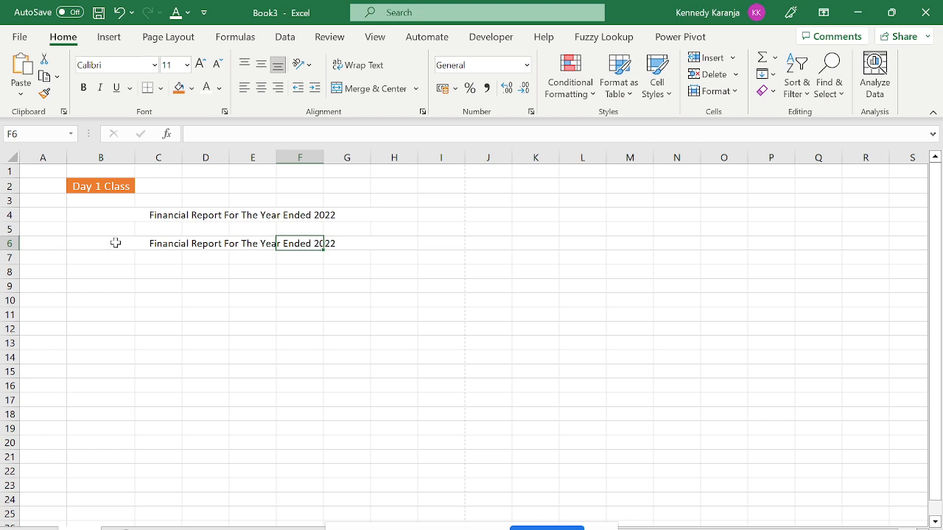
key(Left)
key(Left)
key(Left)
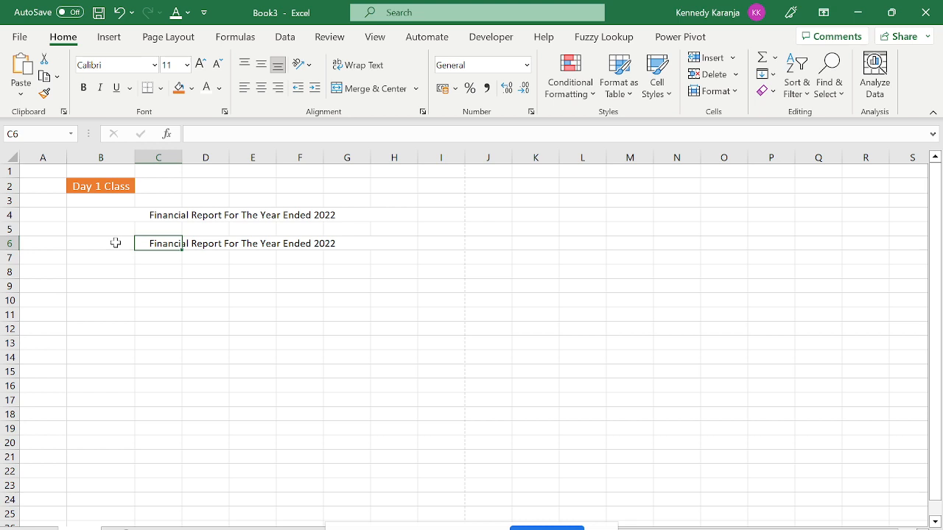
key(Left)
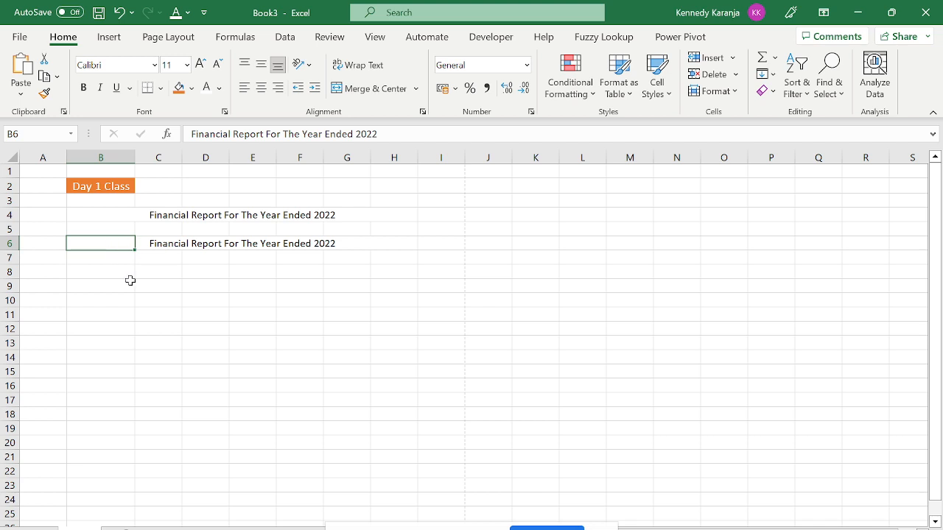
key(Down)
key(Down)
key(Down)
key(Up)
key(Up)
key(Up)
key(ctrl+1)
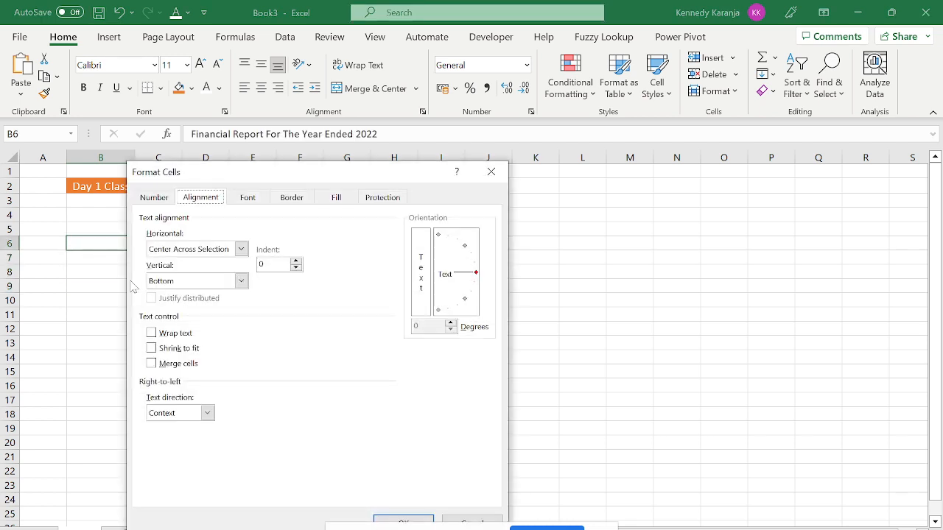
click(163, 197)
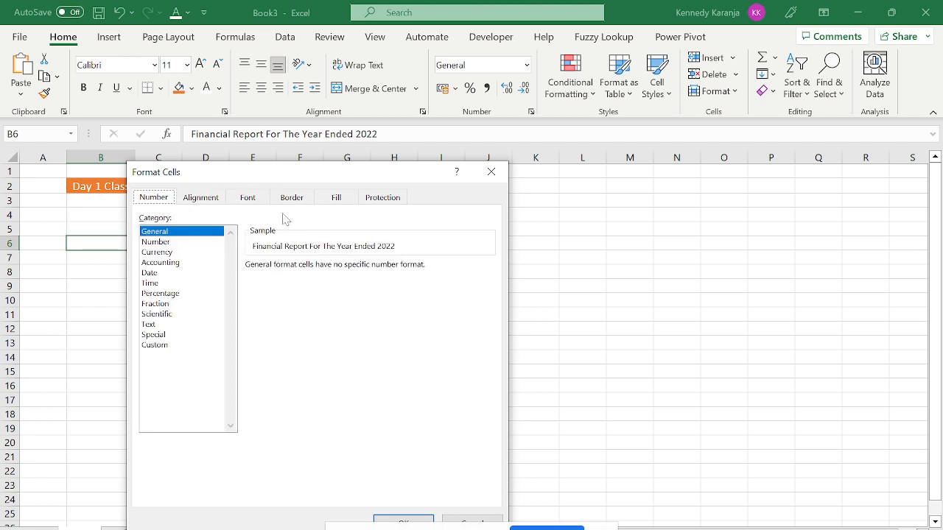
click(491, 172)
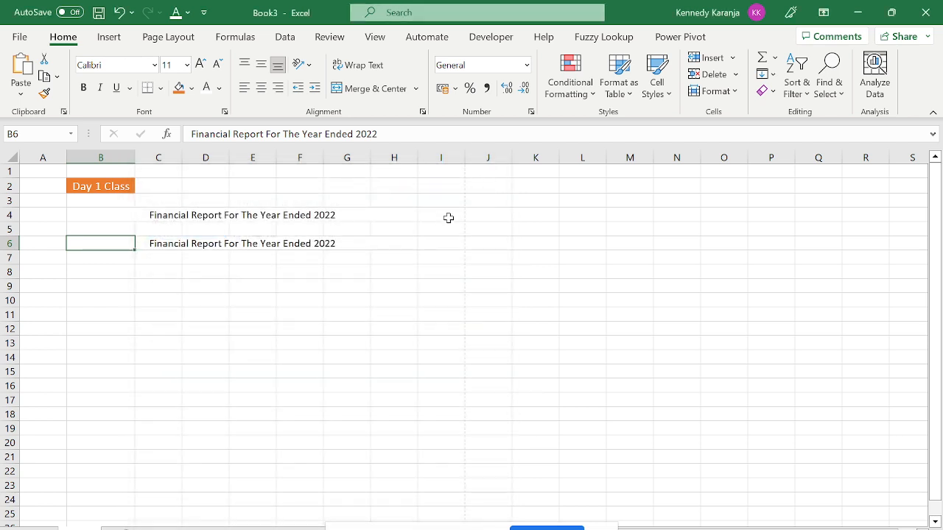
key(ctrl+1)
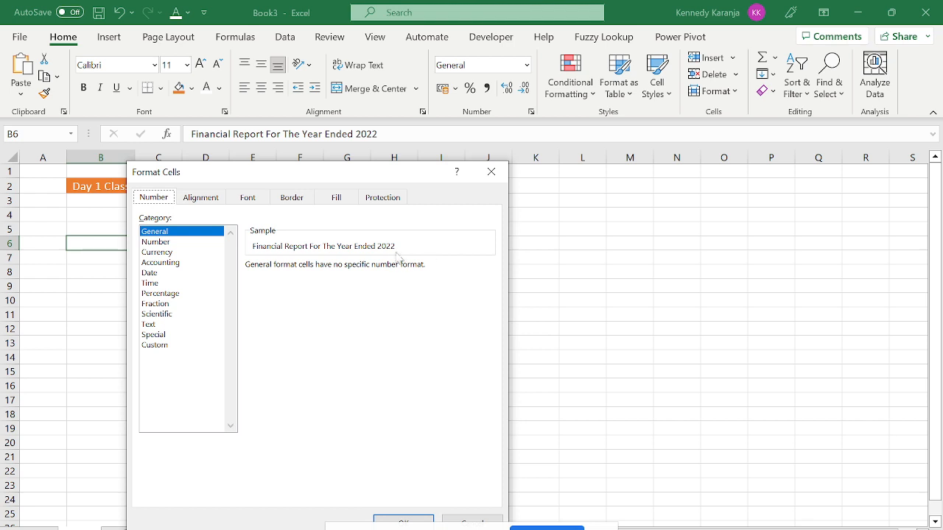
key(Escape)
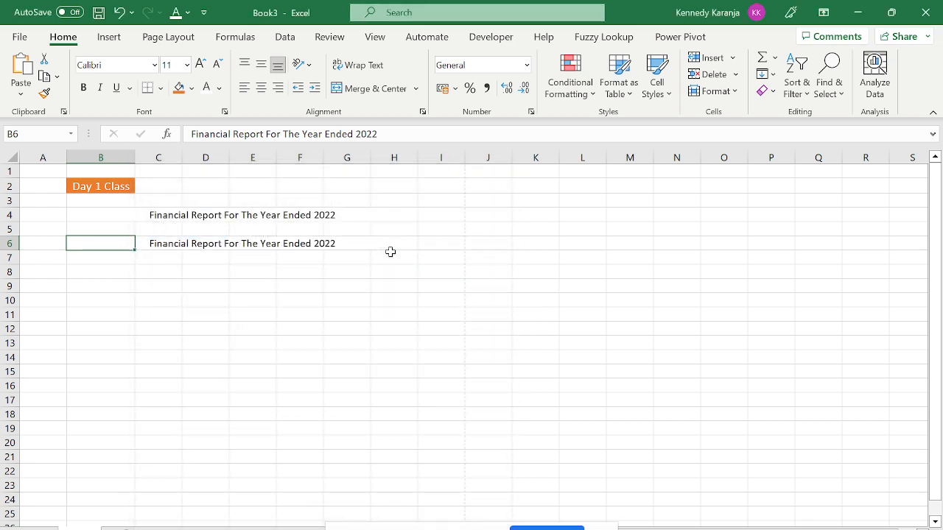
key(ctrl+1)
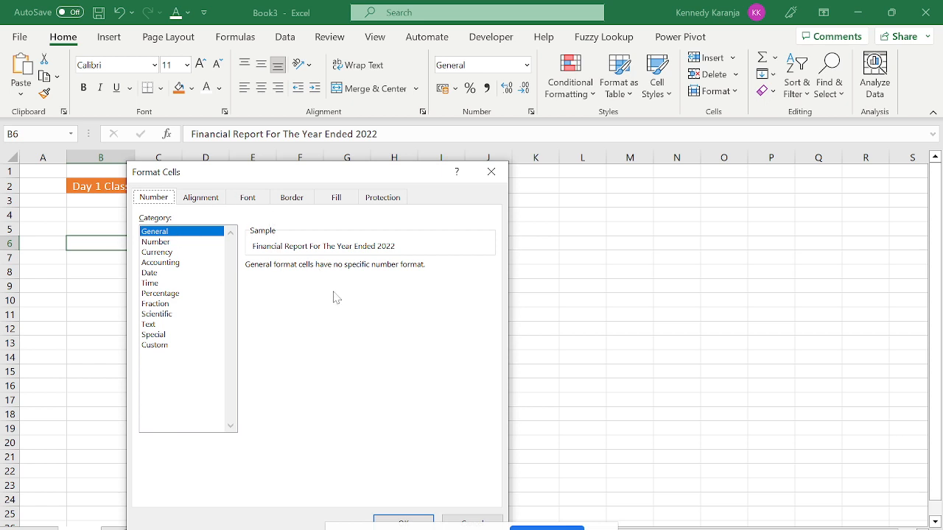
click(492, 173)
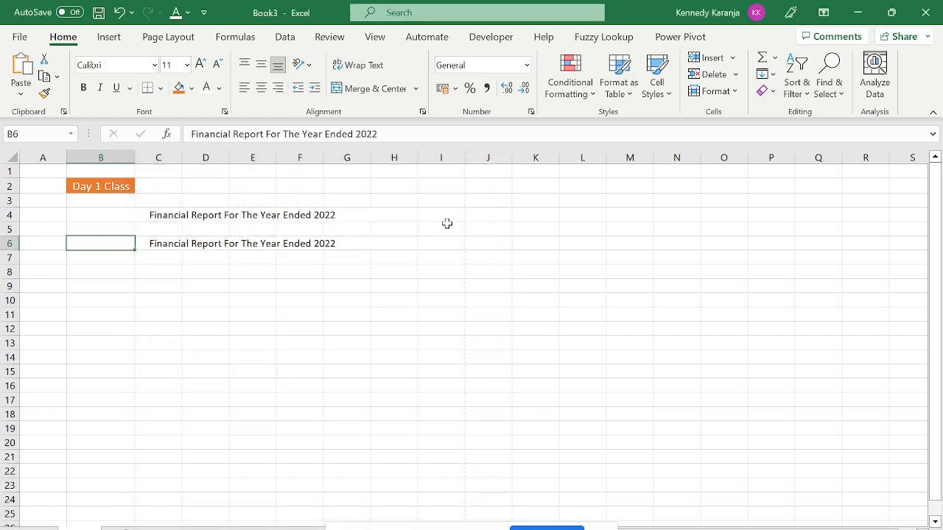
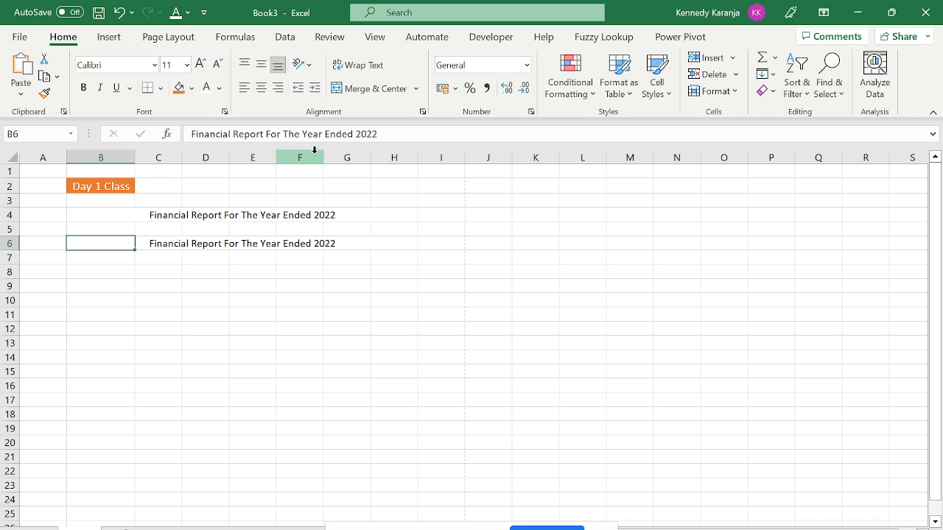
Copy the 'Financial Report For The Year Ended 2022' title from B6 and paste it into B8.
drag(380, 134, 137, 99)
key(ctrl+c)
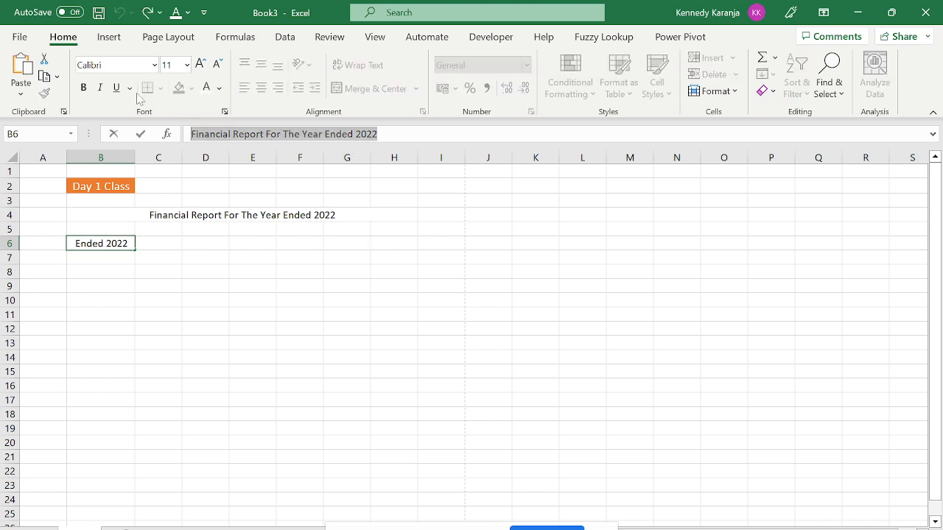
key(Escape)
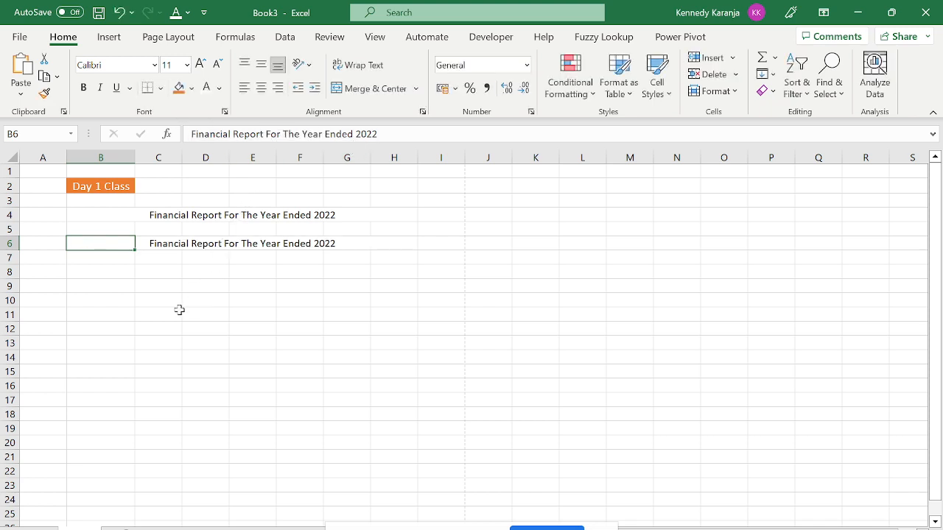
key(Return)
key(Return)
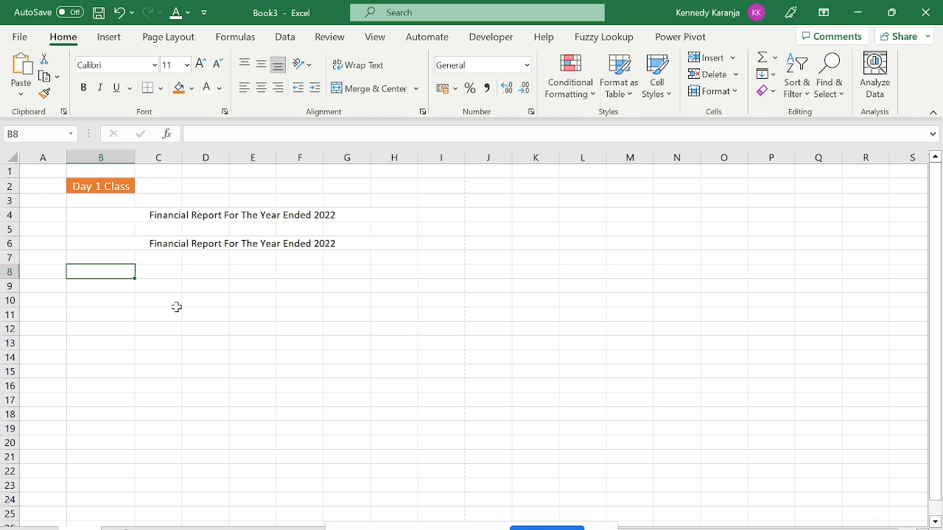
key(ctrl+v)
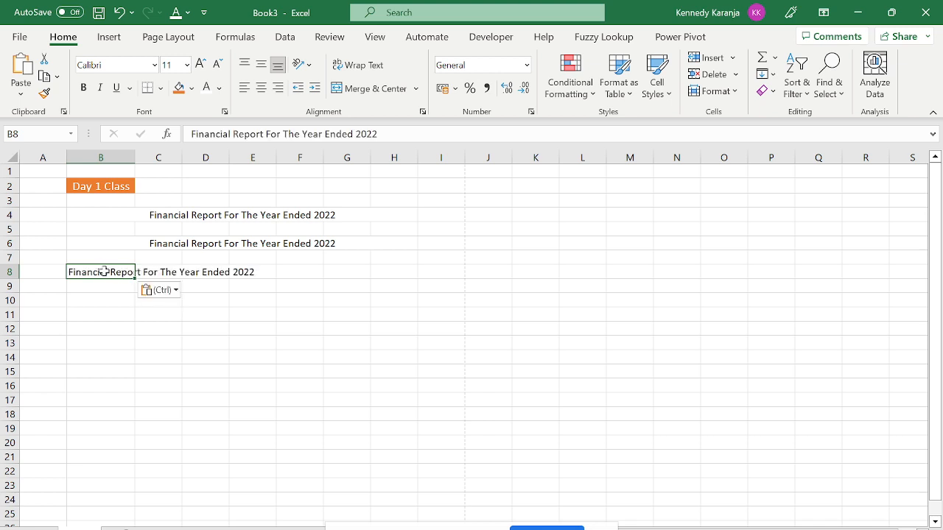
Set B8's horizontal alignment to Center in Format Cells, after undoing the Center button.
click(261, 88)
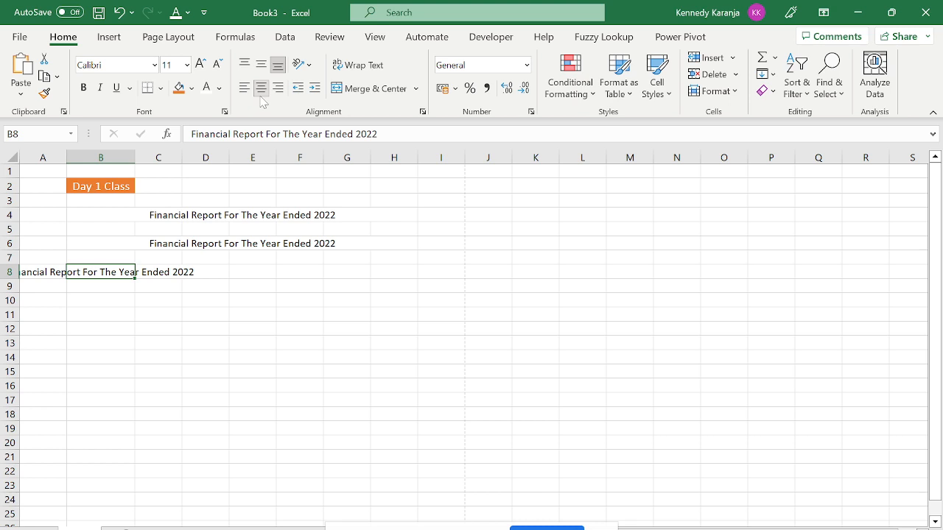
key(ctrl+z)
key(ctrl+1)
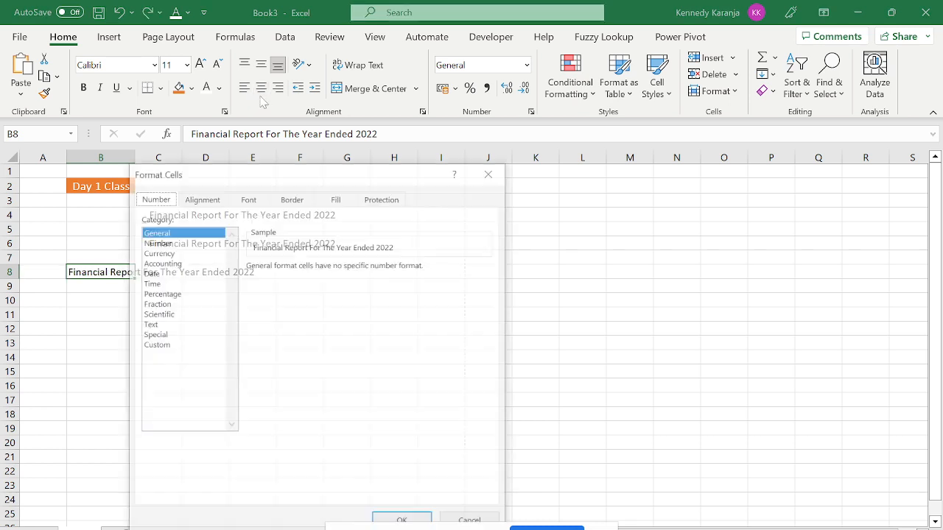
click(197, 199)
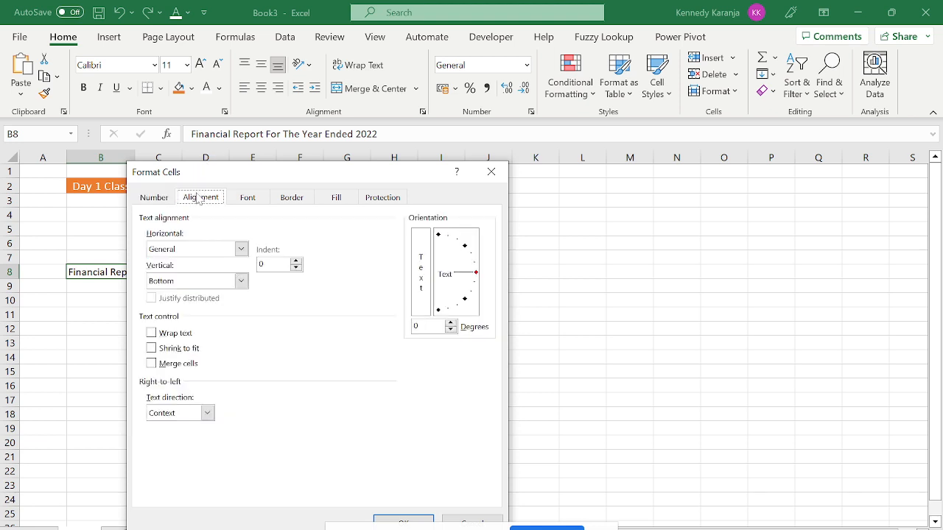
click(240, 248)
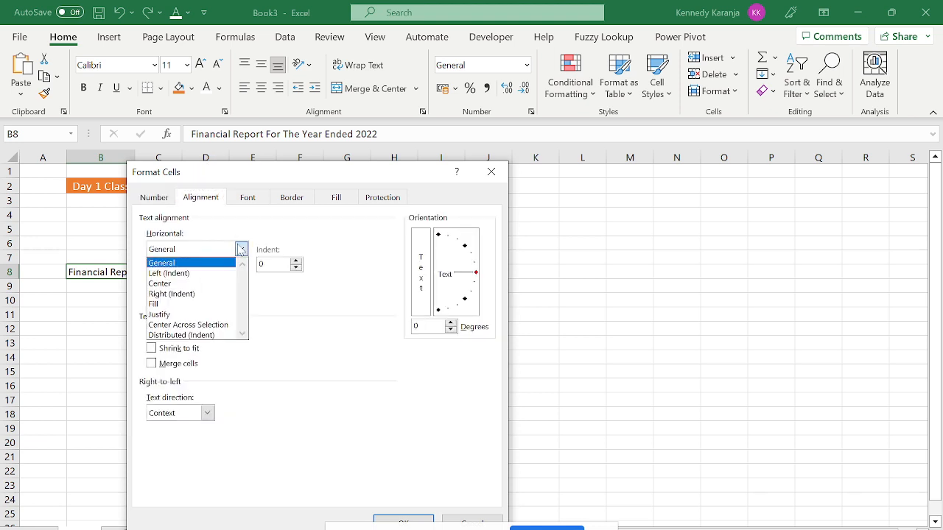
click(203, 284)
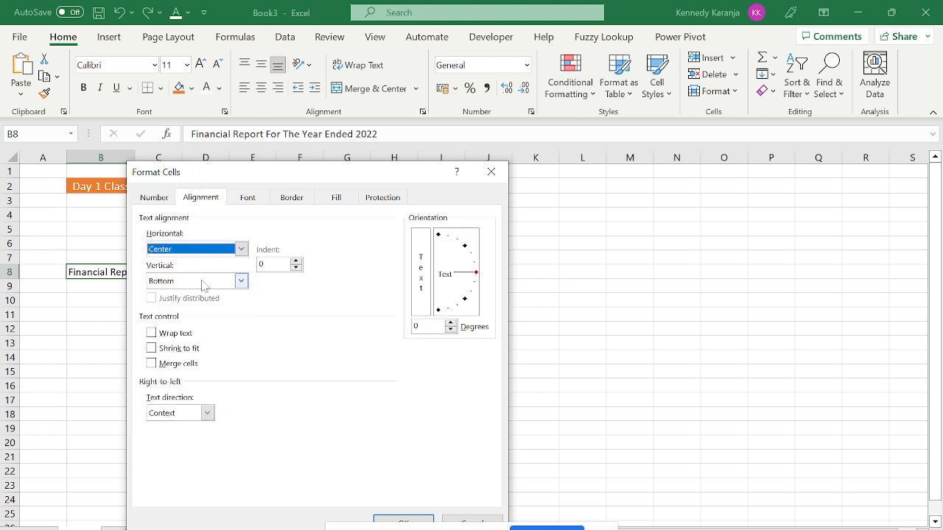
click(397, 523)
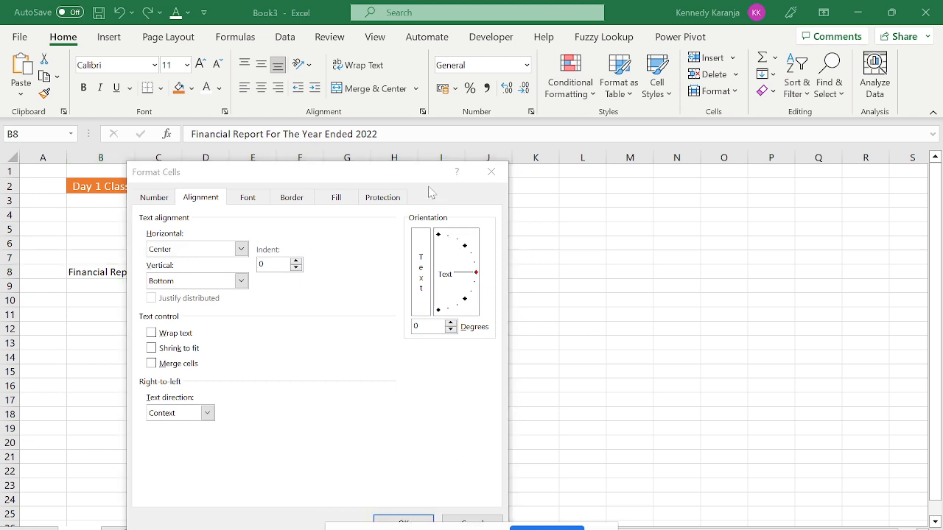
drag(416, 179, 521, 52)
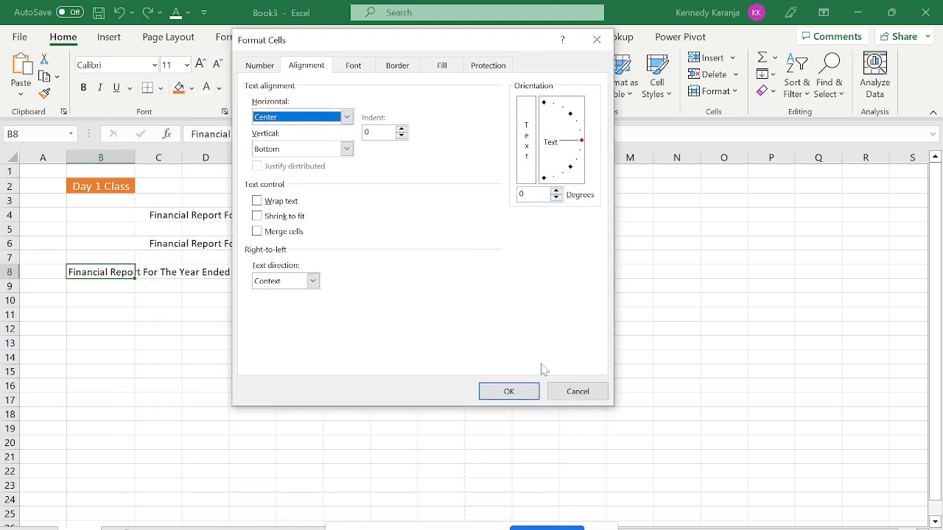
click(521, 389)
click(335, 427)
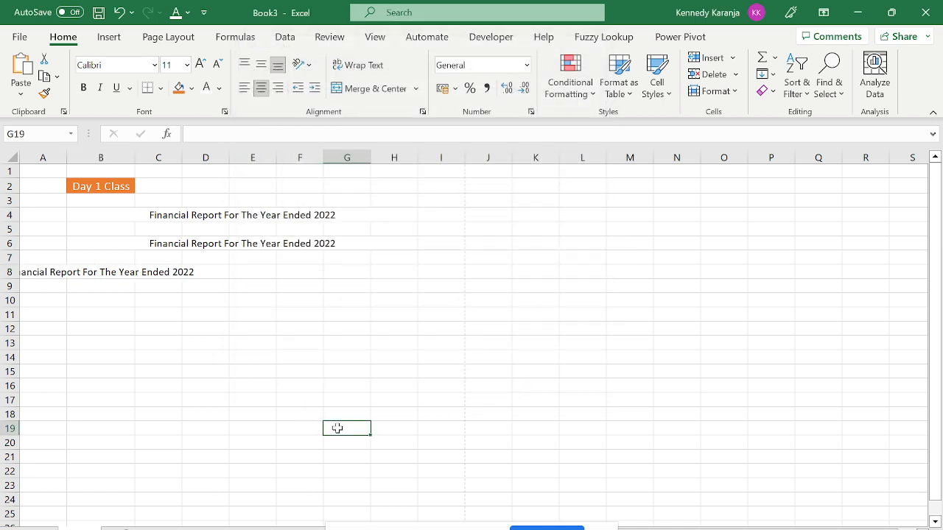
click(100, 272)
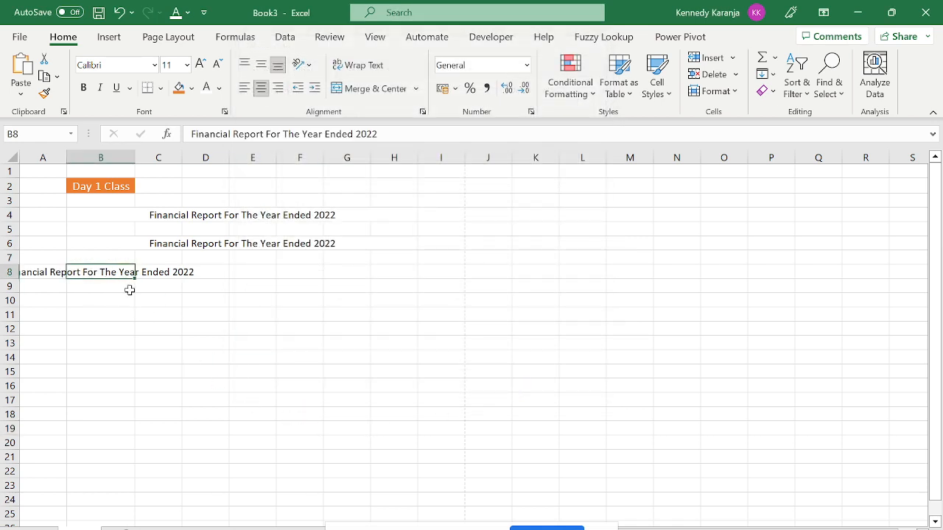
key(shift+Right)
key(shift+Right)
key(shift+Right)
key(shift+Right)
key(shift+Right)
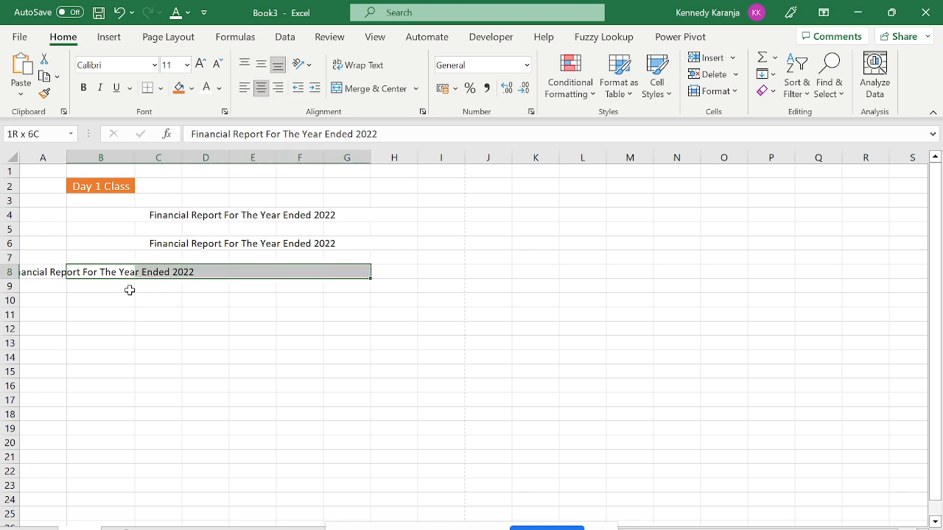
key(ctrl+1)
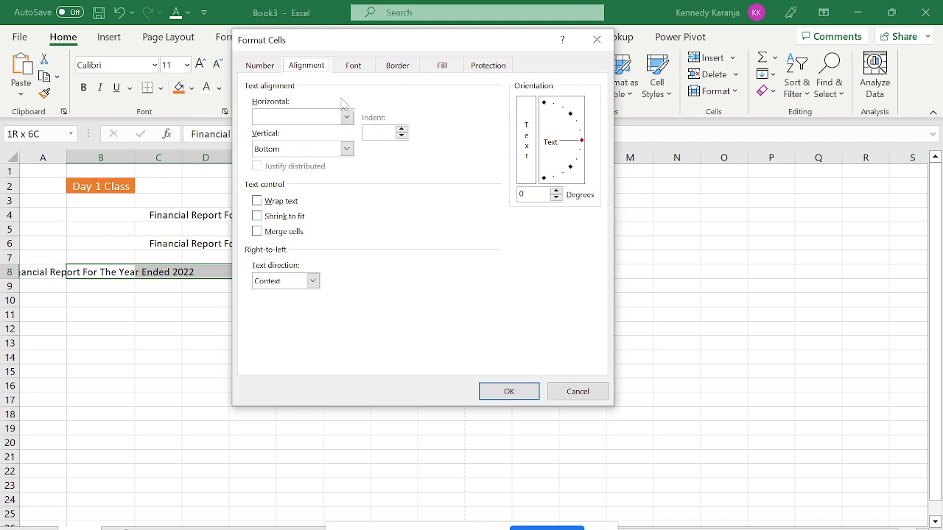
click(346, 117)
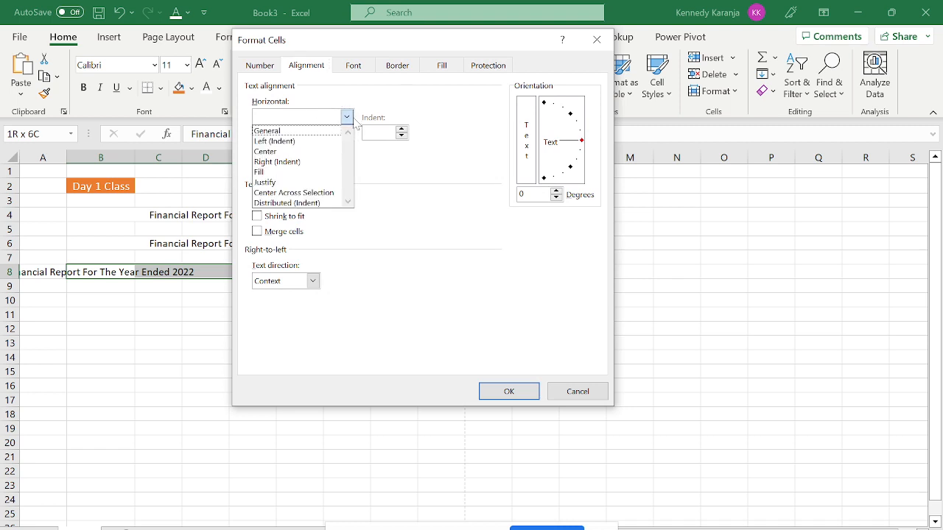
click(280, 151)
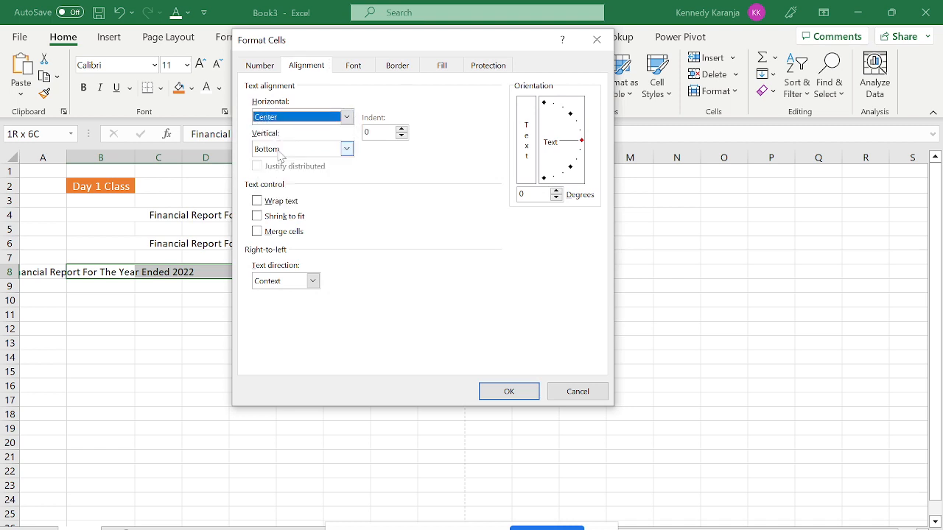
click(508, 391)
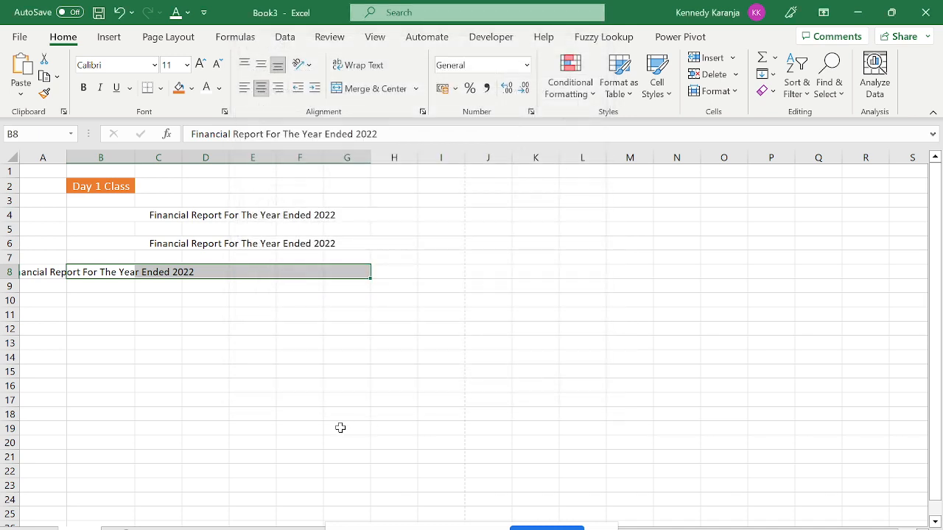
click(340, 427)
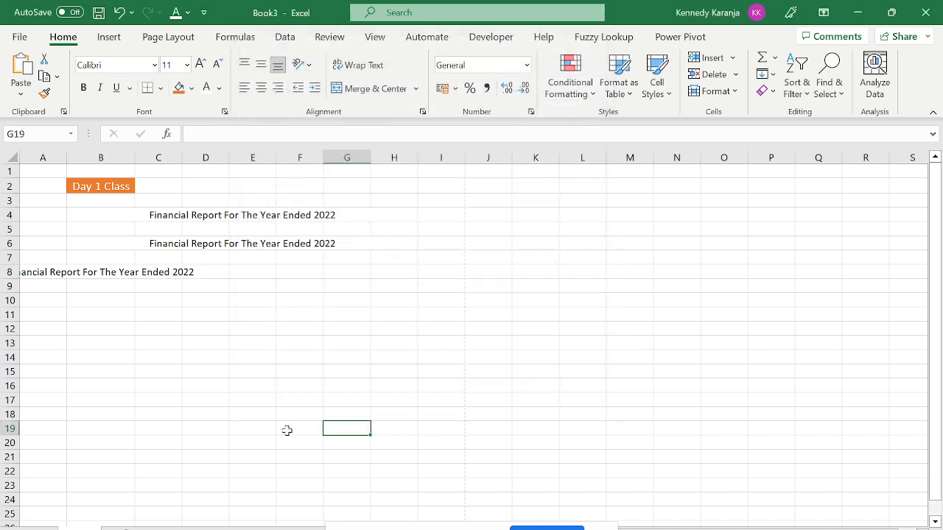
click(99, 274)
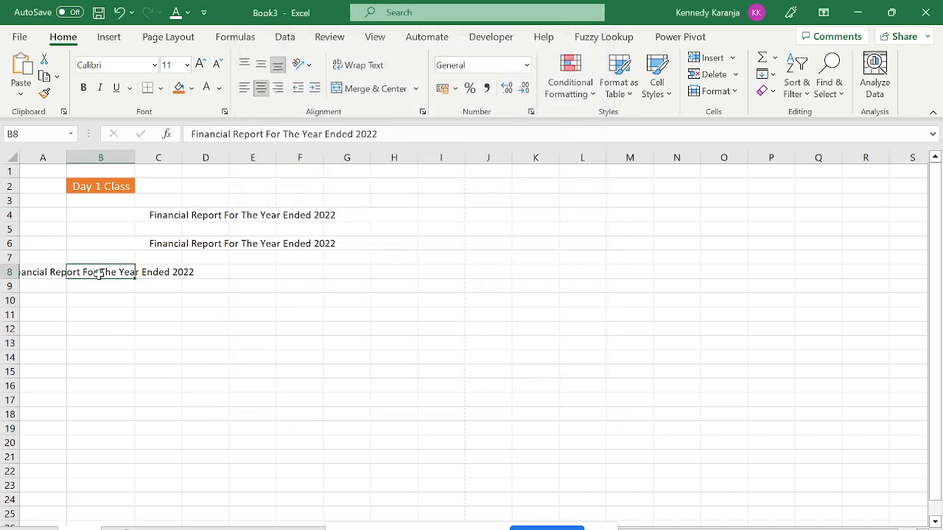
key(shift+Right)
key(shift+Right)
key(shift+Right)
key(shift+Right)
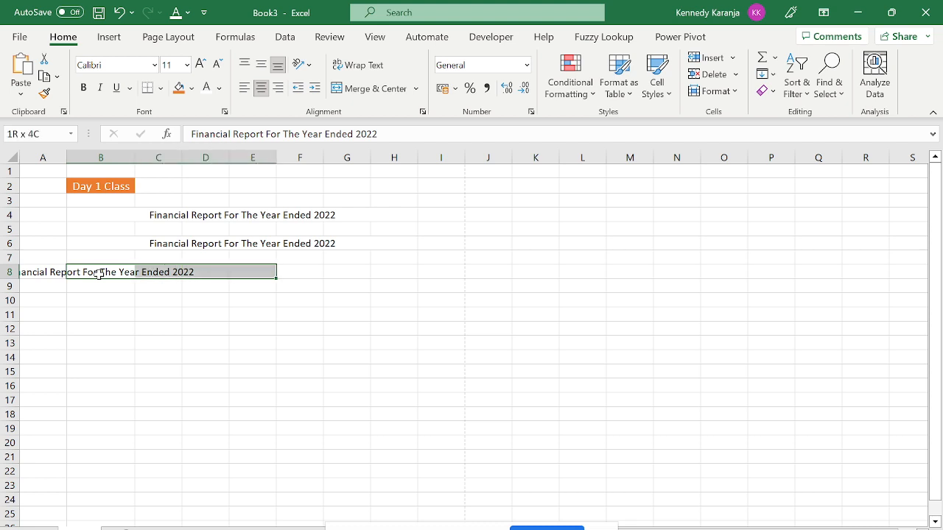
key(shift+Right)
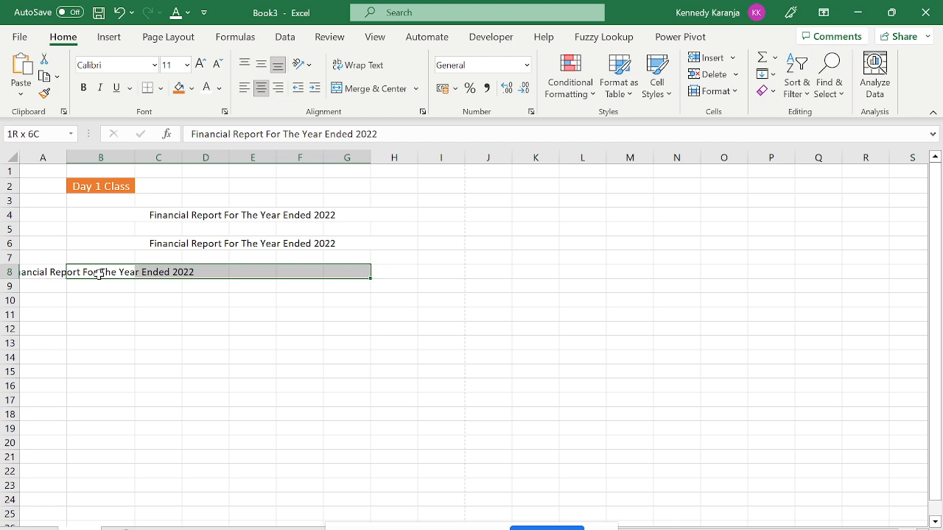
Apply Center Across Selection to B8:G8 so the title centres without merging.
key(ctrl+1)
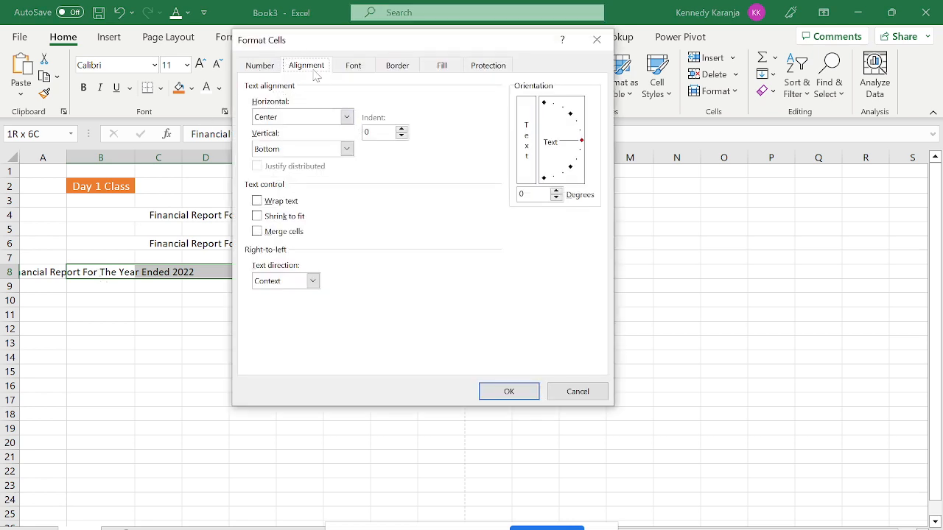
click(346, 116)
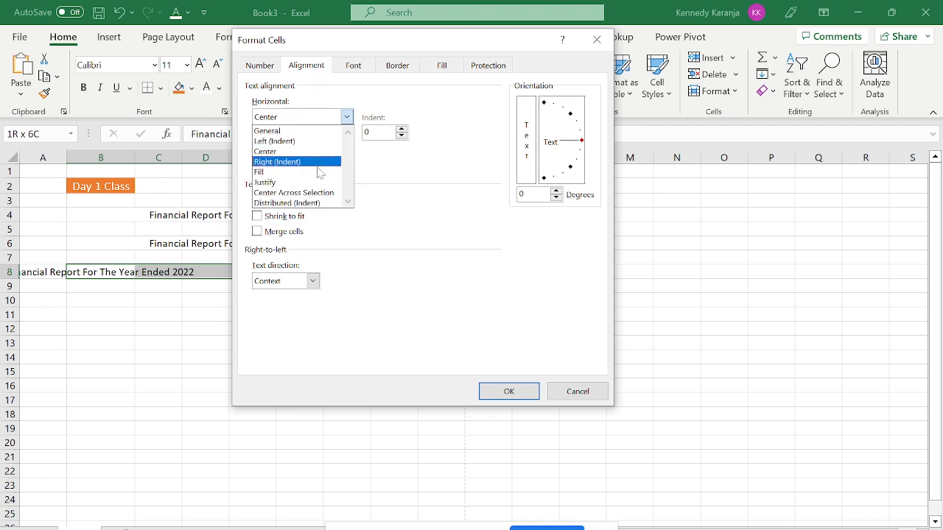
click(310, 193)
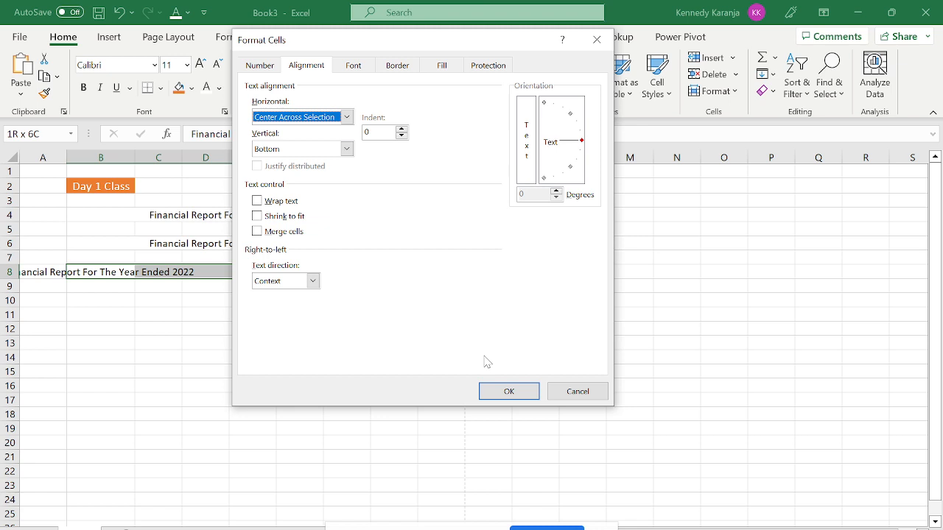
click(510, 391)
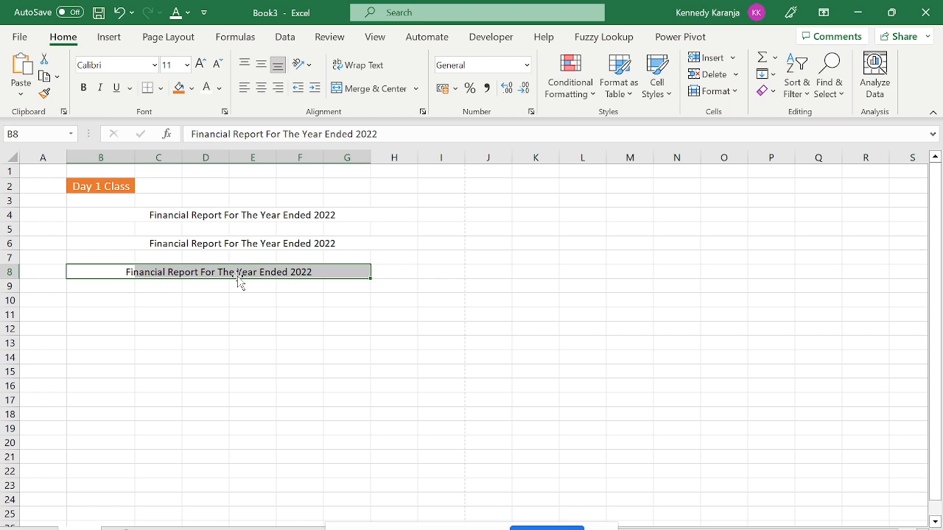
click(190, 289)
click(128, 268)
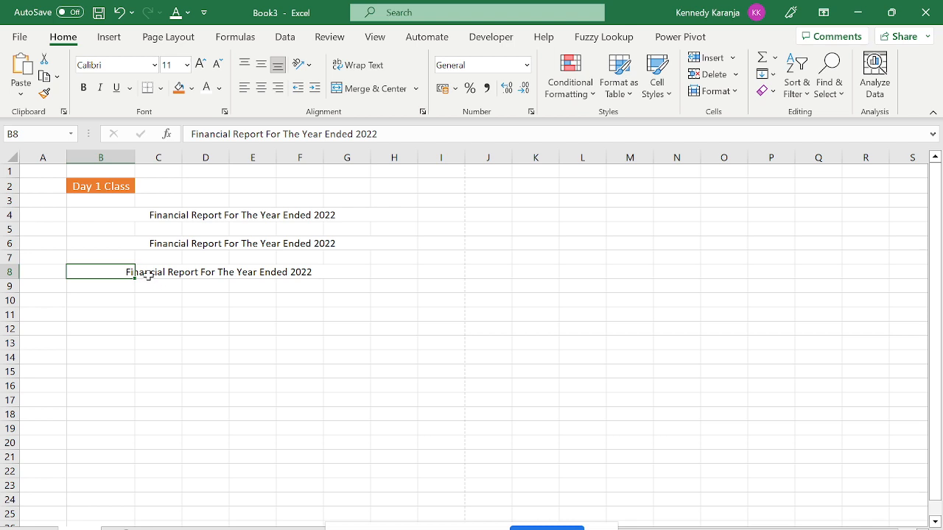
click(132, 299)
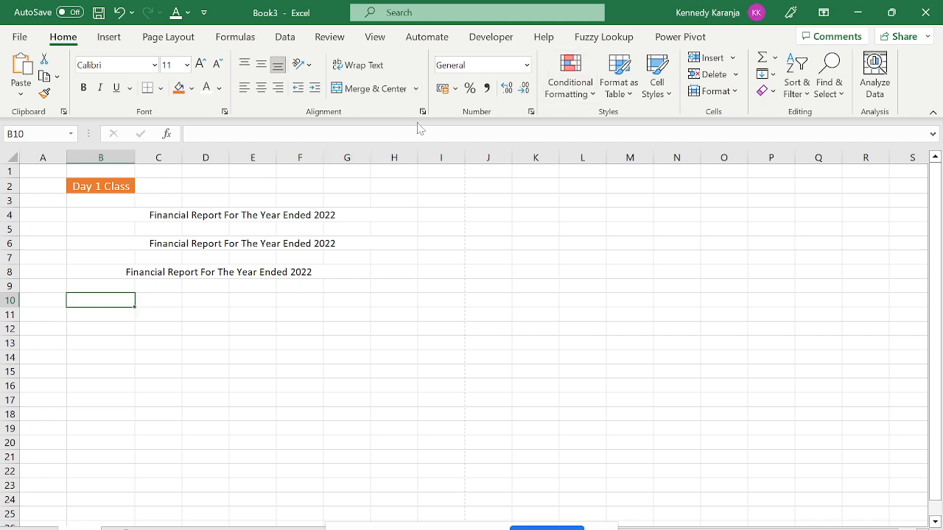
click(94, 274)
click(130, 302)
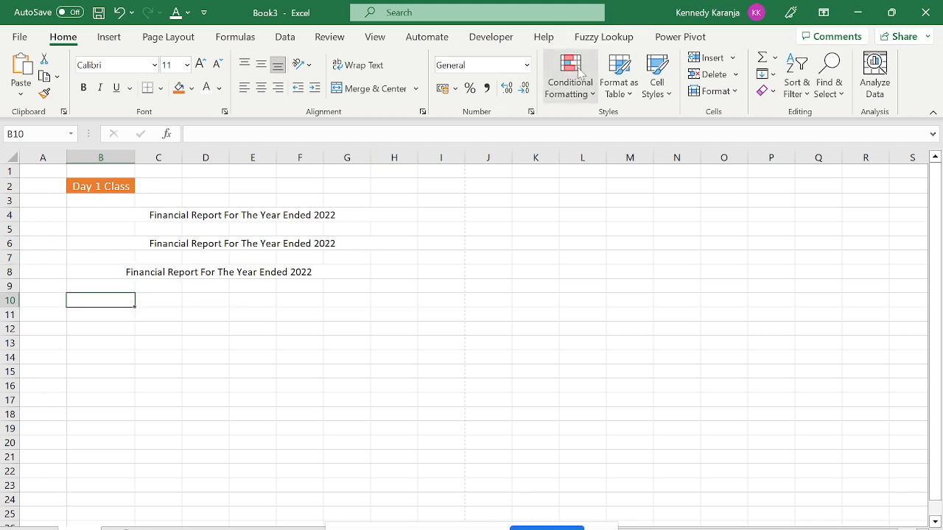
click(527, 66)
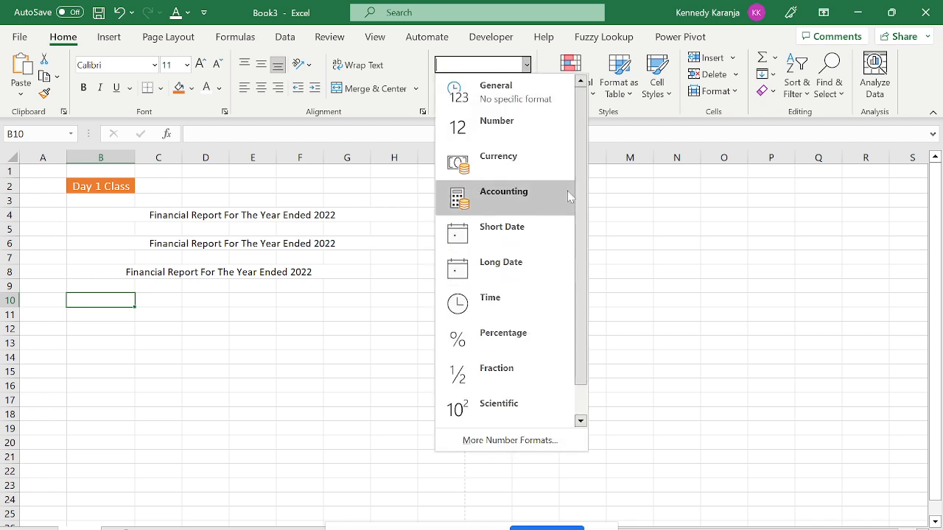
click(425, 186)
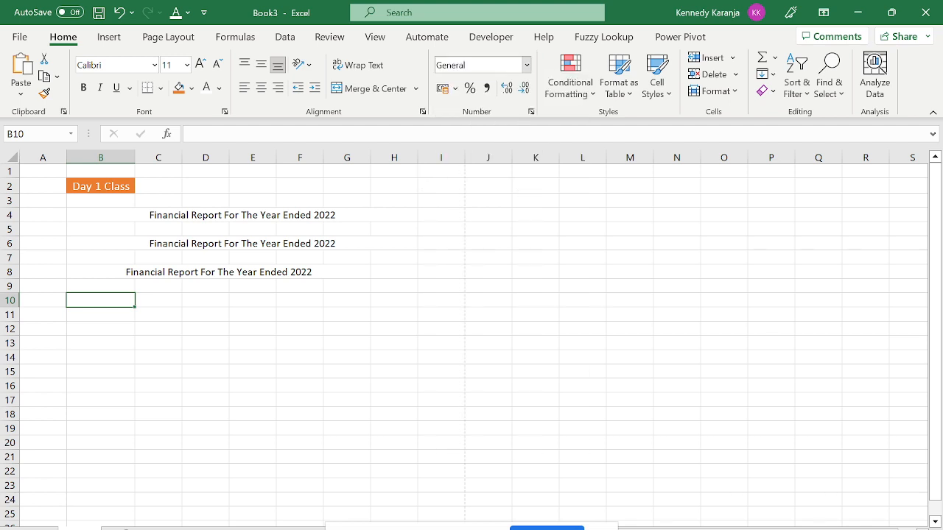
click(528, 65)
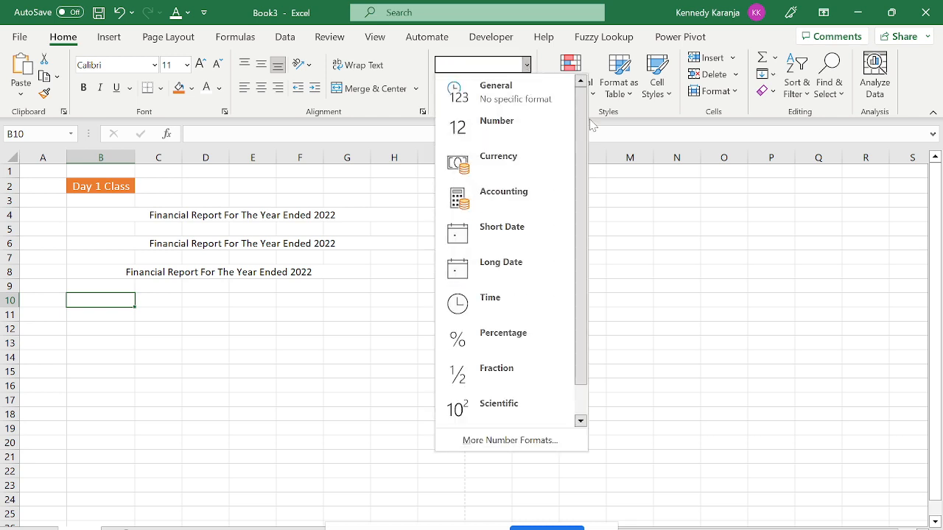
mouse_move(581, 138)
mouse_down()
mouse_move(581, 160)
mouse_move(581, 137)
mouse_up()
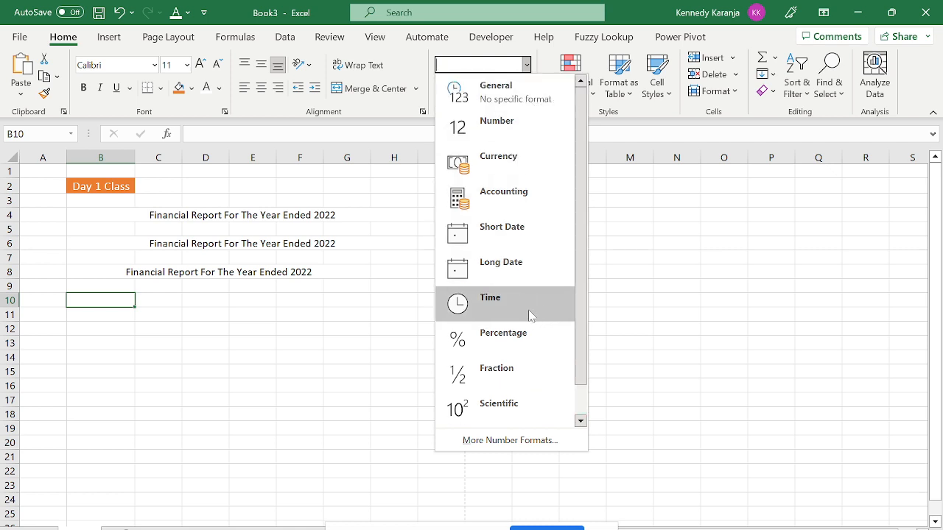
click(380, 323)
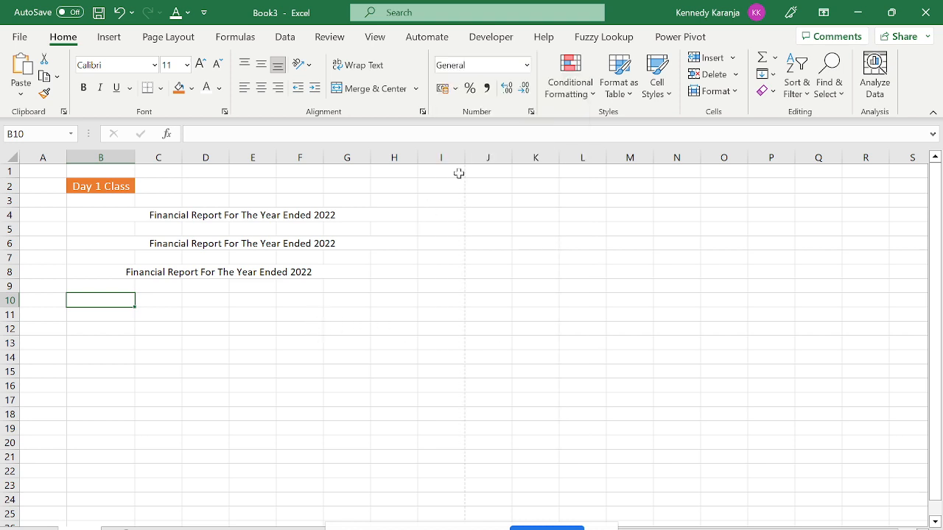
click(527, 65)
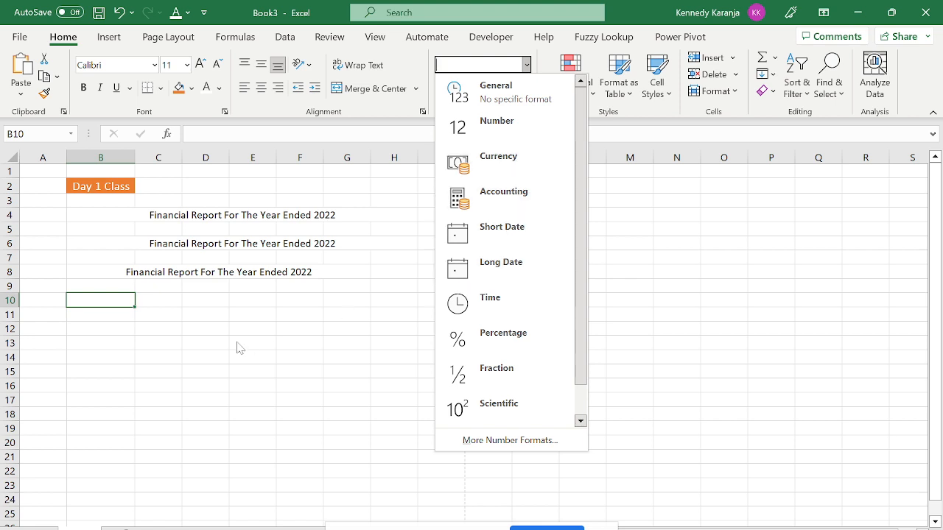
click(180, 335)
click(112, 315)
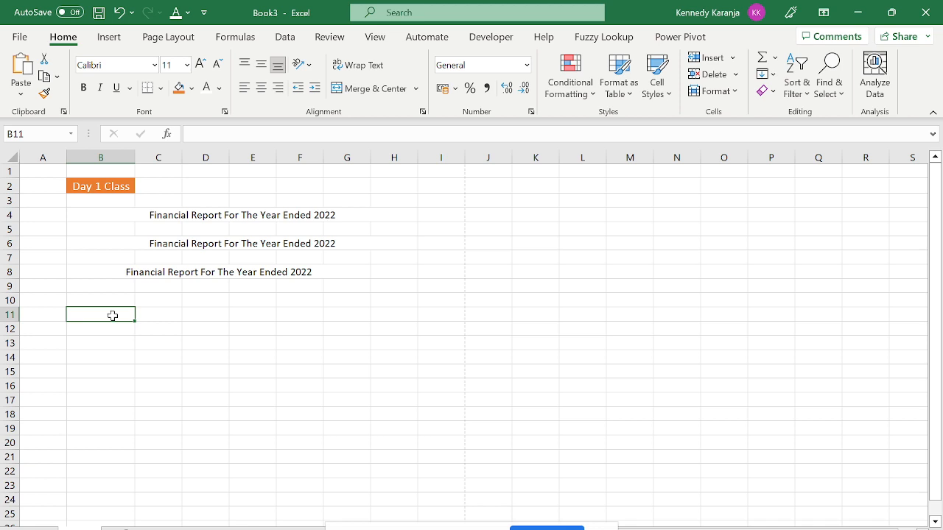
click(527, 69)
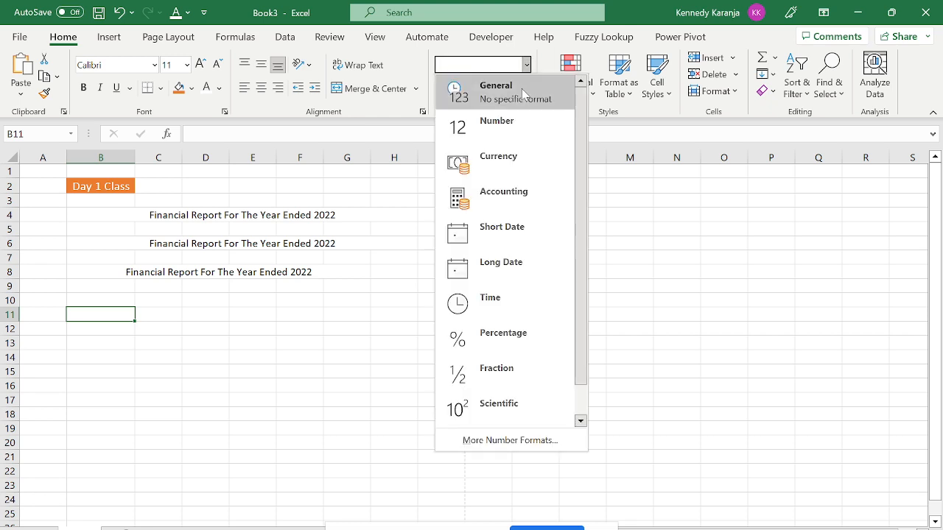
Enter General, Currency, Date and Percentage in cells B11 to B14.
click(212, 272)
text(g)
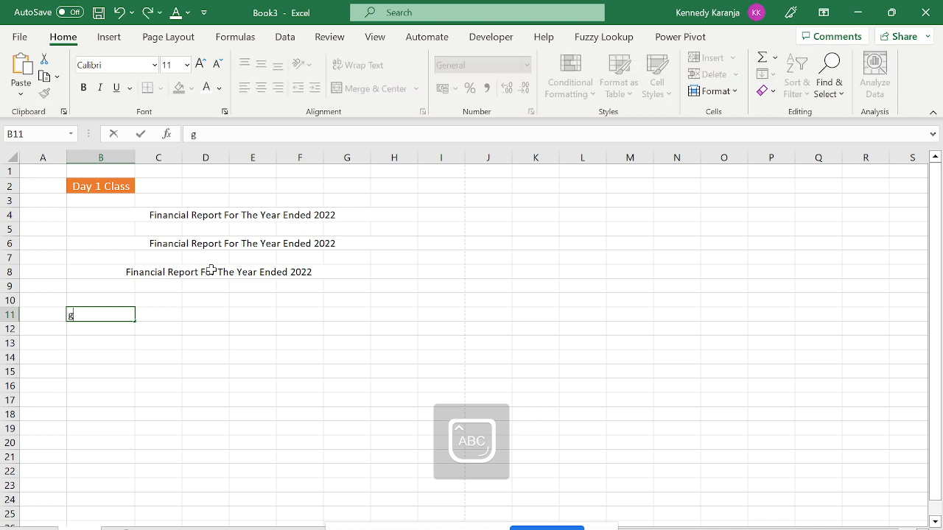
text(ENERAK)
key(BackSpace)
text(L)
key(Caps_Lock)
key(Return)
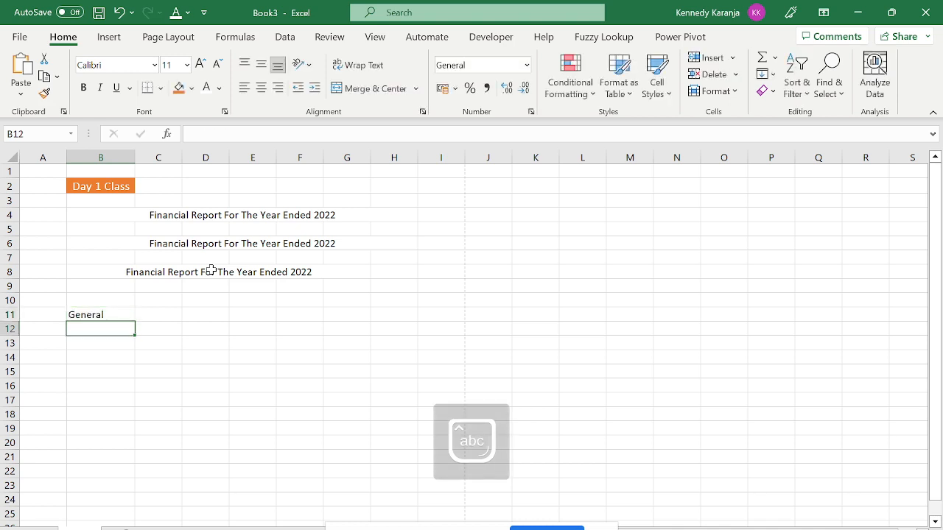
text(Currency)
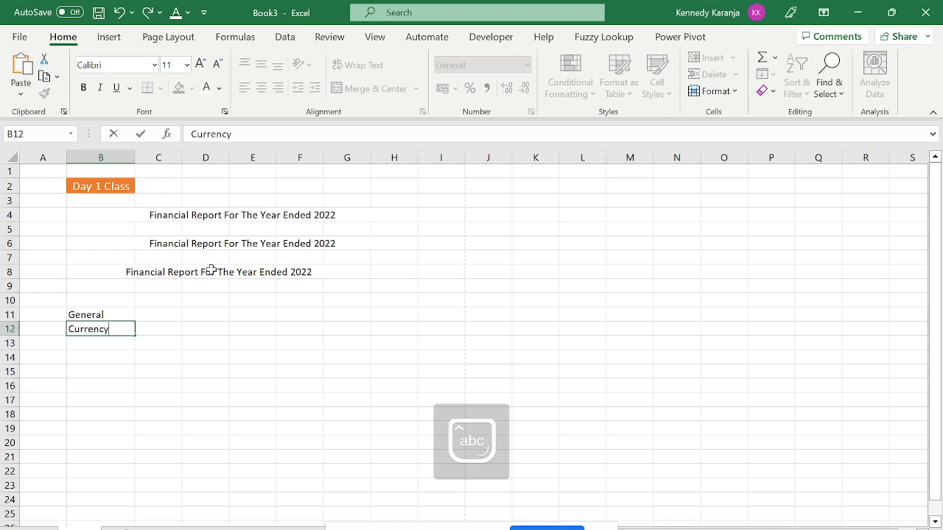
key(Return)
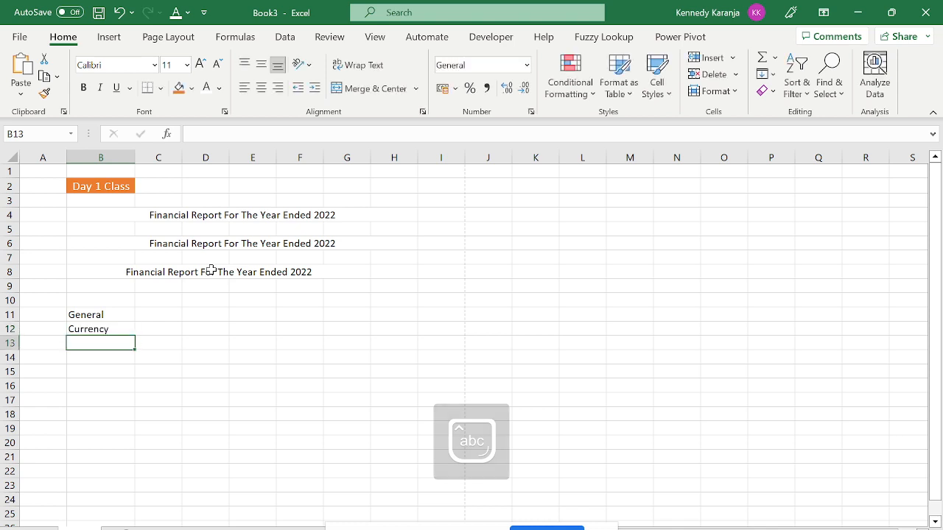
text(Date)
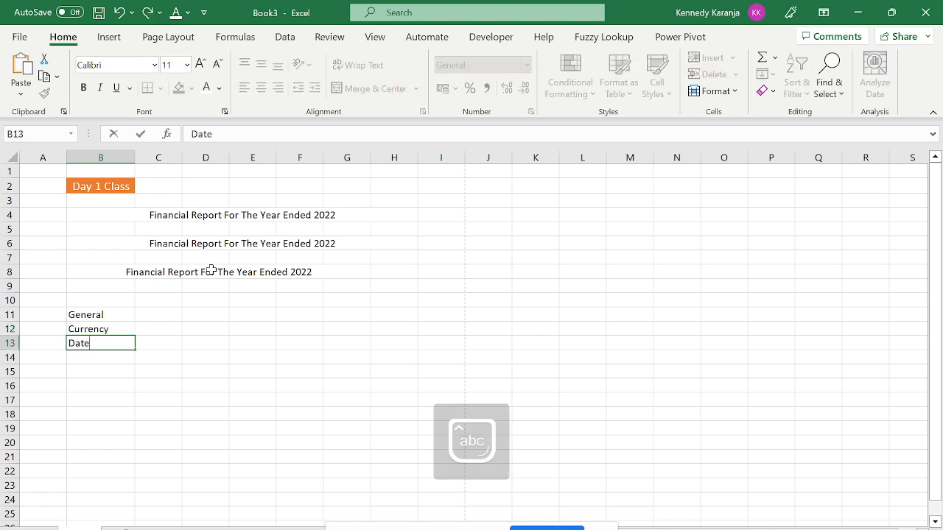
key(Return)
text(Per)
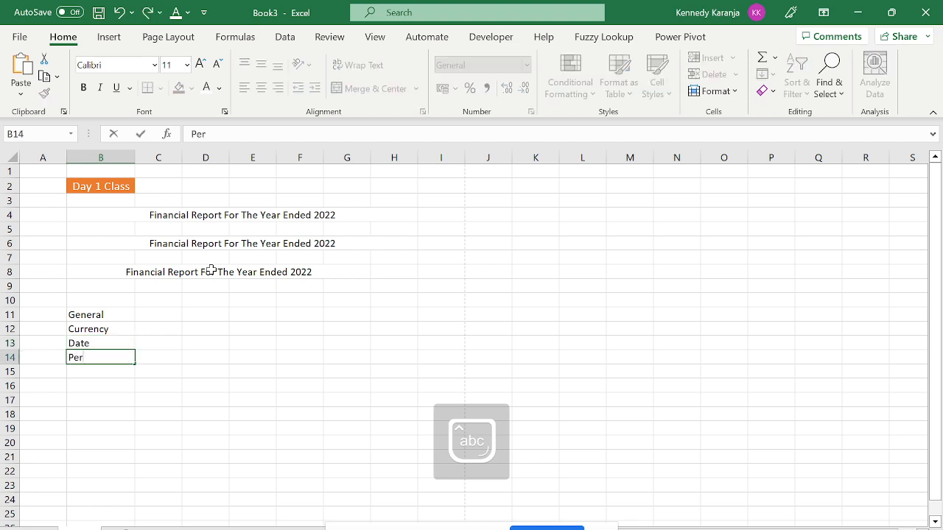
text(centage)
key(Return)
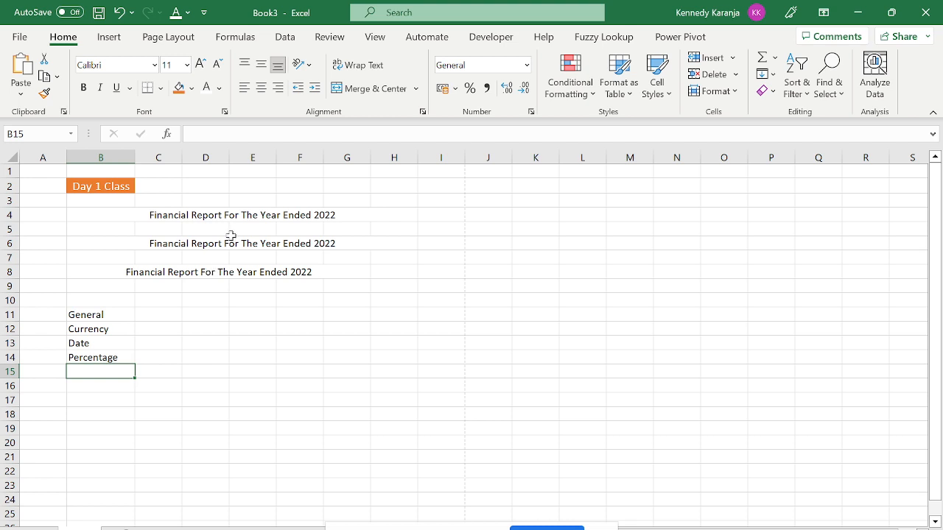
Add A short Date and A long Date in B15 and B16.
click(527, 66)
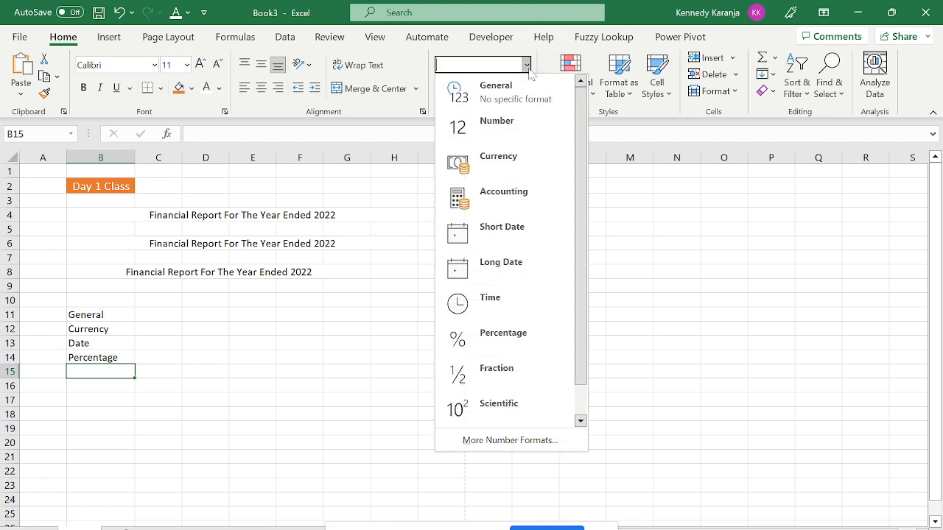
click(270, 374)
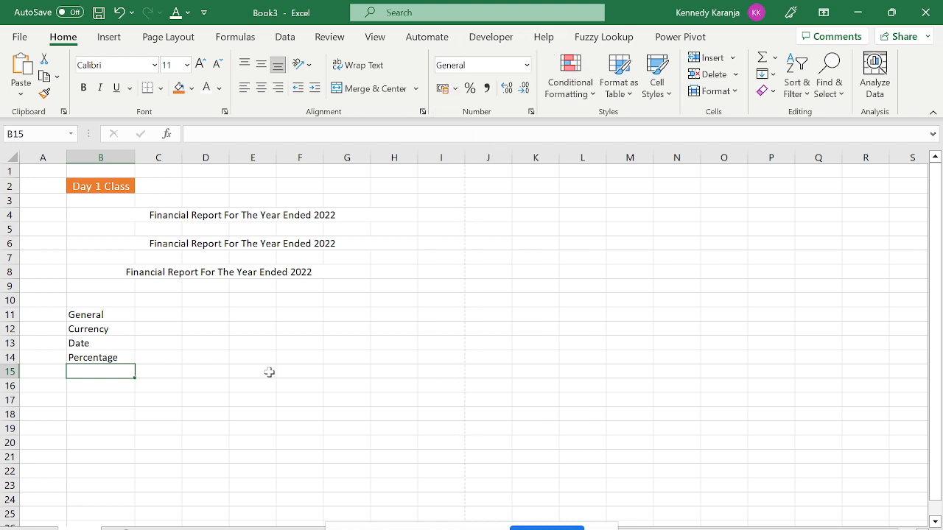
key(Caps_Lock)
text(A)
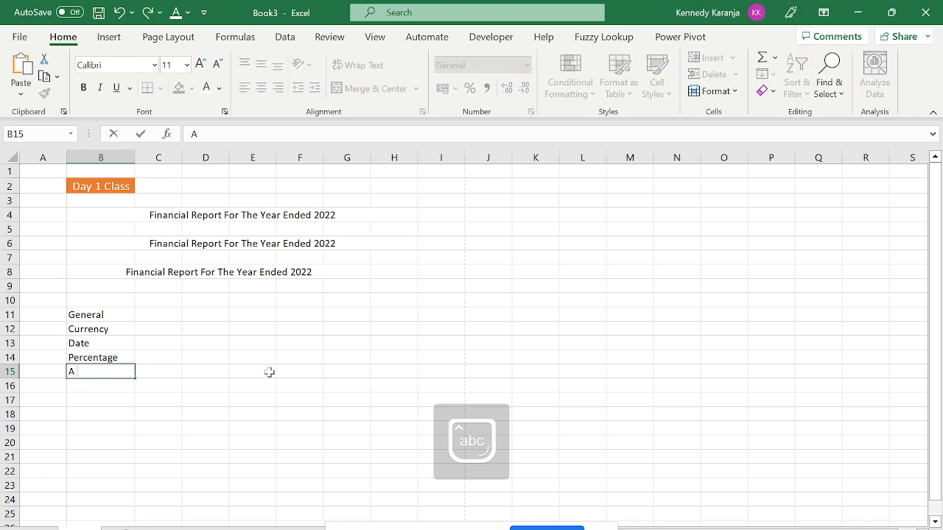
text( short Date)
key(Return)
text(A)
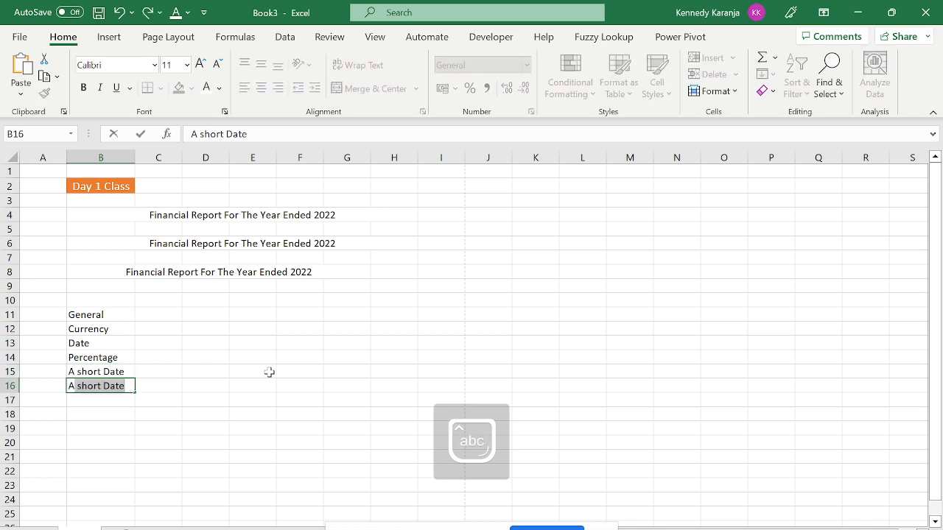
text( long Date)
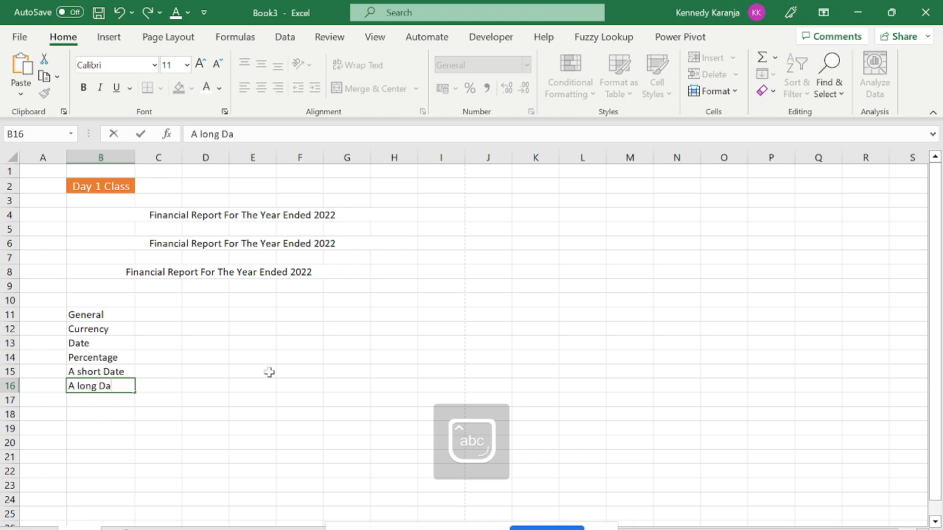
key(Return)
key(Up)
key(Up)
key(Up)
key(Up)
key(Up)
key(Up)
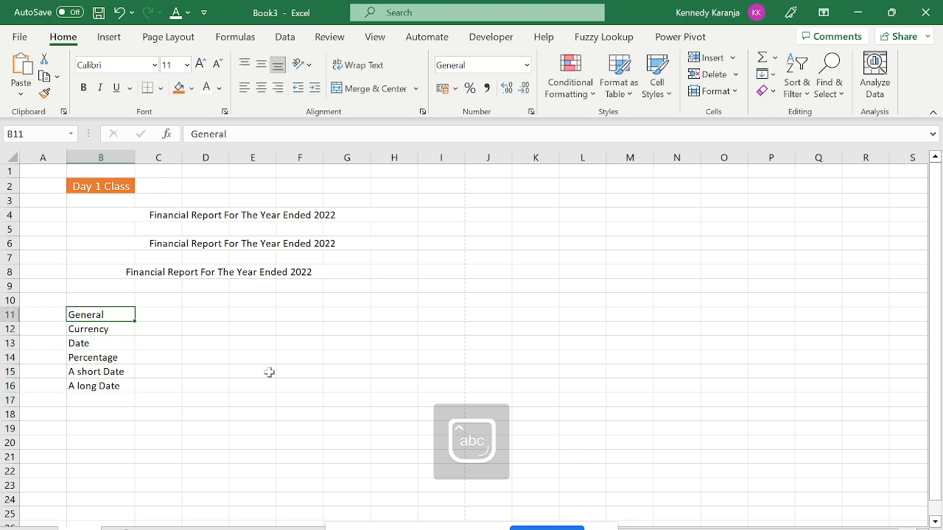
key(Right)
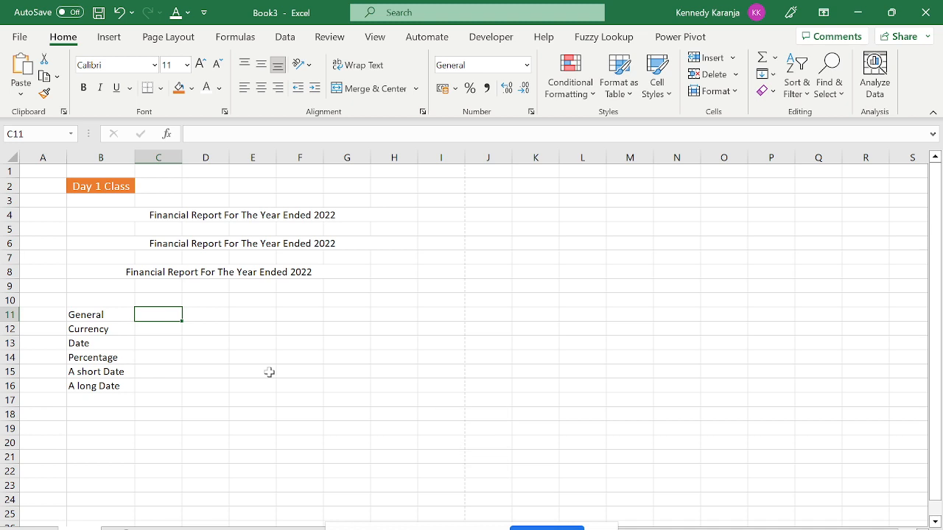
Enter 40000 in C11, replacing the mistyped 1400000.
text(1)
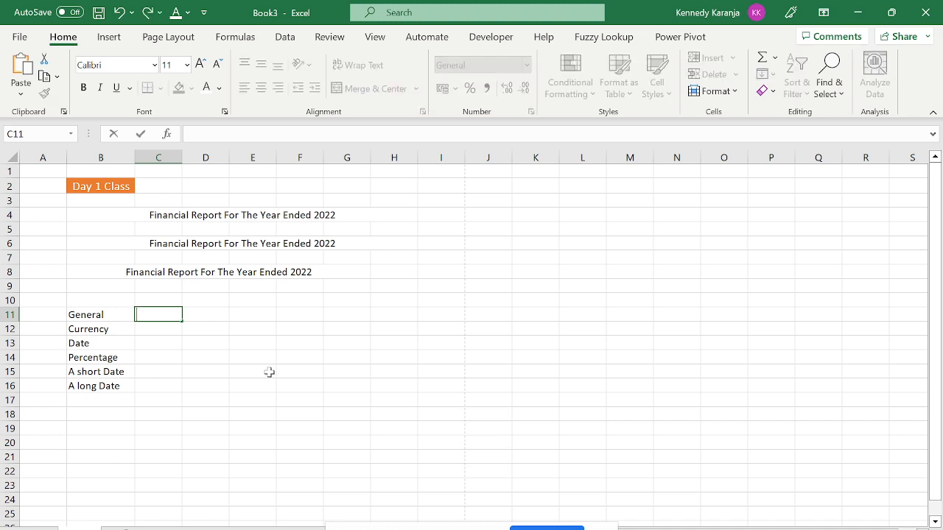
text(400000)
key(Return)
key(Up)
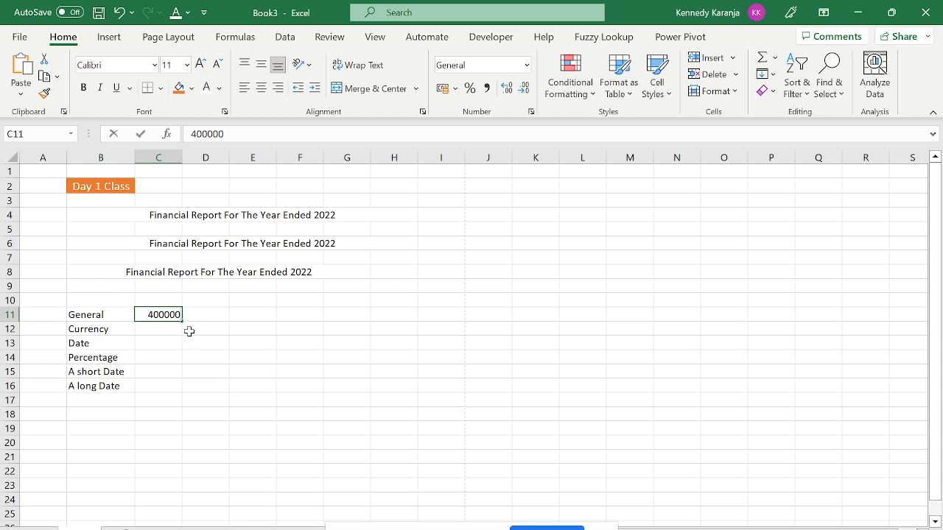
key(BackSpace)
text(40000)
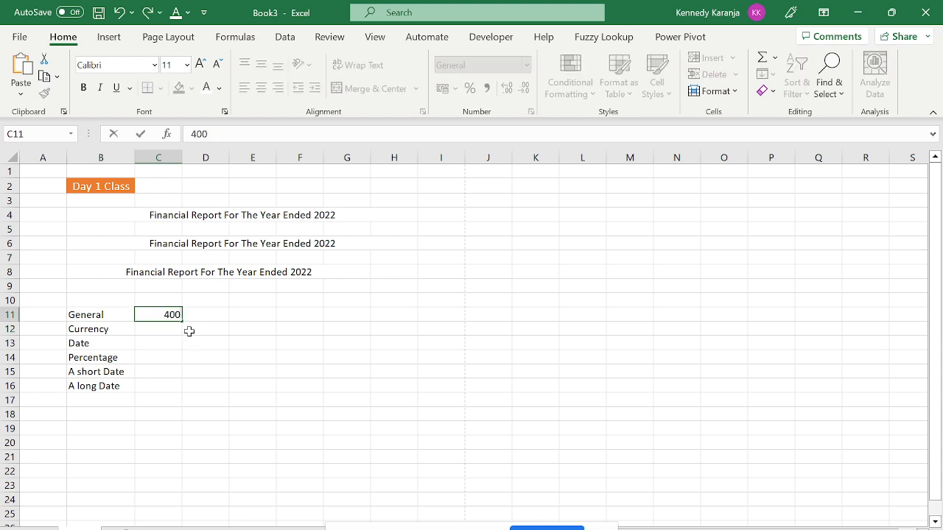
key(Return)
Fill 40000 down from C11 through C16 with Ctrl+D.
key(Up)
key(shift+Down)
key(shift+Down)
key(shift+Down)
key(shift+Down)
key(shift+Down)
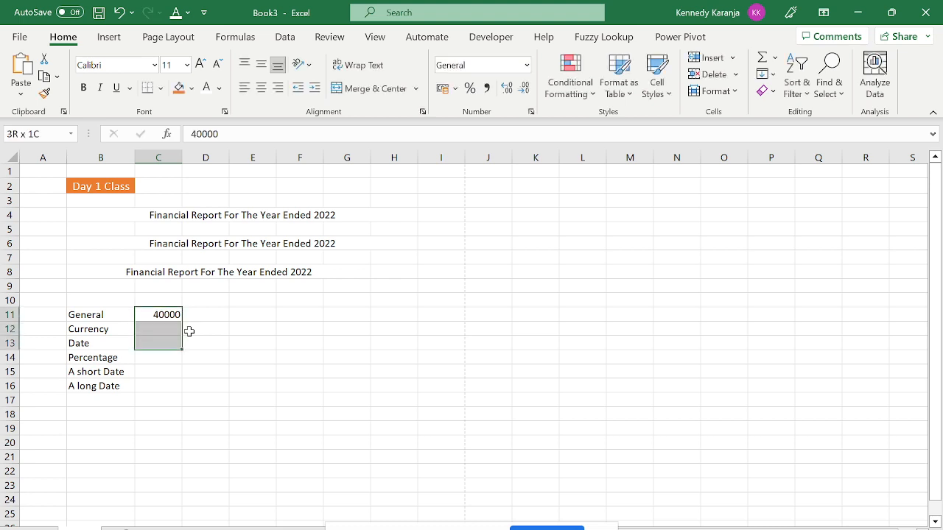
key(ctrl+d)
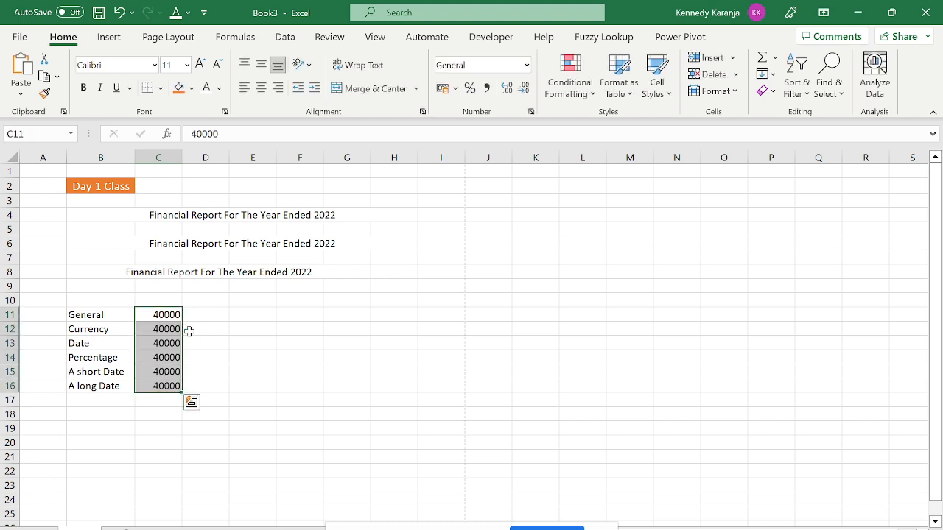
click(140, 343)
click(153, 315)
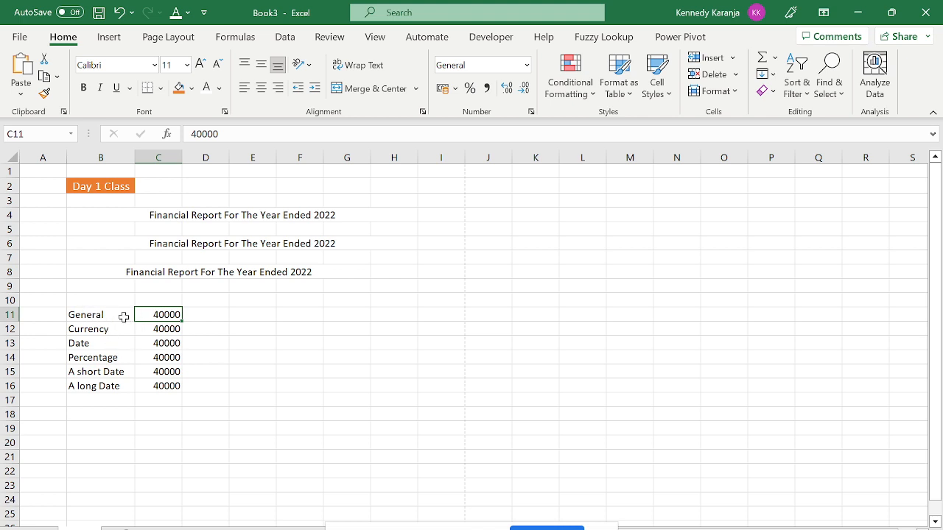
click(124, 315)
click(158, 317)
click(177, 328)
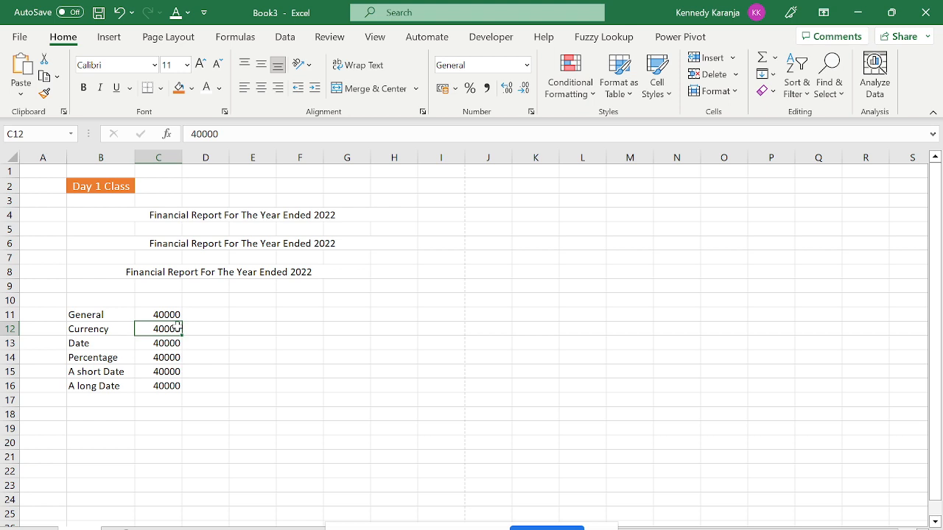
click(526, 65)
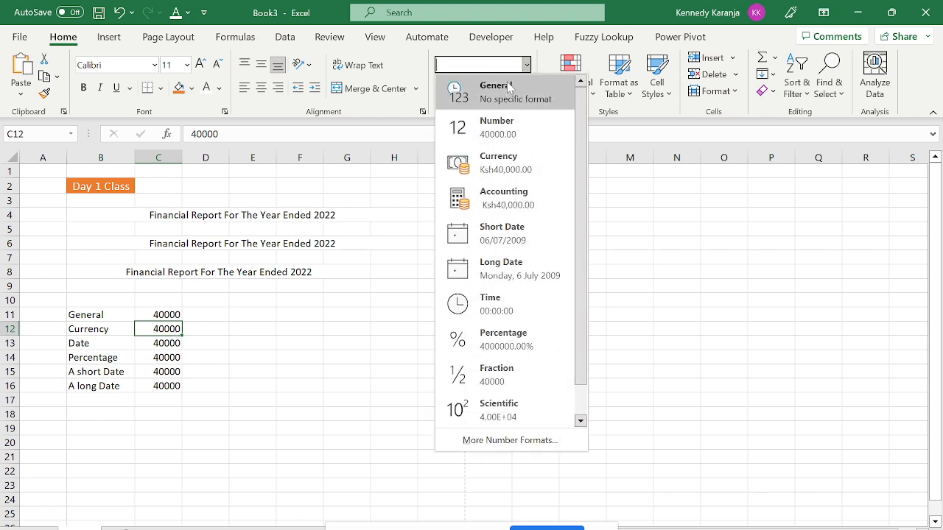
click(352, 331)
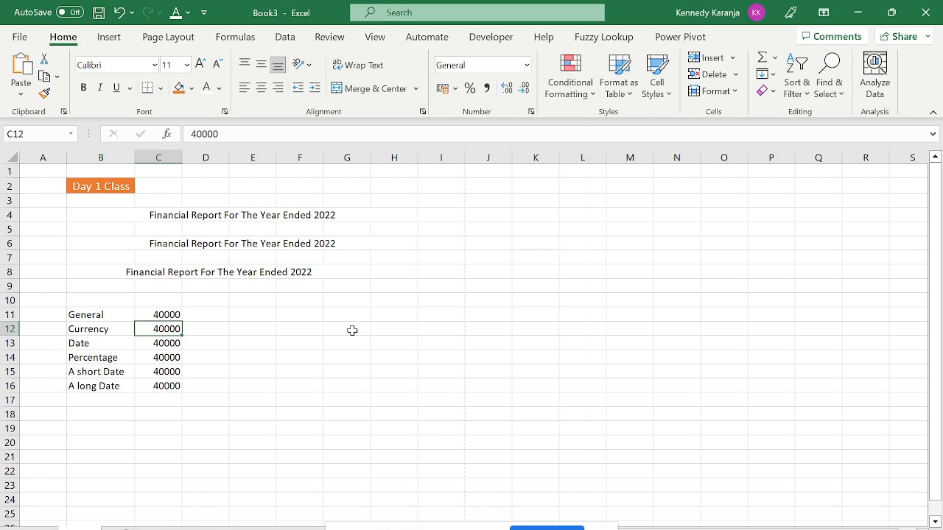
key(ctrl+1)
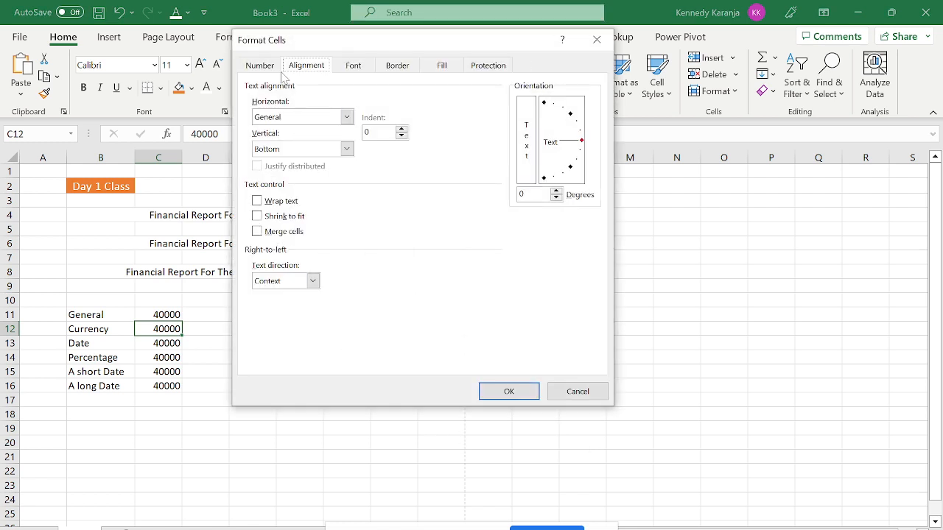
Browse the General and Number format categories without applying any change.
click(269, 69)
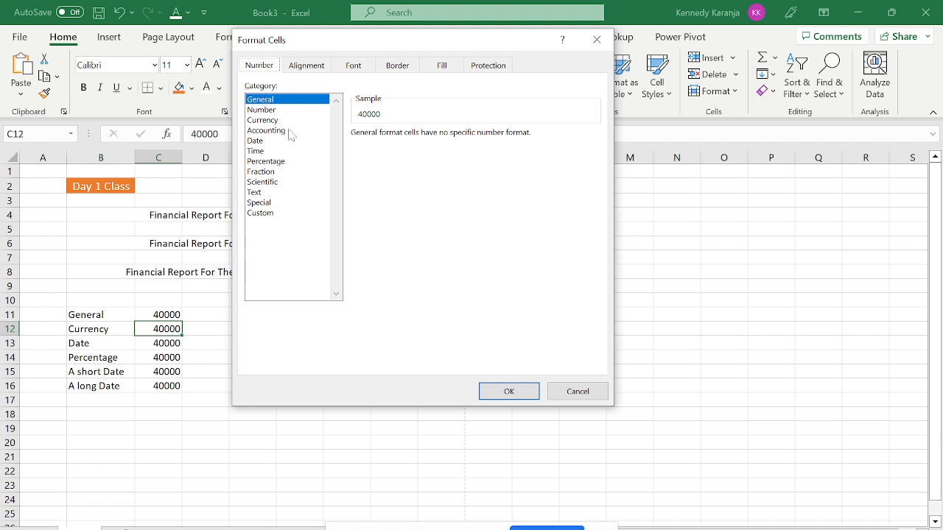
click(274, 111)
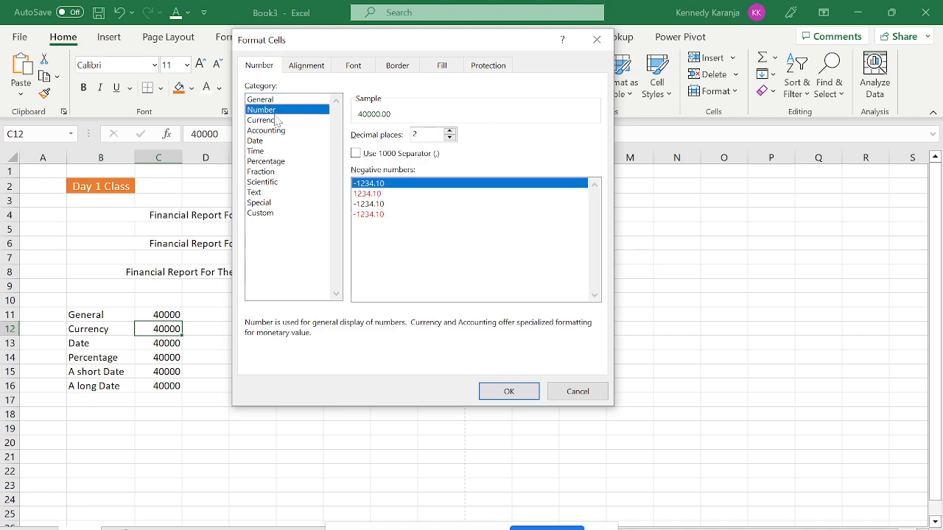
click(266, 101)
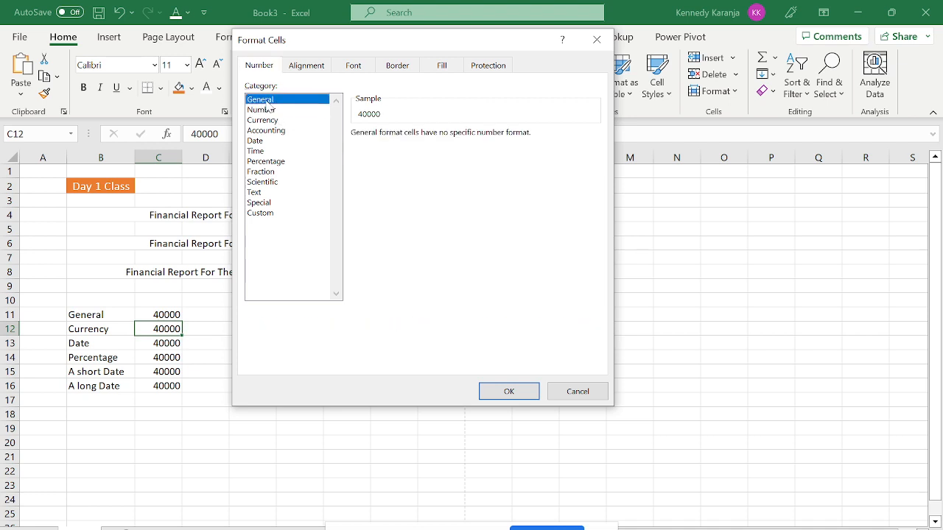
click(270, 111)
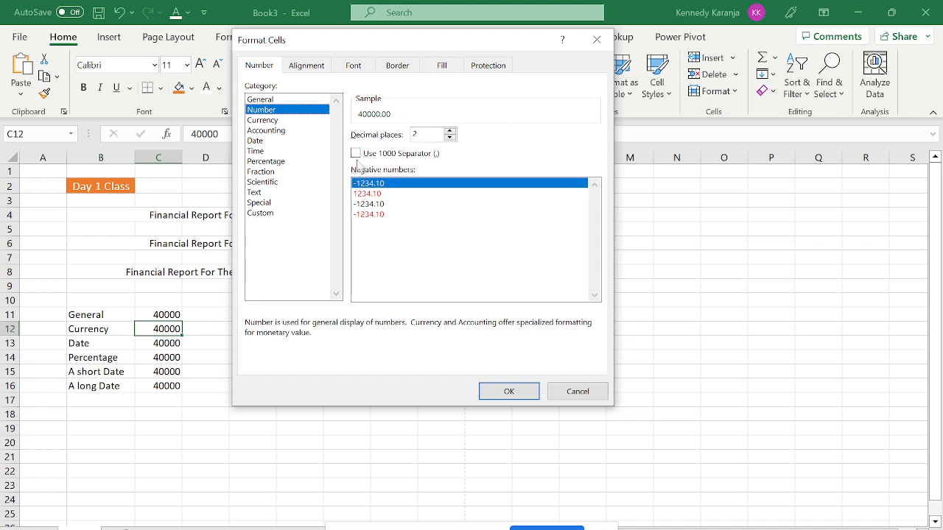
key(Escape)
Format C11 as Number with a thousands separator, showing 40,000.00.
click(157, 316)
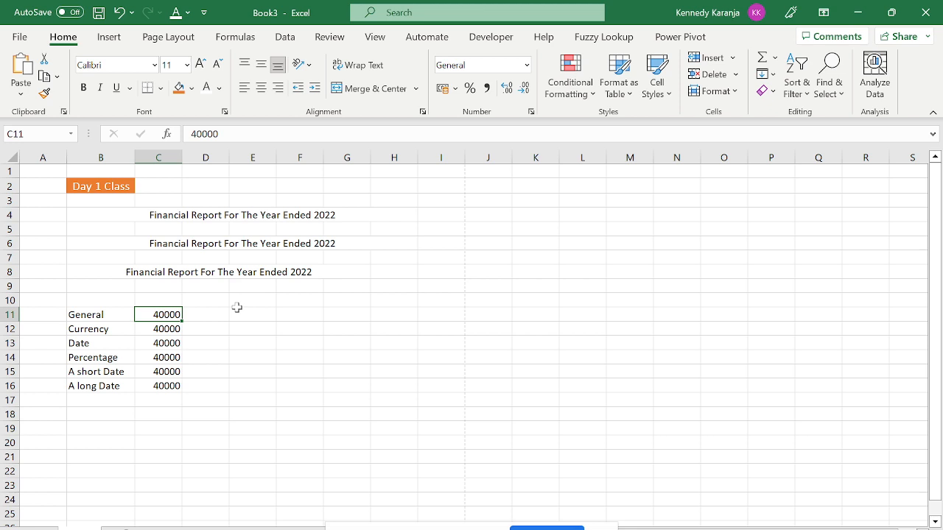
key(ctrl+1)
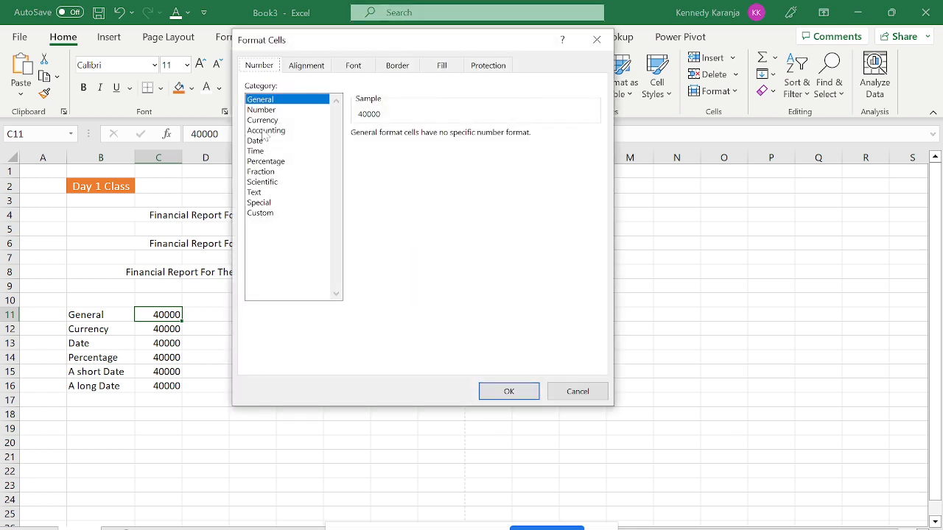
click(269, 110)
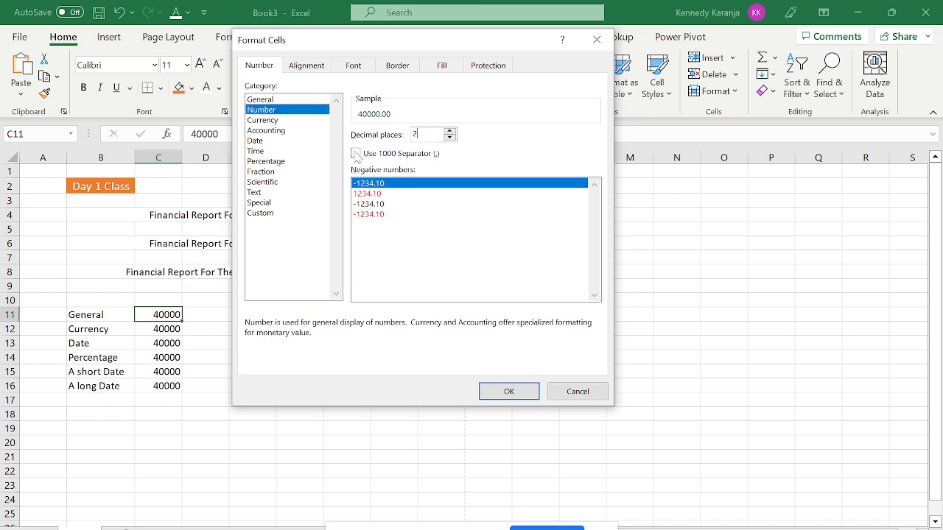
click(356, 153)
click(508, 391)
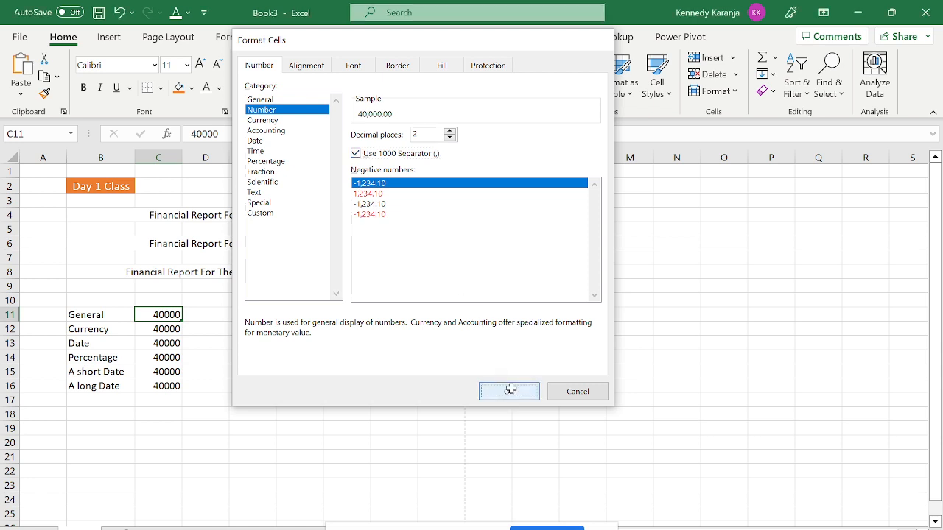
click(396, 412)
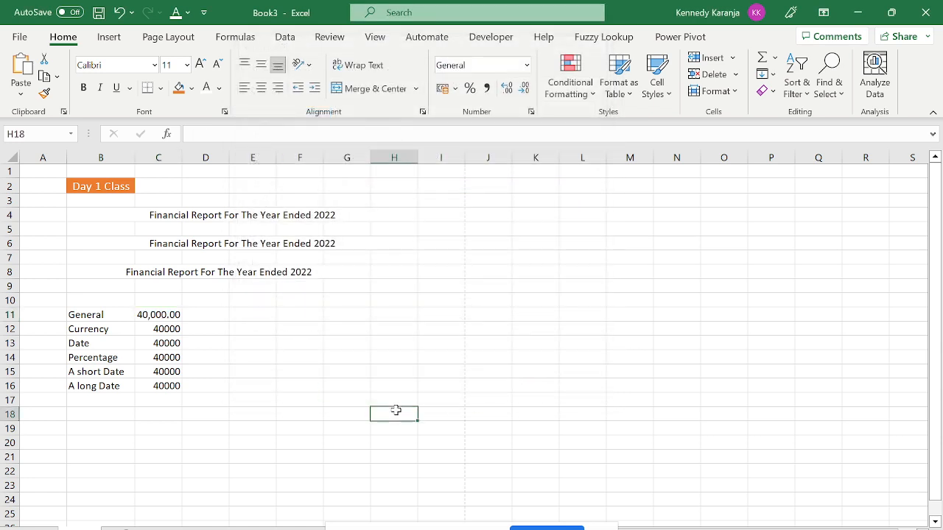
click(175, 315)
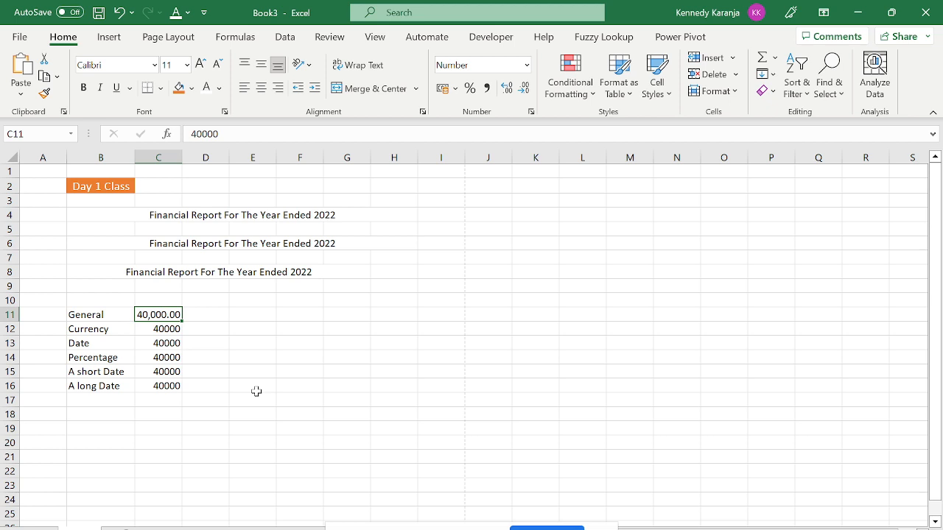
Choose the Currency category for C12 and browse the currency symbol list.
key(Down)
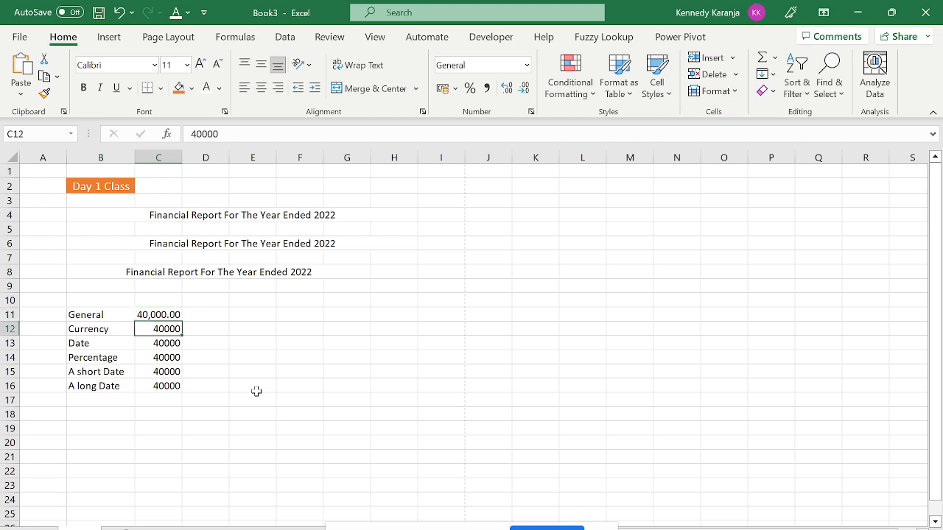
key(ctrl+1)
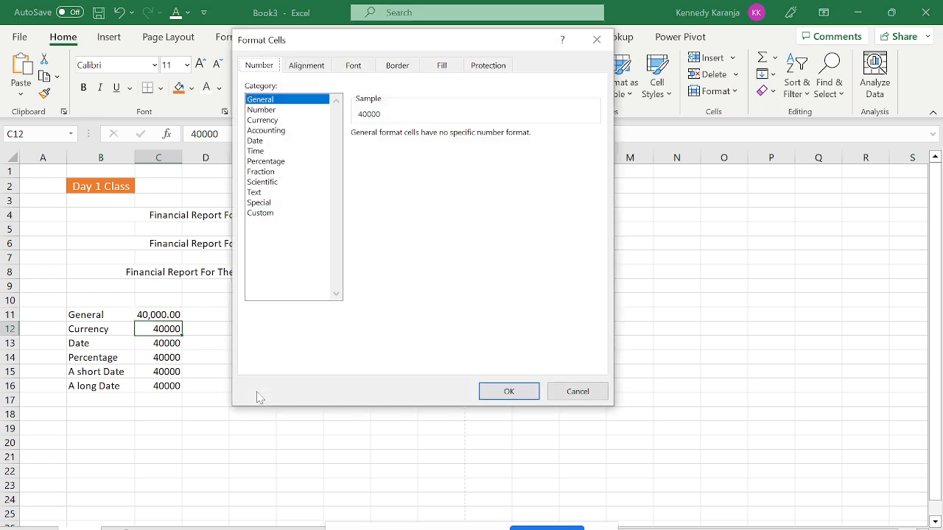
click(282, 122)
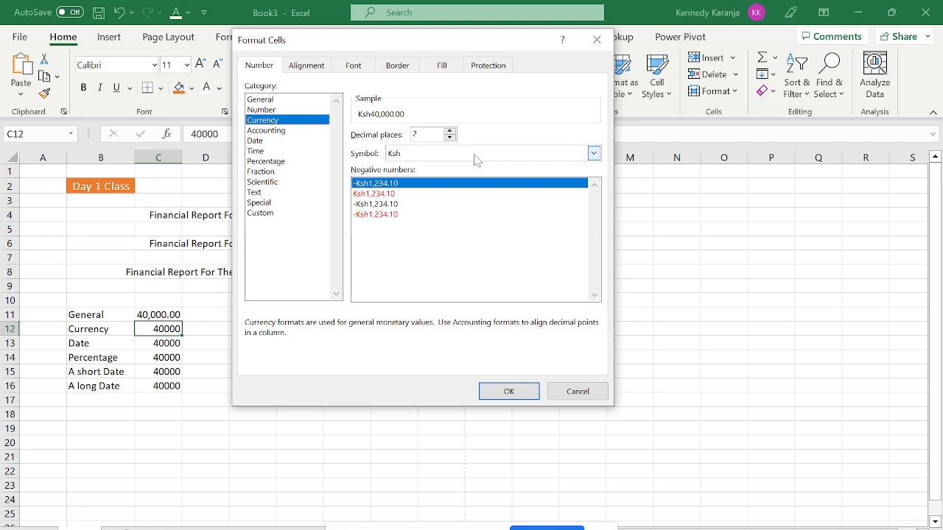
click(474, 155)
text(usd)
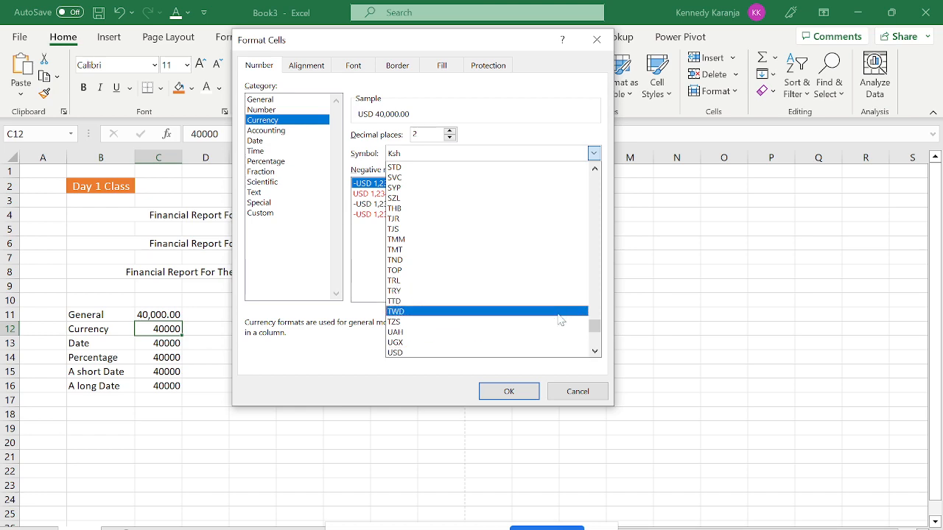
drag(593, 325, 587, 187)
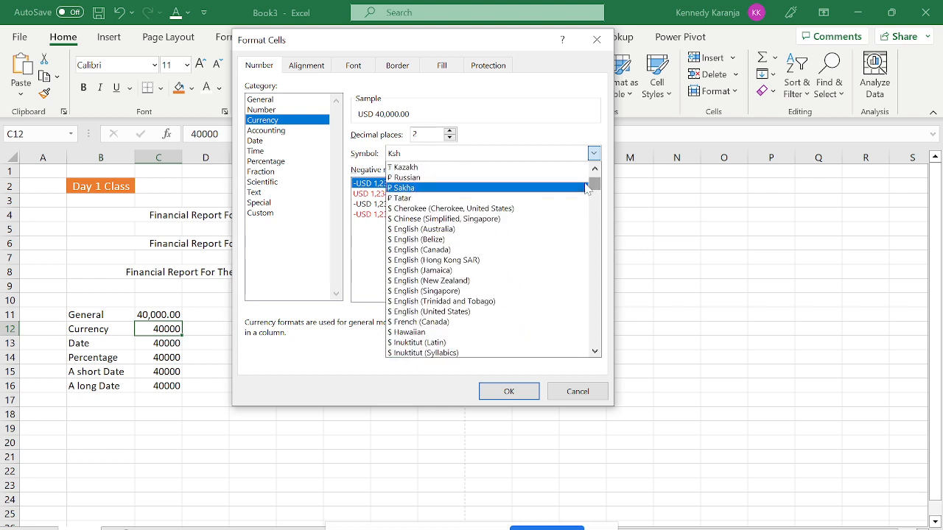
click(409, 157)
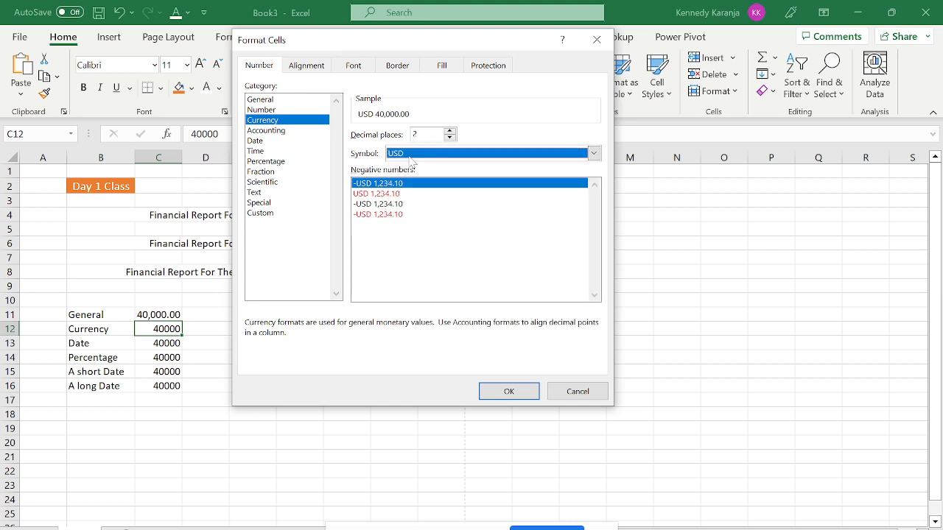
click(410, 156)
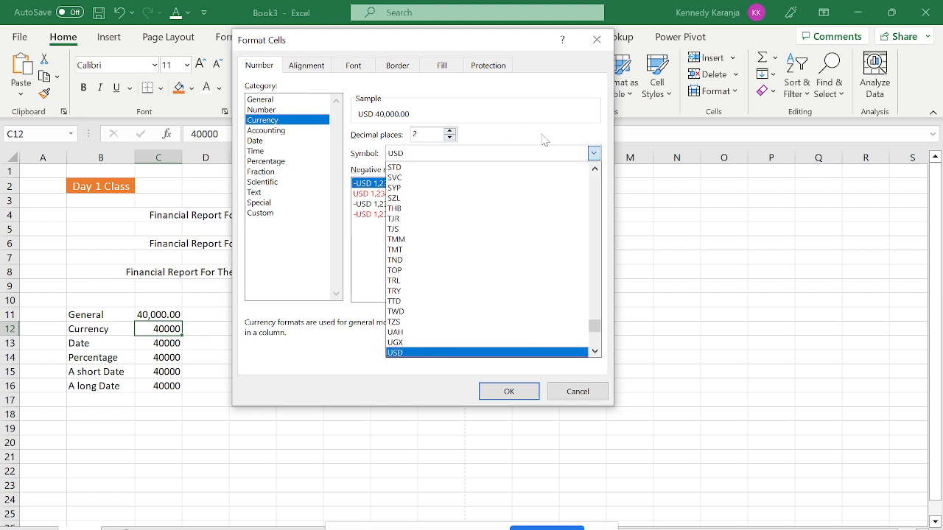
click(593, 154)
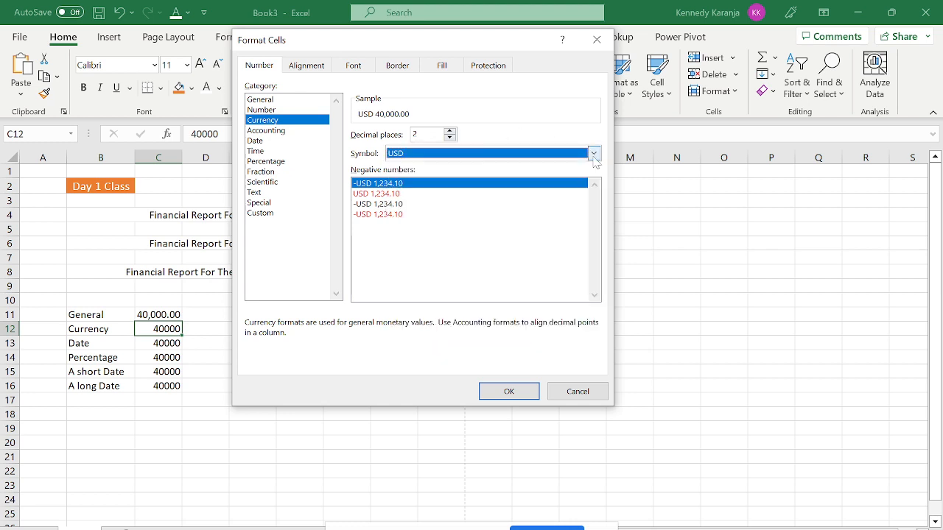
click(594, 154)
click(511, 196)
click(431, 157)
Pick the KES symbol with 0 decimal places so C12 shows KES 40,000.
text(kes)
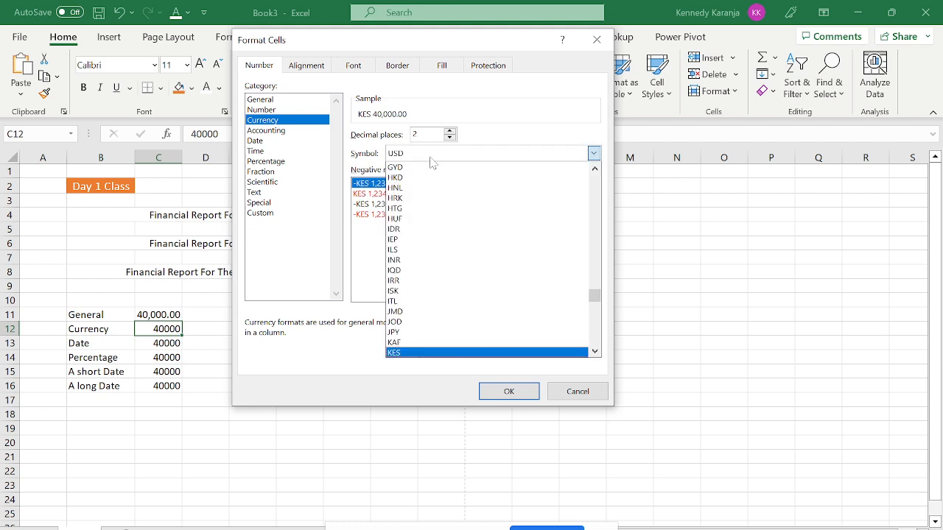
click(421, 354)
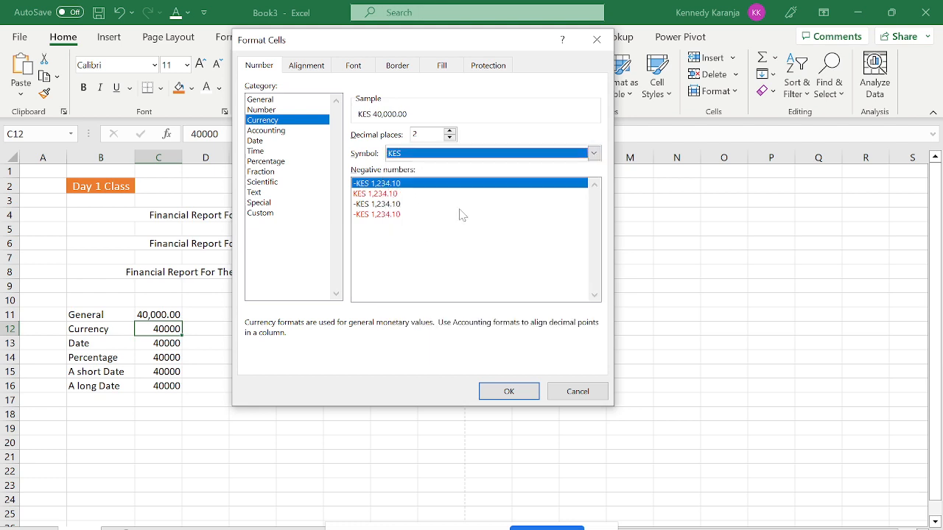
click(415, 134)
key(BackSpace)
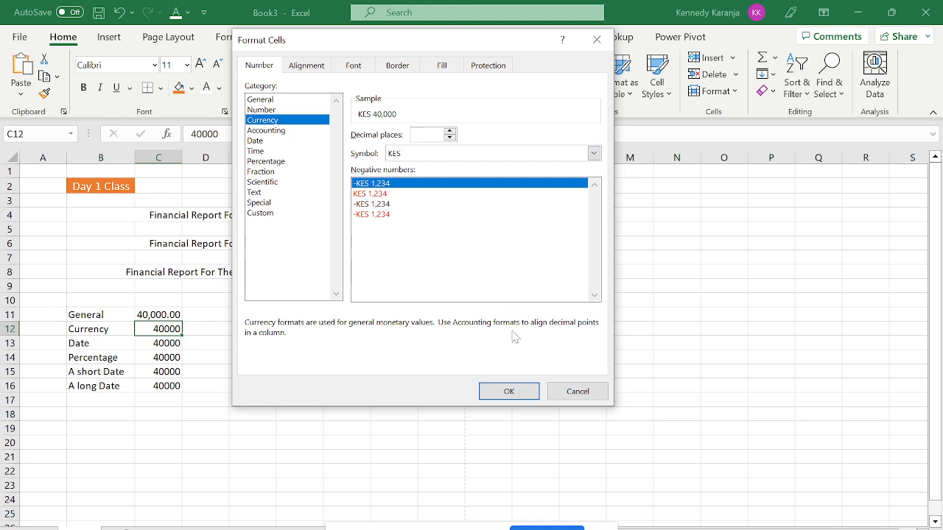
click(514, 391)
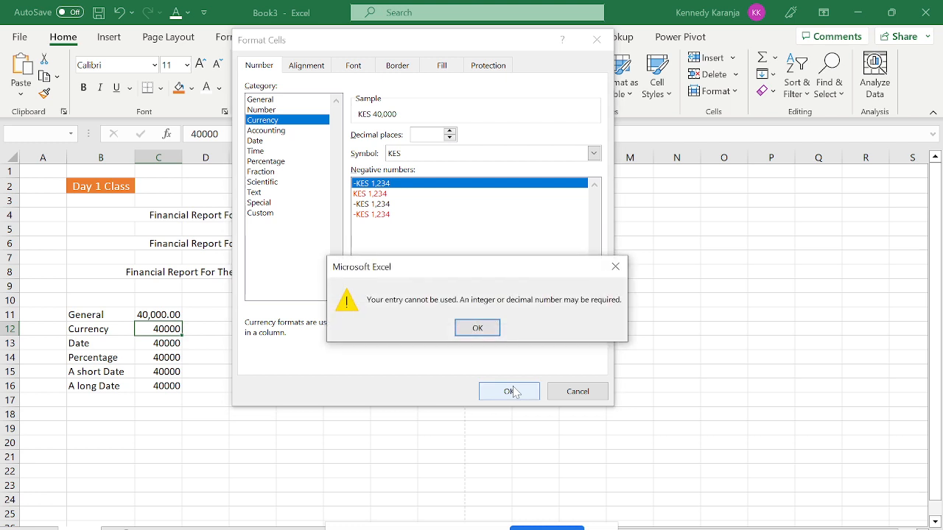
key(Return)
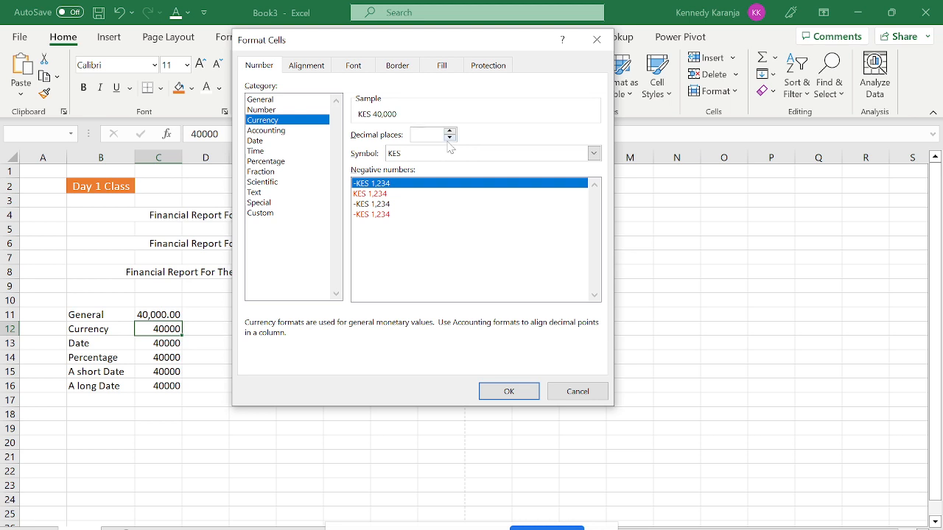
text(0)
key(Return)
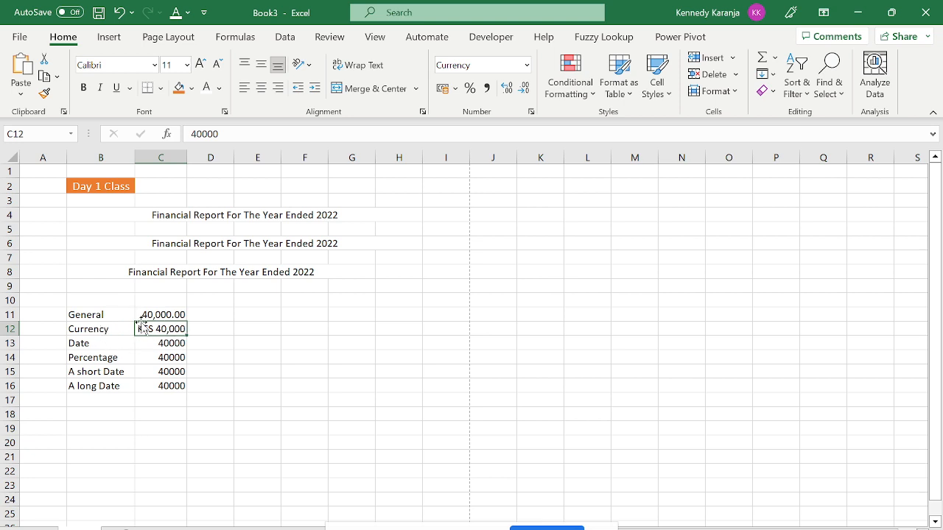
click(168, 343)
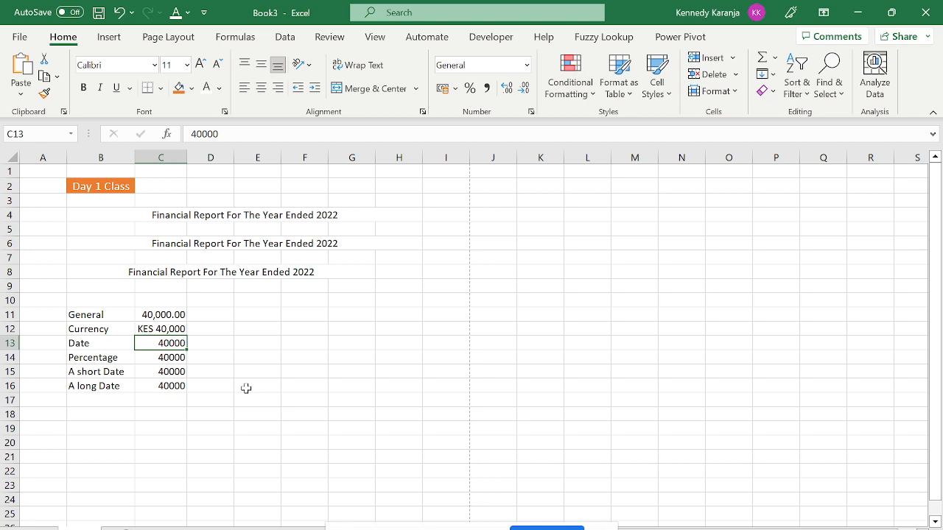
Insert one blank row of cells above the Date example in columns B and C.
key(Down)
key(Left)
key(Up)
key(shift+Right)
key(shift+Down)
key(shift+Down)
key(shift+Down)
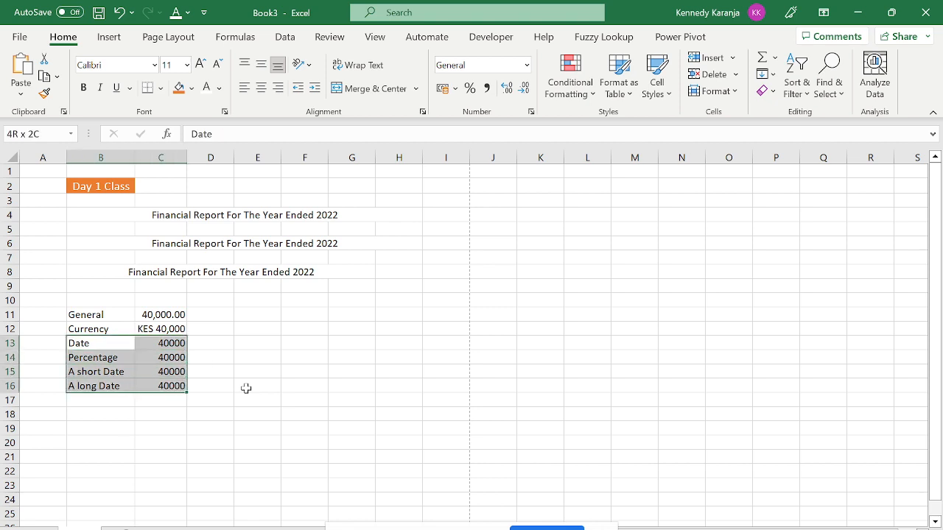
key(ctrl+shift+plus)
key(Return)
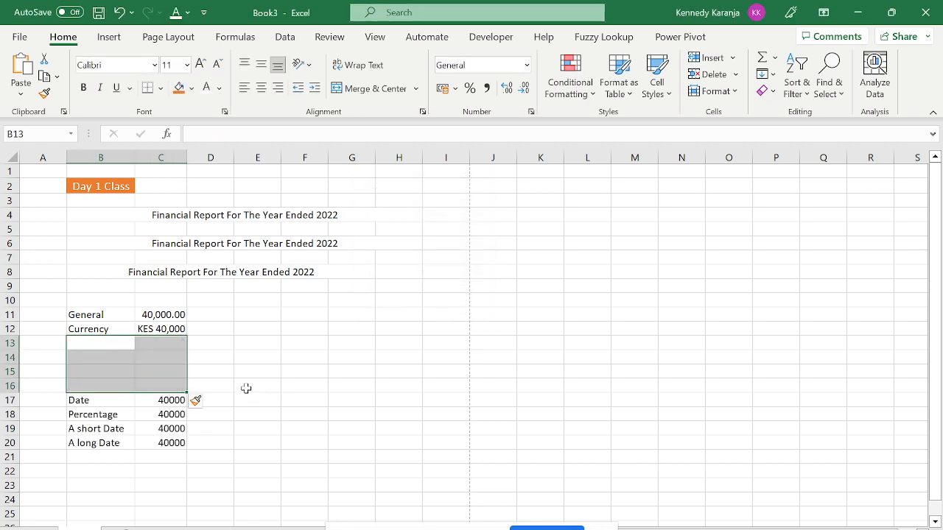
key(ctrl+z)
key(Up)
key(Down)
key(shift+Right)
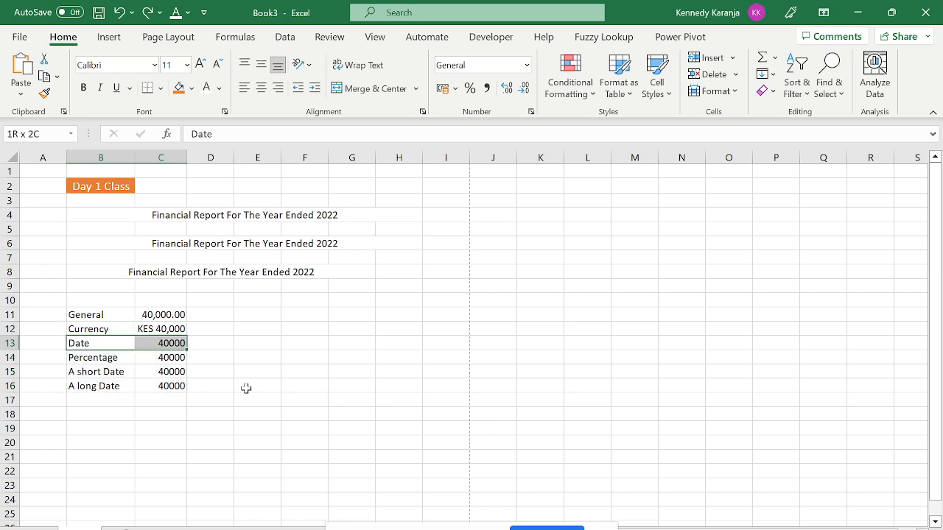
key(ctrl+shift+plus)
key(Return)
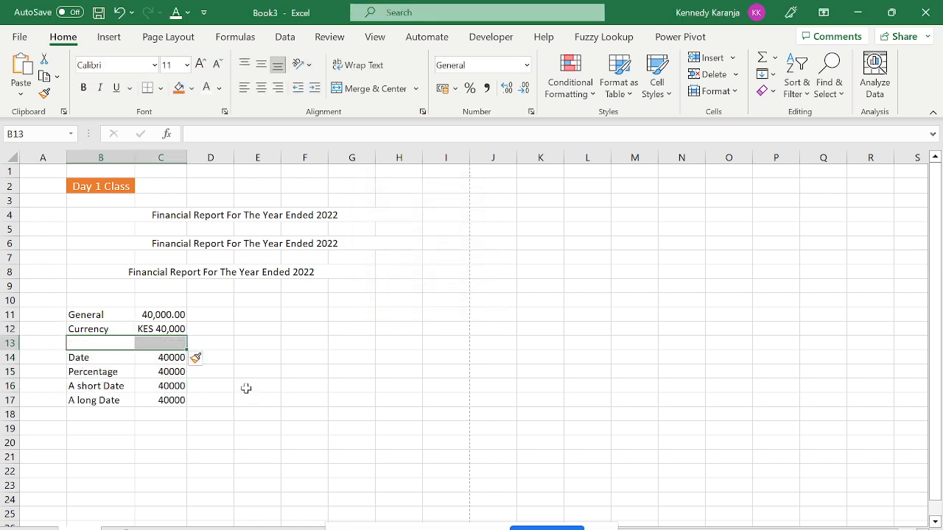
key(Left)
key(Right)
Label B13 'Excel First Date' and enter 1 in C13.
text(E)
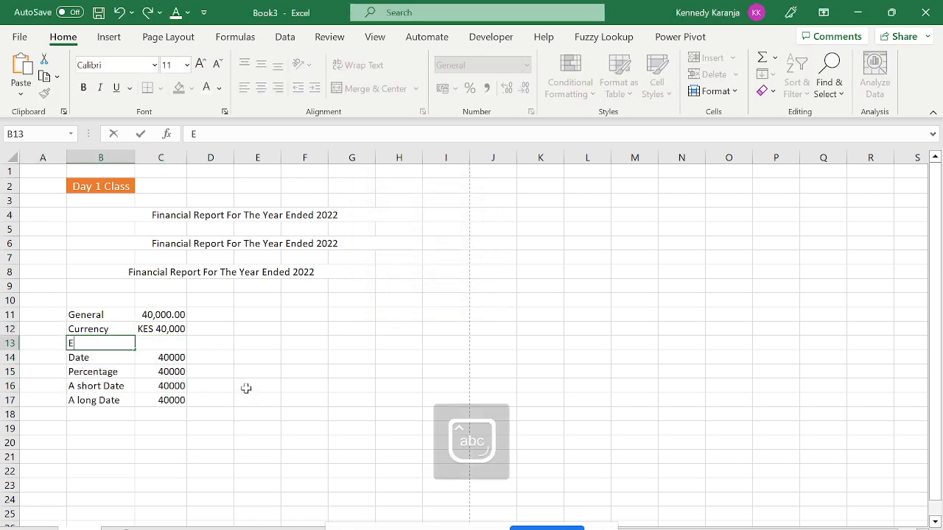
text(xcel First Date)
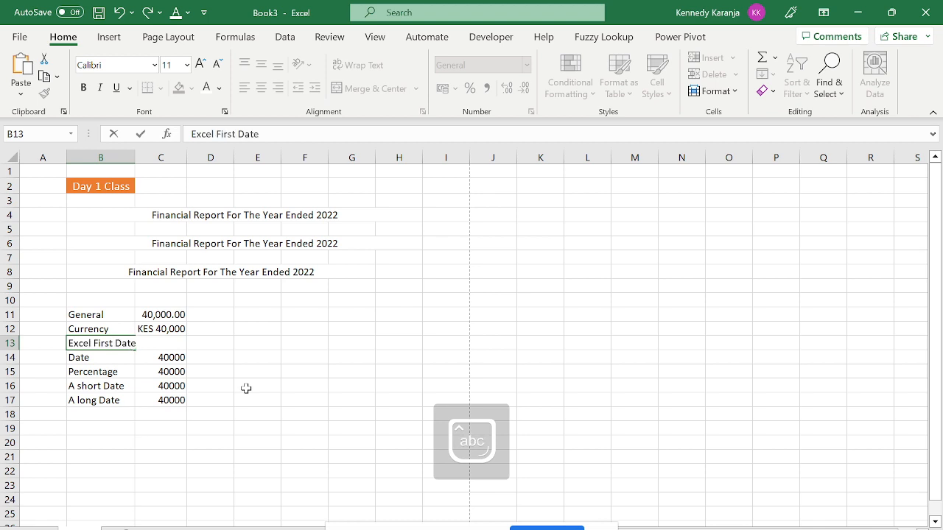
key(Return)
key(Up)
key(Right)
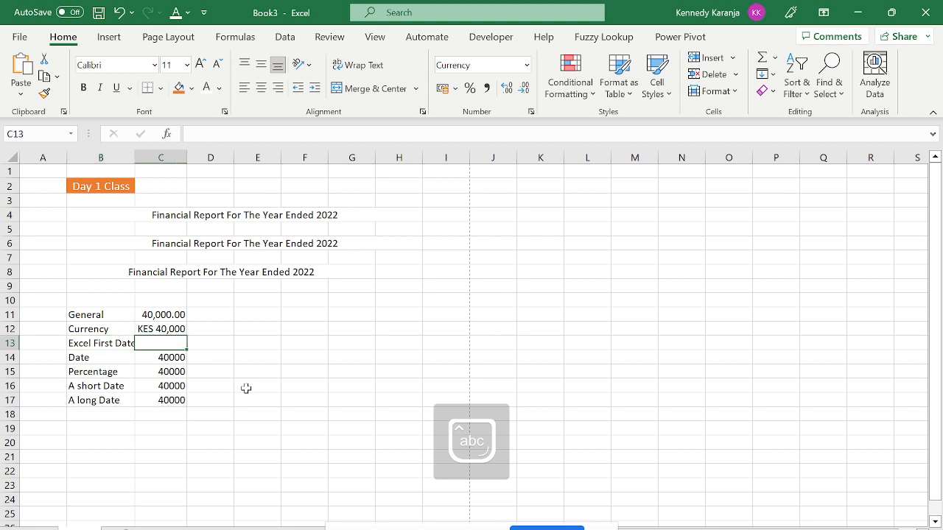
text(1)
key(Return)
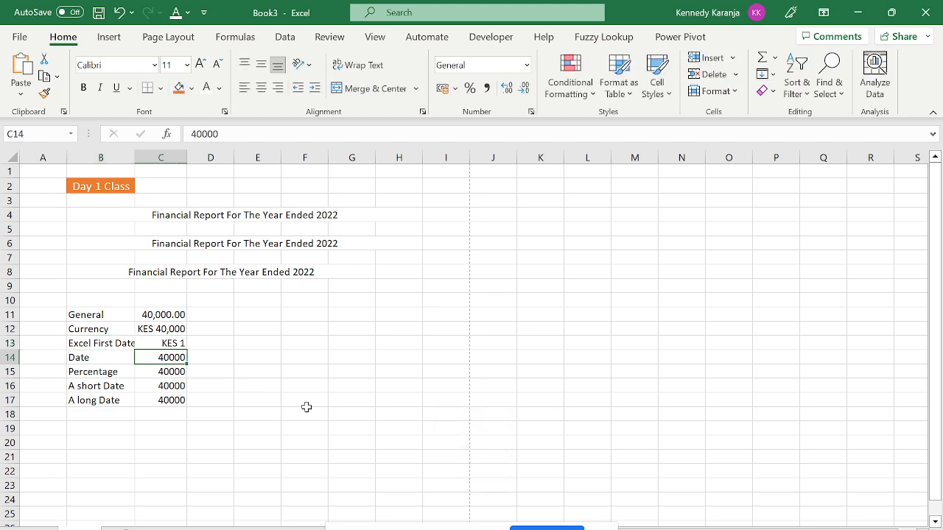
key(Up)
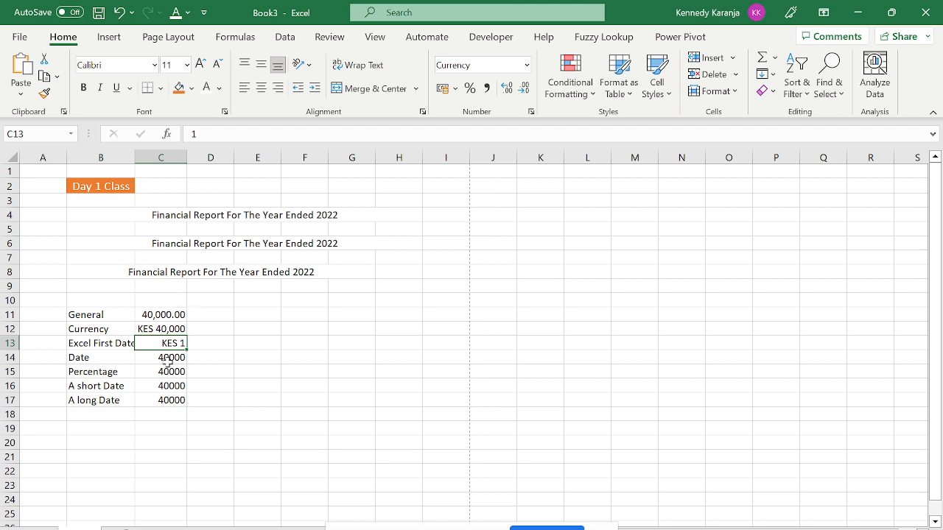
Copy the Date row's General format onto C13 with Format Painter, so it shows 1.
click(168, 358)
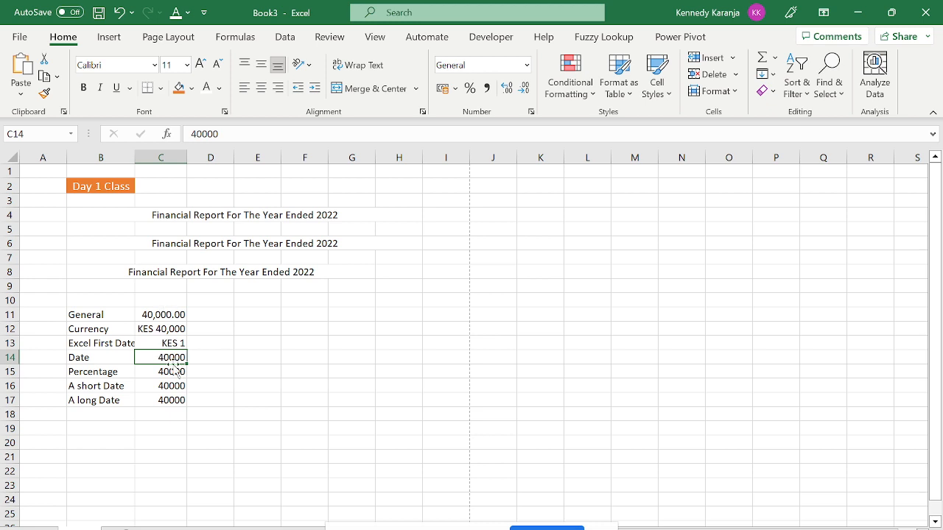
click(46, 94)
click(174, 343)
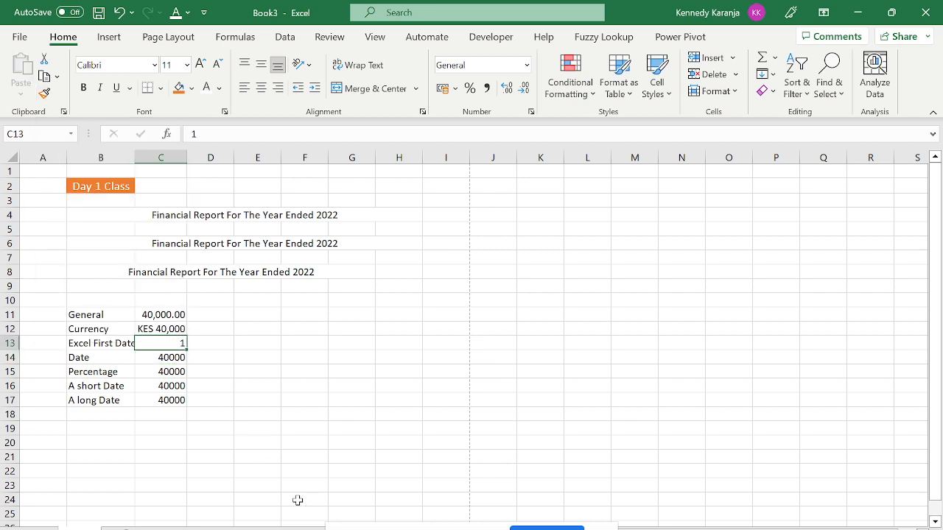
key(Down)
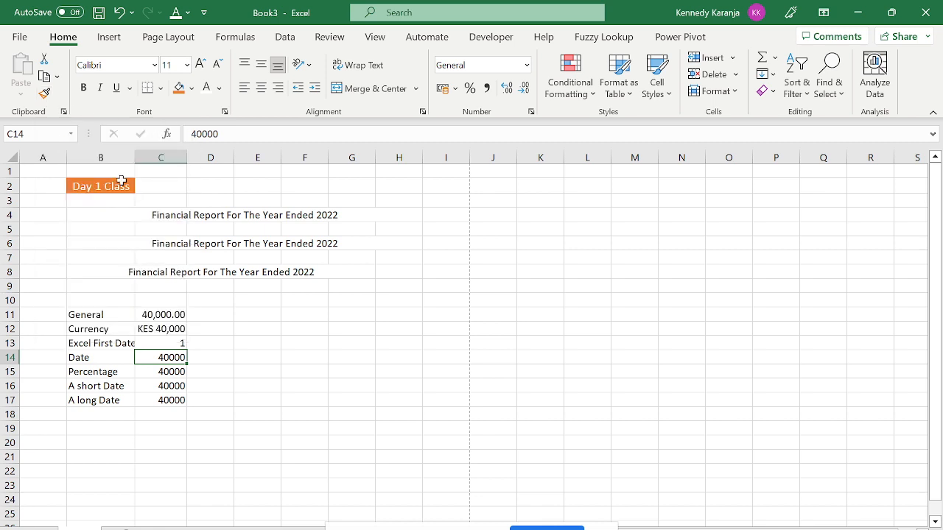
click(168, 343)
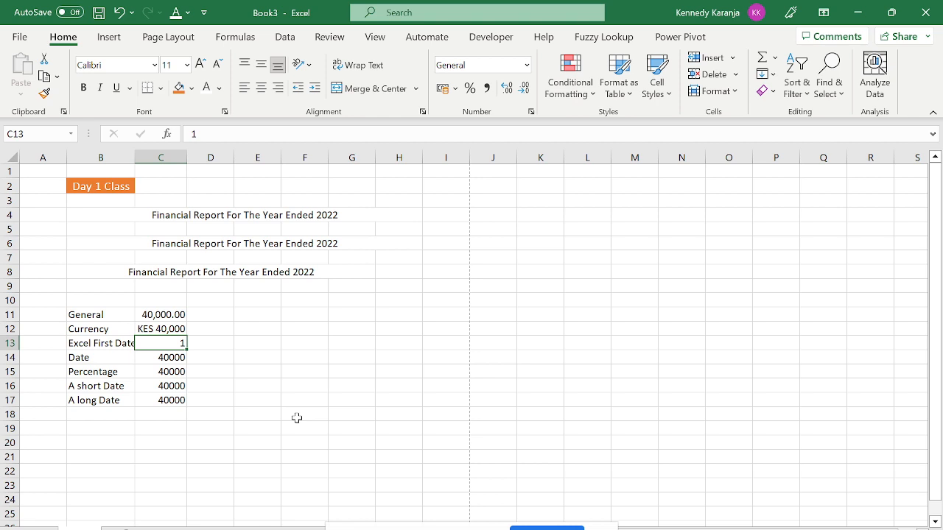
Format C13 as a Date, so it displays 01/01/1900.
key(ctrl+1)
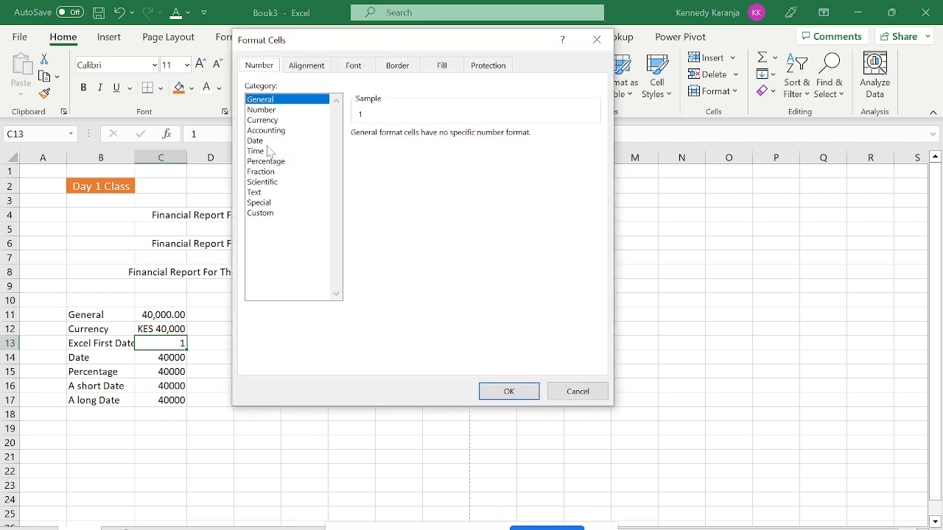
click(269, 151)
click(257, 142)
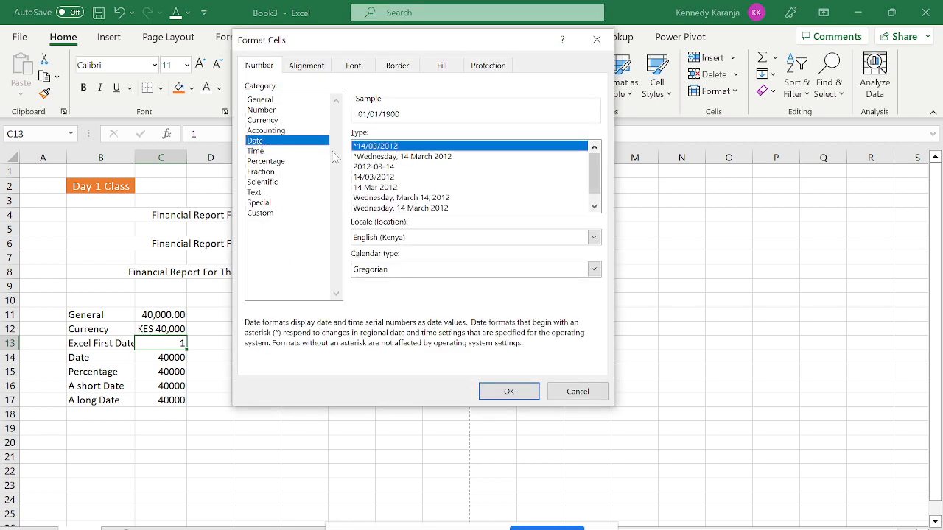
click(507, 391)
click(308, 430)
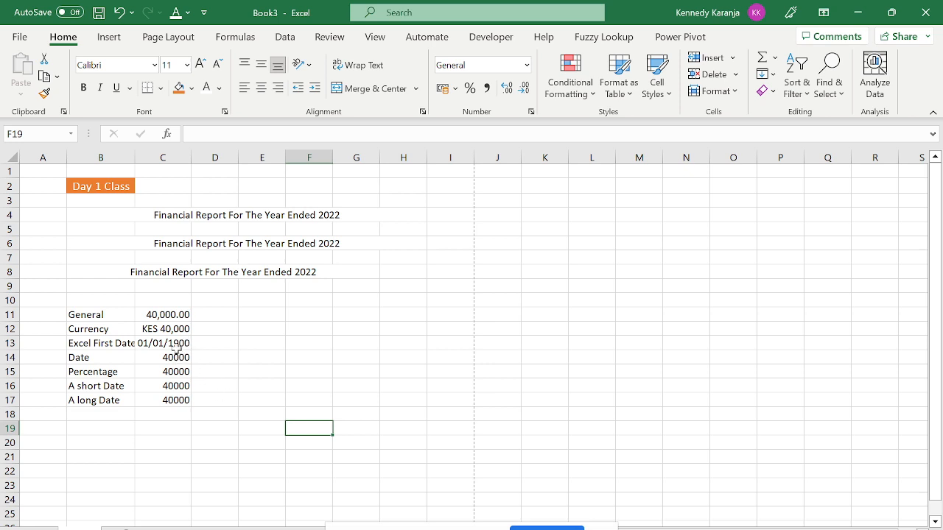
click(184, 346)
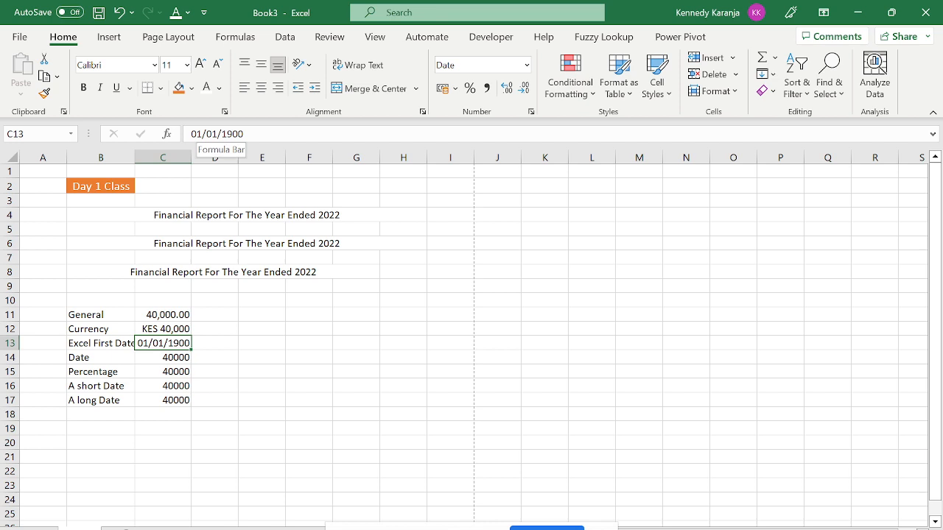
Edit the C13 date to 23/01/2023 and reopen its Format Cells dialog.
click(201, 134)
key(BackSpace)
key(BackSpace)
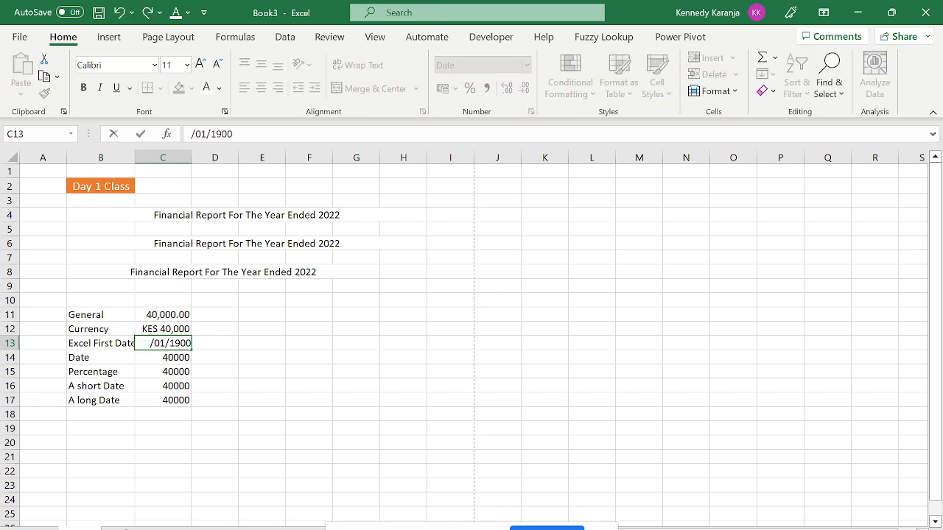
text(23)
key(BackSpace)
key(BackSpace)
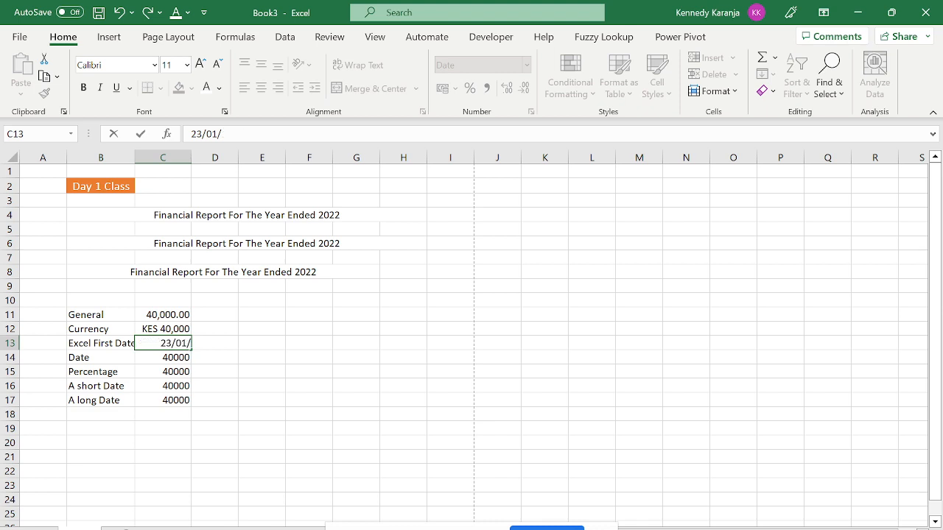
text(2023)
key(Return)
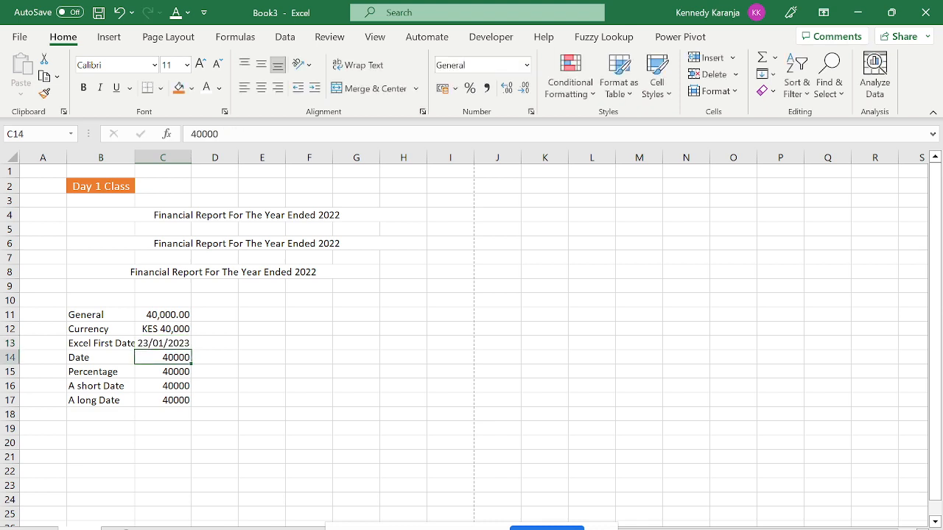
click(163, 344)
key(ctrl+1)
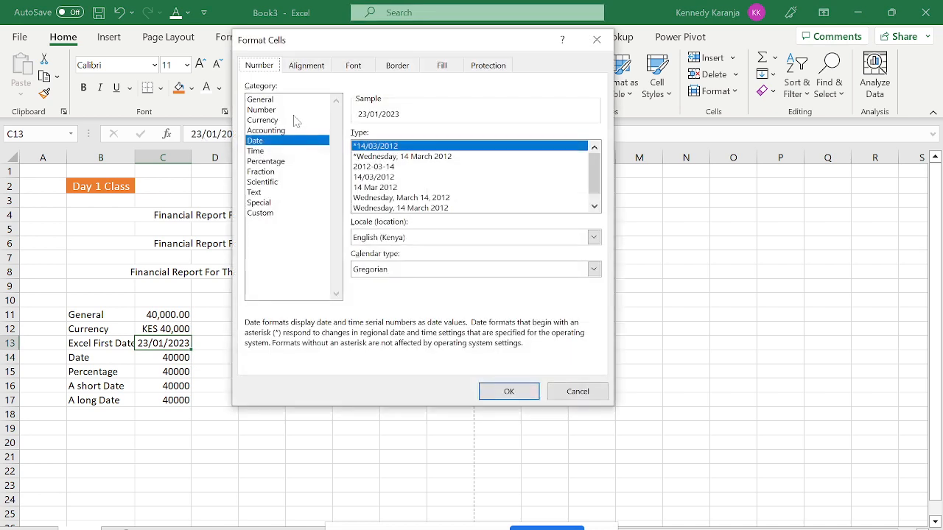
Format C13 as a Number with 0 decimal places to reveal serial 44949.
click(267, 109)
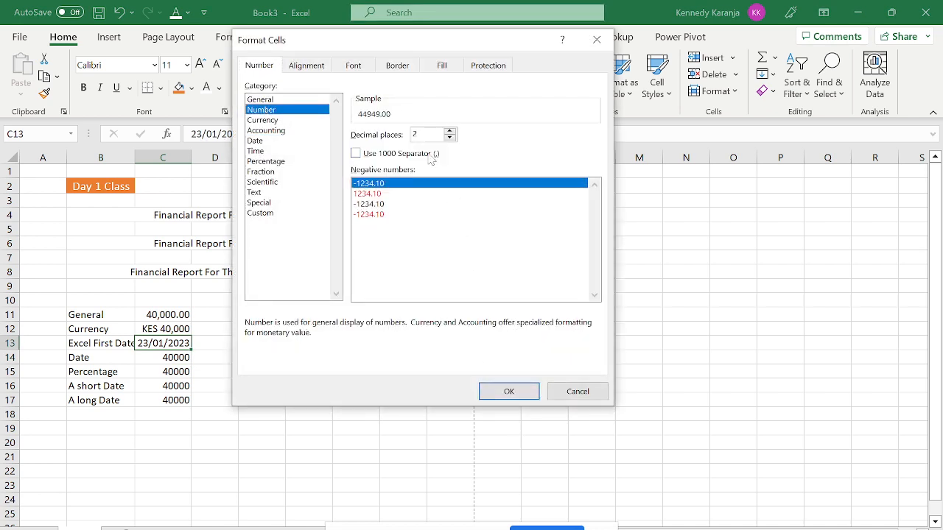
click(414, 134)
key(BackSpace)
text(0)
click(508, 391)
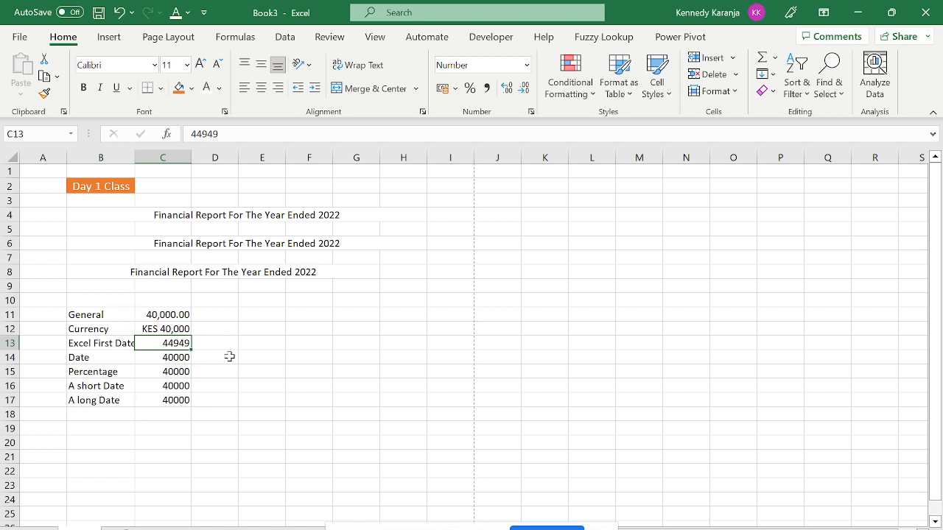
Format C13 with the 14 Mar 2012 date type so it reads 23 Jan 2023.
key(ctrl+1)
click(255, 141)
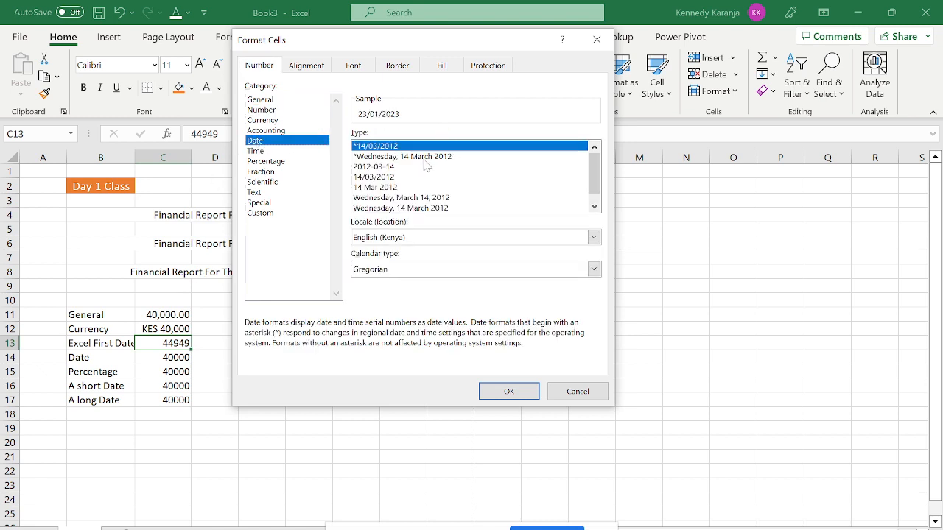
click(280, 151)
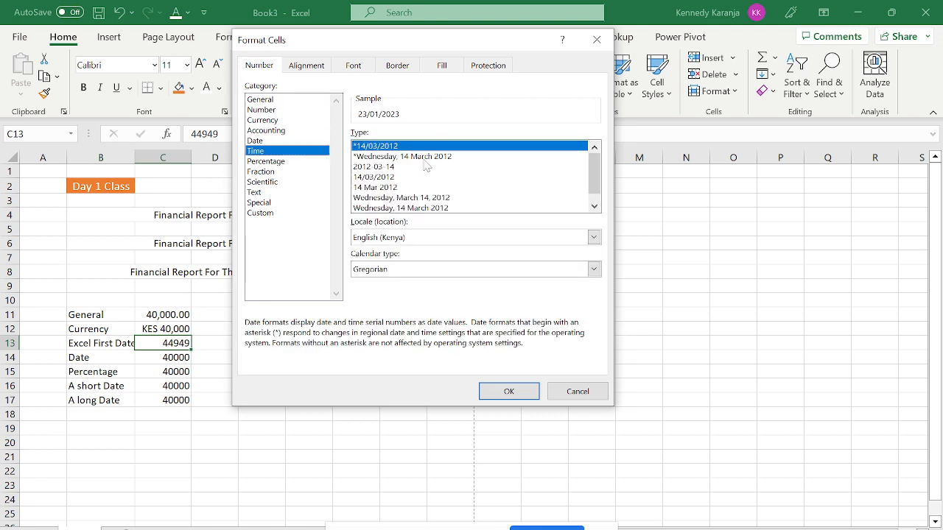
click(274, 141)
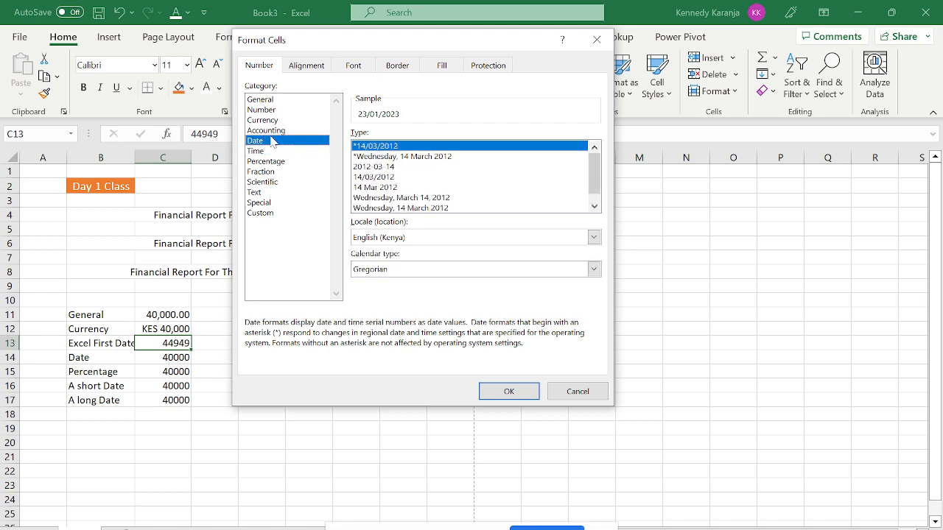
click(416, 157)
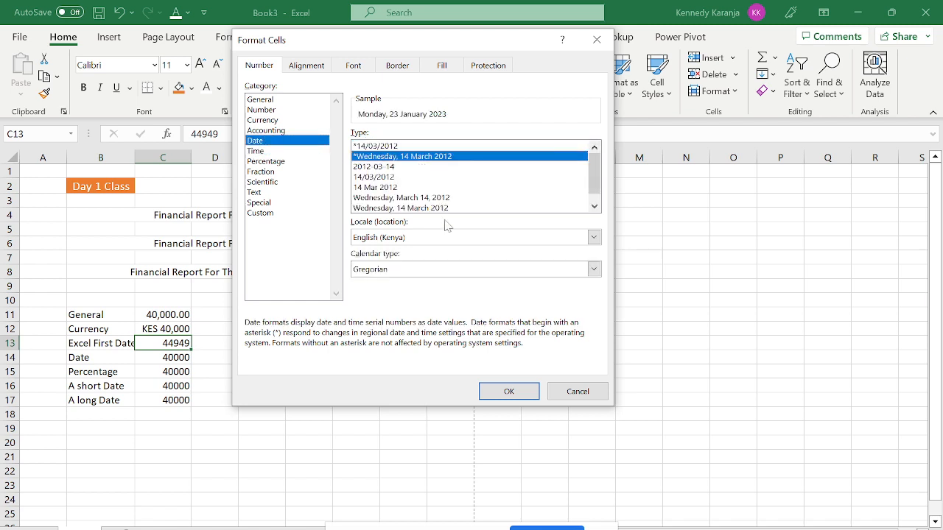
click(380, 167)
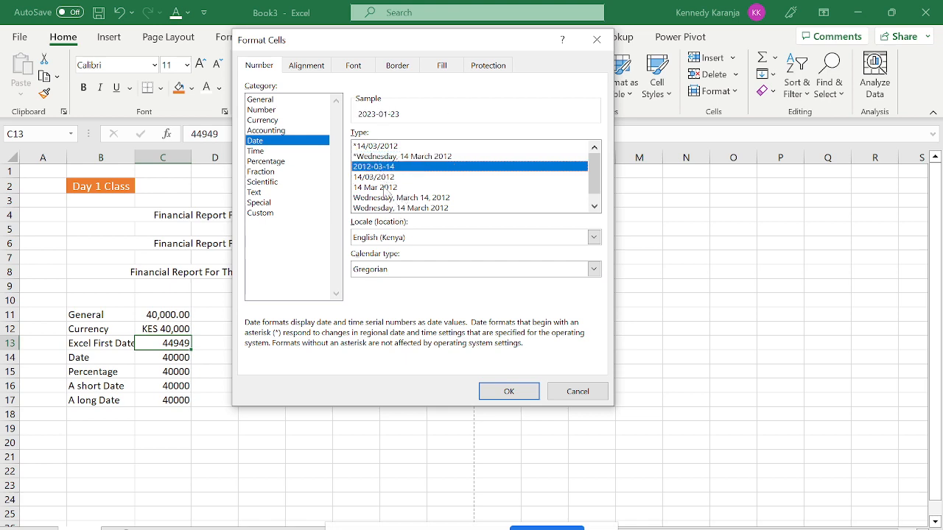
click(387, 187)
click(508, 391)
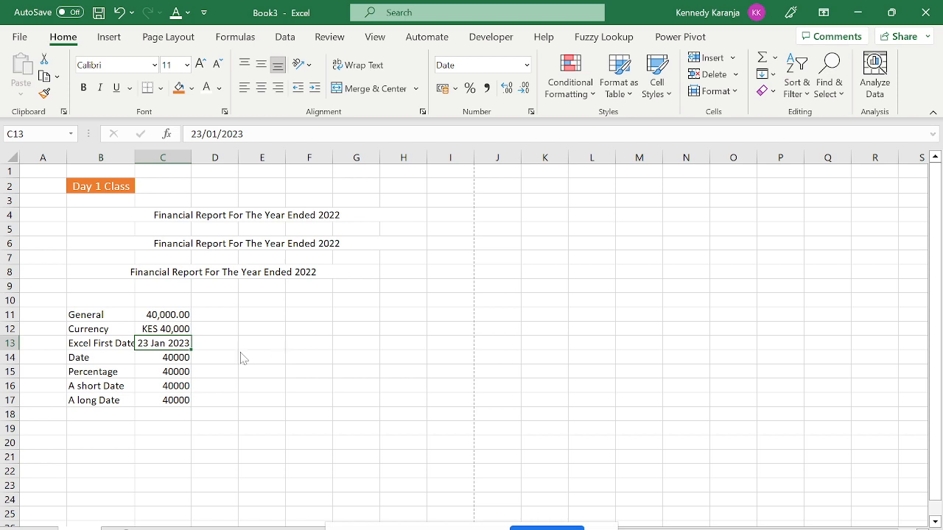
key(ctrl+1)
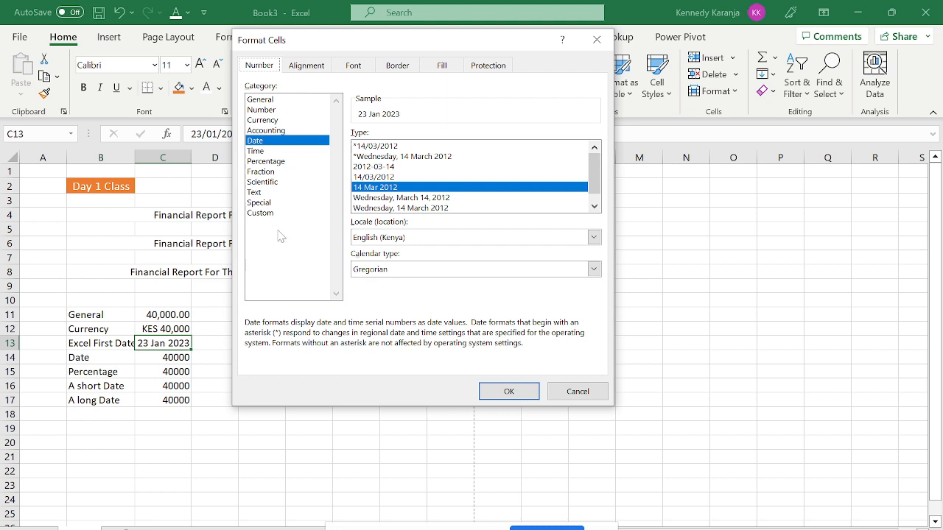
key(Return)
click(166, 358)
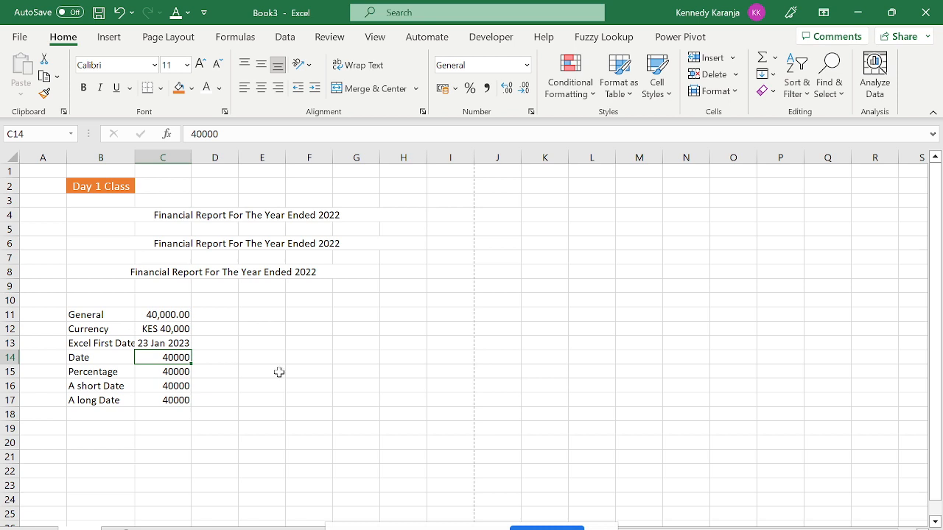
Format C14's 40000 in the long date style so it reads 6 July 2009.
key(ctrl+1)
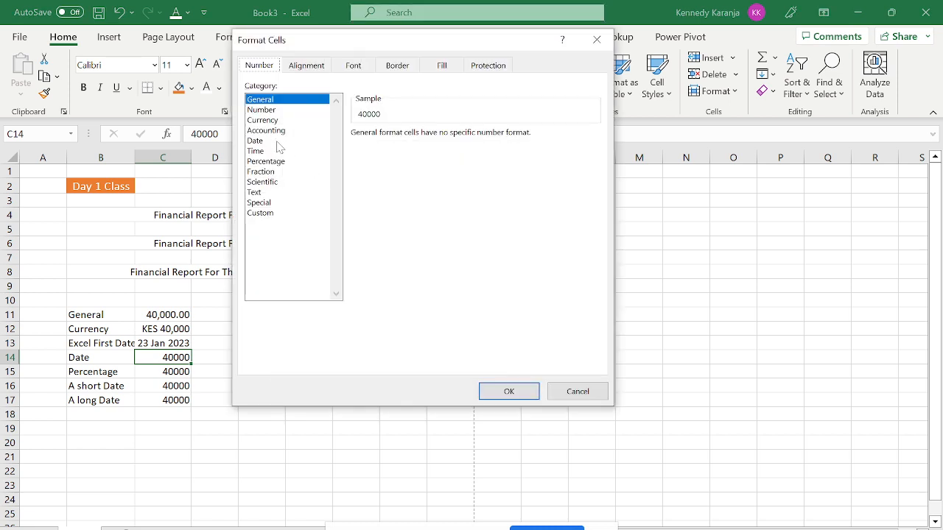
click(278, 141)
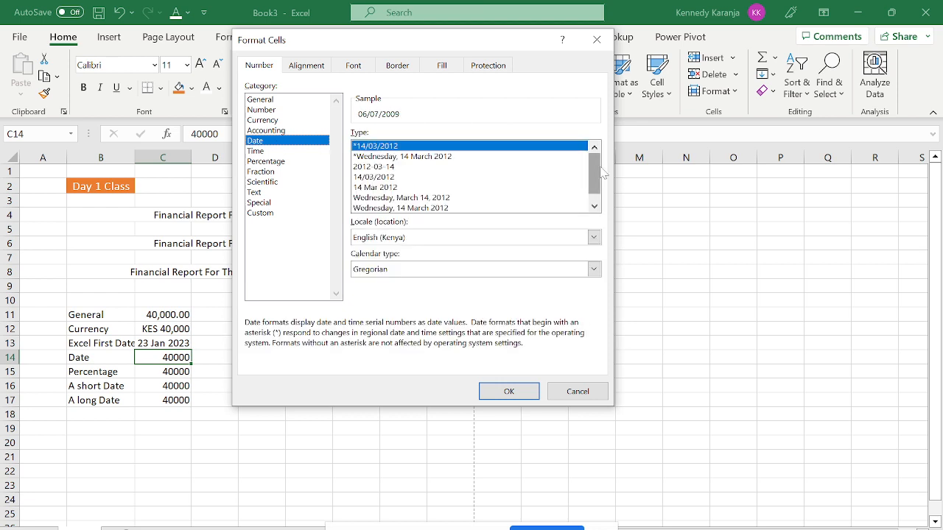
click(594, 205)
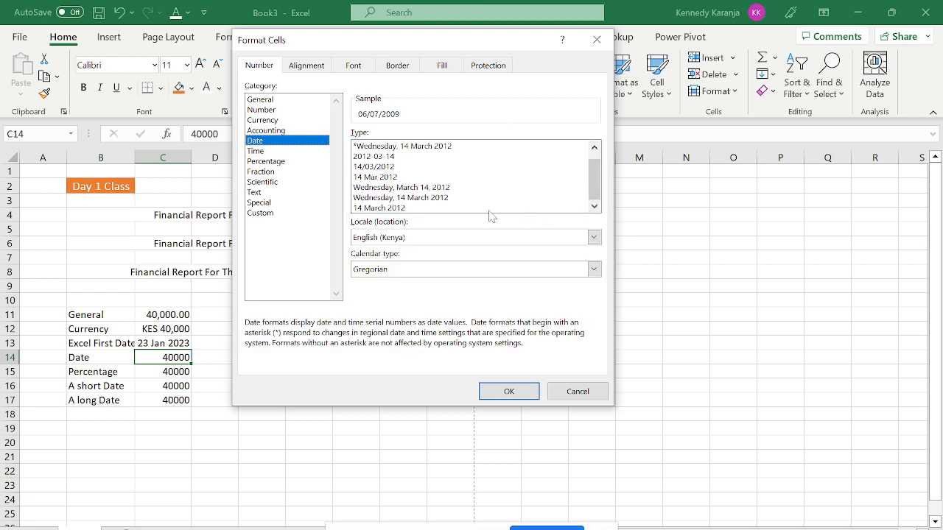
click(433, 208)
click(510, 391)
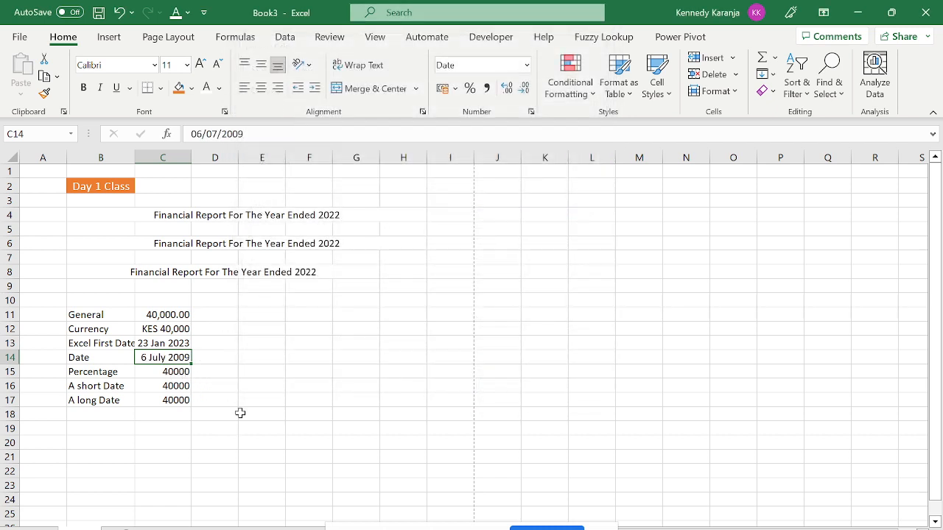
click(158, 374)
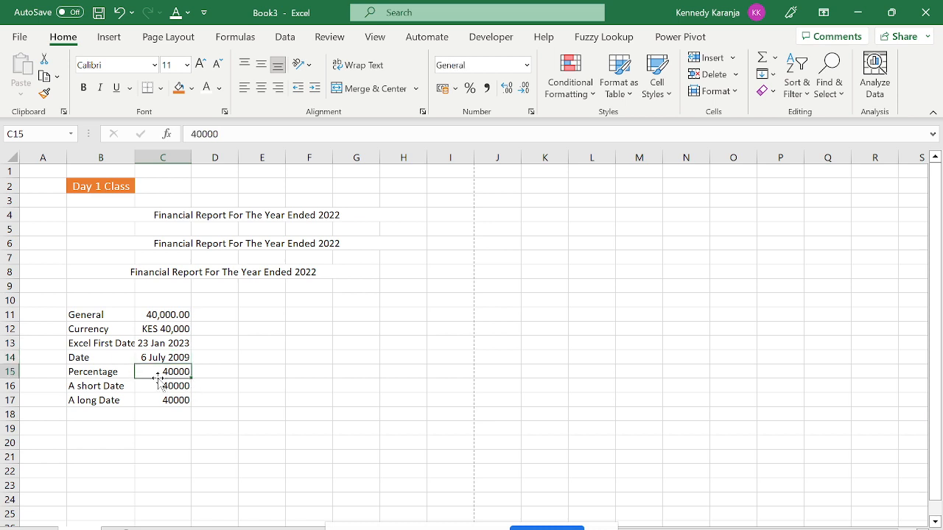
Enter =0.5 in C15 beside Percentage.
key(BackSpace)
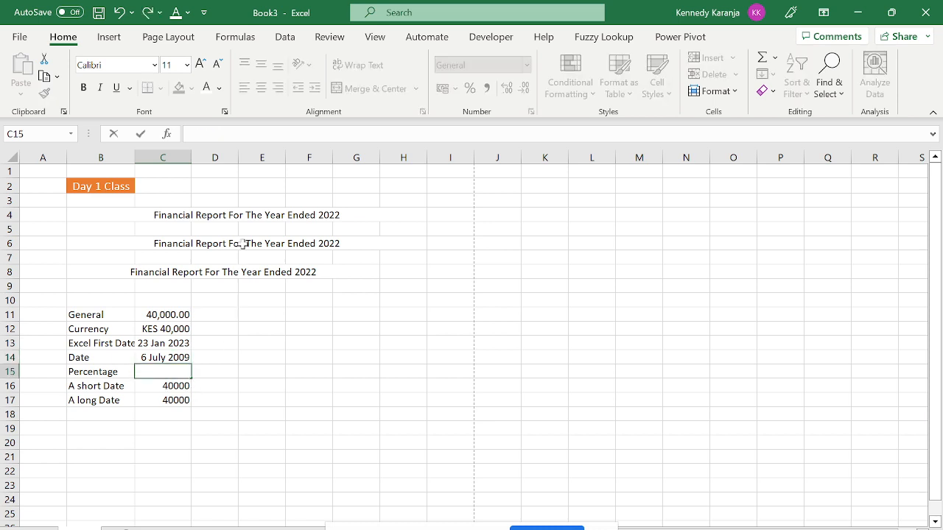
text(=0.5)
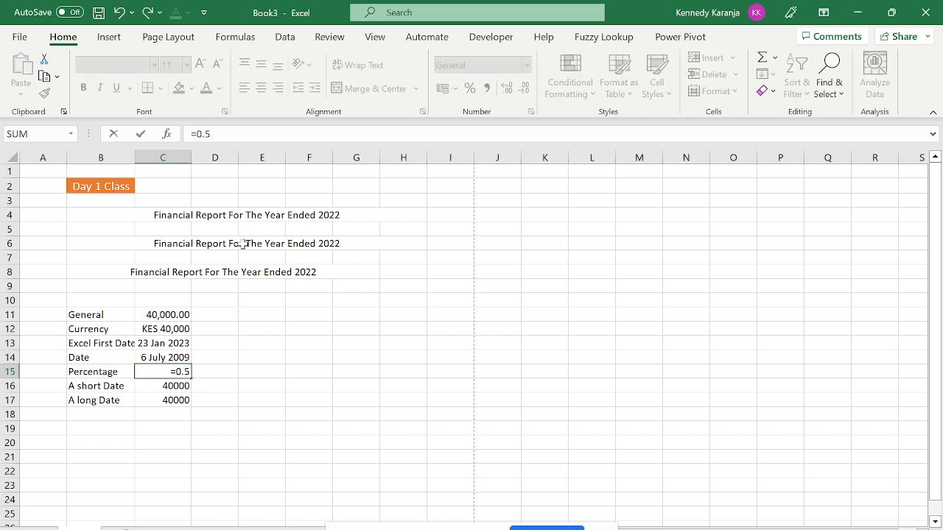
key(Return)
key(Up)
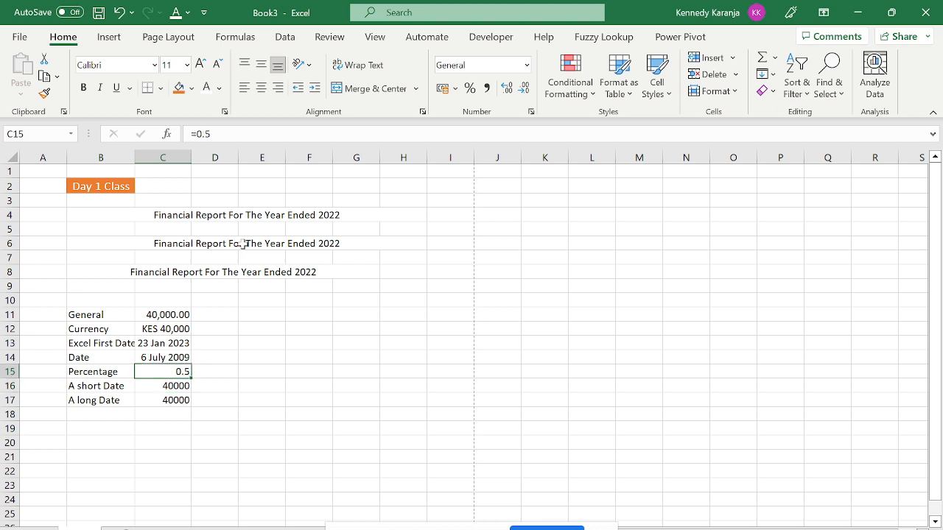
Format C15 as Percentage with 0 decimal places so it shows 50%.
key(ctrl+1)
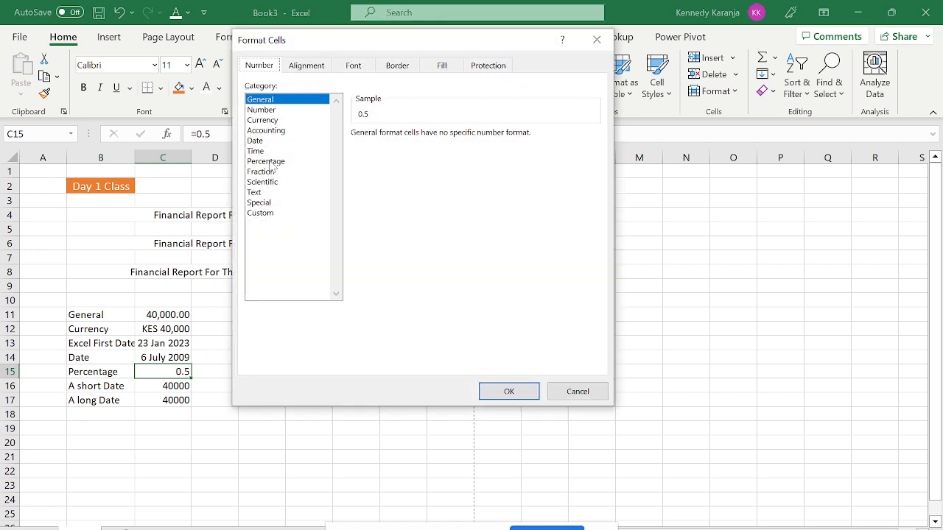
click(272, 161)
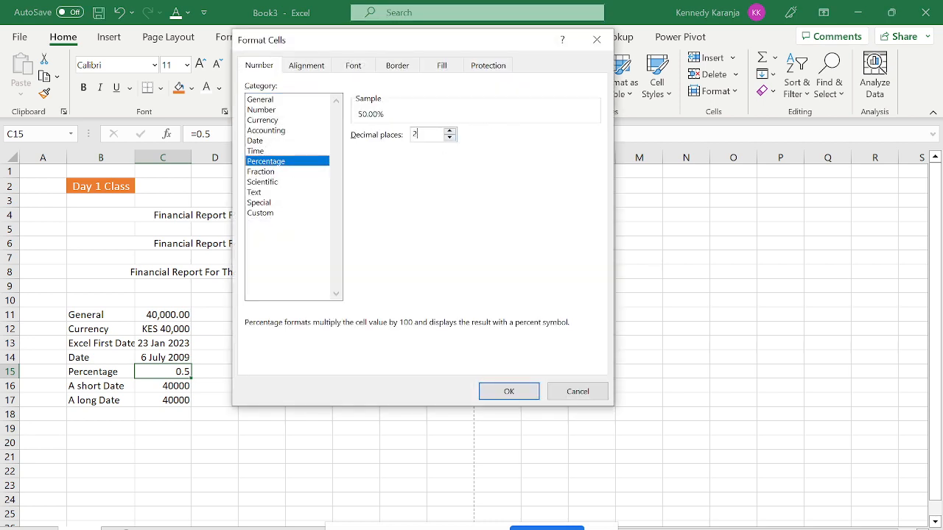
key(BackSpace)
text(0)
key(Return)
click(215, 402)
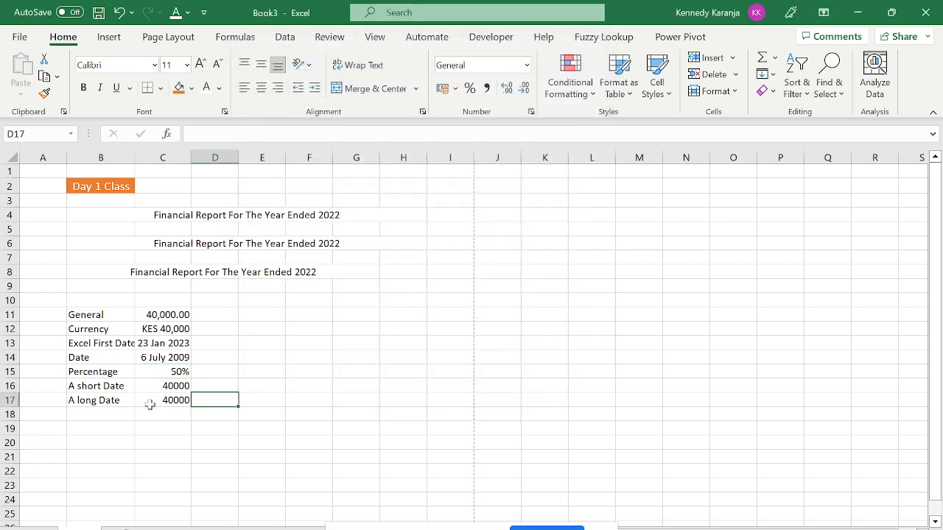
click(147, 388)
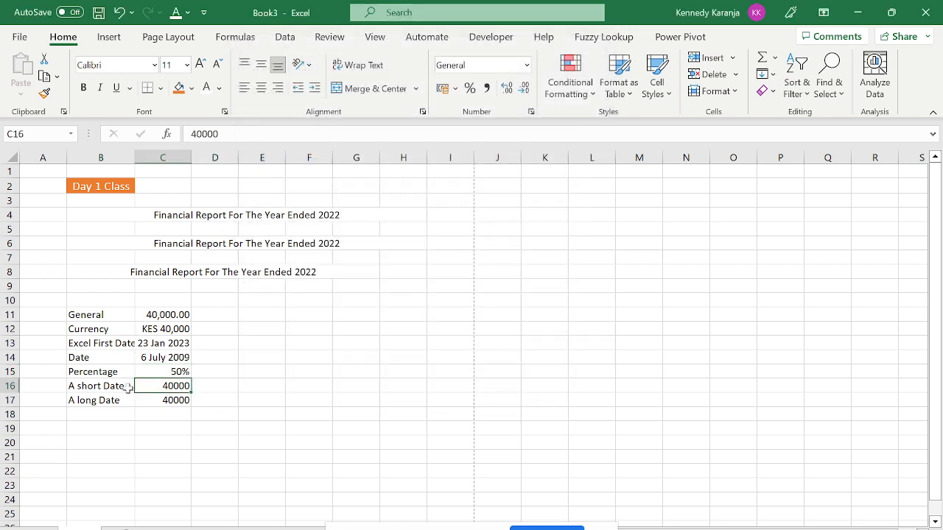
Clear B16:C17, deleting the A short Date and A long Date rows.
drag(107, 387, 153, 401)
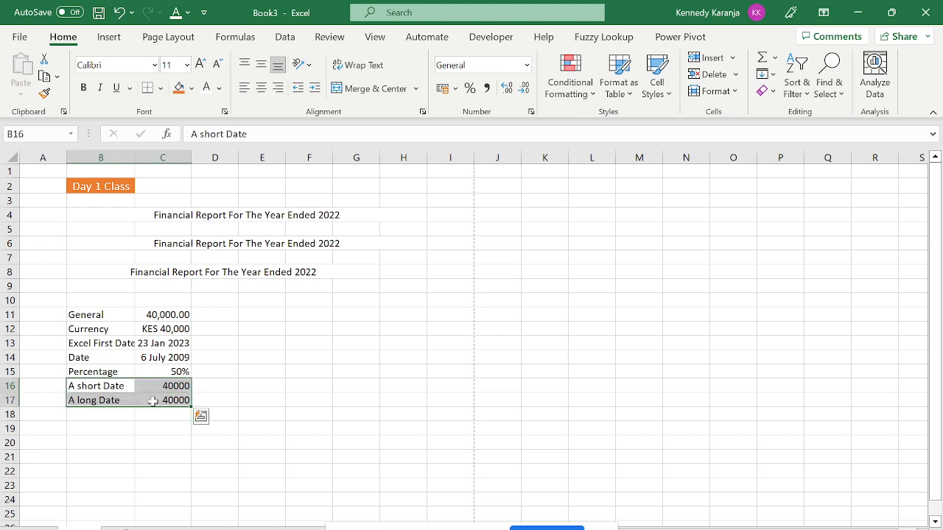
key(Delete)
key(Up)
key(Up)
key(Up)
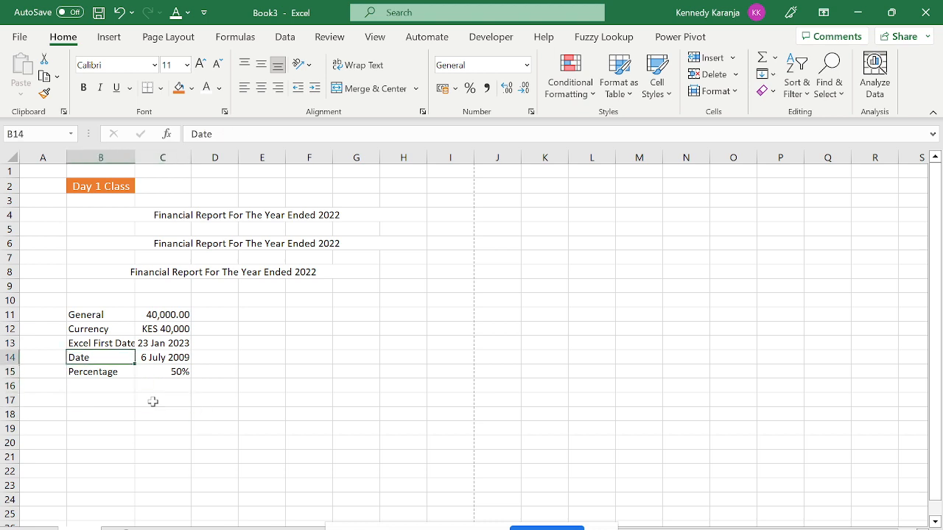
key(Right)
key(Down)
key(Down)
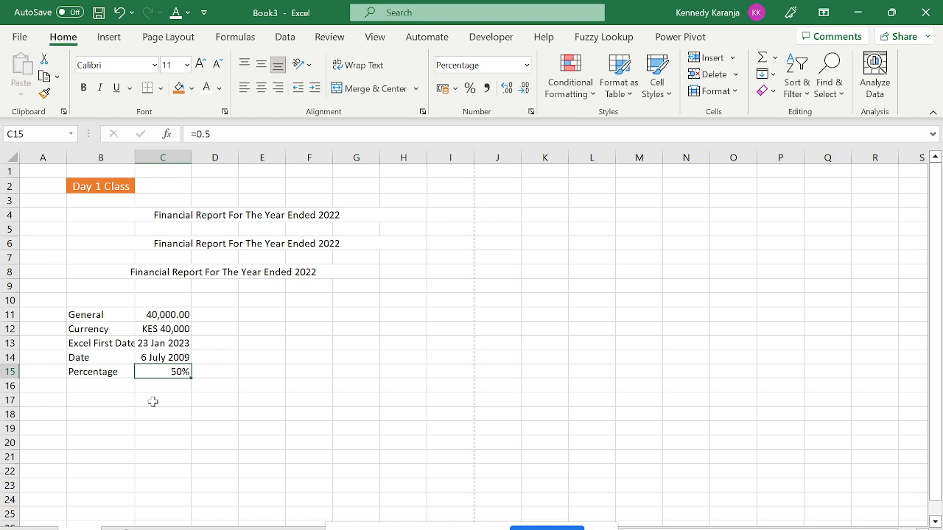
key(ctrl+1)
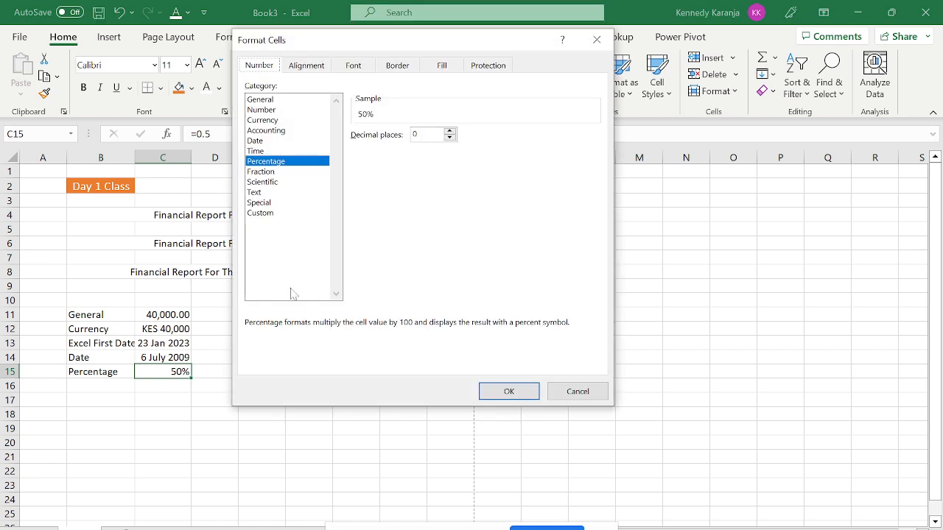
click(260, 213)
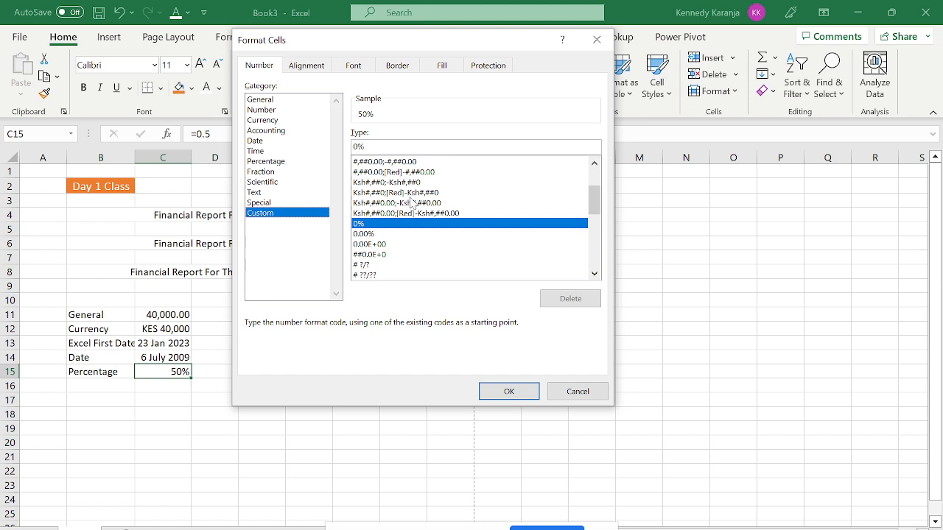
key(Return)
key(Return)
key(Up)
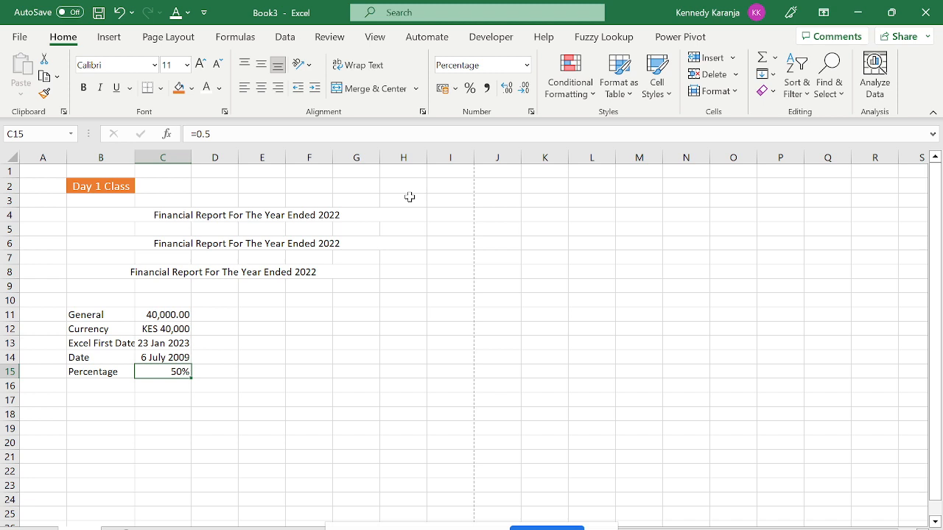
key(Up)
key(Up)
key(Up)
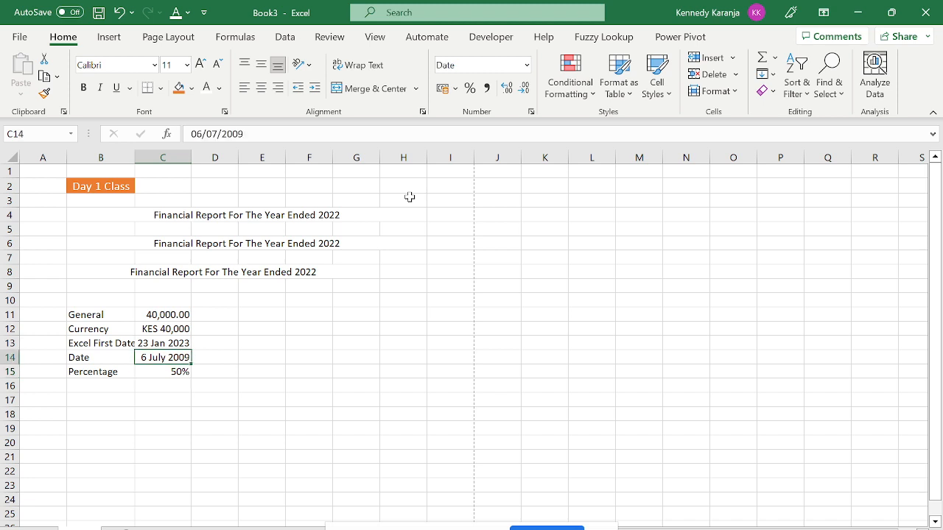
key(Down)
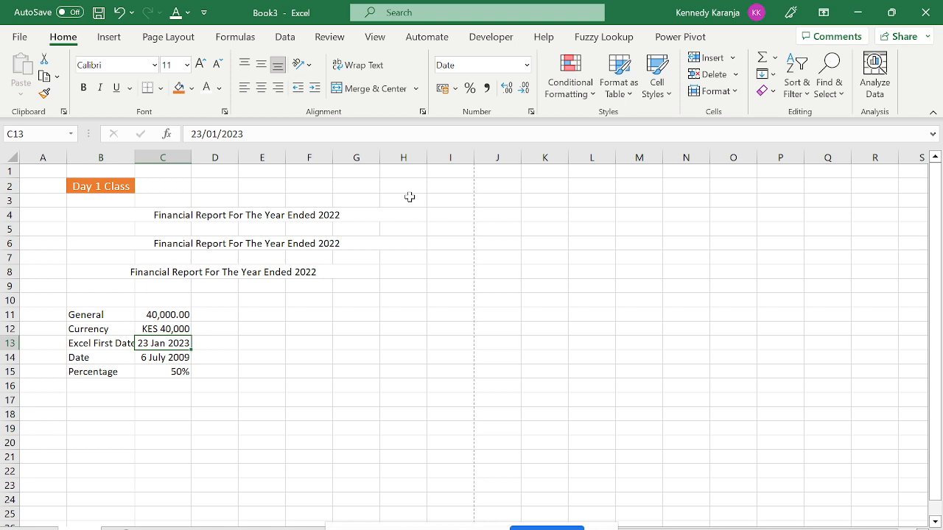
key(Up)
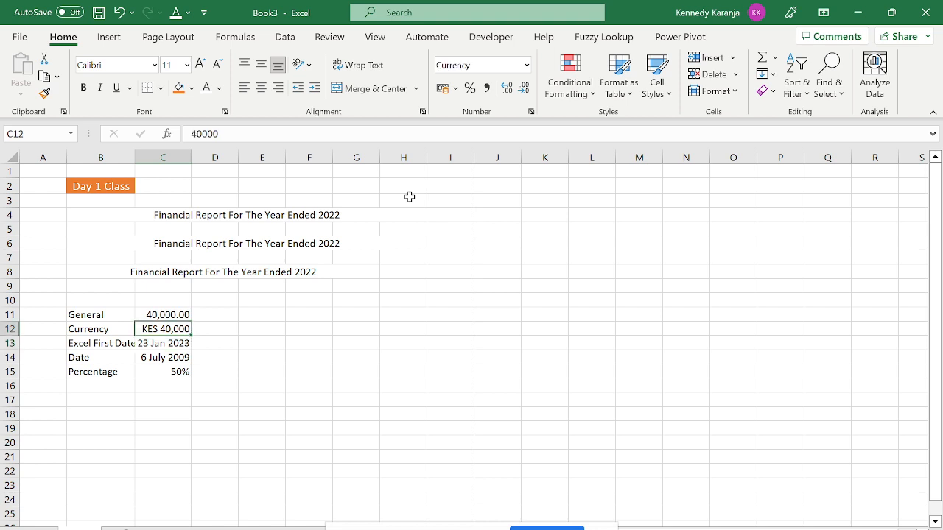
key(Right)
Enter =C12*2 in D12 so it shows KES 80,000.
text(=)
key(Left)
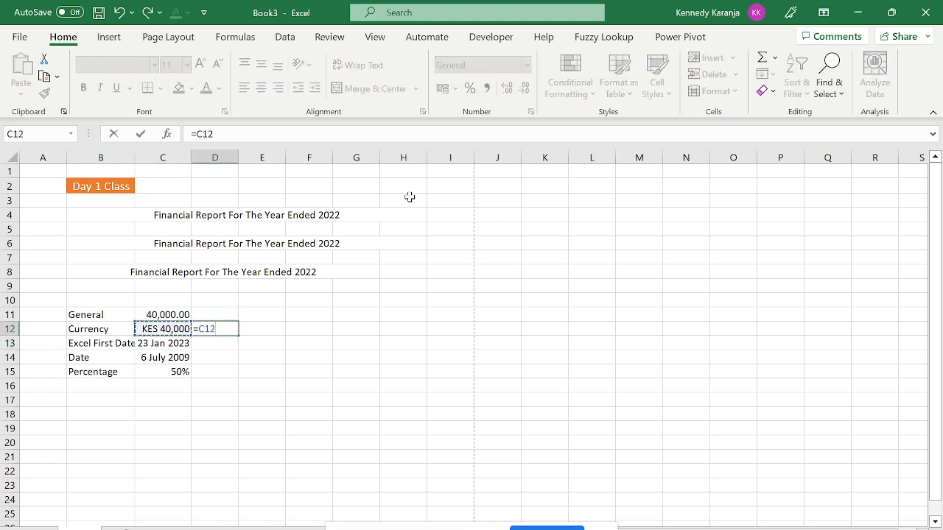
text(*2)
key(Return)
key(Up)
Type Kes 20000 in E12 and enter =E12*2 in F12, producing #VALUE!
key(Right)
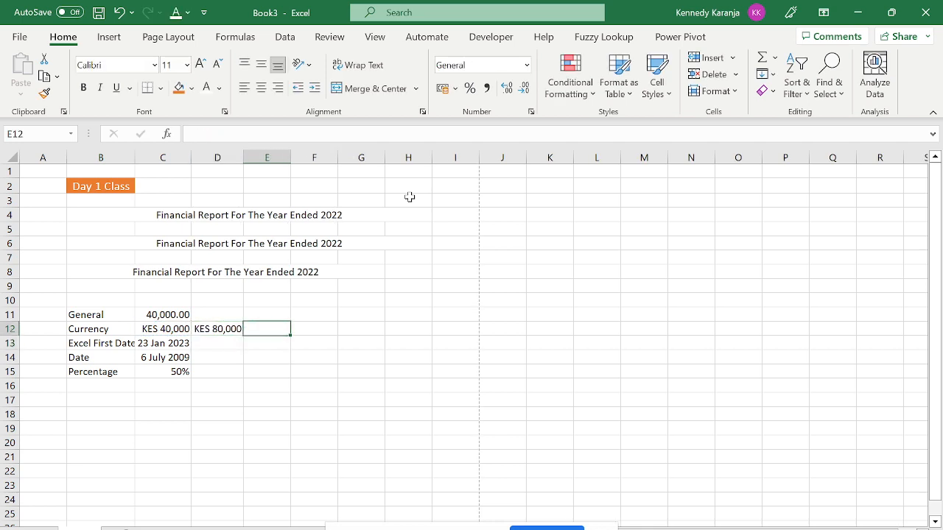
text(Kes)
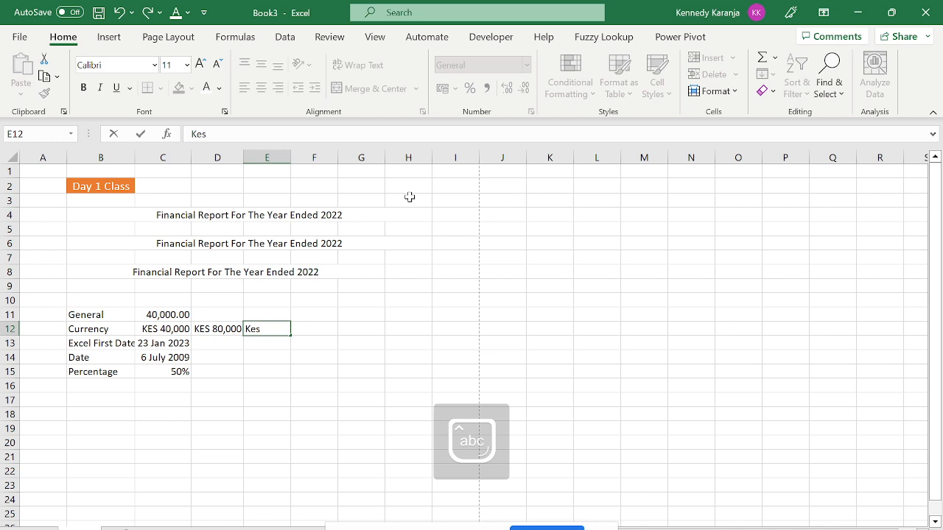
text( 20000)
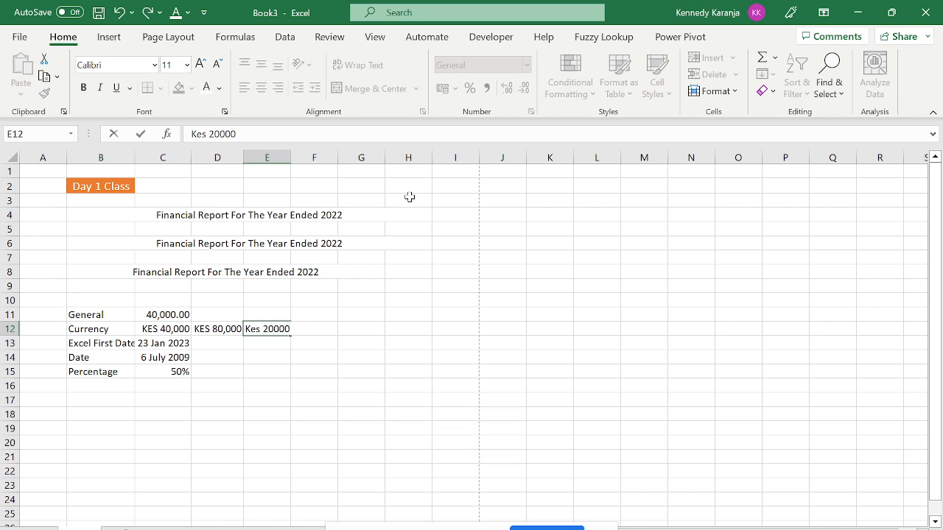
key(Return)
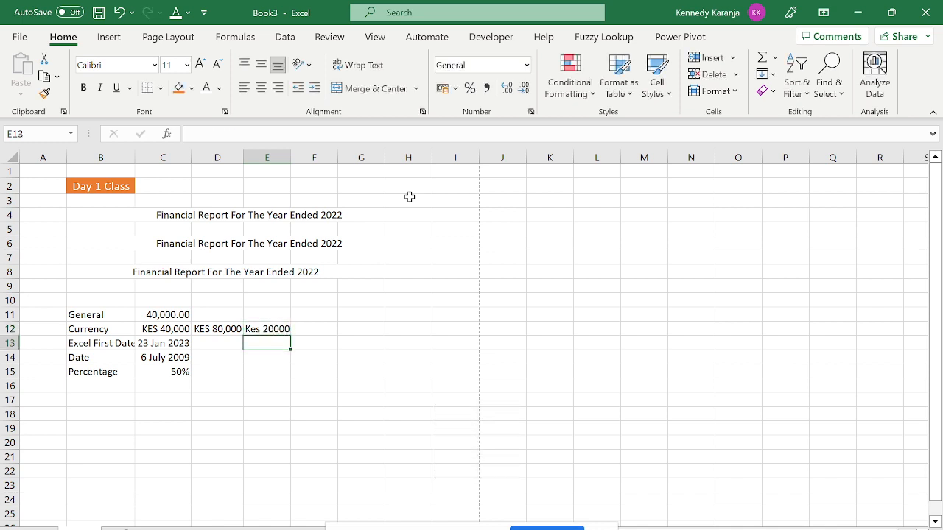
key(Up)
key(Right)
text(=)
key(Left)
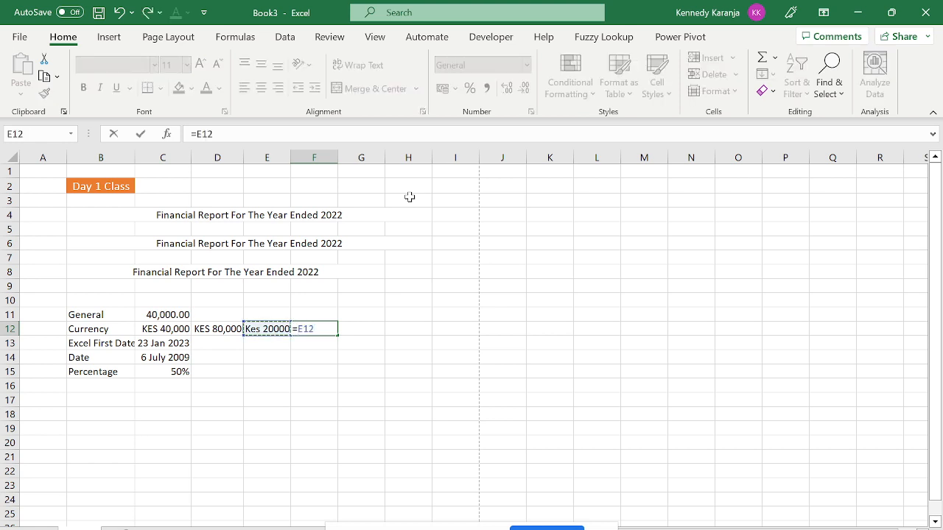
text(*2)
key(Return)
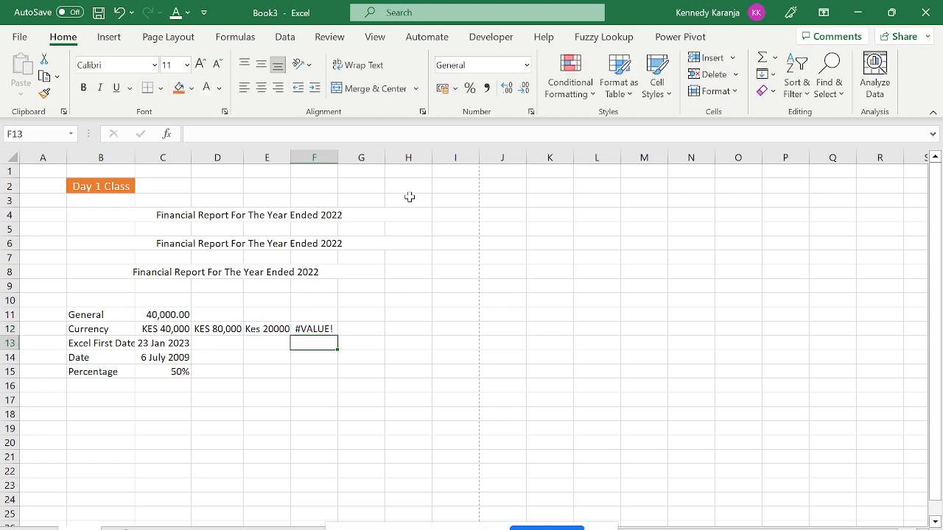
click(314, 327)
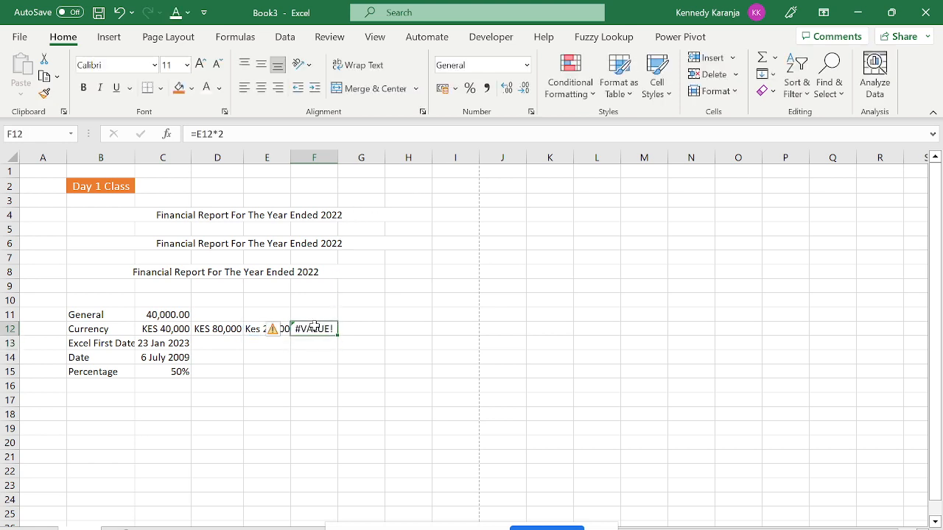
click(254, 329)
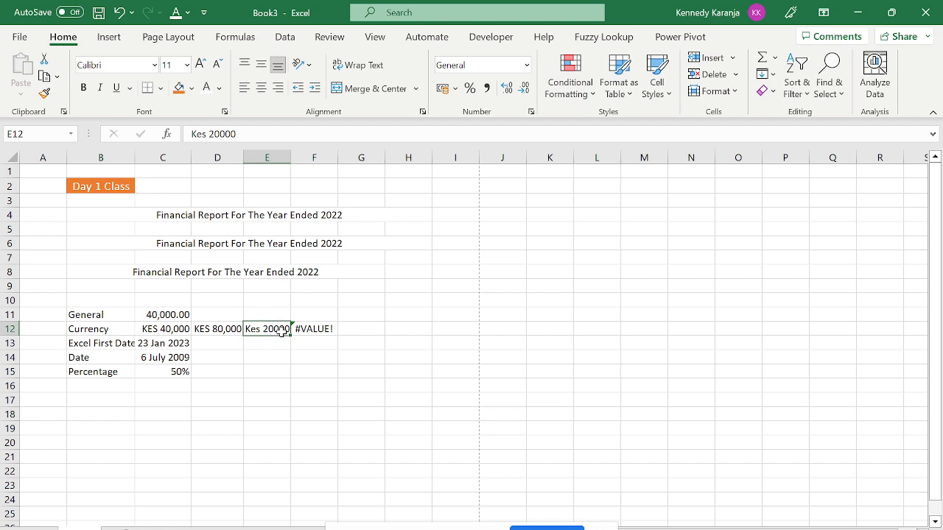
Inspect the custom number format code behind C12's KES 40,000.
click(175, 329)
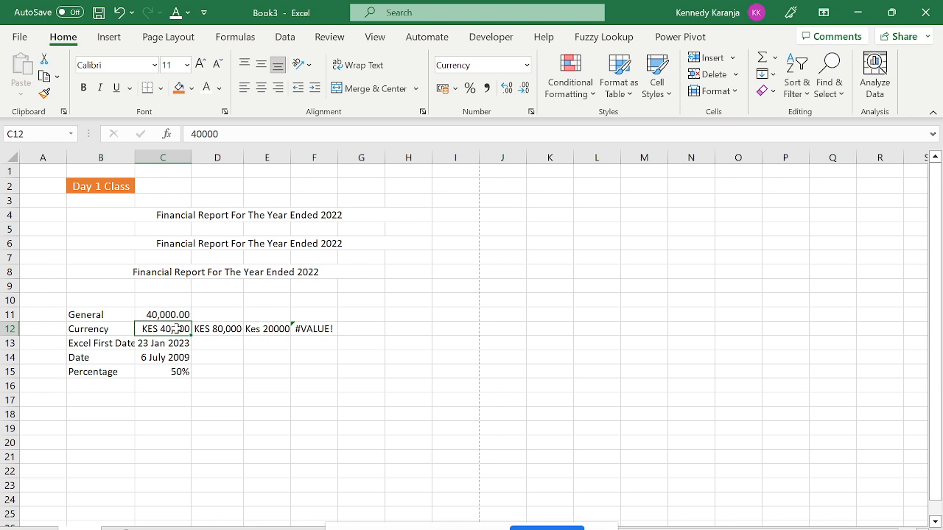
key(ctrl+1)
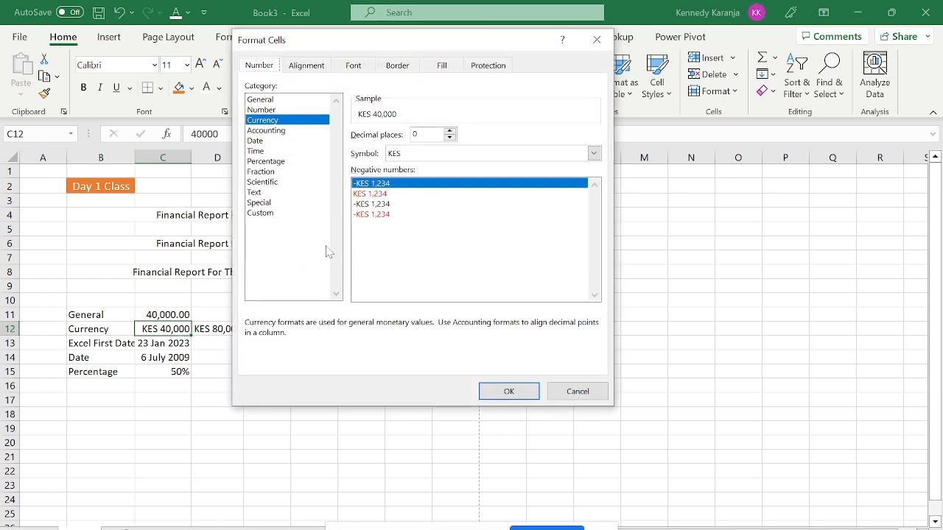
click(251, 213)
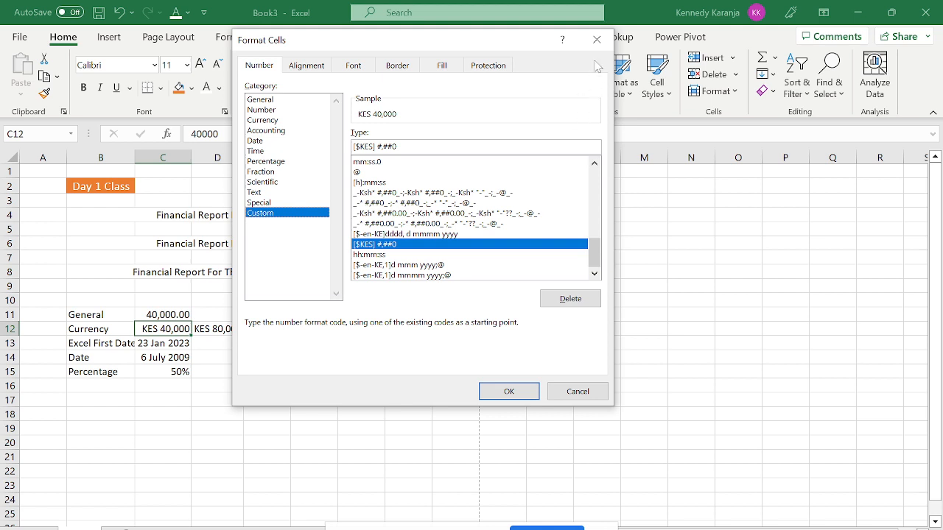
click(597, 39)
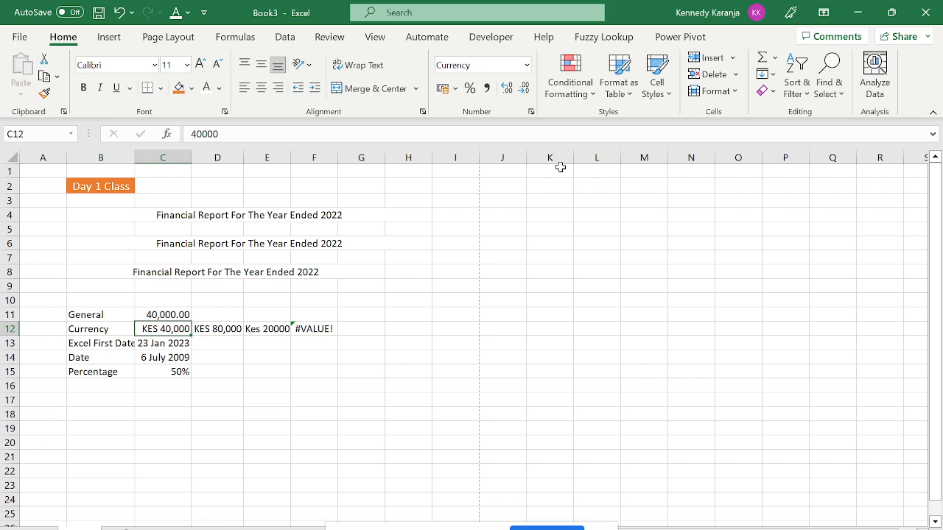
Select D12:F12 and delete the KES 80,000, Kes 20000 and #VALUE! entries.
click(225, 333)
key(Right)
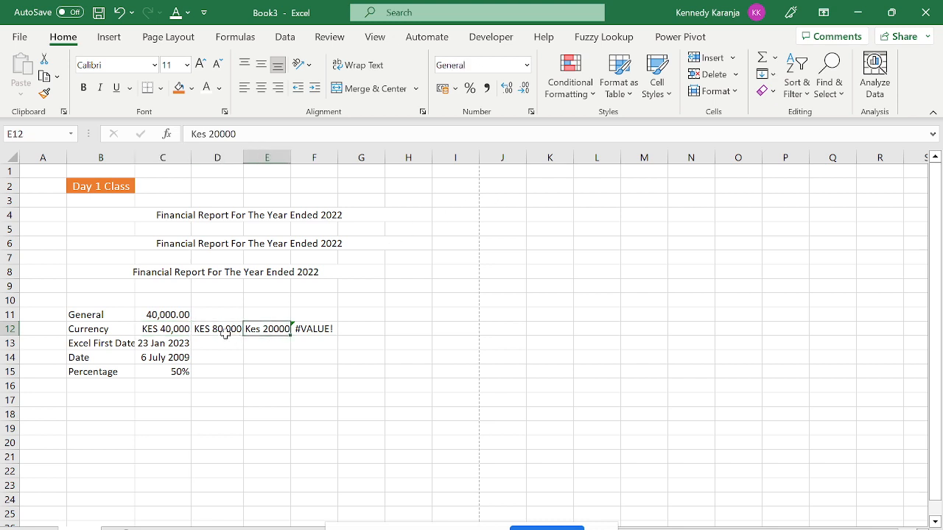
key(Right)
key(Left)
key(Left)
key(shift+Right)
key(shift+Right)
key(Delete)
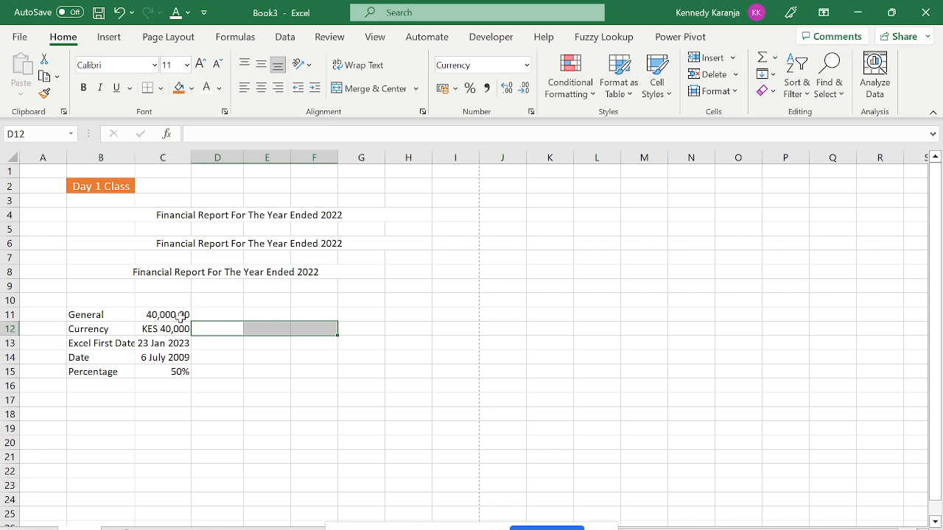
Set C13 to the Number category with 0 decimal places, showing 44949.
click(159, 345)
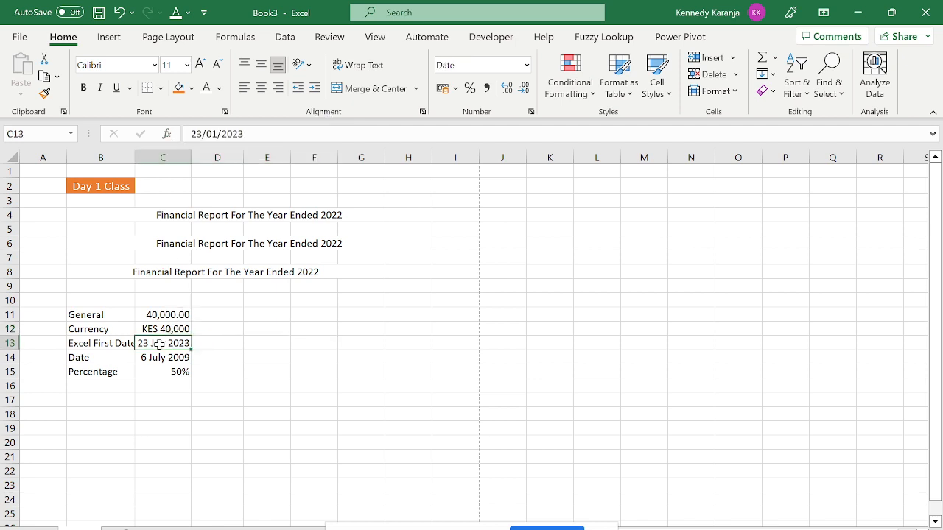
key(ctrl+1)
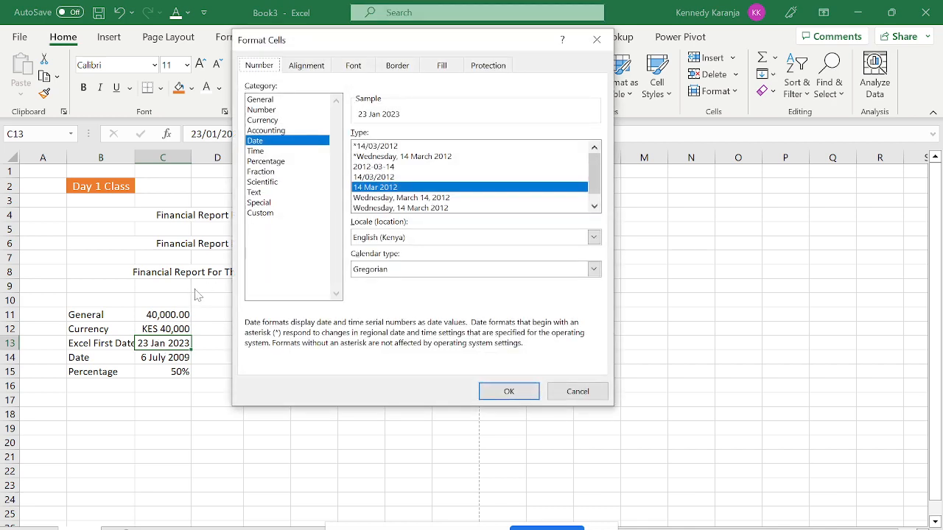
key(Escape)
key(ctrl+1)
click(269, 109)
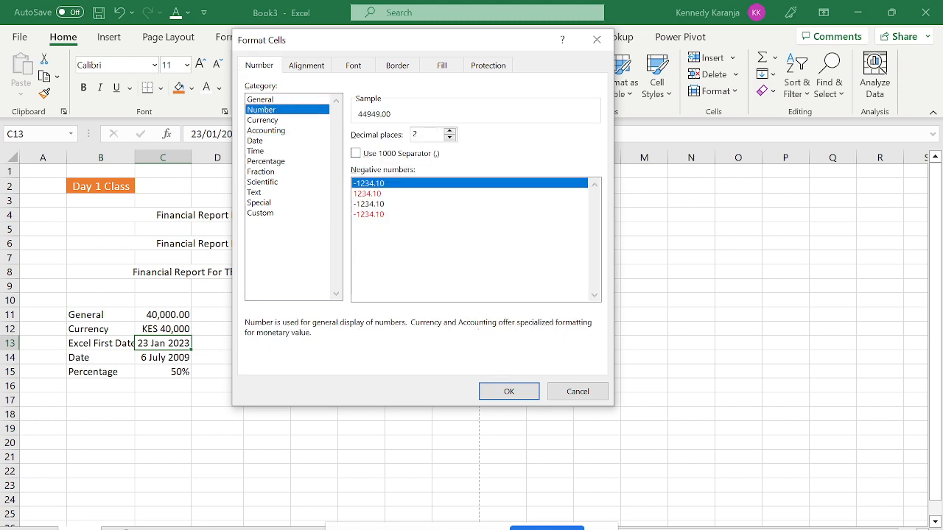
click(415, 134)
key(BackSpace)
click(508, 393)
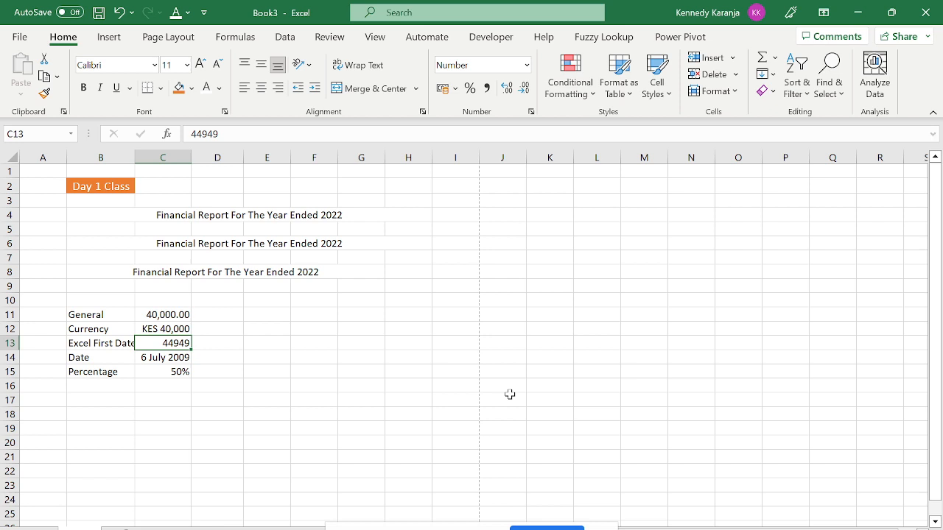
key(ctrl+1)
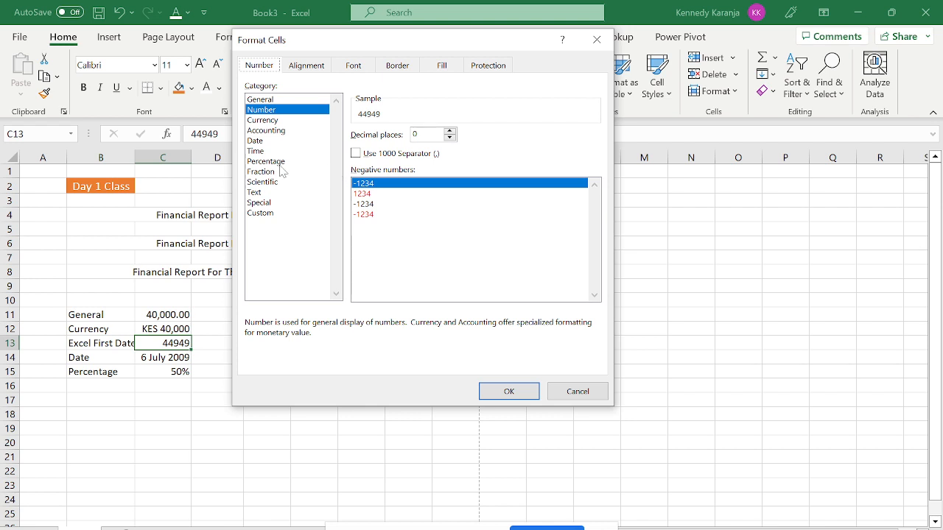
Apply the Date category to C13 so 44949 displays as 23/01/2023.
click(262, 142)
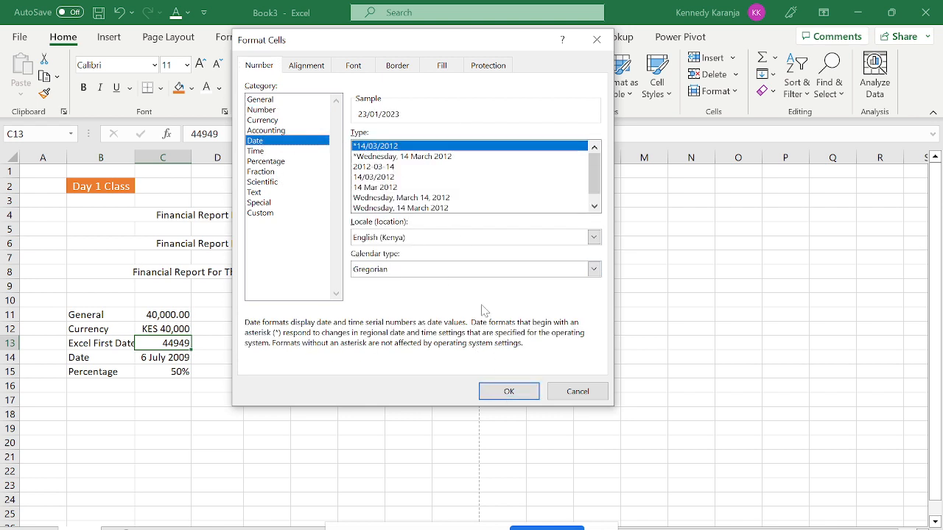
key(Escape)
key(ctrl+1)
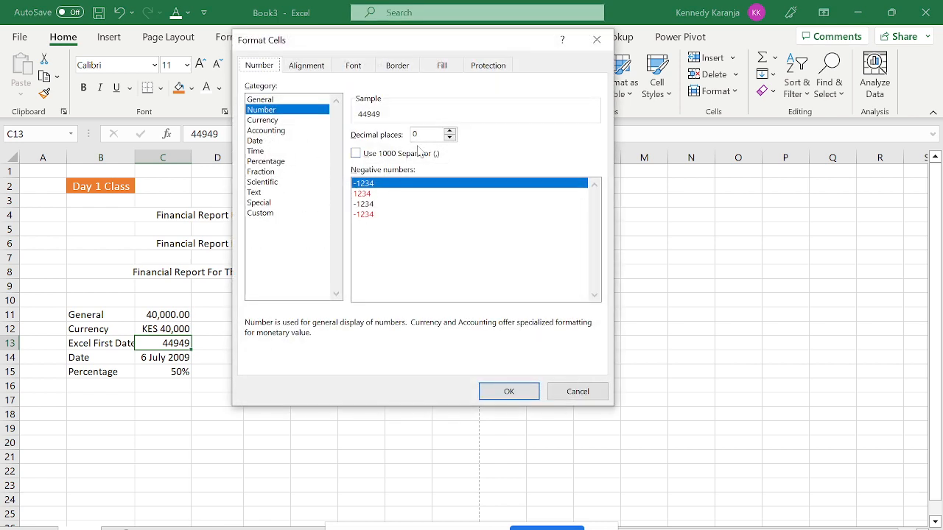
click(267, 142)
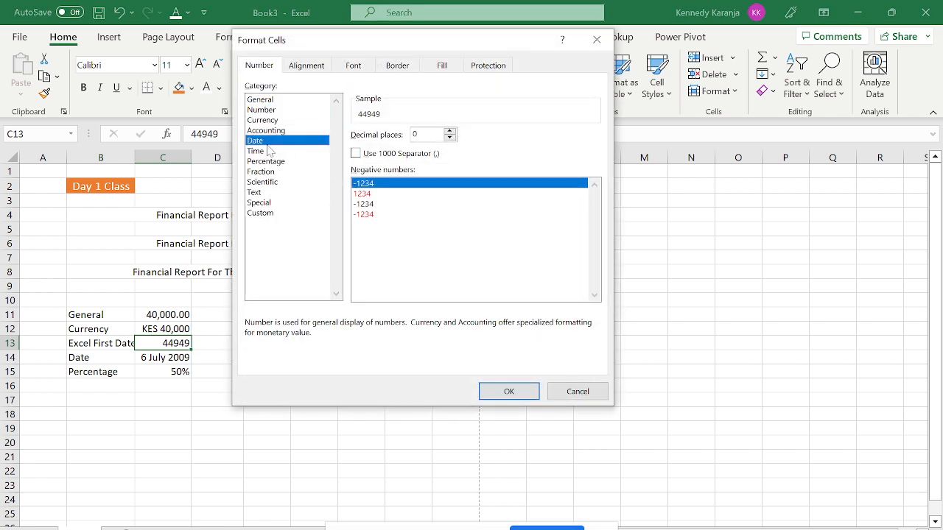
click(508, 391)
click(360, 391)
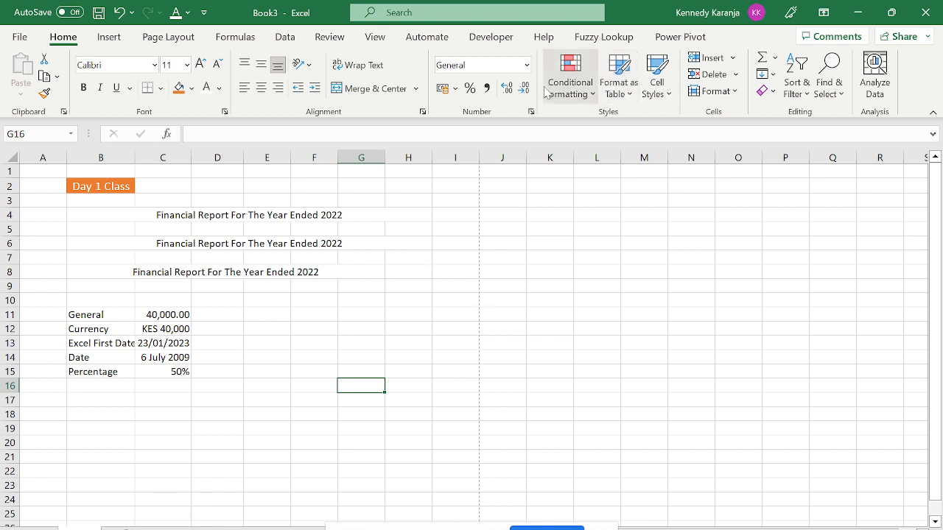
Open the Home tab's Conditional Formatting dropdown to view rule types, then dismiss it.
click(581, 89)
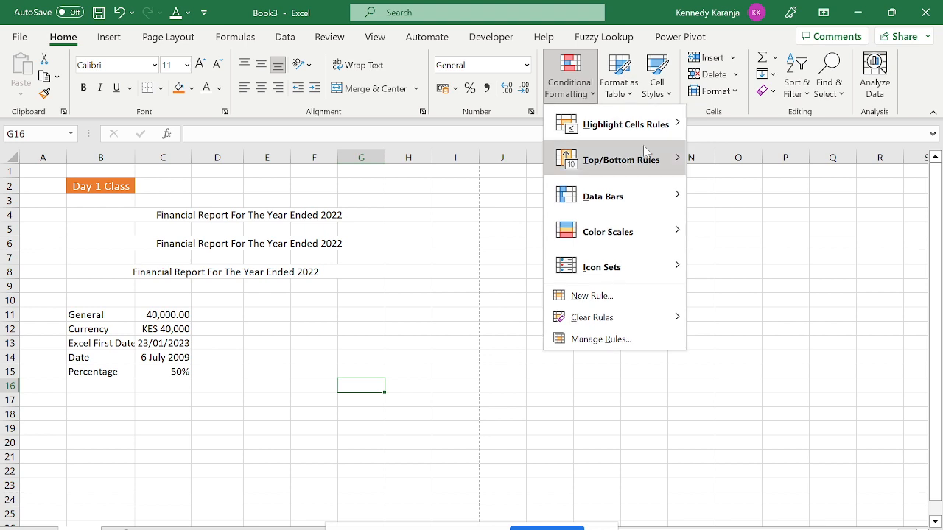
mouse_move(666, 137)
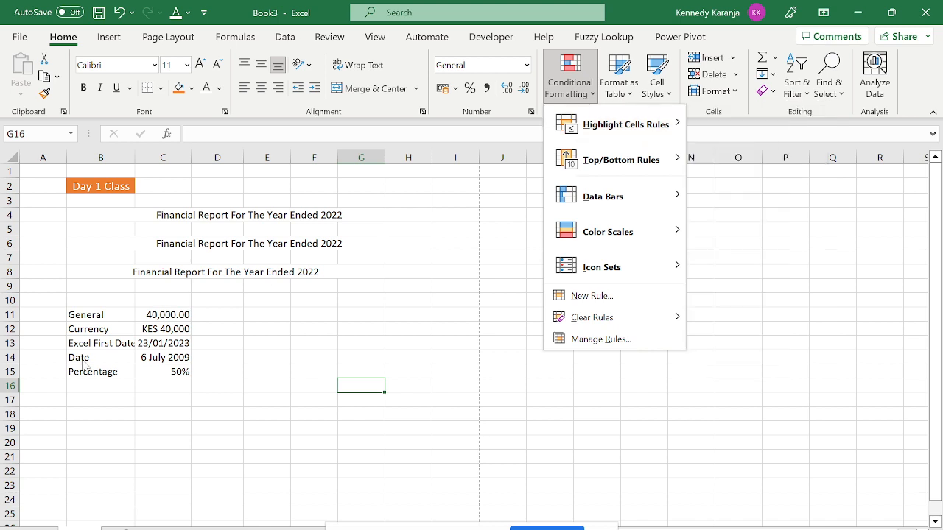
click(46, 410)
Enter the scores 100, 50, 60, 70 and 80 across B18:F18.
click(100, 415)
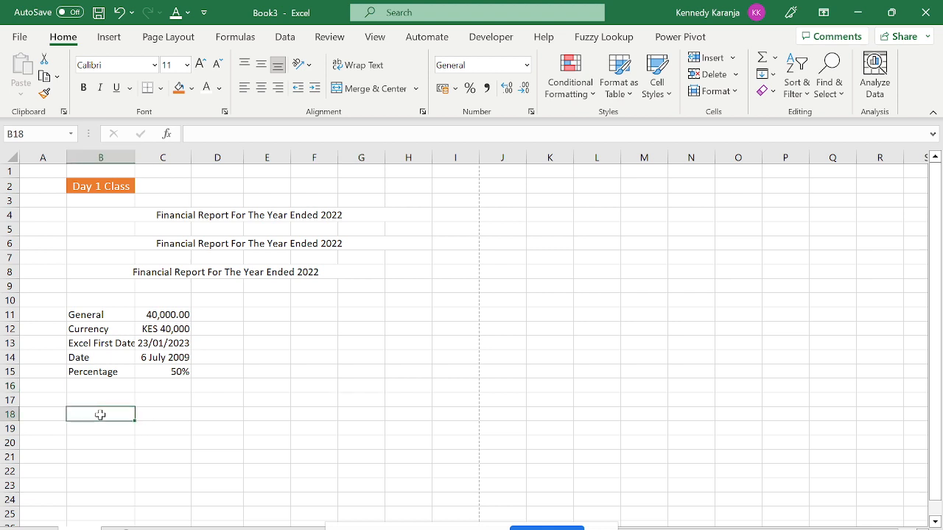
key(Right)
key(Left)
text(100)
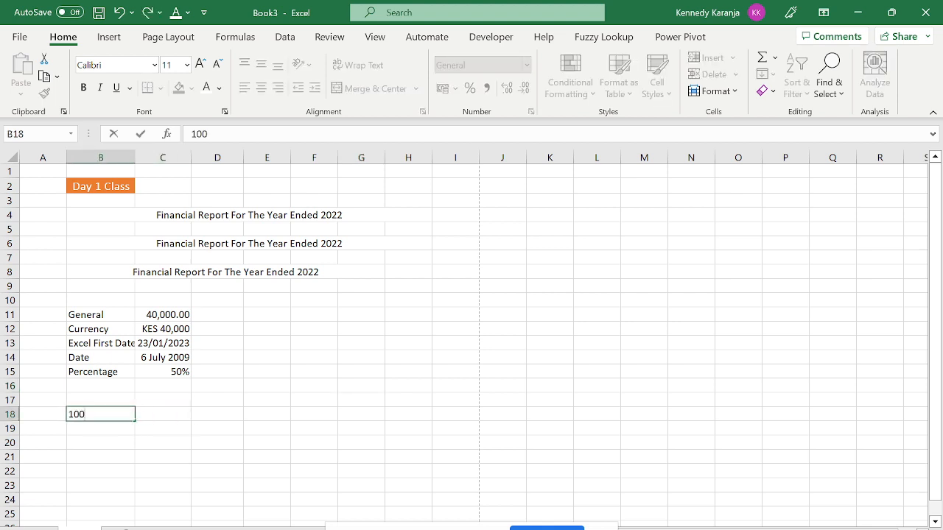
key(Tab)
text(50)
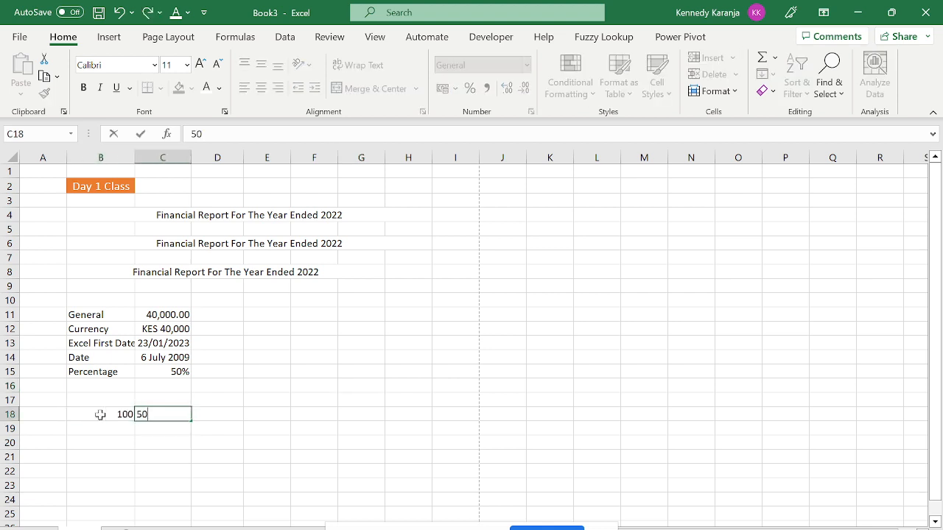
key(Tab)
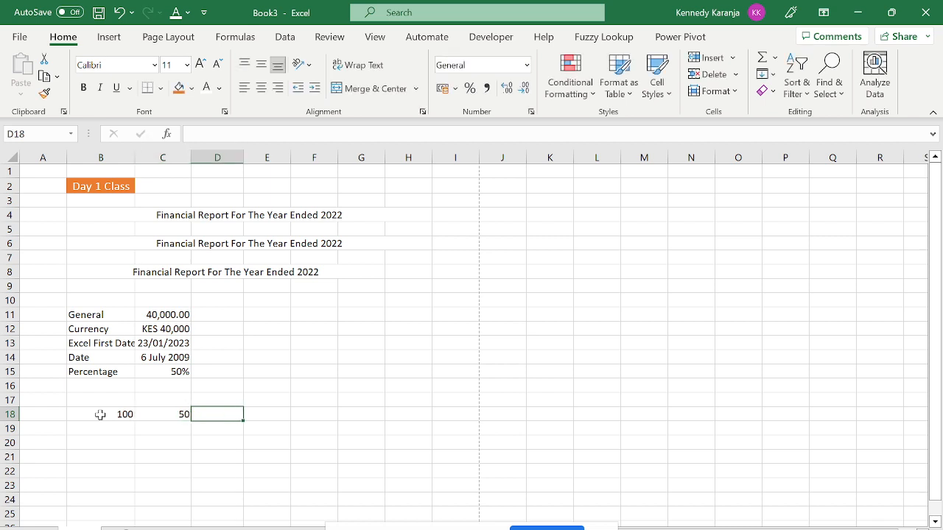
text(60)
key(Tab)
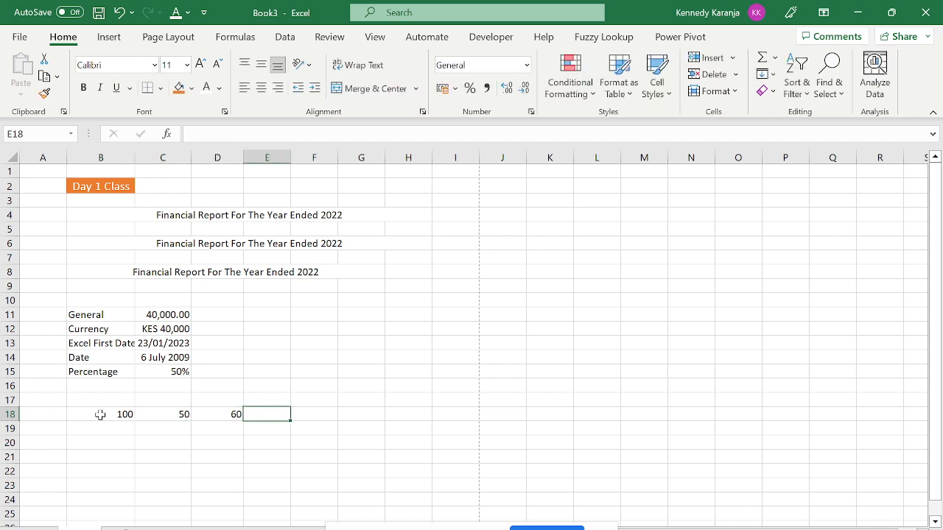
text(70)
key(Tab)
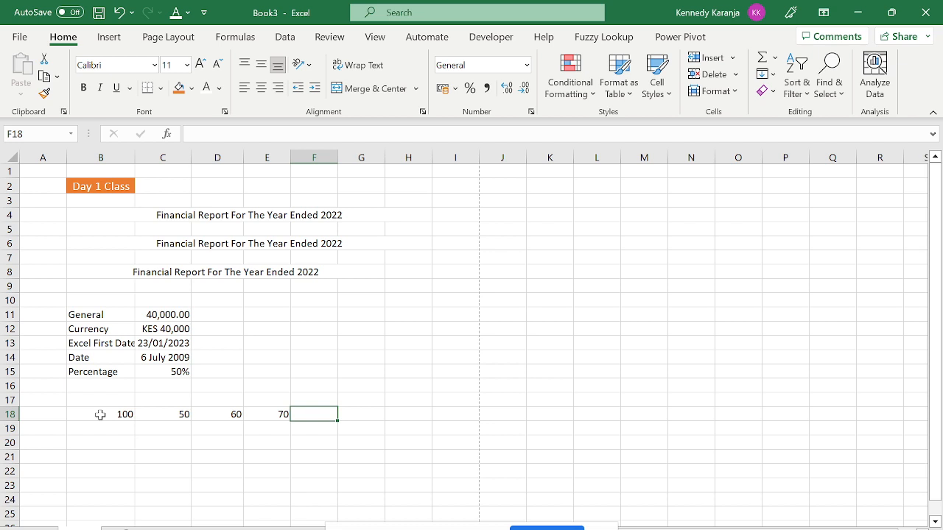
text(80)
key(Left)
key(Left)
key(Left)
key(Left)
Label the row 'Student A' in B17.
key(Up)
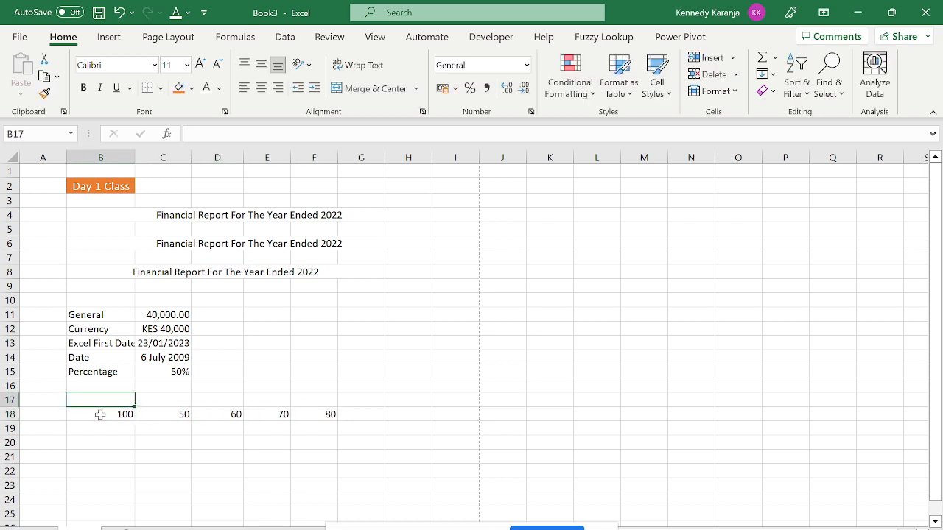
text(As)
key(BackSpace)
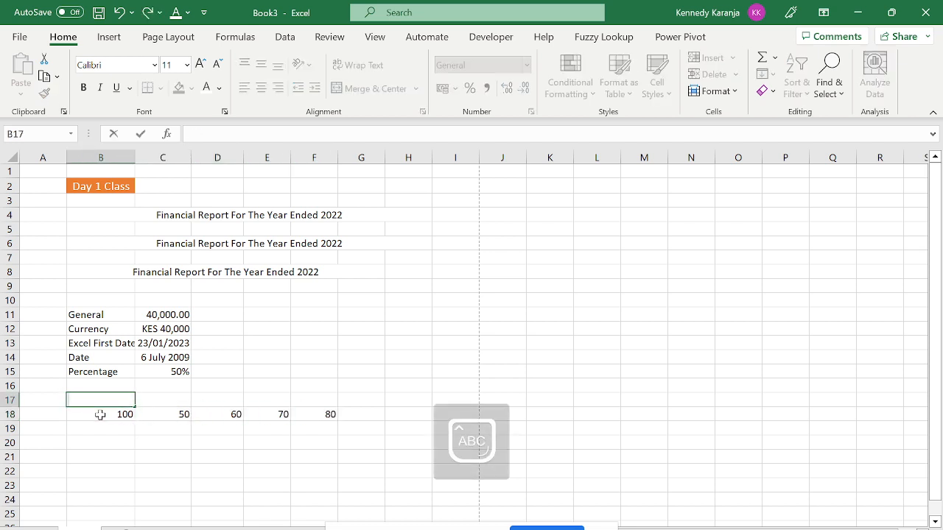
text(Stude)
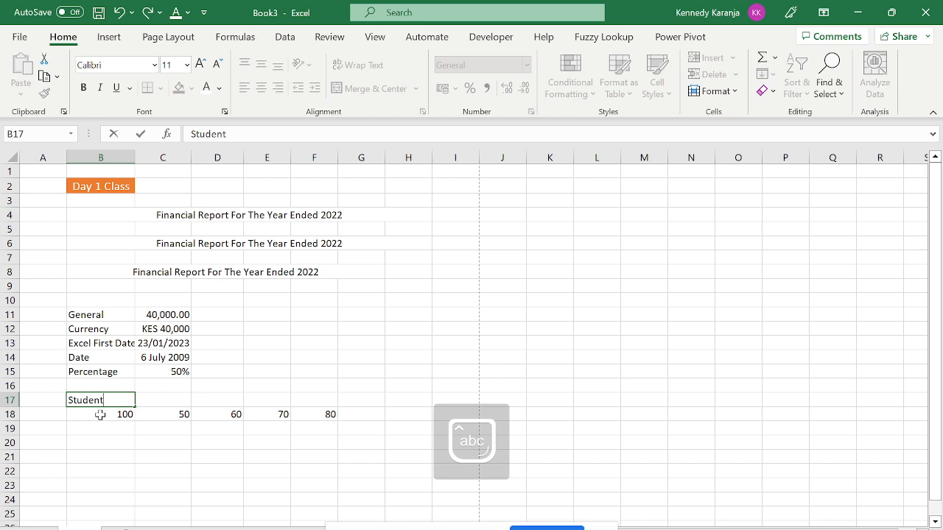
text(nt A)
key(Return)
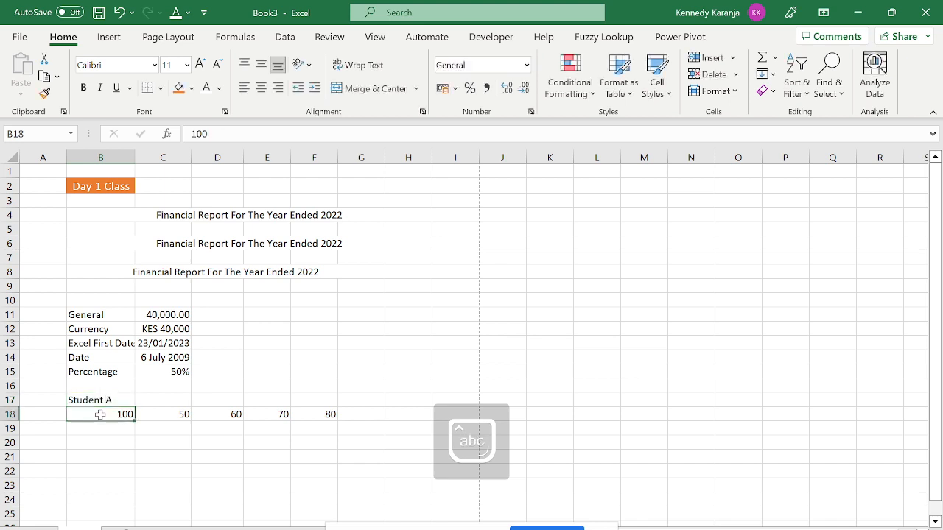
click(118, 400)
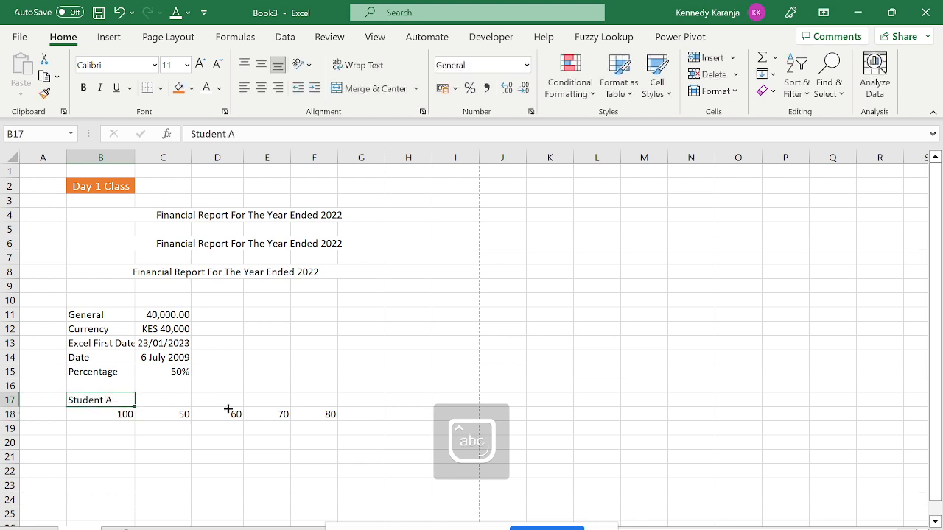
Fill 'Student A' across B17:F17 and relabel C17 with a lowercase b.
shift+click(324, 405)
key(ctrl+r)
click(166, 400)
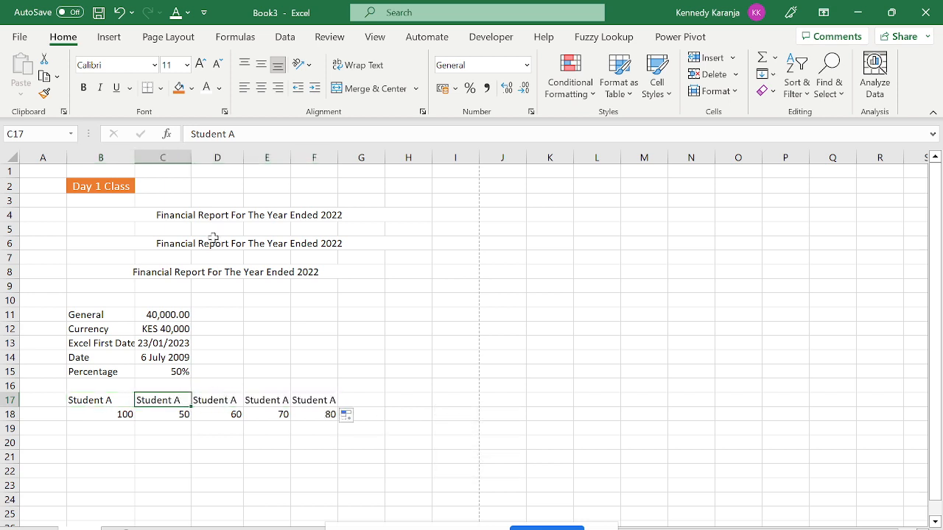
click(237, 134)
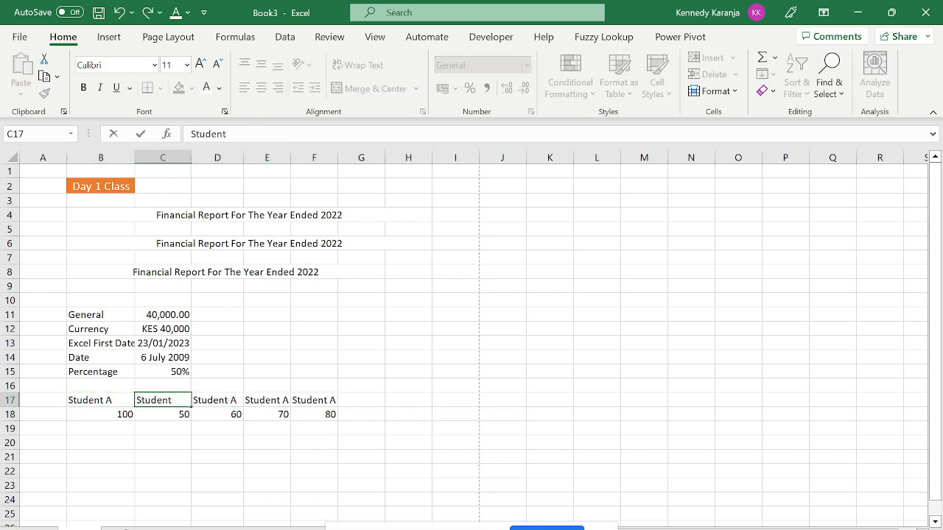
text(b)
key(Return)
key(Up)
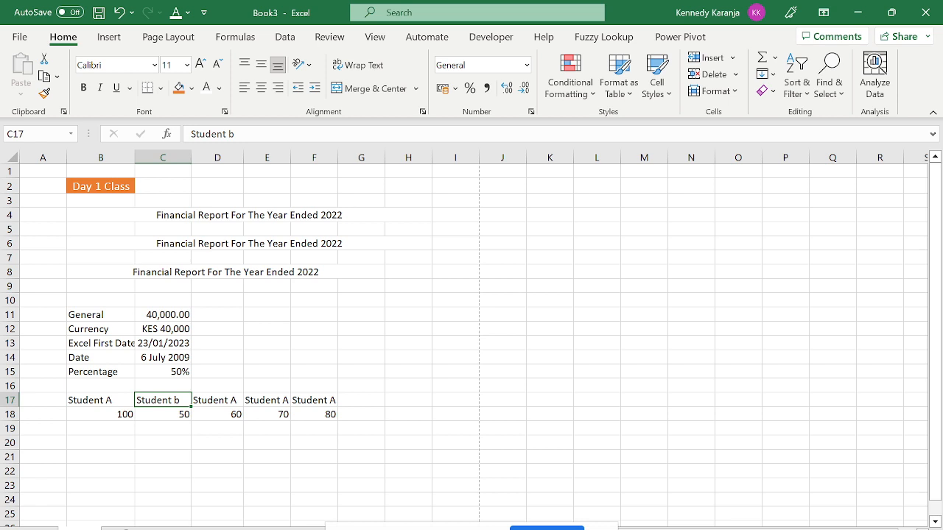
Correct C17's label to 'Student B' with a capital B.
click(237, 134)
key(BackSpace)
key(Caps_Lock)
text(B)
key(Return)
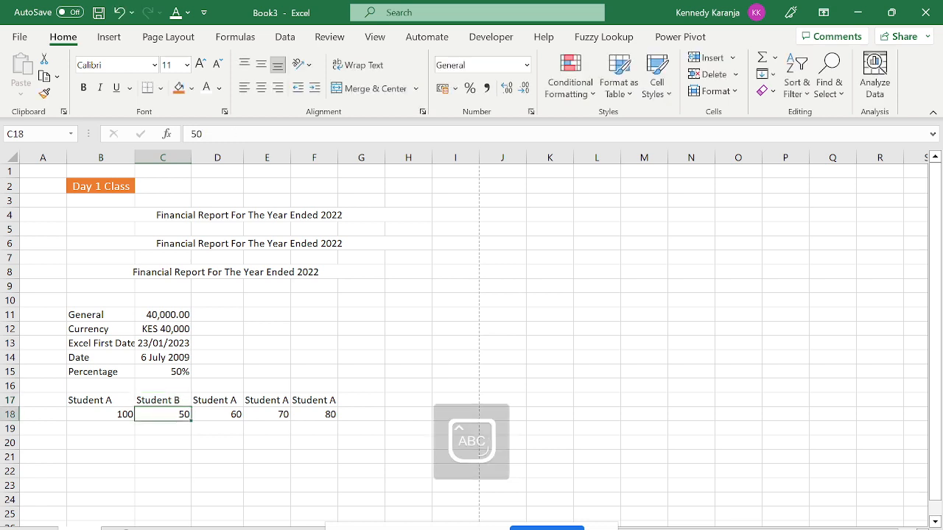
key(Up)
key(Right)
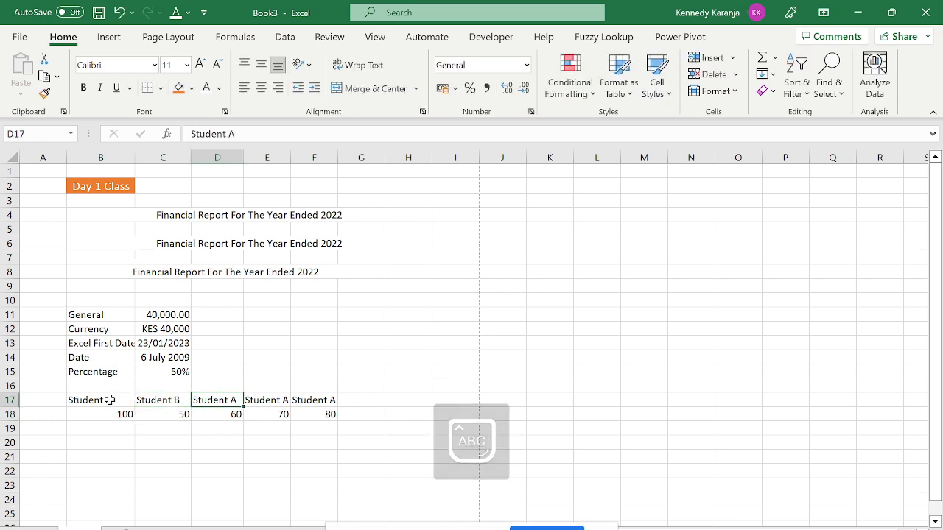
Repeat the Student A/B headers across to column F and relabel D17 'Student C'.
drag(109, 399, 317, 417)
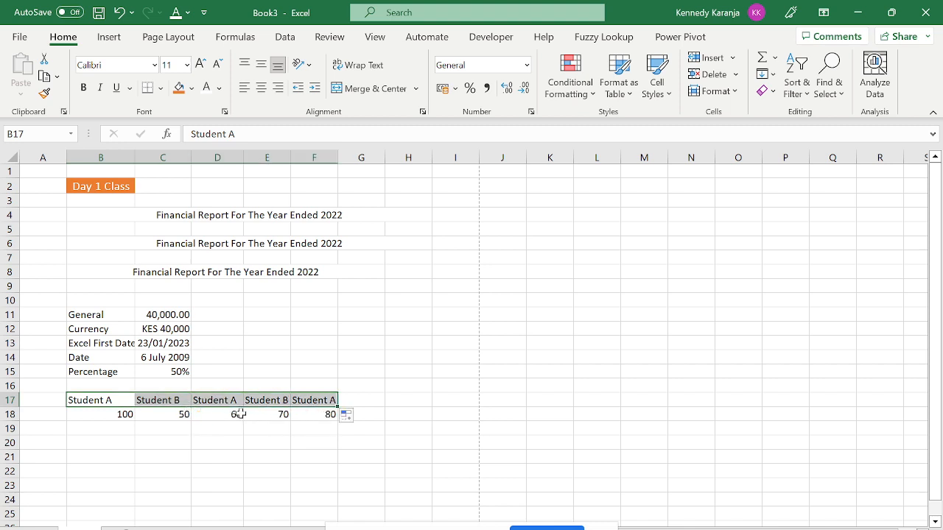
click(206, 400)
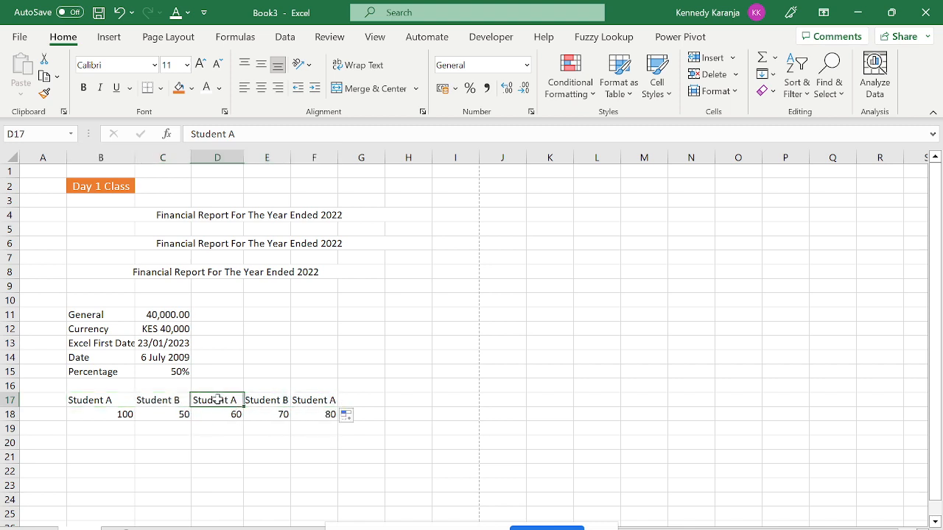
click(276, 133)
key(BackSpace)
key(BackSpace)
key(Return)
key(Up)
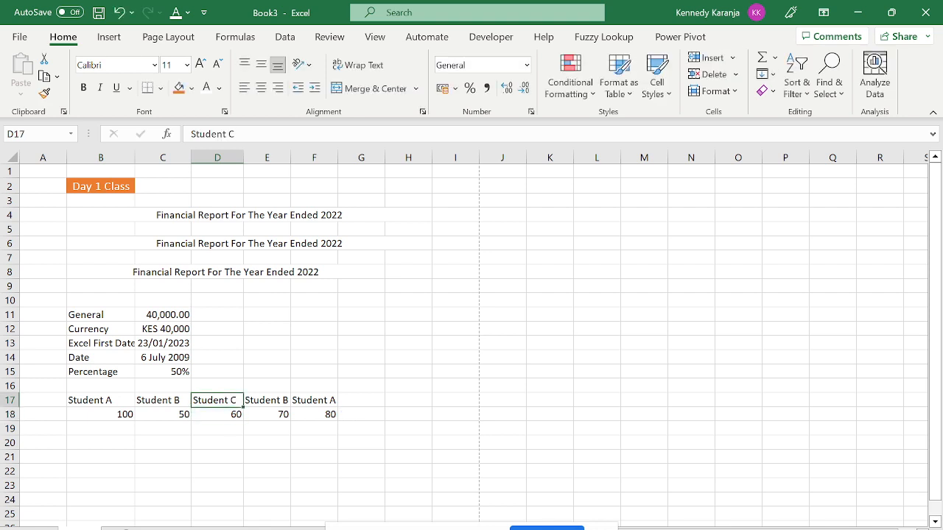
key(Right)
Relabel E17 'Student D' and F17 'Student E', then select the row 18 scores.
click(277, 133)
key(BackSpace)
text(D)
key(Return)
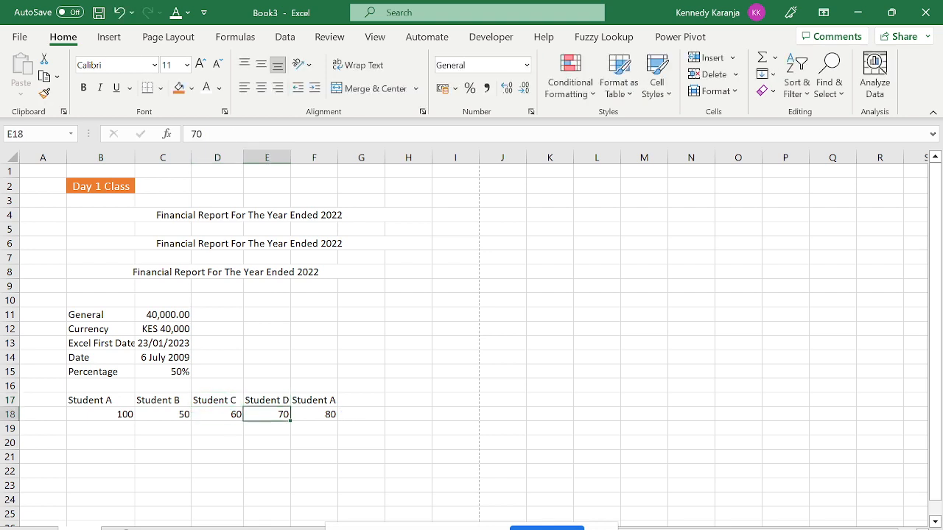
key(Up)
key(Right)
click(277, 133)
key(BackSpace)
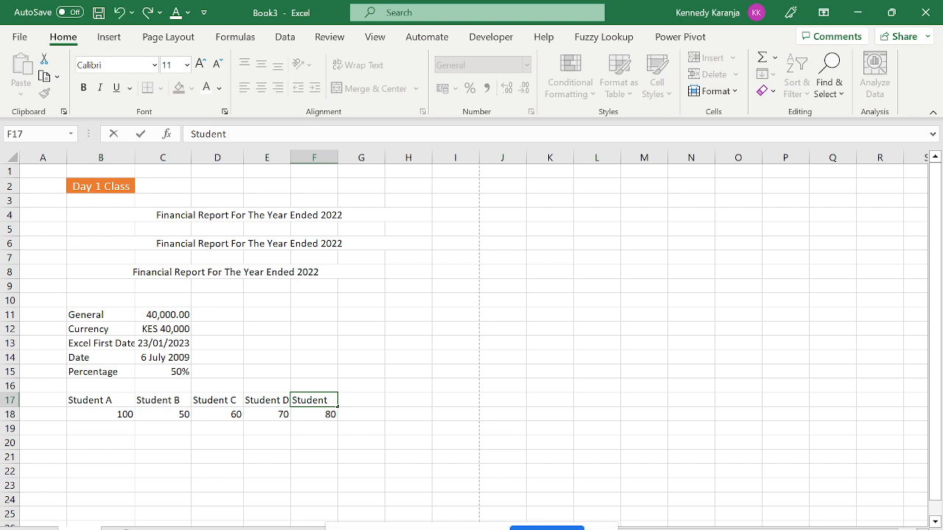
text(E)
key(Return)
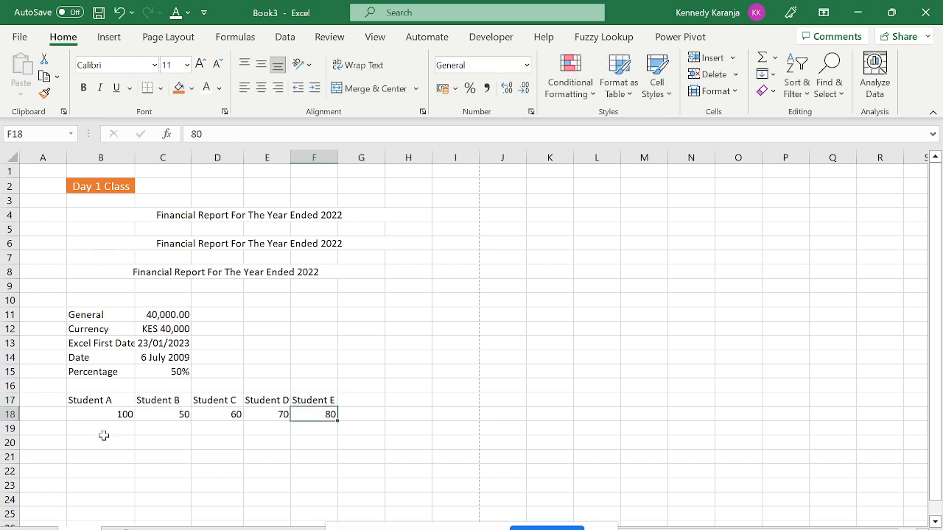
drag(101, 416, 325, 414)
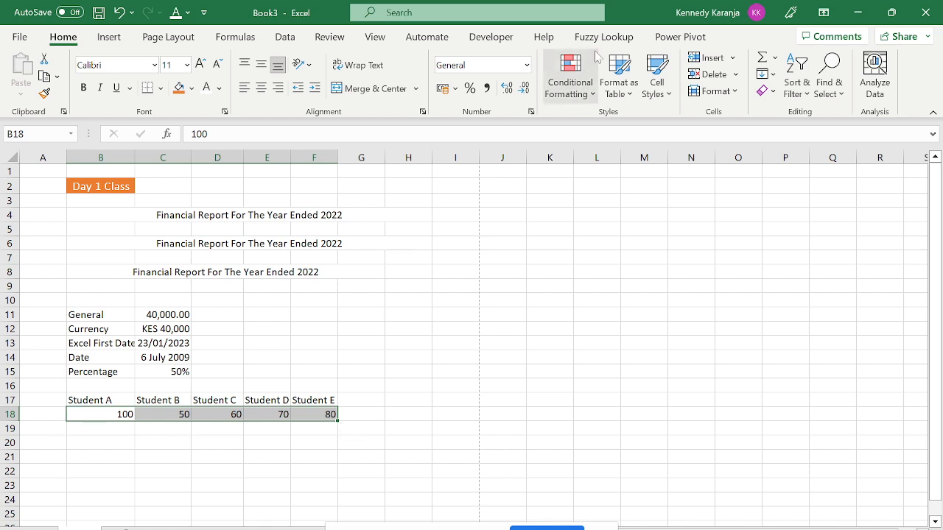
Add a Greater Than 80 rule with Green Fill with Dark Green Text to B18:F18.
click(593, 99)
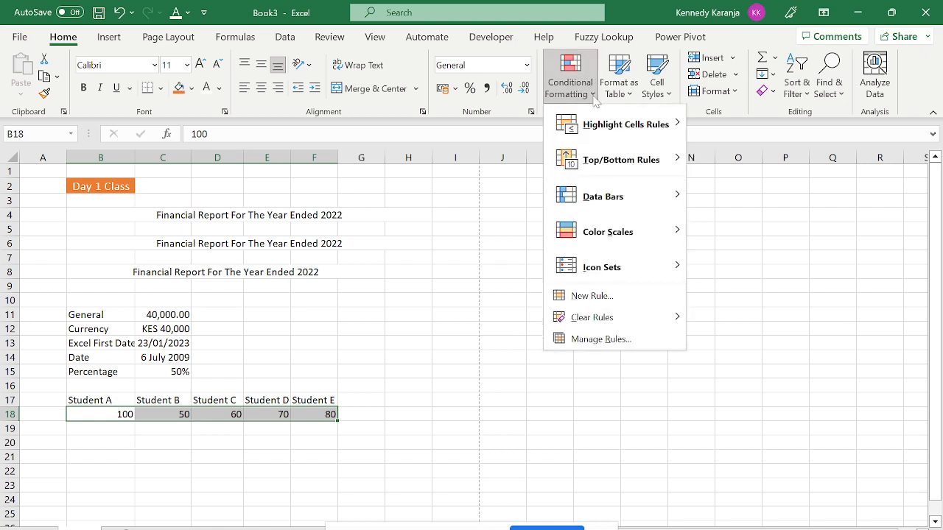
mouse_move(623, 127)
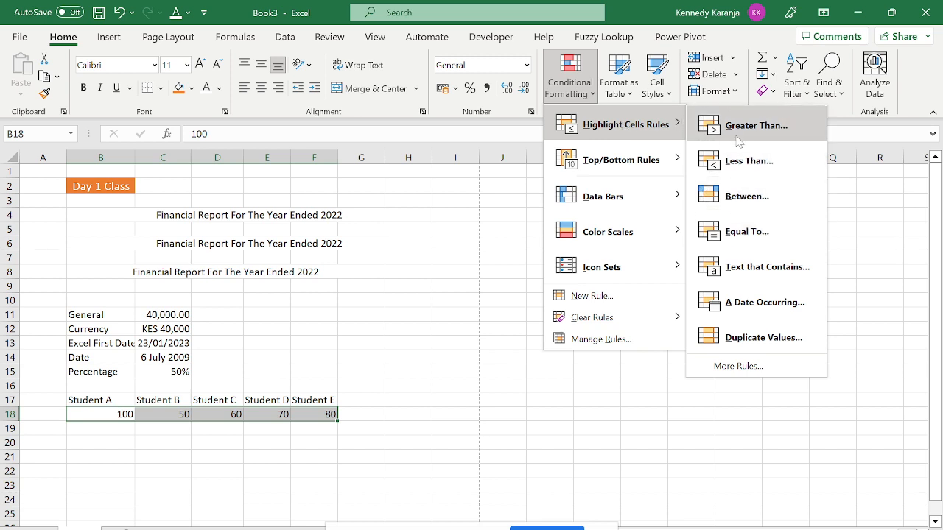
click(744, 134)
key(BackSpace)
text(9)
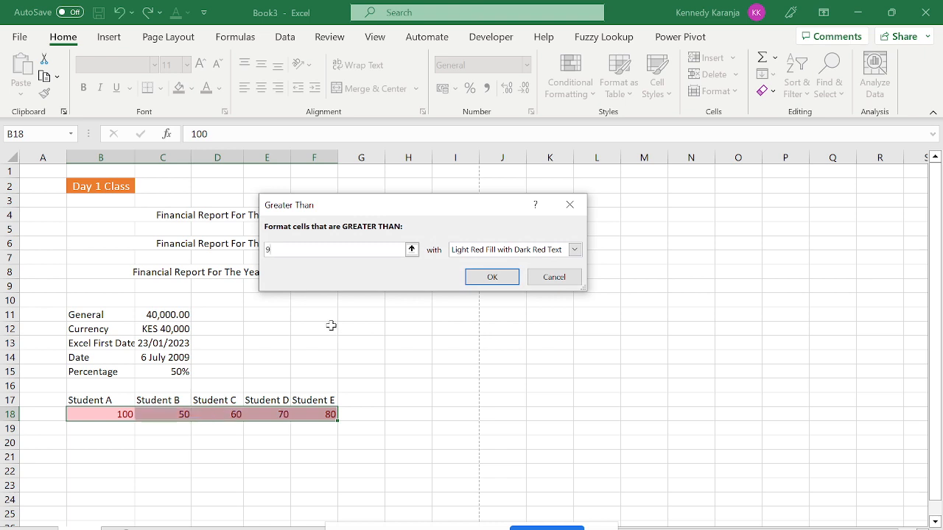
text(80)
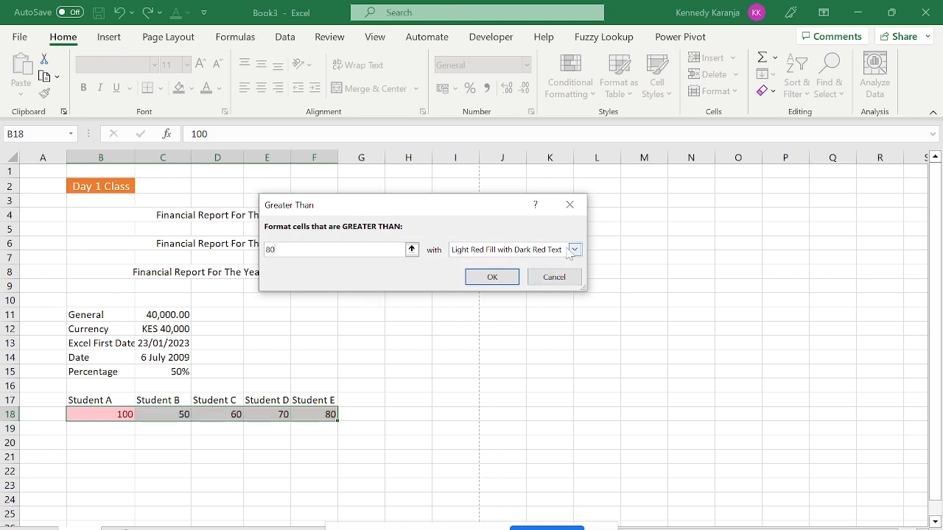
click(574, 250)
click(503, 284)
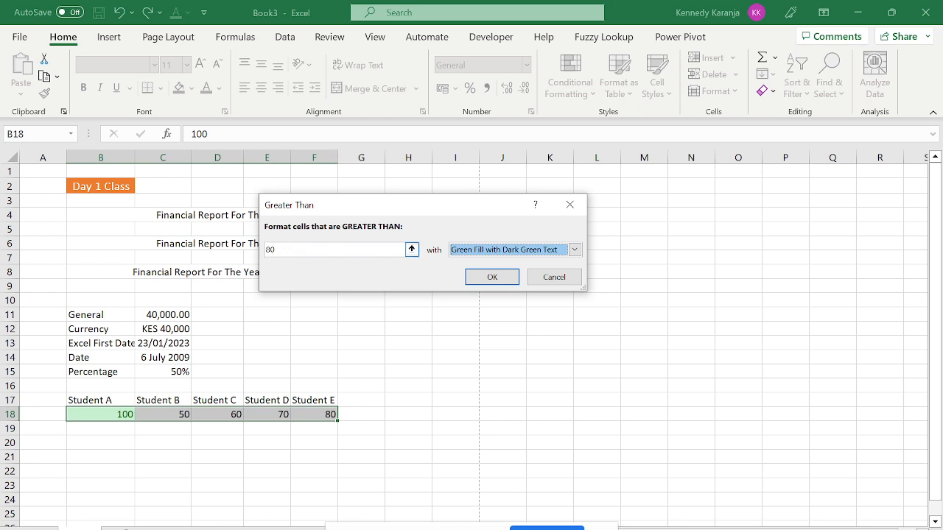
click(489, 279)
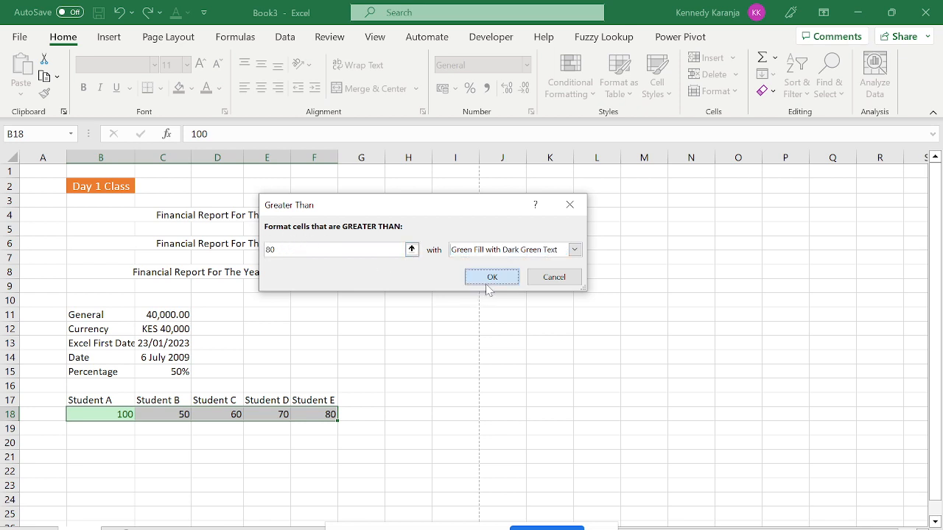
click(570, 95)
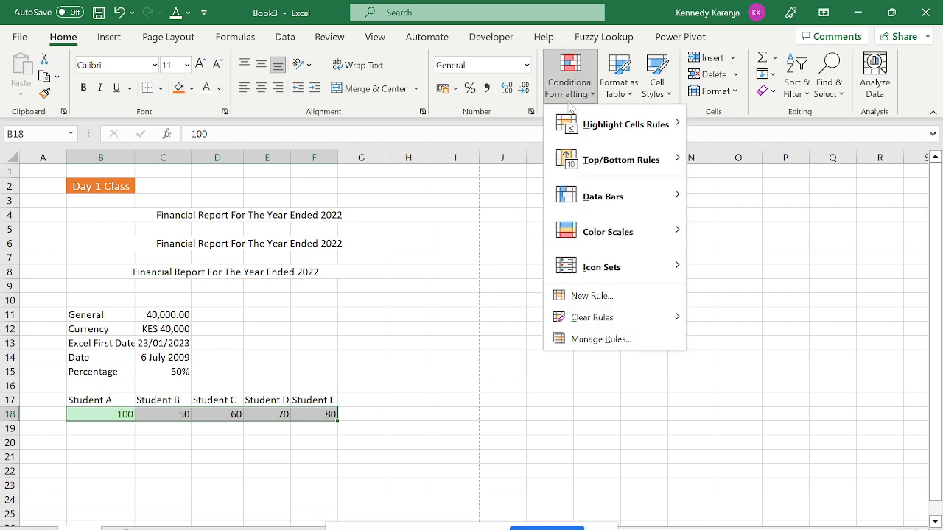
Add a Less Than 60 highlight rule that shades low scores light red.
mouse_move(598, 123)
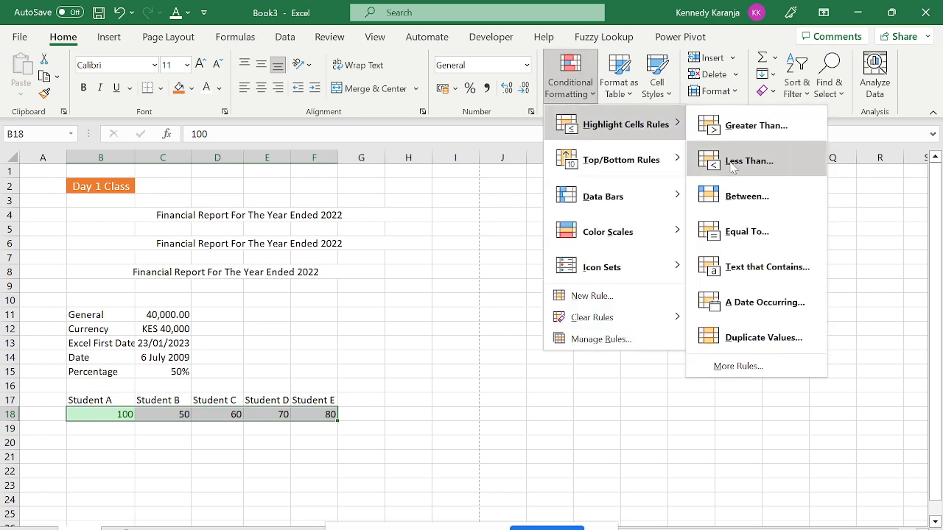
click(747, 162)
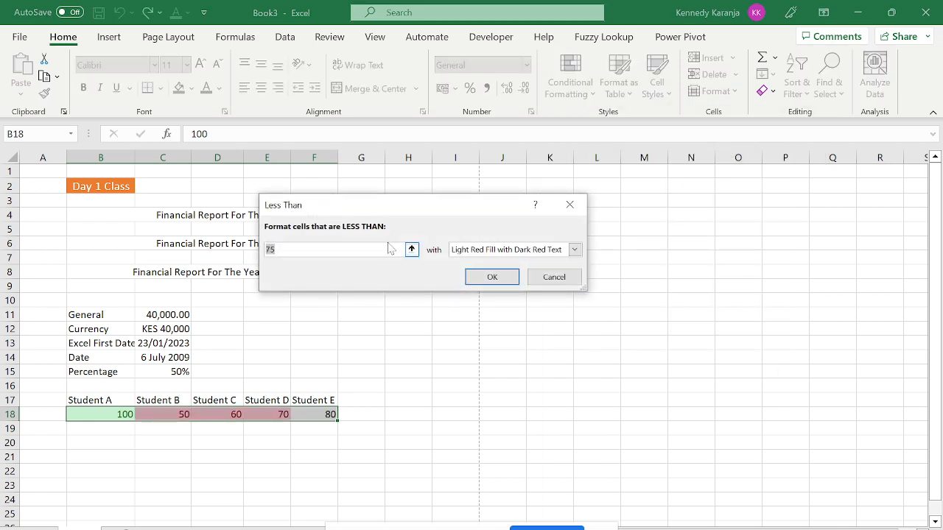
key(BackSpace)
text(60)
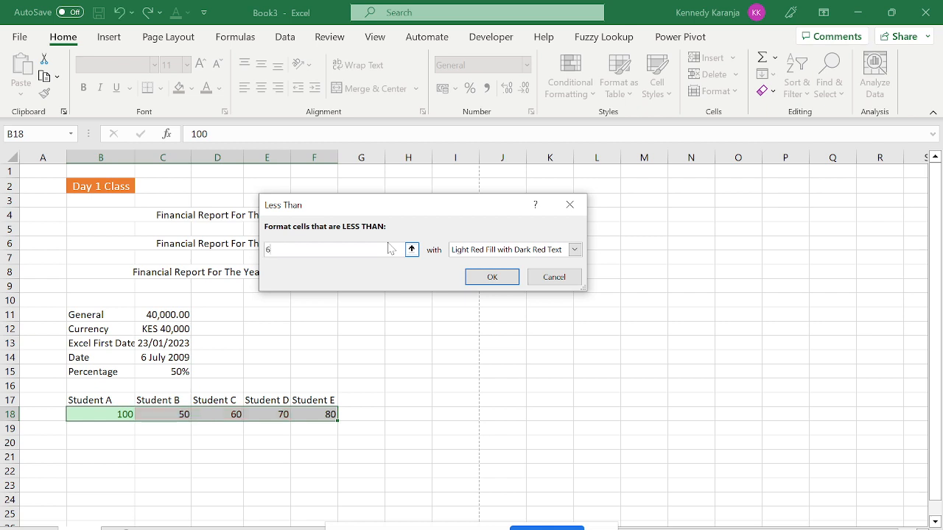
click(494, 280)
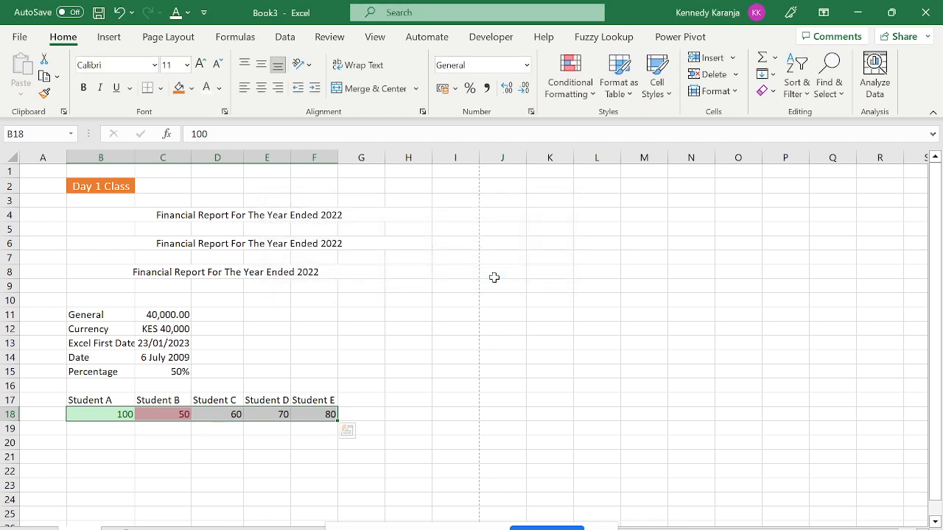
click(261, 387)
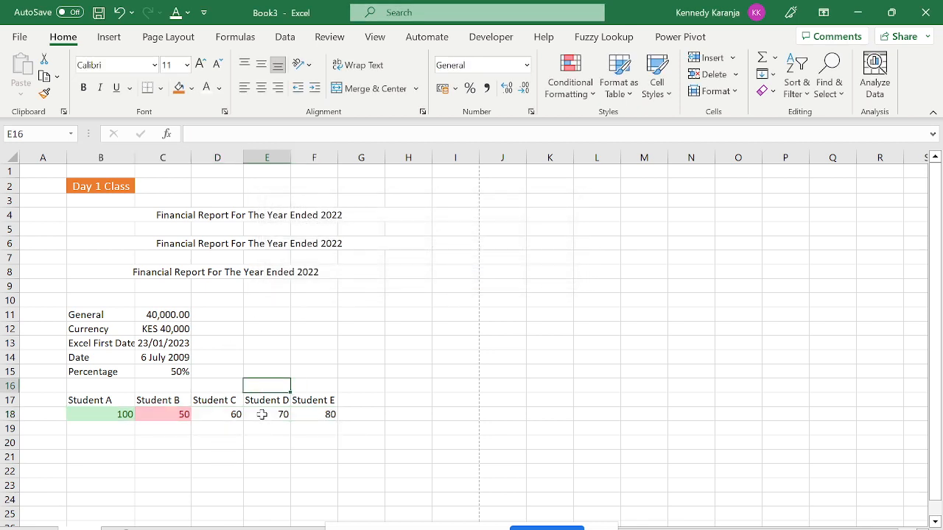
Change Student E's score in F18 to 81.
click(96, 419)
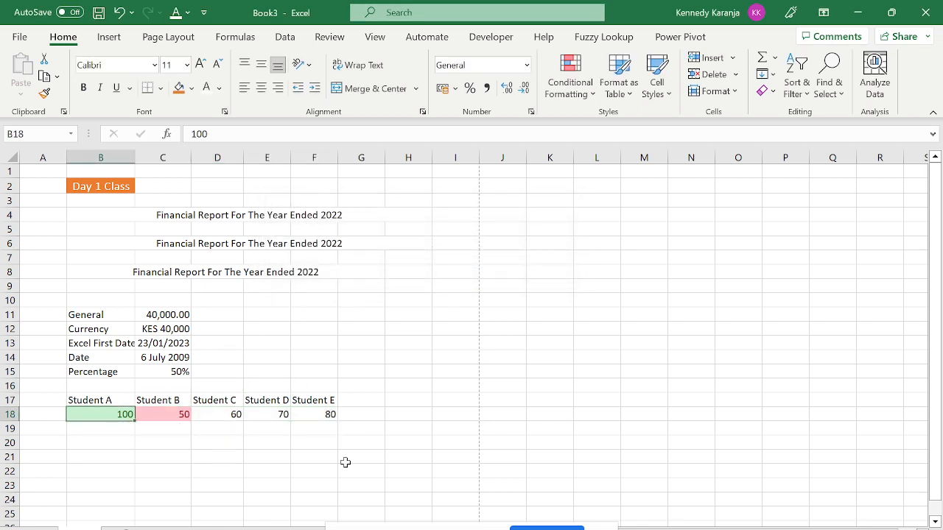
key(Right)
key(Right)
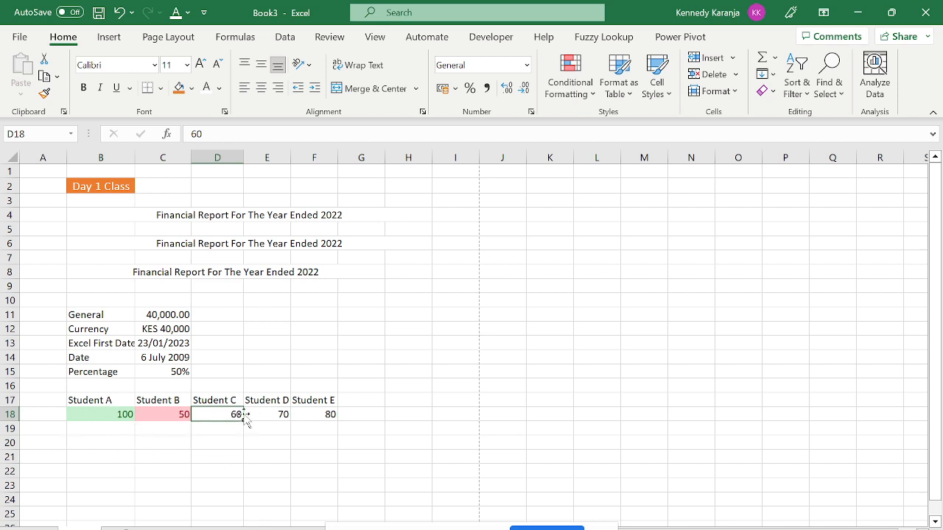
click(332, 415)
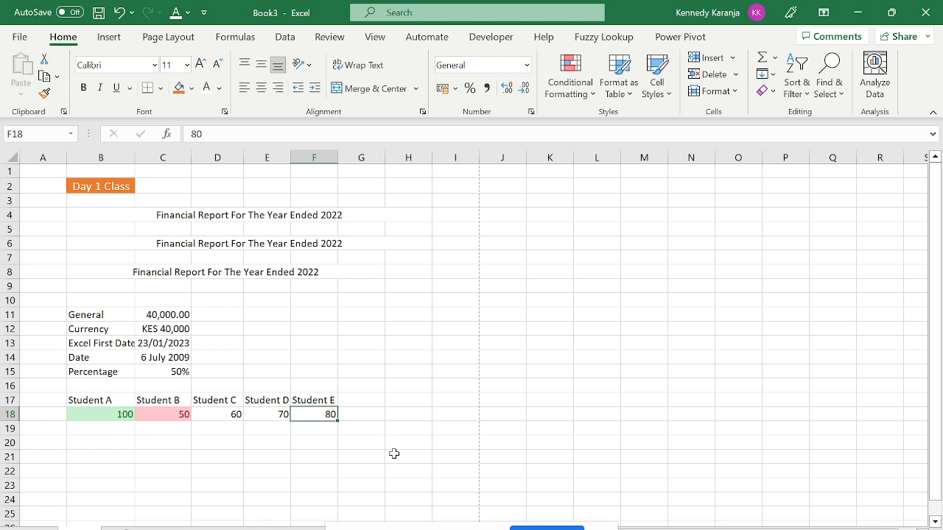
text(81)
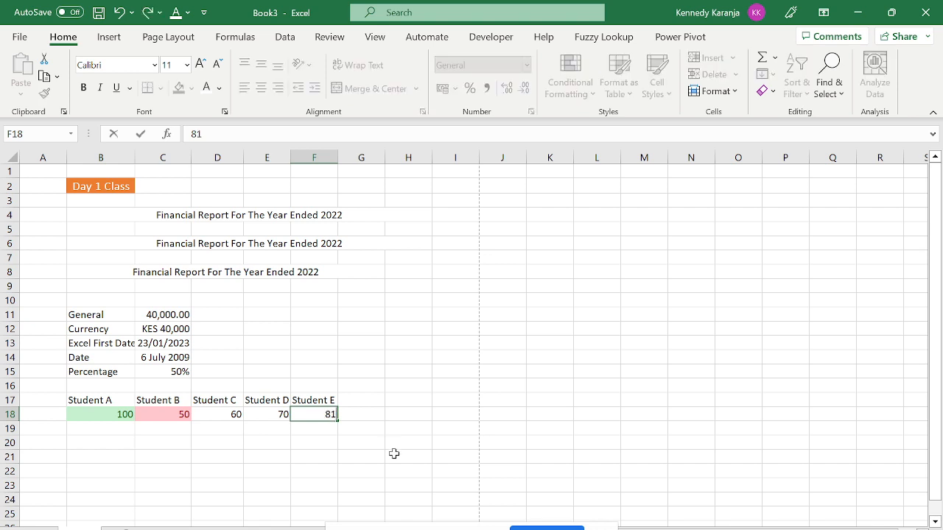
key(Return)
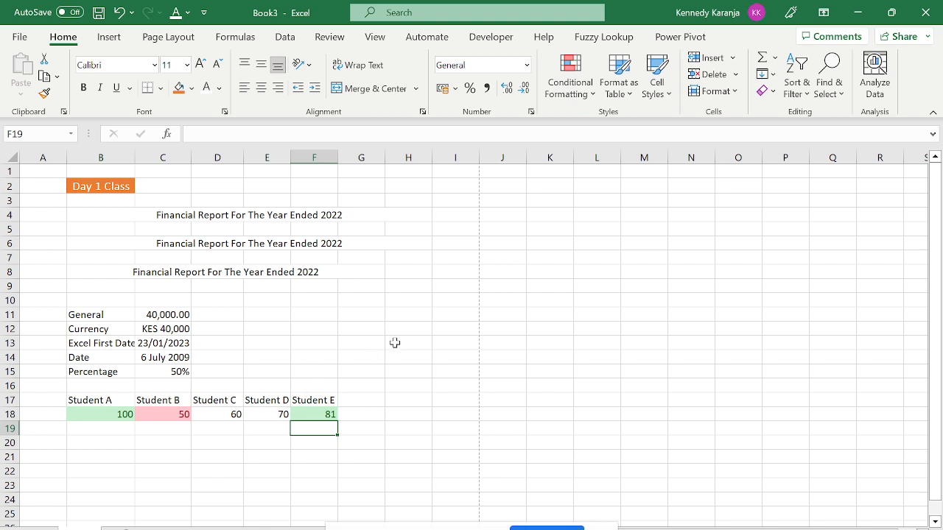
click(388, 299)
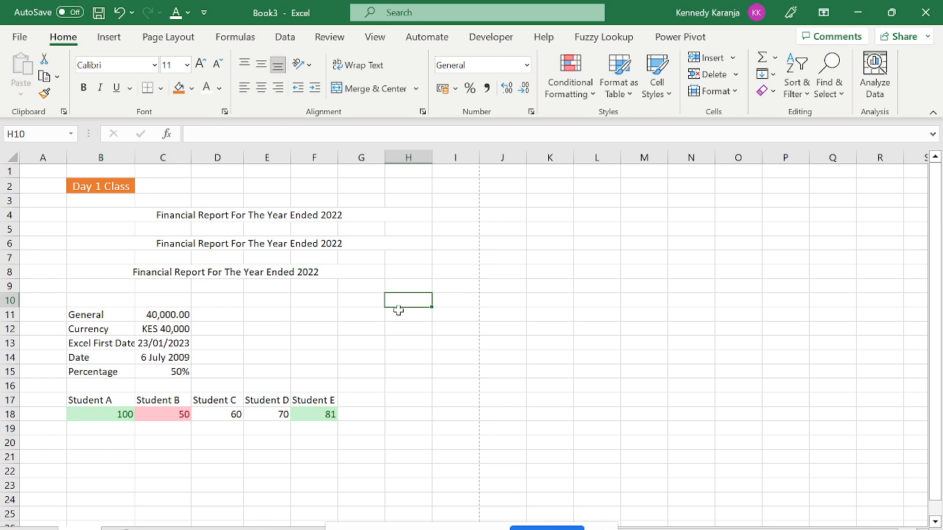
text(1)
key(Return)
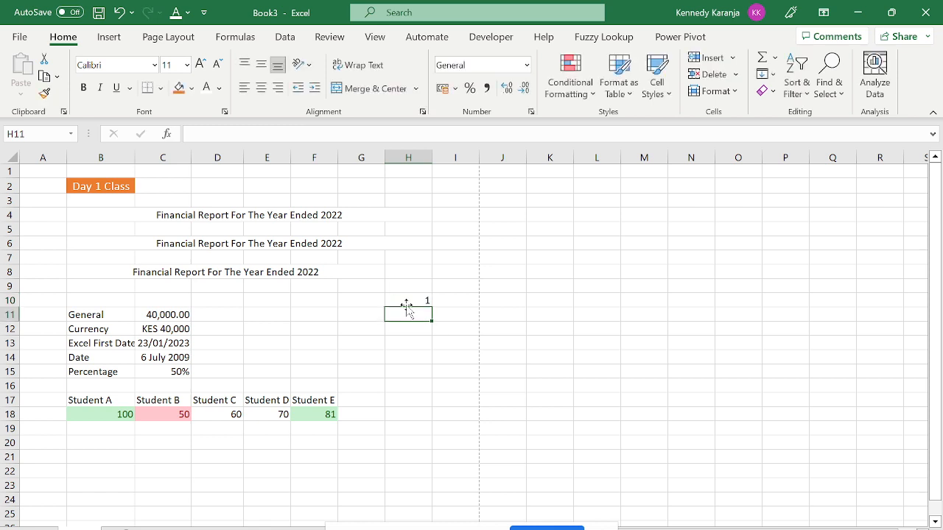
text(2)
key(Return)
key(Return)
key(Up)
text(3)
key(Return)
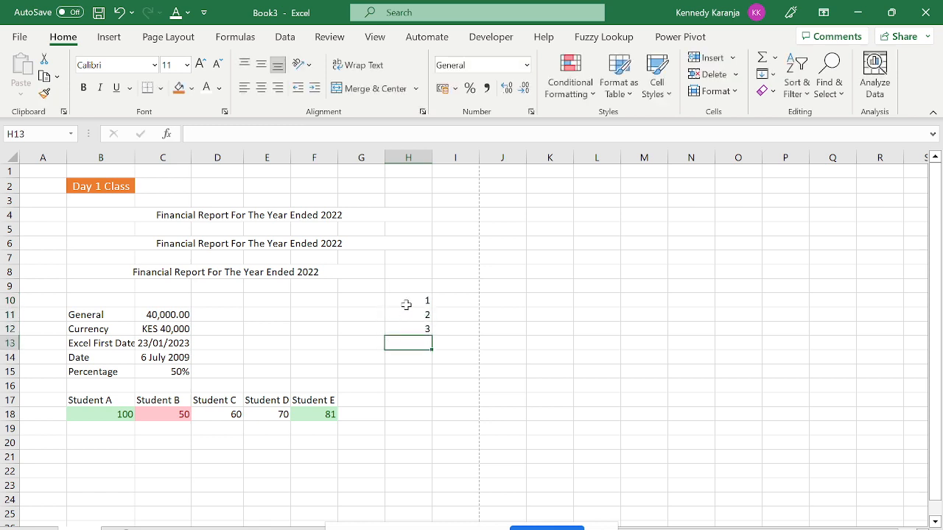
drag(408, 302, 413, 329)
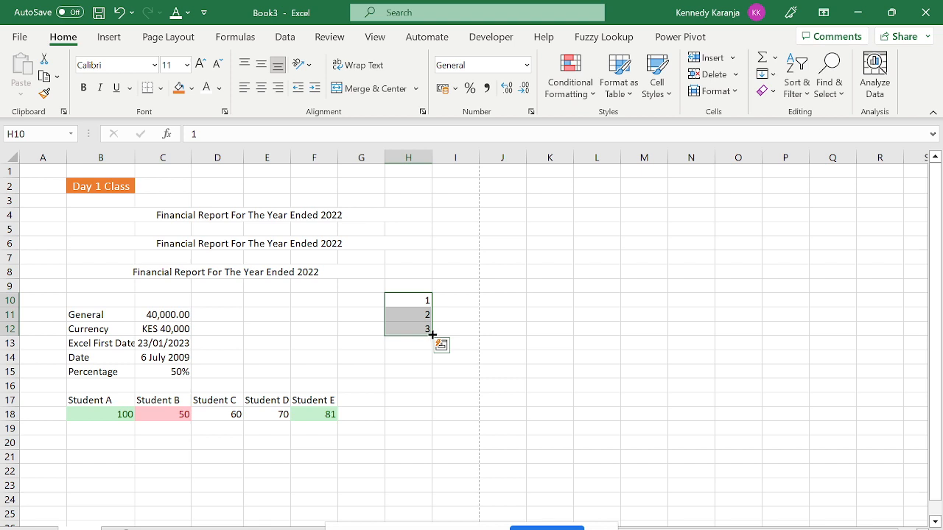
drag(431, 334, 432, 506)
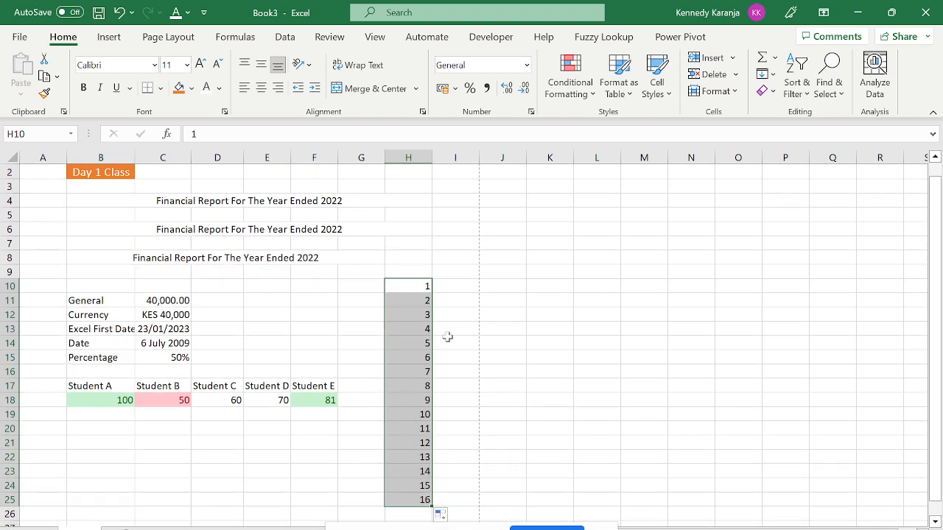
key(ctrl+z)
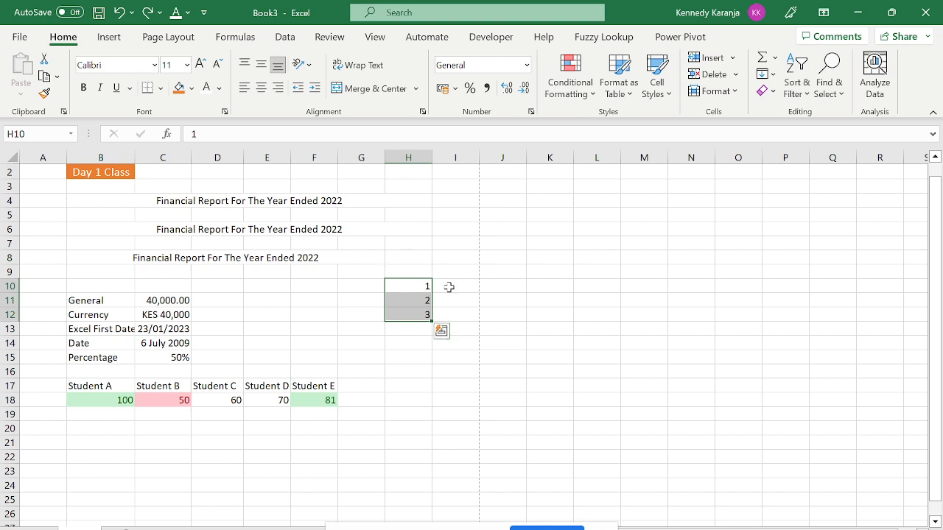
key(Delete)
key(Left)
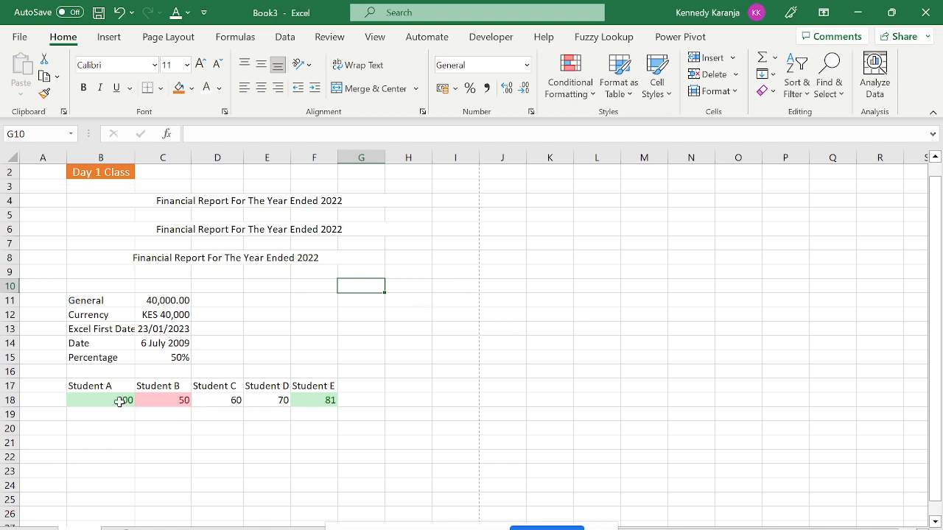
Select the range B17:F18 holding the Student A–E names and scores.
drag(122, 400, 298, 397)
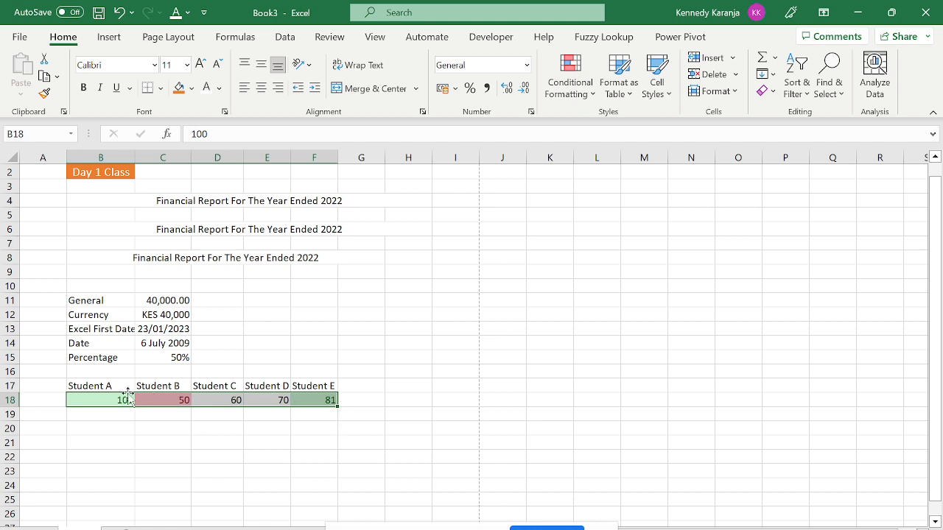
drag(99, 385, 306, 398)
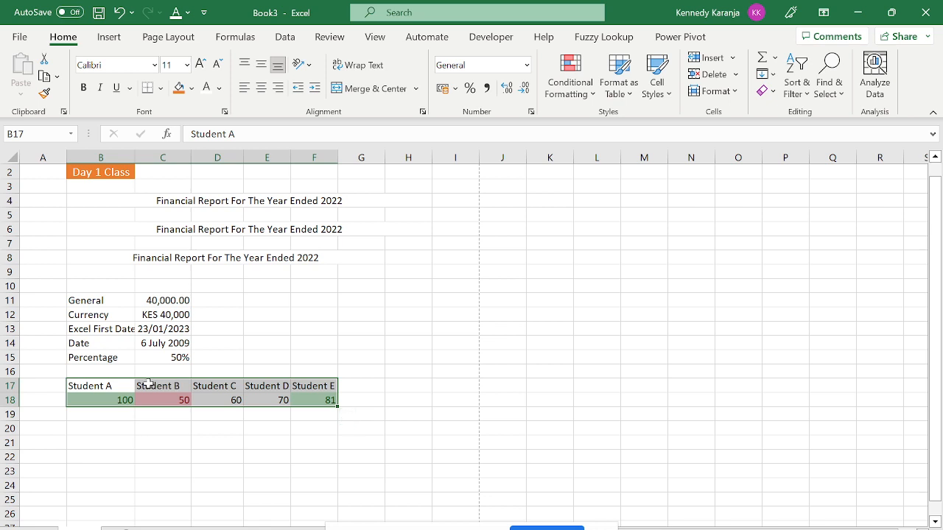
key(Down)
key(Down)
key(Down)
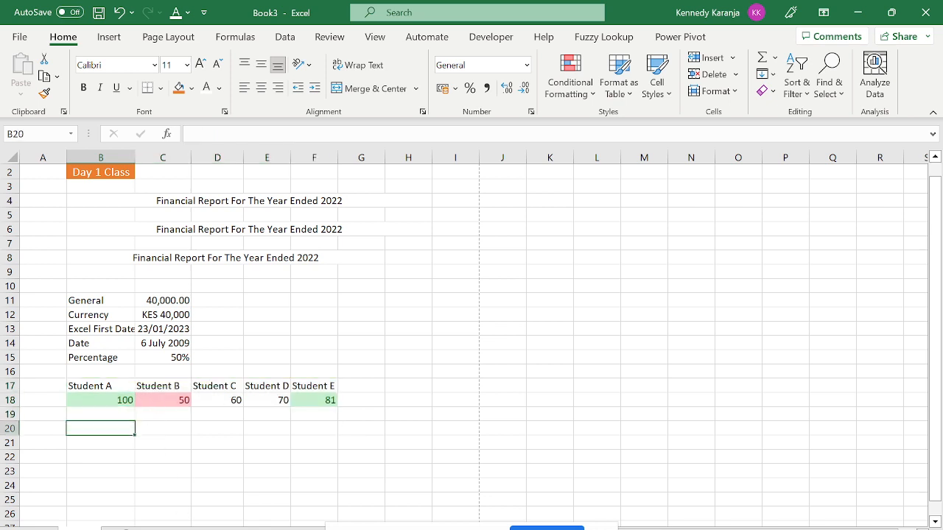
key(Up)
key(Up)
key(Up)
key(Up)
key(Down)
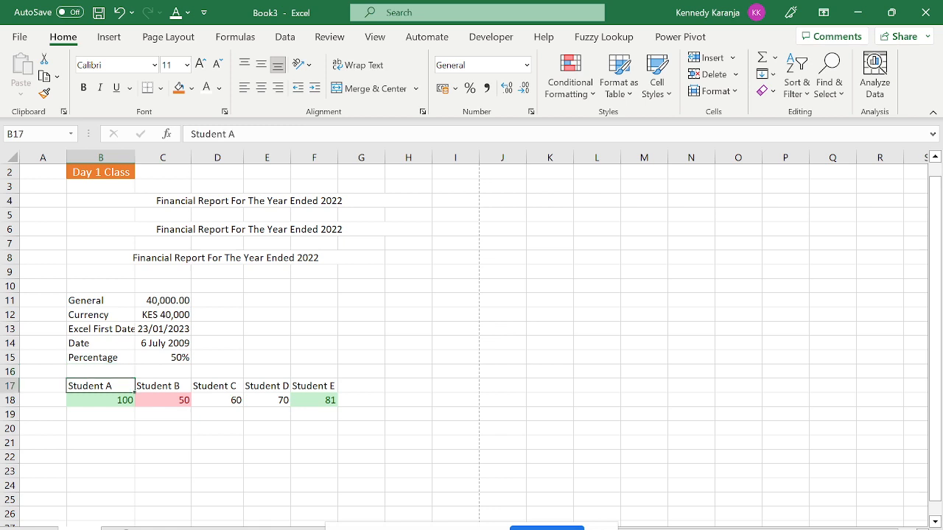
key(Right)
key(Right)
key(Right)
key(Right)
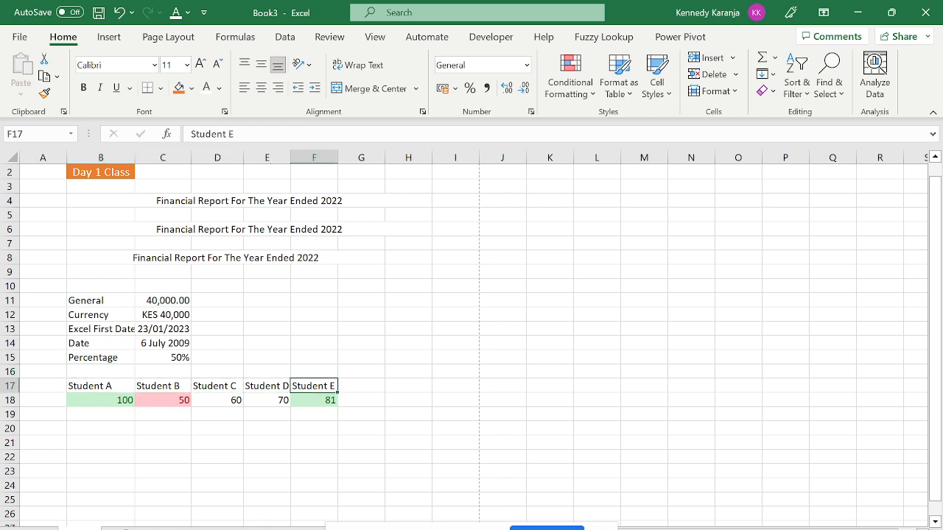
key(super)
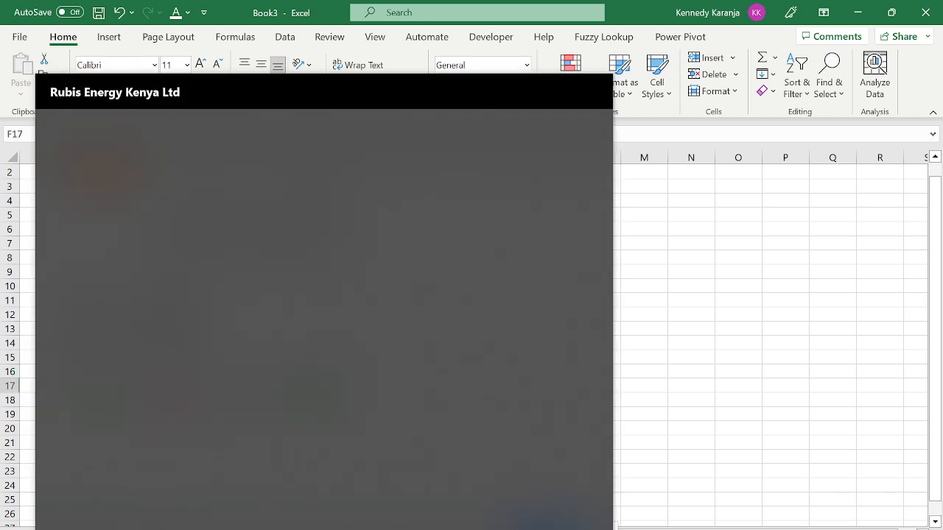
key(super)
click(95, 399)
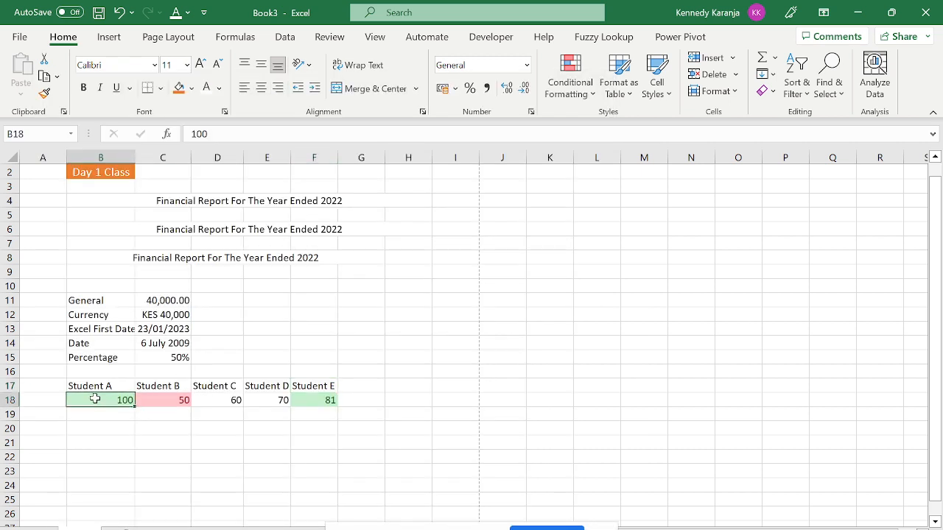
key(Down)
key(Down)
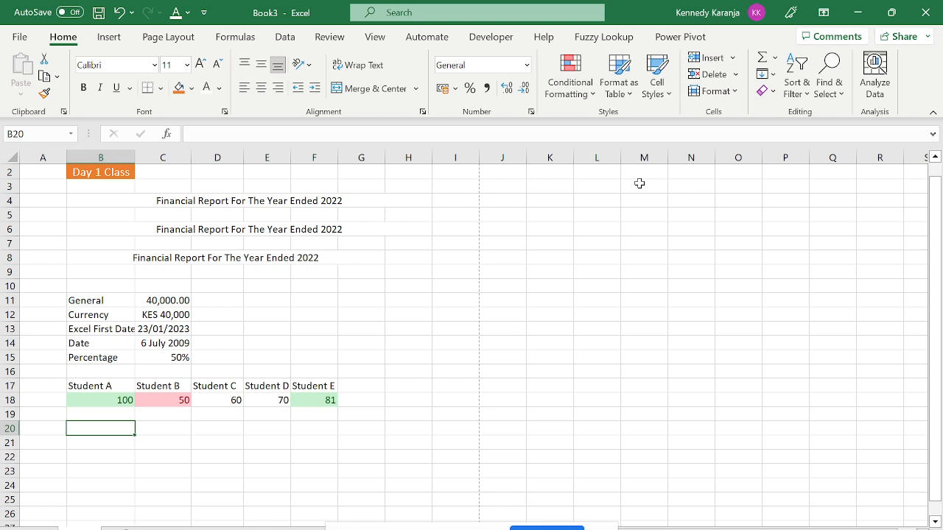
click(103, 388)
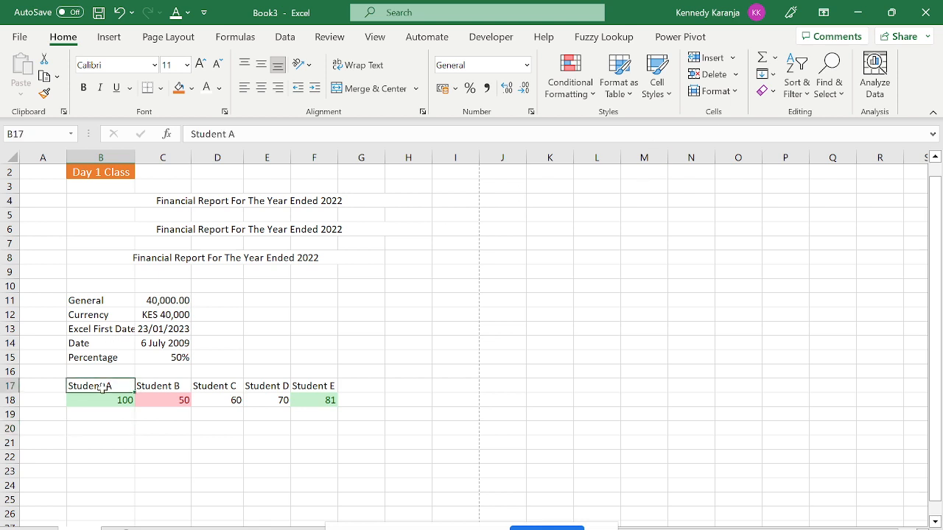
drag(102, 388, 310, 402)
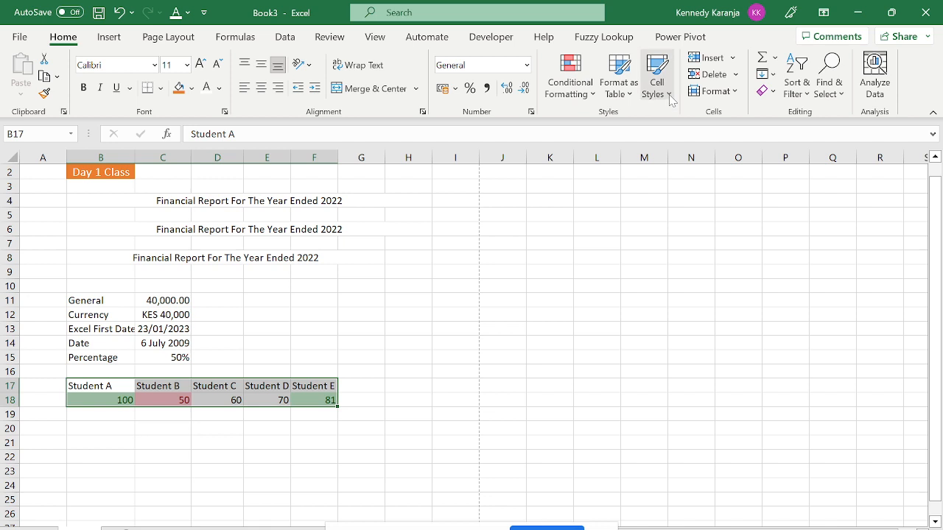
click(655, 86)
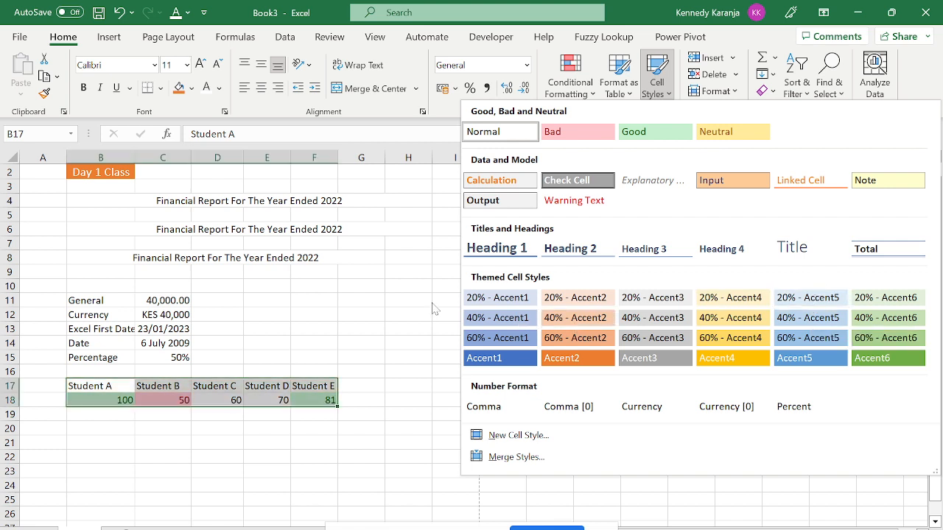
click(654, 337)
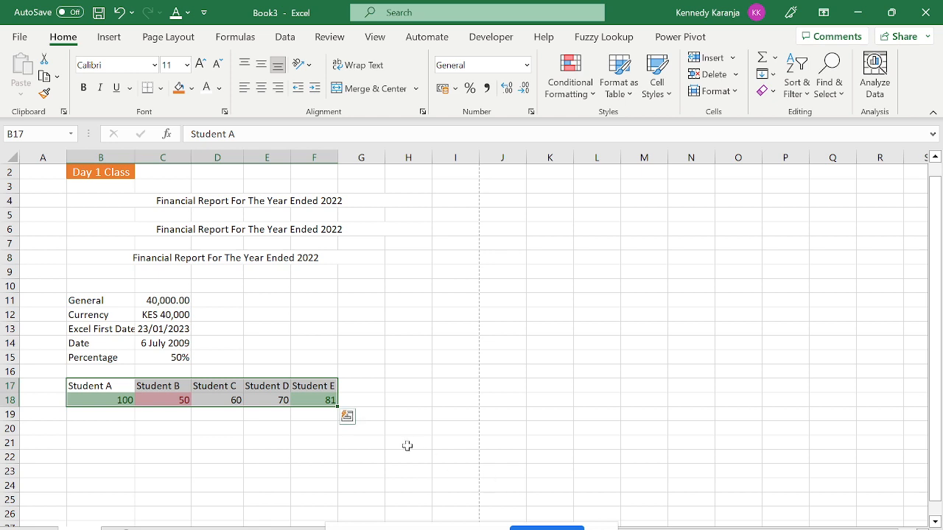
click(196, 431)
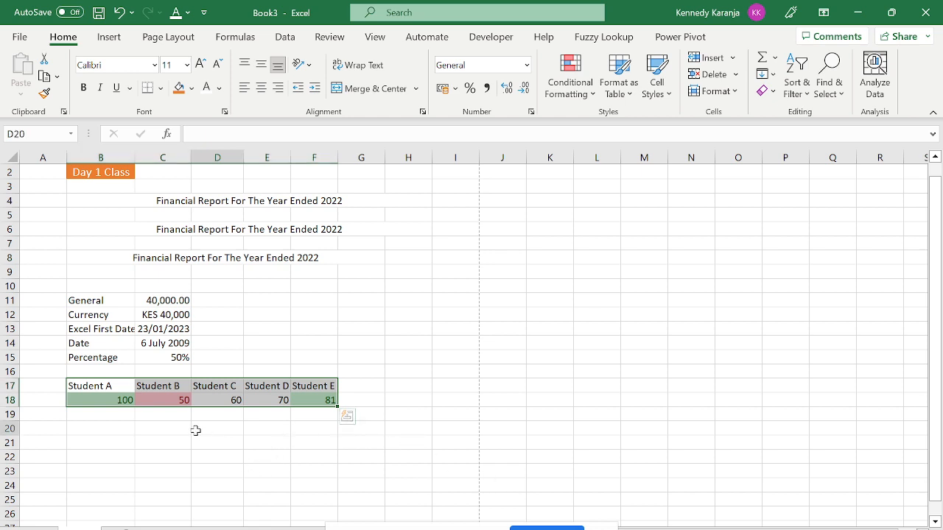
click(111, 390)
drag(111, 390, 305, 395)
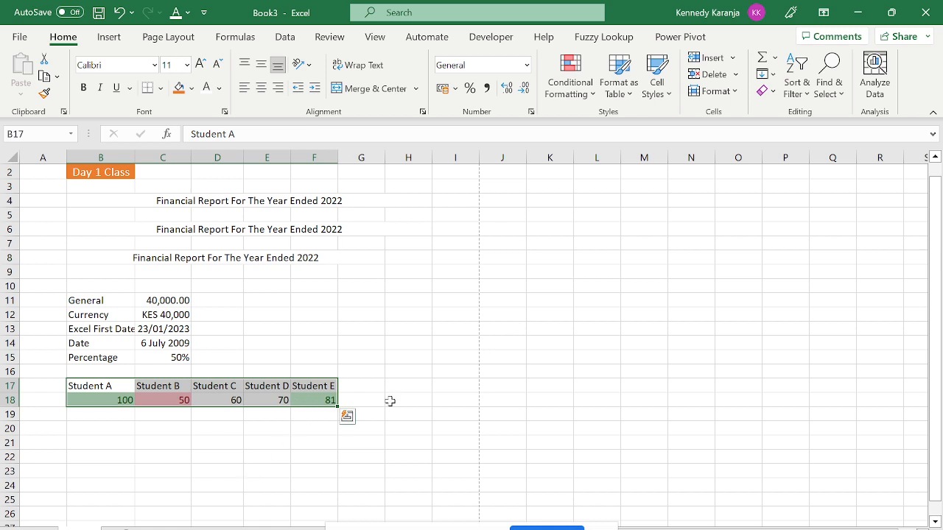
click(142, 427)
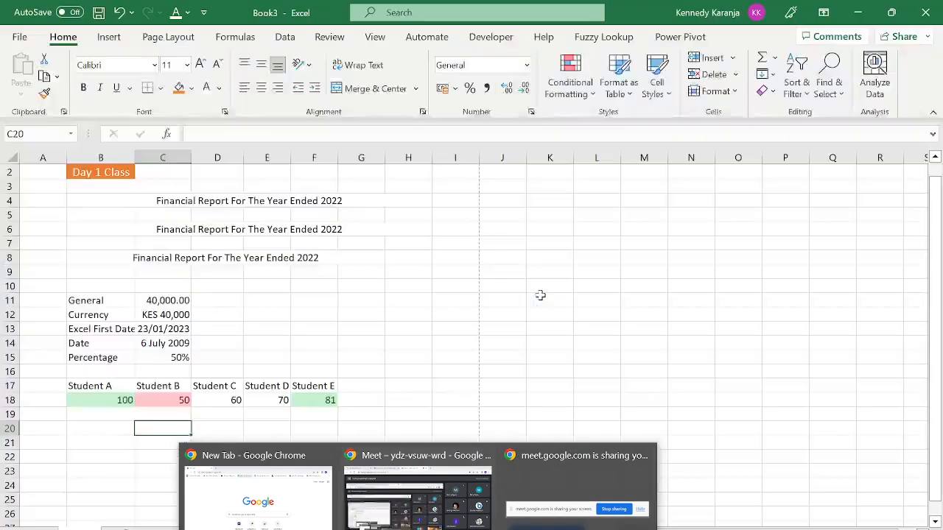
Copy the Student A–E headings from row 17 and paste them into row 21.
click(540, 296)
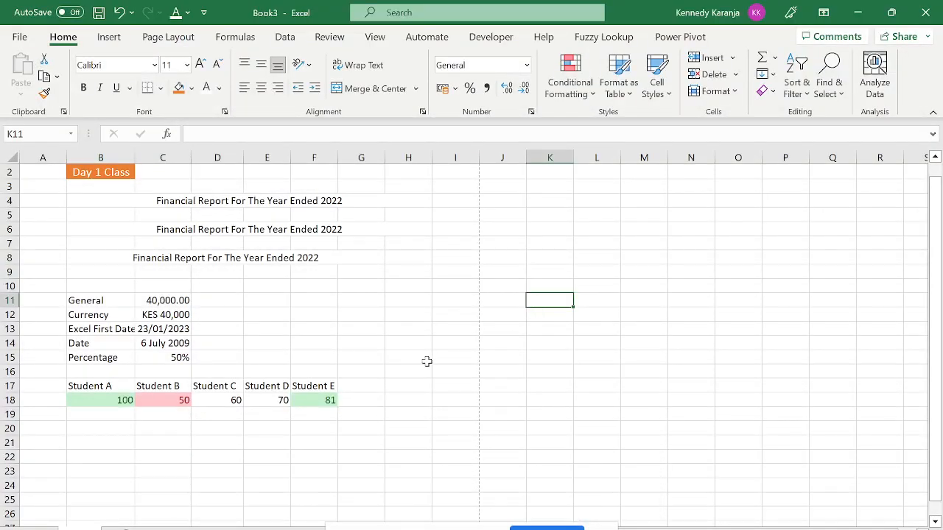
drag(121, 368, 324, 387)
click(122, 399)
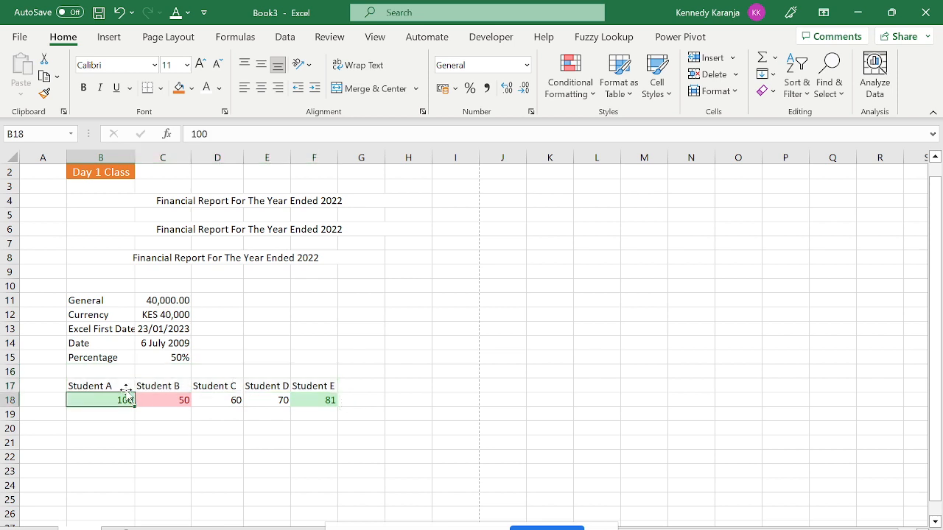
click(108, 385)
key(Down)
key(Down)
key(Down)
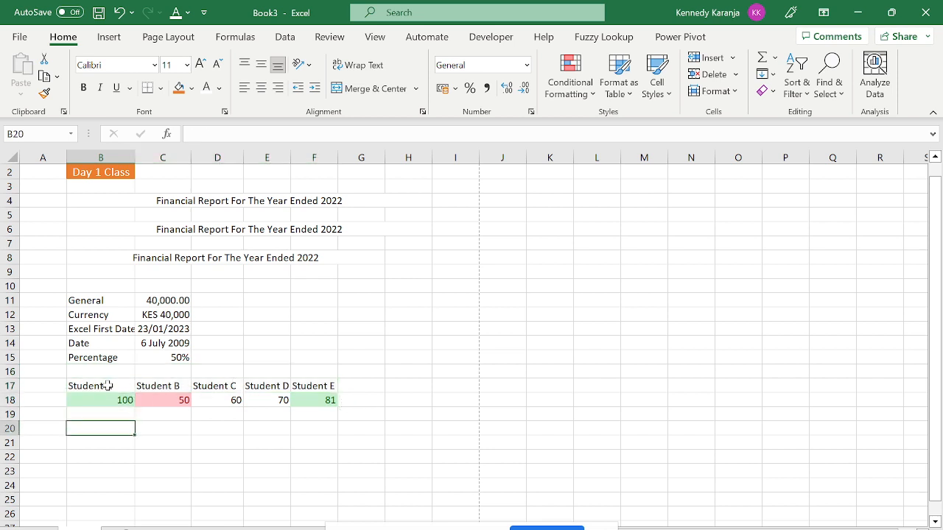
key(Up)
key(Up)
key(Up)
key(Down)
key(Down)
key(Down)
key(Down)
key(Up)
key(Caps_Lock)
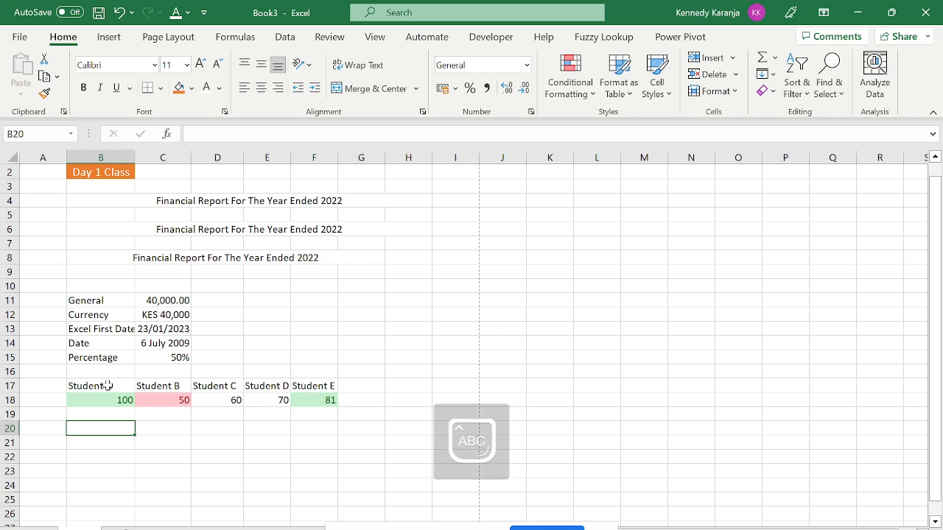
key(Caps_Lock)
key(Up)
key(Up)
key(Up)
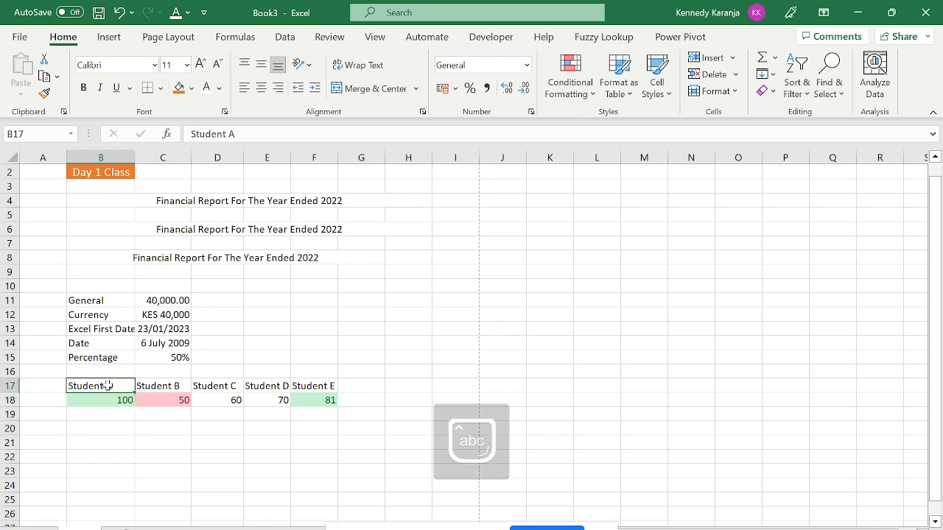
key(shift+Right)
key(shift+Right)
key(shift+Right)
key(shift+Right)
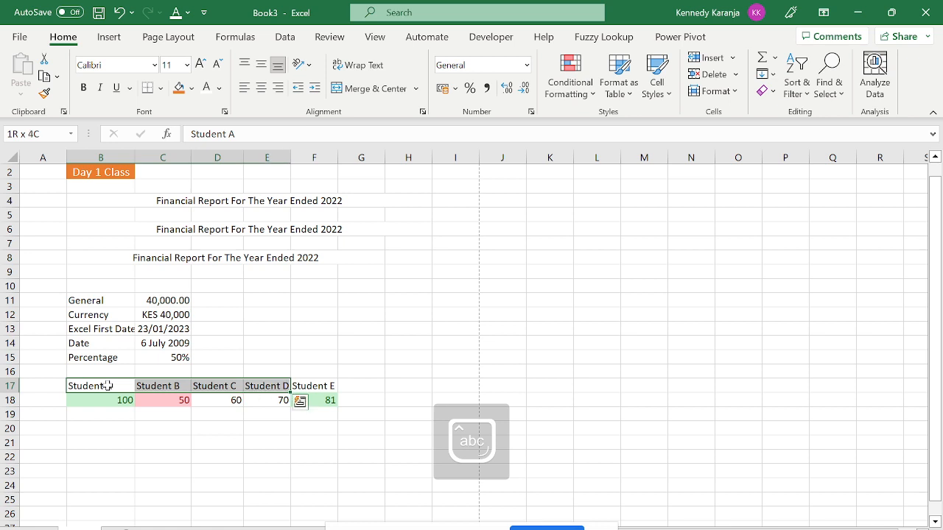
key(ctrl+c)
key(Down)
key(Down)
key(Down)
key(Down)
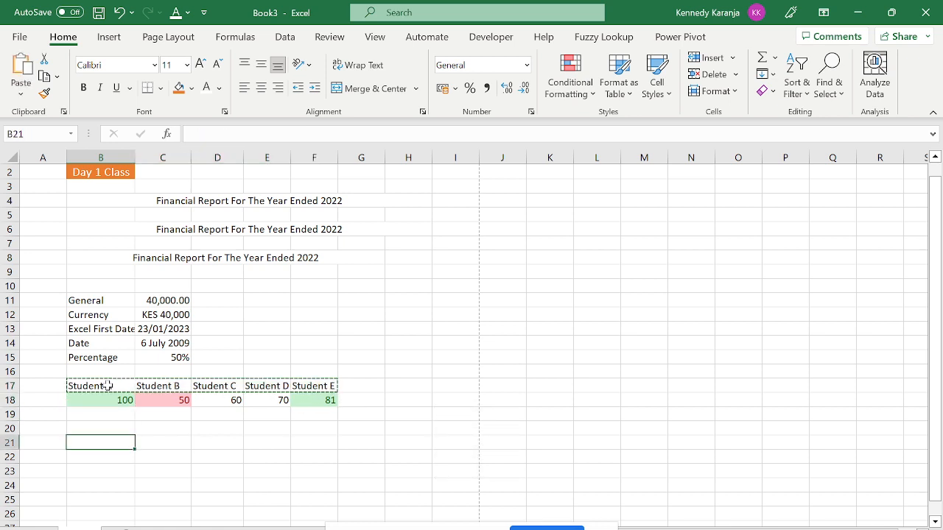
key(ctrl+v)
Enter the new scores 90, 30, 60, 78 and 65 across B22:F22.
key(Down)
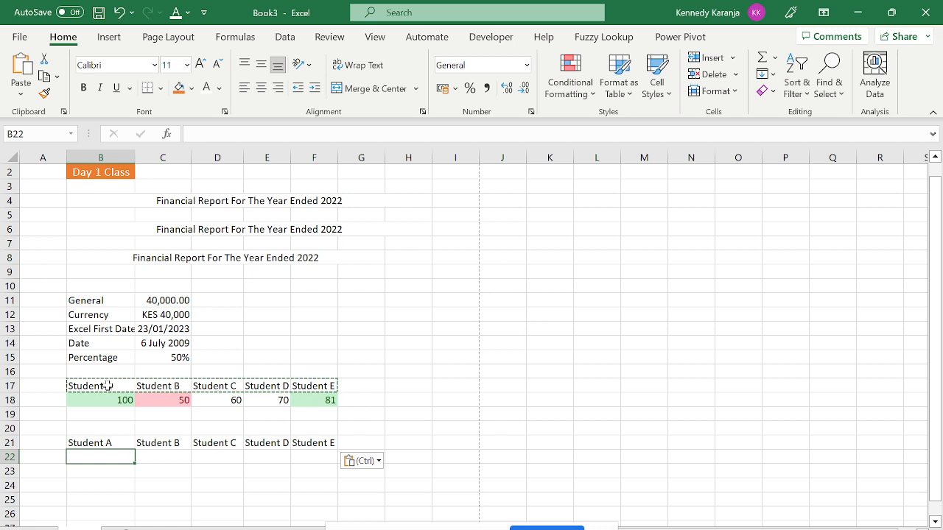
text(90)
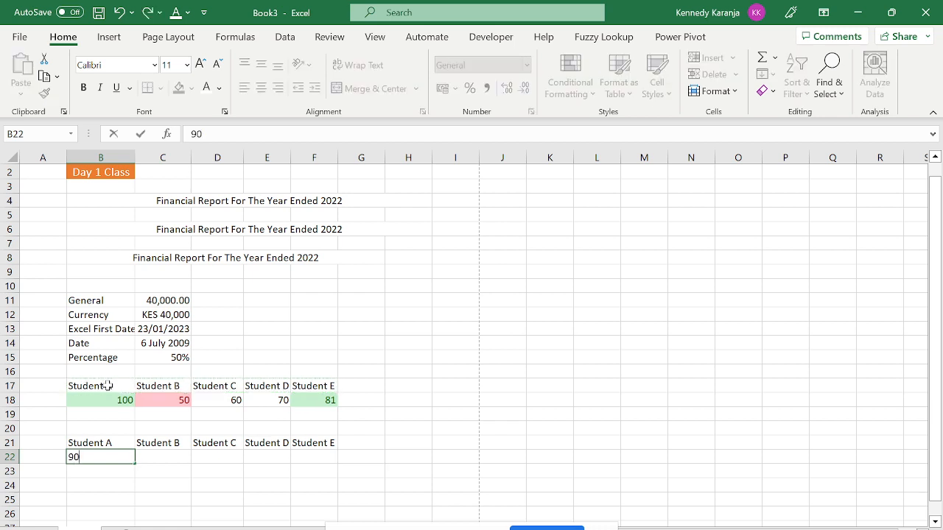
key(Tab)
text(30)
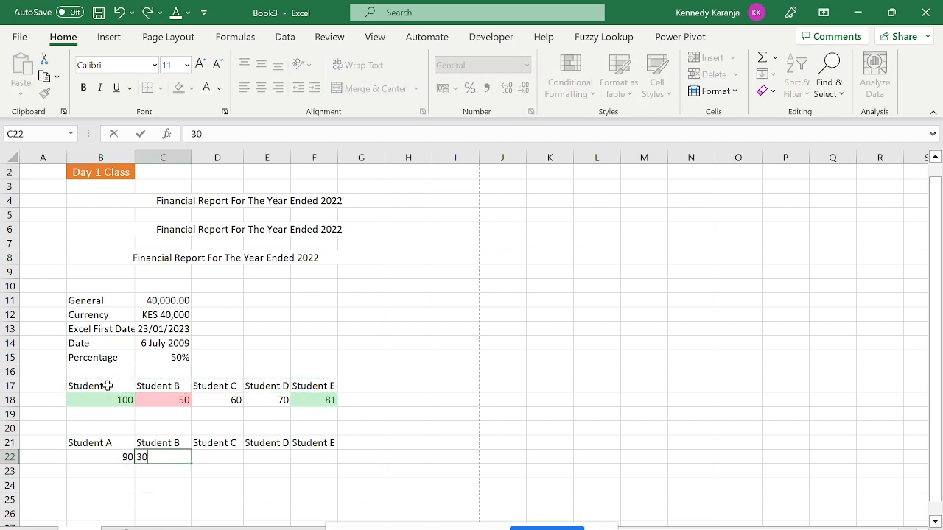
key(Tab)
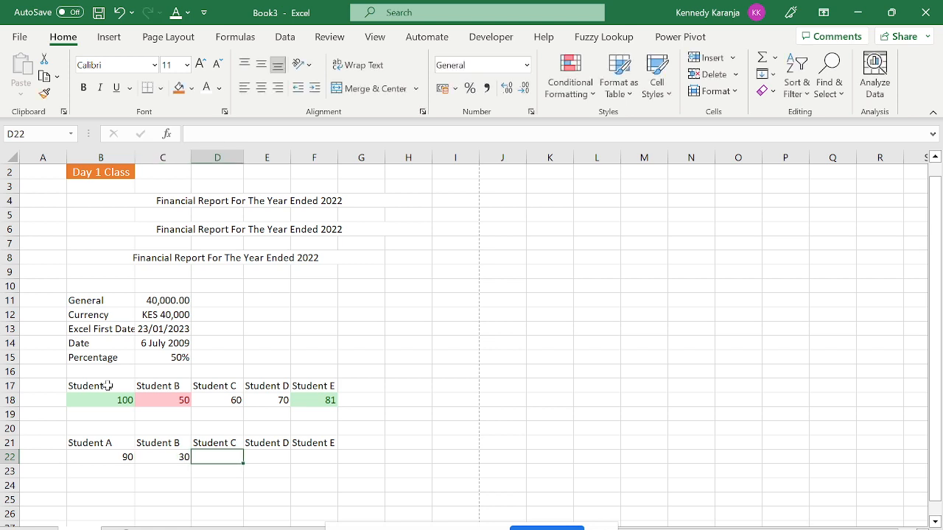
text(60)
key(Tab)
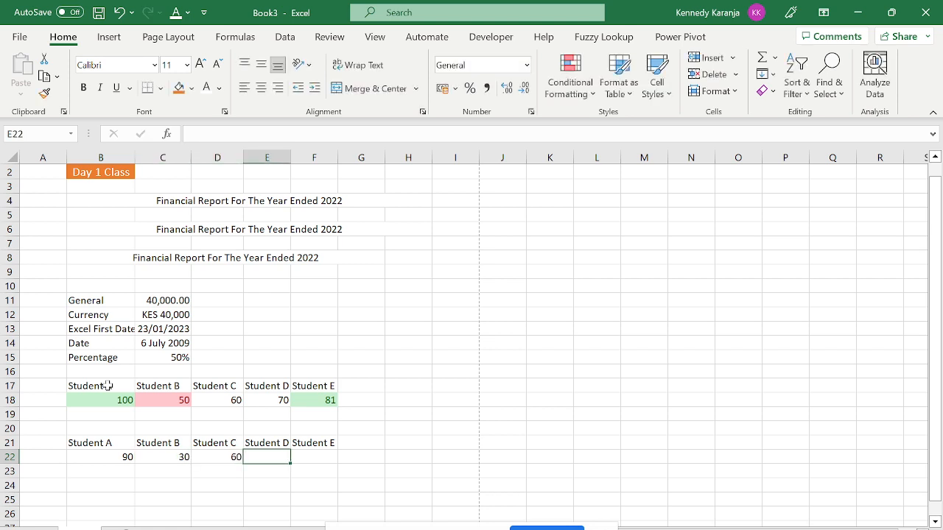
text(78)
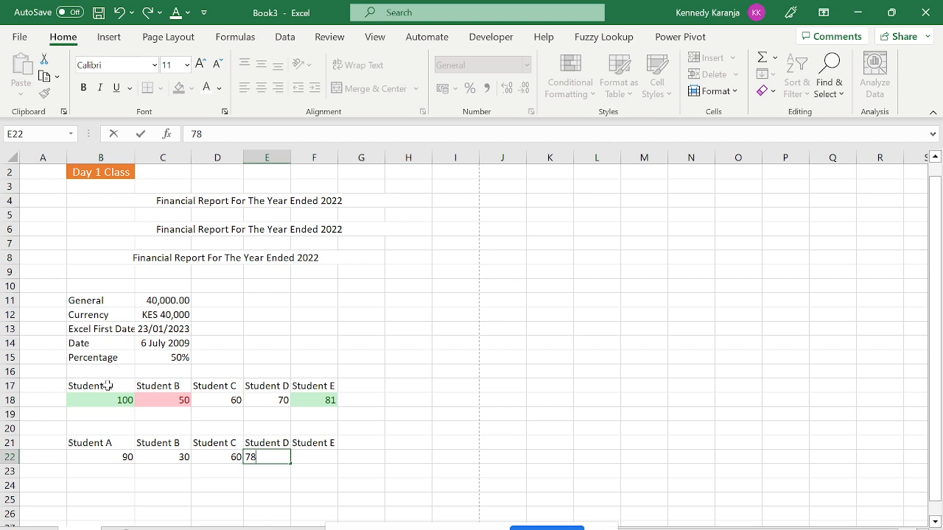
key(Tab)
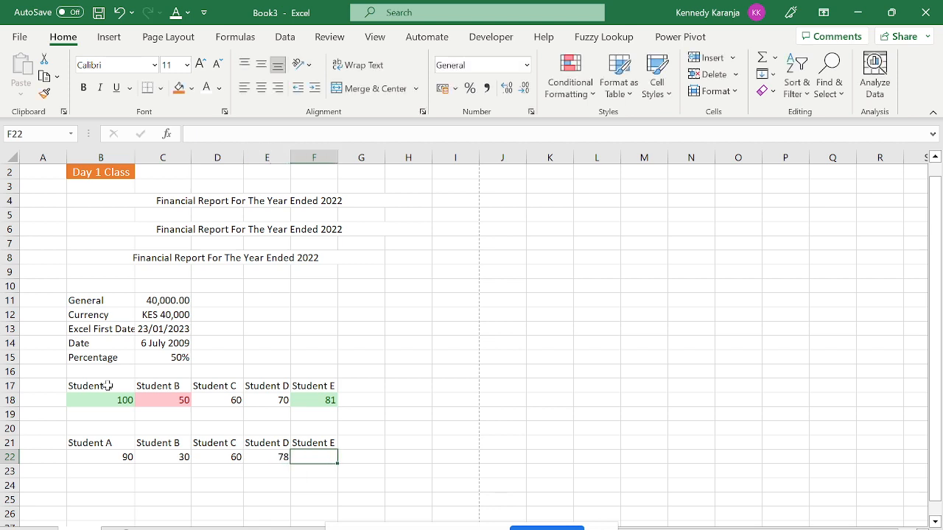
text(65)
key(Return)
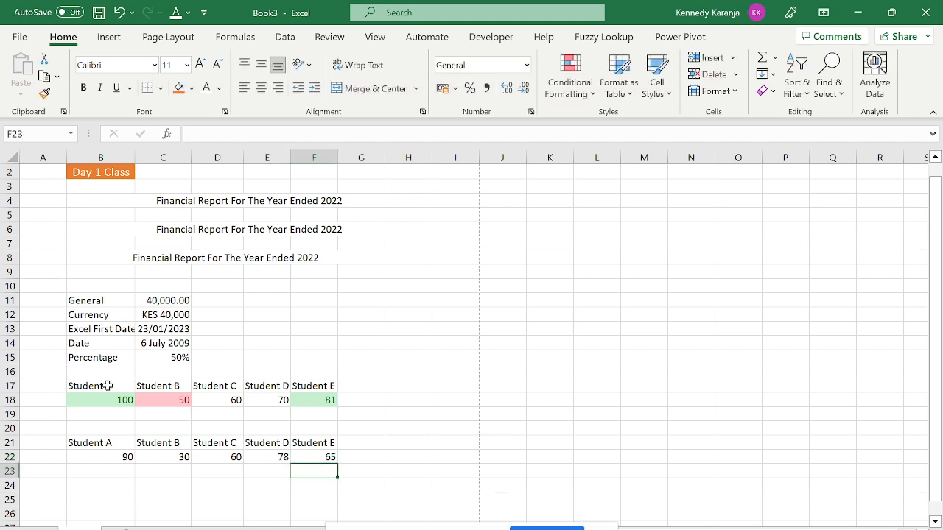
click(126, 456)
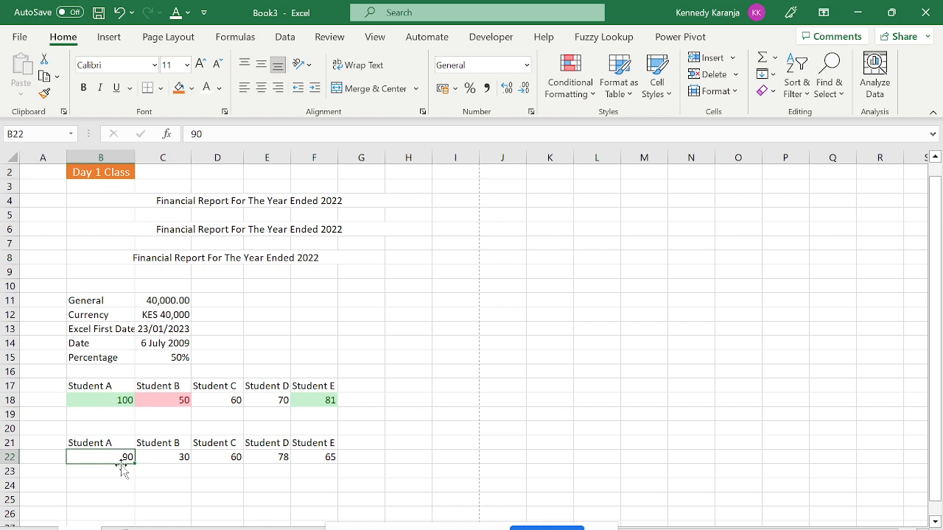
Select the second score row B22:F22 holding 90, 30, 60, 78 and 65.
click(75, 490)
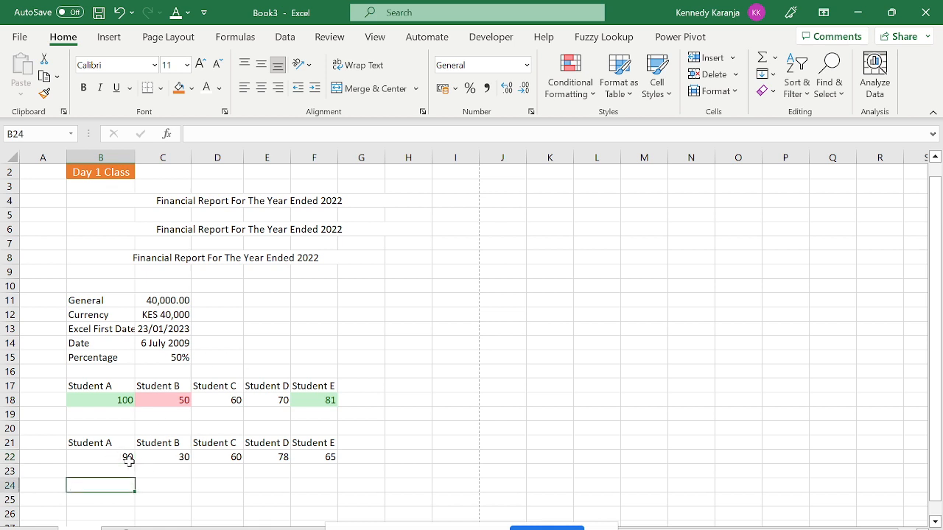
drag(126, 458, 308, 457)
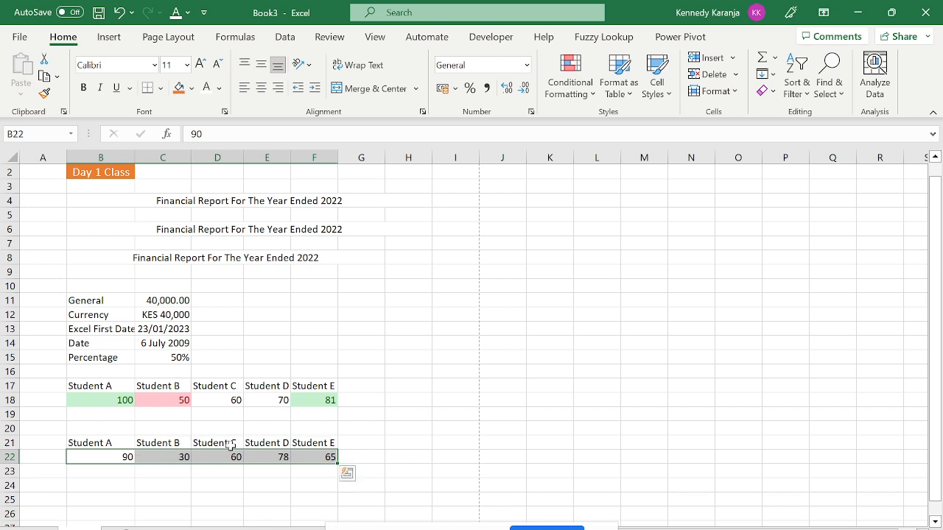
Highlight scores greater than 60 with green fill and dark green text.
click(586, 96)
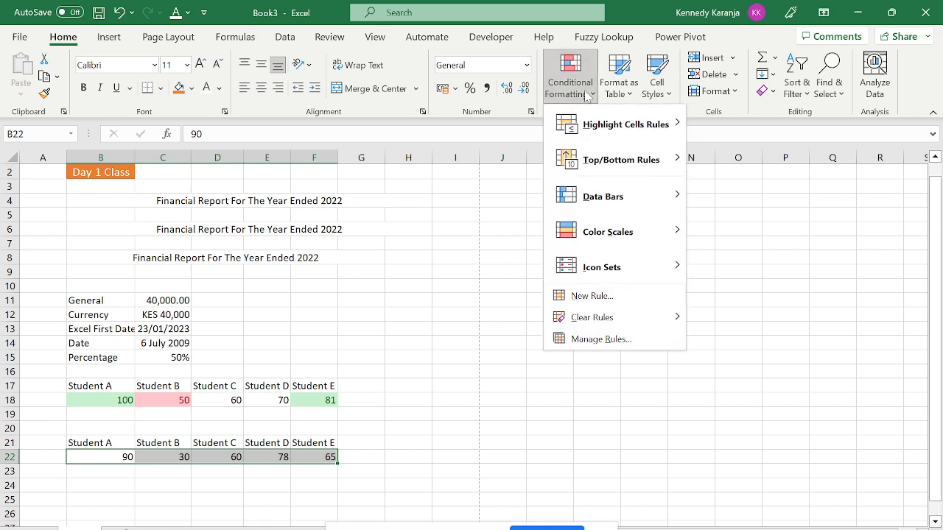
mouse_move(626, 131)
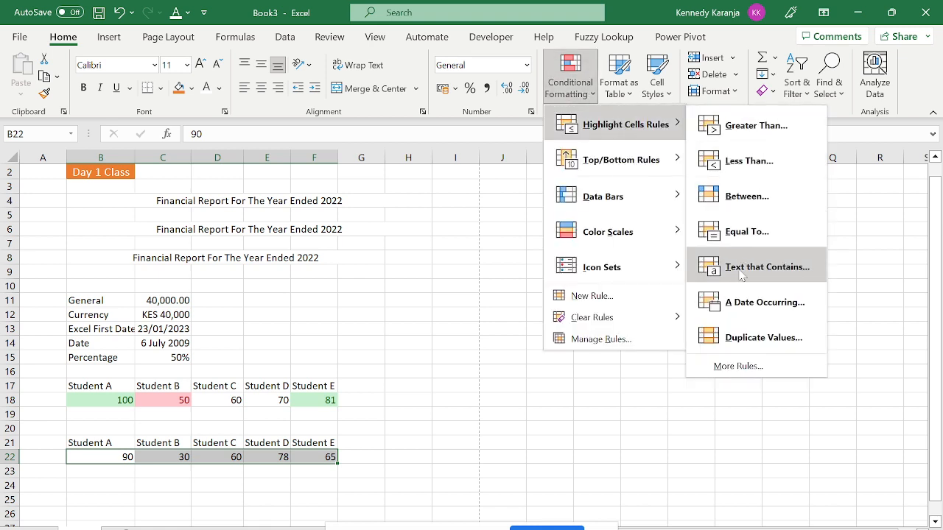
click(723, 127)
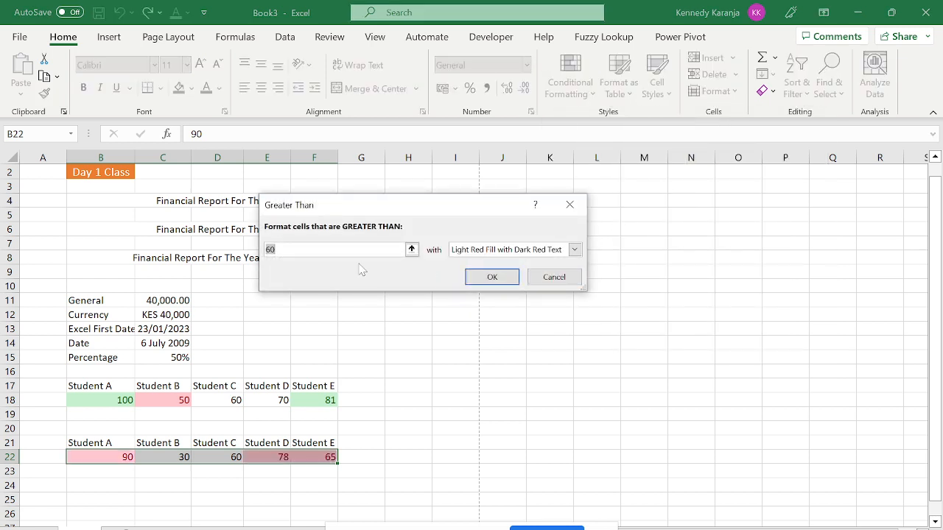
key(BackSpace)
text(60)
click(575, 249)
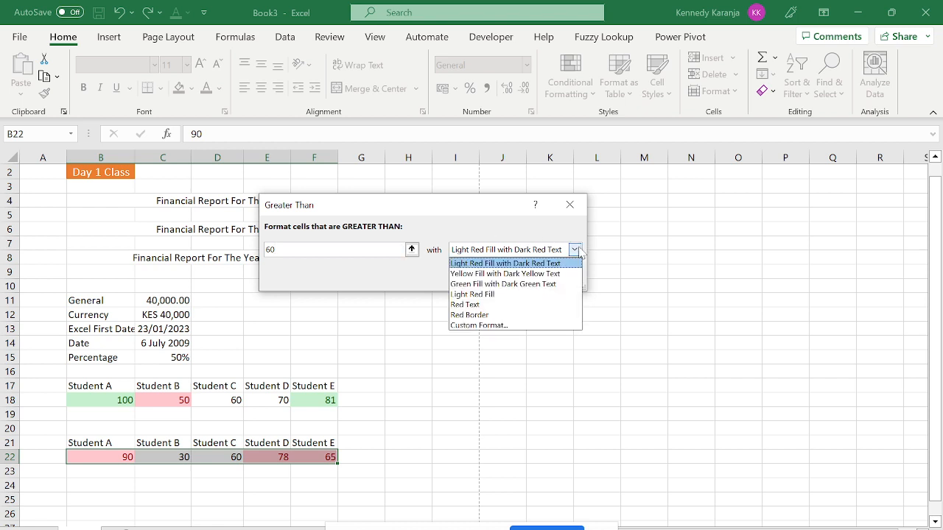
click(508, 285)
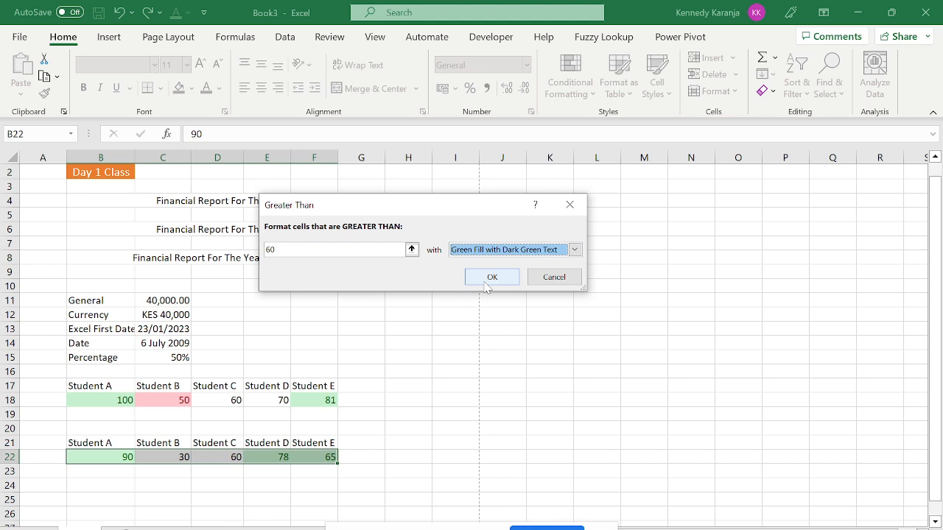
click(491, 278)
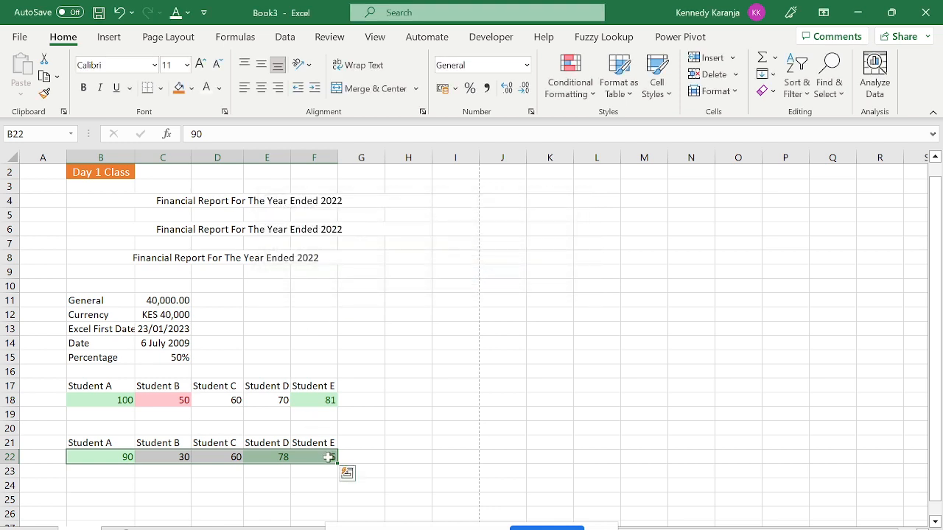
Add a Less Than 60 rule with light red fill to the score row.
click(576, 95)
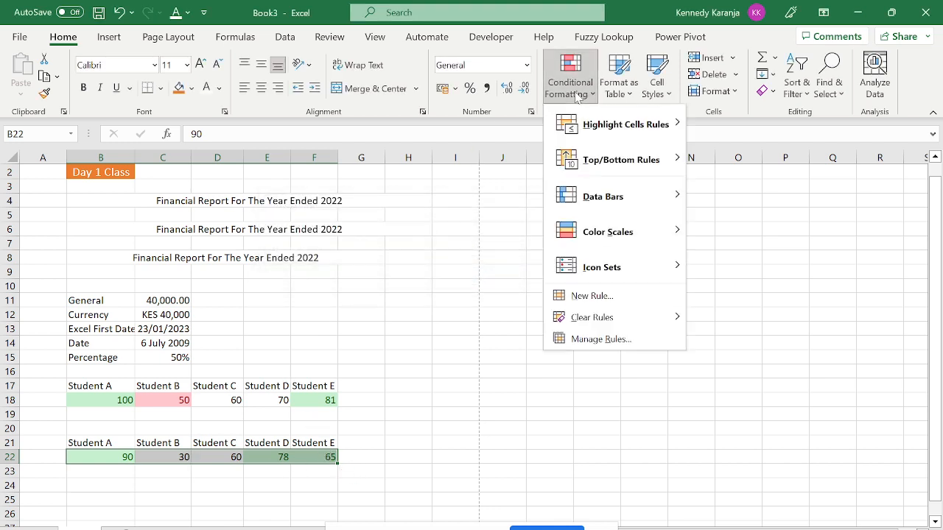
mouse_move(626, 126)
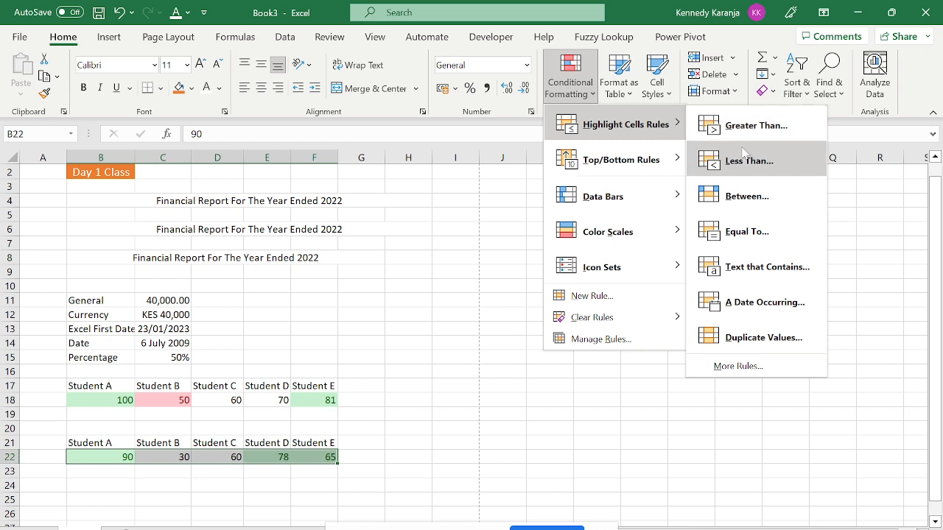
click(744, 153)
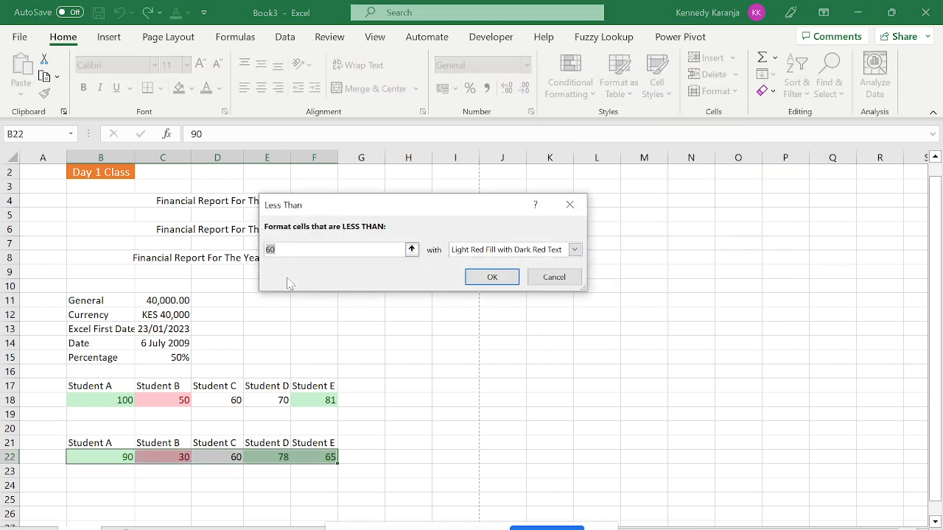
click(492, 277)
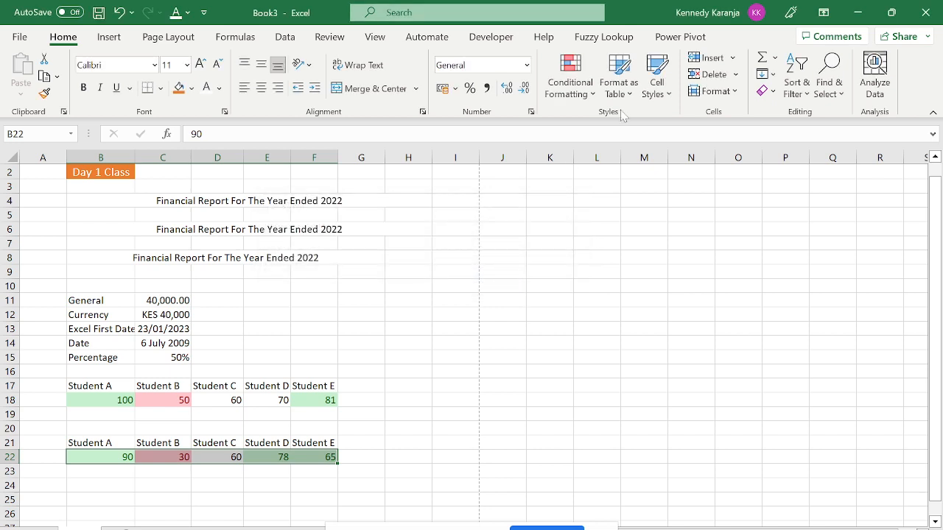
Add an Equal To 60 rule with light red fill to the score row.
click(582, 94)
mouse_move(640, 124)
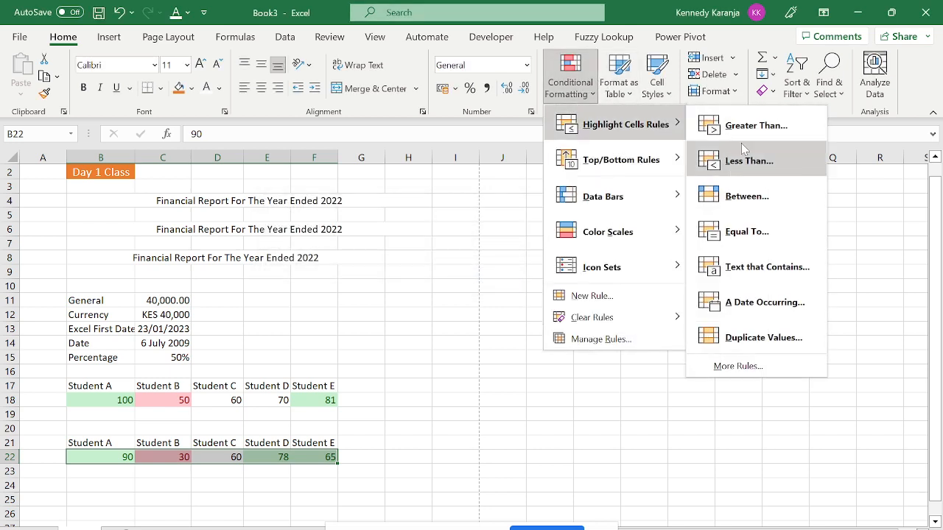
click(756, 246)
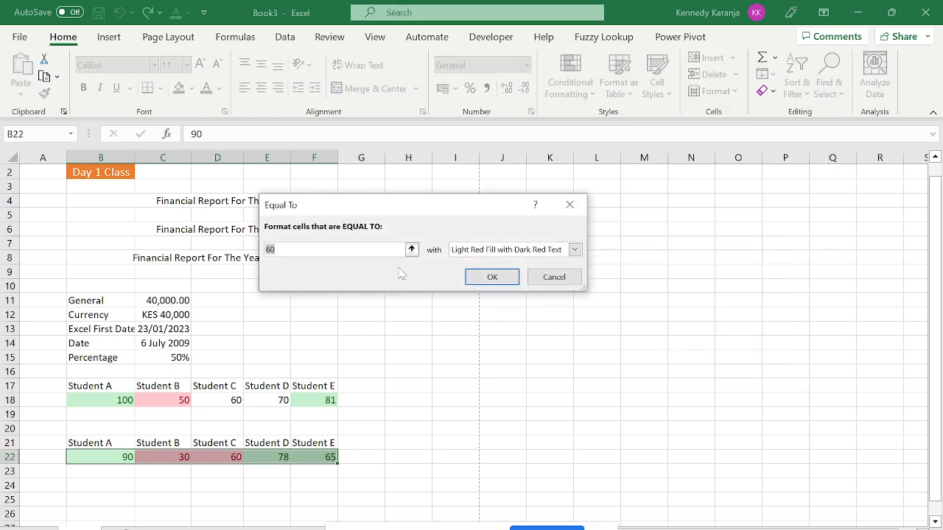
click(491, 277)
click(326, 414)
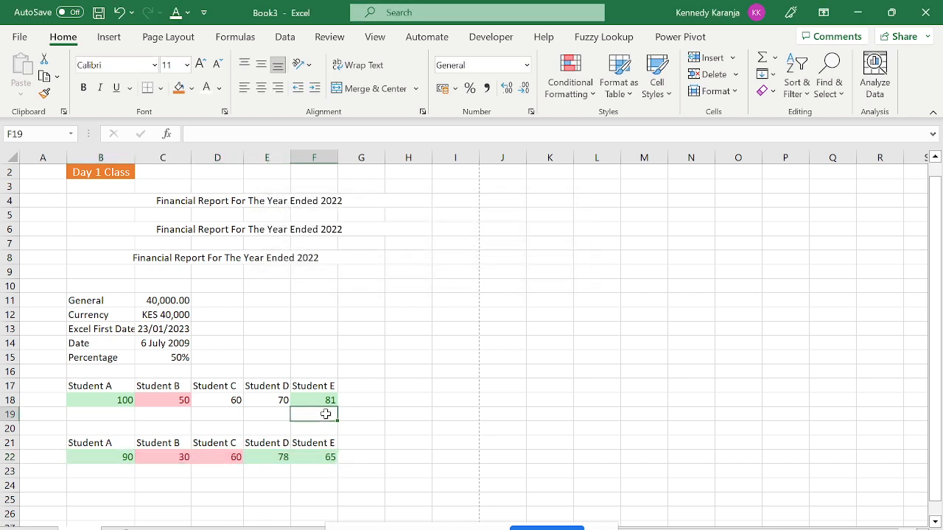
key(Down)
key(Down)
key(Down)
key(Left)
key(Left)
key(Left)
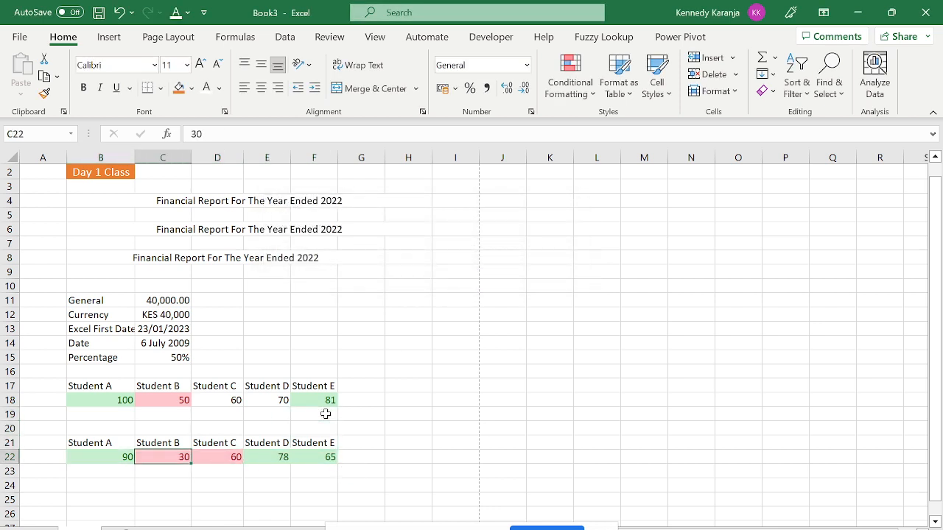
key(Right)
key(Left)
key(Right)
key(Left)
key(Left)
key(Right)
key(Right)
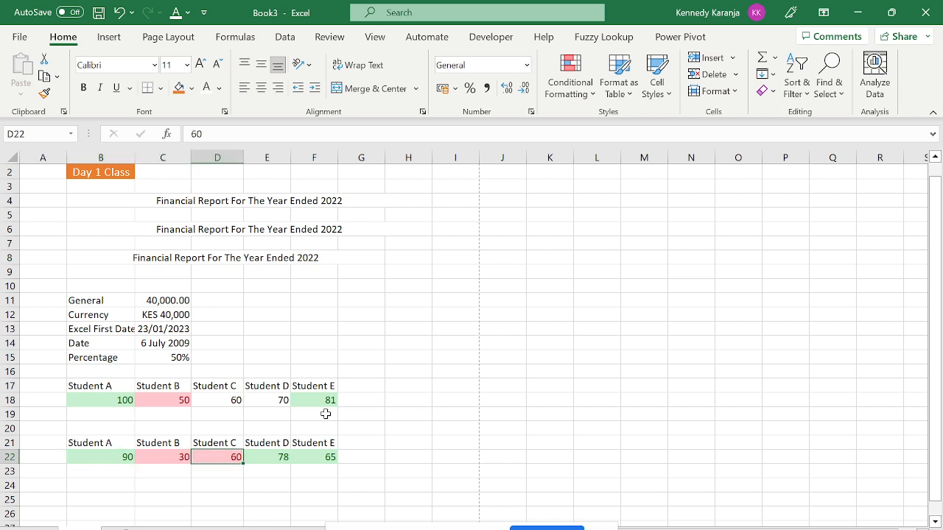
key(Left)
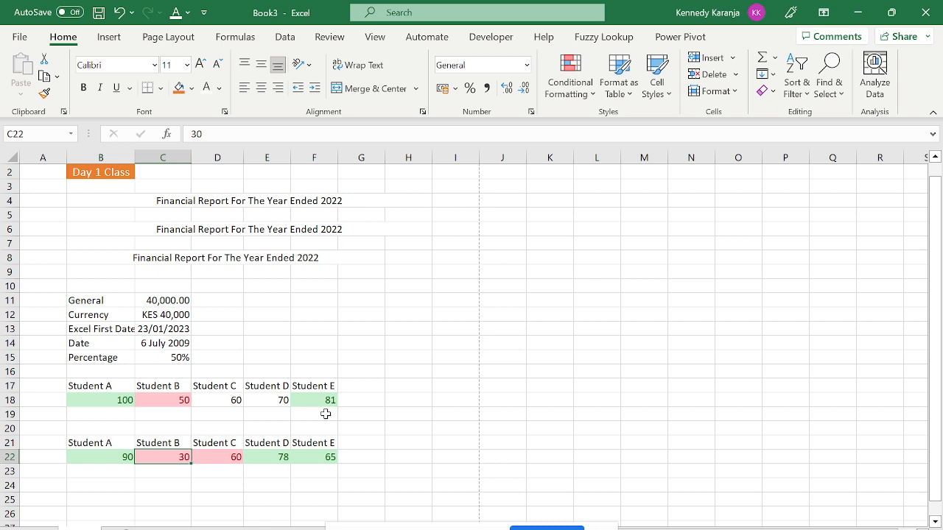
text(68)
key(Return)
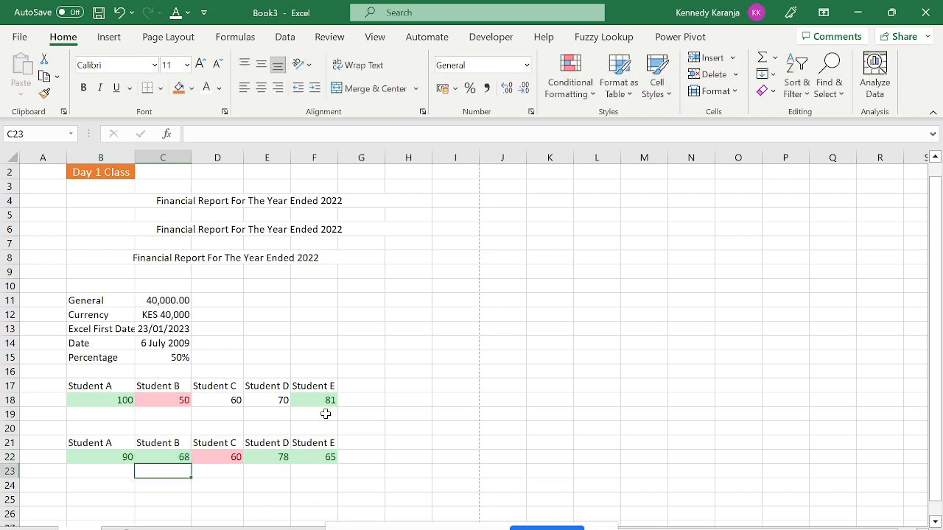
key(ctrl+z)
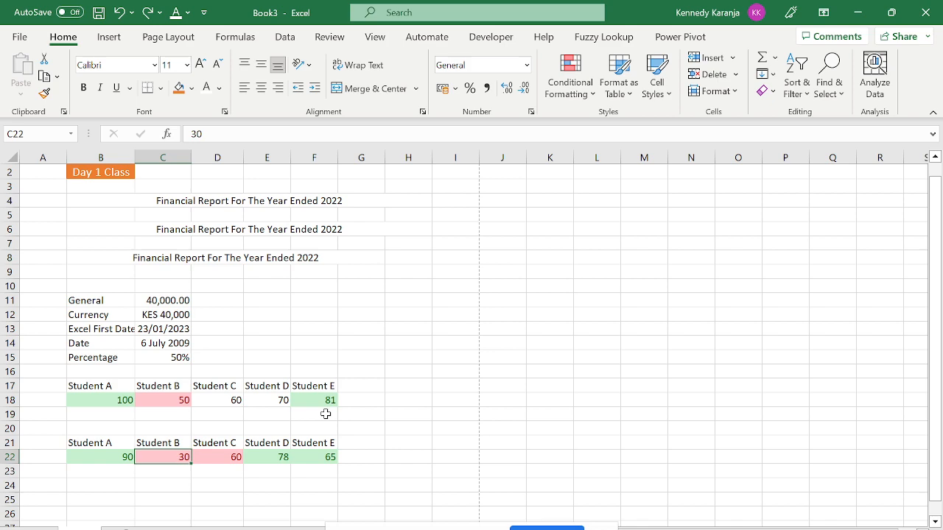
key(Return)
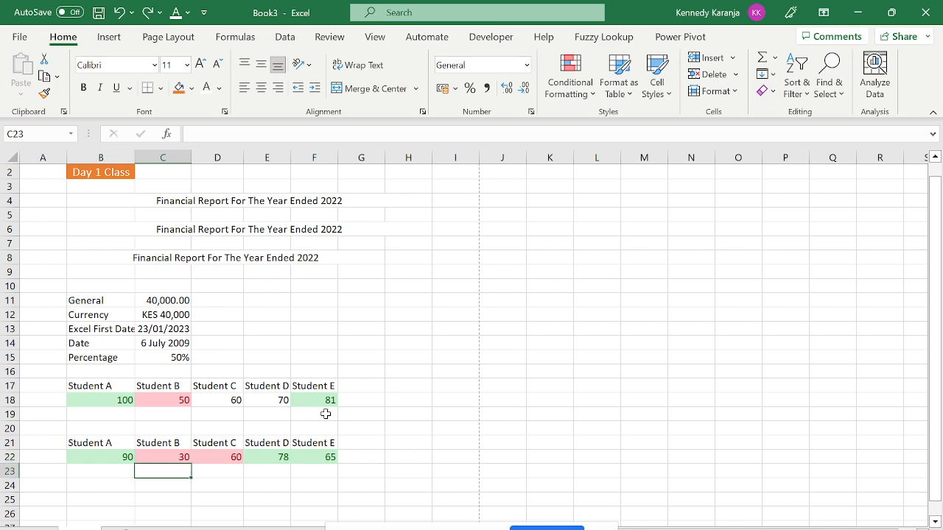
key(Down)
key(Down)
key(Down)
key(Down)
key(Down)
key(Down)
key(Up)
key(Up)
key(Up)
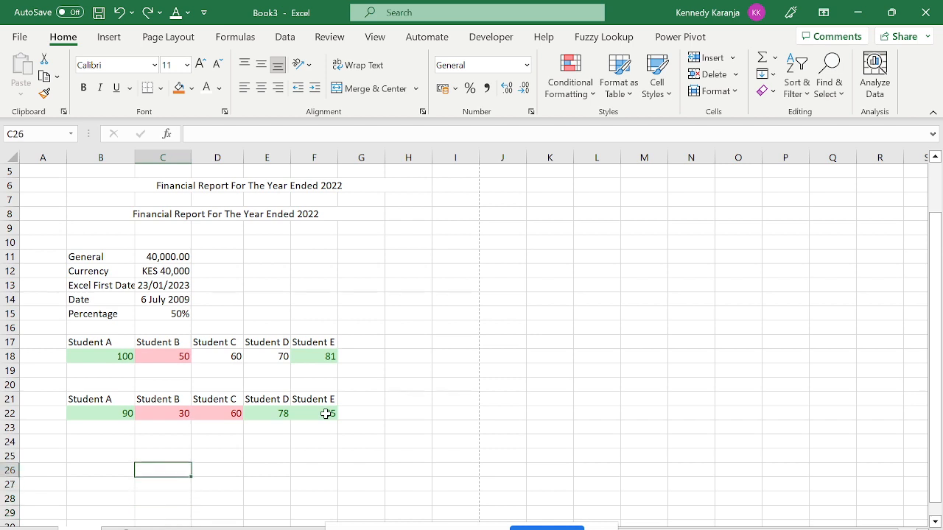
key(Up)
key(Up)
key(Up)
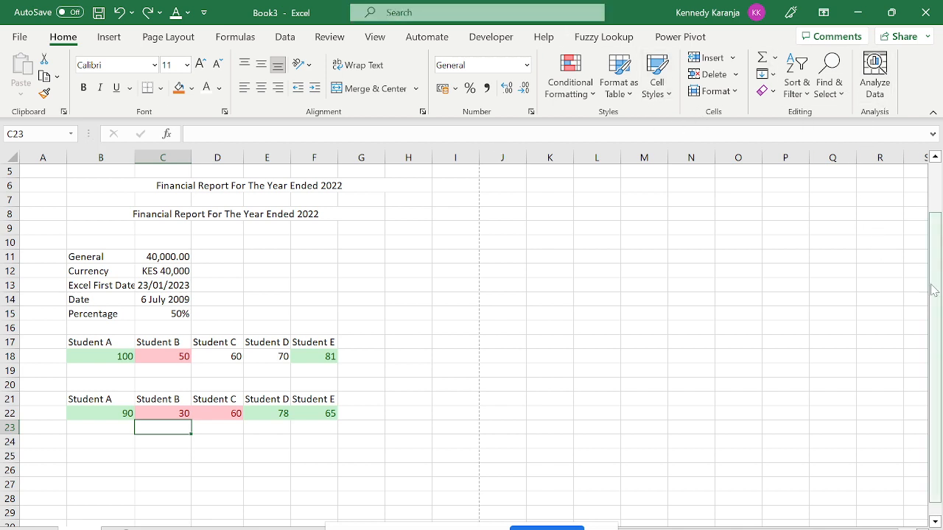
drag(934, 289, 934, 277)
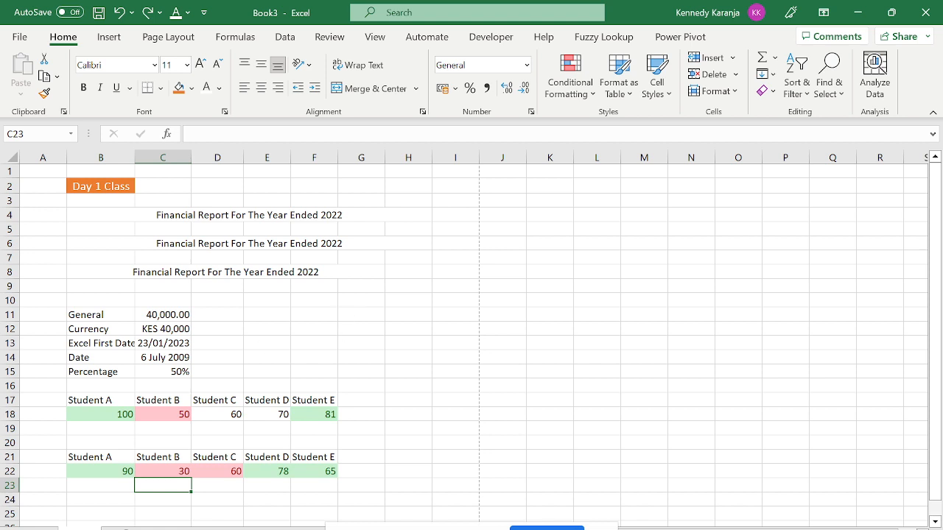
click(108, 39)
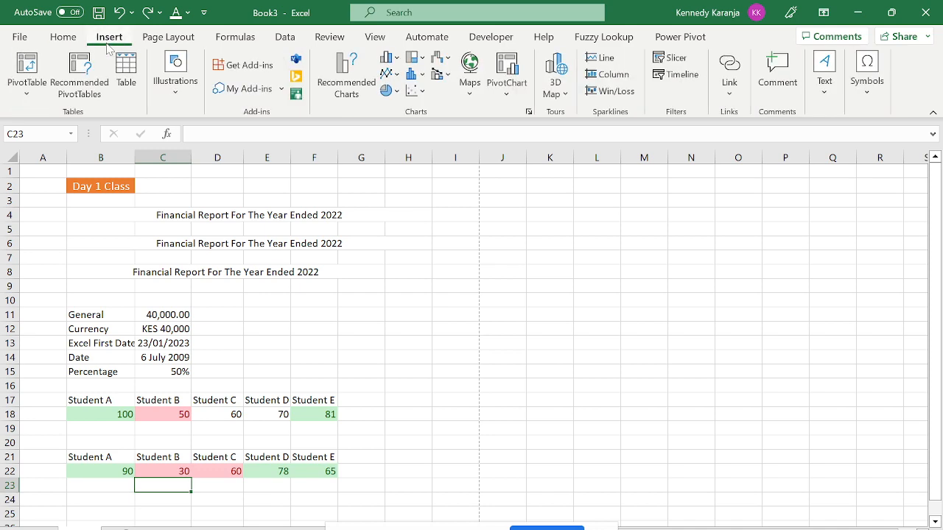
click(64, 37)
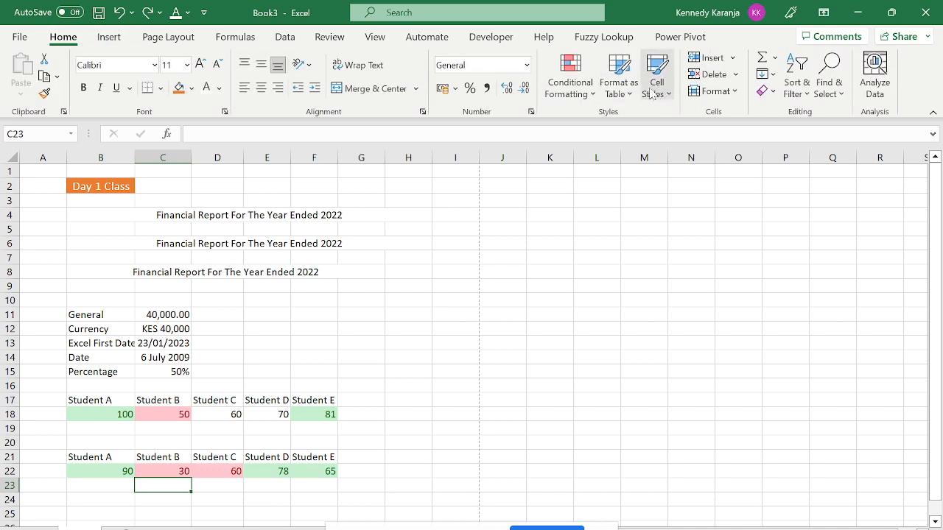
click(623, 96)
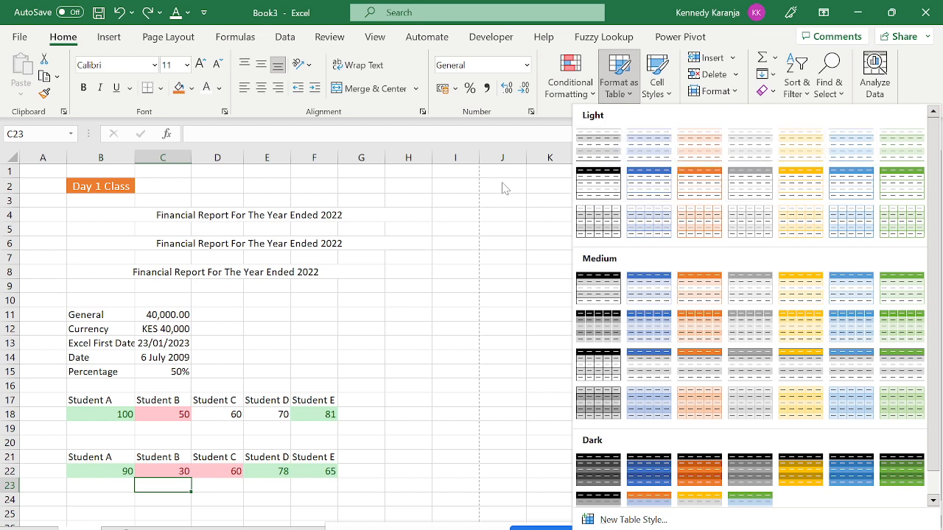
click(657, 98)
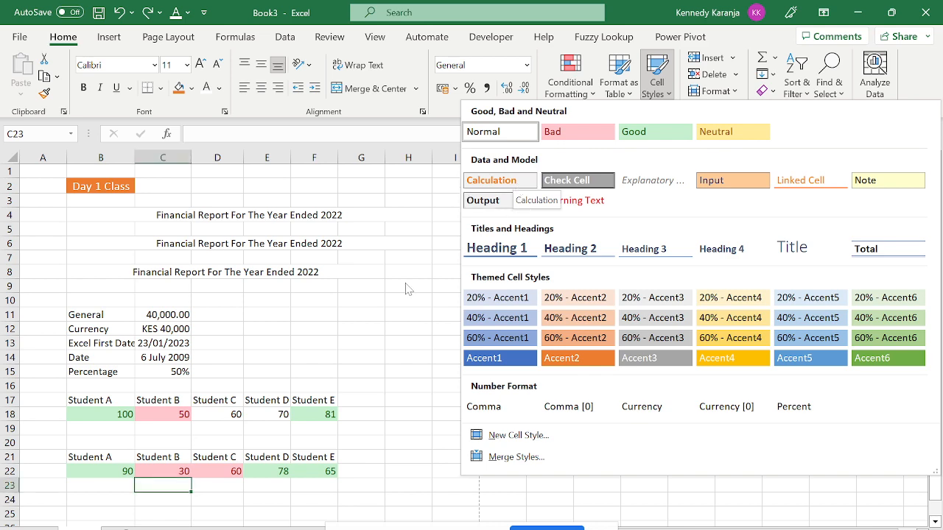
click(112, 469)
click(104, 495)
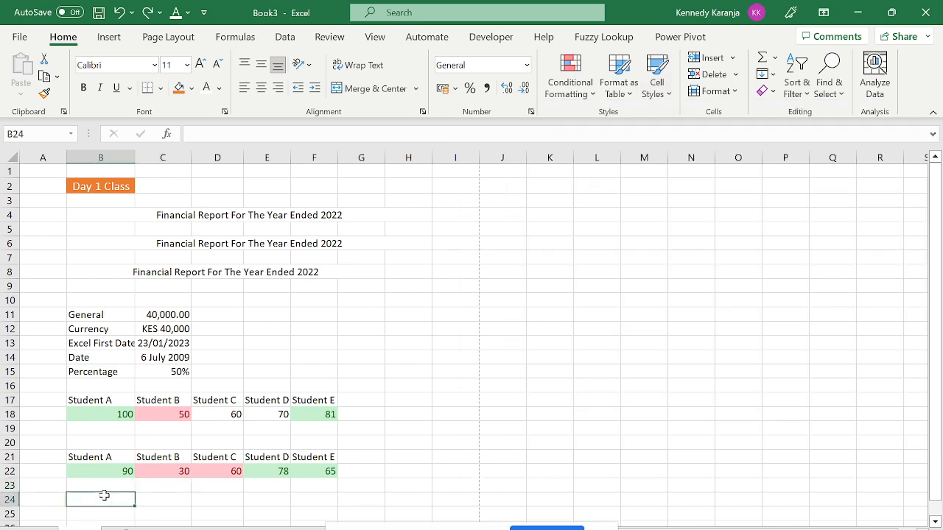
Enter 20 in cell B24 and apply the Calculation cell style to it.
text(20)
key(Return)
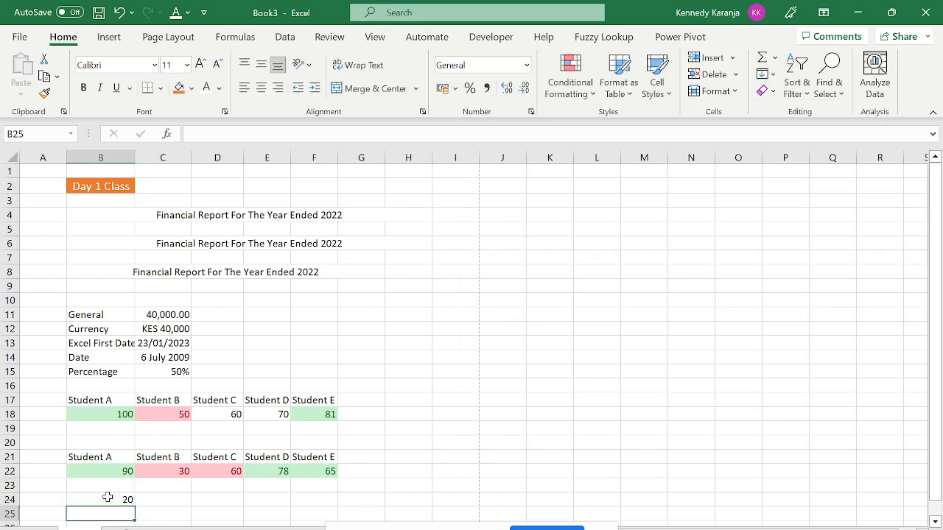
click(108, 497)
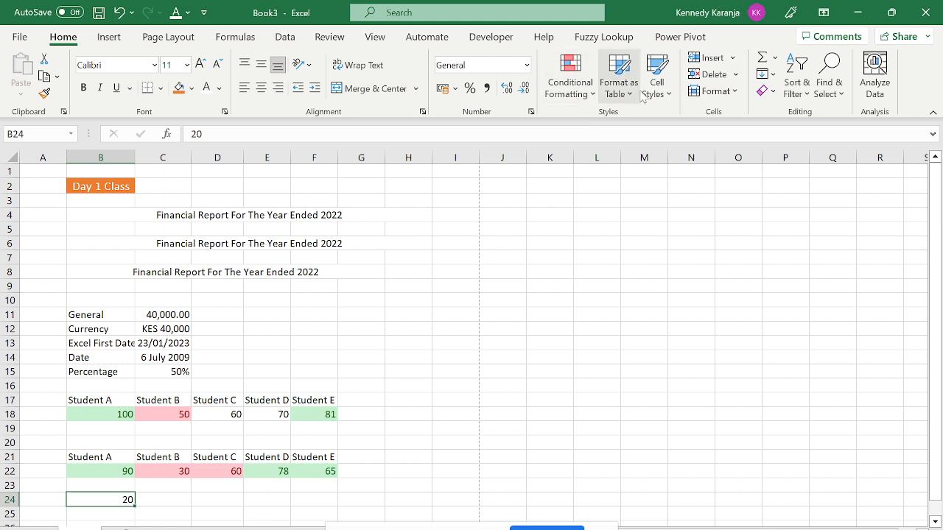
click(655, 87)
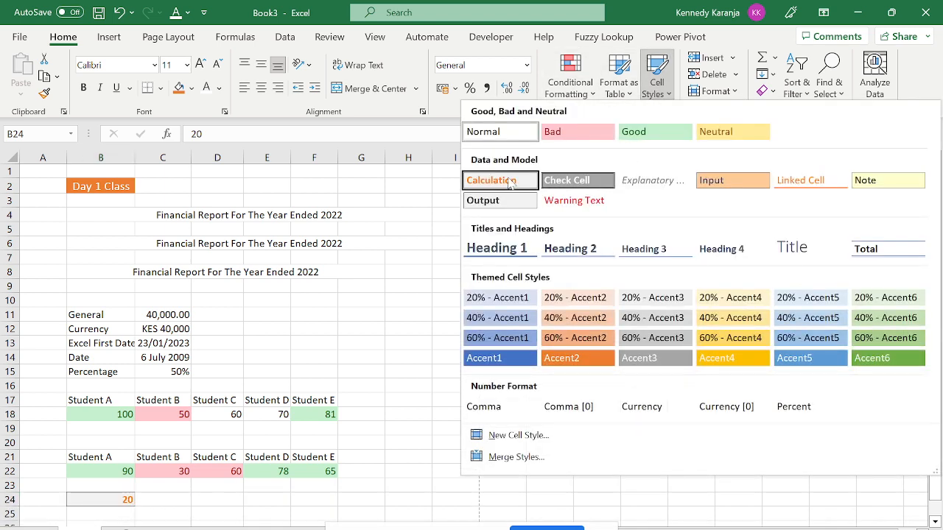
click(508, 181)
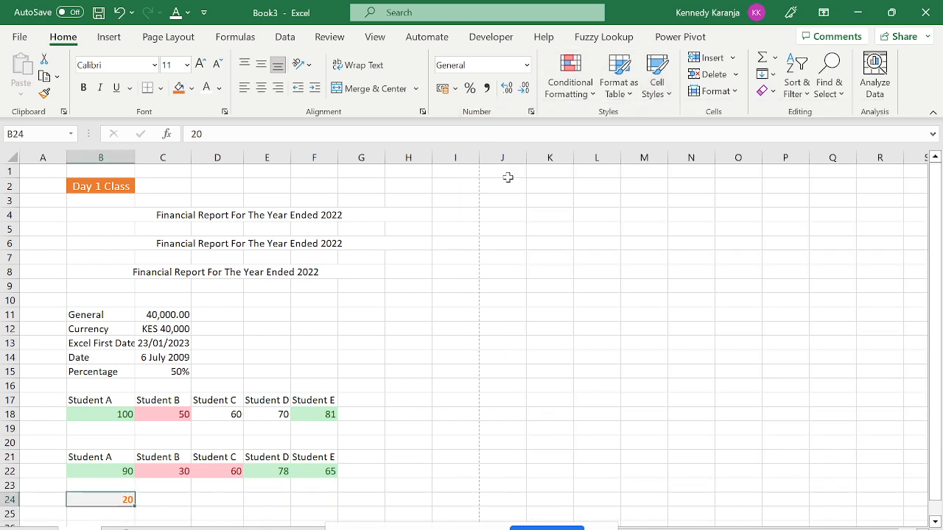
click(105, 511)
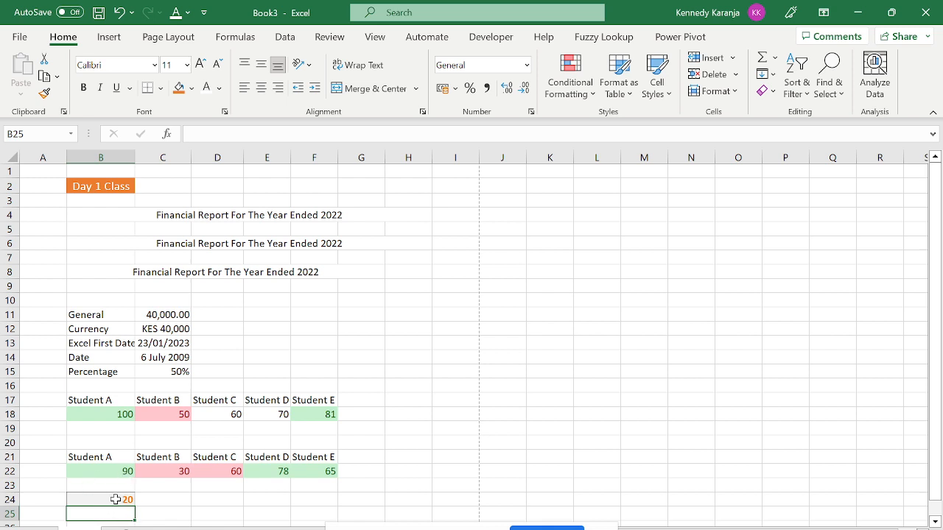
Apply the Warning Text cell style to B24 instead.
click(116, 499)
click(567, 87)
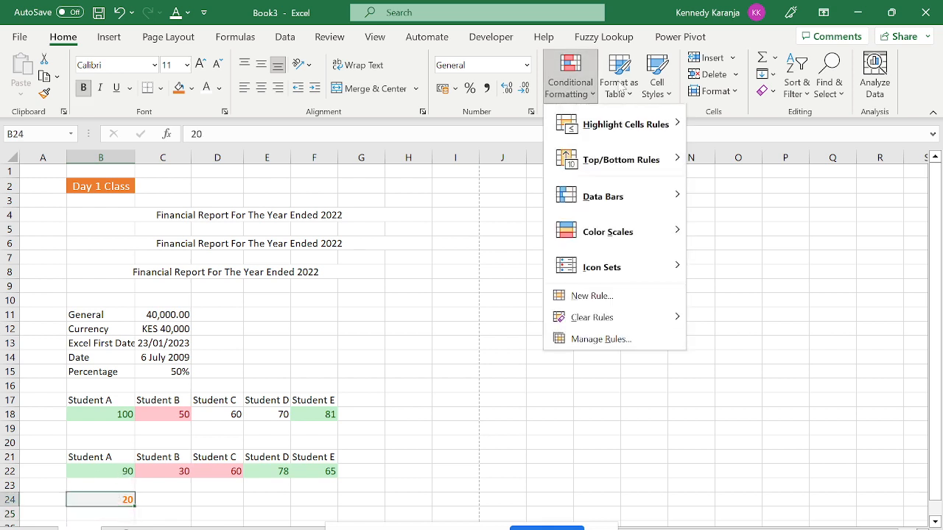
click(666, 81)
click(659, 81)
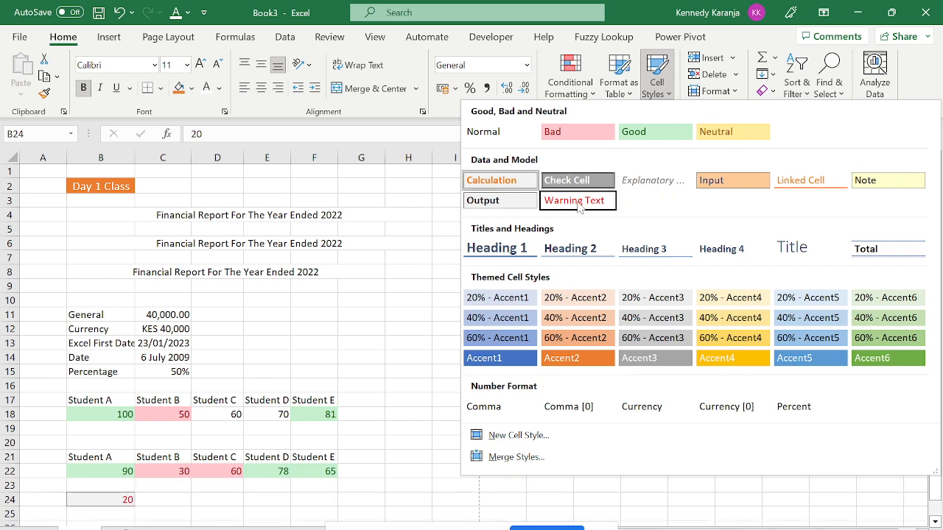
click(578, 206)
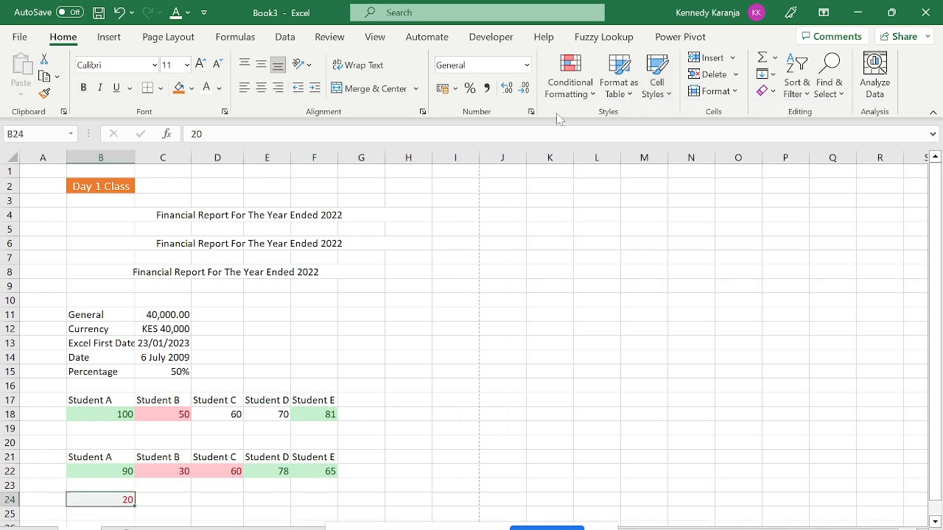
click(669, 94)
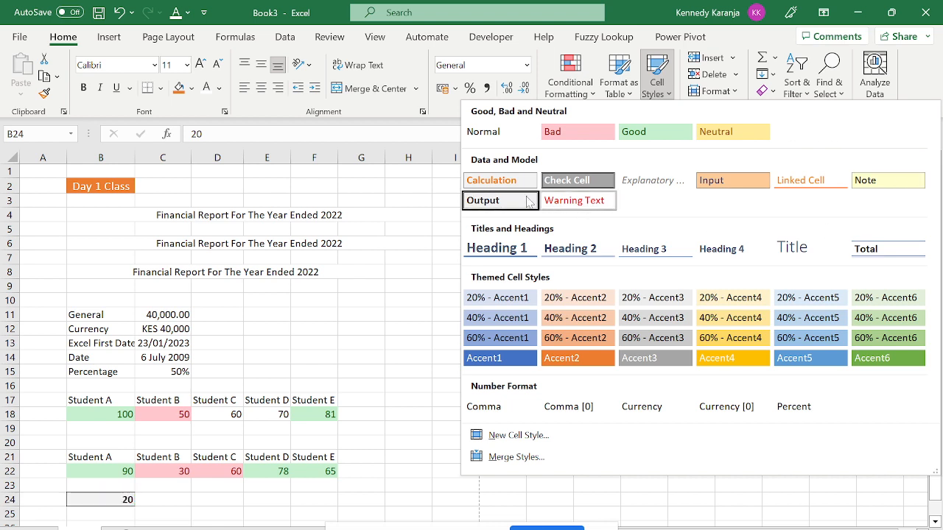
click(80, 497)
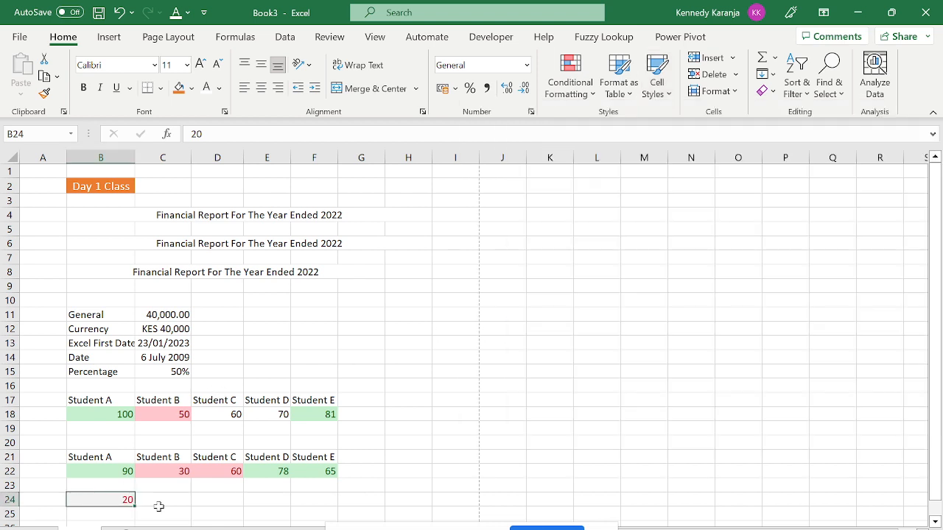
Copy the empty cell C24 over B24 to clear its value and style.
click(158, 504)
key(ctrl+c)
key(Left)
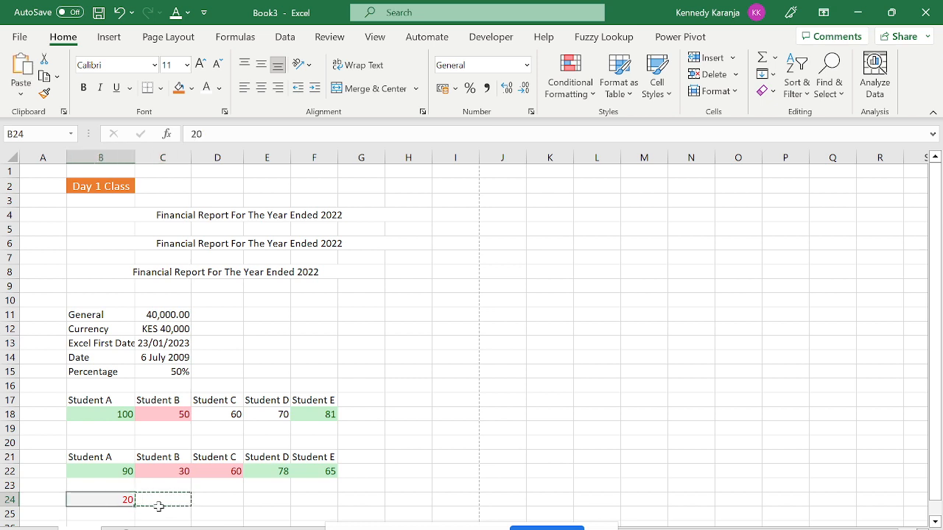
key(ctrl+v)
key(Right)
key(Up)
key(Up)
key(Up)
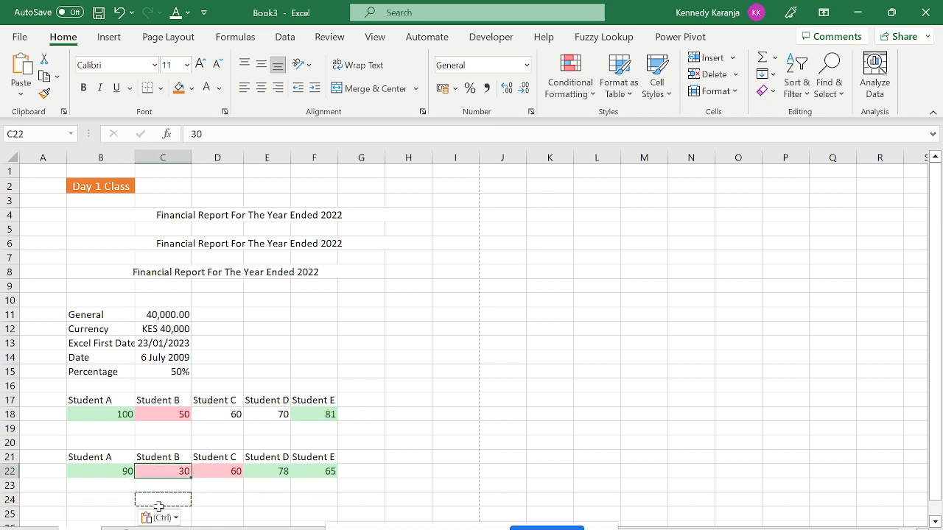
key(Down)
key(Down)
key(Down)
key(Down)
key(Down)
key(Down)
key(Down)
key(Down)
key(Down)
key(Down)
key(Down)
key(Down)
key(Down)
key(Down)
key(Down)
key(Down)
key(Up)
key(Up)
key(Up)
key(Up)
key(Up)
key(Up)
key(Up)
key(Up)
key(Up)
key(Up)
key(Up)
key(Up)
key(Up)
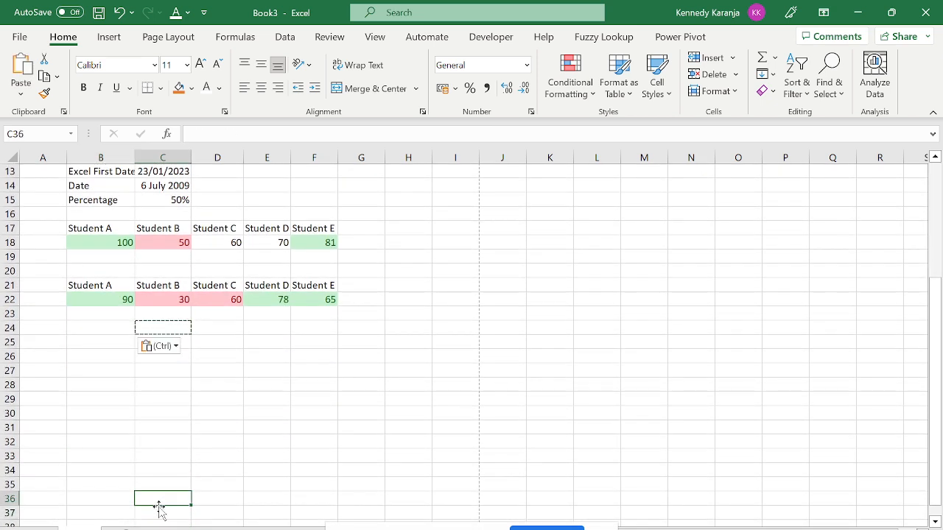
key(Escape)
key(Left)
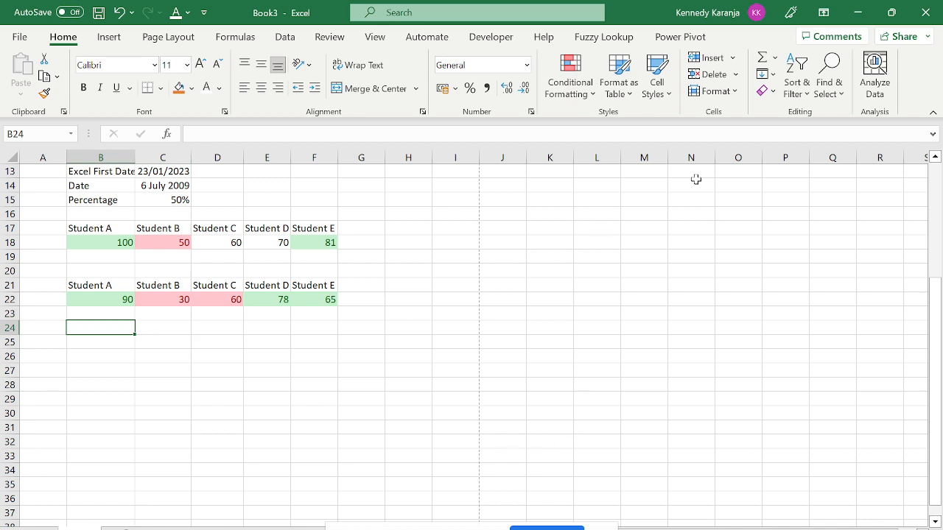
click(775, 58)
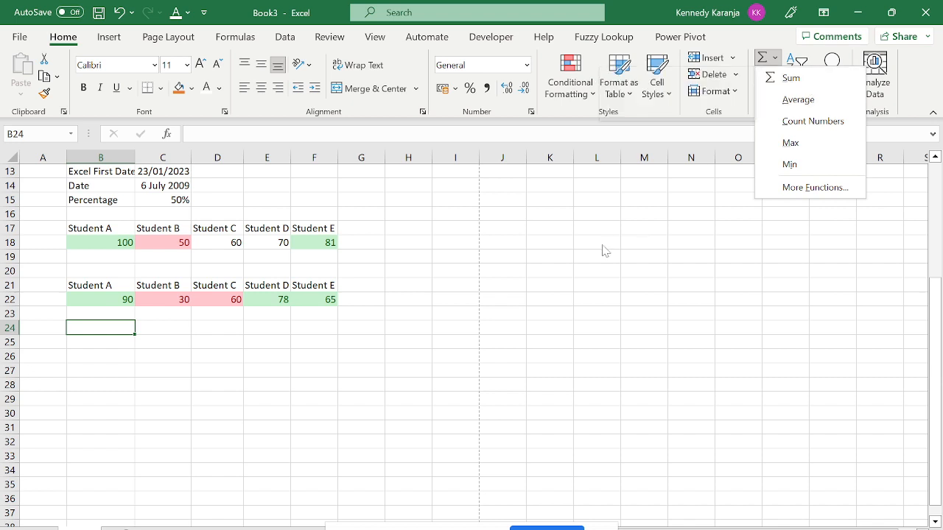
click(111, 338)
click(343, 297)
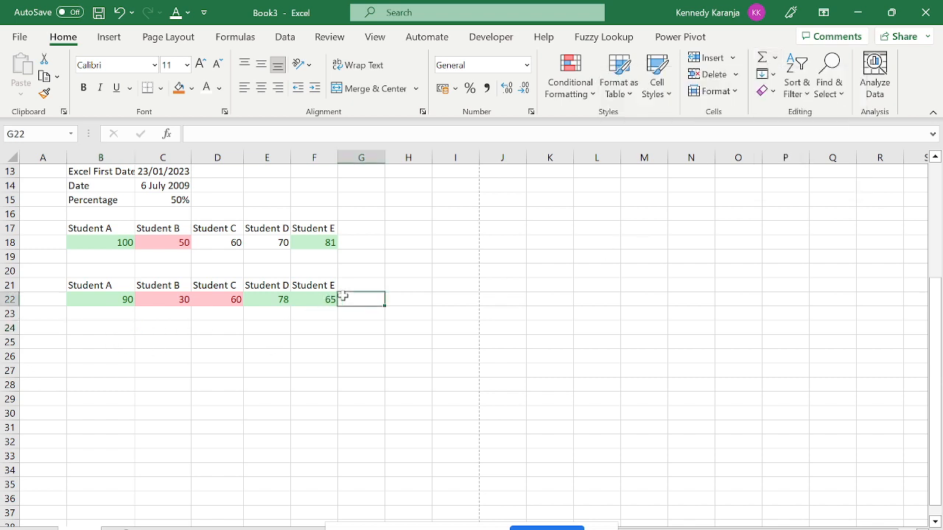
click(774, 58)
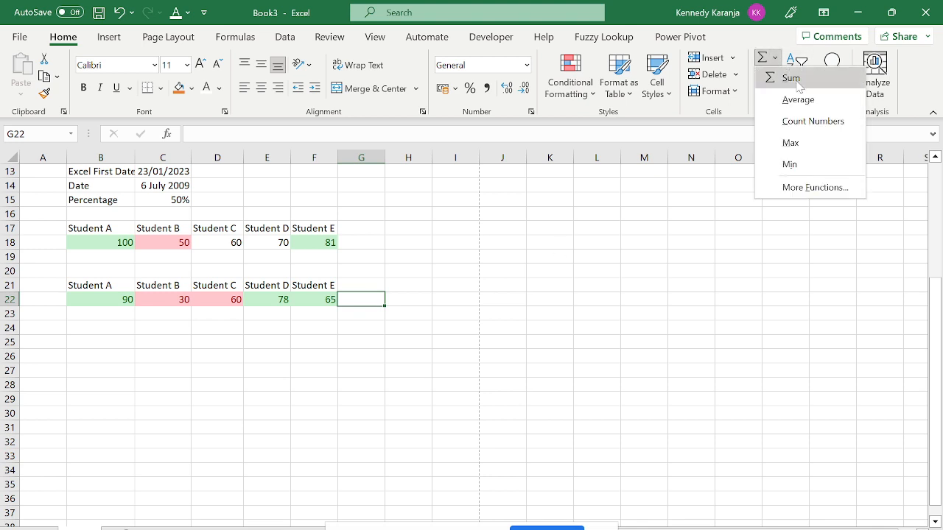
click(794, 77)
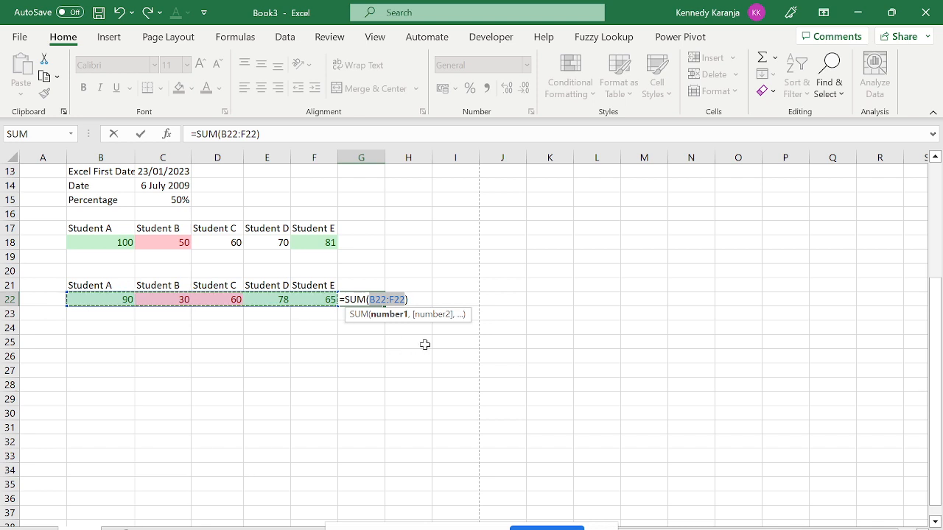
key(ctrl+Return)
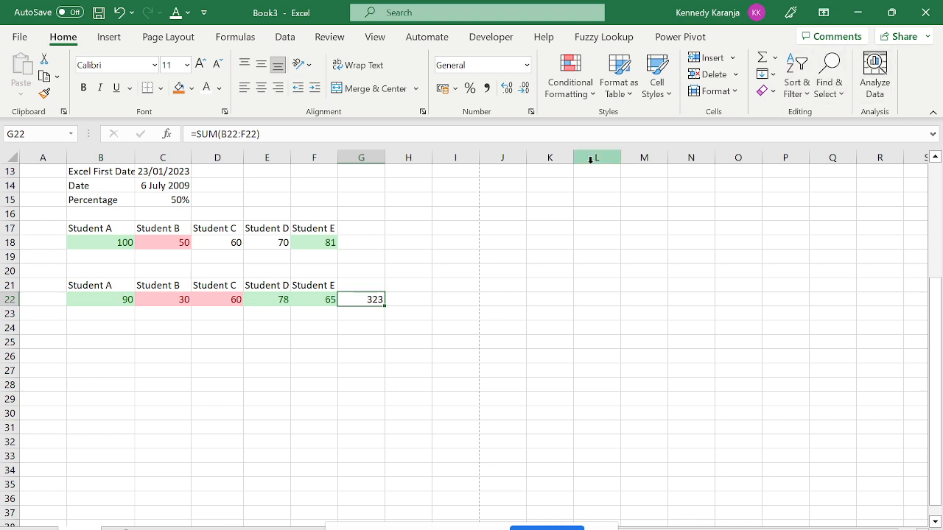
key(Delete)
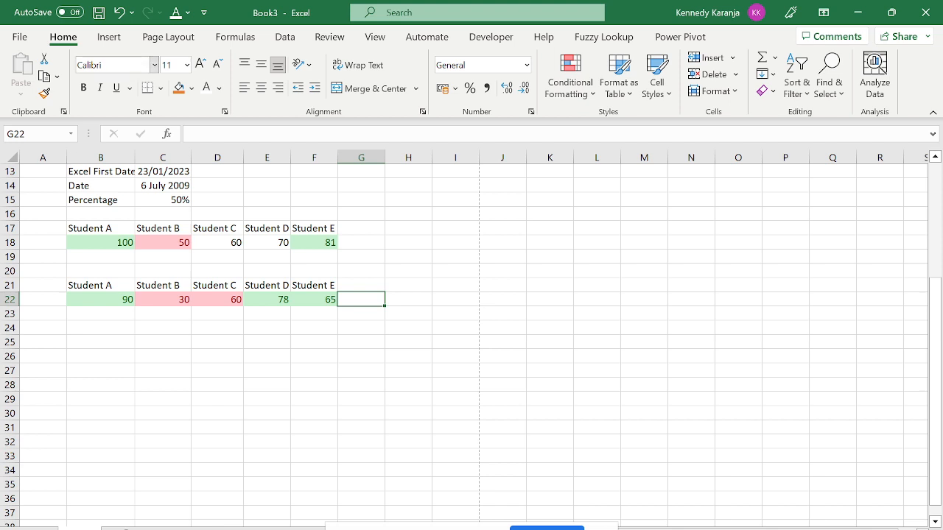
Insert a recommended clustered column chart of B21:F22 and drag it right of the tables.
click(109, 37)
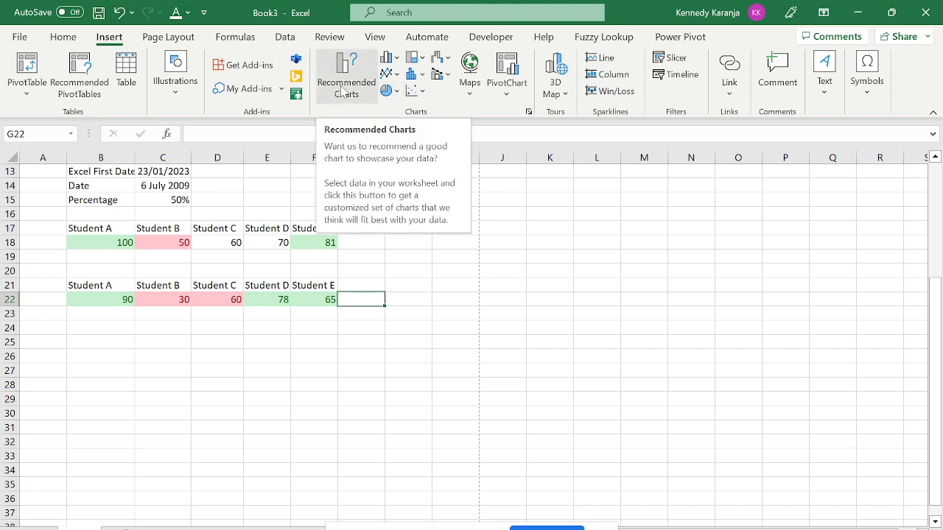
drag(92, 295, 314, 289)
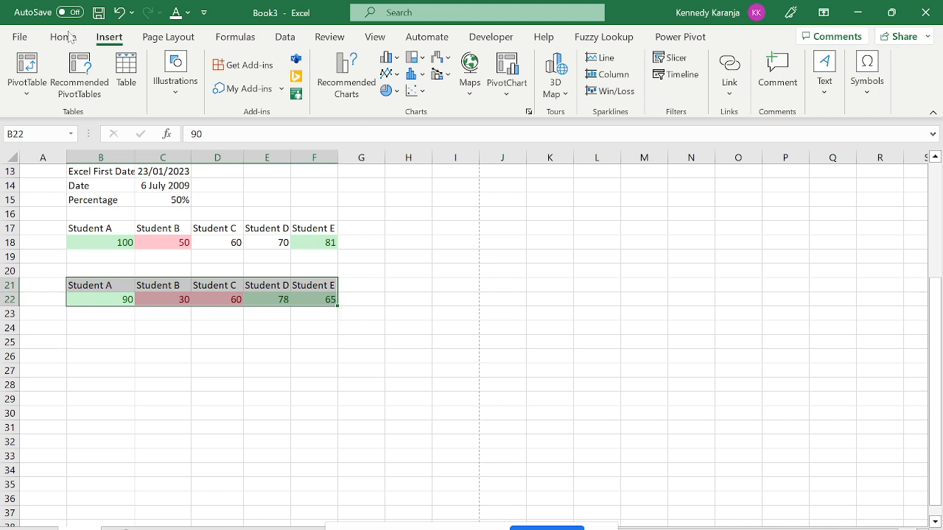
click(358, 96)
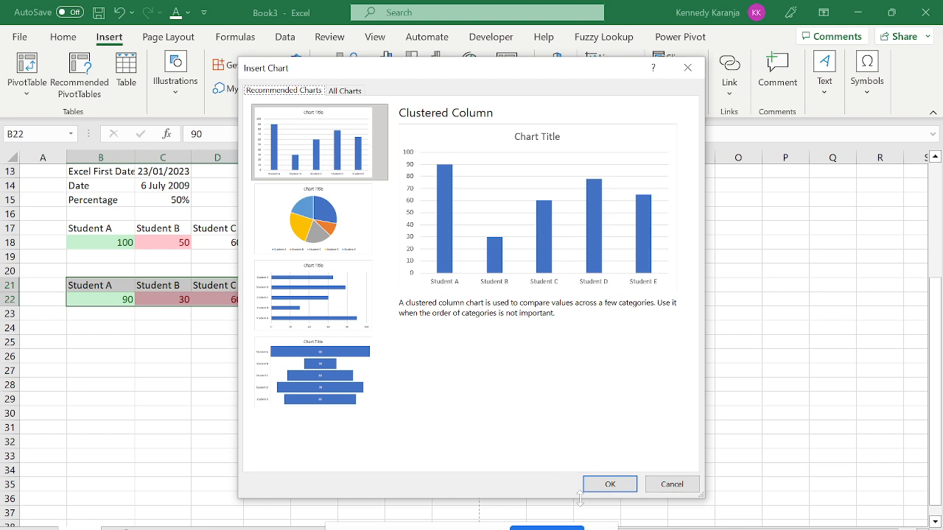
click(609, 485)
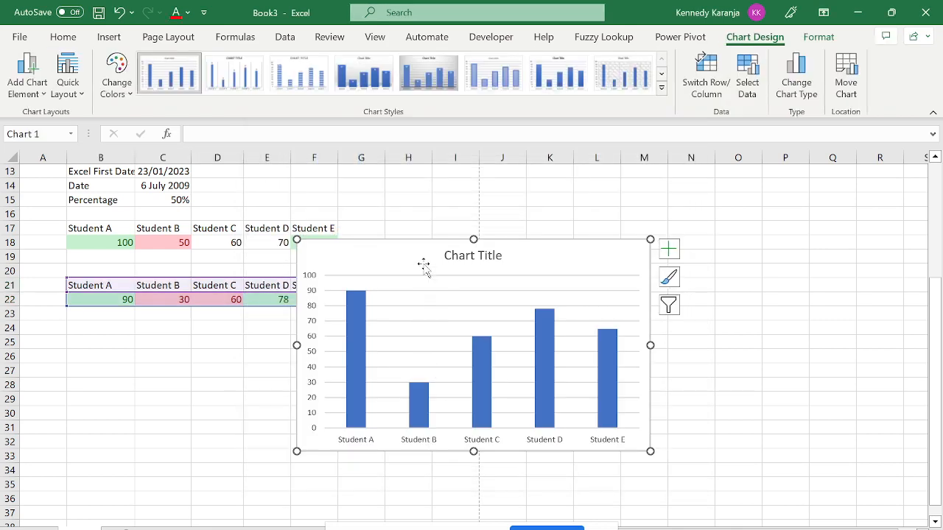
drag(424, 264, 507, 257)
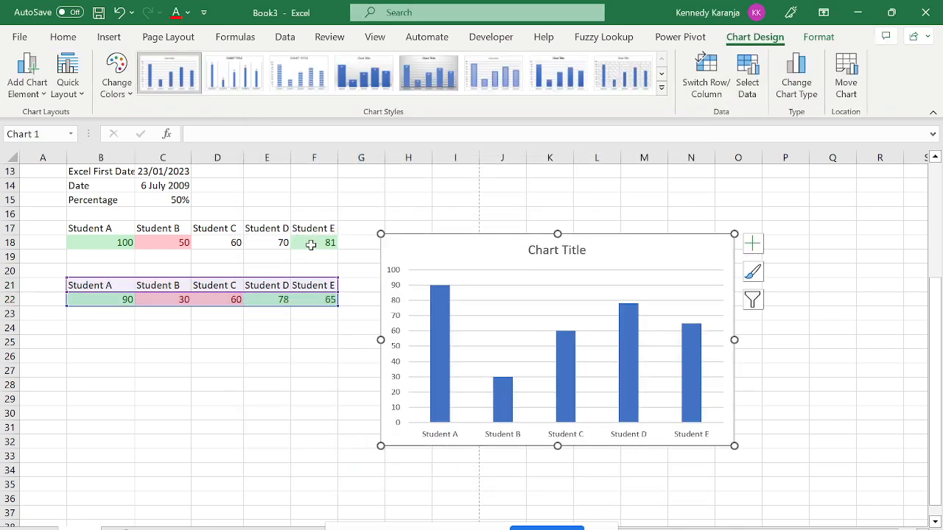
click(231, 435)
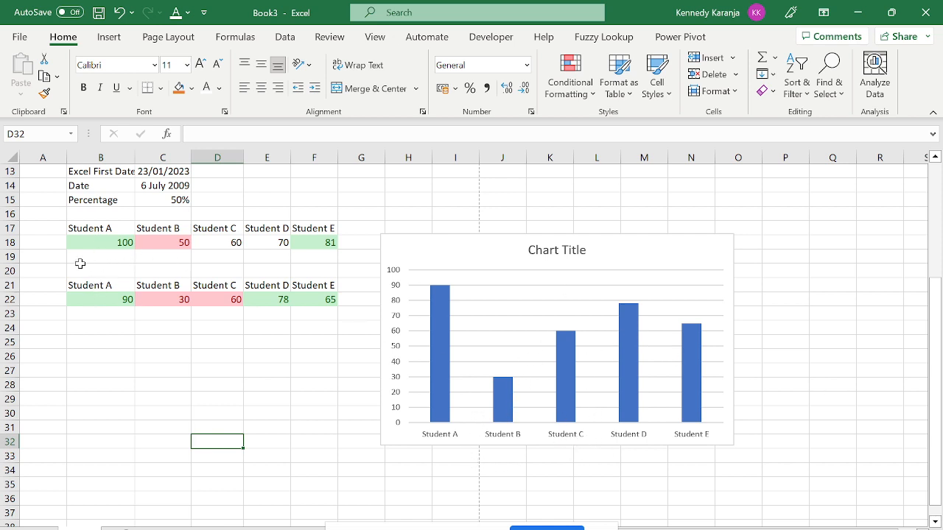
Select B21:F22 and insert a Clustered Column chart from the All Charts list.
click(108, 37)
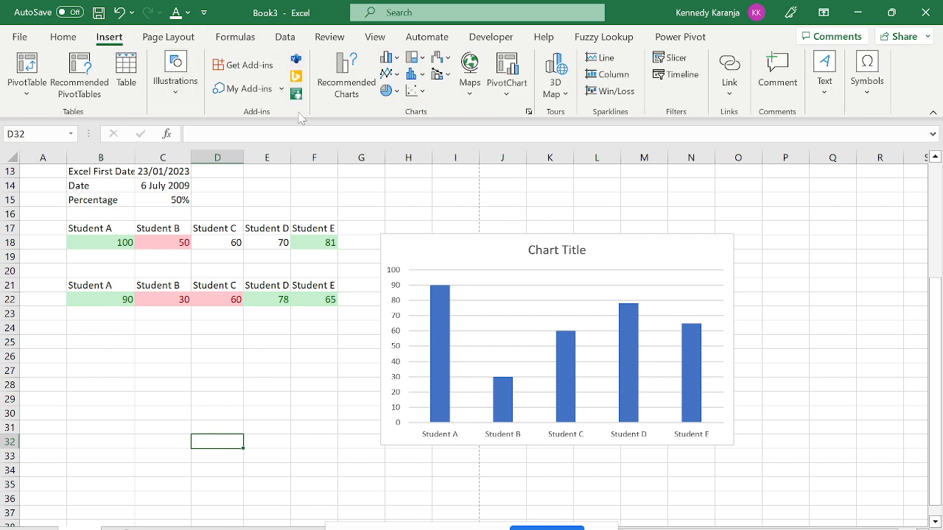
click(371, 88)
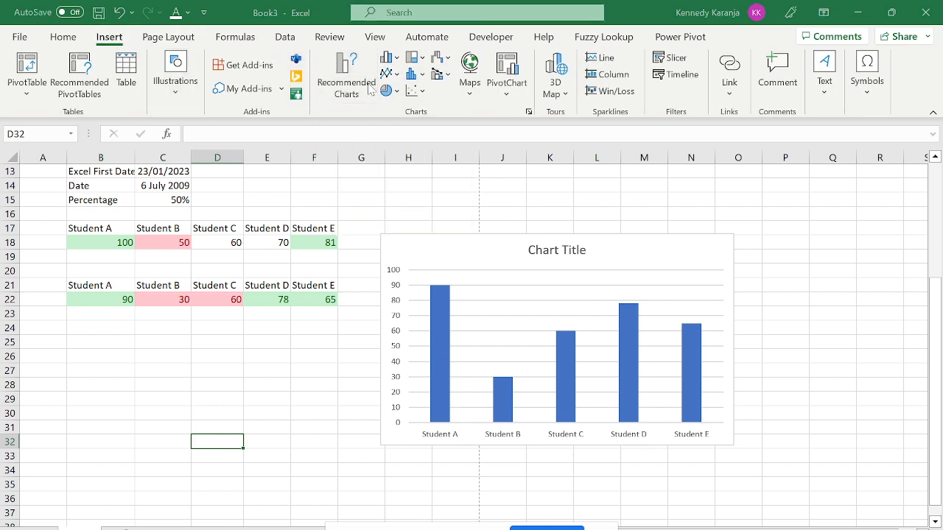
key(Return)
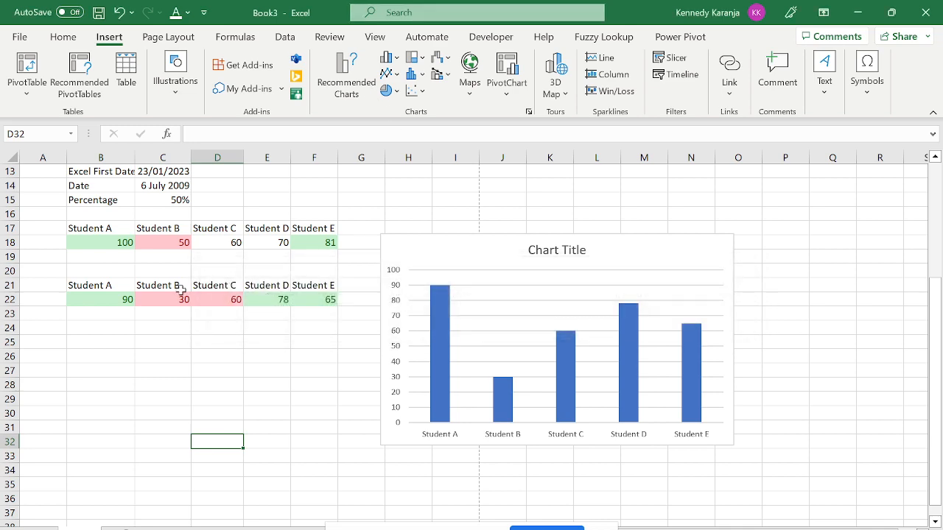
drag(119, 286, 316, 293)
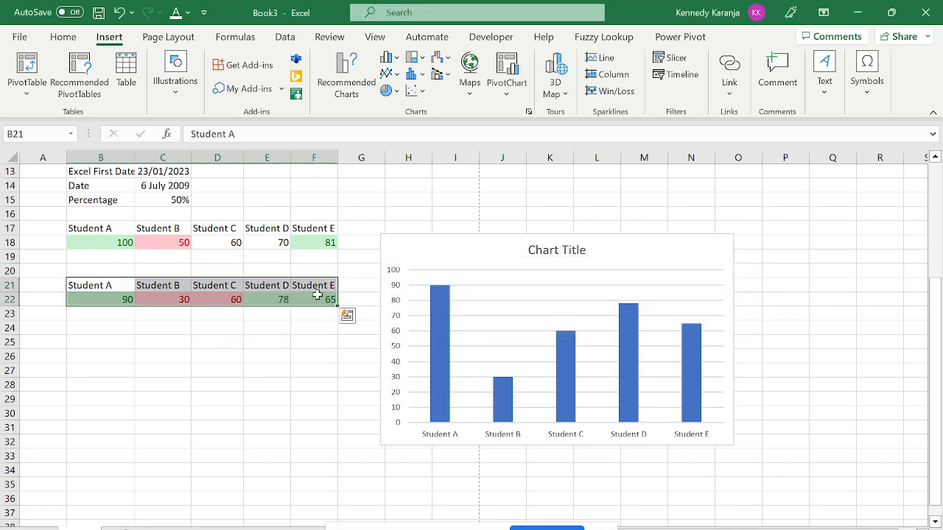
click(352, 83)
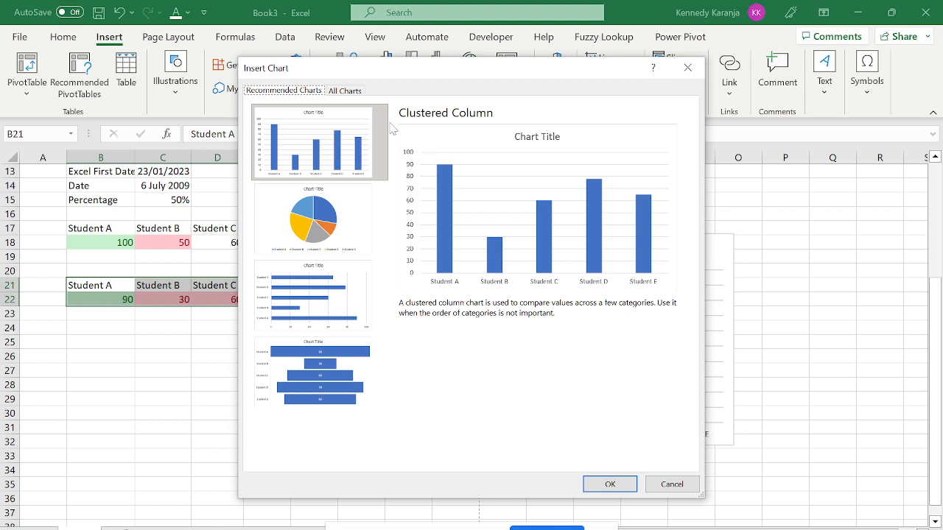
click(310, 238)
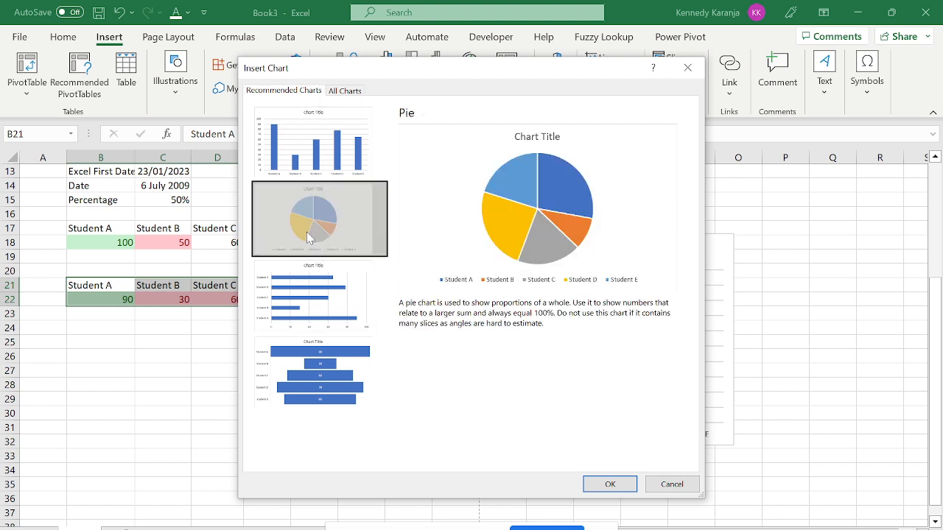
click(321, 292)
click(333, 377)
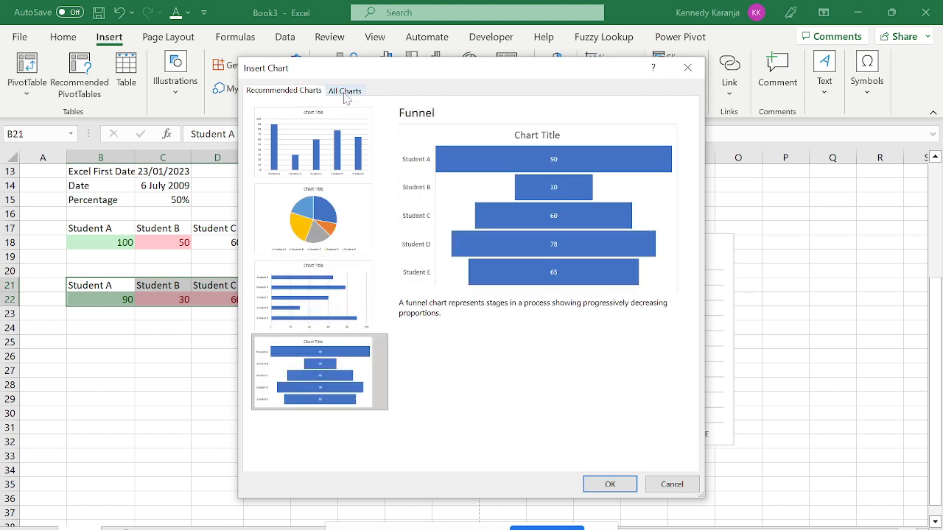
click(346, 92)
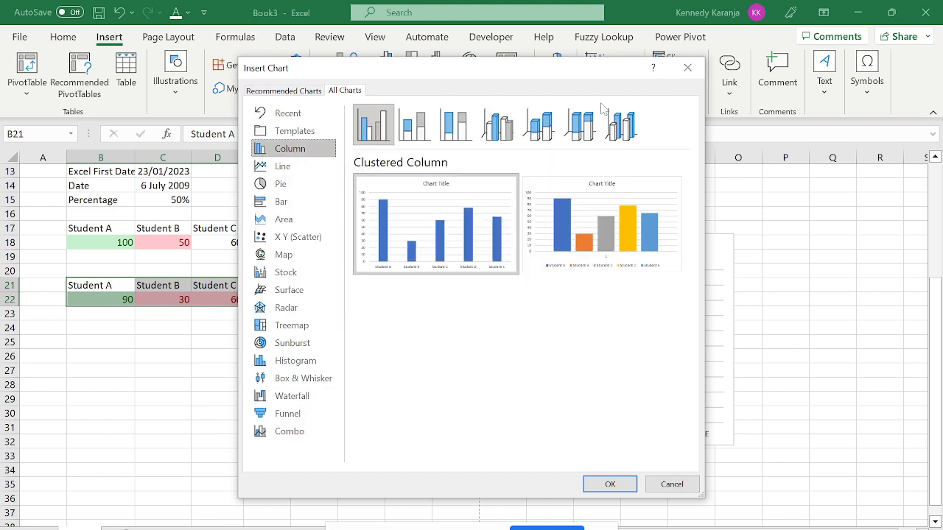
key(Return)
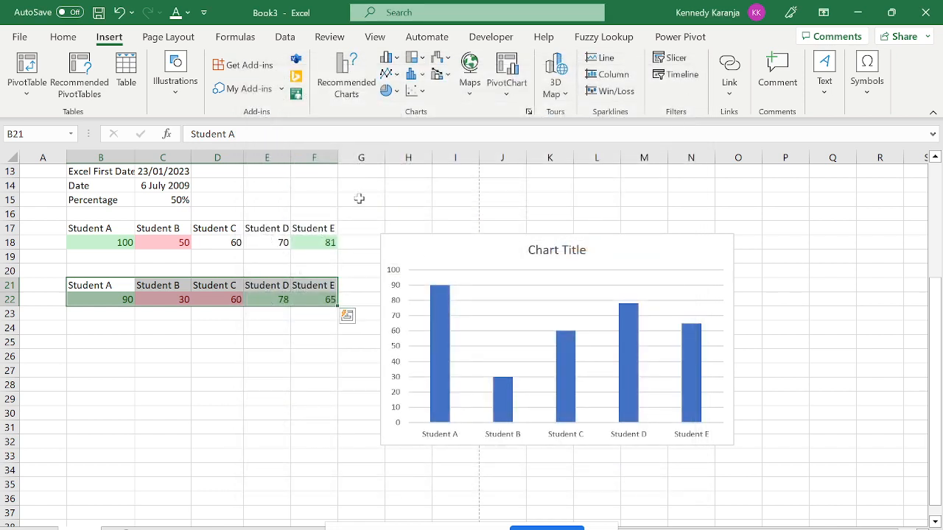
Nudge the column chart slightly upward and briefly open the Format Chart Title pane.
drag(447, 243, 451, 233)
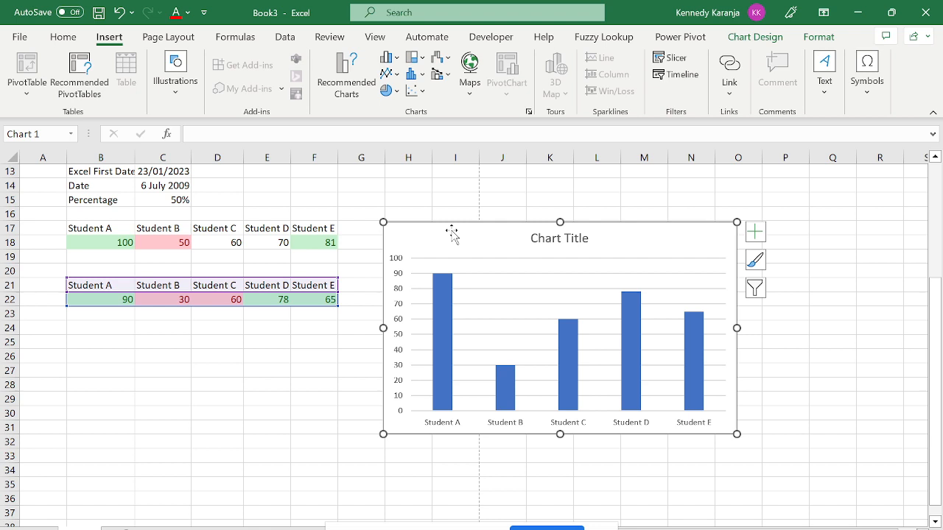
click(580, 243)
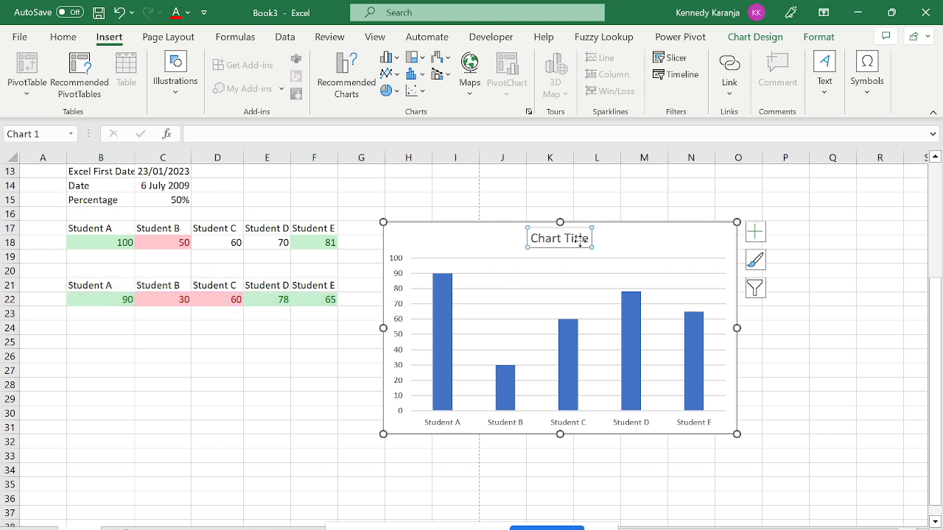
double_click(580, 243)
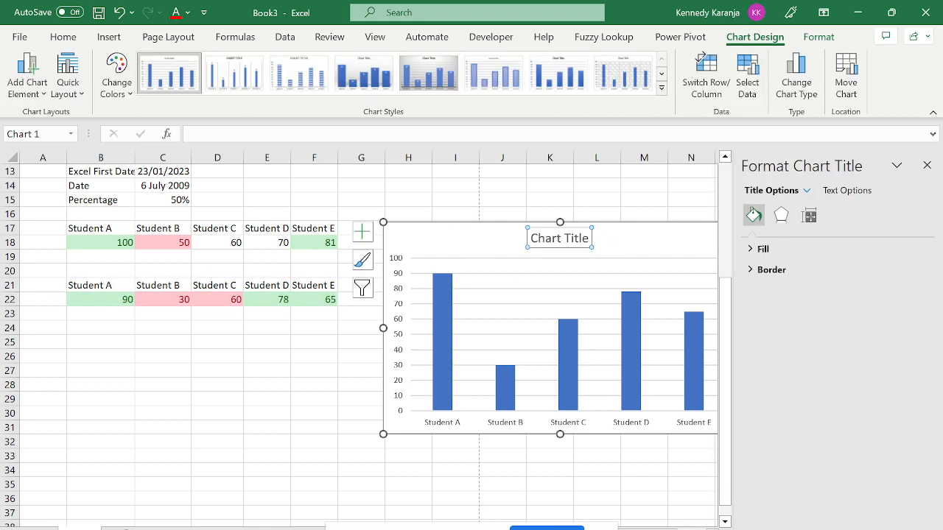
click(927, 165)
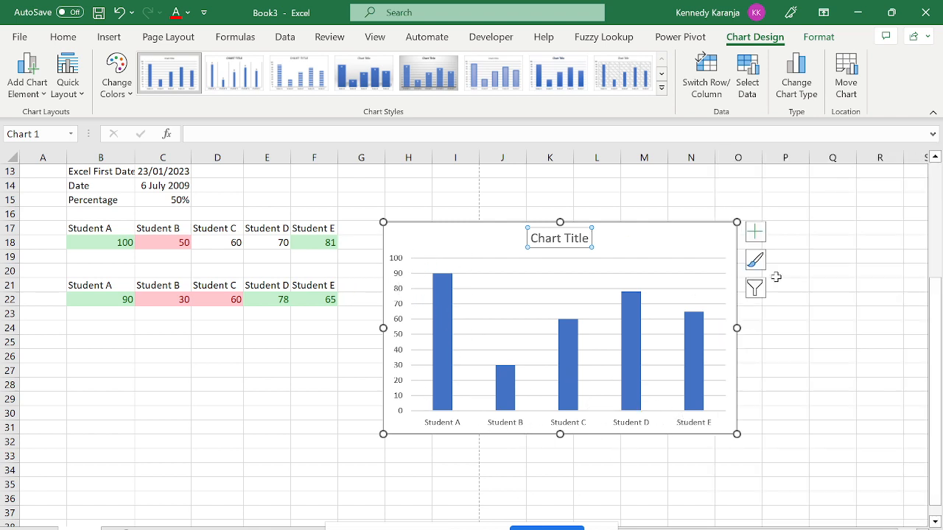
click(645, 238)
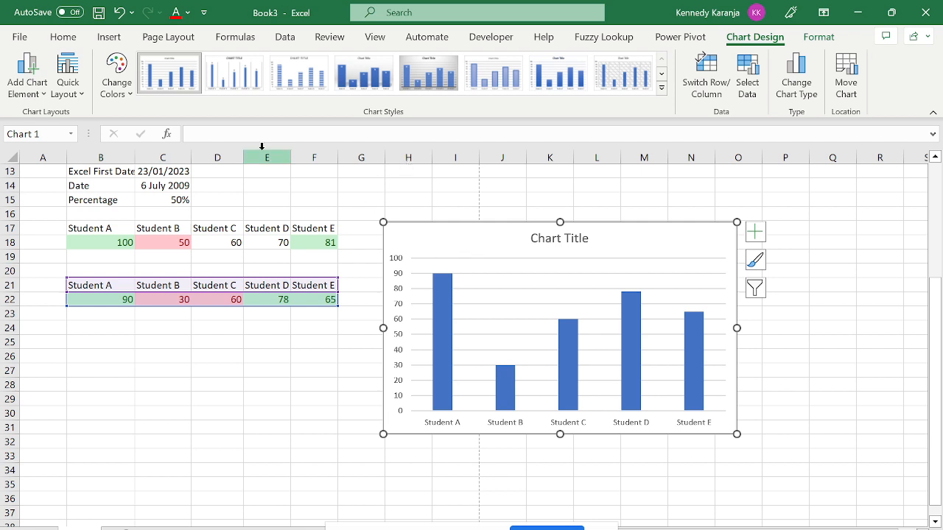
click(108, 38)
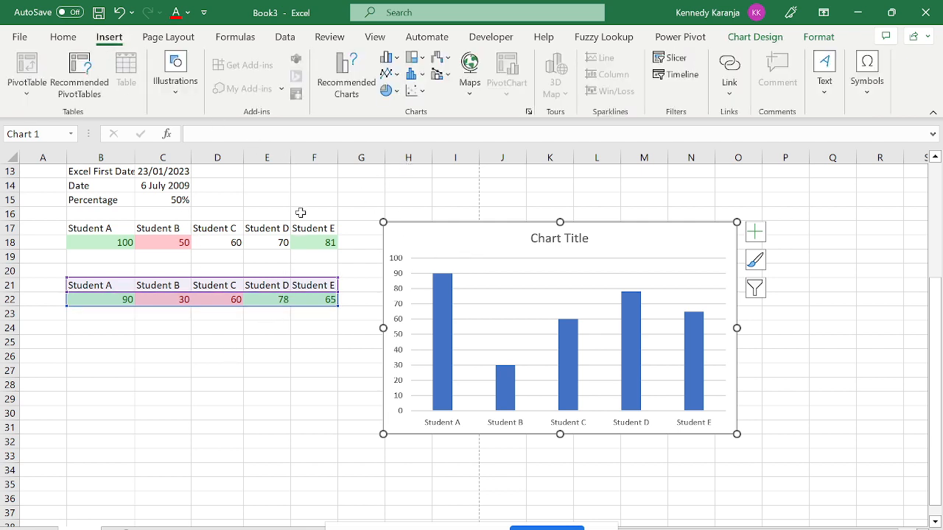
key(Escape)
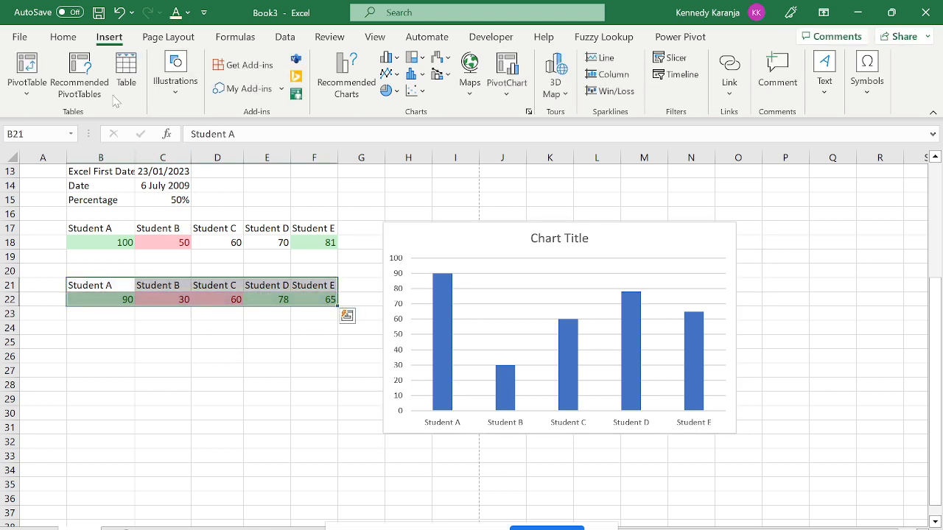
click(38, 98)
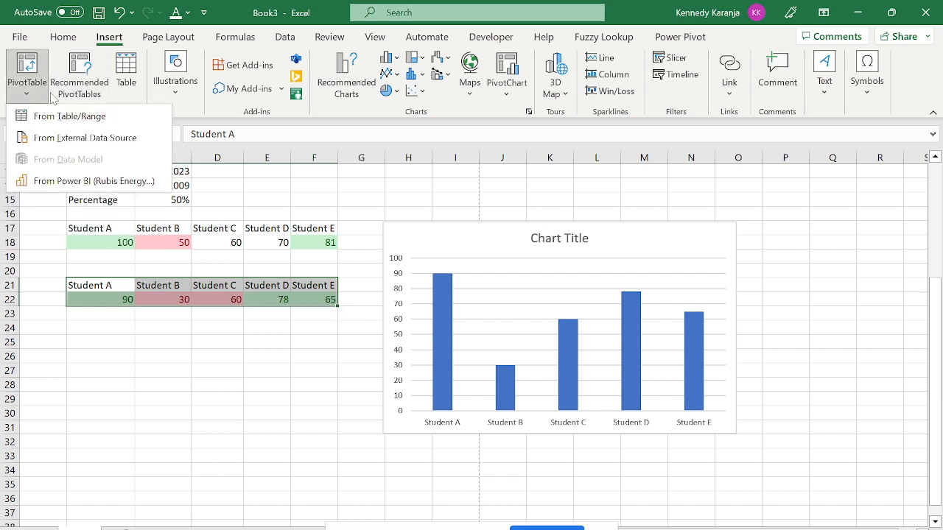
click(65, 99)
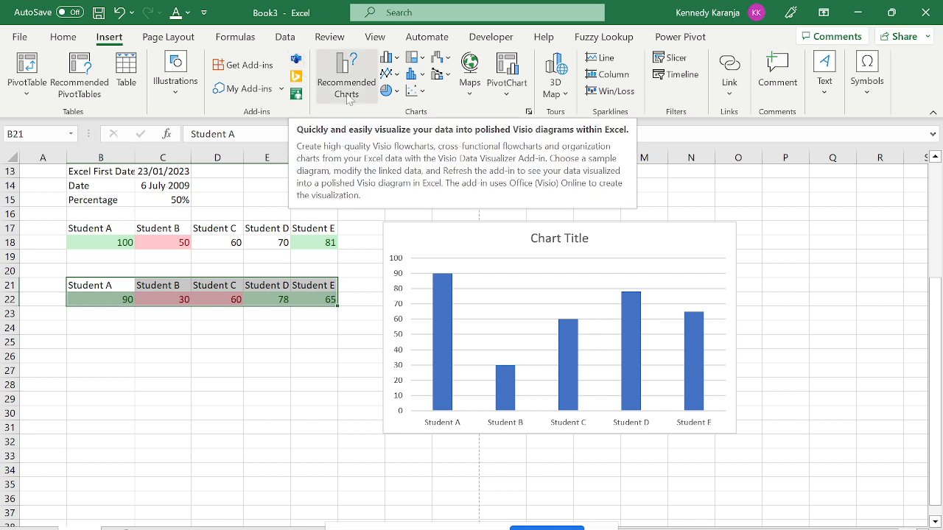
click(276, 344)
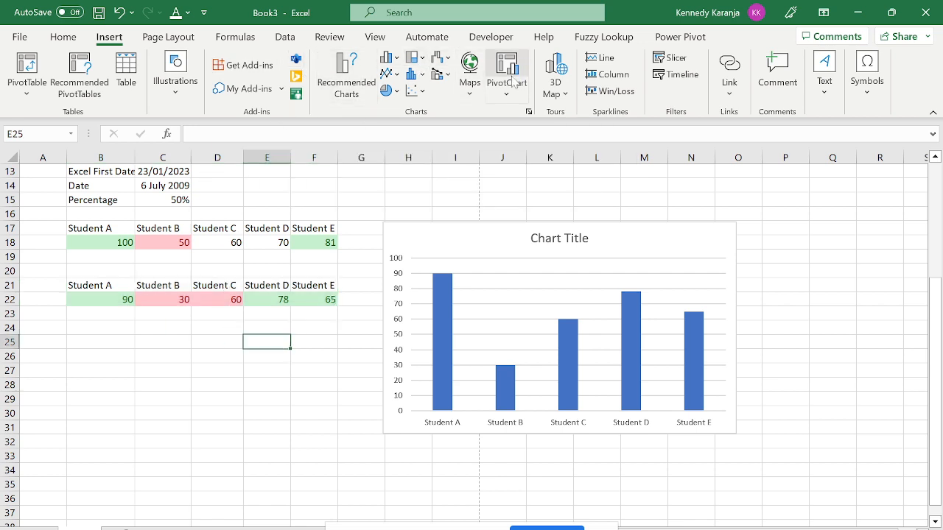
click(468, 96)
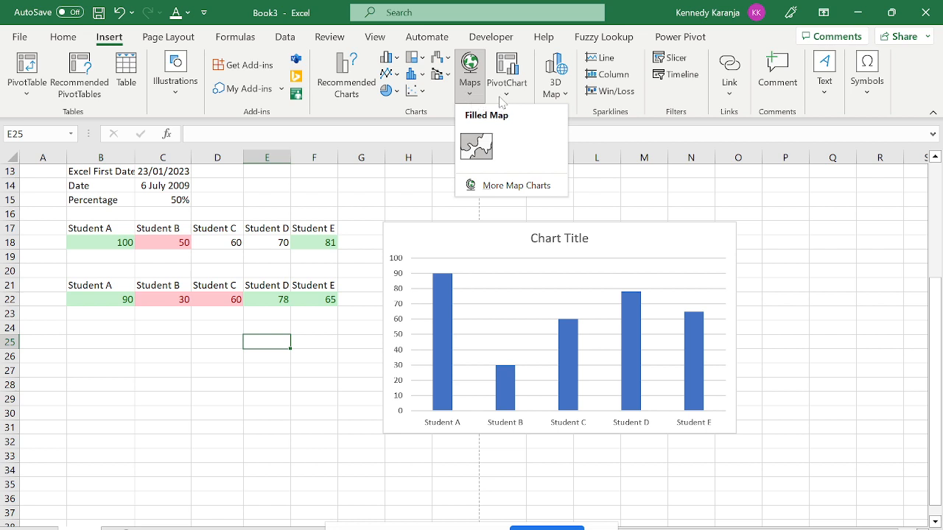
click(504, 96)
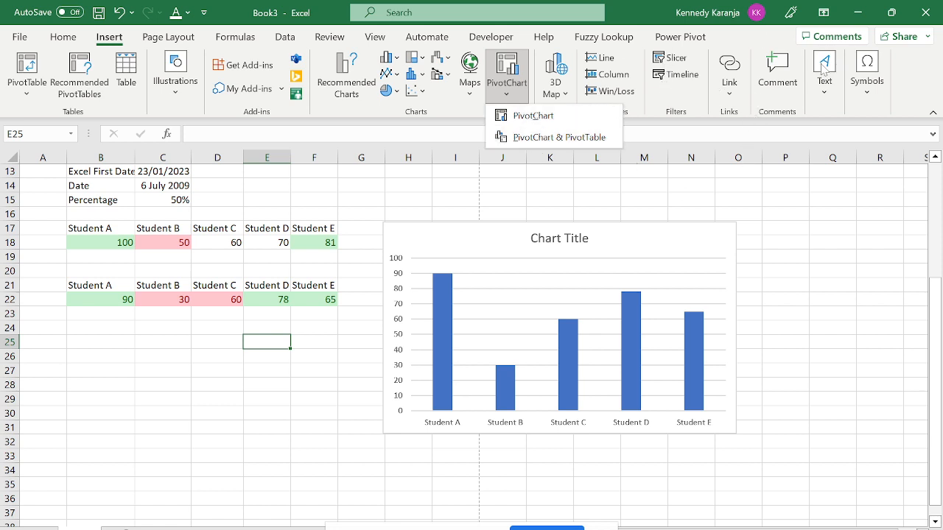
click(125, 301)
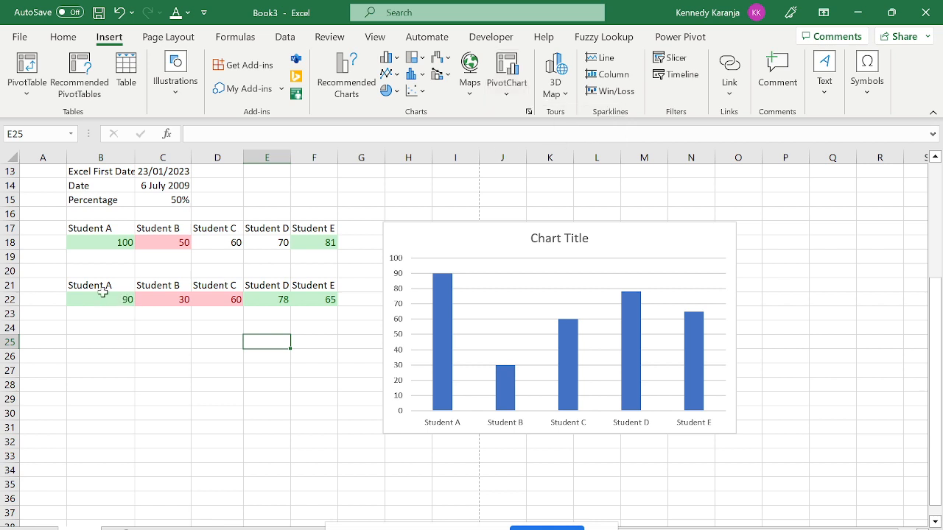
click(104, 294)
click(112, 285)
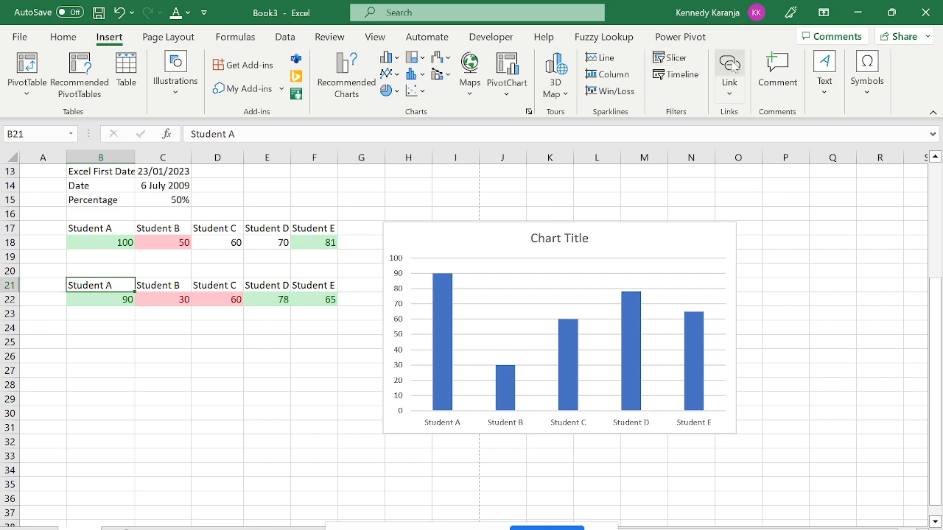
Post the comment 'He Was The Most Disciplined' on cell B21 and check it.
click(786, 73)
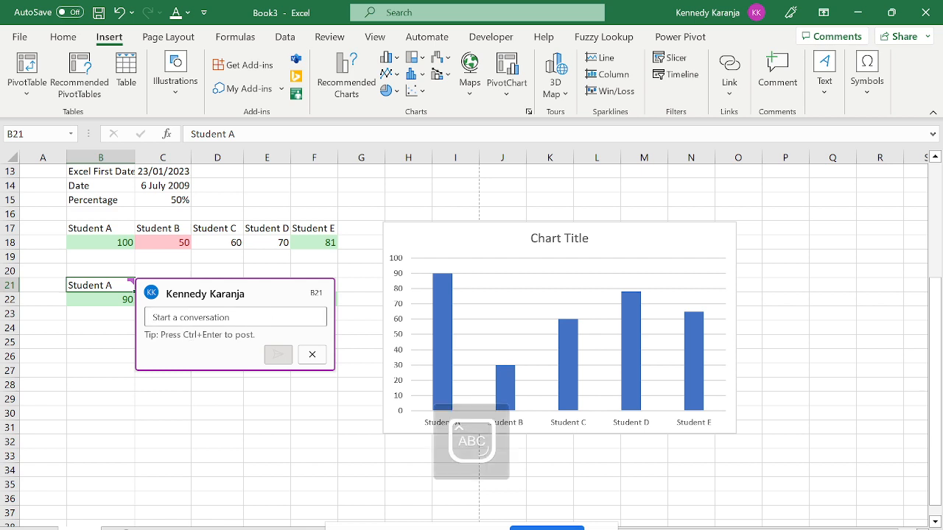
text(He Was)
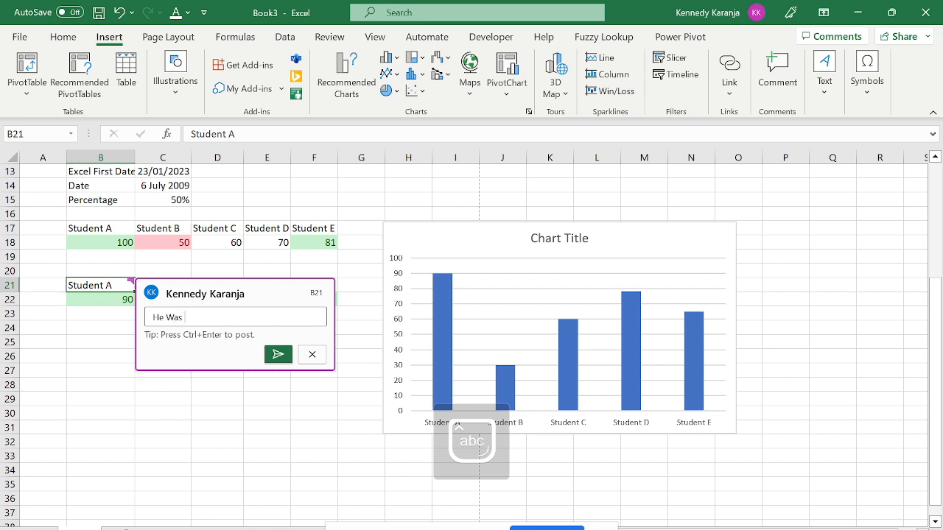
key(Caps_Lock)
text(T)
key(Caps_Lock)
text(he)
key(Caps_Lock)
text(M)
key(Caps_Lock)
text(ost)
key(Caps_Lock)
text(D)
key(Caps_Lock)
text(isciplined)
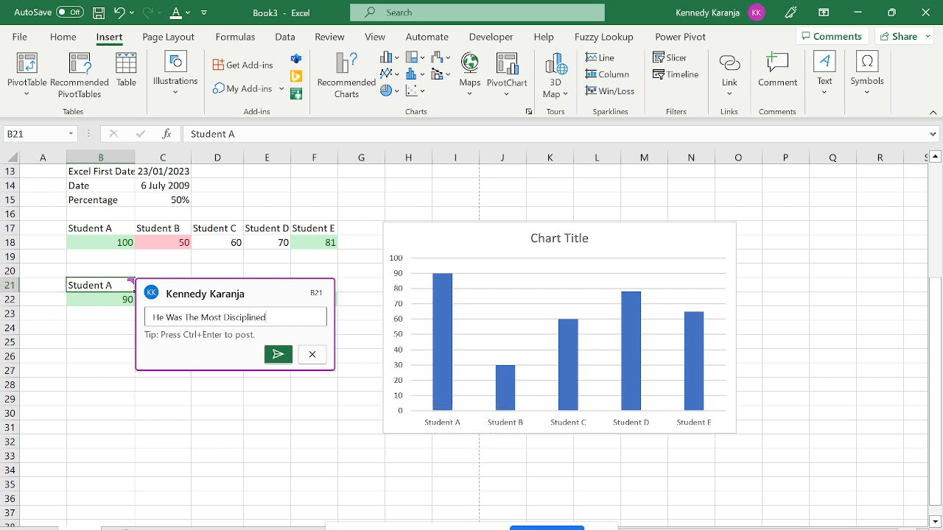
click(278, 355)
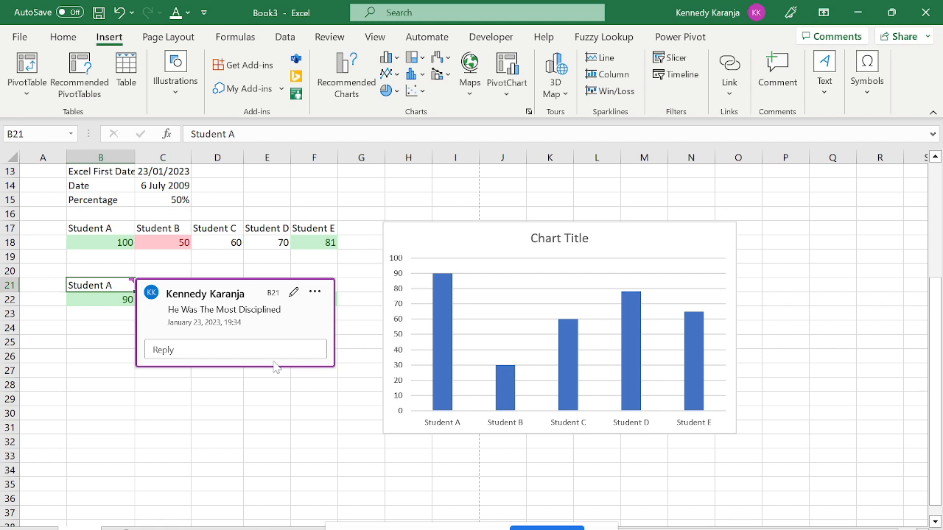
click(257, 423)
click(118, 287)
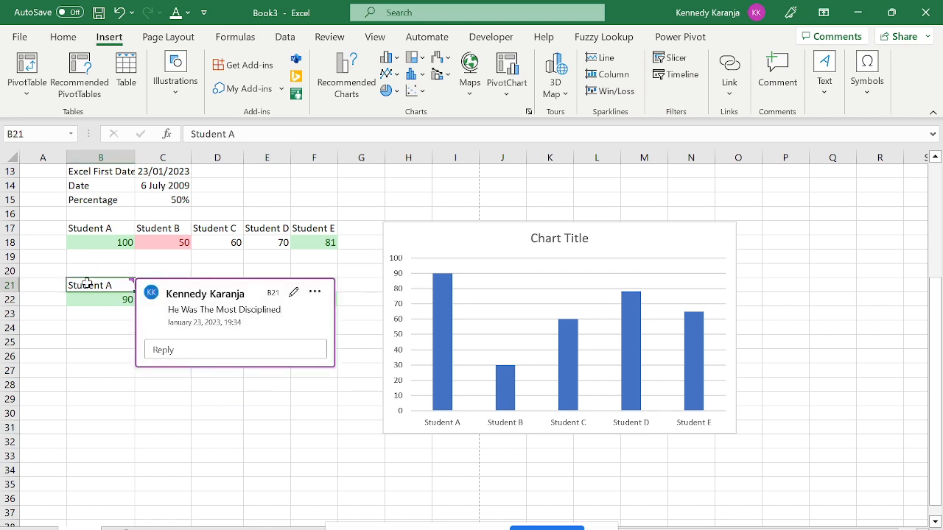
click(101, 387)
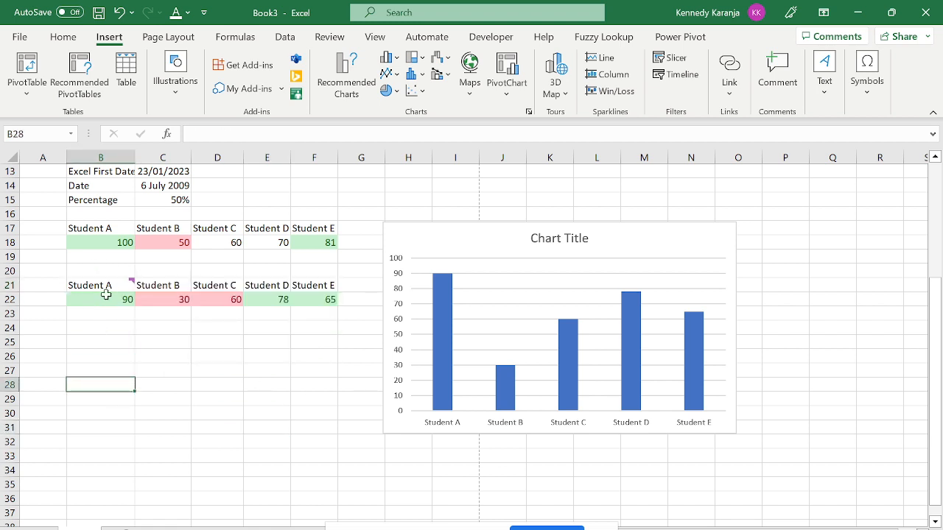
click(112, 274)
click(111, 287)
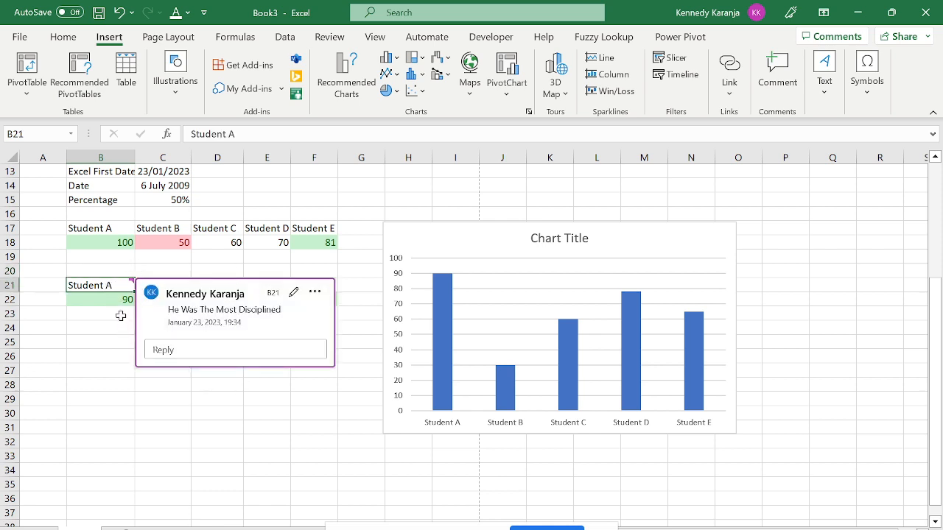
click(153, 388)
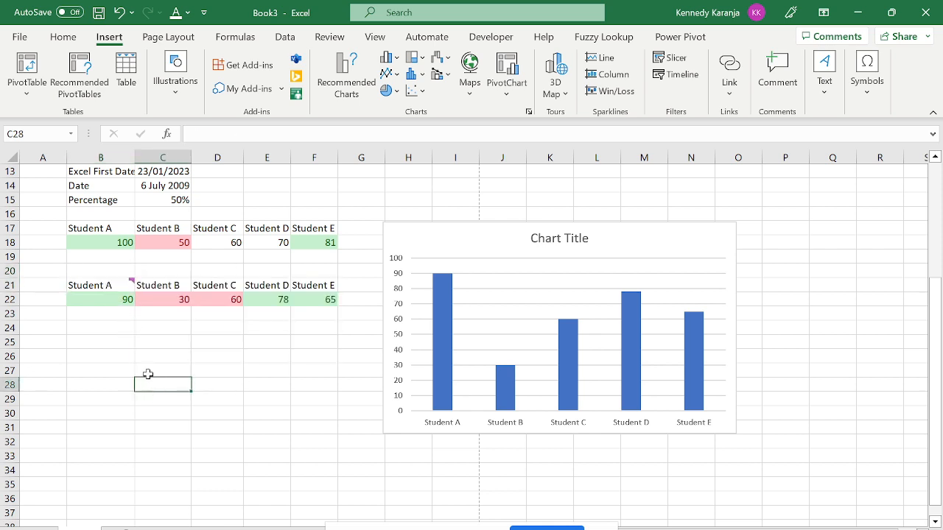
click(120, 288)
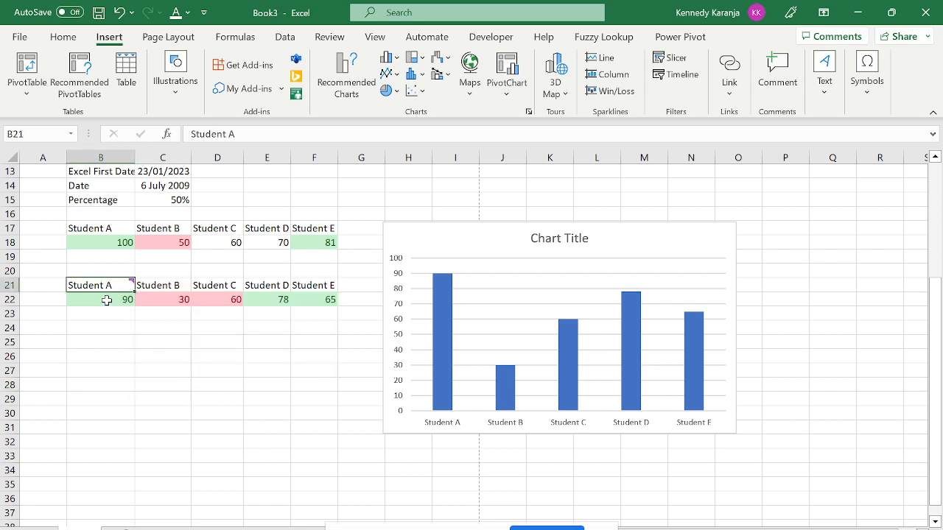
drag(107, 301, 320, 305)
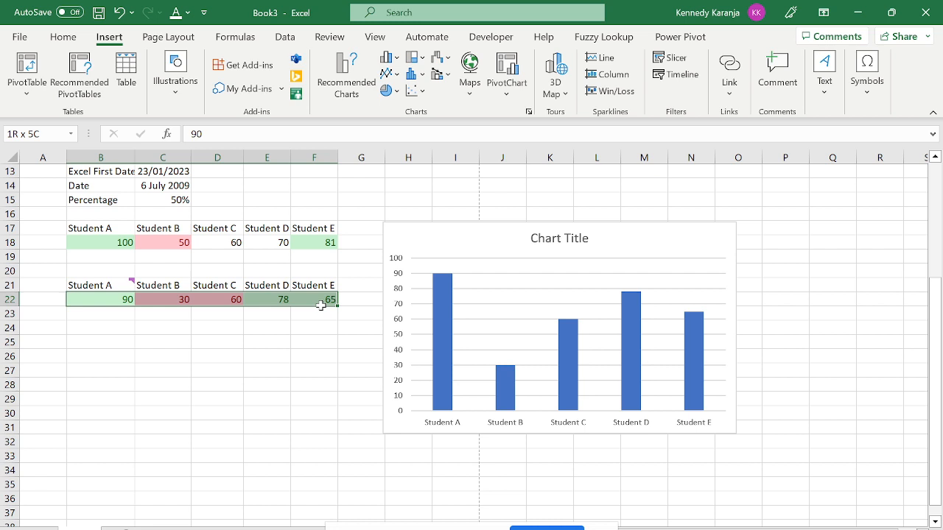
drag(320, 305, 193, 327)
click(126, 299)
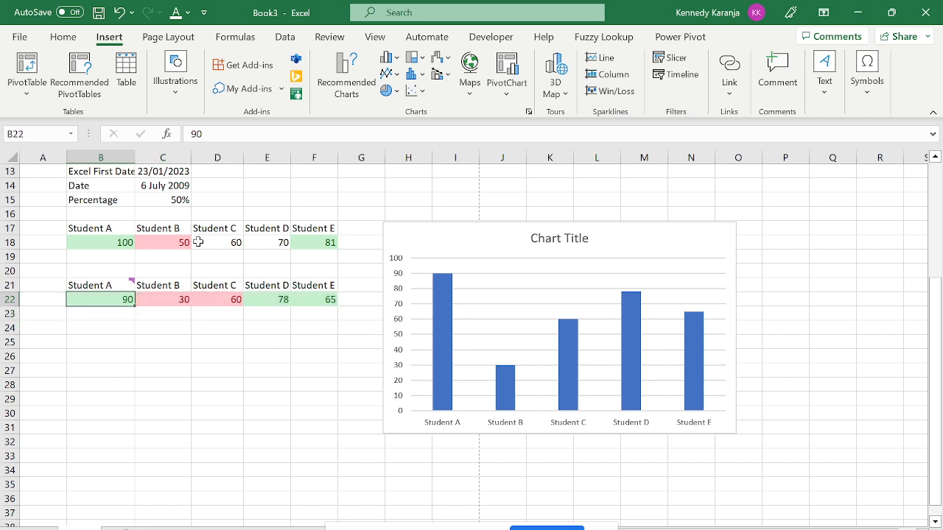
click(81, 284)
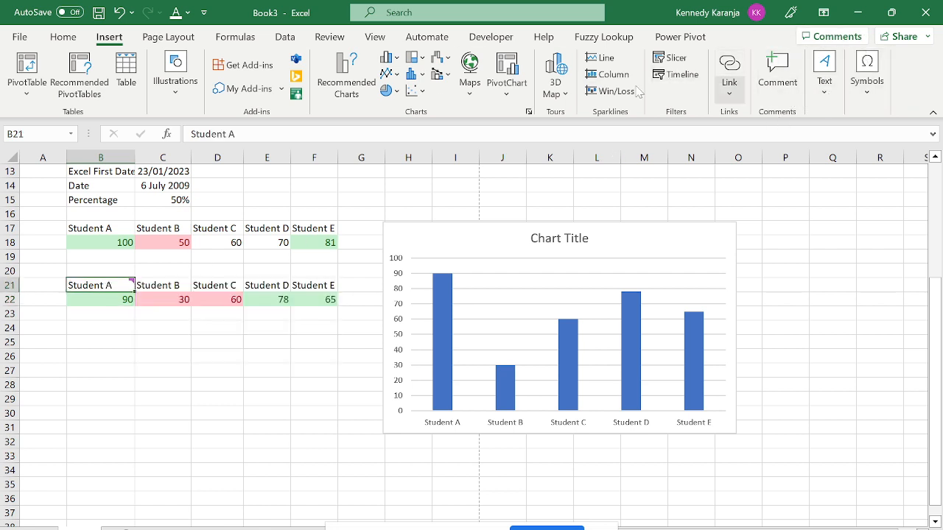
click(325, 40)
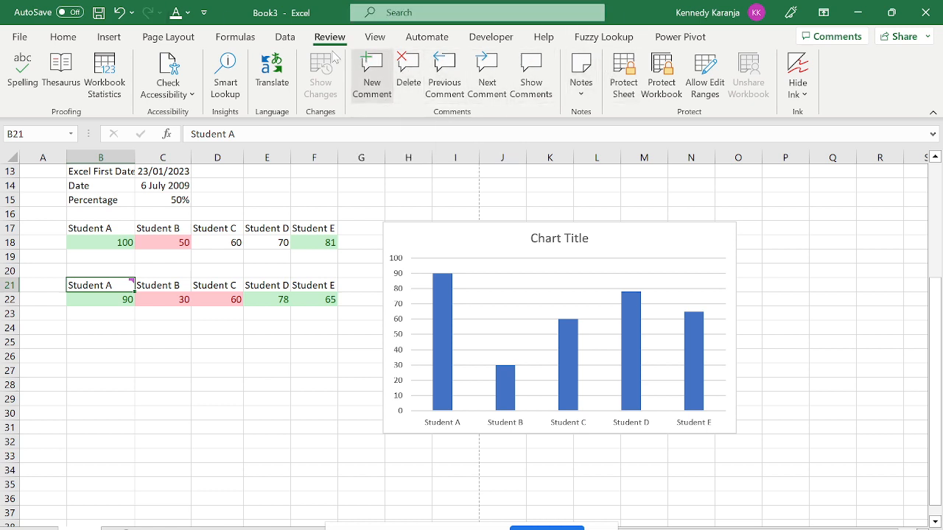
click(109, 38)
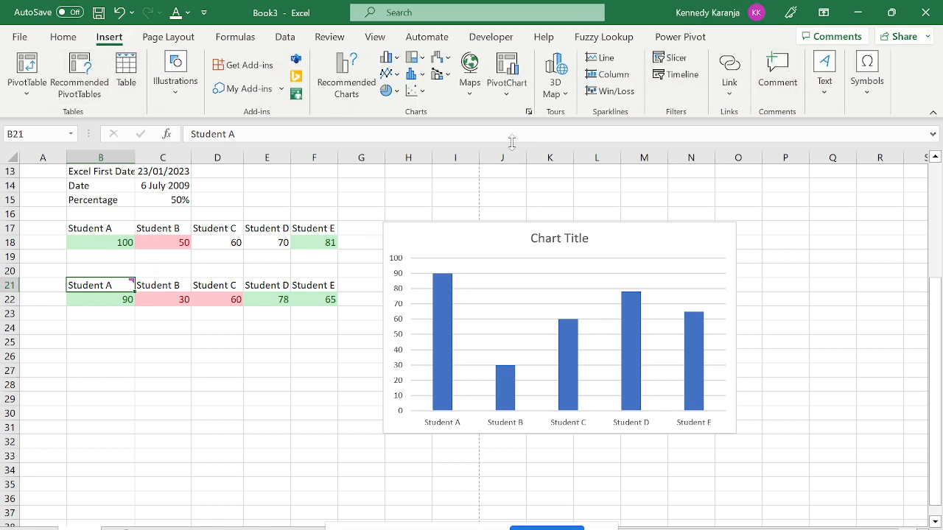
Delete B21's 'He Was The Most Disciplined' comment thread.
click(326, 43)
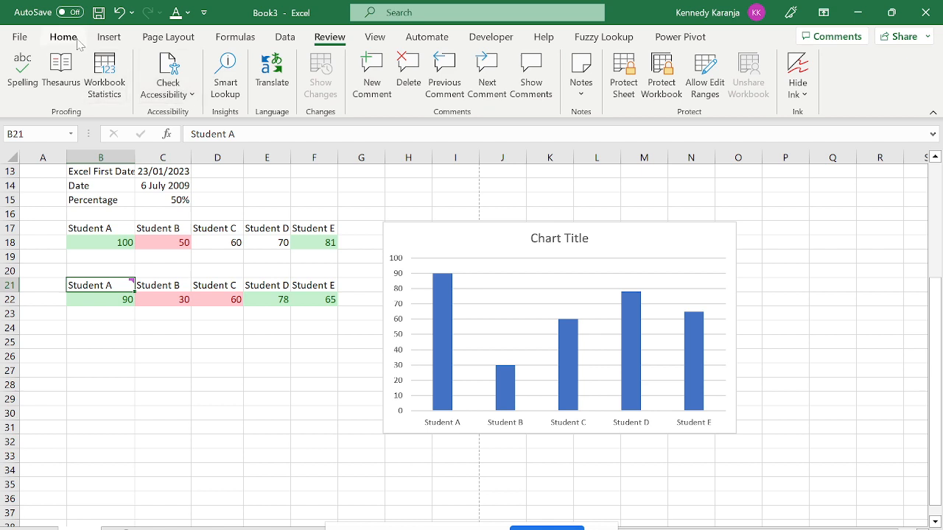
click(77, 42)
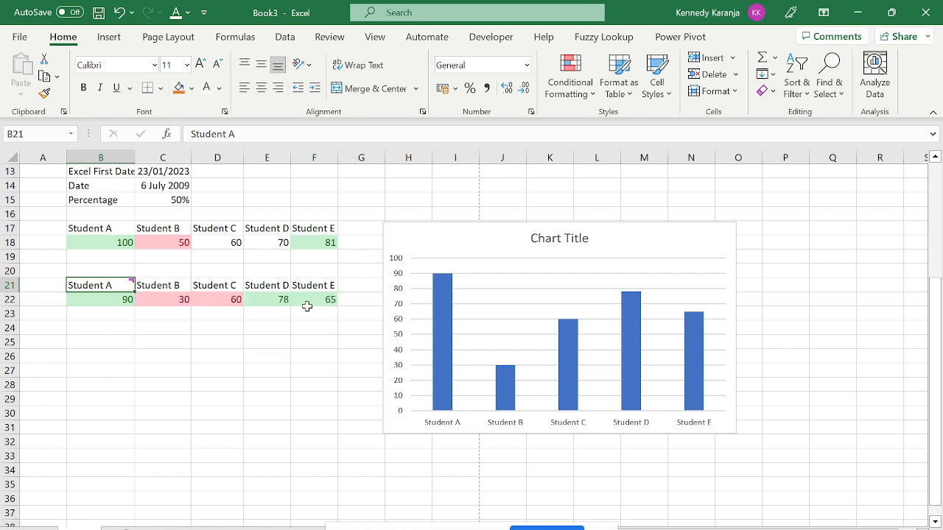
mouse_move(125, 288)
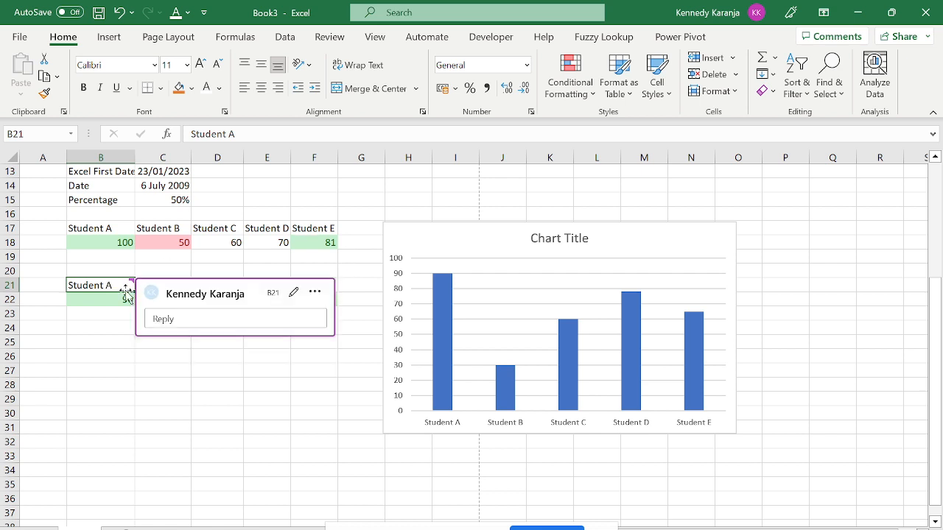
click(315, 291)
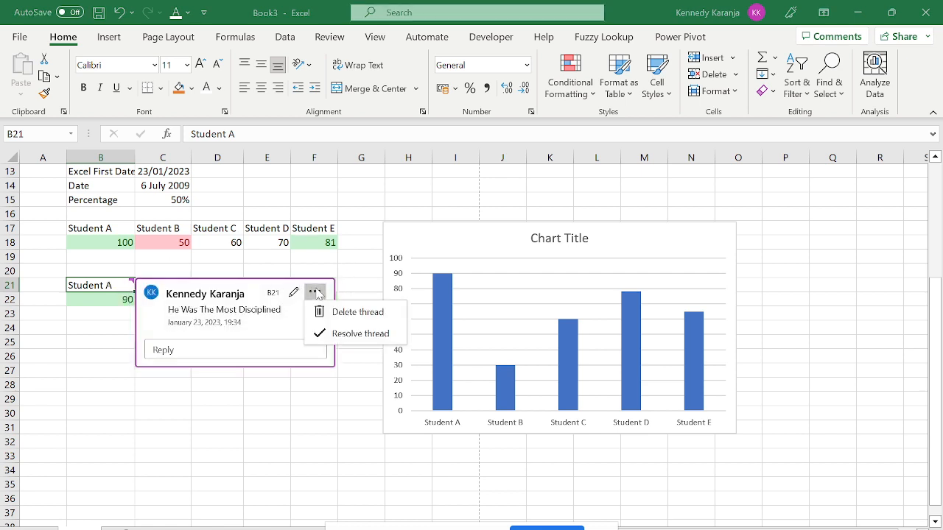
click(352, 315)
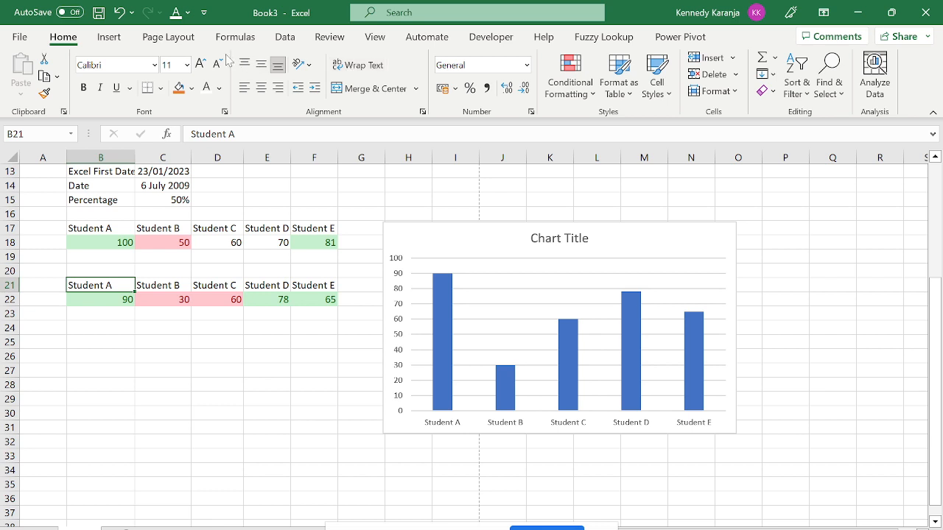
click(94, 40)
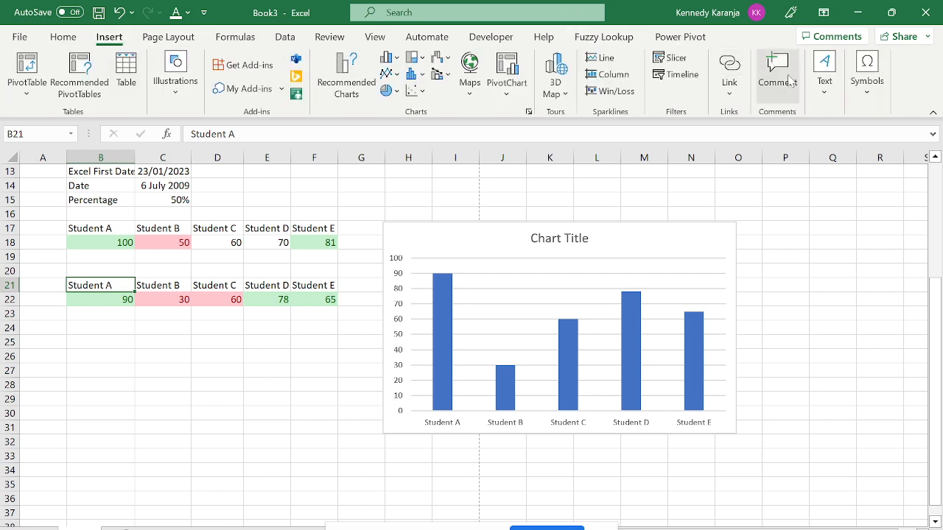
Post the comment 'He Was the best Boy In cals' on cell B21.
click(777, 74)
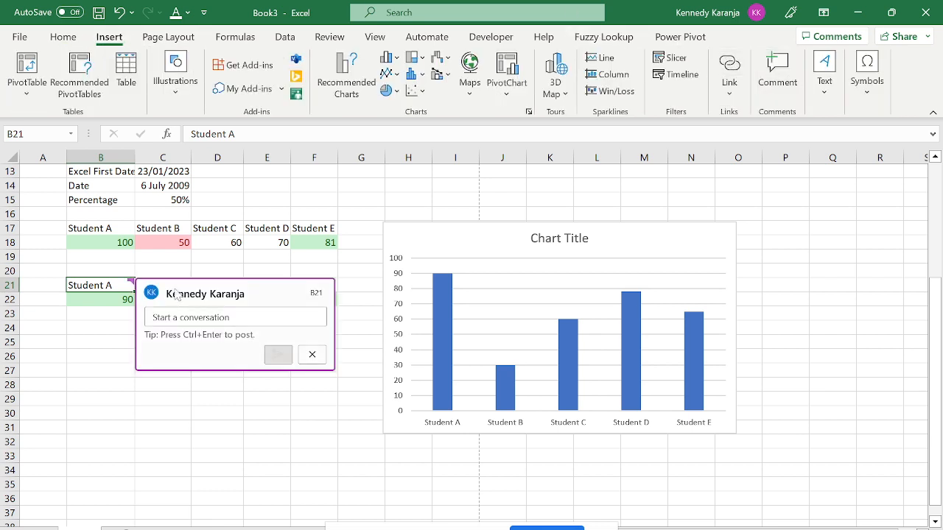
text(He)
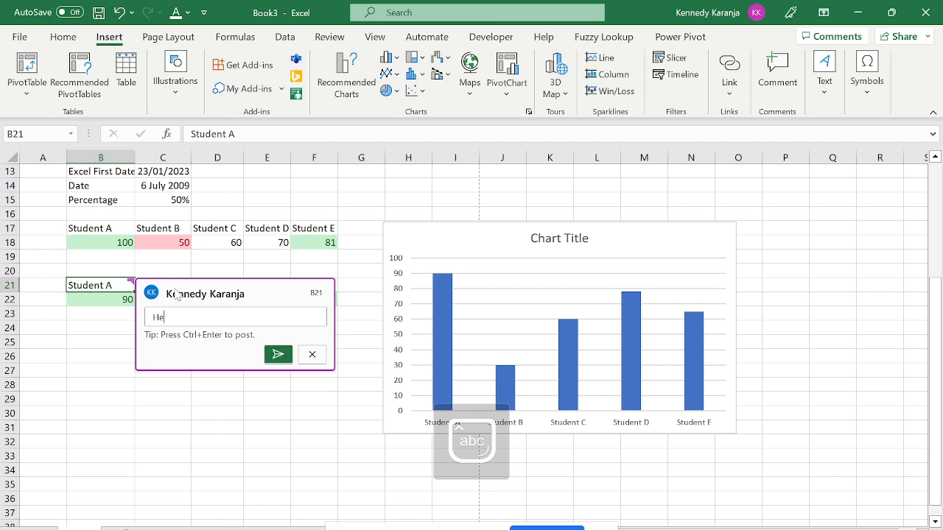
text( Was the best Boy In cals)
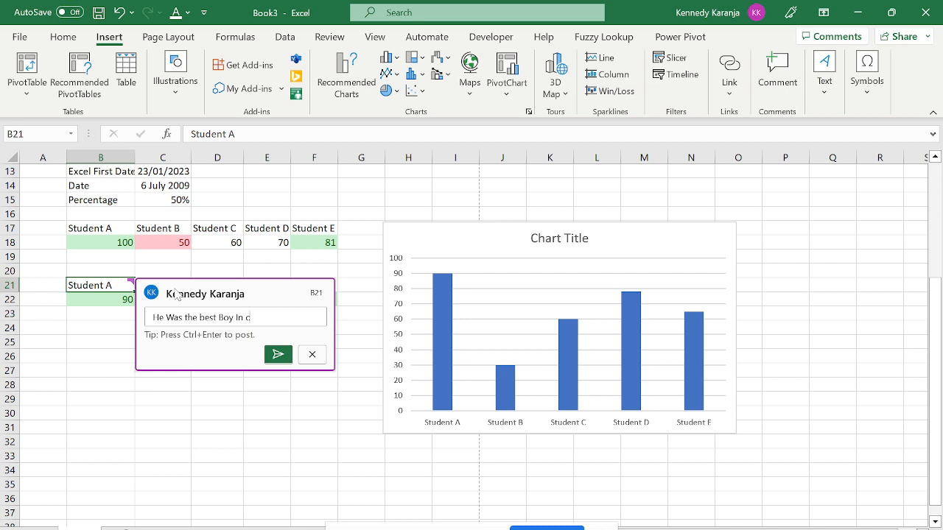
click(284, 355)
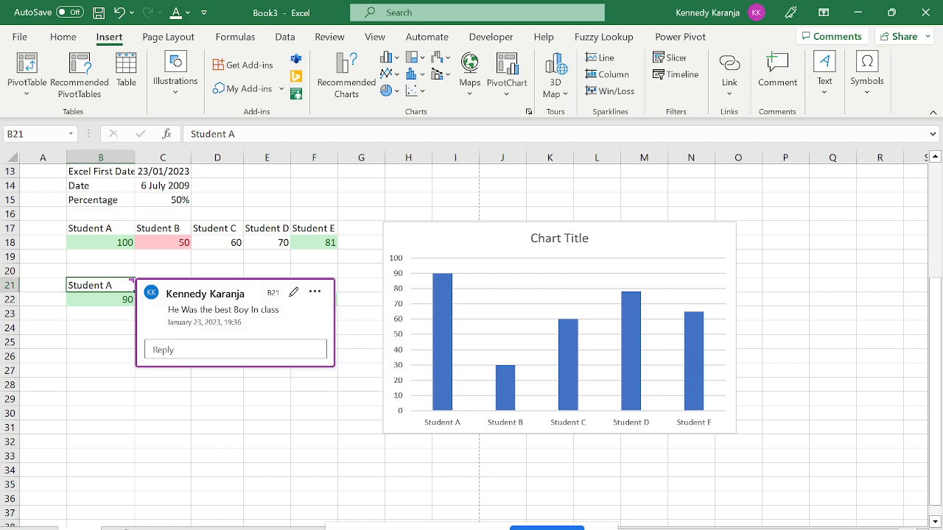
click(186, 347)
Reply 'No he was not. He was very noisy.' to B21's comment.
key(Caps_Lock)
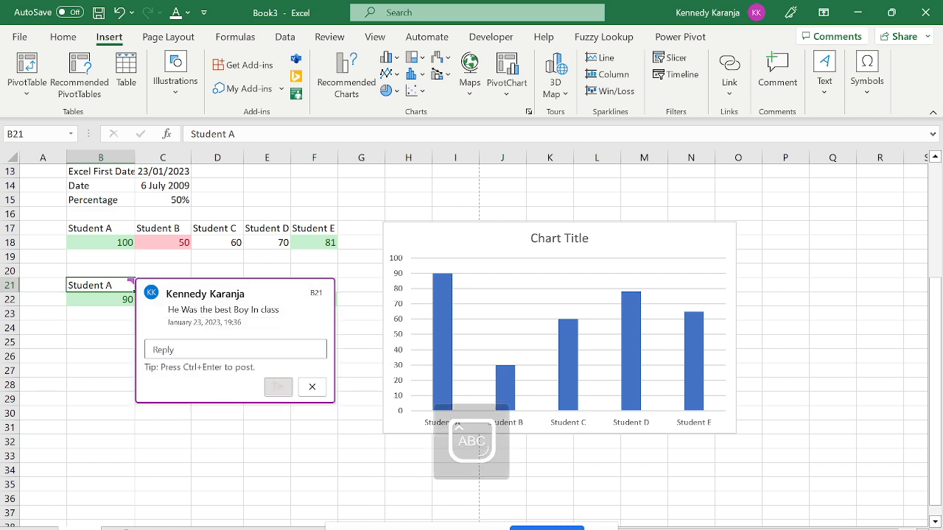
text(HnO)
key(BackSpace)
key(BackSpace)
key(BackSpace)
text(N)
key(Caps_Lock)
text(o )
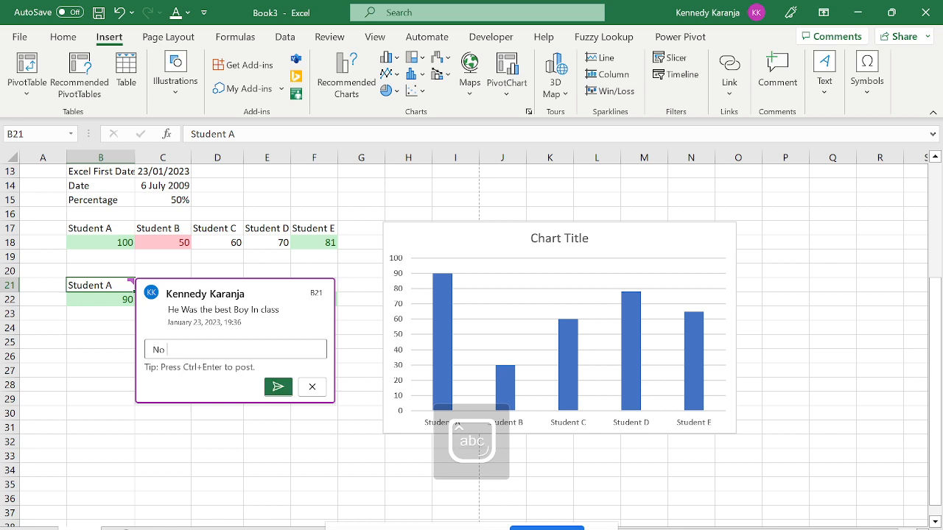
text(he was not. He was very noisy.)
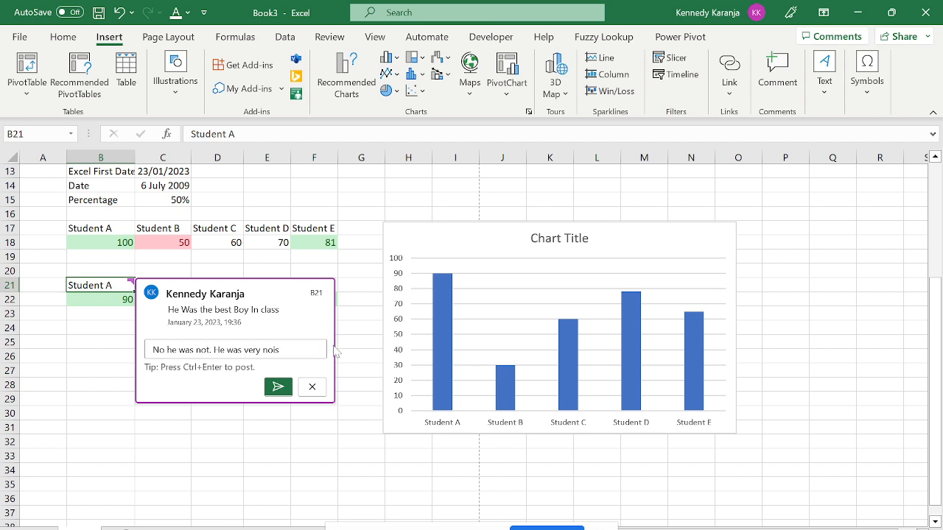
click(277, 386)
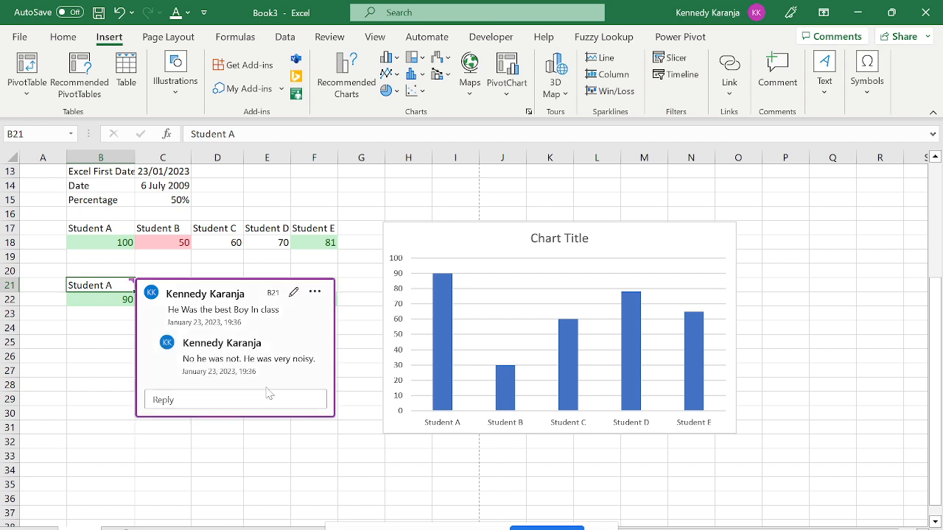
key(super+s)
key(Escape)
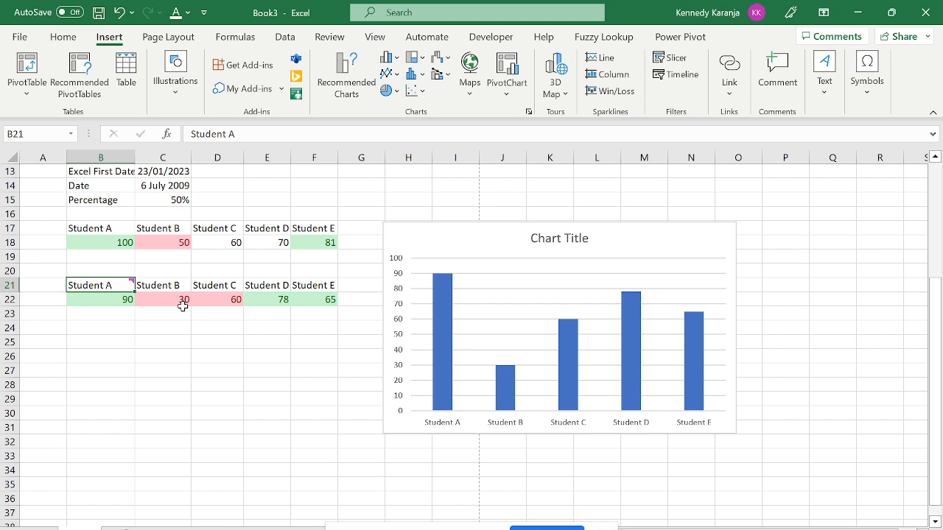
Delete the entire comment thread from cell B21.
mouse_move(120, 283)
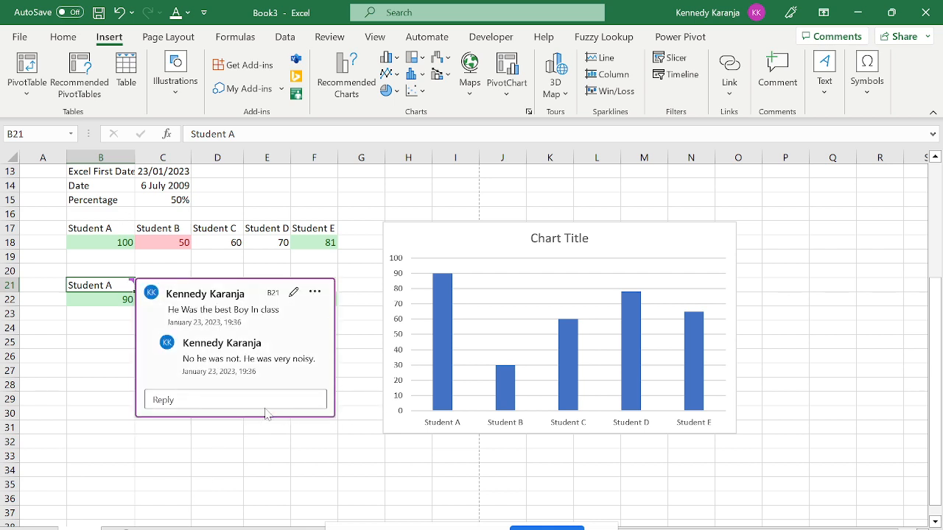
click(314, 292)
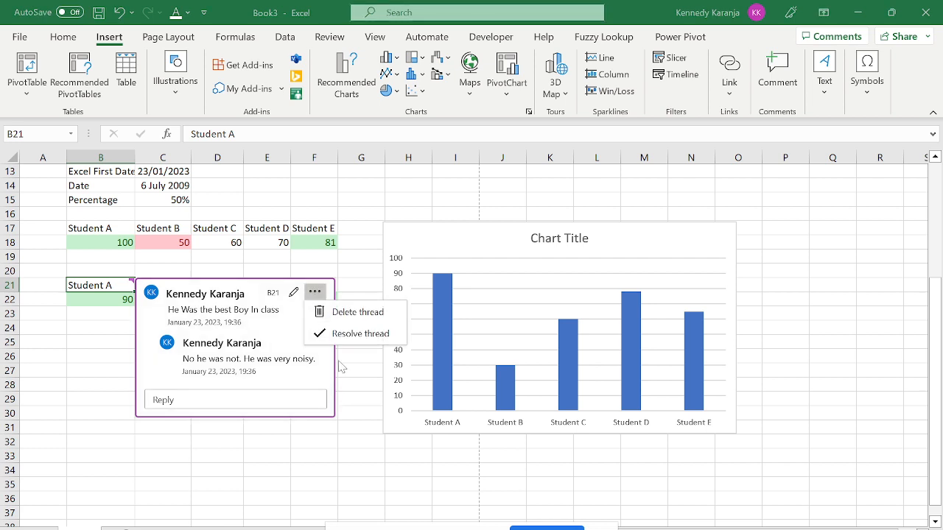
click(349, 312)
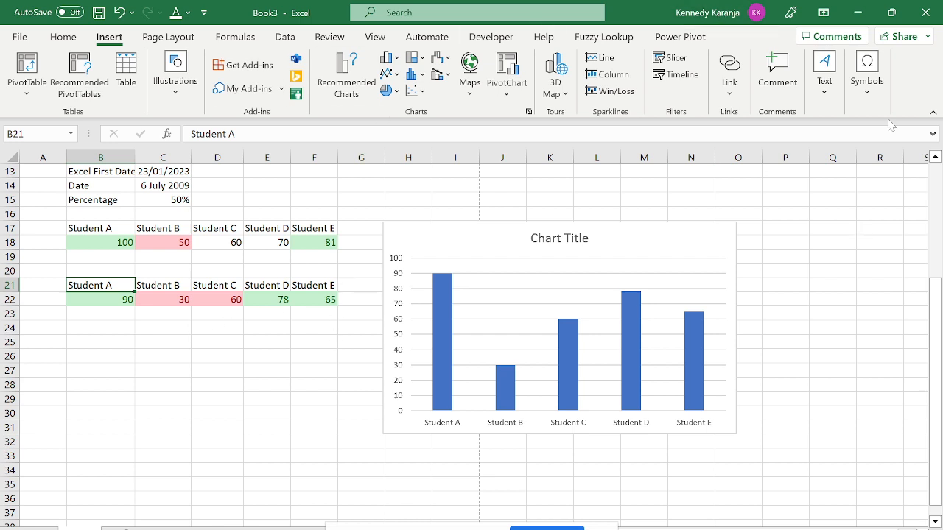
click(866, 82)
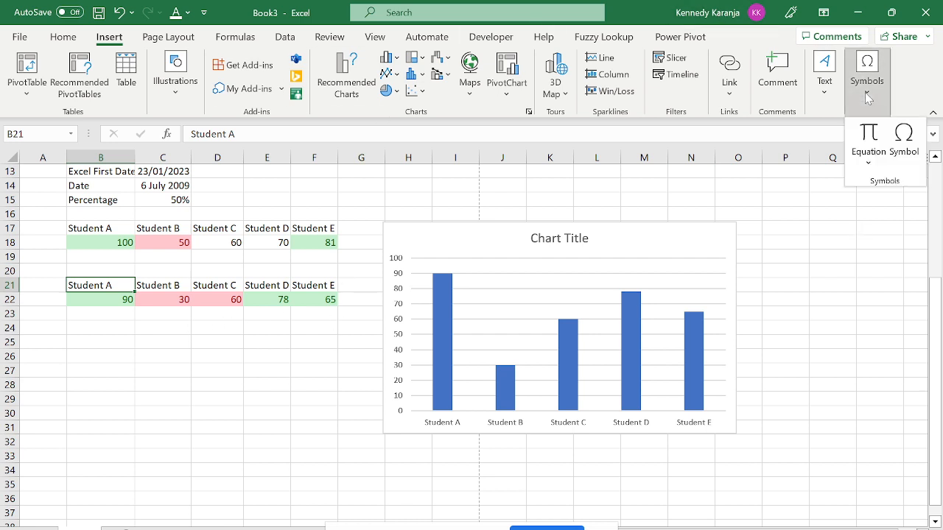
click(868, 168)
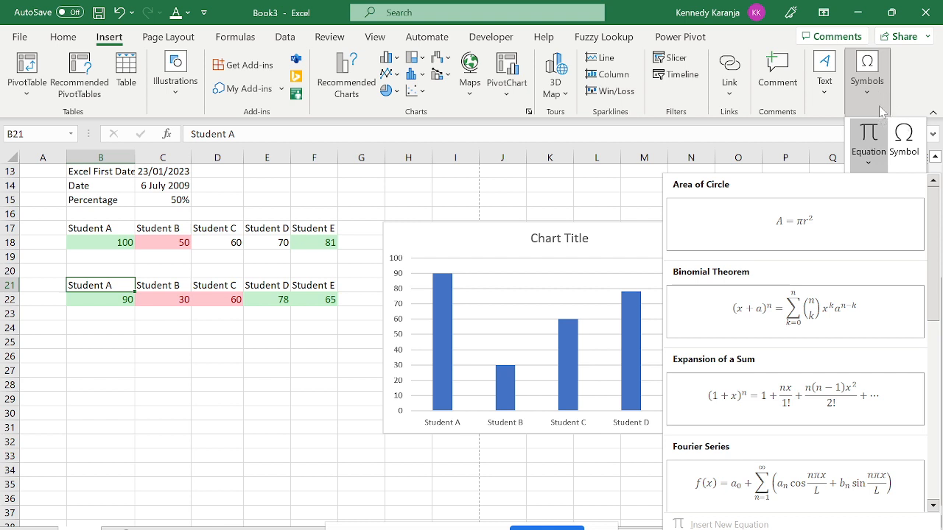
click(829, 101)
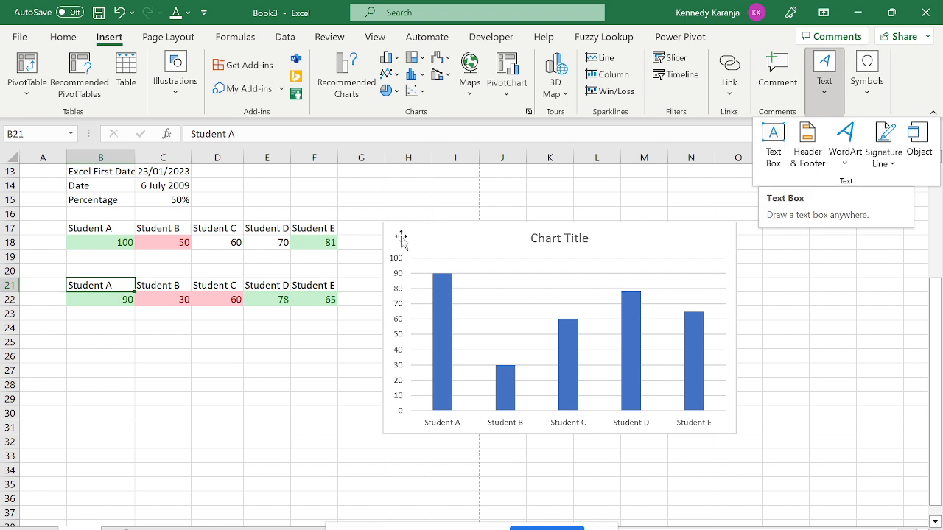
click(101, 320)
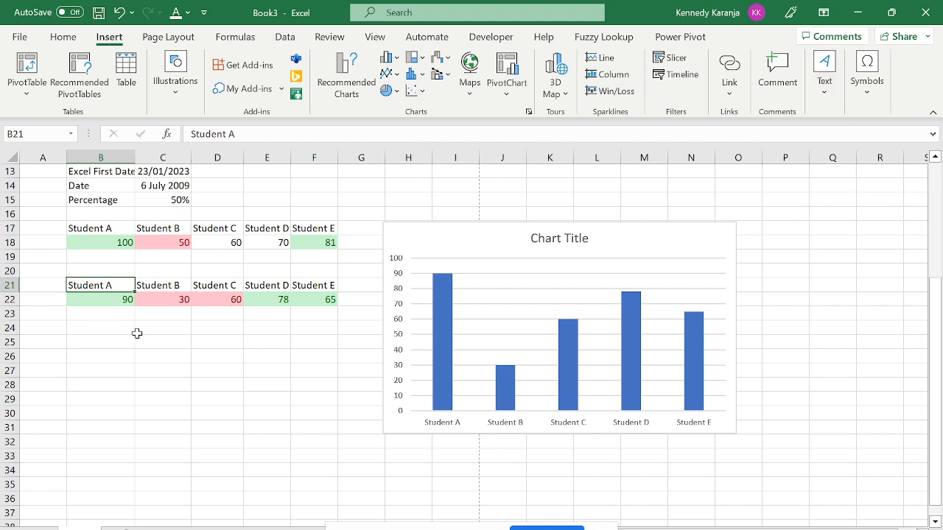
drag(104, 328, 316, 343)
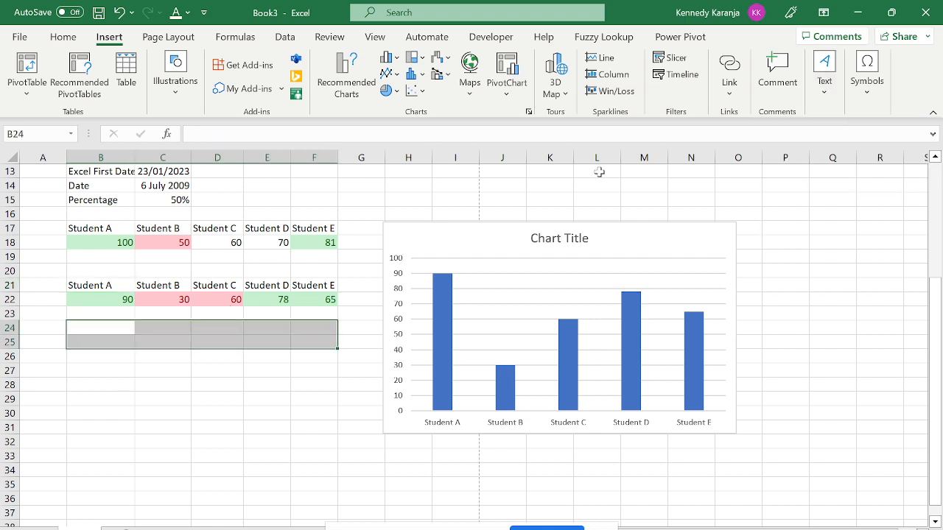
Draw a text box and move it onto the column chart's title area.
click(822, 83)
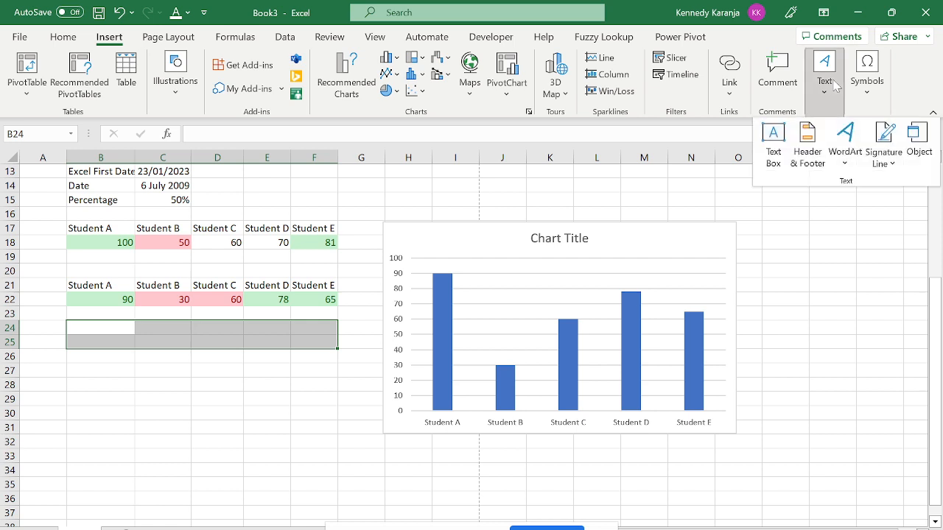
click(770, 142)
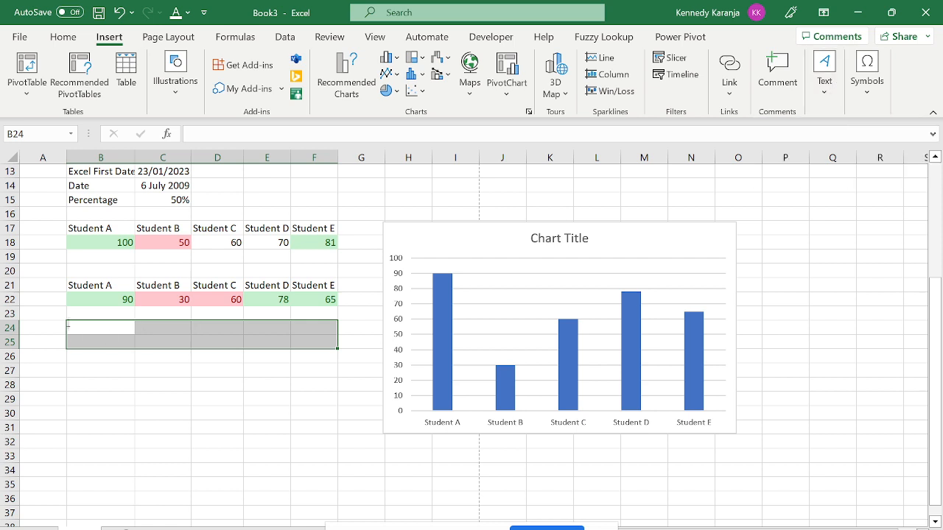
mouse_move(68, 321)
mouse_down()
mouse_move(273, 341)
mouse_move(329, 372)
mouse_up()
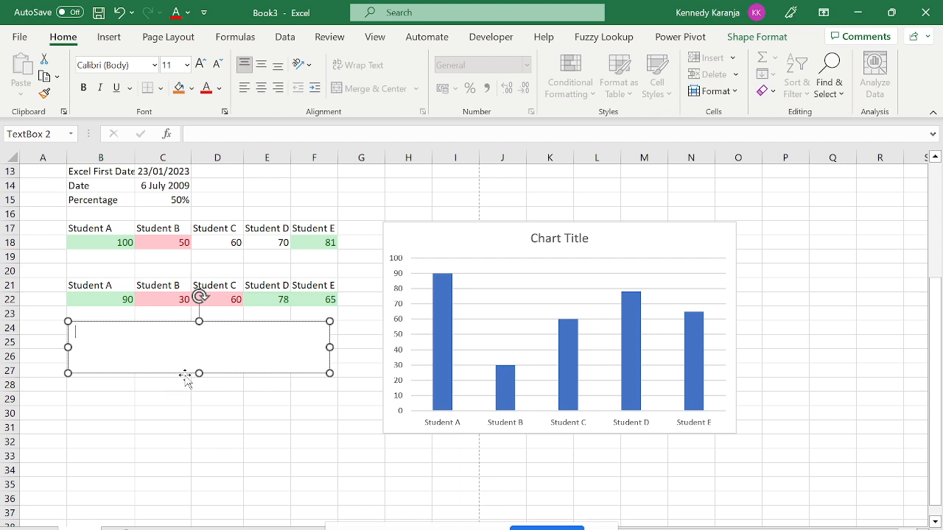
click(215, 410)
drag(215, 411, 537, 253)
drag(551, 200, 557, 232)
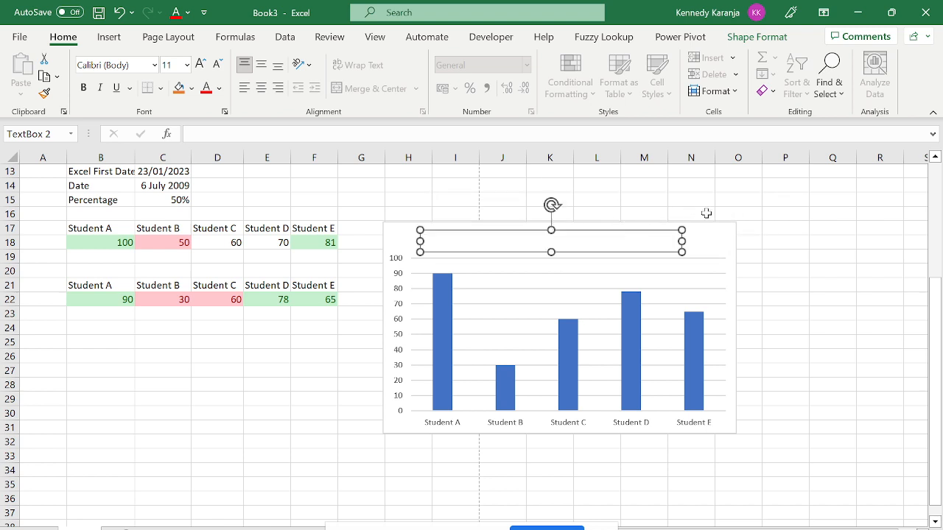
Type the heading 'Kisii High Results' into the text box and deselect it.
click(736, 225)
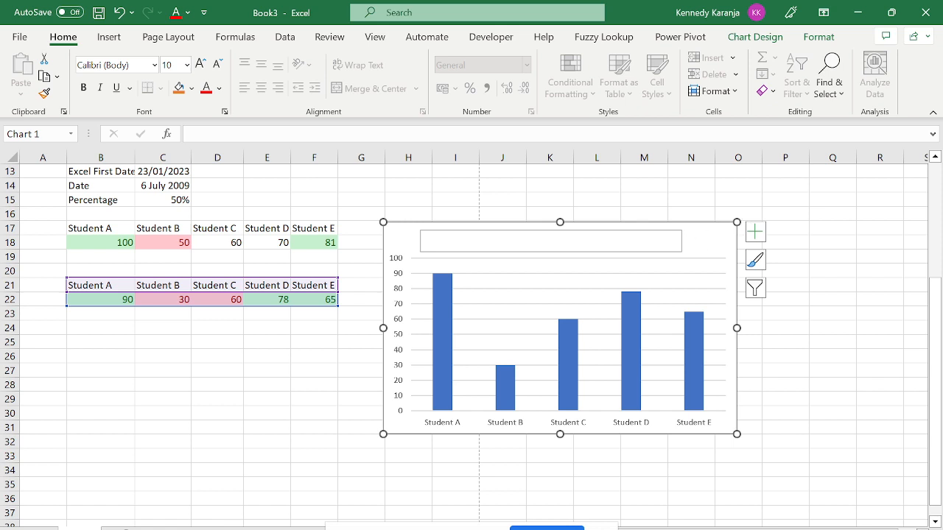
click(550, 240)
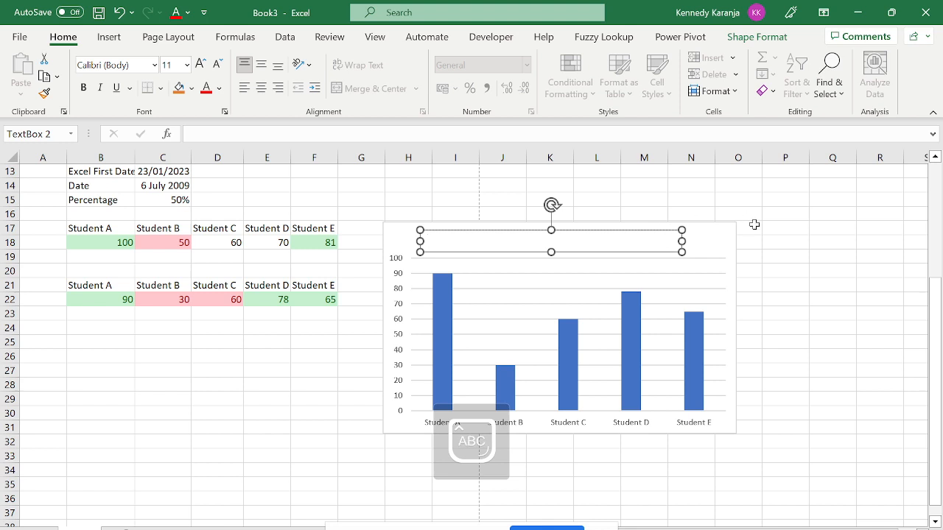
text(kIS)
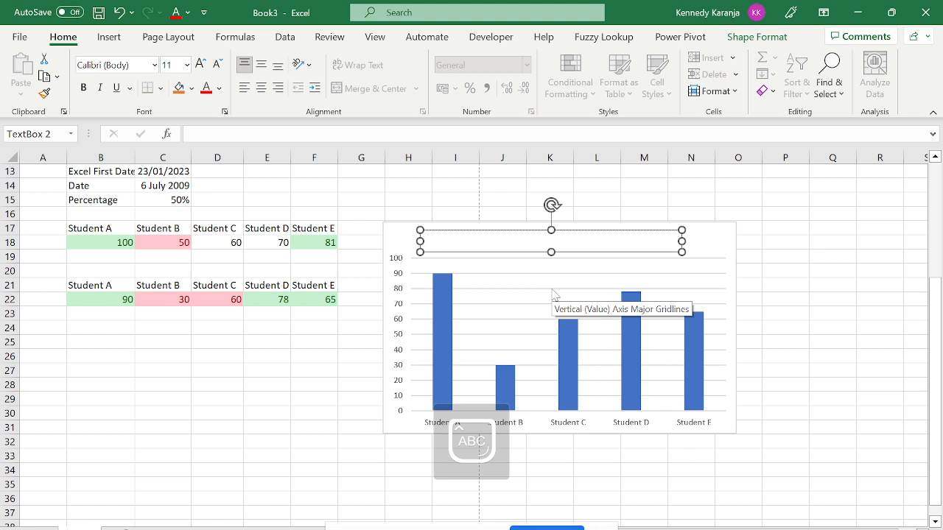
text(kIS)
text(K)
text(isii High)
key(Caps_Lock)
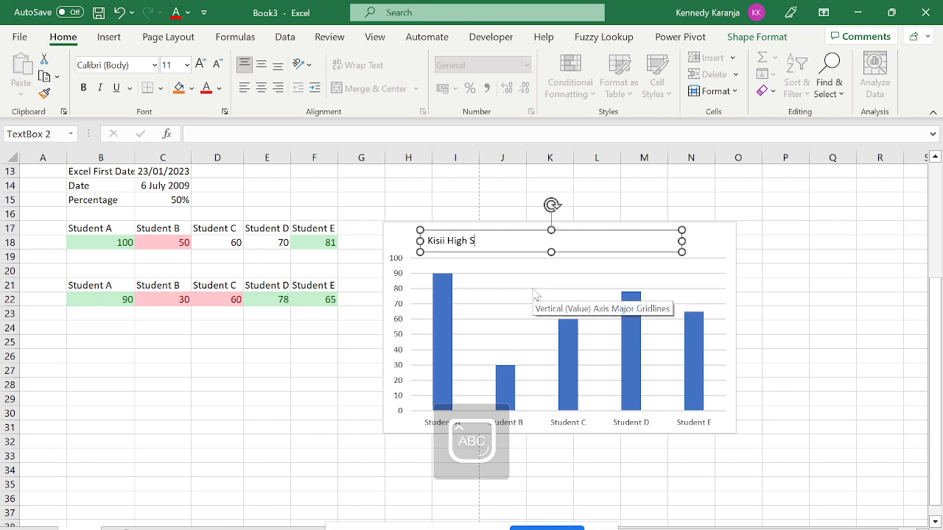
key(Caps_Lock)
text(Results)
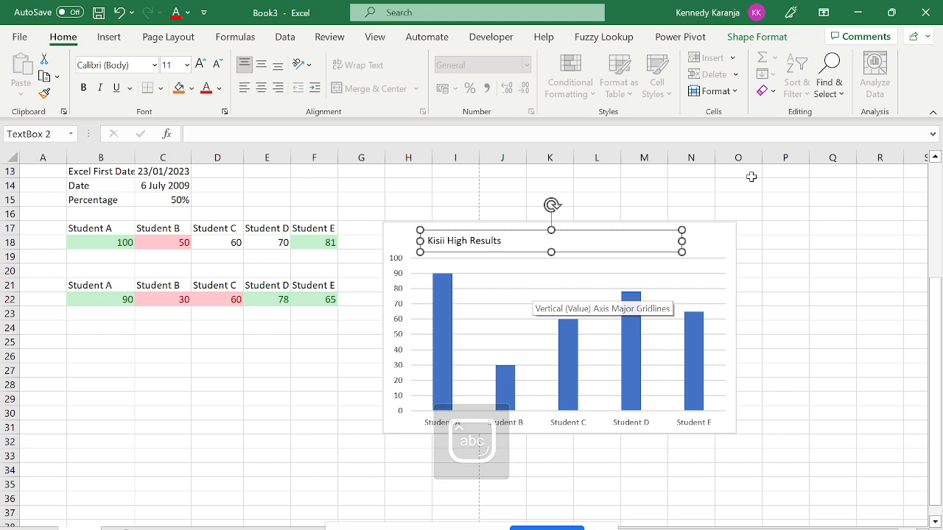
click(832, 229)
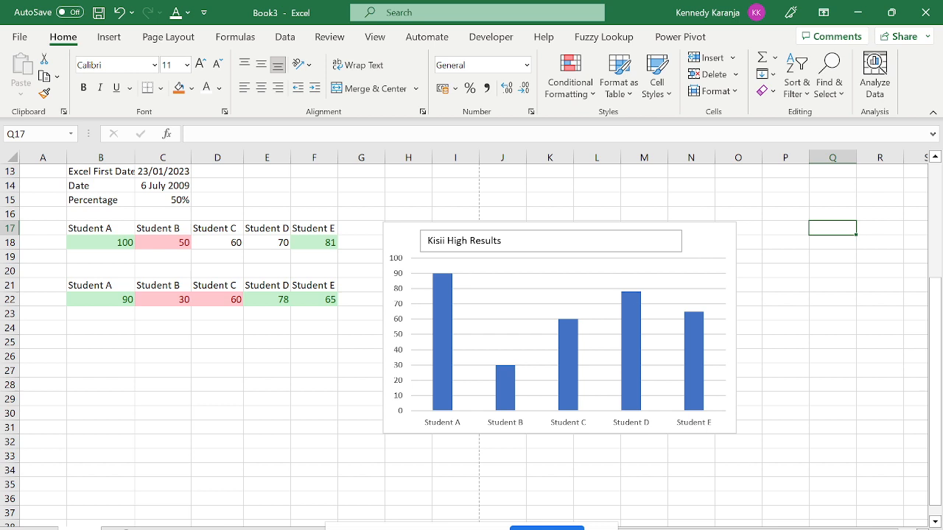
Resize the Kisii High Results title box slightly, then bring up the Page Layout ribbon.
click(455, 241)
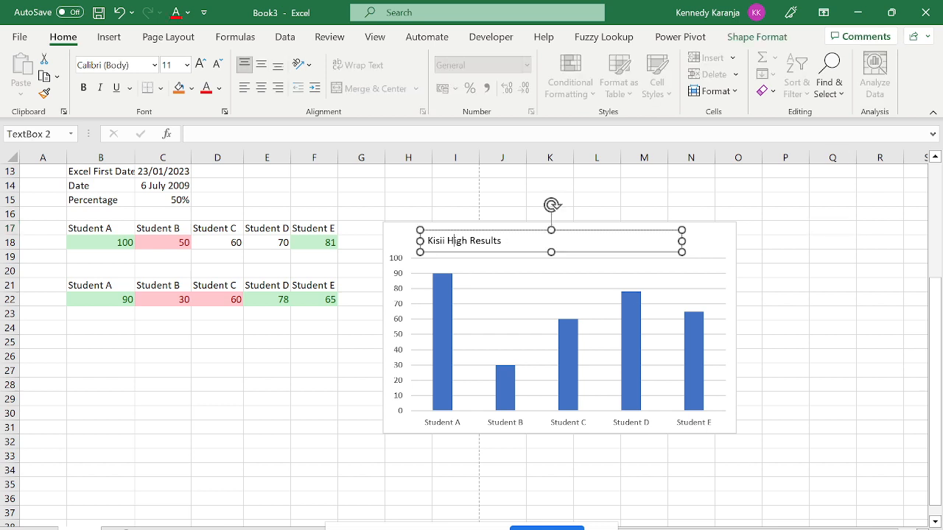
drag(472, 229, 473, 272)
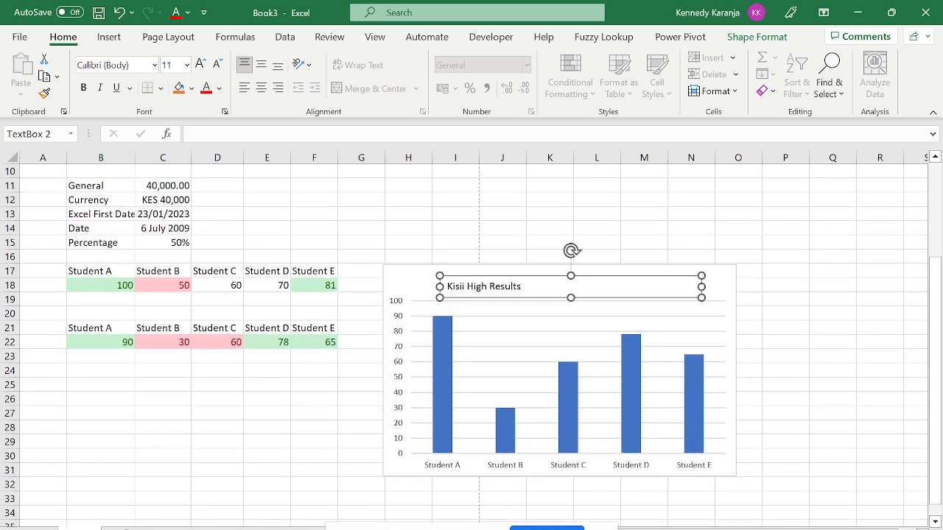
click(786, 185)
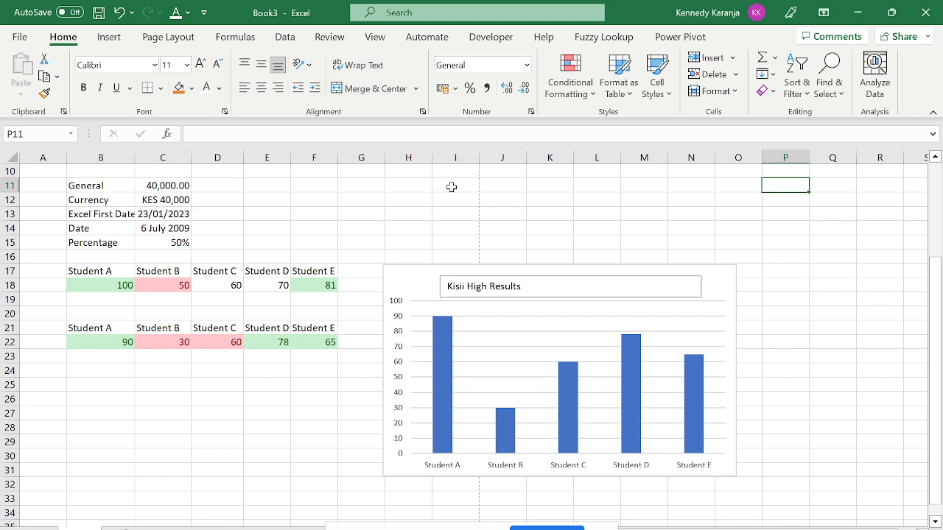
click(523, 287)
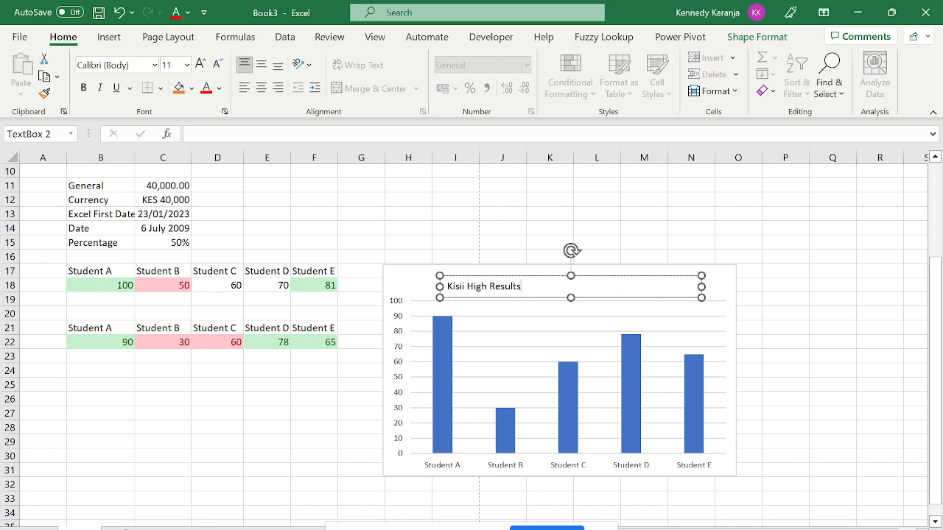
click(426, 224)
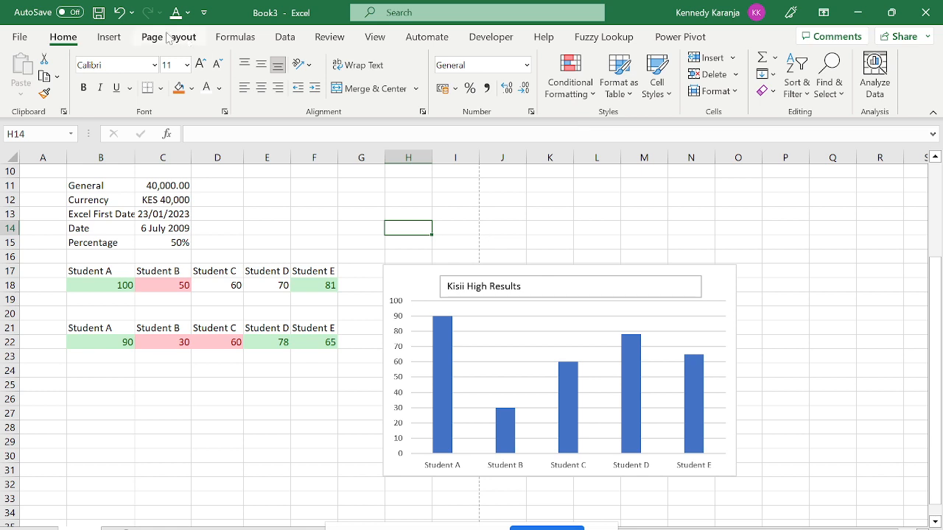
click(109, 36)
click(167, 41)
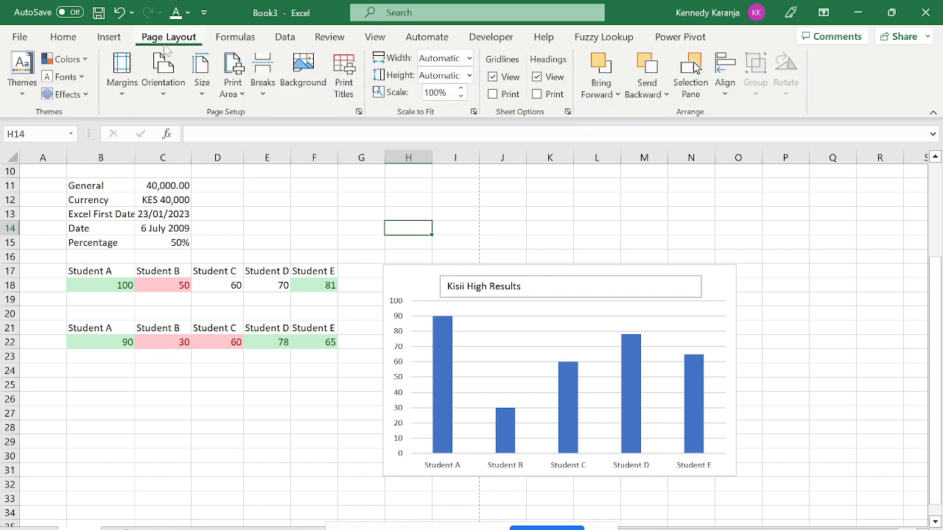
Move the column chart down below the student tables, around row 24.
click(368, 343)
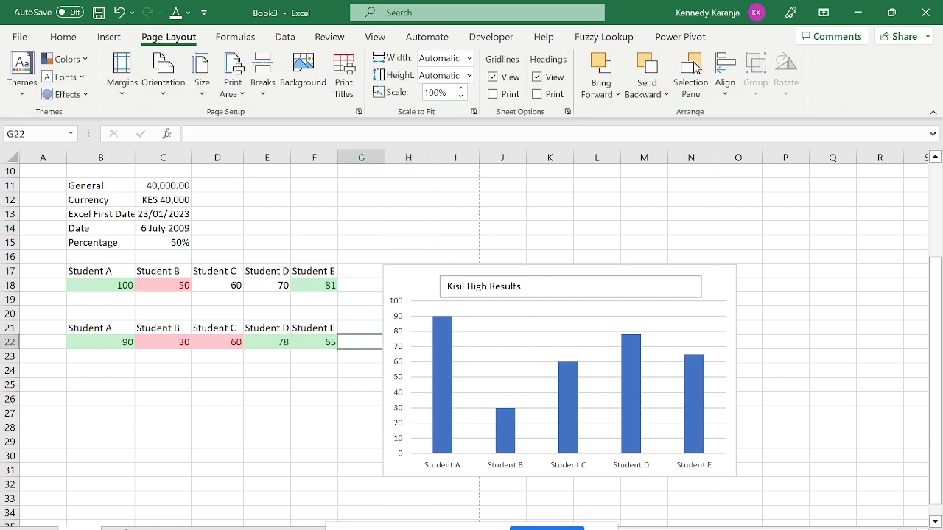
drag(729, 273, 413, 377)
click(562, 248)
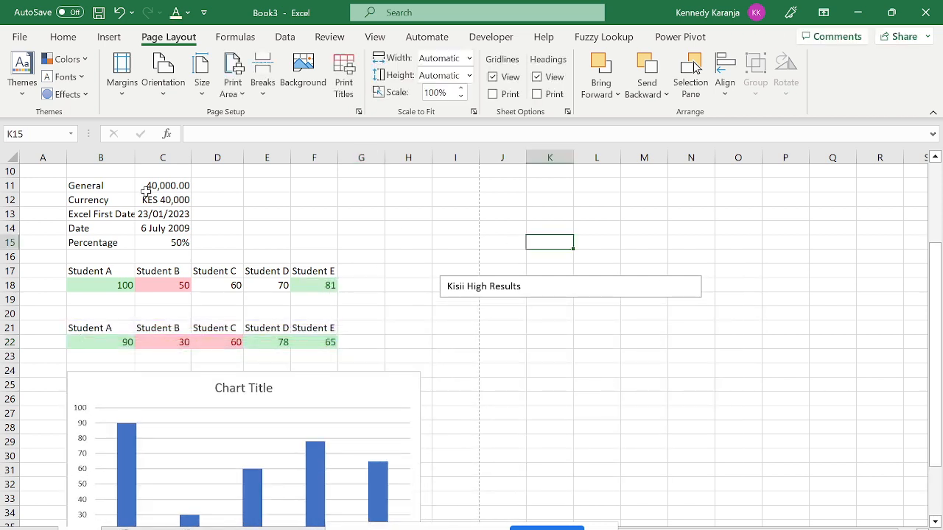
click(305, 231)
key(Up)
key(ctrl+Up)
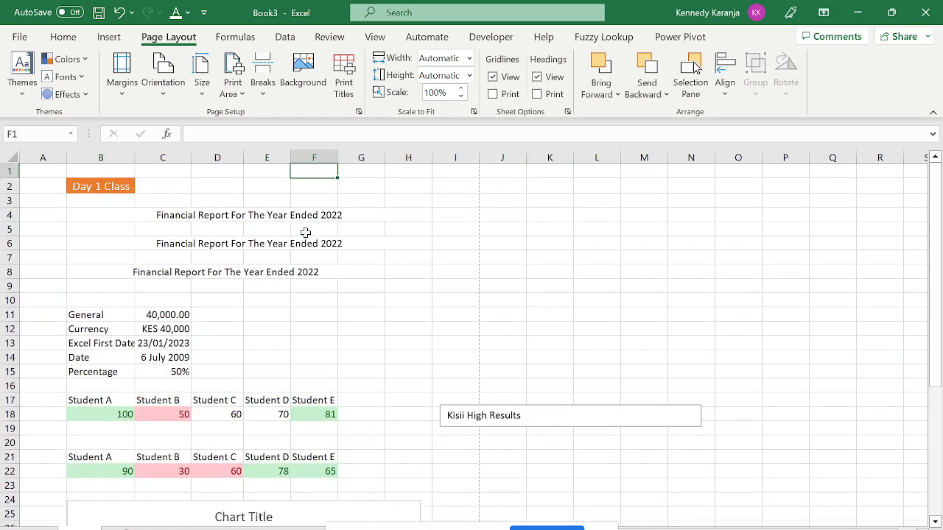
key(Left)
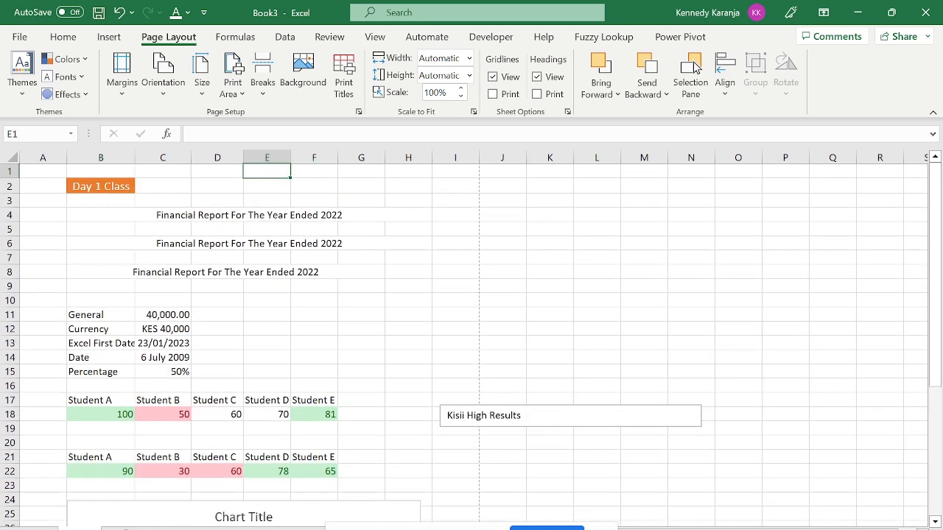
Delete the separate Kisii High Results text box.
click(517, 415)
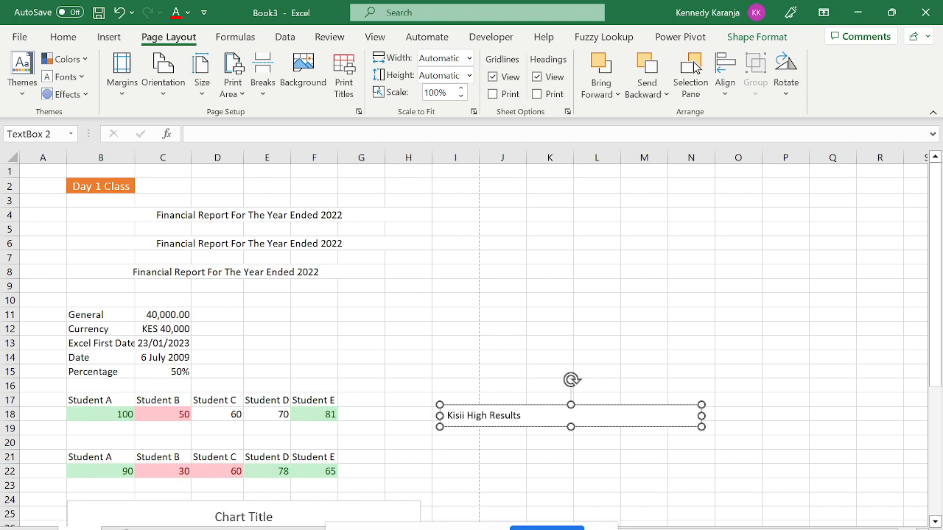
click(516, 404)
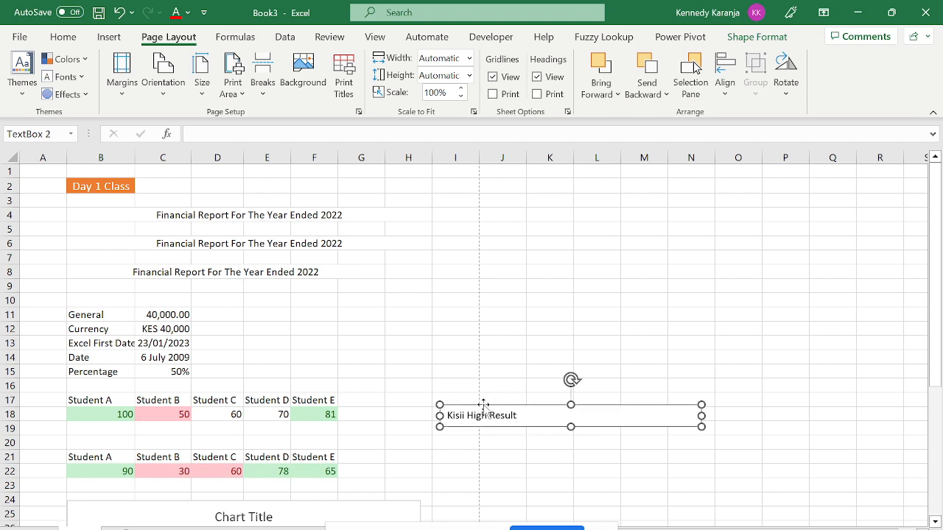
key(Delete)
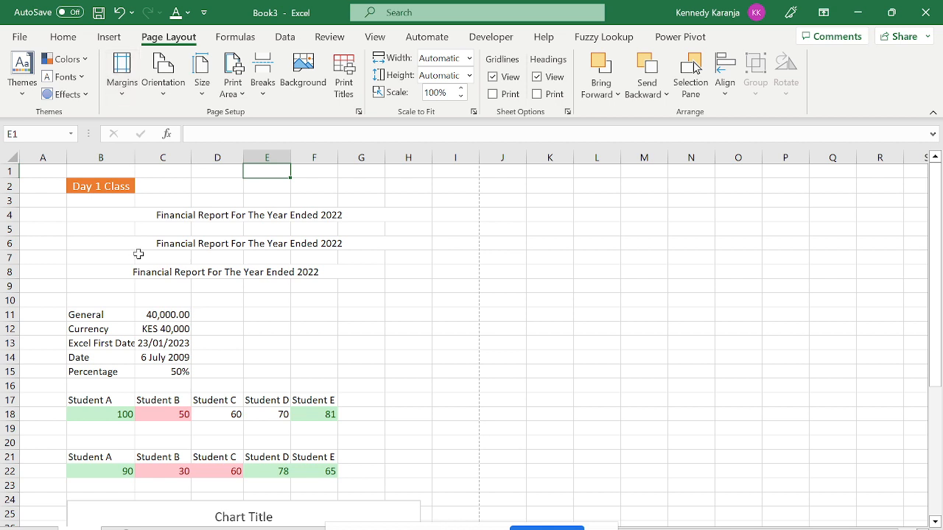
Open the theme Colors list and close it unchanged, then select D1.
click(72, 60)
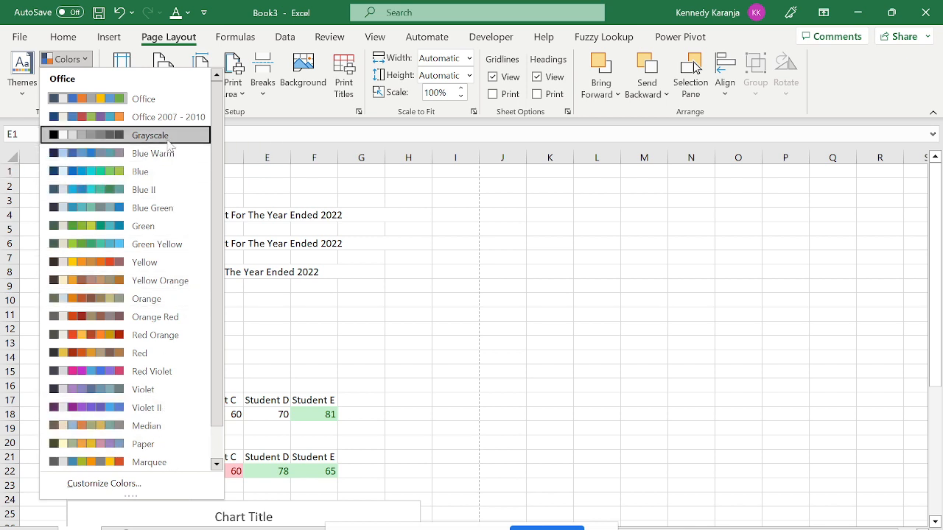
click(267, 165)
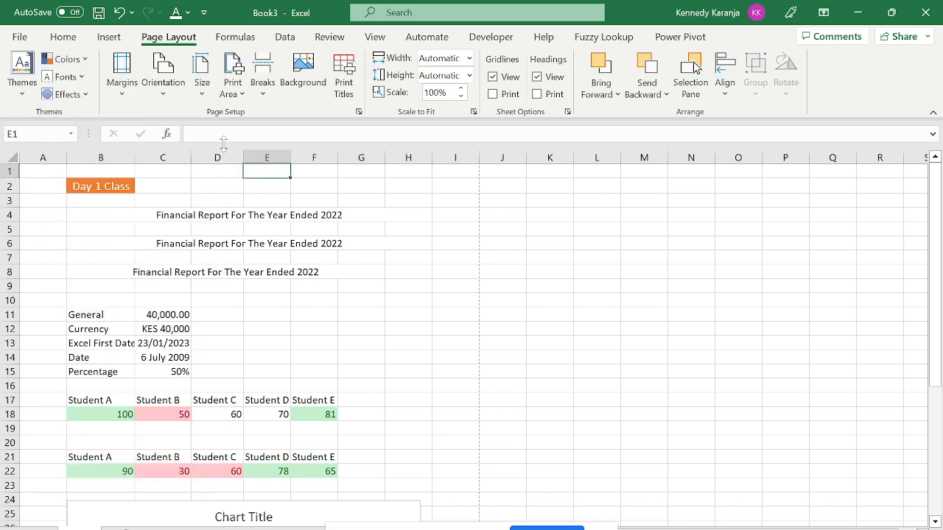
click(217, 172)
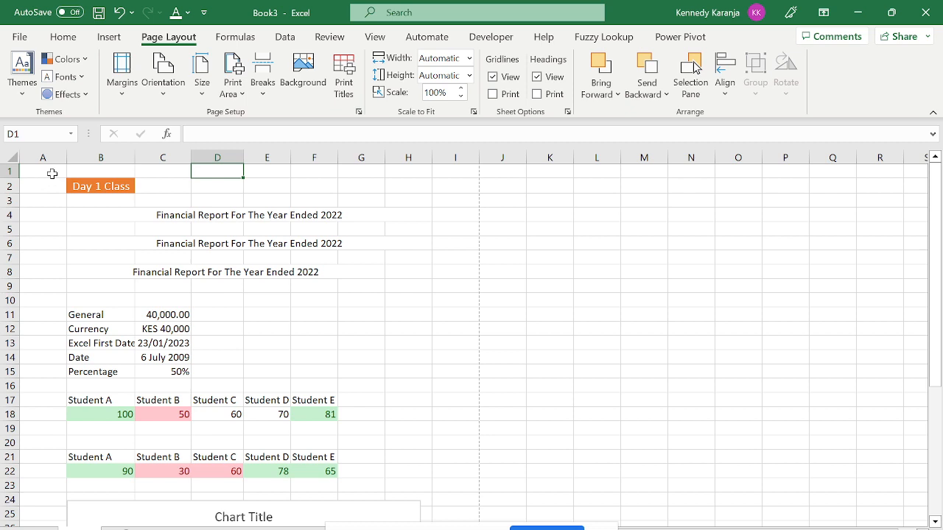
Set the print area to A1:H9 and check it in print preview.
mouse_move(47, 174)
mouse_down()
mouse_move(413, 261)
mouse_move(392, 492)
mouse_move(381, 333)
mouse_move(390, 282)
mouse_up()
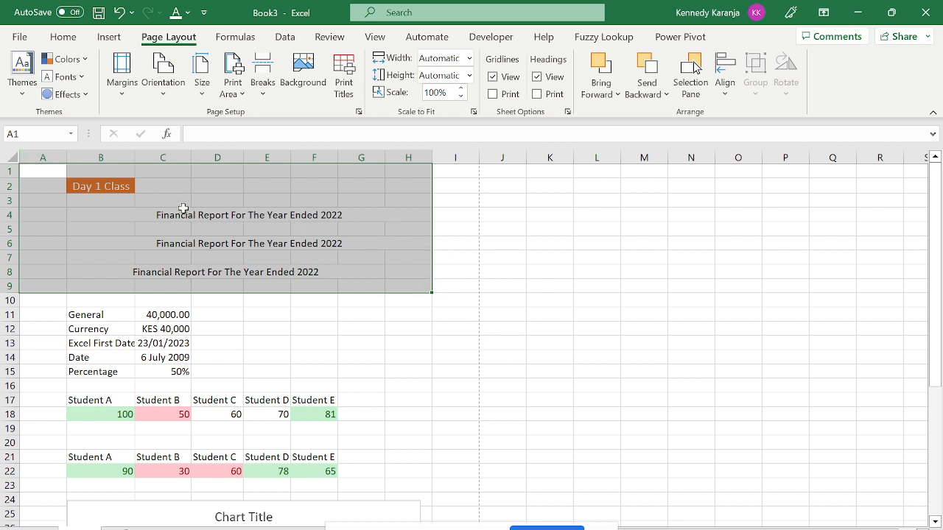
click(243, 90)
click(271, 115)
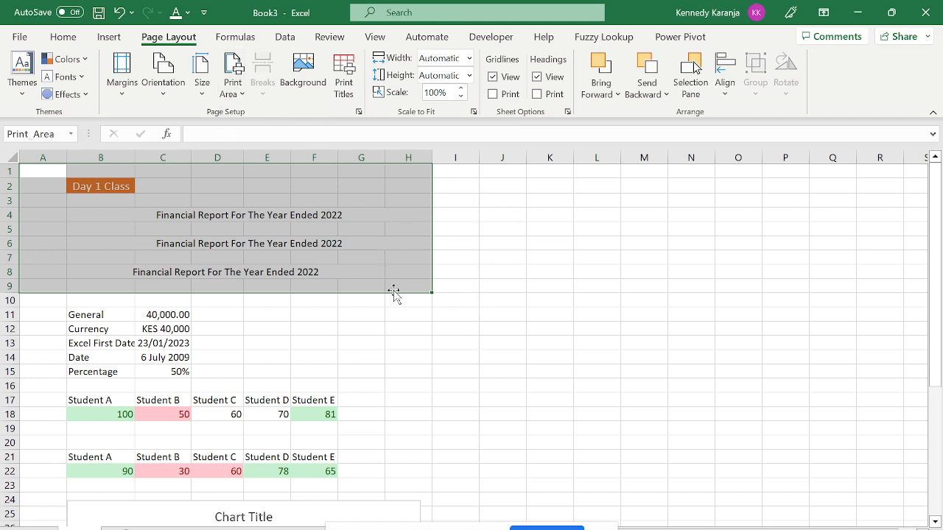
key(ctrl+p)
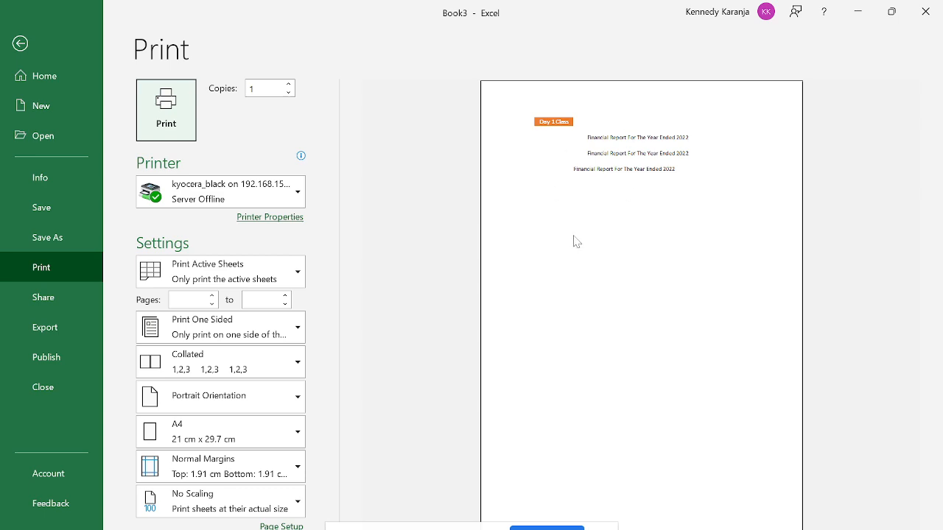
key(Escape)
click(306, 278)
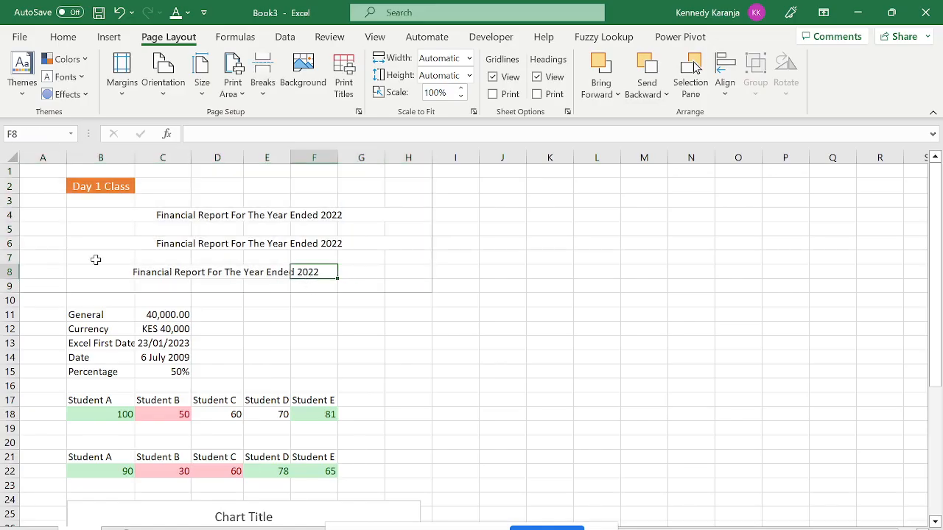
Select the heading and figures block A1:H15.
click(29, 370)
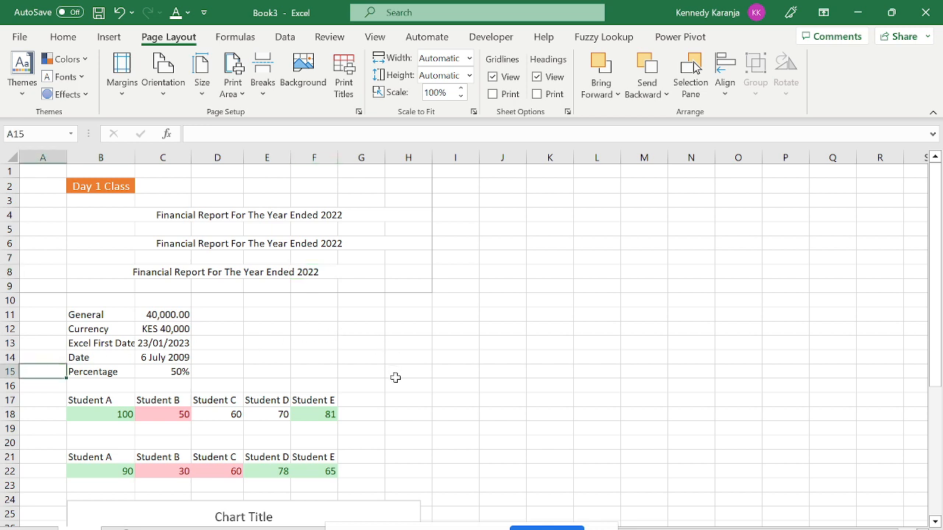
click(434, 375)
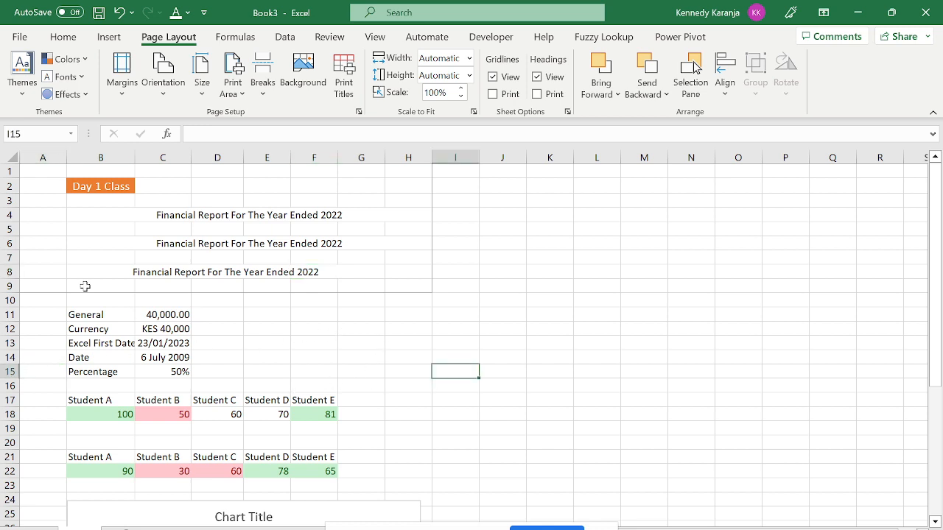
drag(36, 170, 282, 367)
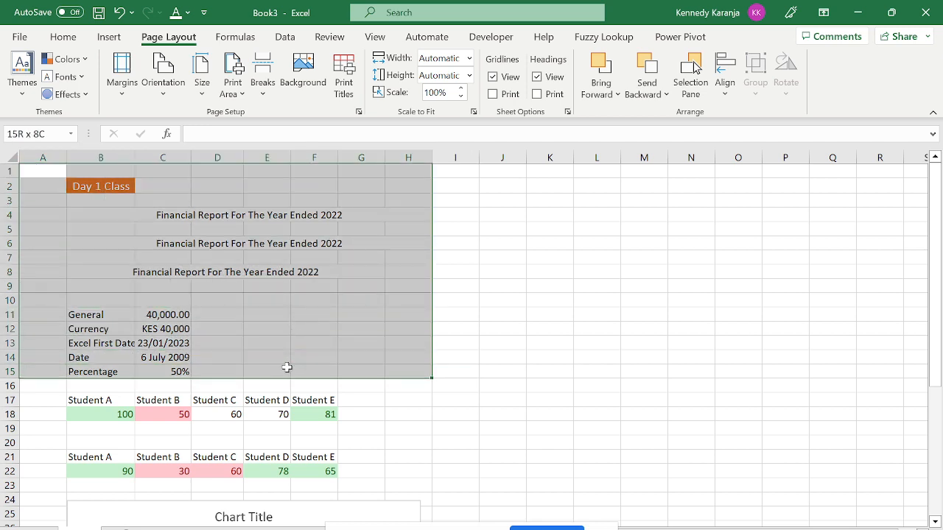
Make A1:H15 the print area and check it in print preview.
click(242, 94)
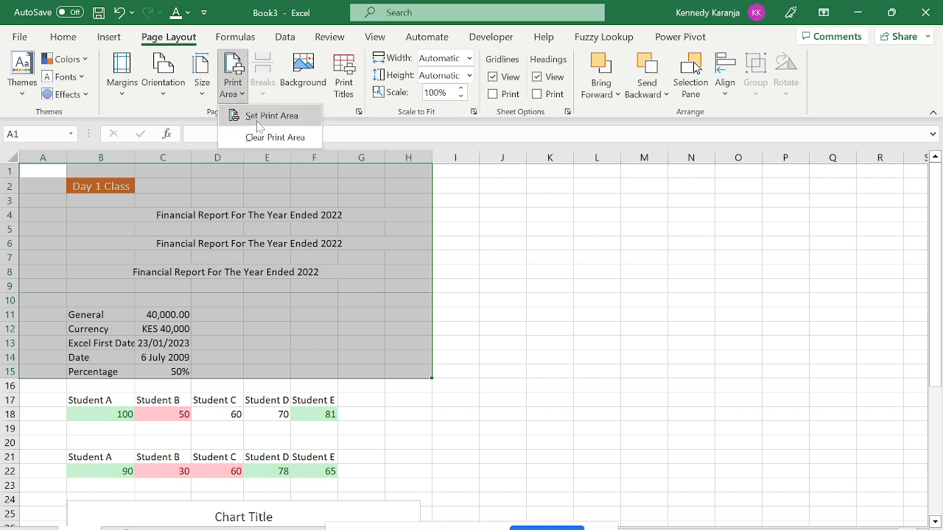
click(257, 118)
key(ctrl+p)
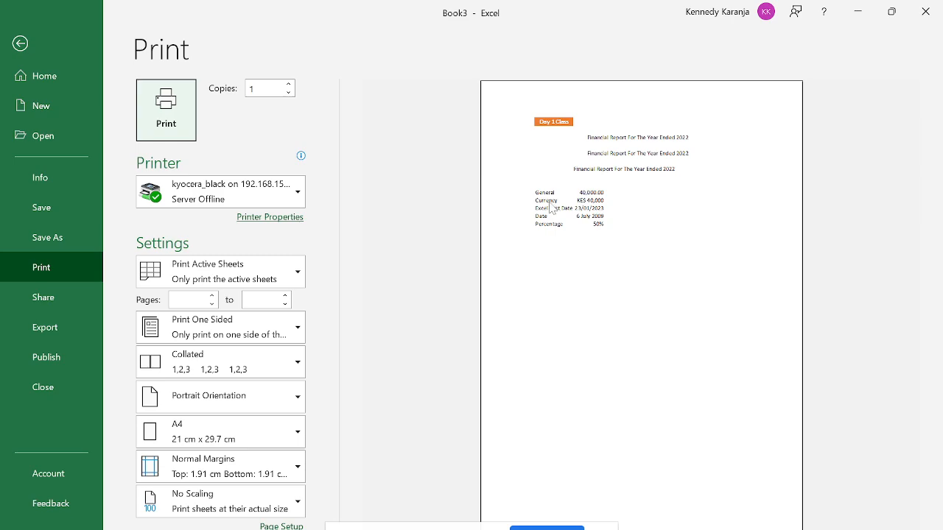
key(Escape)
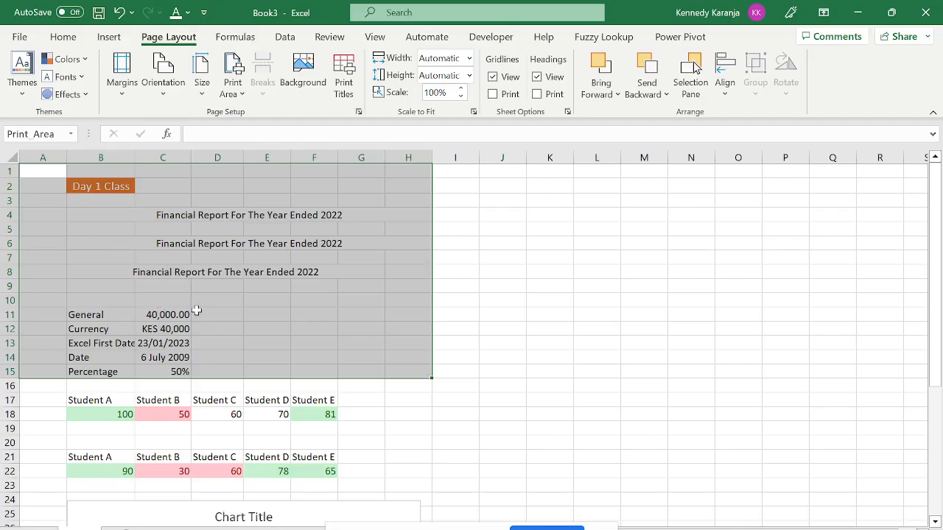
Select A1:H22, from the Day 1 Class title to the second score row.
click(332, 324)
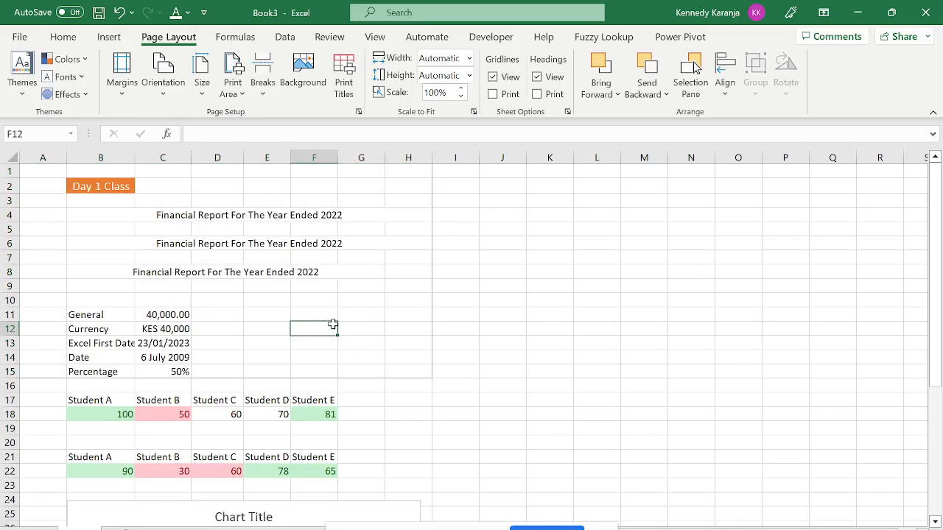
drag(54, 179, 413, 302)
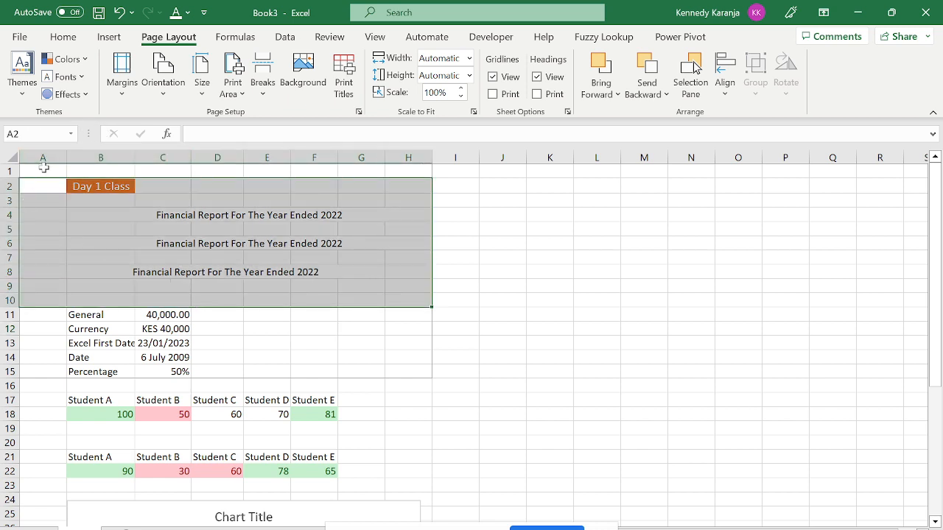
drag(43, 168, 330, 274)
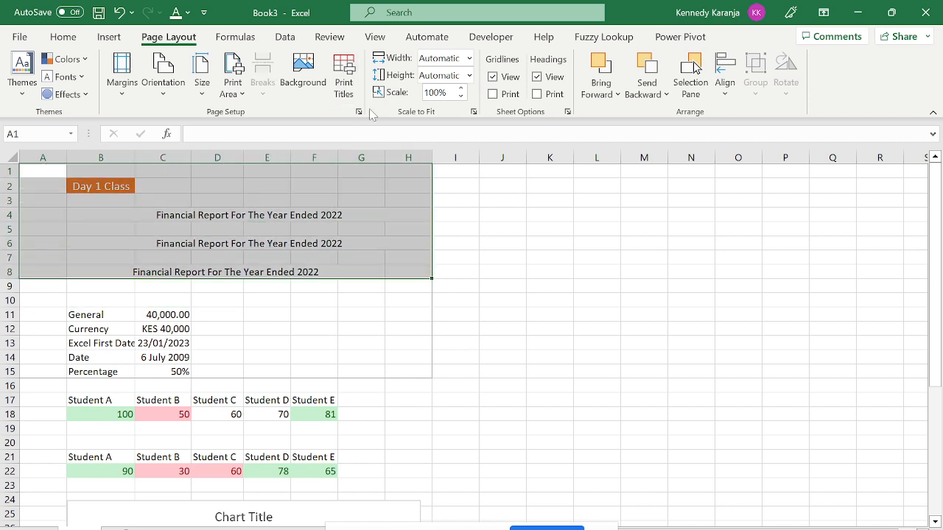
click(374, 257)
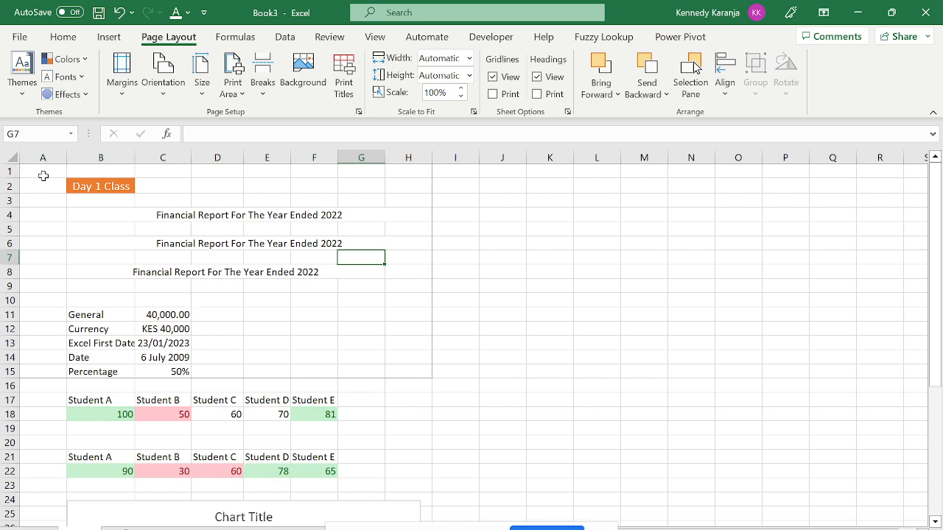
drag(45, 175, 283, 479)
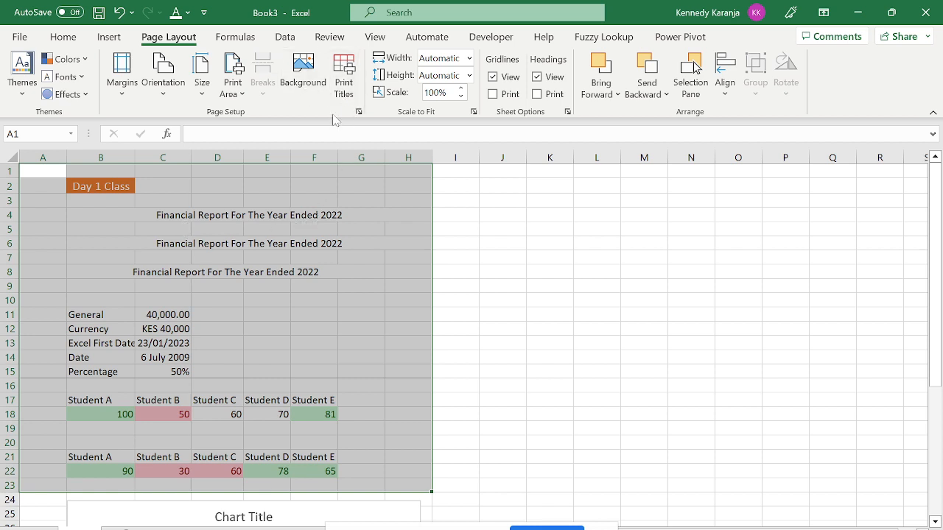
click(343, 83)
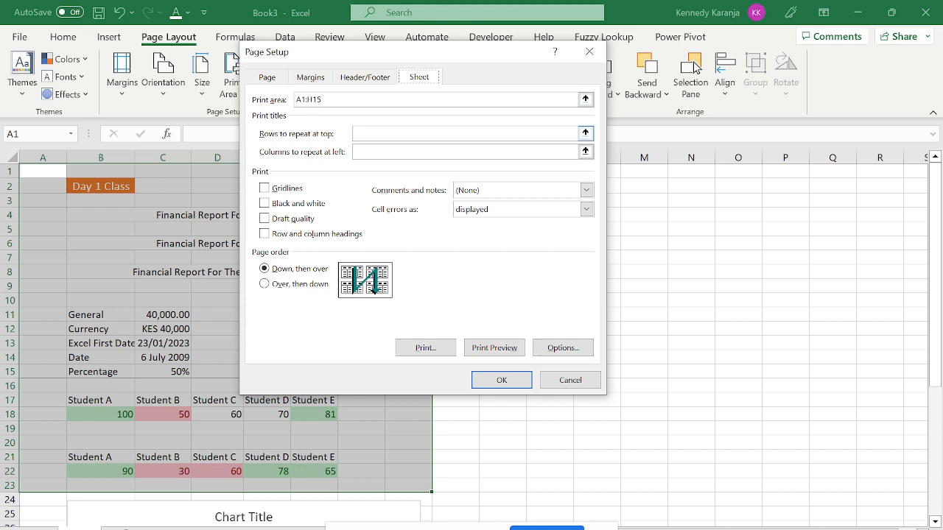
click(354, 133)
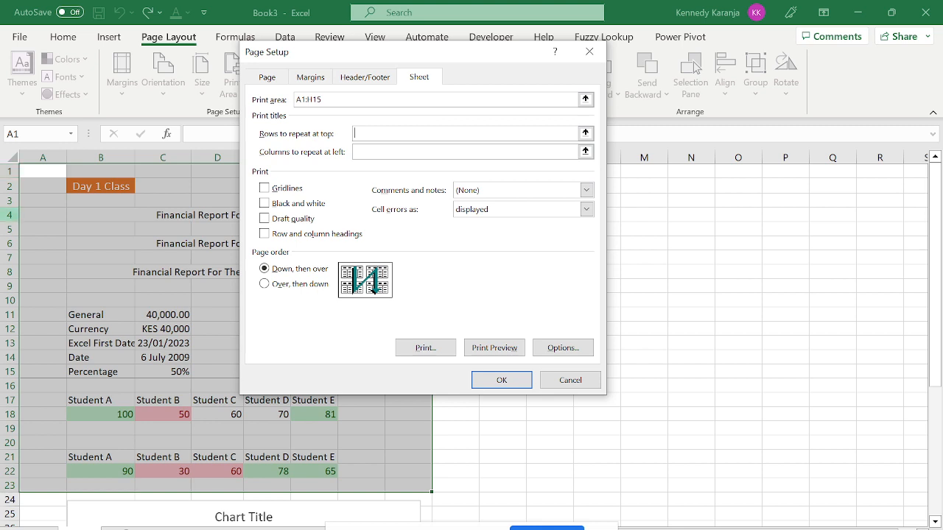
click(508, 347)
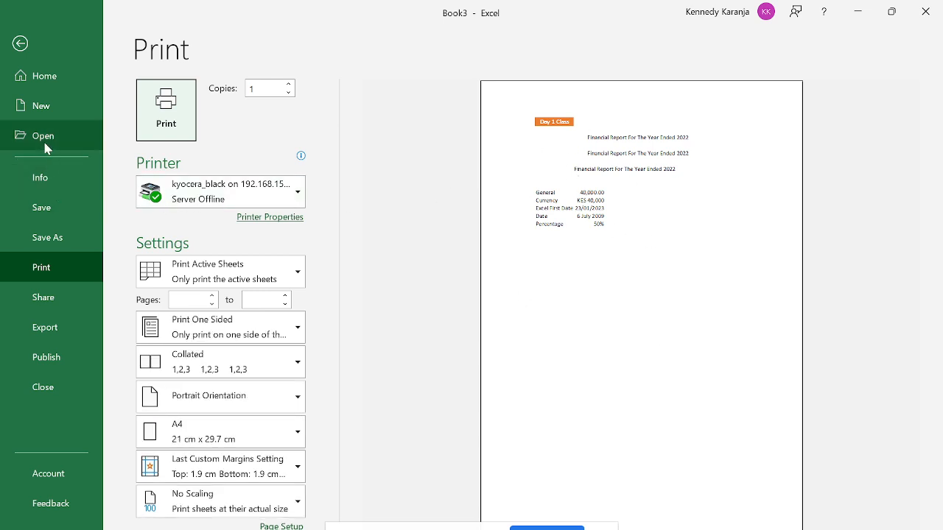
click(21, 46)
click(260, 232)
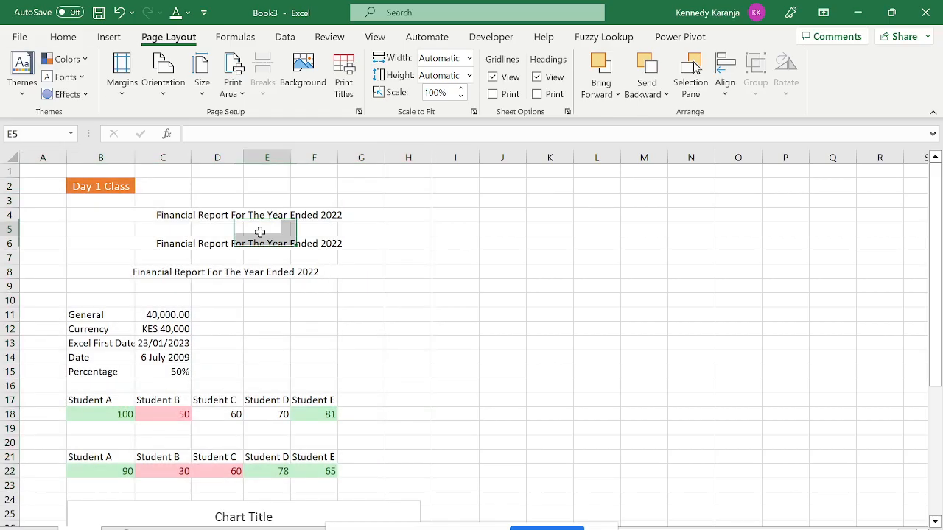
key(ctrl+Up)
key(ctrl+Up)
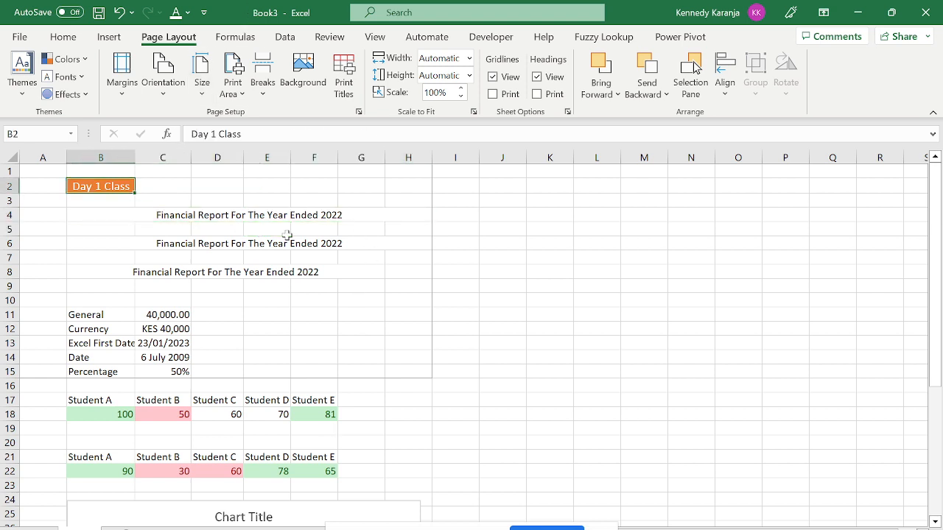
click(267, 286)
click(316, 309)
key(Up)
key(Up)
key(Up)
key(Up)
key(Up)
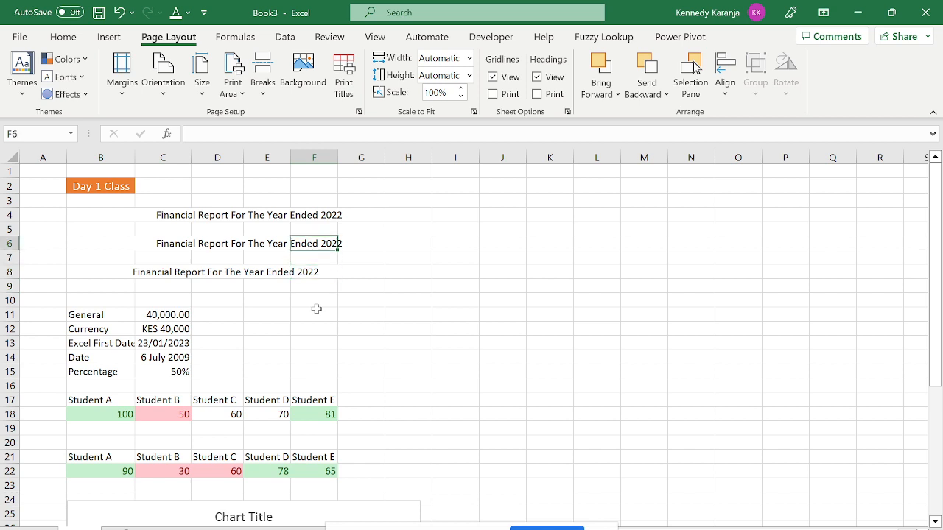
key(Up)
key(Up)
key(Up)
key(Up)
key(Left)
key(Left)
key(Left)
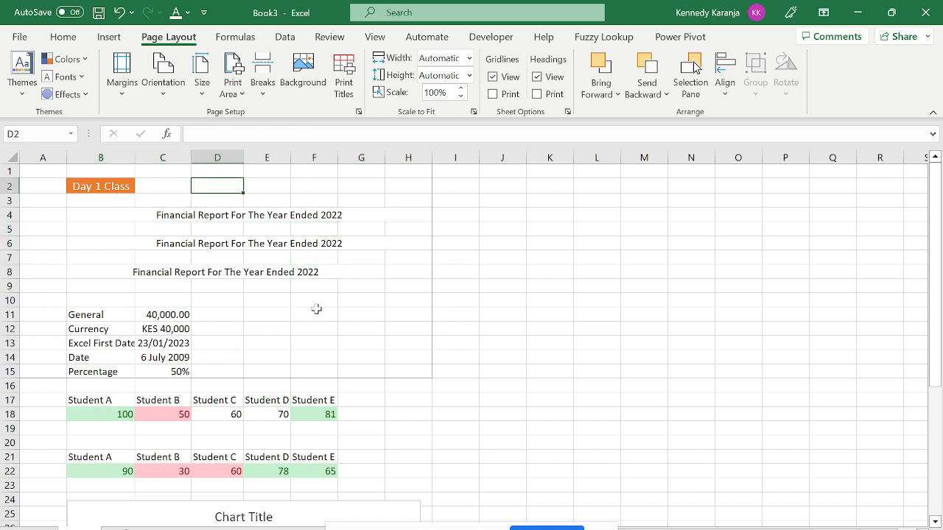
In Page Break Preview, drag page 1's bottom border down to row 43 to include the chart.
click(375, 36)
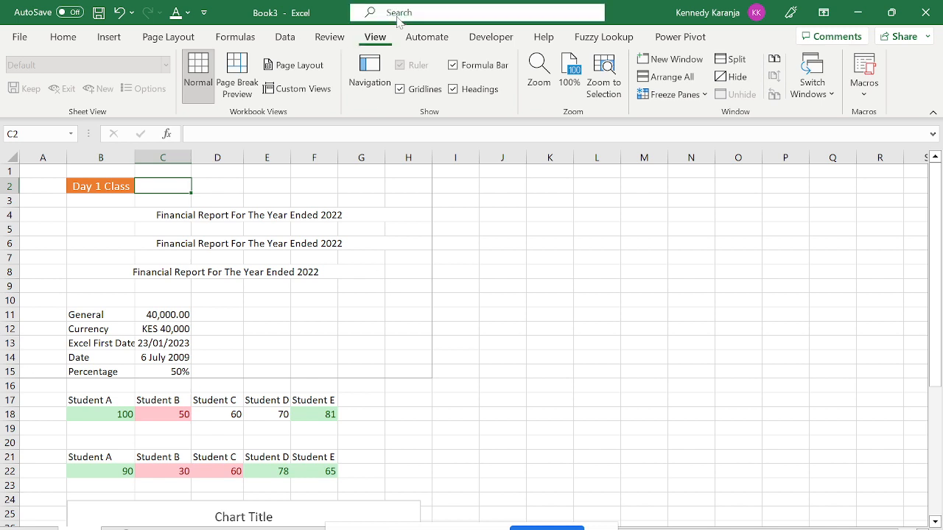
click(255, 86)
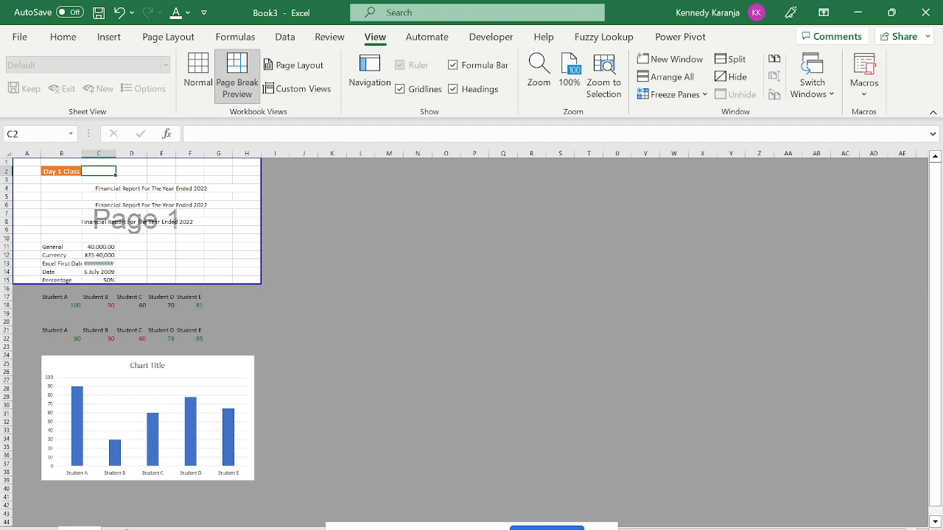
click(198, 73)
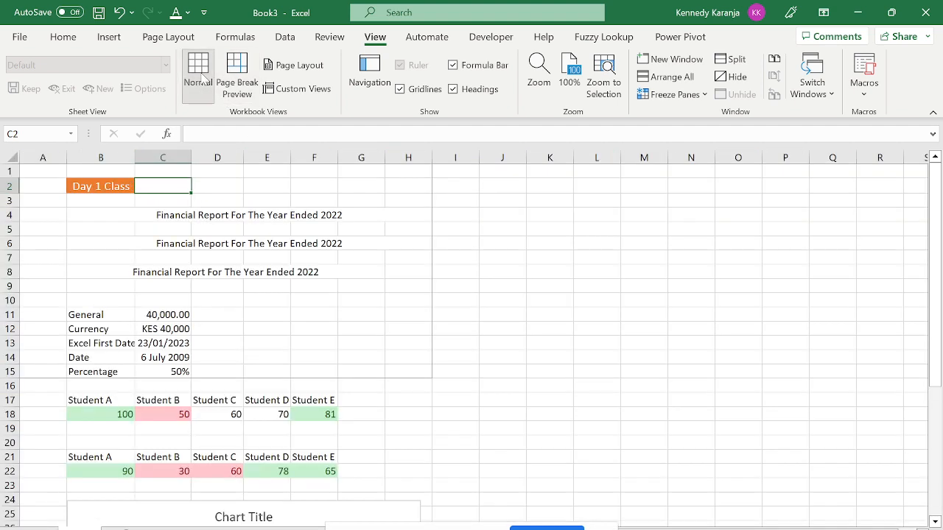
click(238, 85)
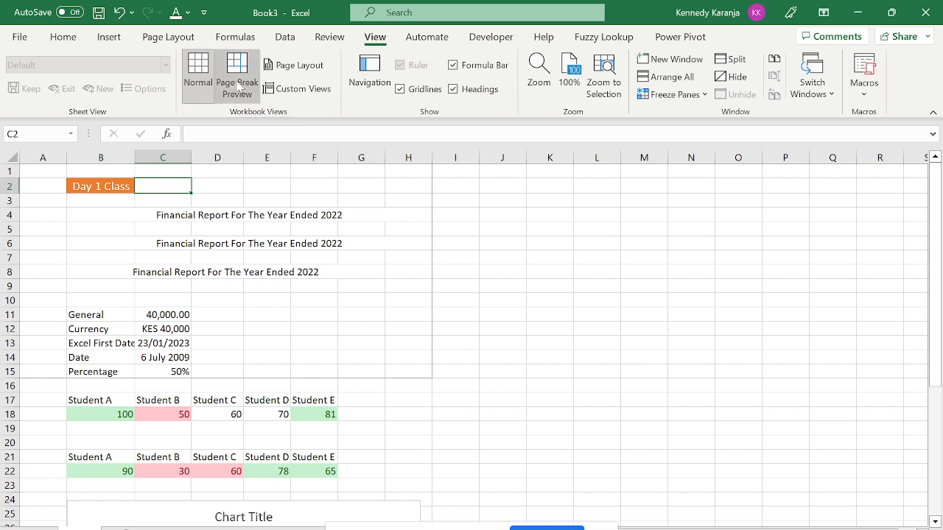
drag(260, 196, 253, 222)
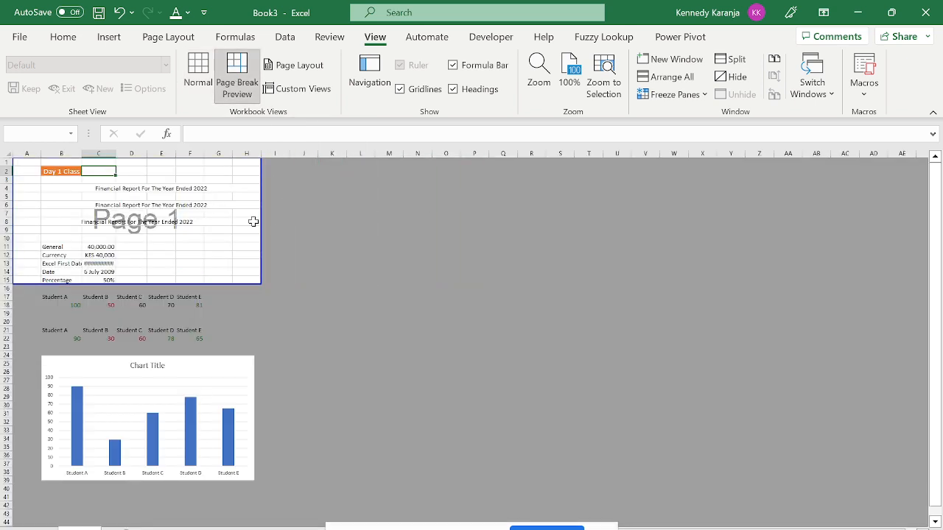
drag(190, 284, 198, 491)
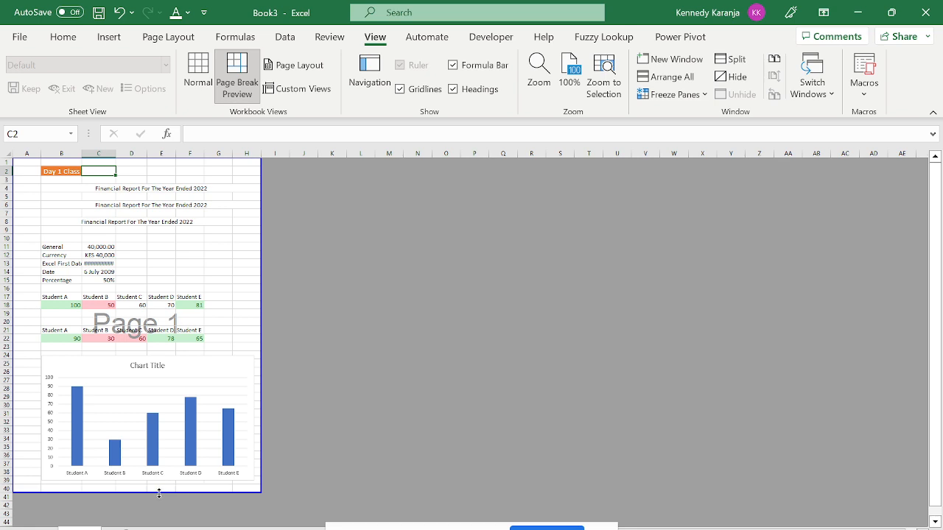
drag(159, 493, 154, 339)
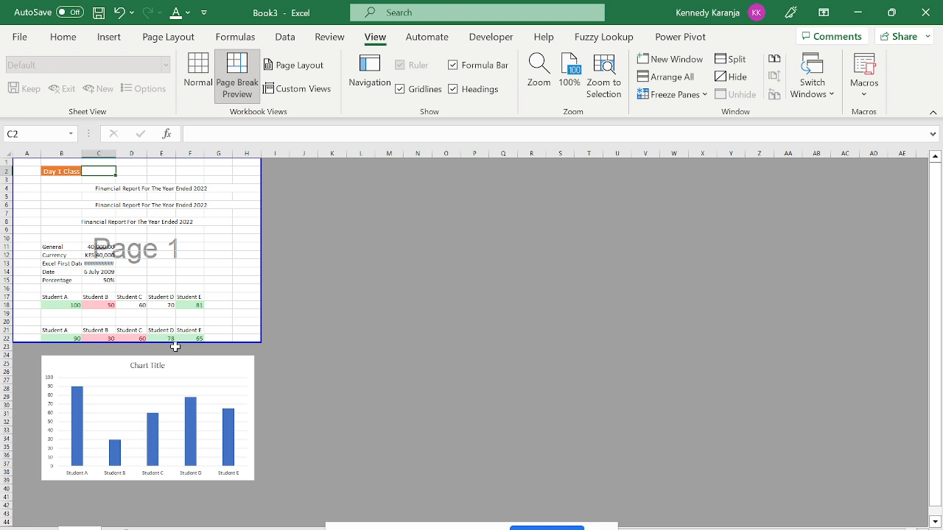
drag(169, 341, 199, 518)
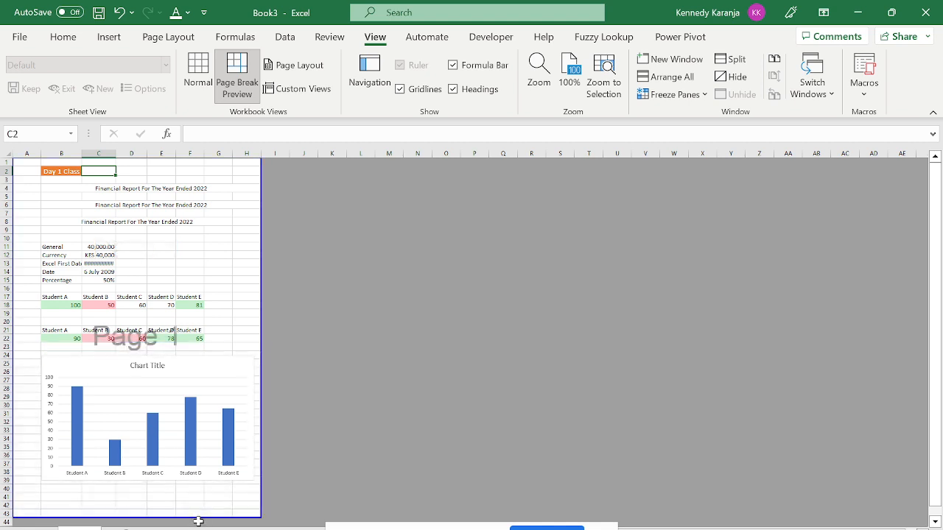
mouse_move(261, 358)
mouse_down()
mouse_move(291, 352)
mouse_move(260, 355)
mouse_up()
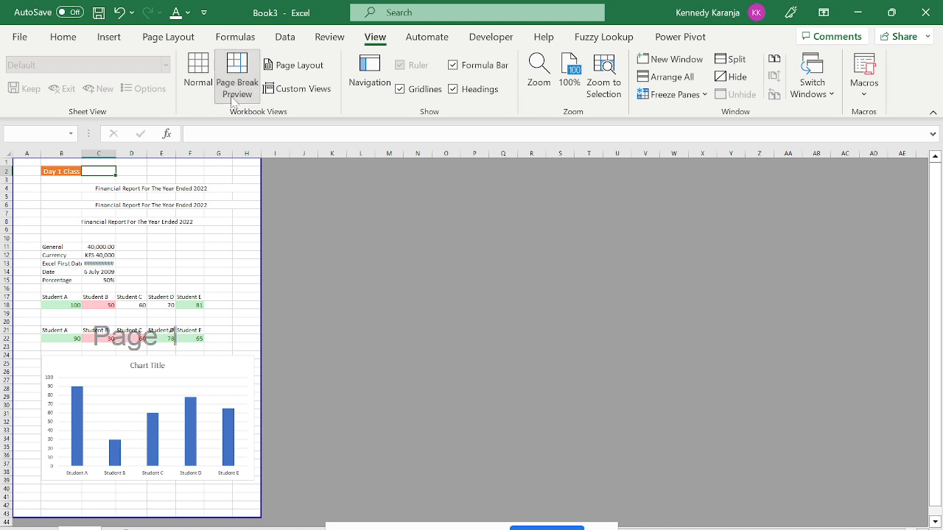
Switch the sheet back to Normal view.
click(145, 38)
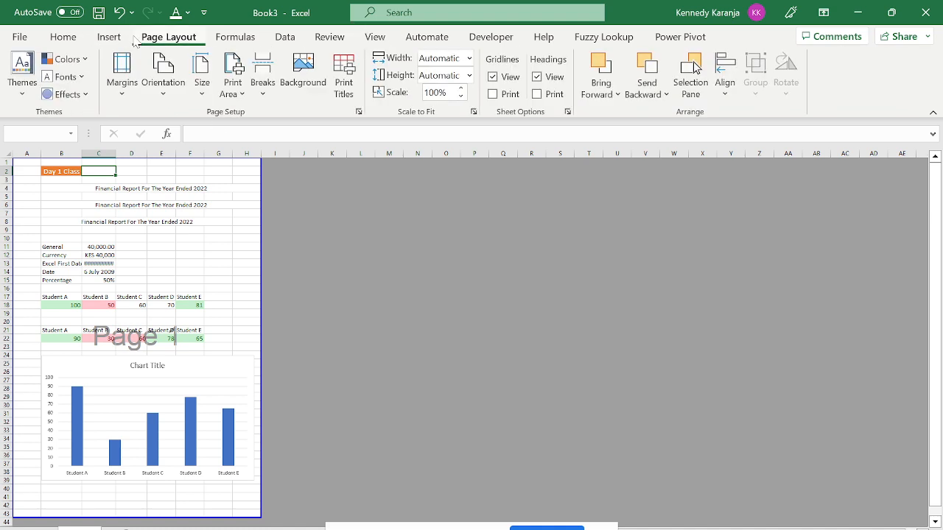
click(376, 39)
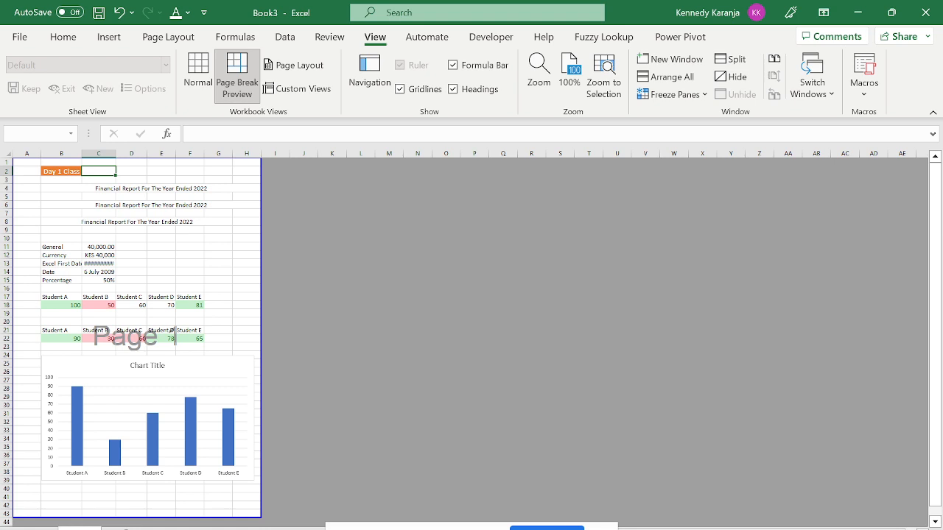
click(199, 78)
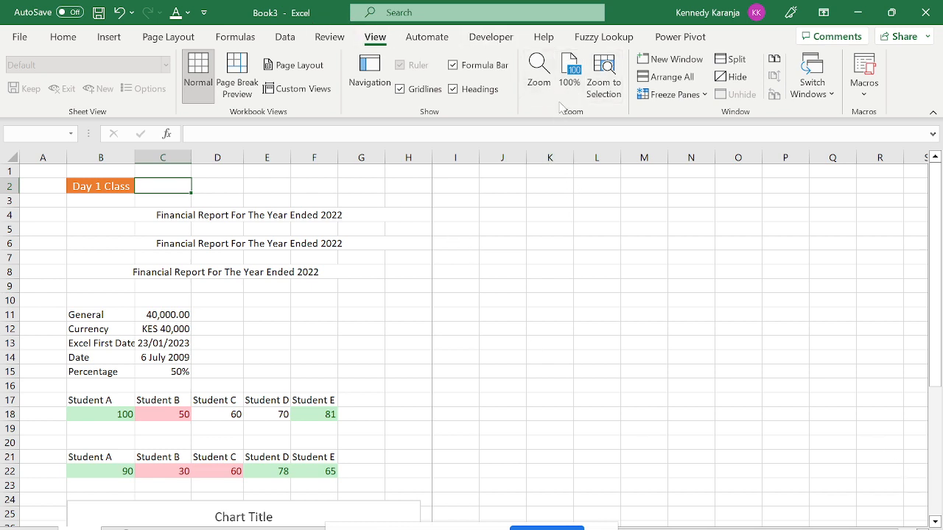
Zoom the sheet to 80%, then reset it to 100%.
click(314, 372)
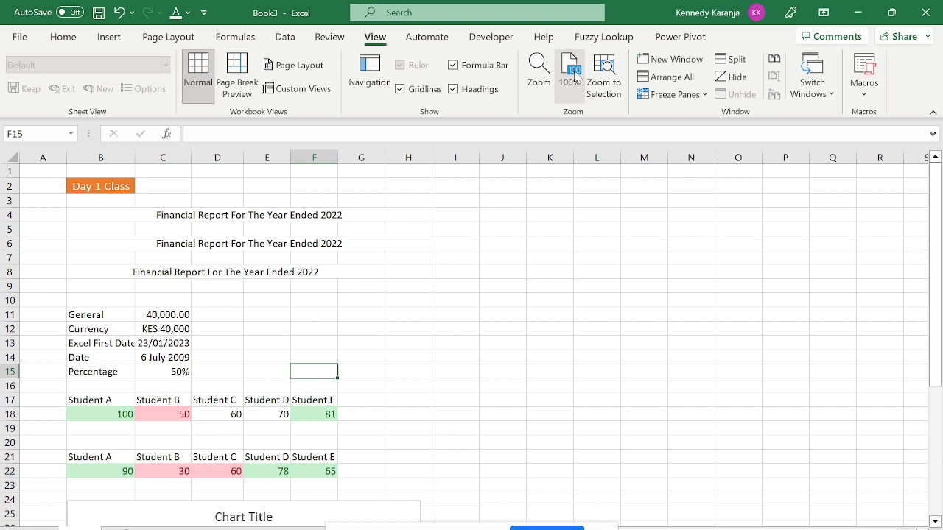
click(541, 86)
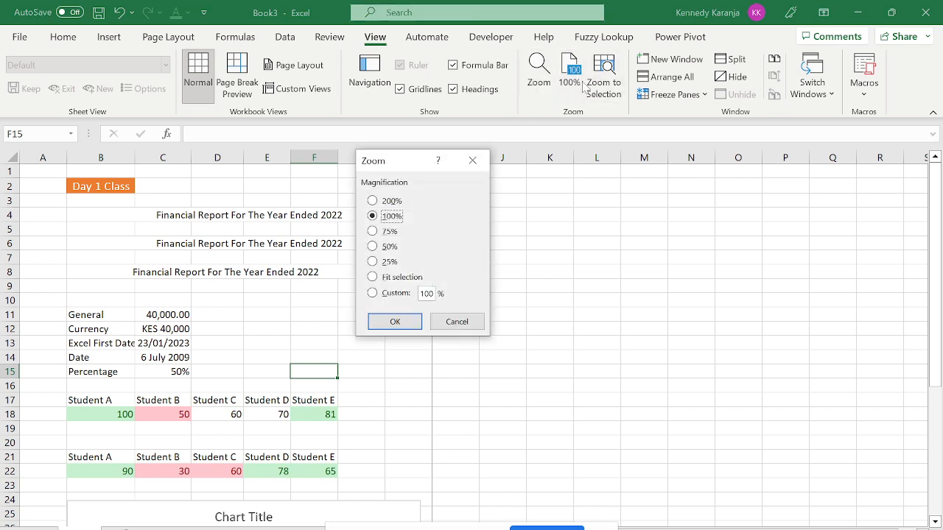
key(Escape)
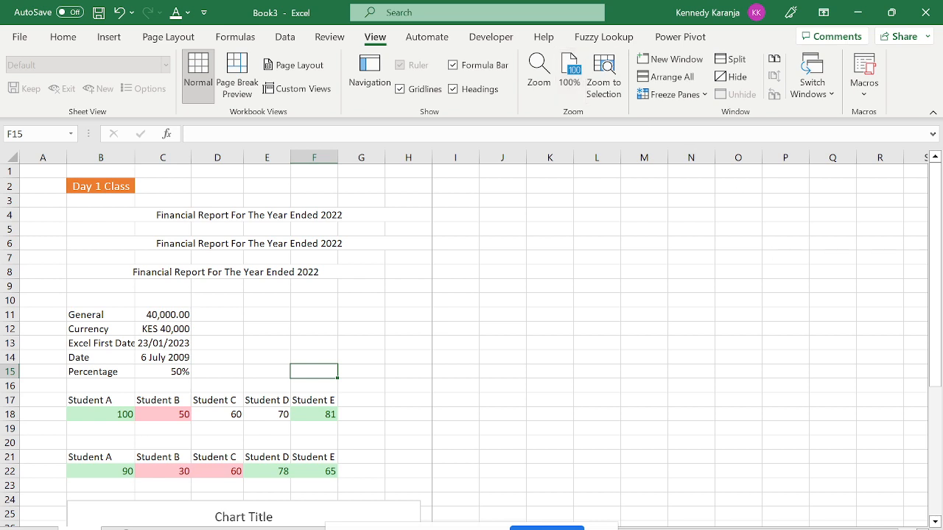
click(545, 92)
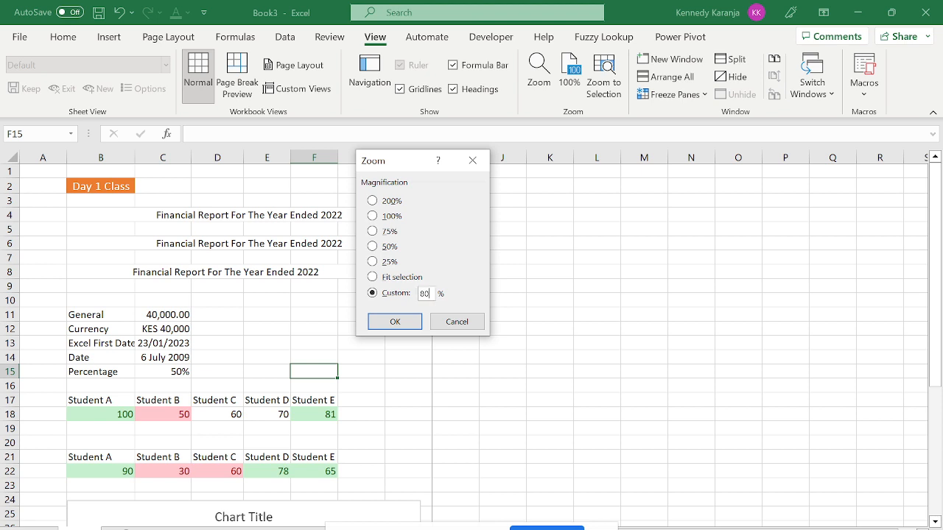
text(80)
click(391, 322)
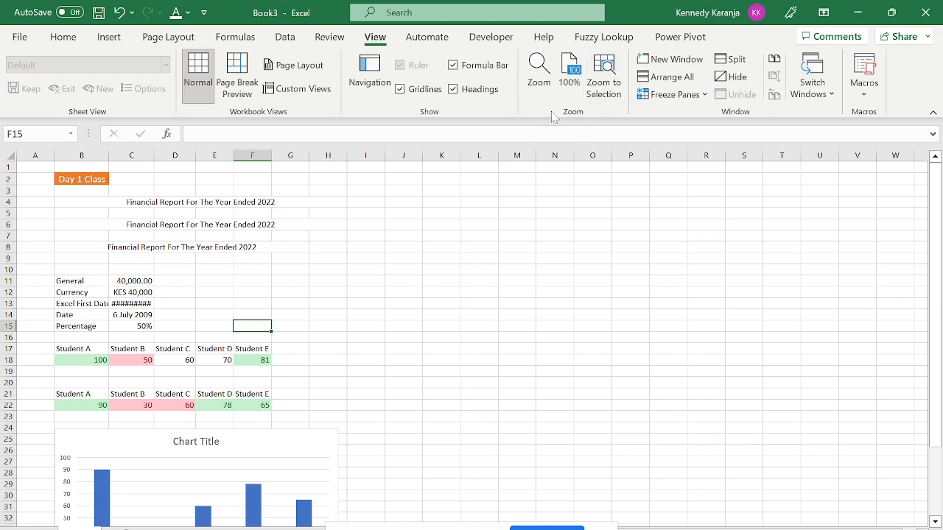
click(569, 80)
click(536, 82)
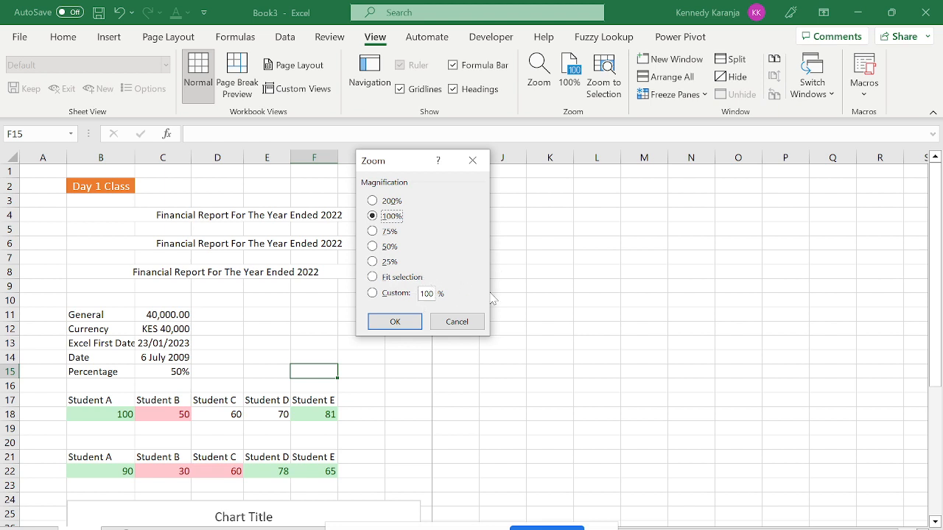
key(Escape)
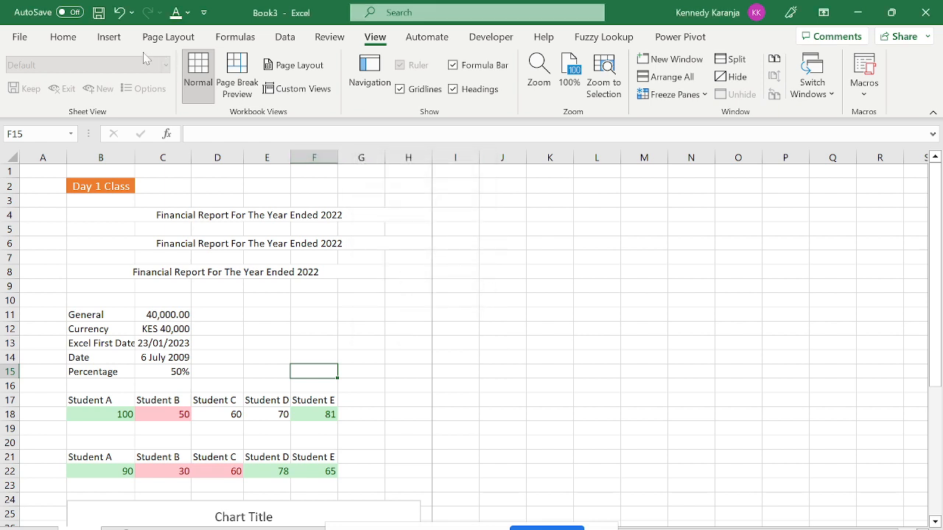
Open the Scale to Fit Width dropdown on the Page Layout ribbon.
click(108, 39)
click(180, 38)
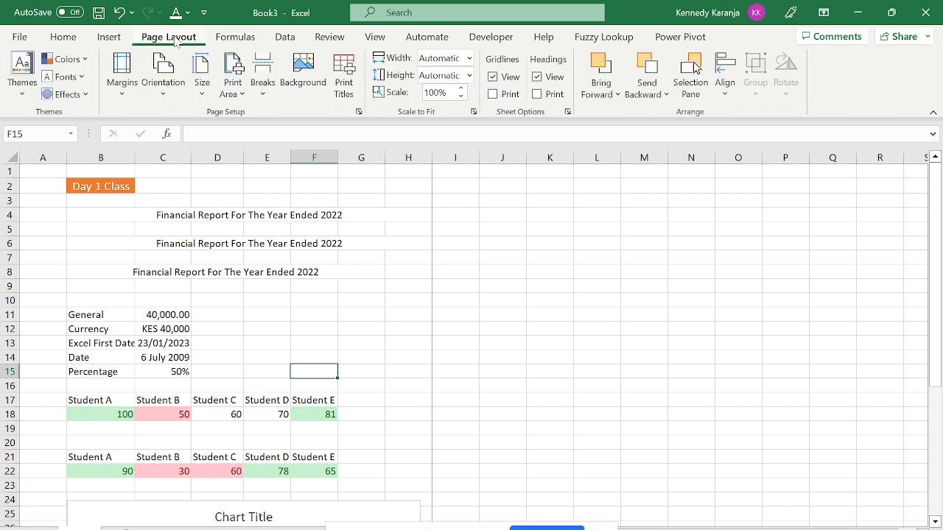
click(469, 59)
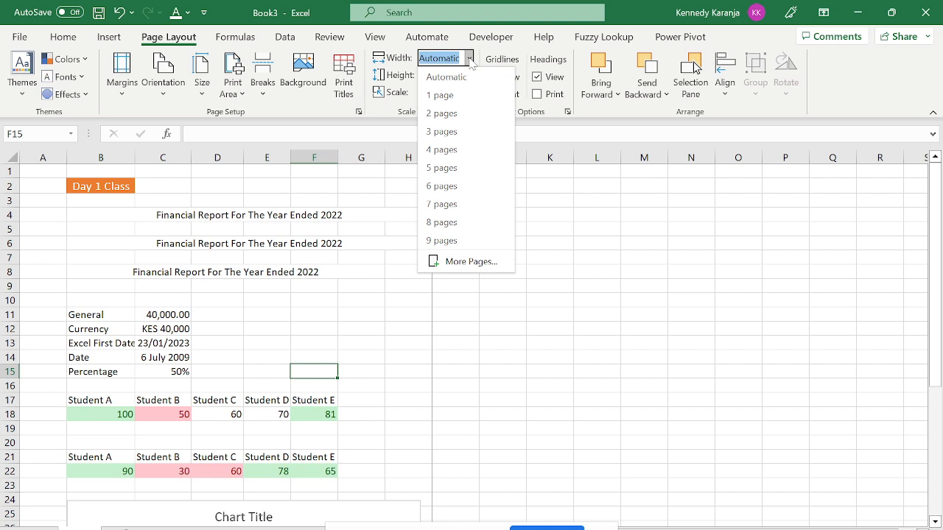
Keep width scaling at Automatic and turn off gridline viewing.
click(634, 324)
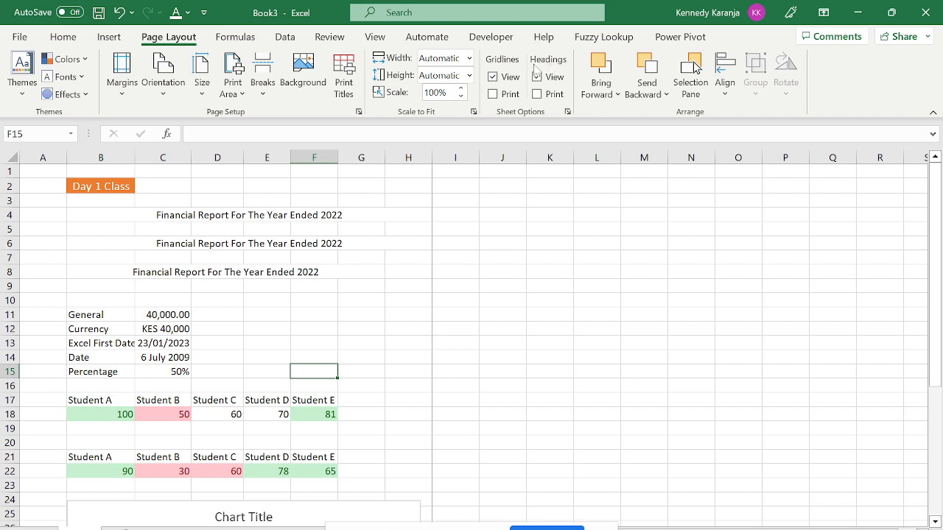
click(458, 326)
click(396, 268)
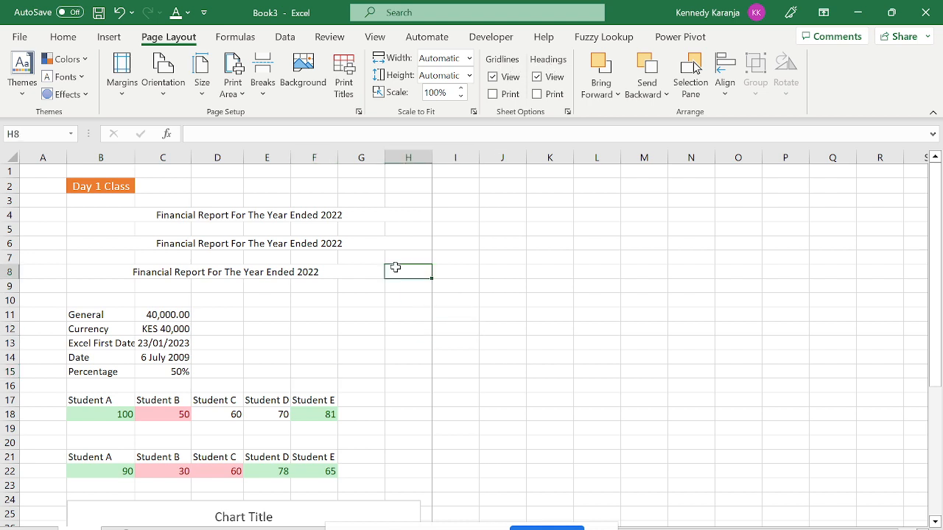
key(ctrl+Up)
key(ctrl+Left)
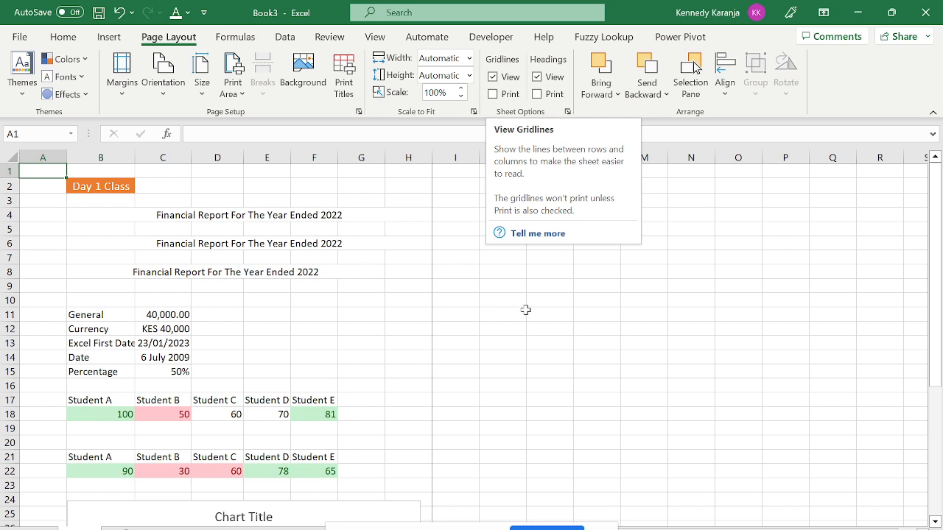
click(492, 77)
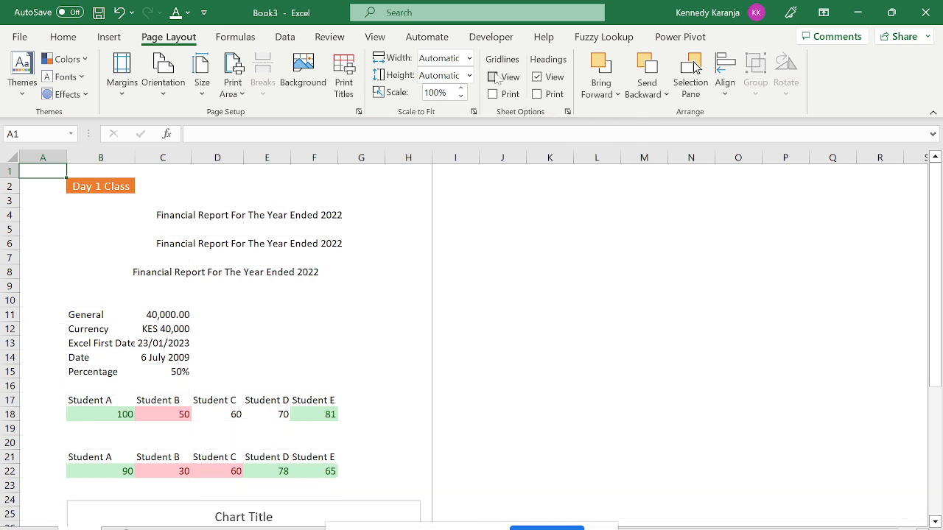
Select the report block A2:H23.
click(427, 315)
key(Left)
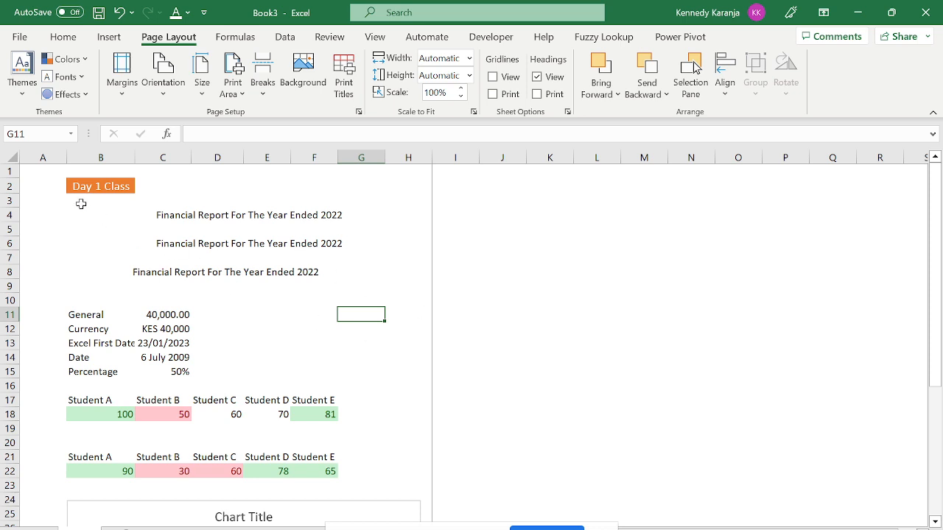
mouse_move(42, 181)
mouse_down()
mouse_move(199, 280)
mouse_move(332, 472)
mouse_move(336, 497)
mouse_move(343, 479)
mouse_up()
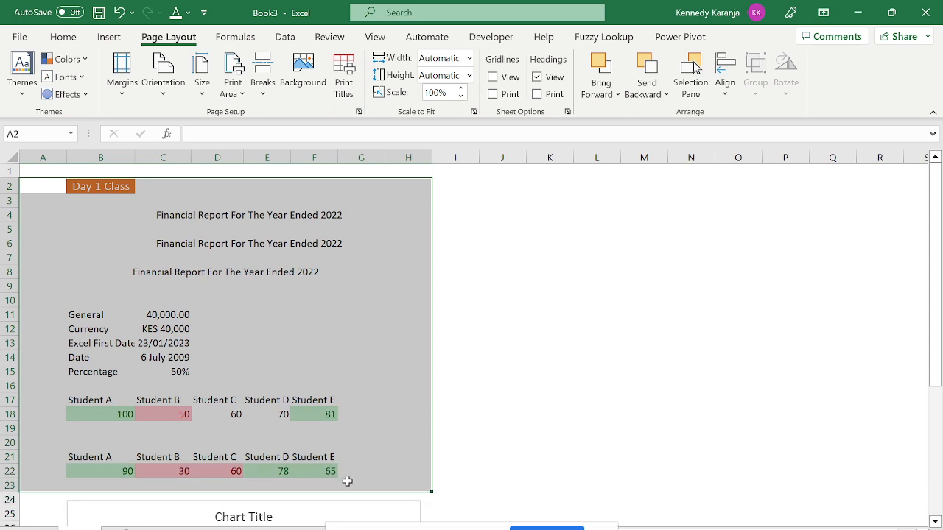
Apply a border around A2:H23 from the Home Borders list, clearing borders from K15.
click(62, 37)
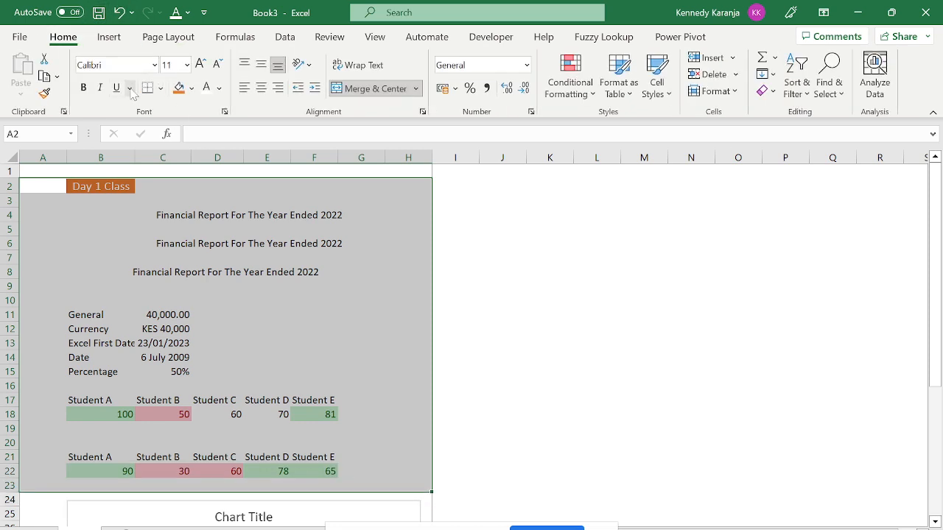
click(161, 88)
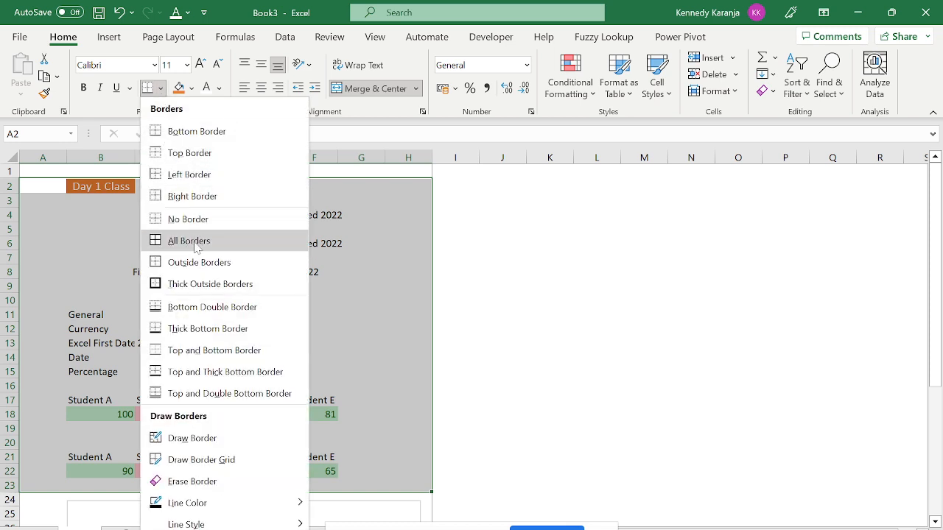
click(549, 371)
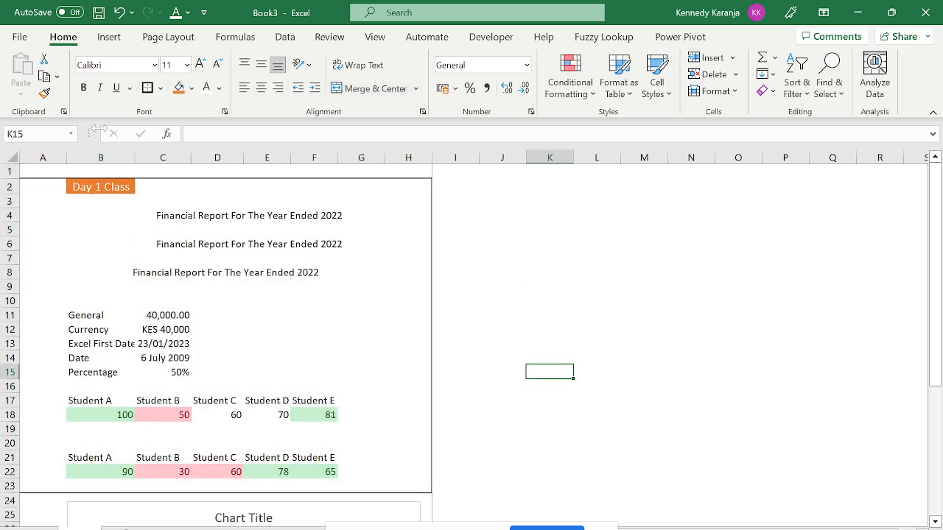
click(159, 88)
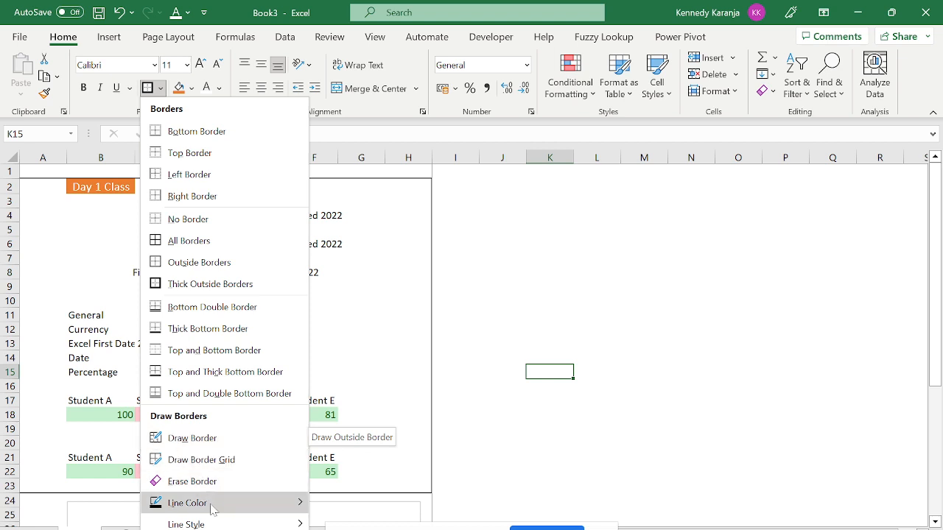
click(196, 219)
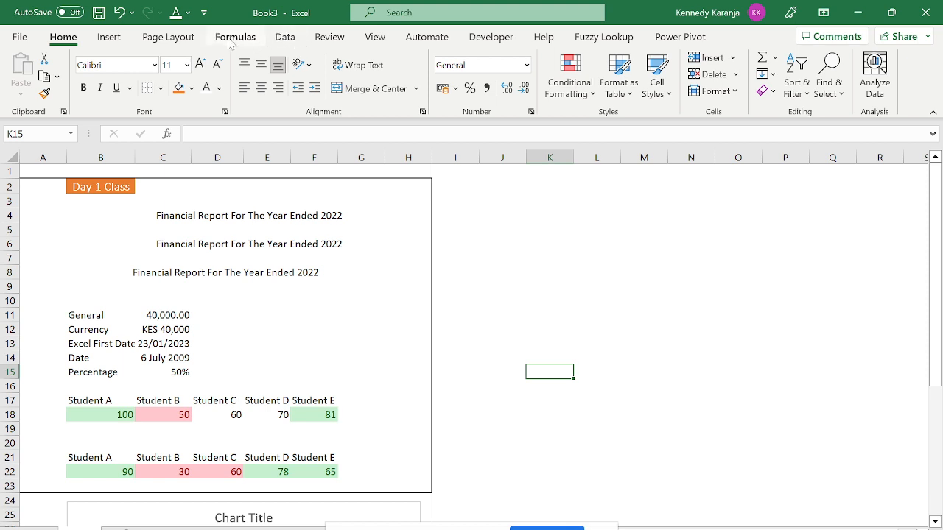
click(169, 37)
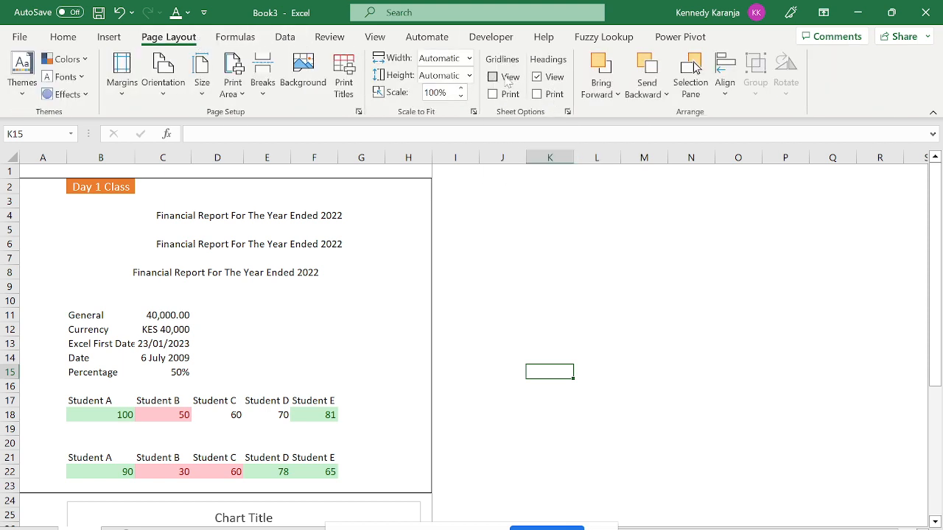
Turn gridline viewing back on and confirm in print preview that gridline printing is off.
click(502, 78)
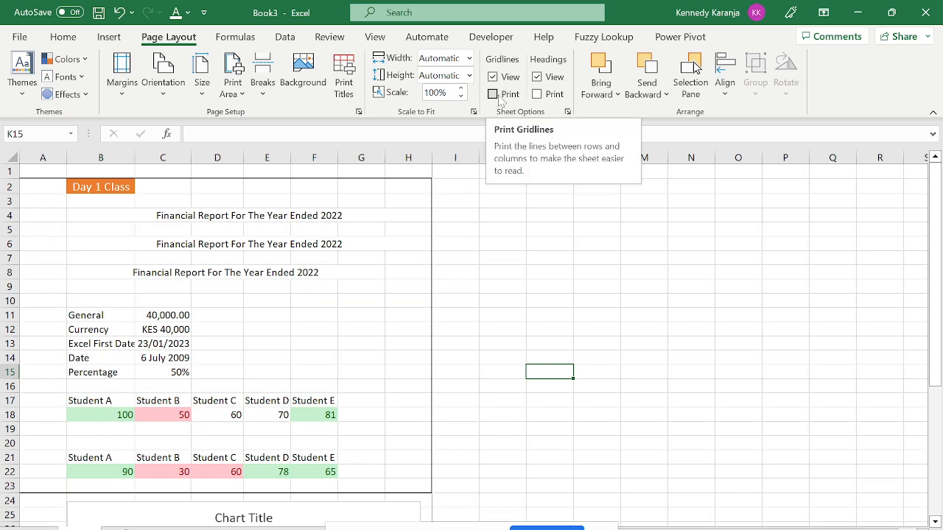
click(496, 96)
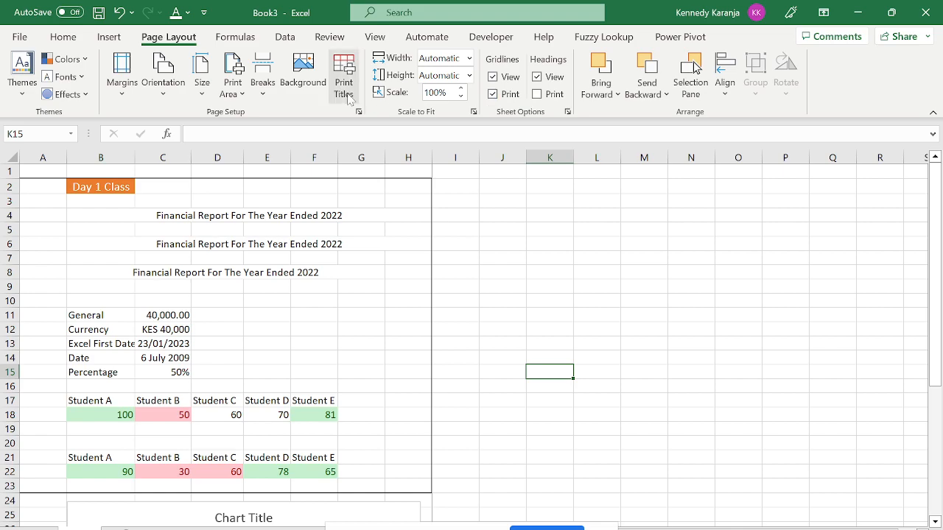
key(ctrl+p)
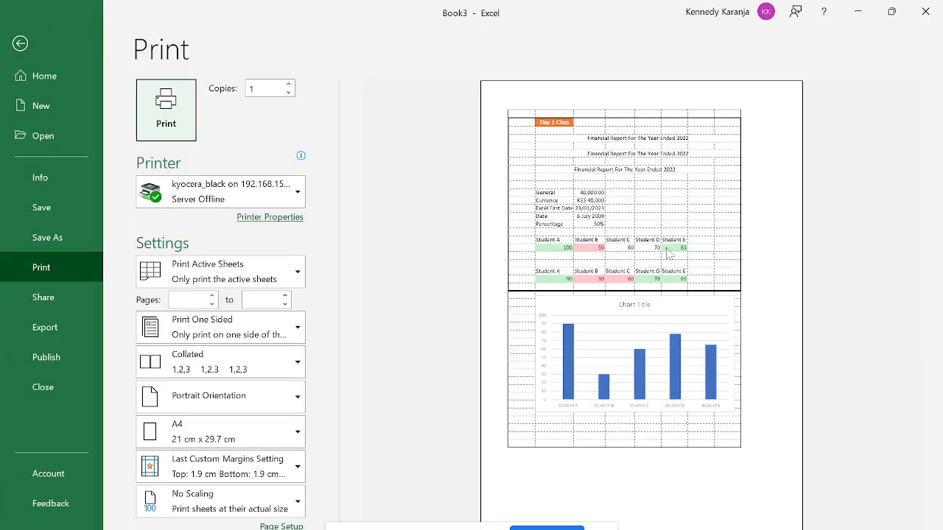
click(22, 46)
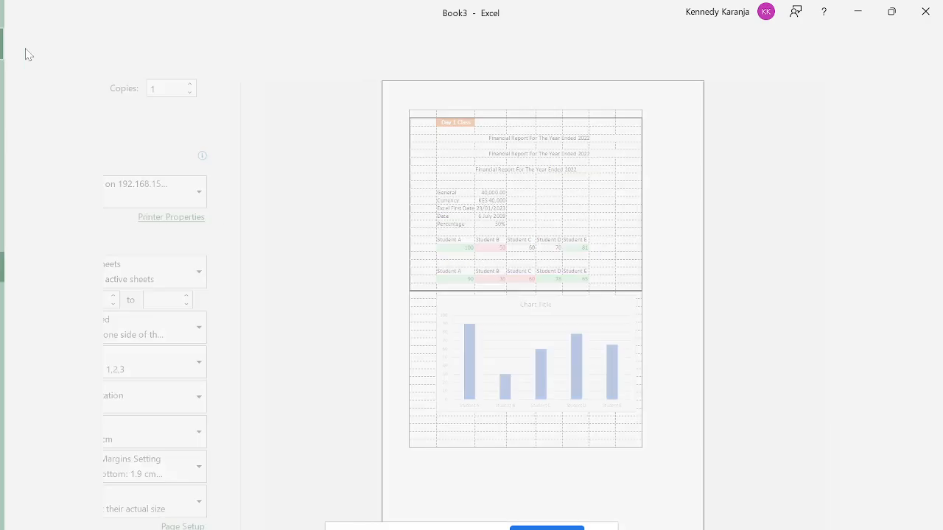
click(507, 95)
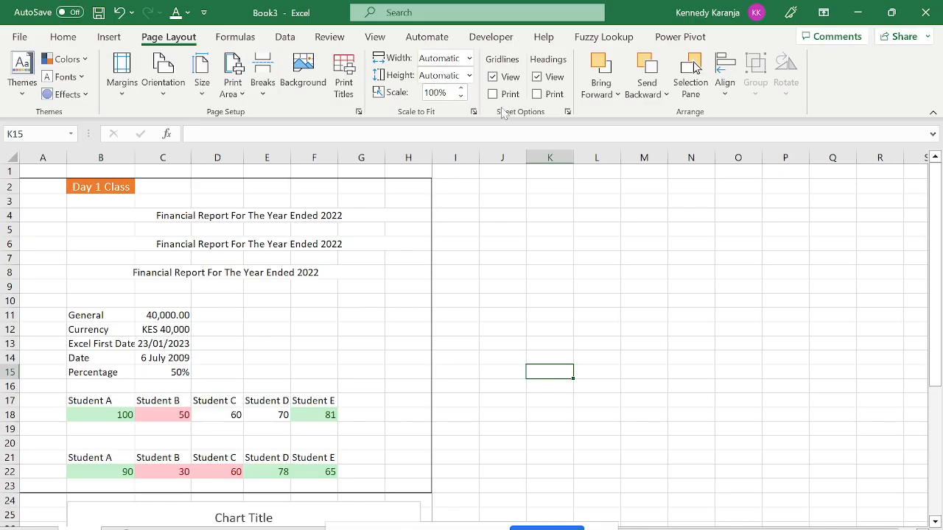
key(ctrl+p)
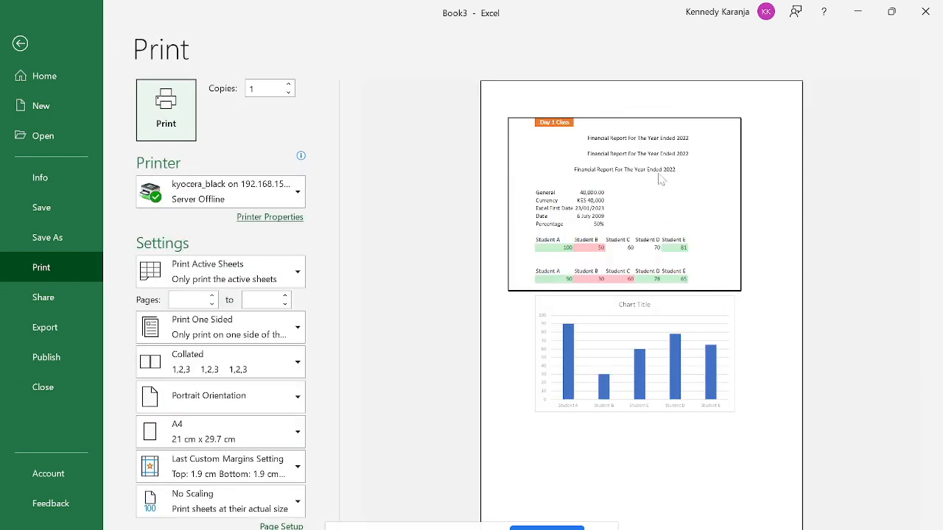
click(20, 44)
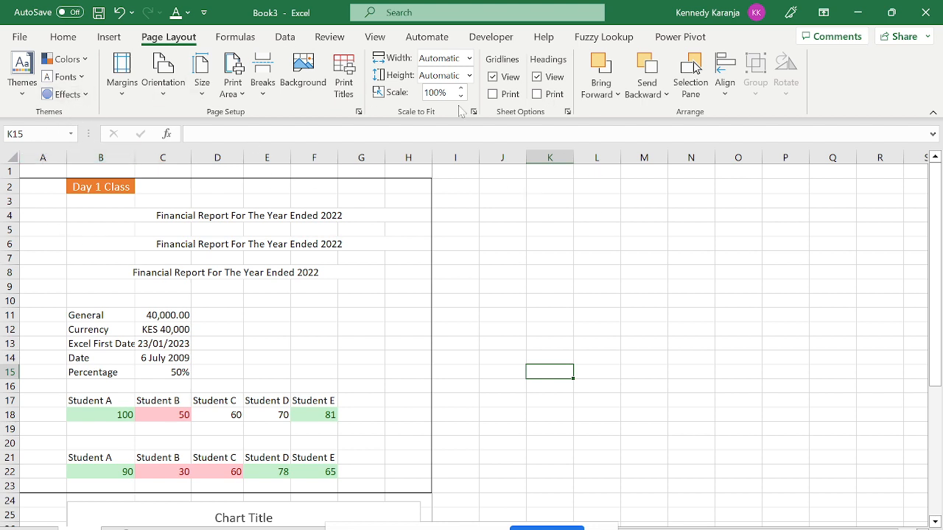
click(536, 76)
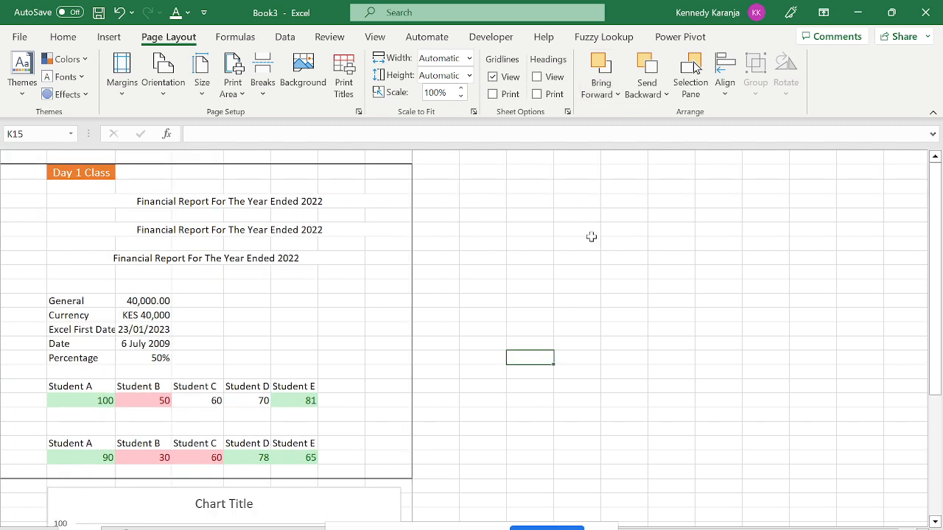
click(672, 368)
key(Left)
key(Left)
key(Home)
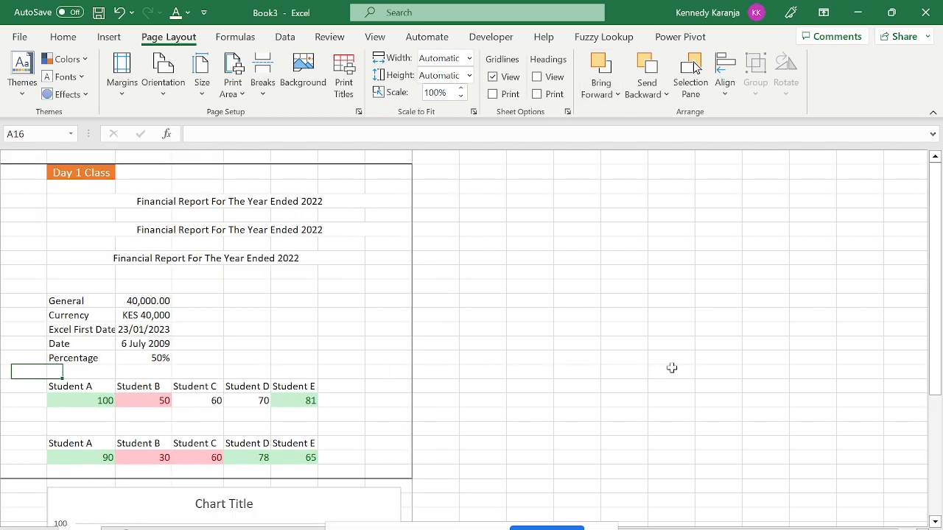
key(Right)
key(Right)
key(Right)
key(Up)
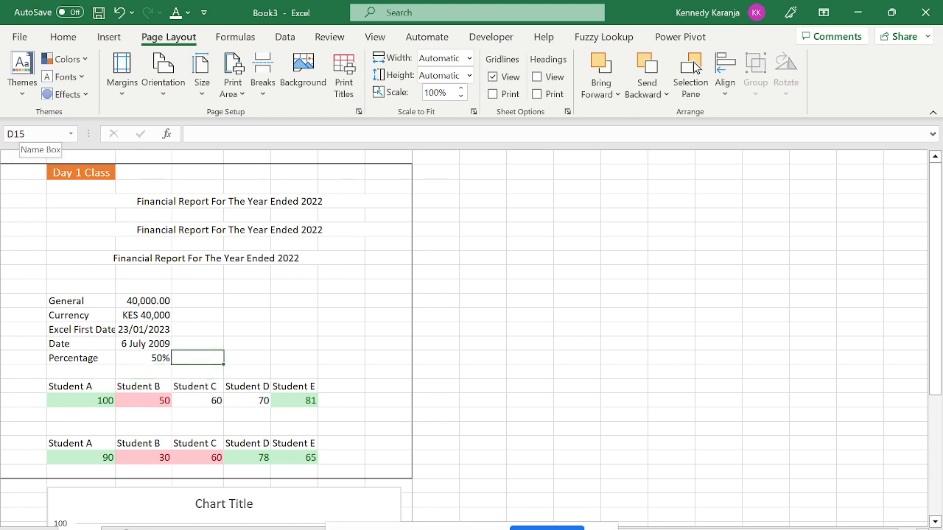
click(542, 79)
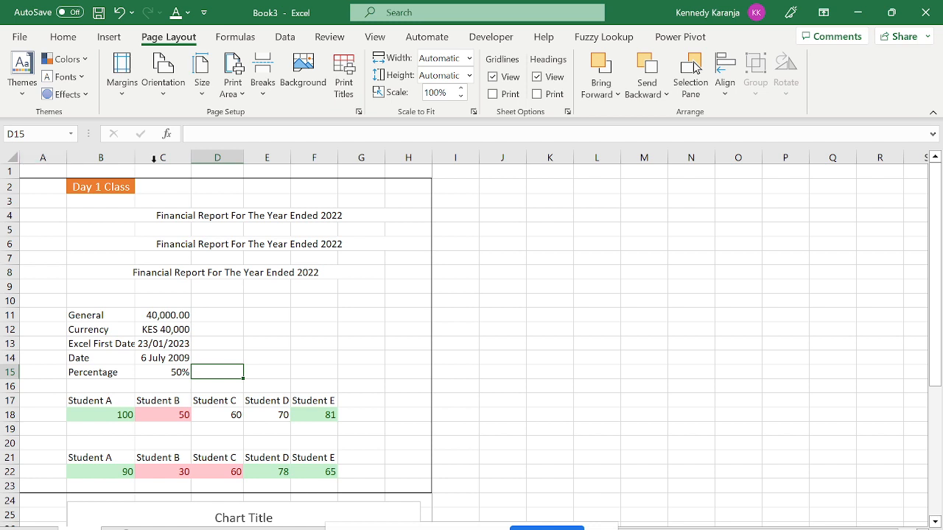
click(567, 112)
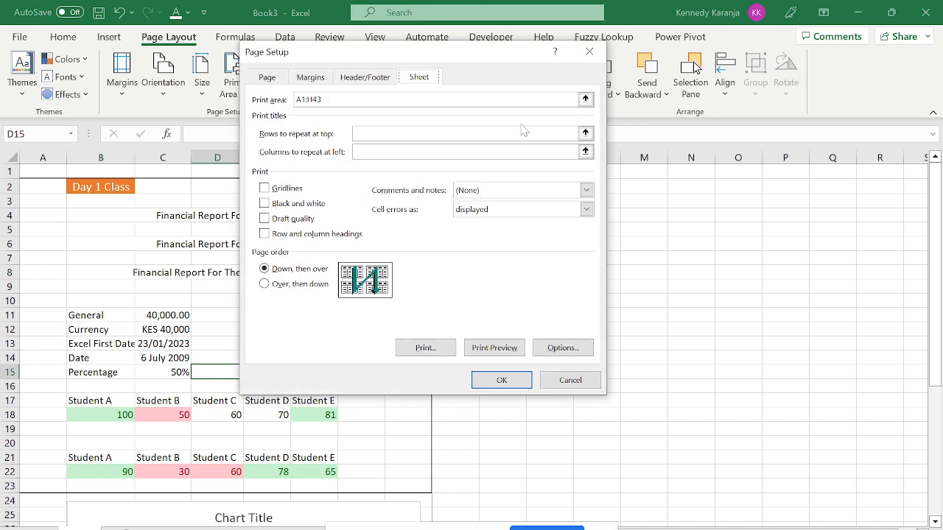
key(Escape)
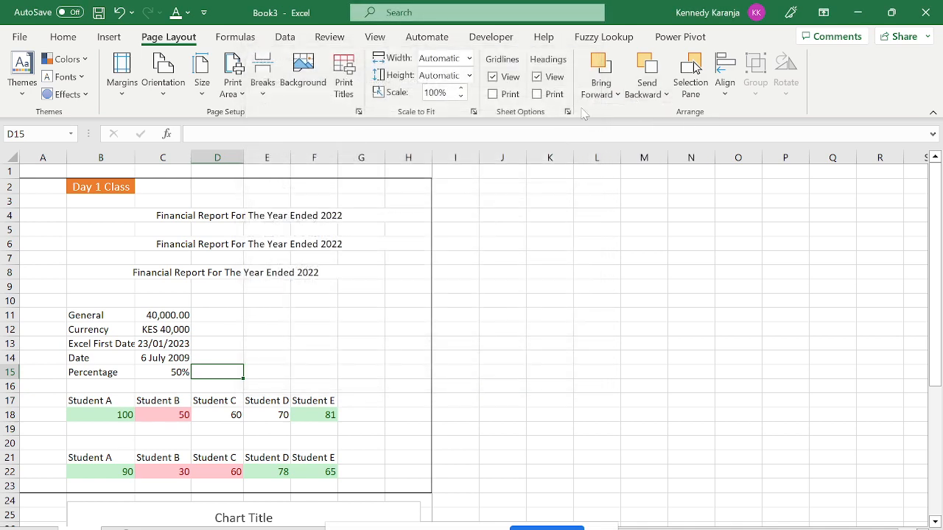
click(567, 112)
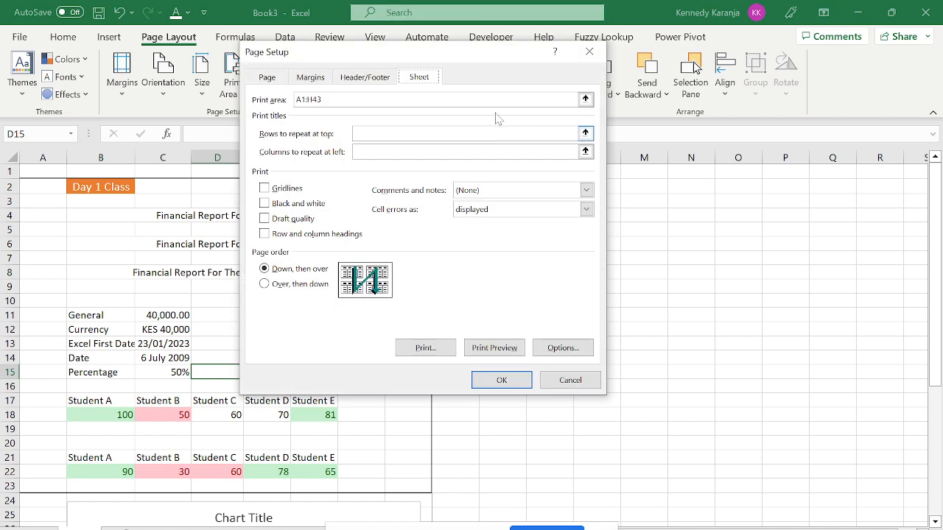
key(Escape)
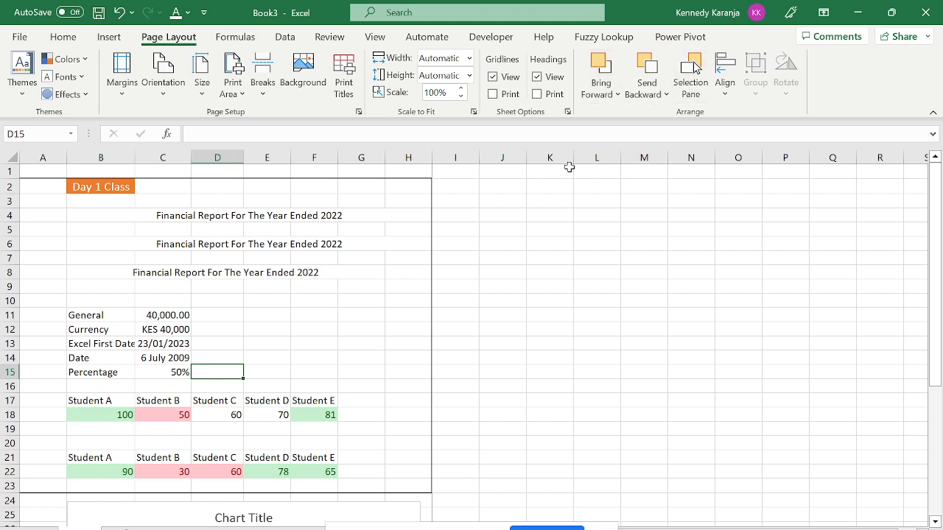
Nudge Chart 1 slightly, return the active cell to A1, and check the layering options without changing anything.
drag(934, 240, 934, 250)
click(583, 372)
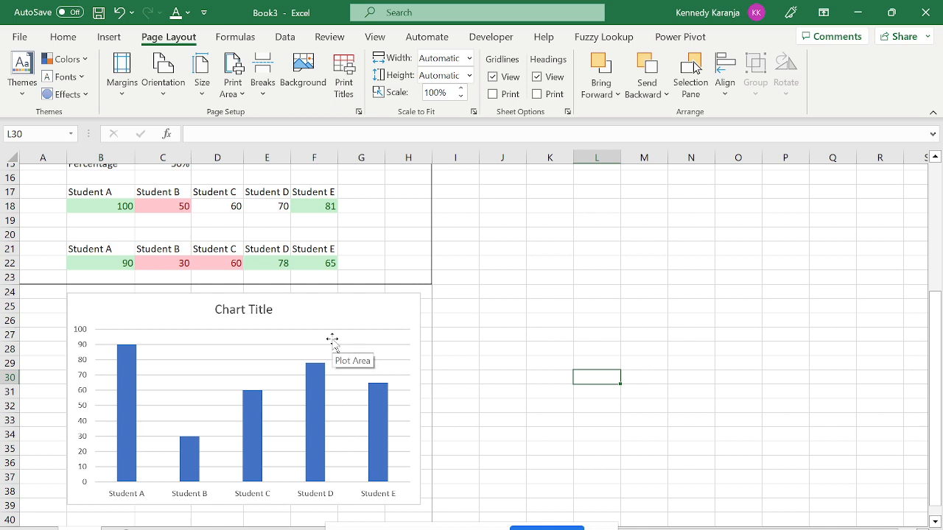
click(474, 297)
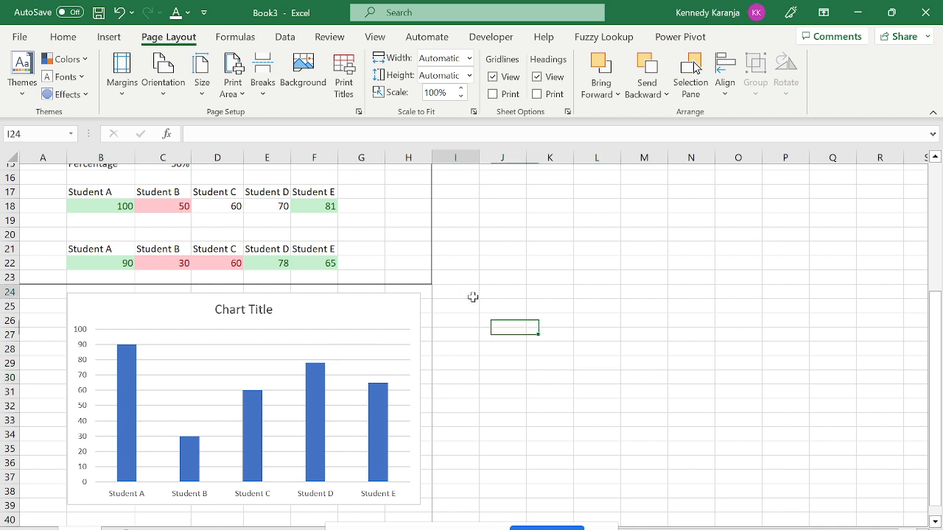
key(ctrl+Up)
key(Left)
key(Left)
key(Left)
key(Left)
key(Left)
key(Left)
key(Left)
key(Left)
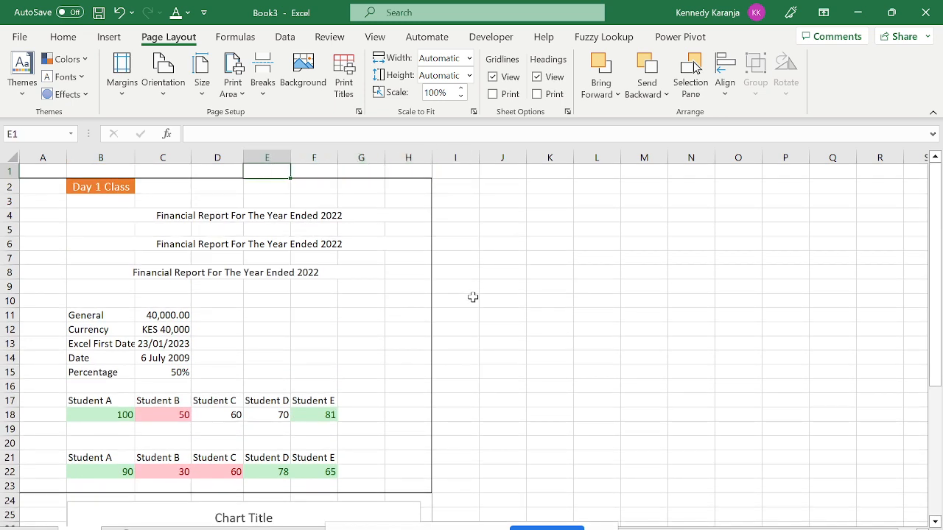
click(599, 98)
click(654, 99)
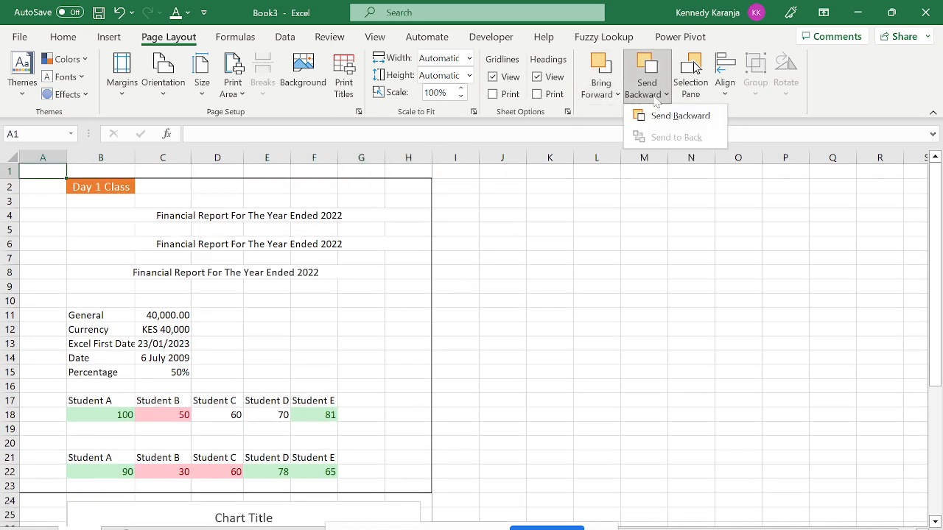
click(648, 263)
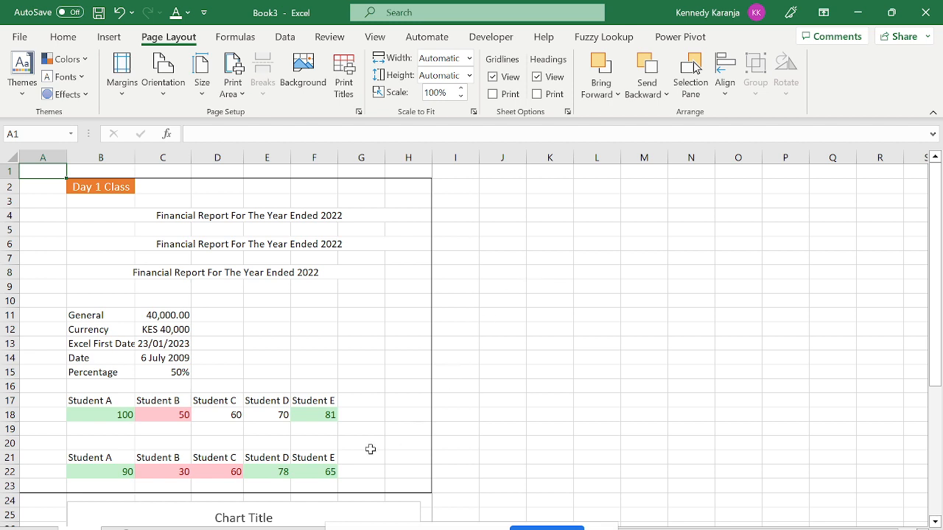
Drag the student chart from over columns E–L down below the table onto rows 23–25.
drag(336, 508, 556, 211)
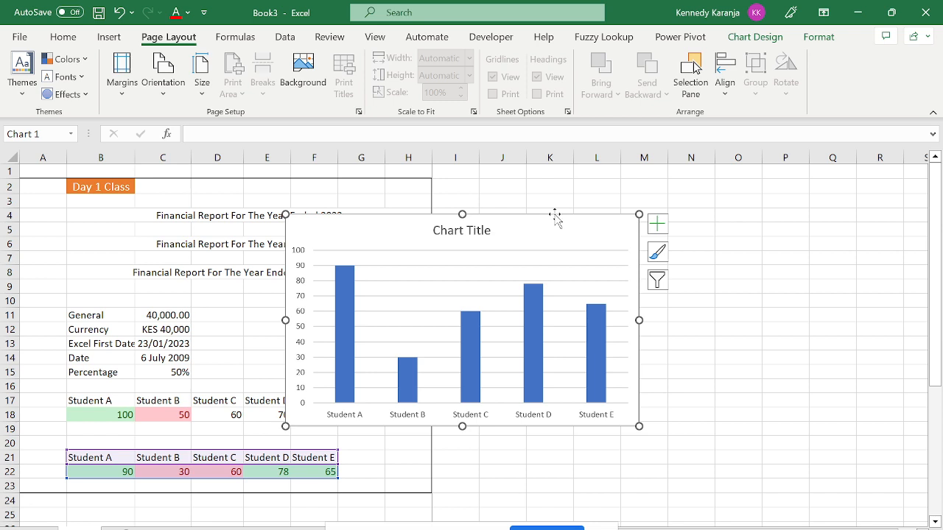
click(724, 169)
click(578, 240)
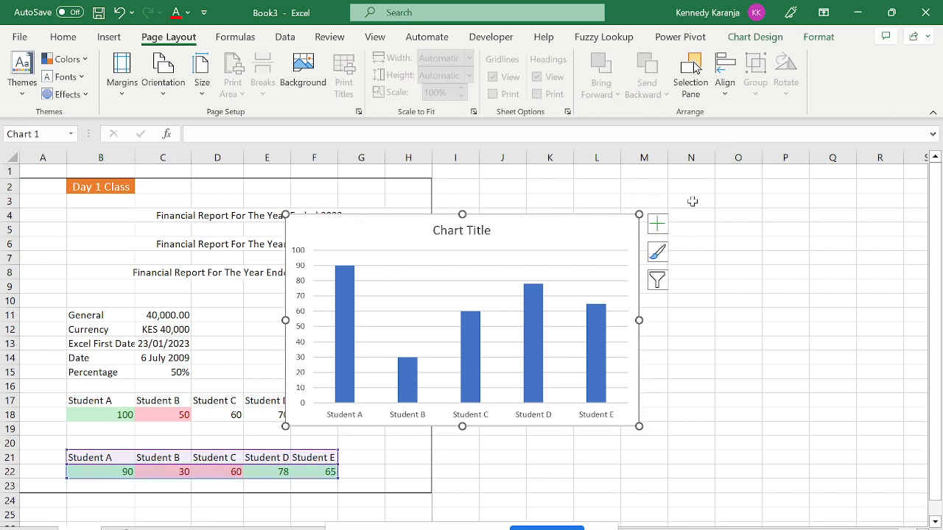
key(Escape)
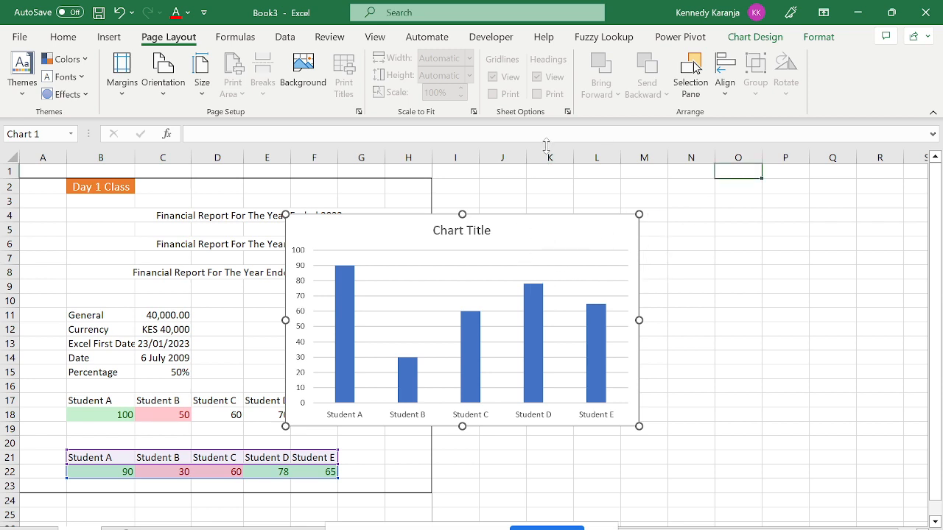
drag(536, 243, 327, 519)
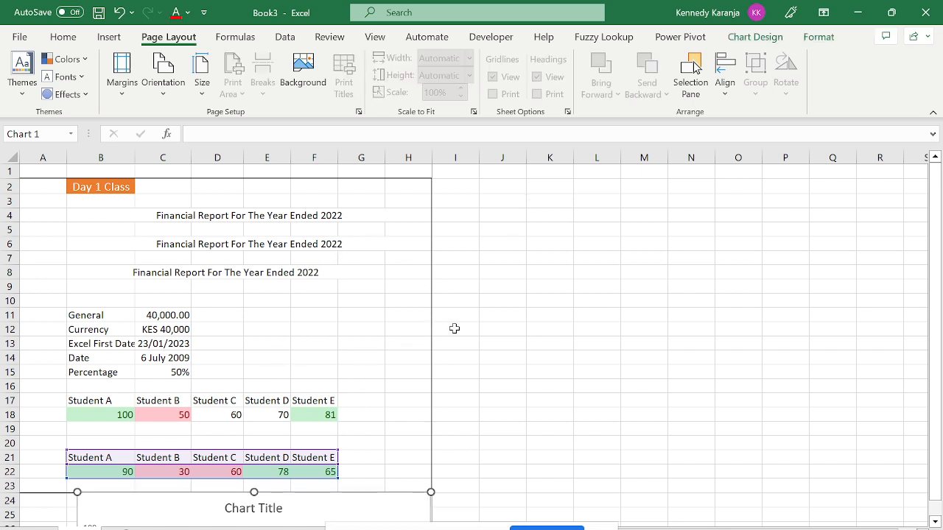
click(484, 316)
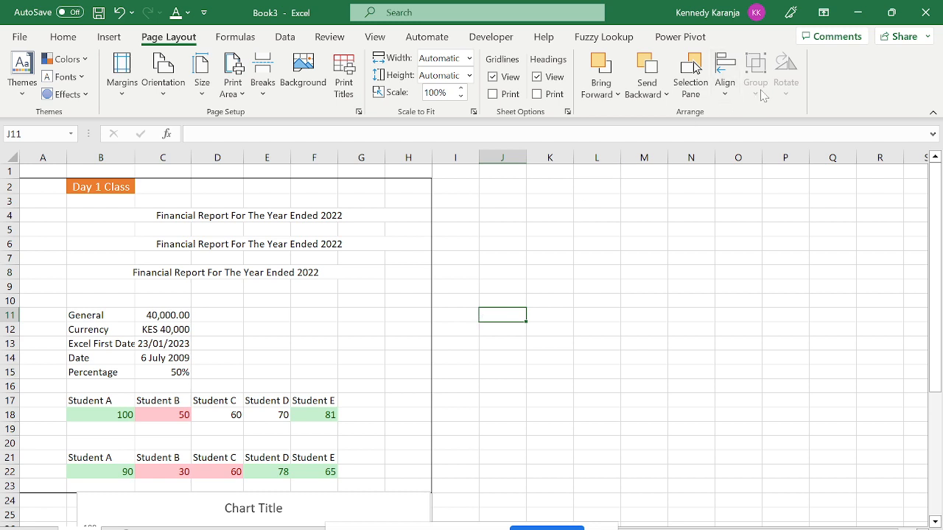
click(729, 84)
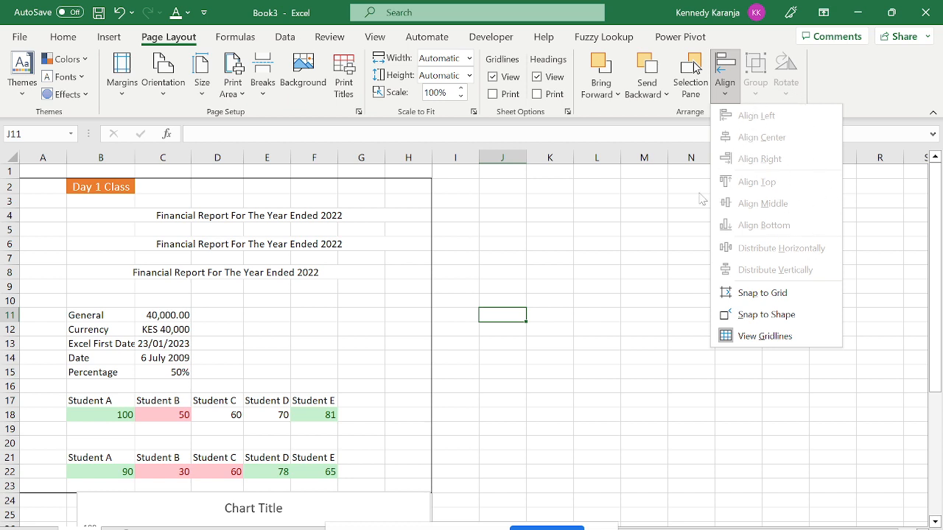
Move the chart back beside the data over H4:N16 and copy it, undoing an accidental orange series.
click(665, 206)
drag(333, 509, 606, 206)
right_click(623, 194)
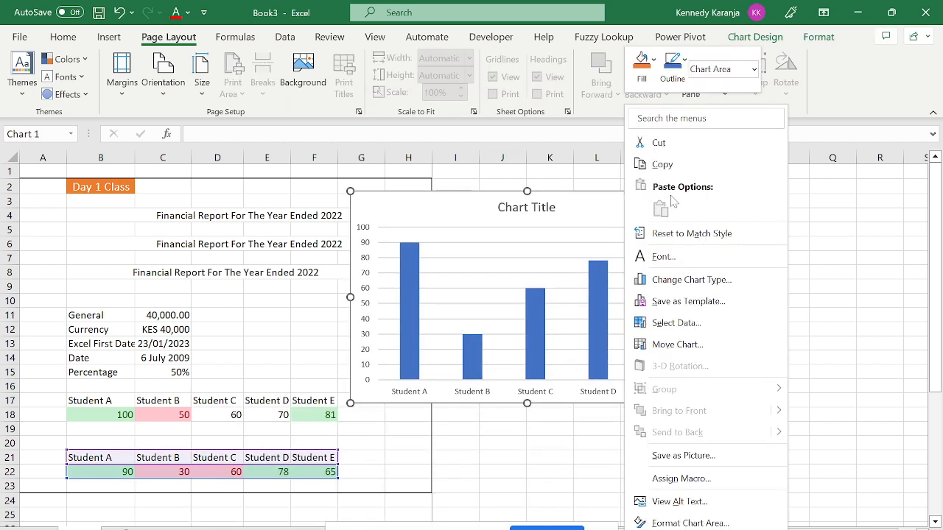
click(662, 164)
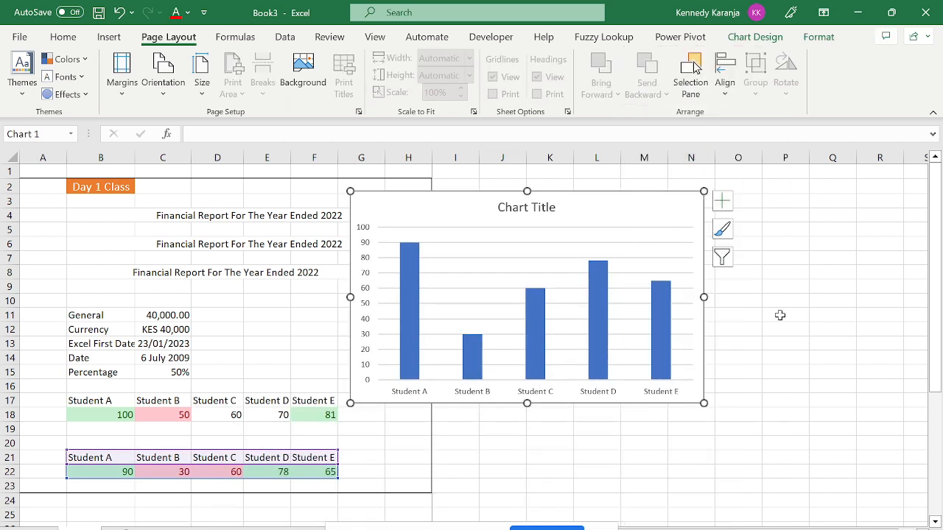
key(ctrl+v)
drag(617, 206, 640, 179)
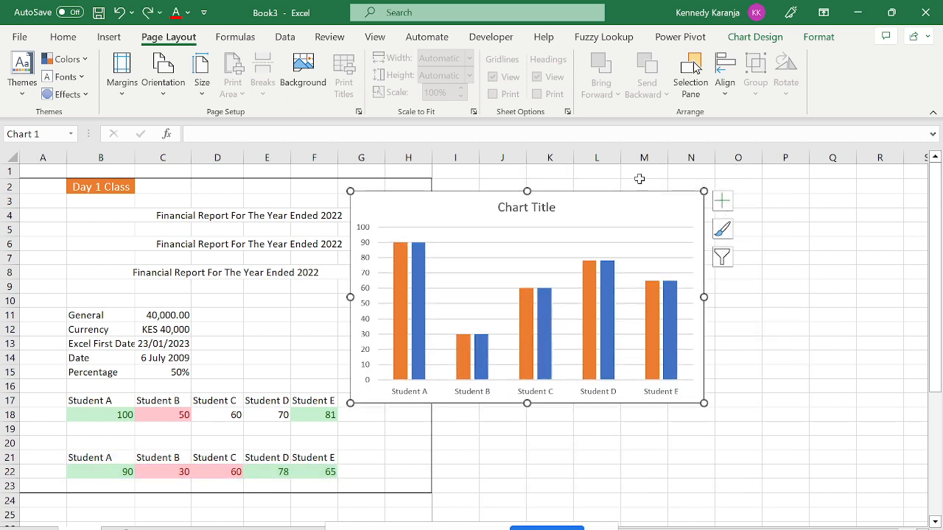
right_click(581, 215)
click(579, 225)
click(119, 14)
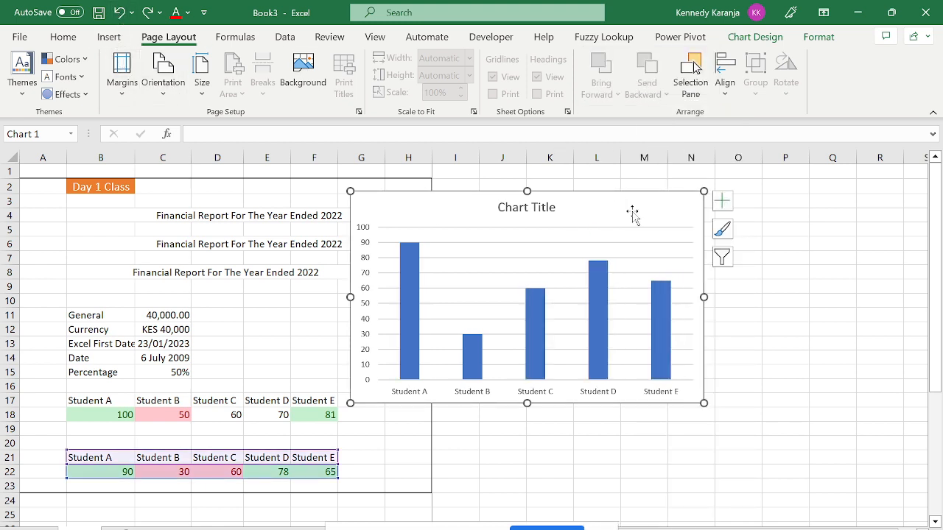
Paste a chart copy at P7, stack it on the original, and align both charts' right then left edges.
click(790, 243)
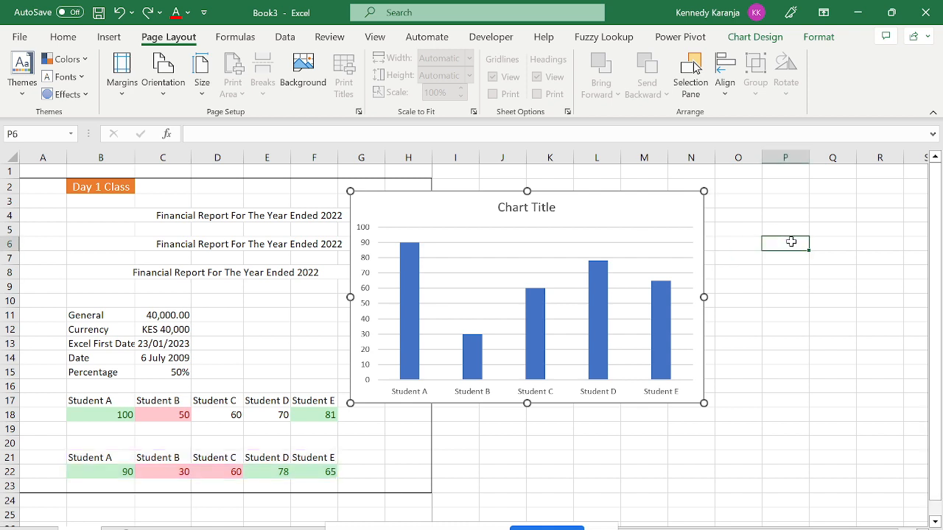
key(ctrl+v)
drag(787, 243, 383, 326)
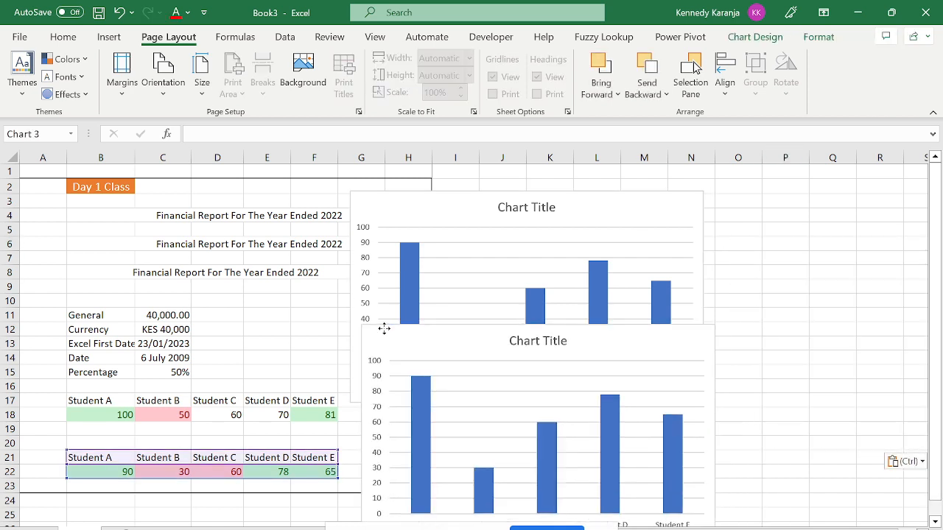
ctrl+click(461, 210)
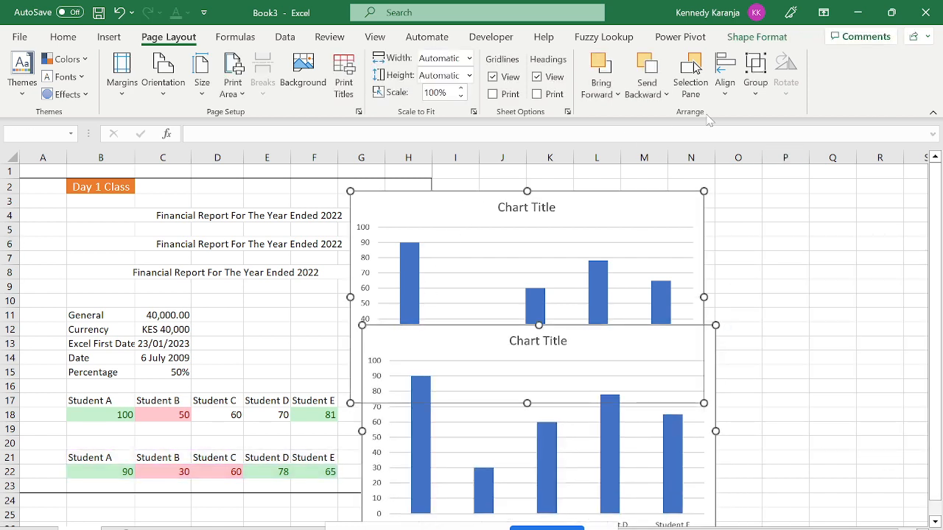
click(757, 95)
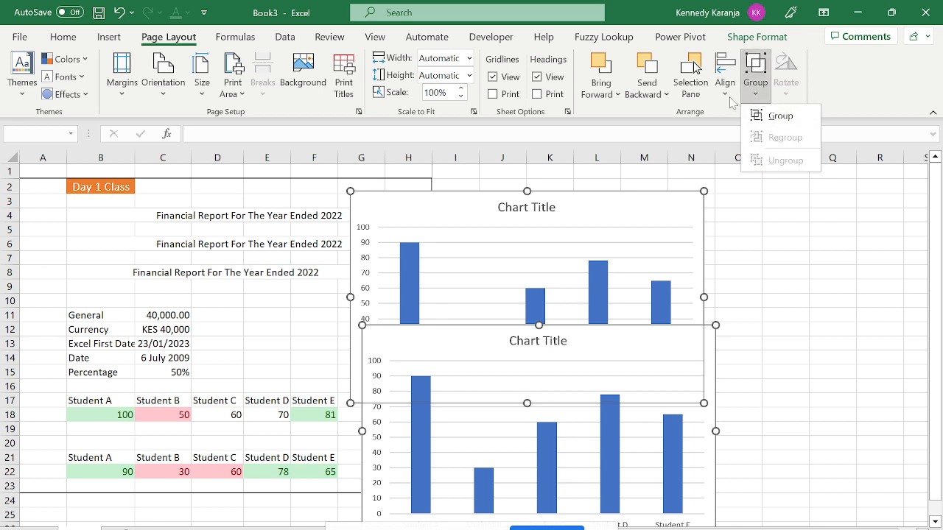
click(725, 81)
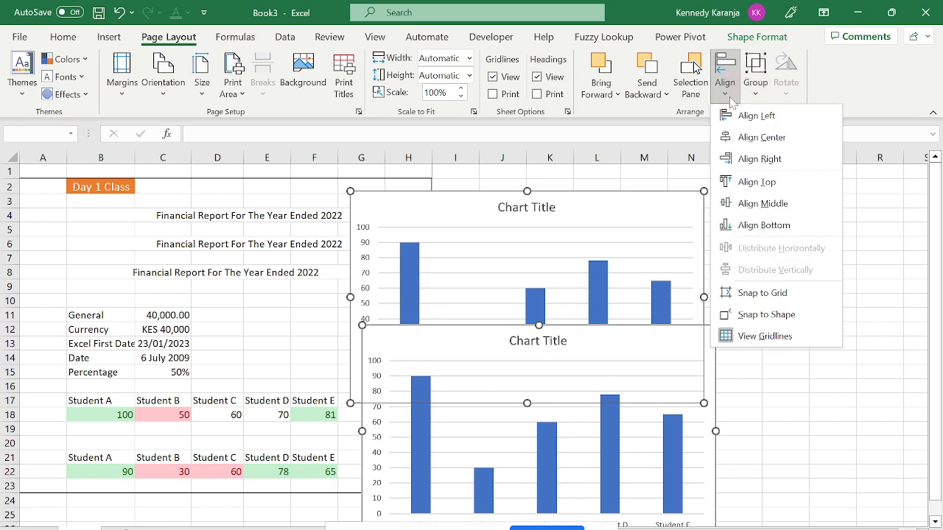
click(759, 159)
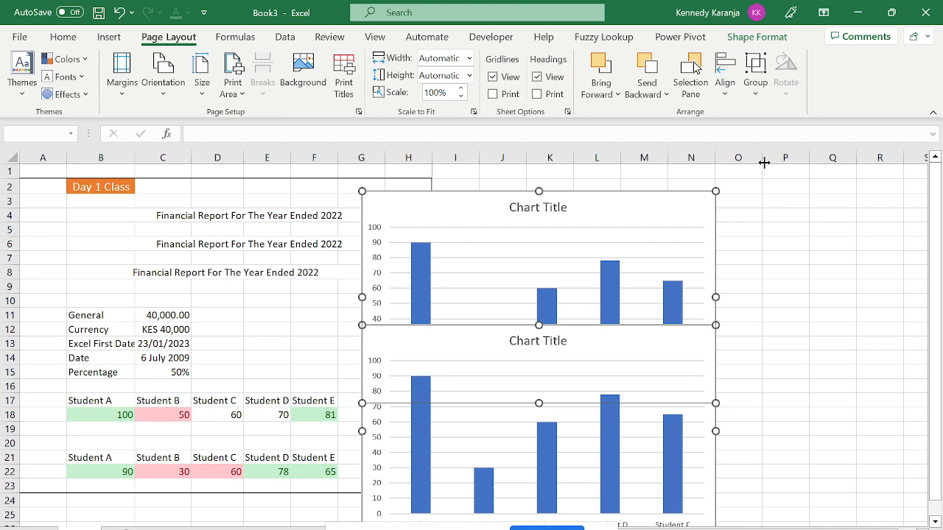
click(724, 81)
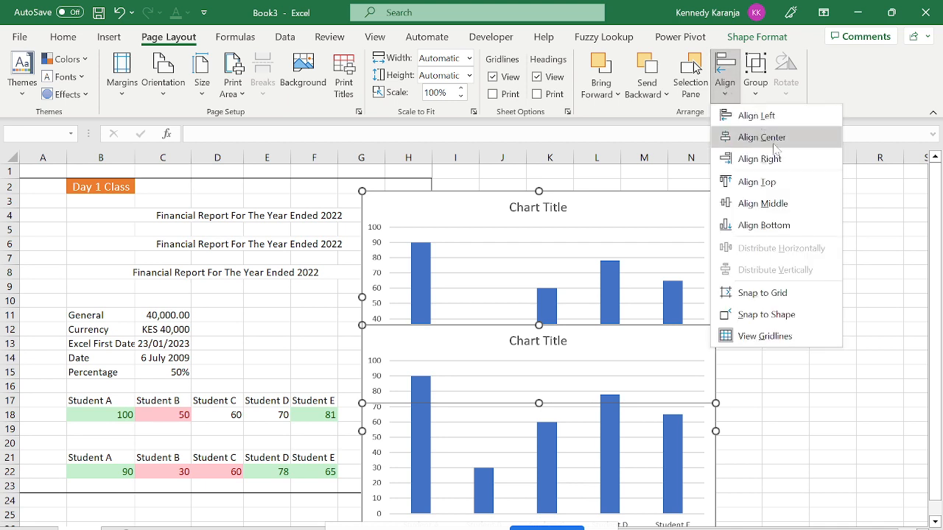
click(754, 118)
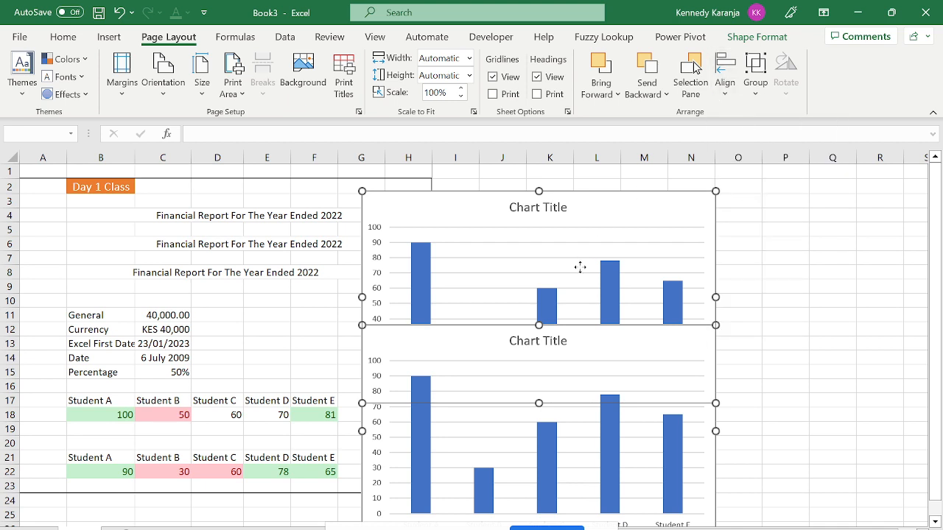
Move both charts into columns I–P, then group and ungroup them.
drag(568, 341, 684, 377)
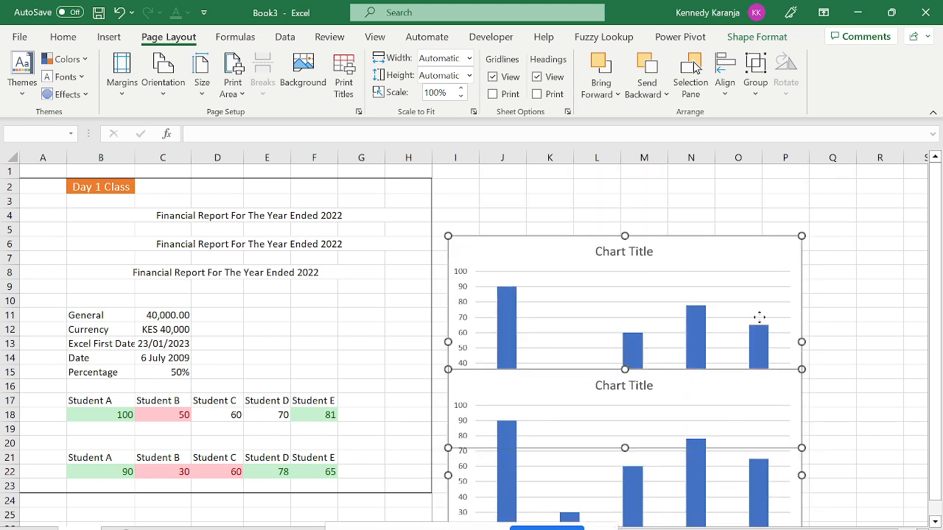
click(846, 286)
click(694, 254)
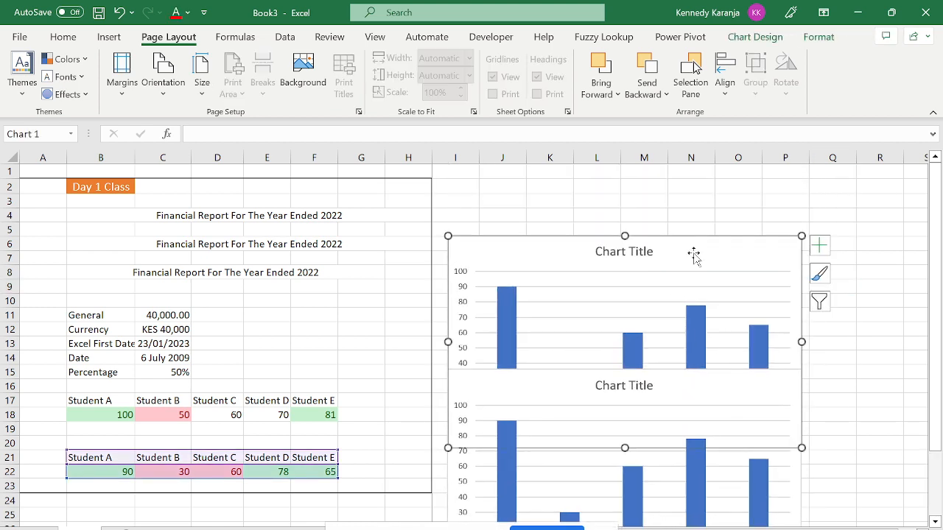
ctrl+click(672, 395)
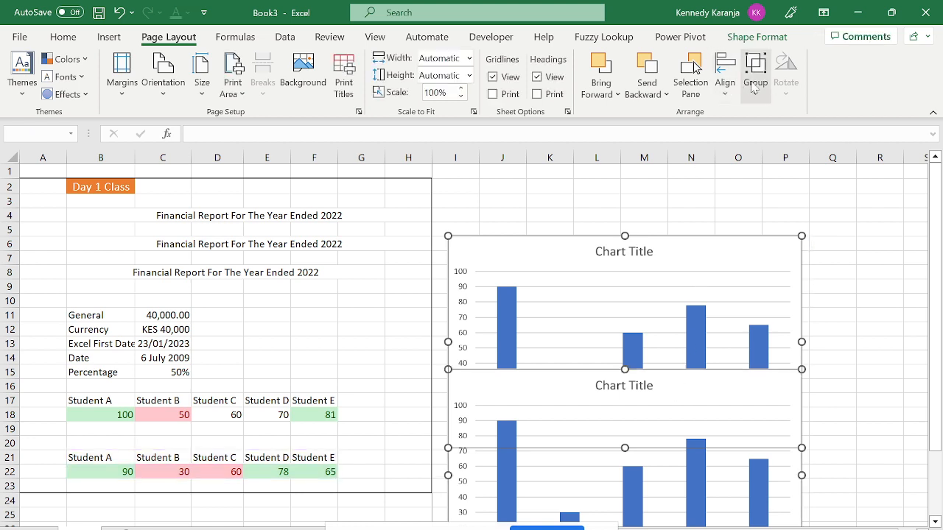
click(754, 82)
click(774, 116)
click(755, 85)
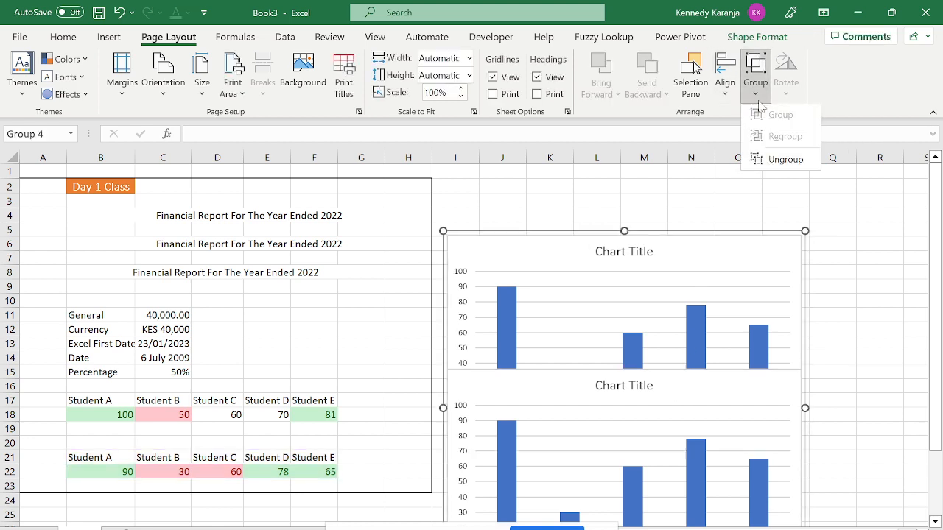
click(785, 160)
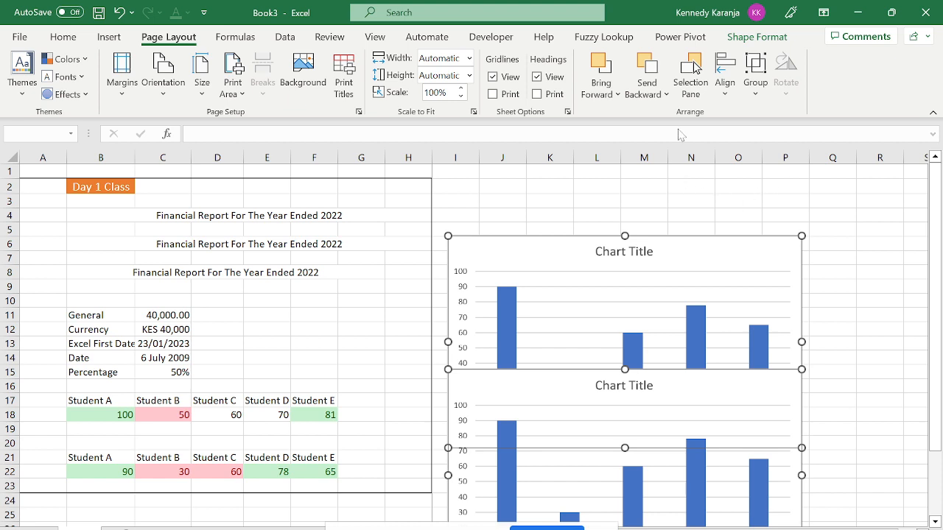
click(851, 296)
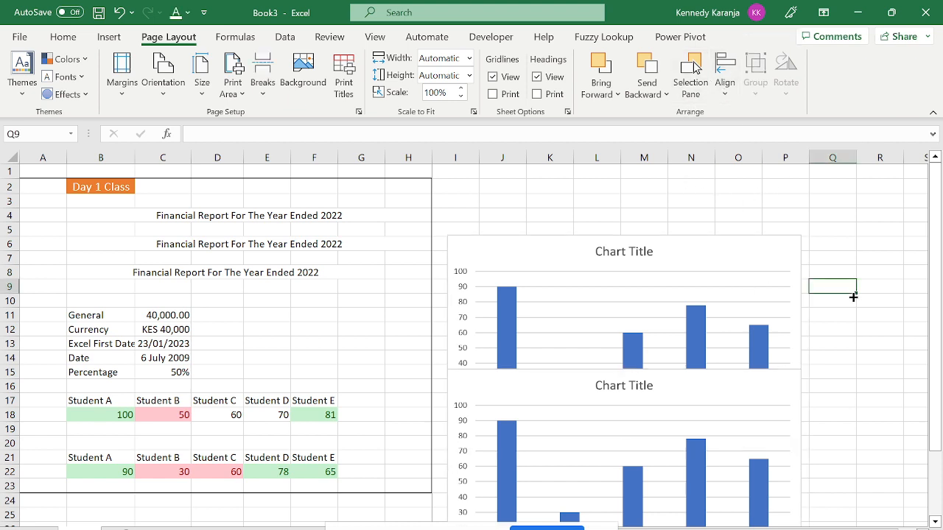
click(769, 381)
Shift the lower chart over the other, move Chart 3 slightly down-right, and select both charts.
drag(770, 382, 854, 263)
click(482, 248)
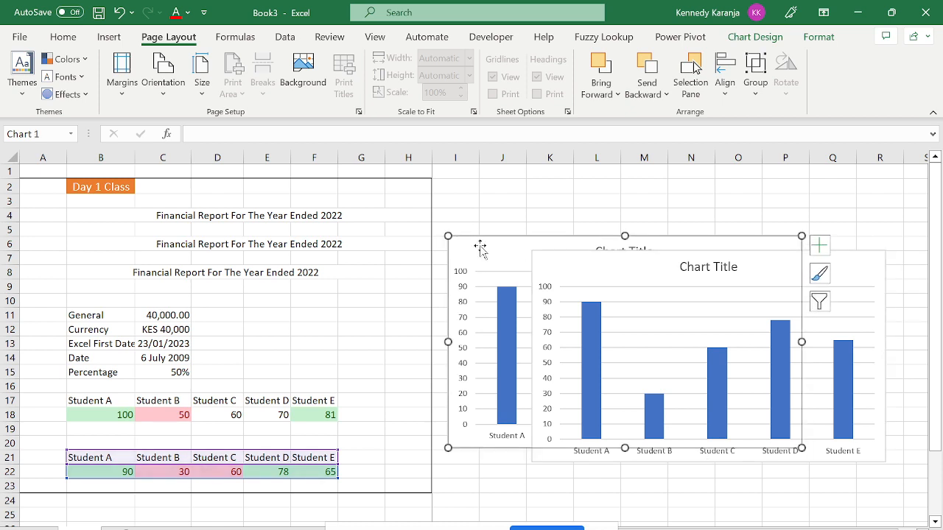
drag(567, 271, 574, 305)
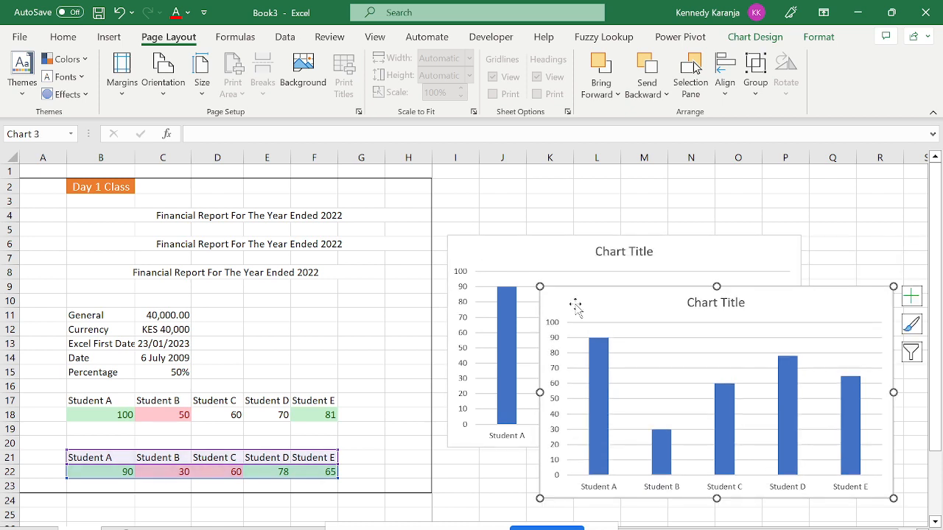
click(560, 185)
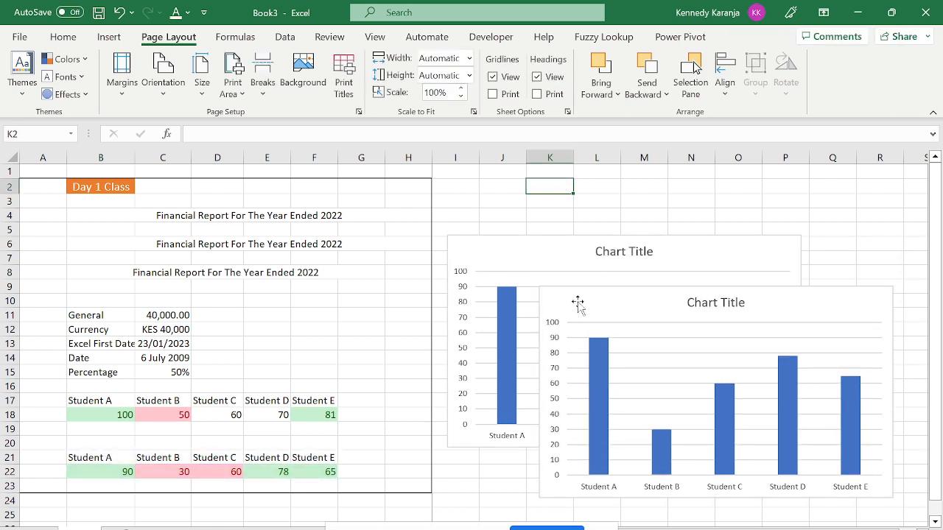
click(496, 252)
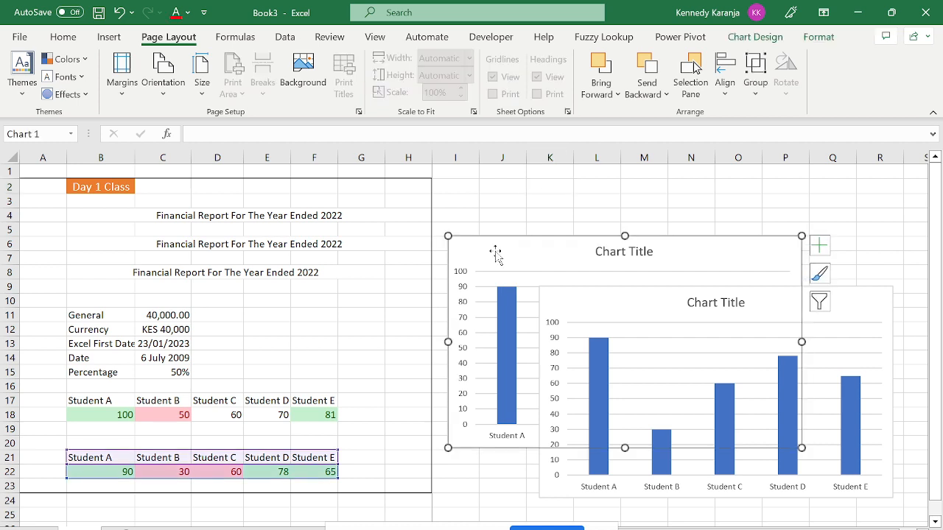
ctrl+click(611, 310)
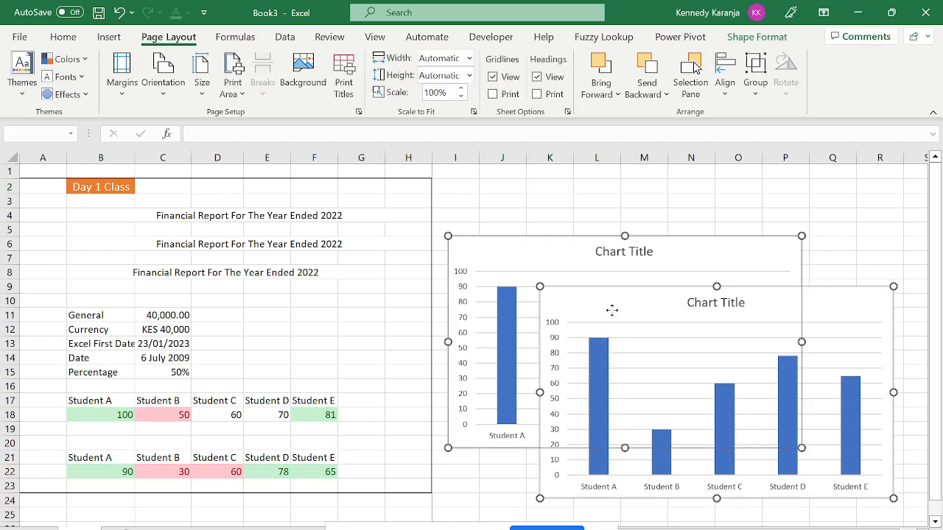
Align the two selected charts by their centres, then left edges, then centres again.
click(723, 94)
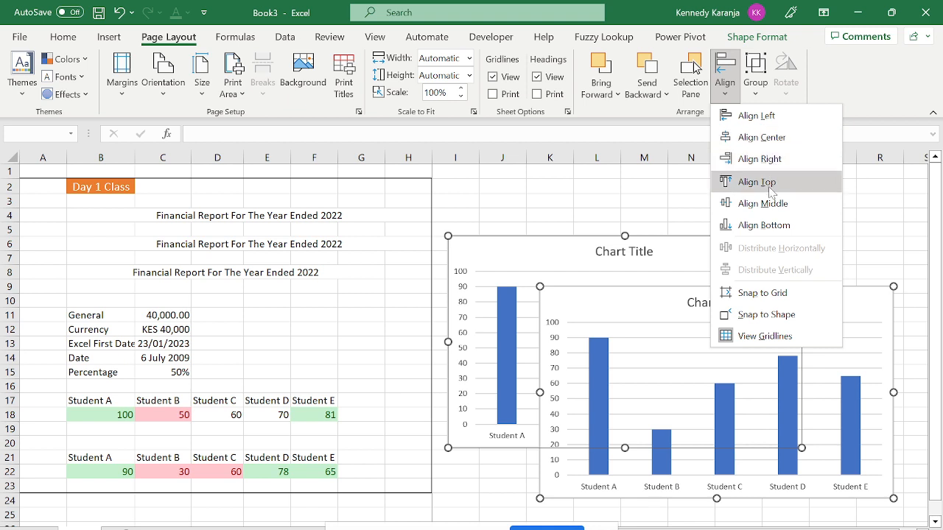
click(766, 135)
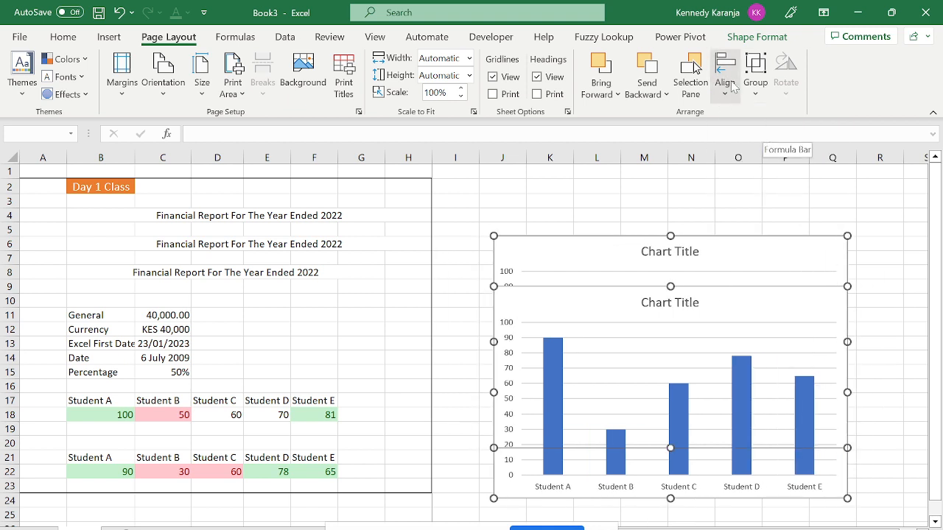
click(725, 78)
click(756, 118)
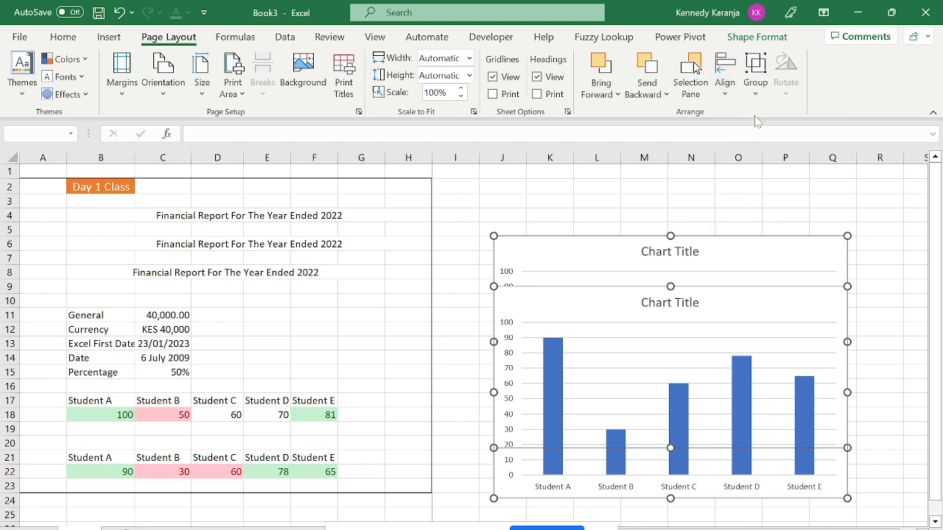
click(725, 81)
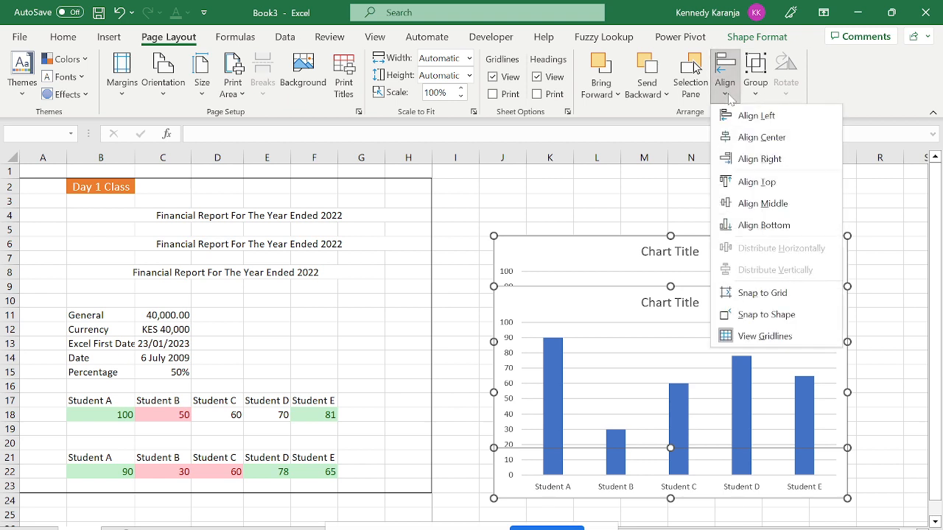
click(746, 136)
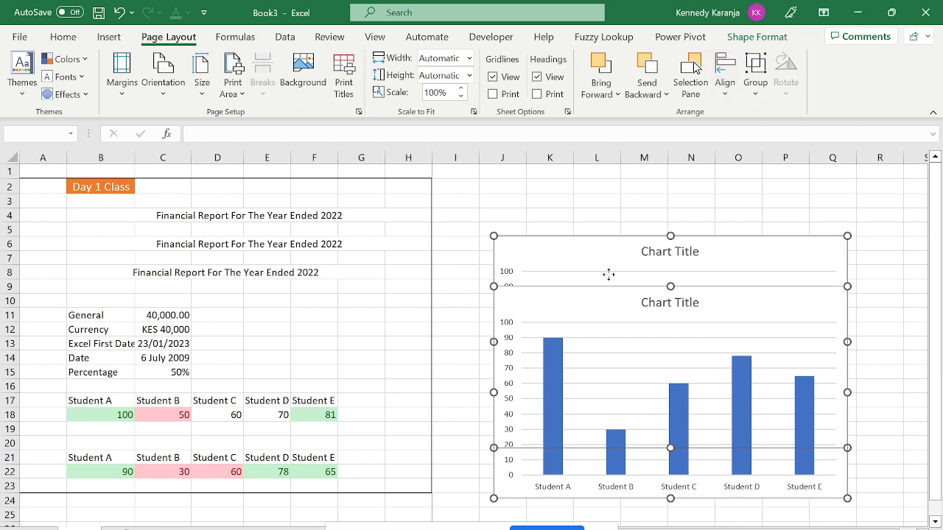
Move the stacked pair down-right, then pull the front chart down below the other one.
drag(595, 316, 508, 244)
click(848, 282)
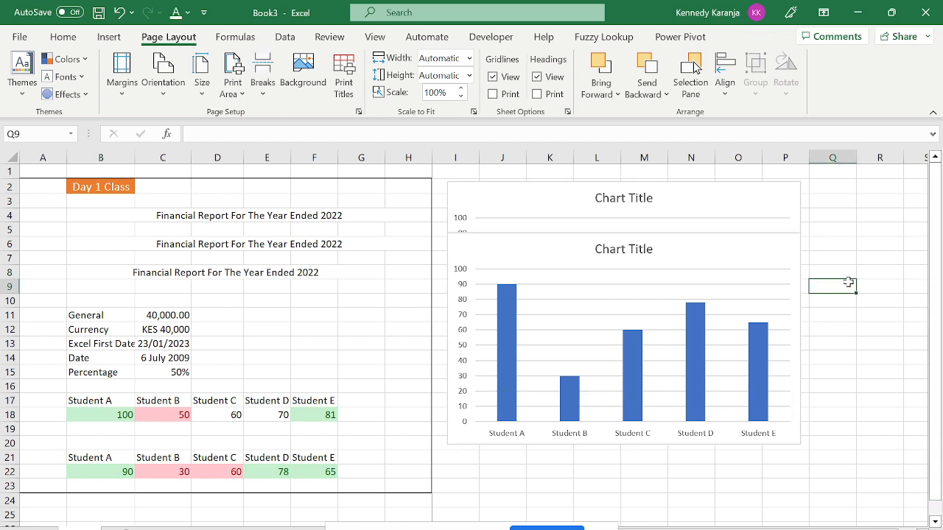
click(776, 265)
drag(768, 255, 814, 418)
Align the two stacked charts' right edges and group them into one object.
click(535, 197)
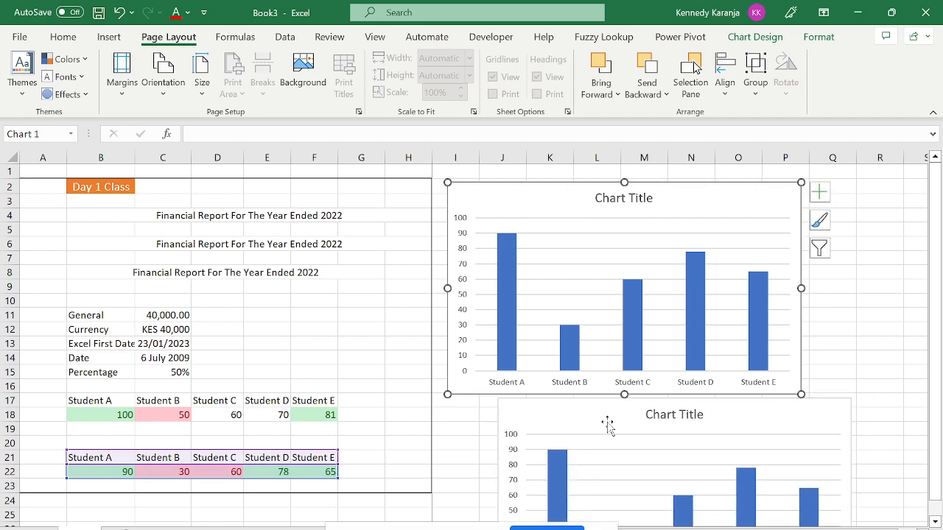
ctrl+click(548, 424)
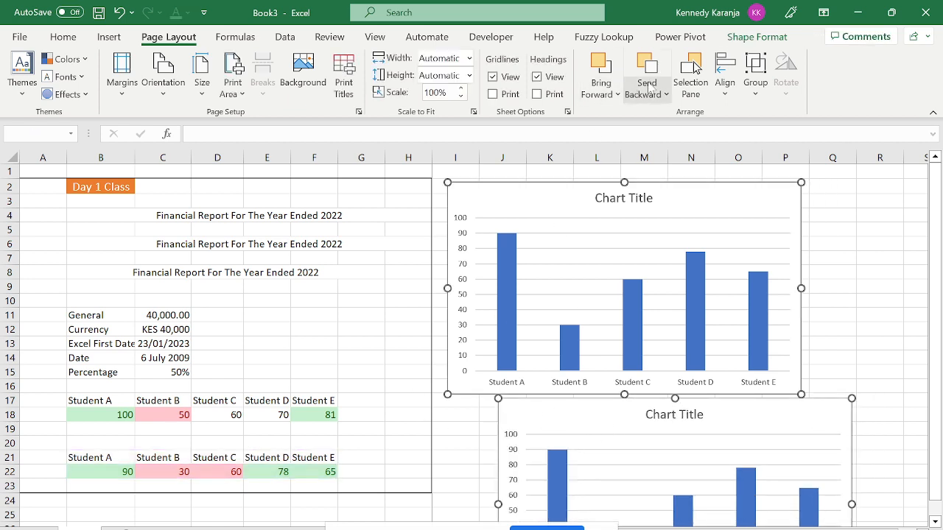
click(721, 95)
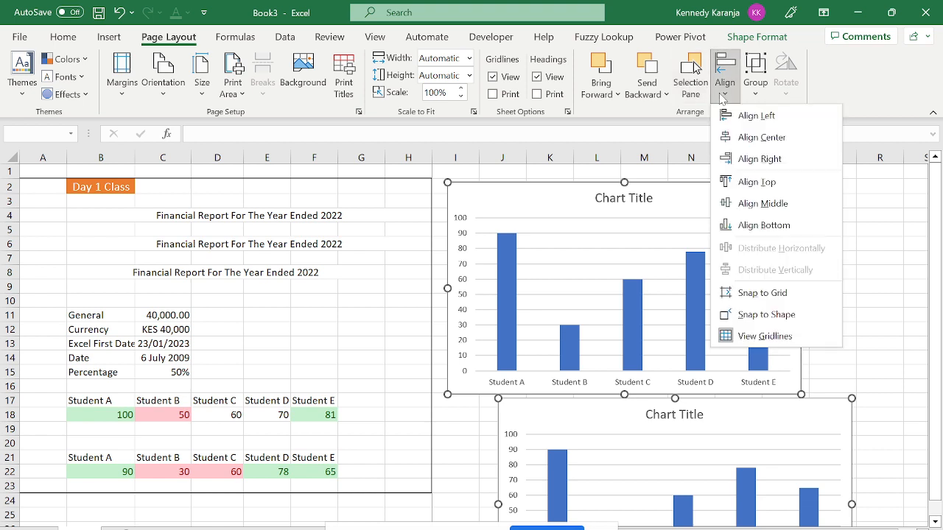
click(758, 159)
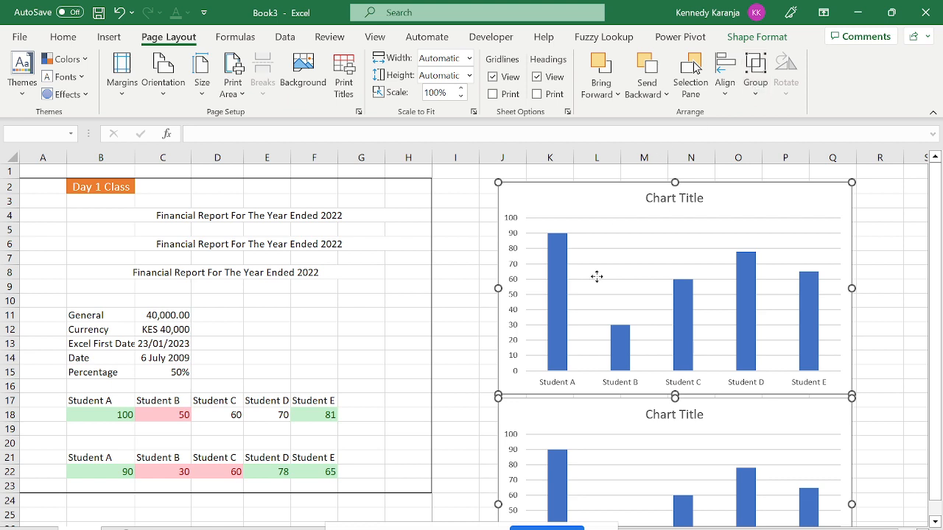
click(450, 252)
click(517, 204)
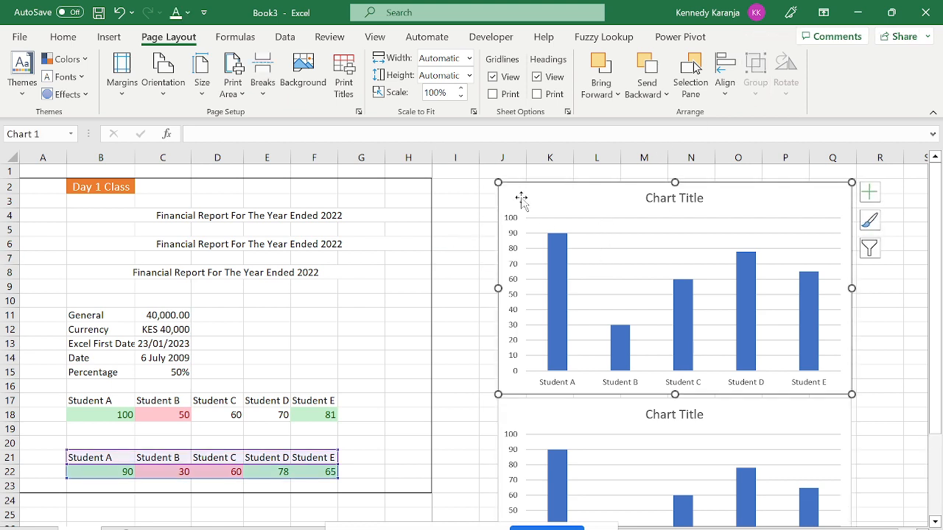
ctrl+click(557, 431)
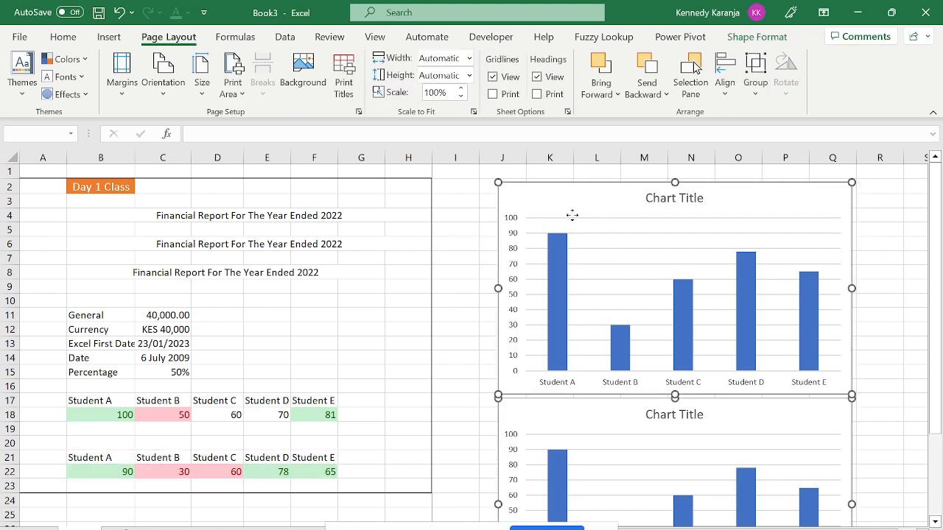
click(755, 77)
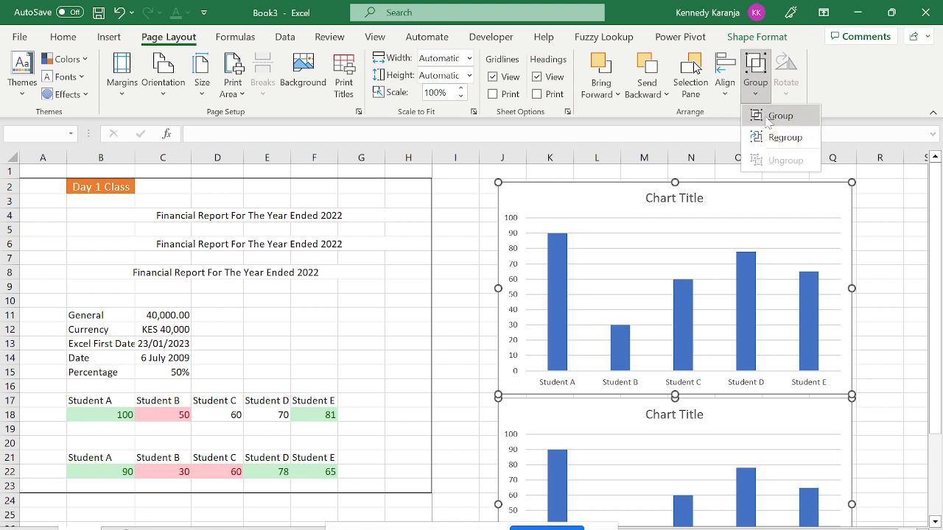
click(766, 117)
Ungroup the charts, reselect both, and group them together again.
drag(733, 193, 648, 206)
click(634, 416)
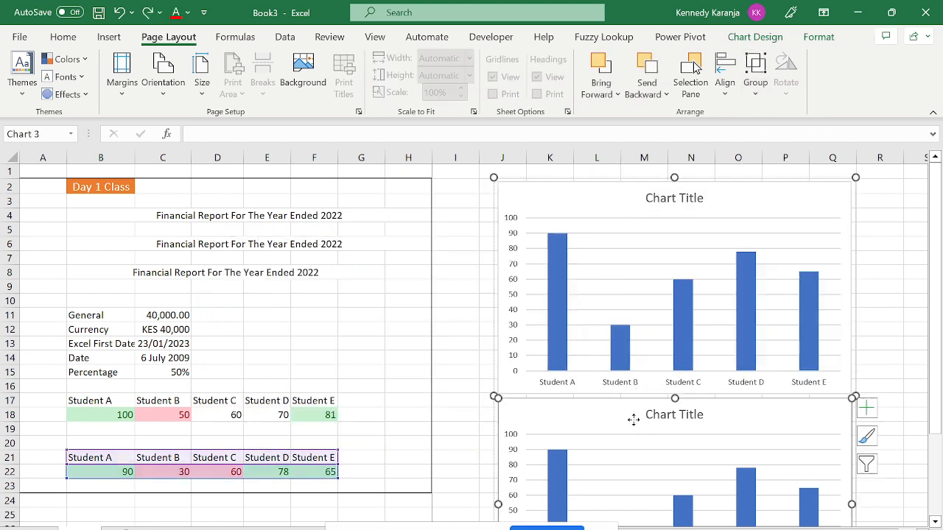
click(584, 185)
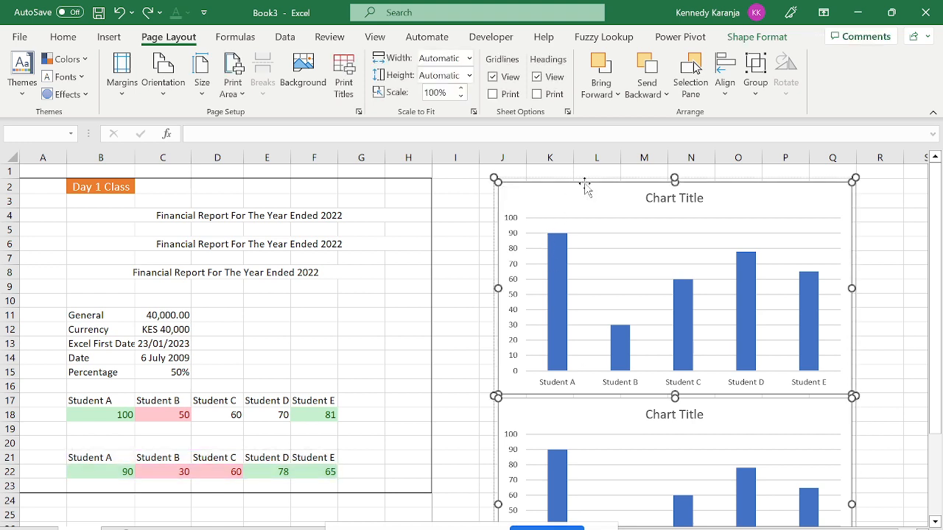
click(755, 82)
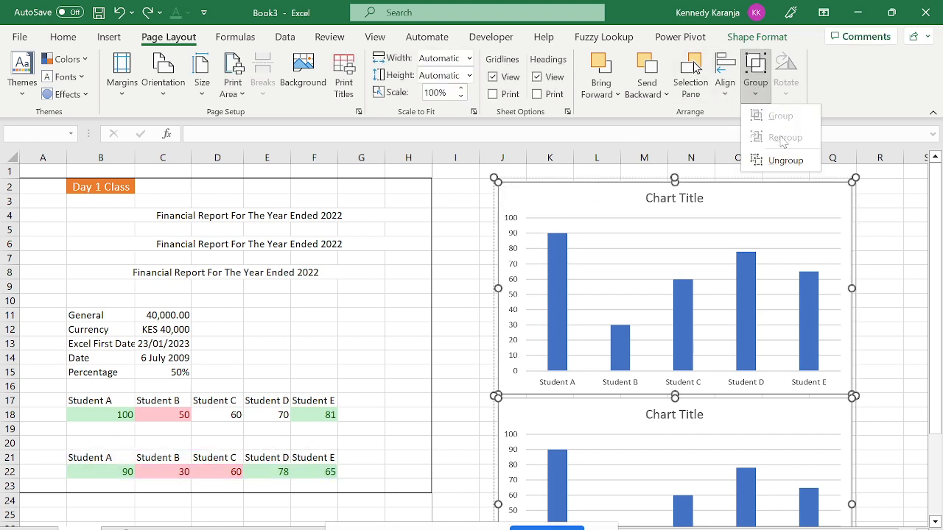
click(785, 160)
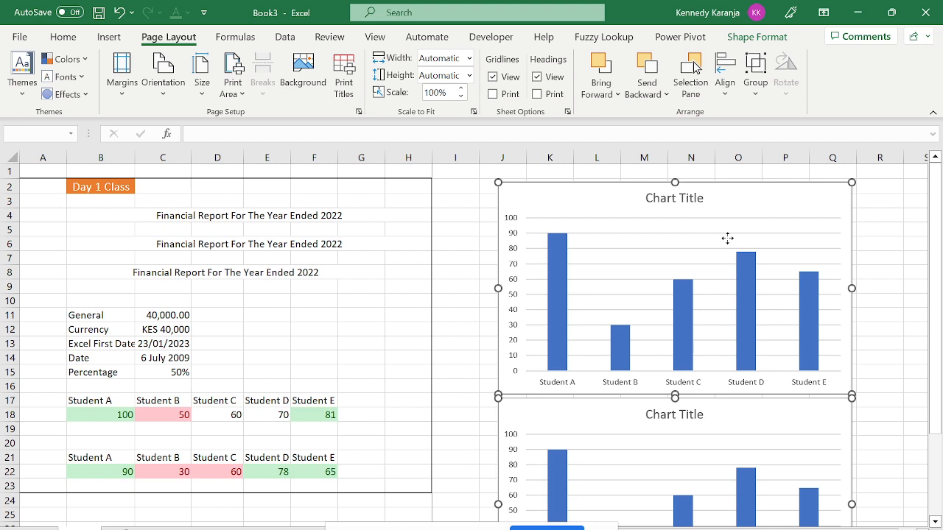
click(605, 400)
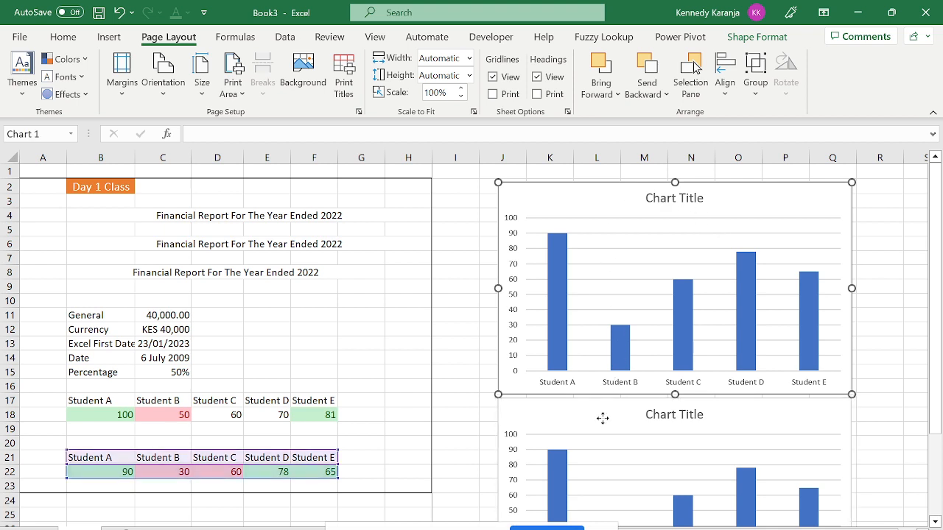
click(484, 417)
click(519, 421)
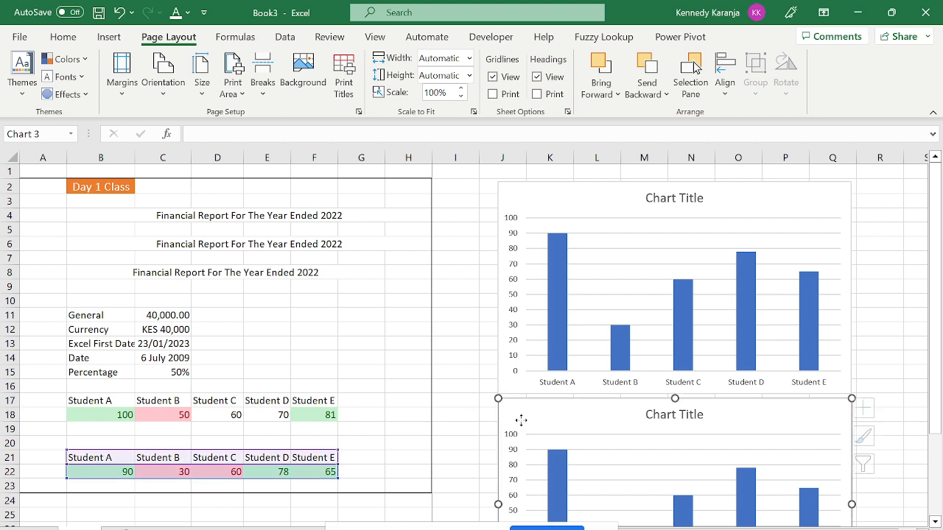
ctrl+click(531, 192)
click(764, 96)
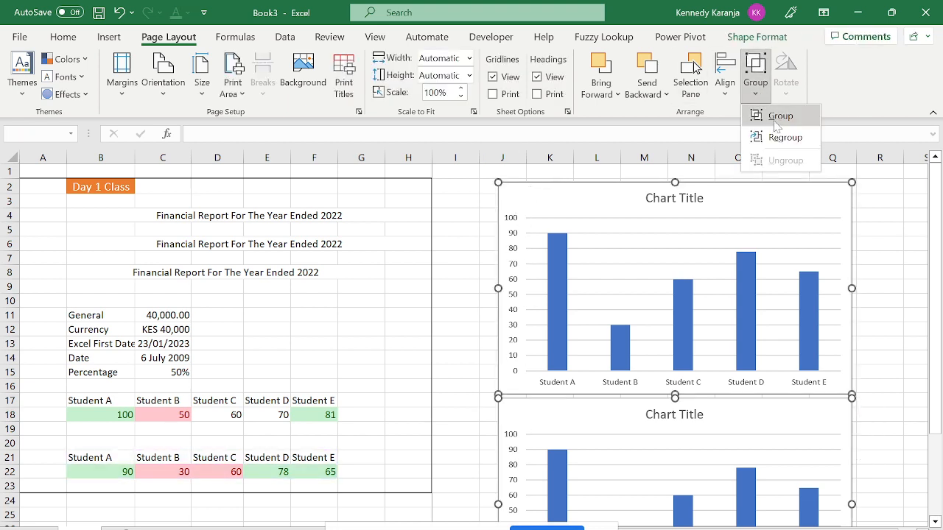
click(774, 120)
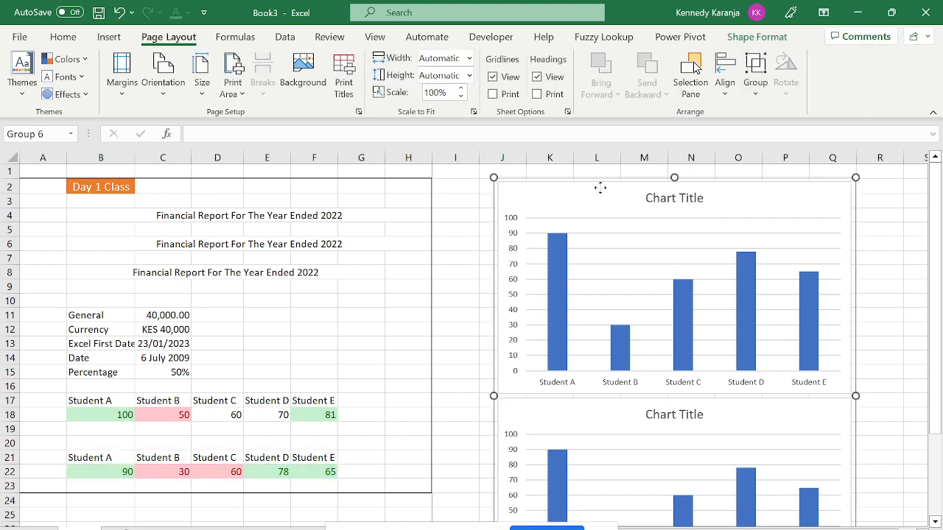
Position the grouped charts right beside the report table, undoing two stray chart moves.
drag(599, 189, 602, 212)
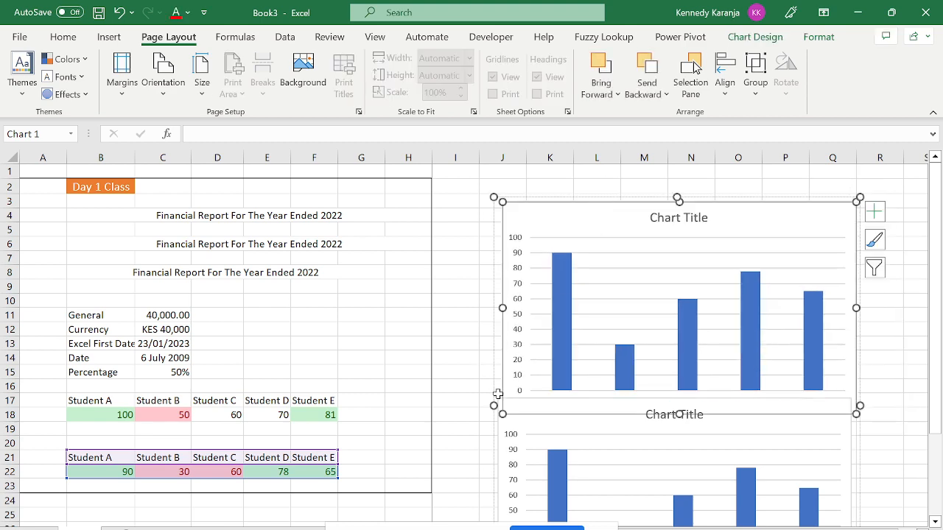
drag(498, 394, 467, 343)
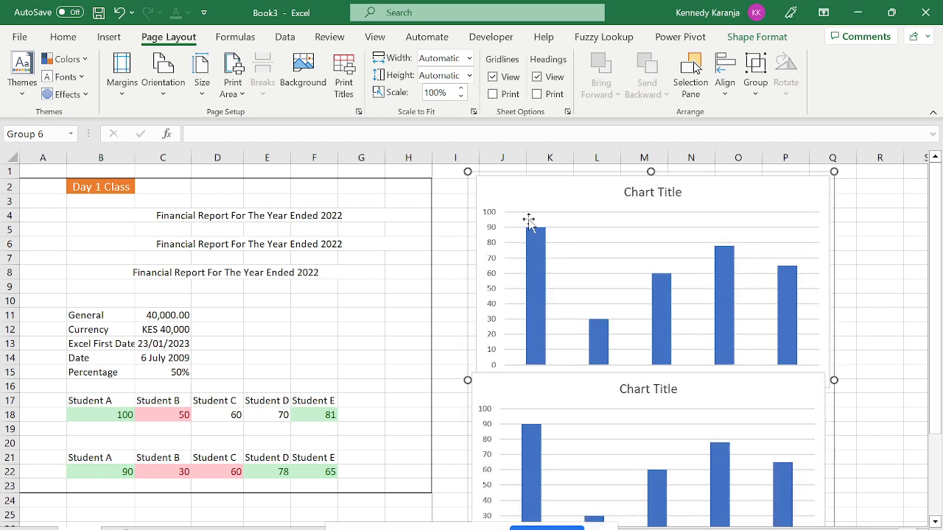
click(561, 190)
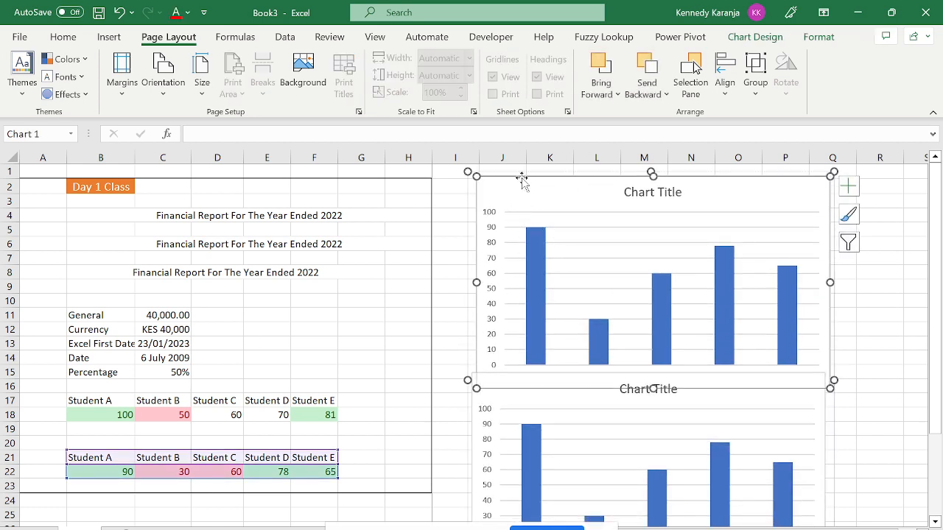
drag(584, 190, 610, 192)
mouse_move(467, 236)
mouse_down()
mouse_move(450, 258)
mouse_move(427, 248)
mouse_move(459, 230)
mouse_up()
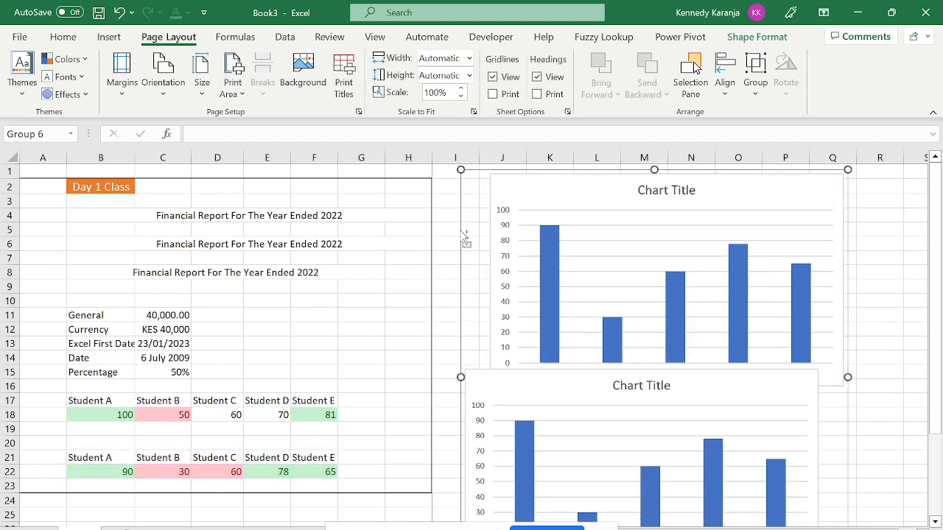
key(ctrl+z)
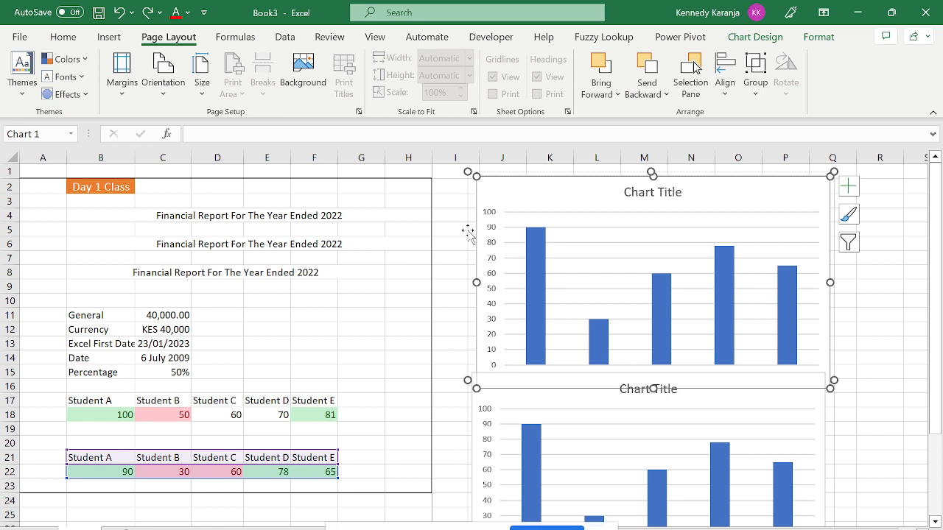
key(ctrl+z)
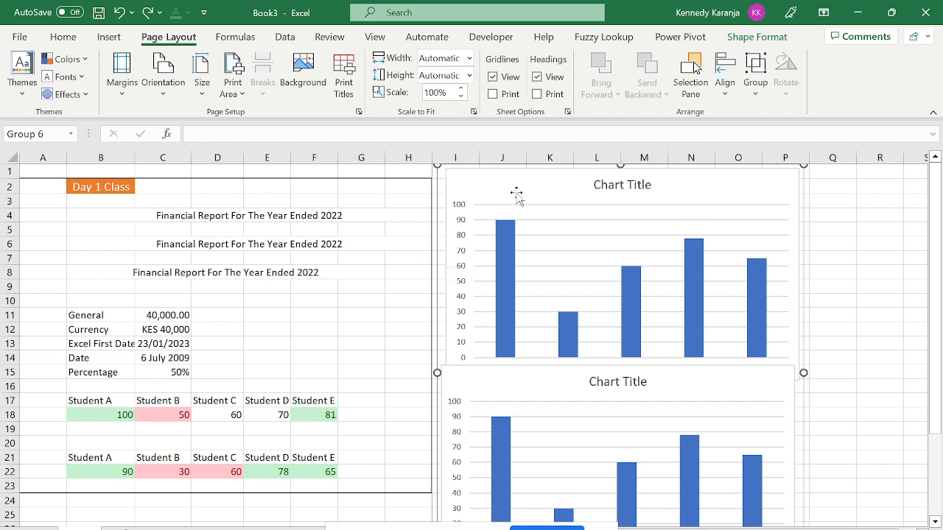
mouse_move(516, 195)
mouse_down()
mouse_move(540, 203)
mouse_move(516, 193)
mouse_up()
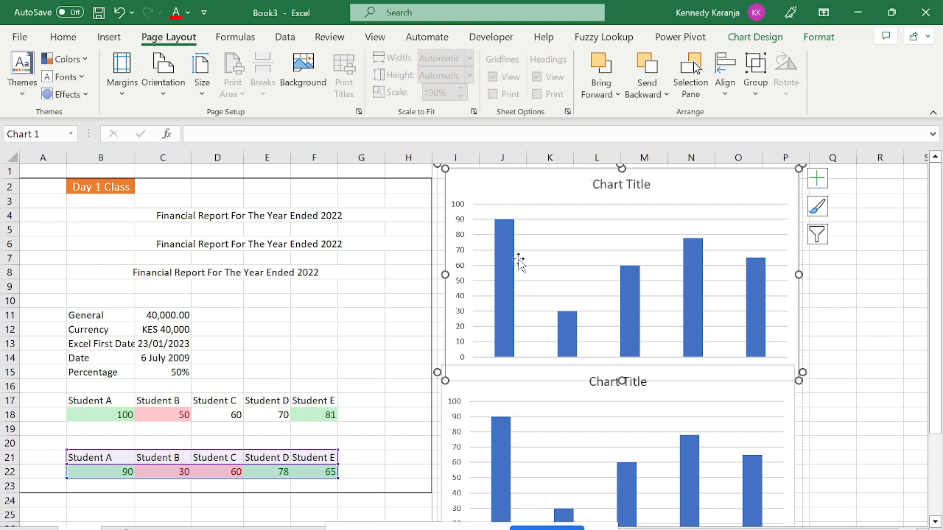
Switch to the Formulas ribbon and deselect the grouped charts.
click(256, 43)
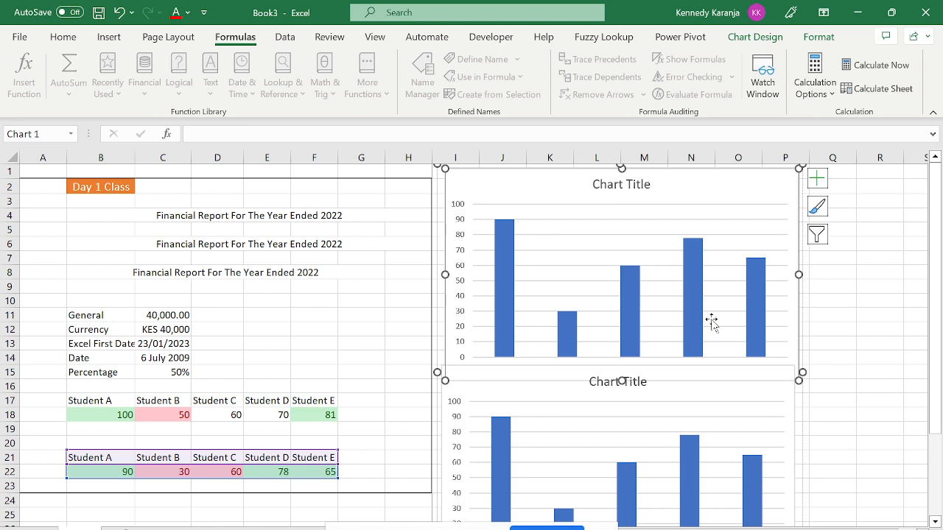
key(Escape)
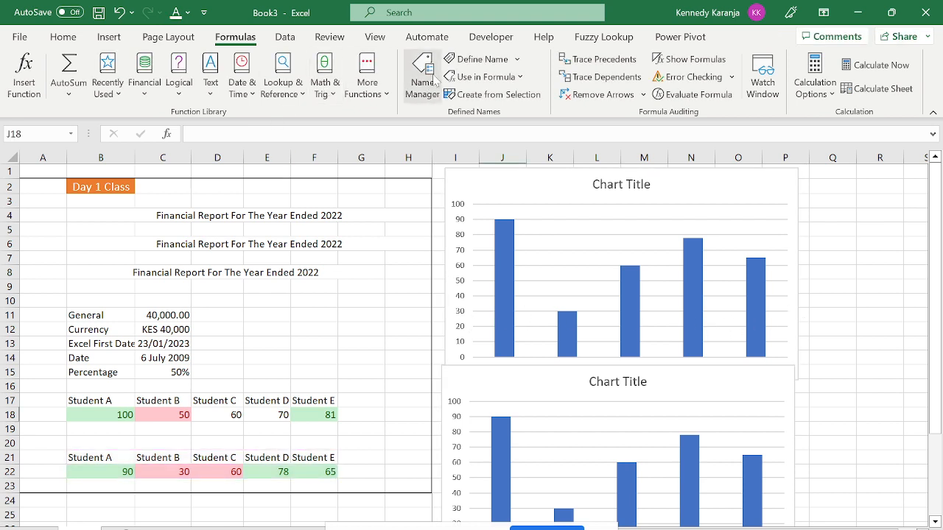
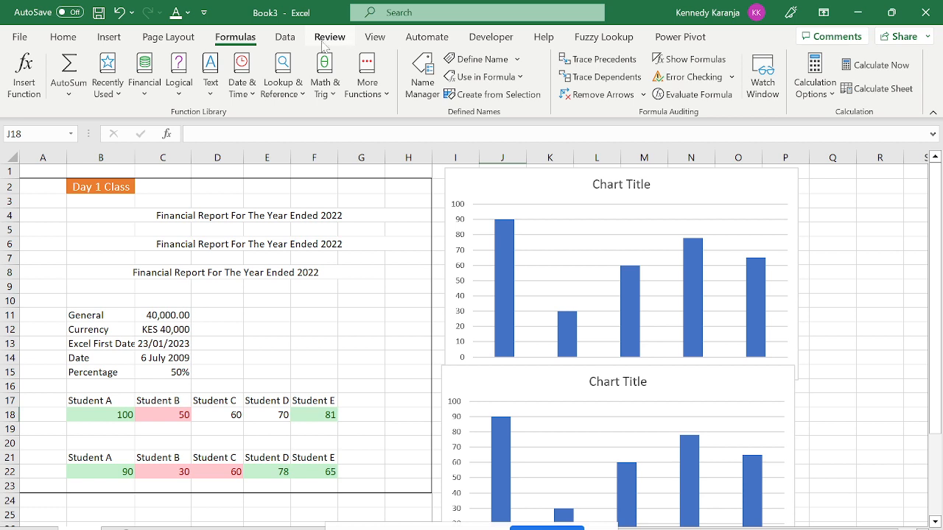
Show the Review tools and browse the report cells from G1 and H13 to column A.
click(323, 46)
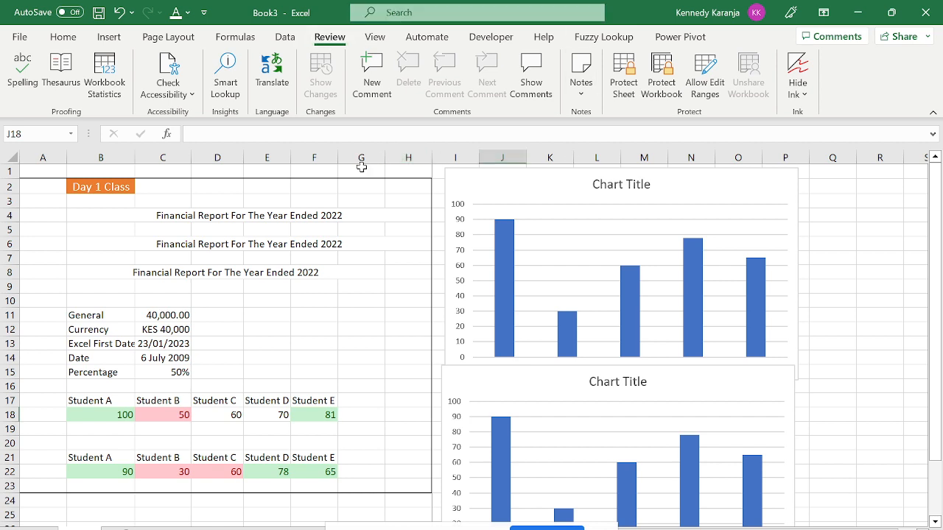
click(360, 169)
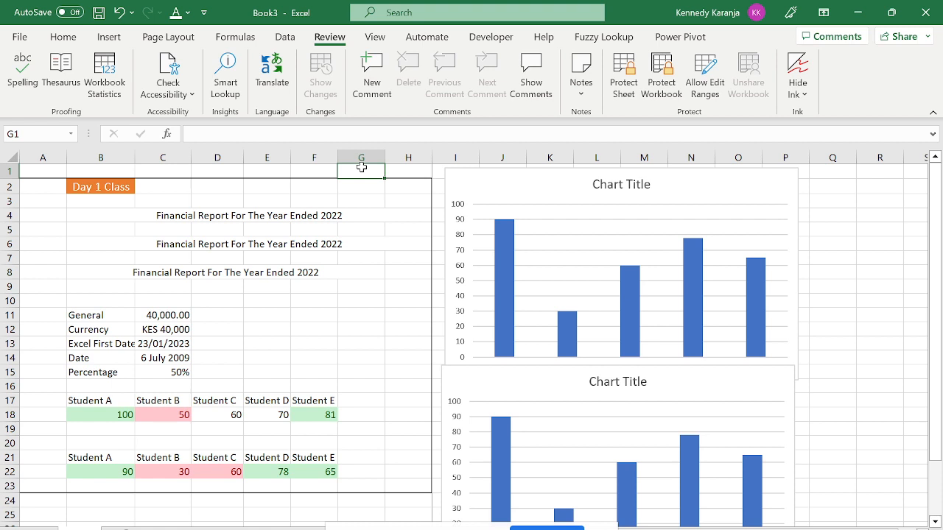
click(388, 344)
key(Left)
key(Left)
key(Left)
key(Left)
key(Left)
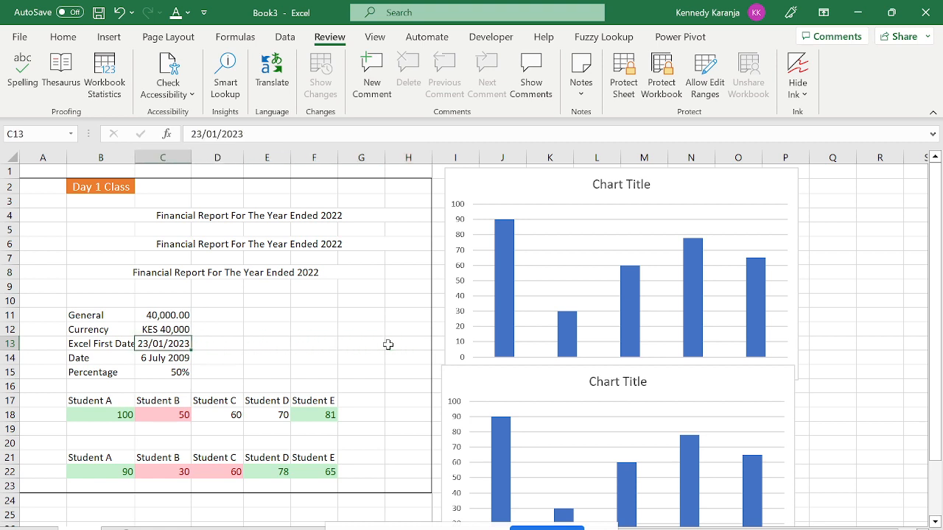
key(Left)
key(Left)
key(Down)
key(Down)
key(Down)
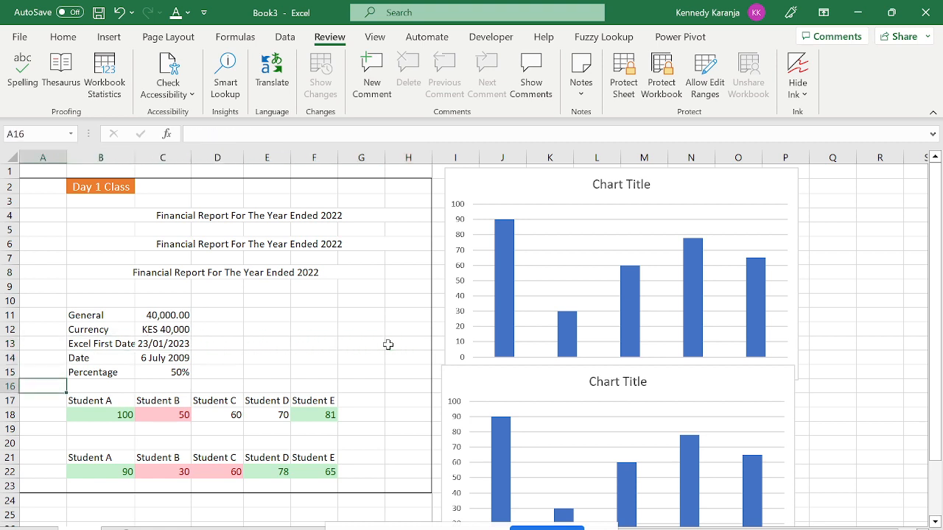
Look over the student score tables down to E28, then bring up the Insert tools.
click(388, 344)
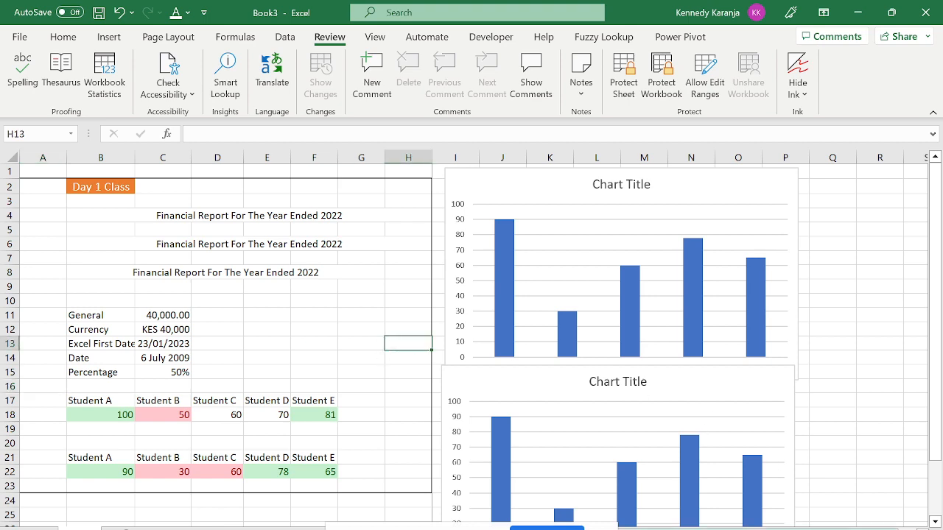
click(274, 480)
key(Down)
key(Down)
key(Down)
key(Down)
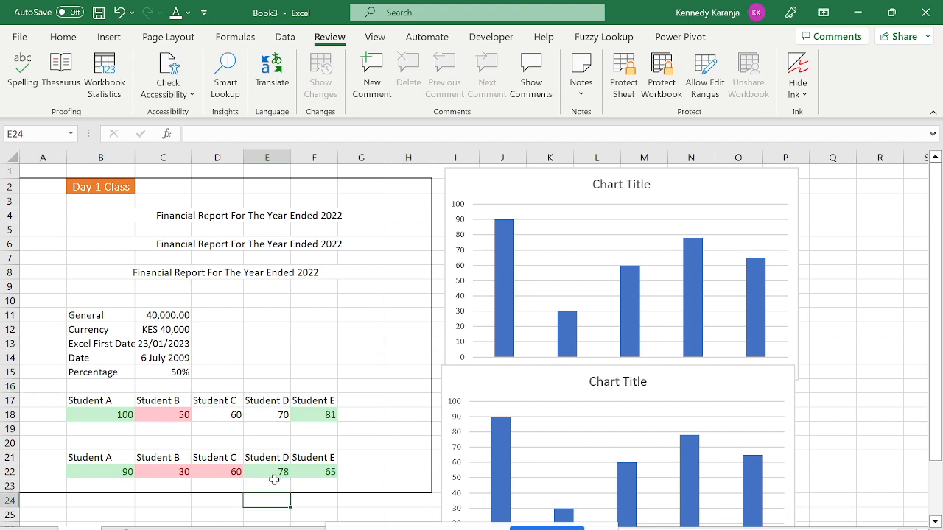
key(Down)
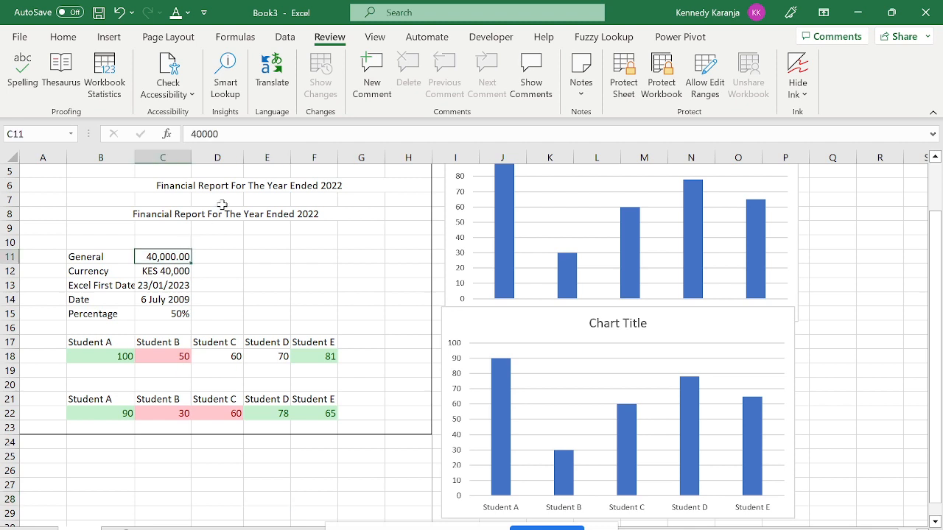
click(108, 38)
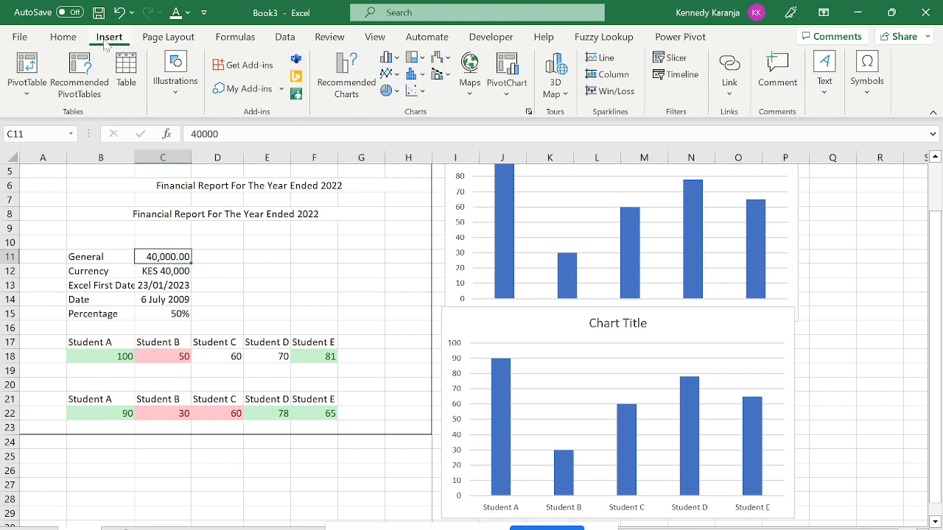
Post the comment 'This number should be a currency' on C11, after discarding an empty first attempt.
click(789, 71)
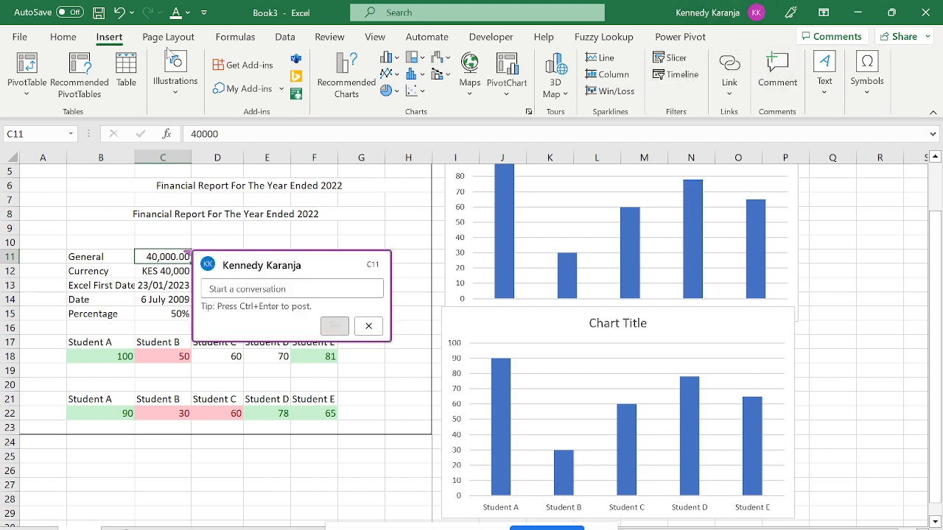
click(368, 325)
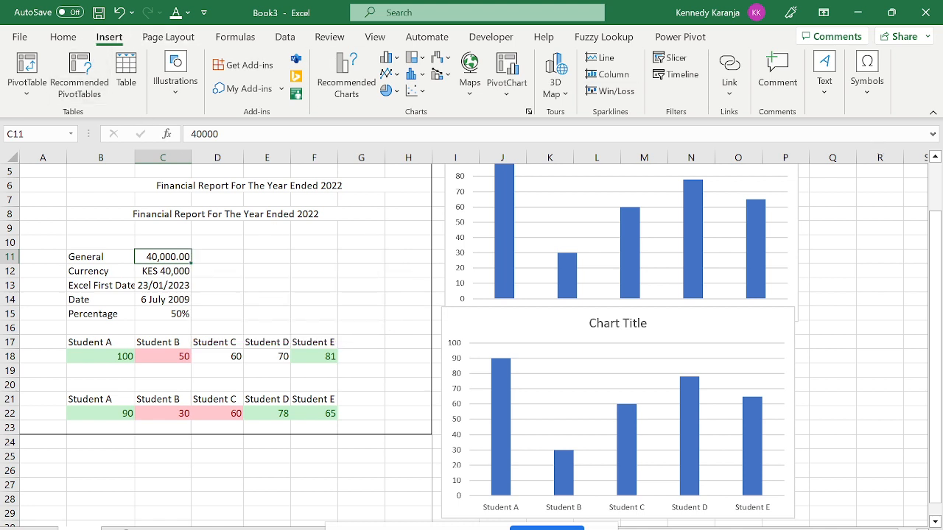
click(796, 88)
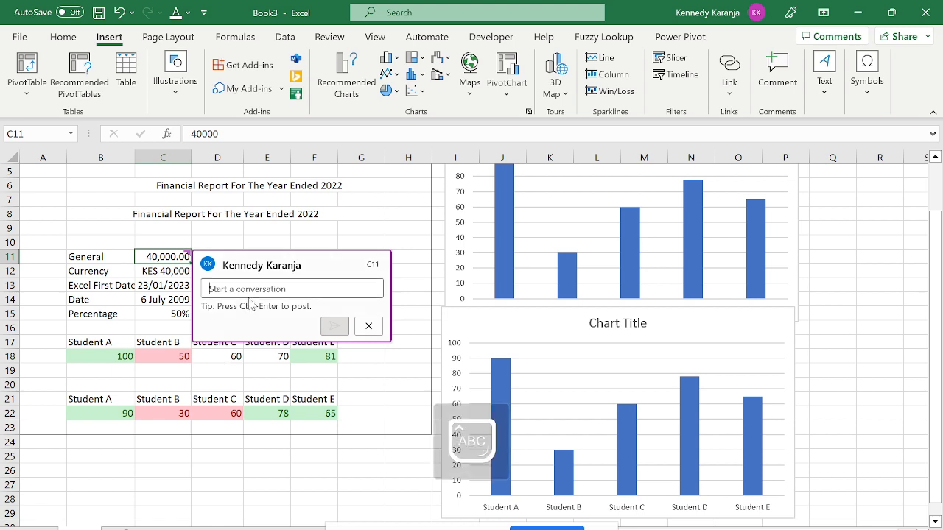
text(This )
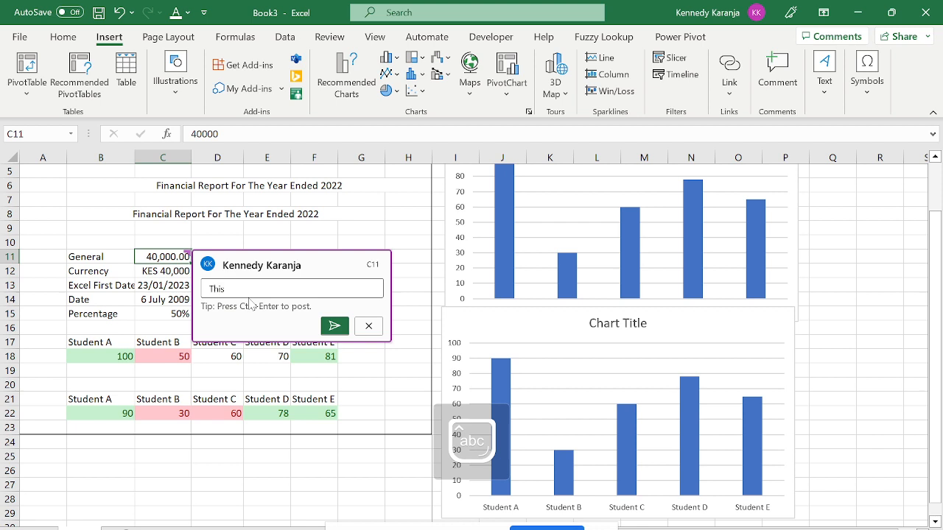
text(numb)
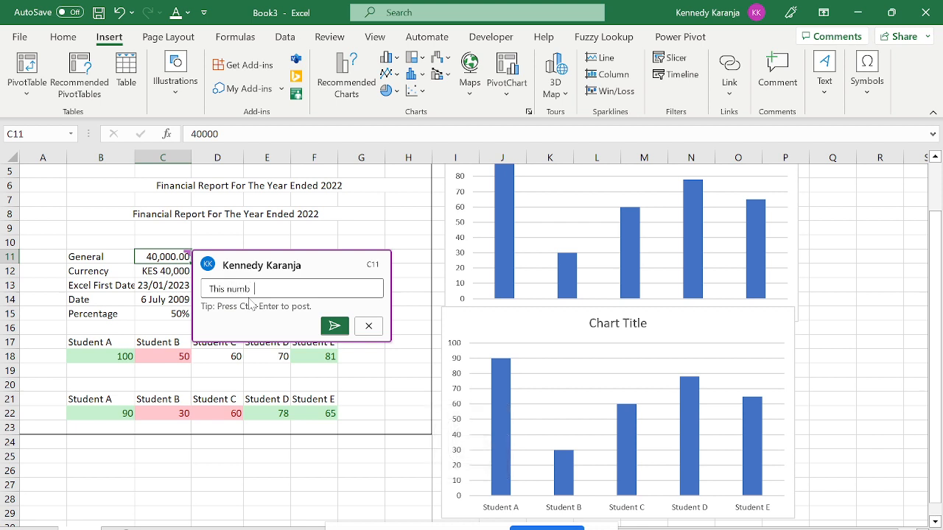
text(er should be a currency.)
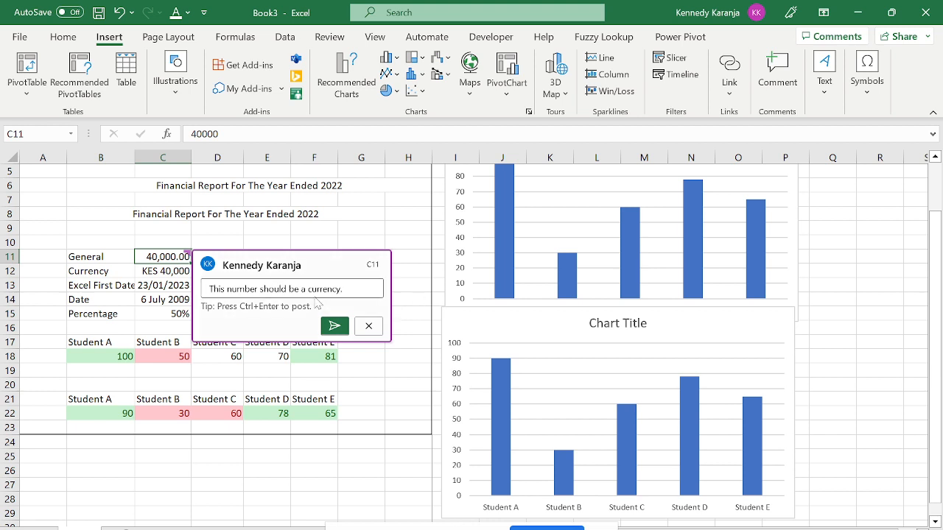
click(333, 326)
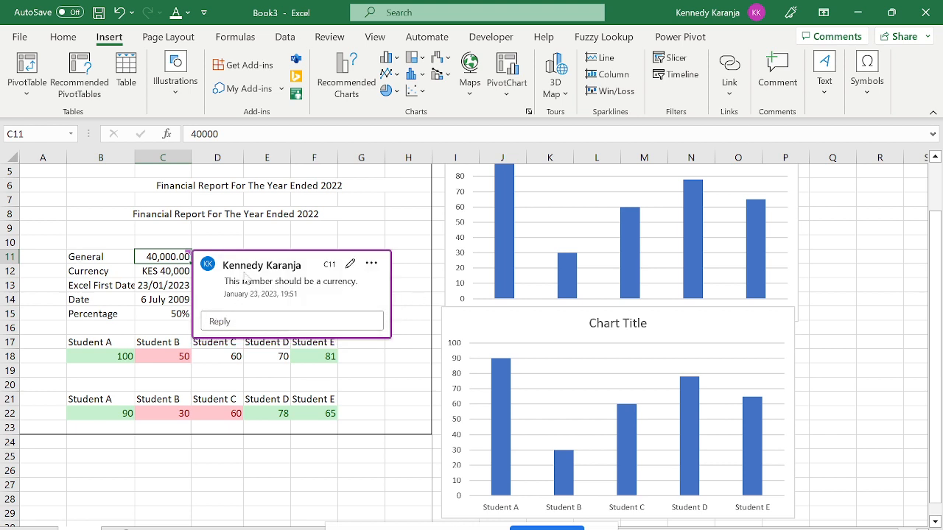
click(291, 321)
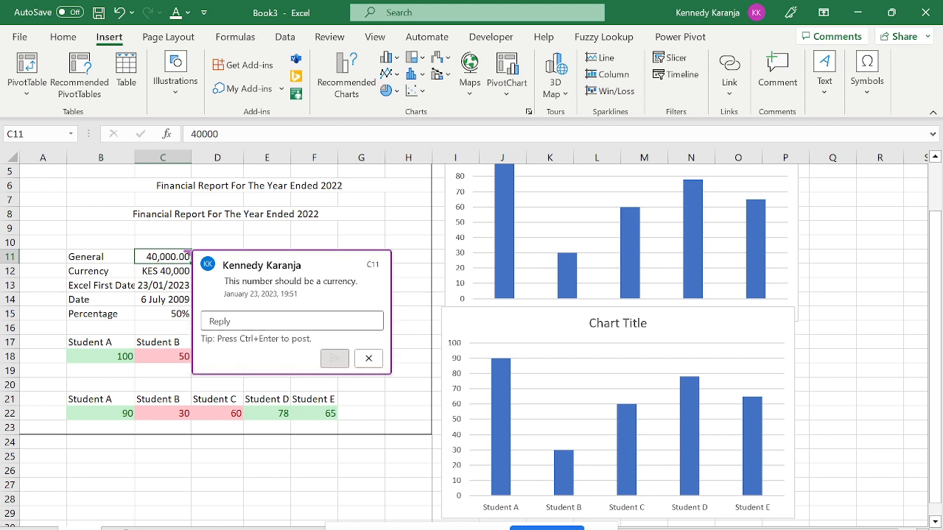
Post the reply 'This should remain as is' under the C11 comment.
text(R)
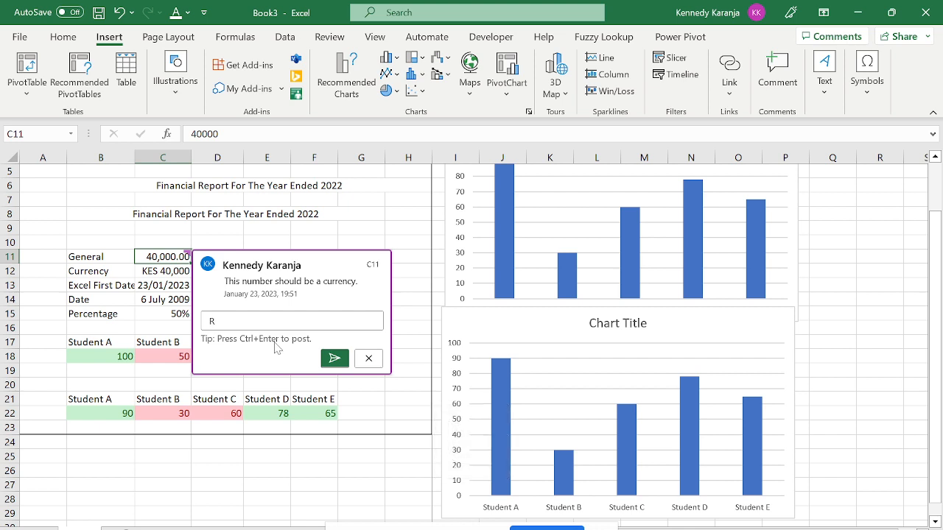
key(BackSpace)
text(Th)
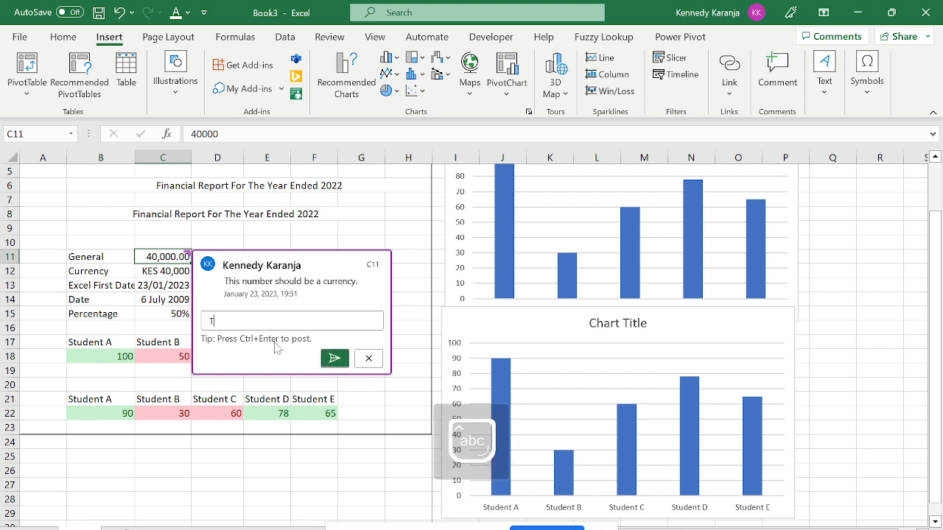
key(BackSpace)
text(his should)
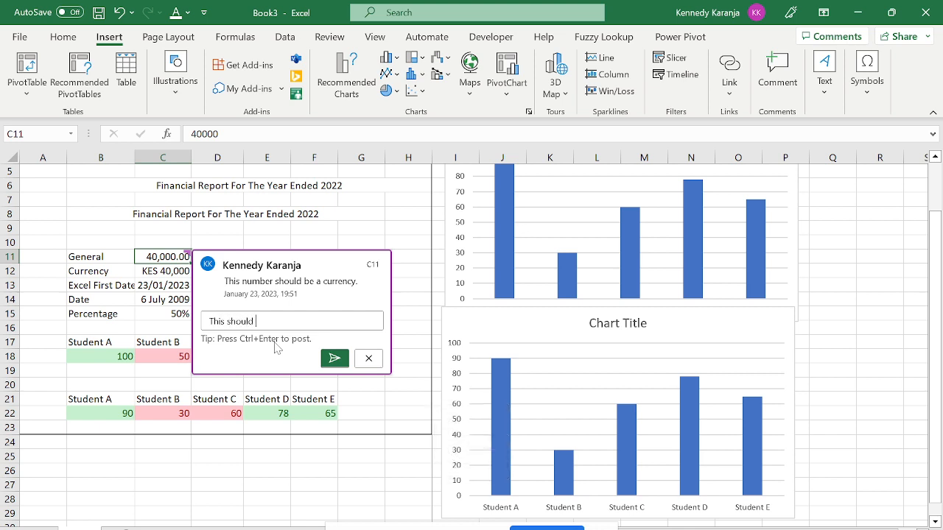
text( remain as is)
click(334, 358)
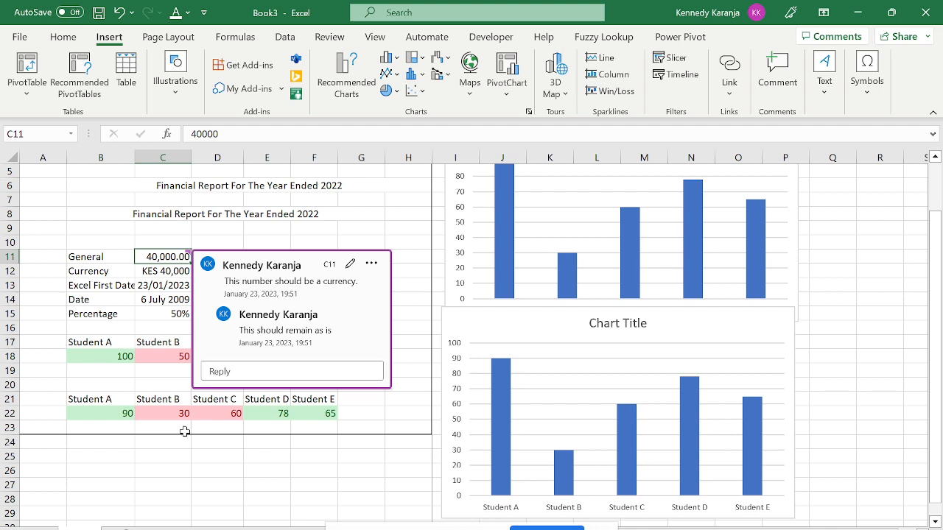
Delete the C11 comment thread from its options menu, then select A25.
click(372, 266)
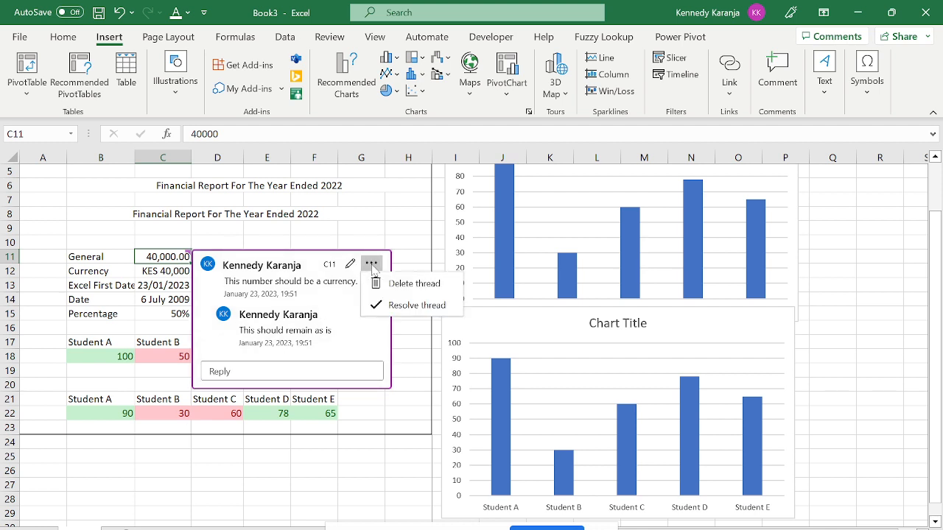
click(397, 280)
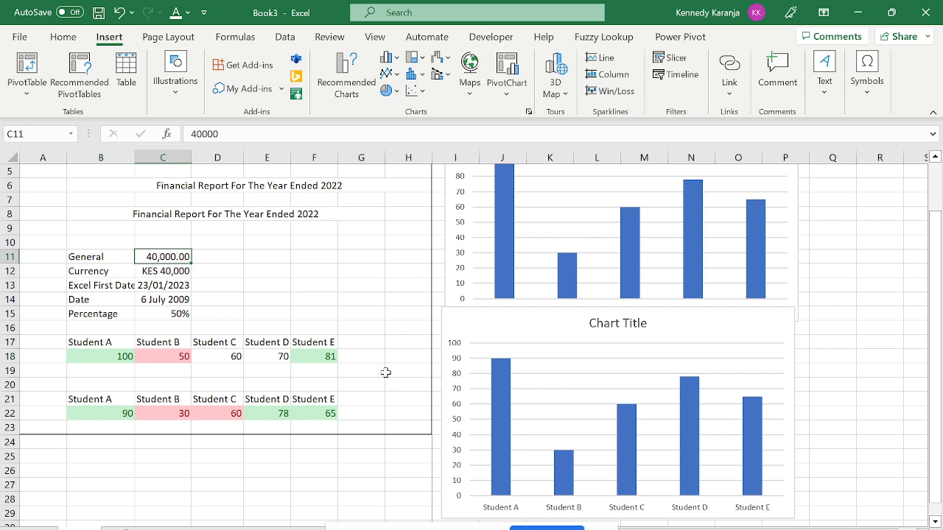
click(336, 388)
key(Home)
key(Down)
key(Down)
key(Down)
key(Down)
key(Down)
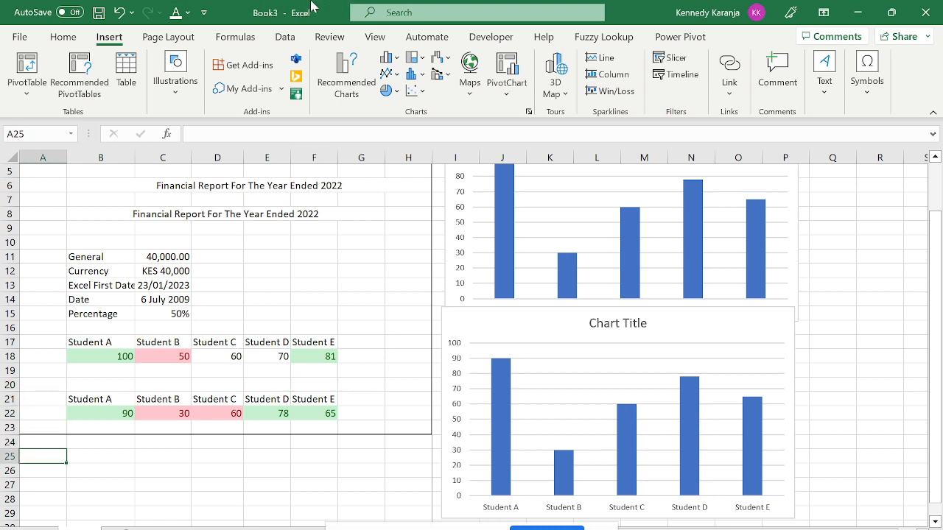
Show the Formulas tools and return the selection to the top of column A.
click(237, 38)
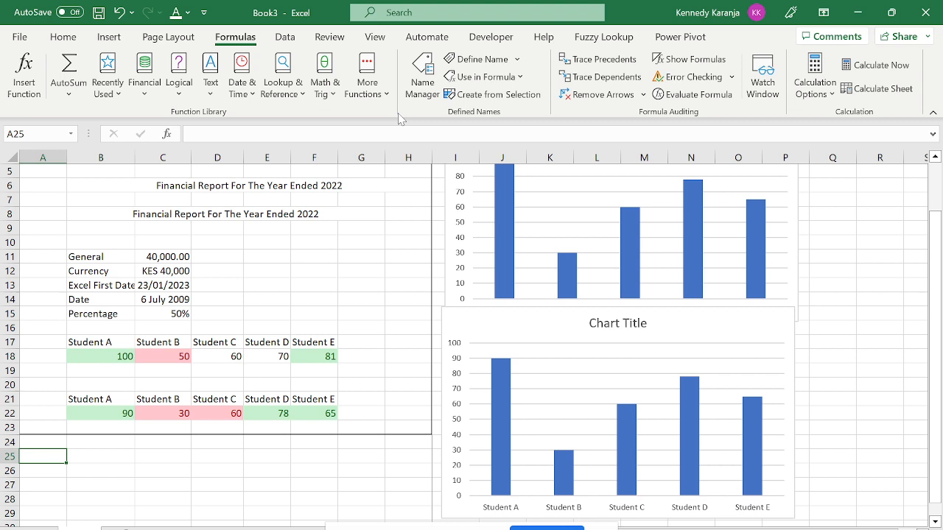
key(Up)
key(Up)
key(Up)
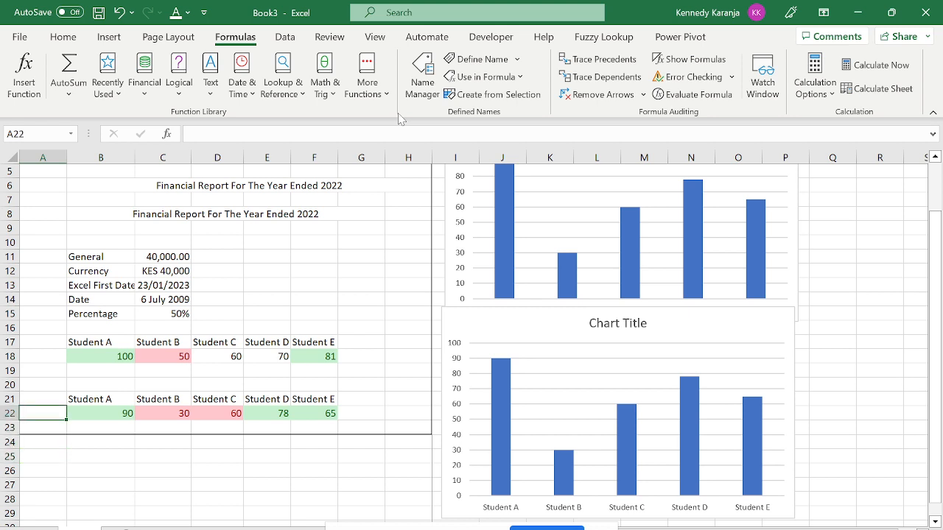
key(Up)
key(Up)
key(Up)
key(Up)
key(Up)
key(Up)
key(Up)
key(Up)
key(Up)
key(Up)
key(Up)
key(Up)
key(Up)
key(Up)
key(Up)
key(Up)
key(Up)
key(Up)
key(Up)
key(Up)
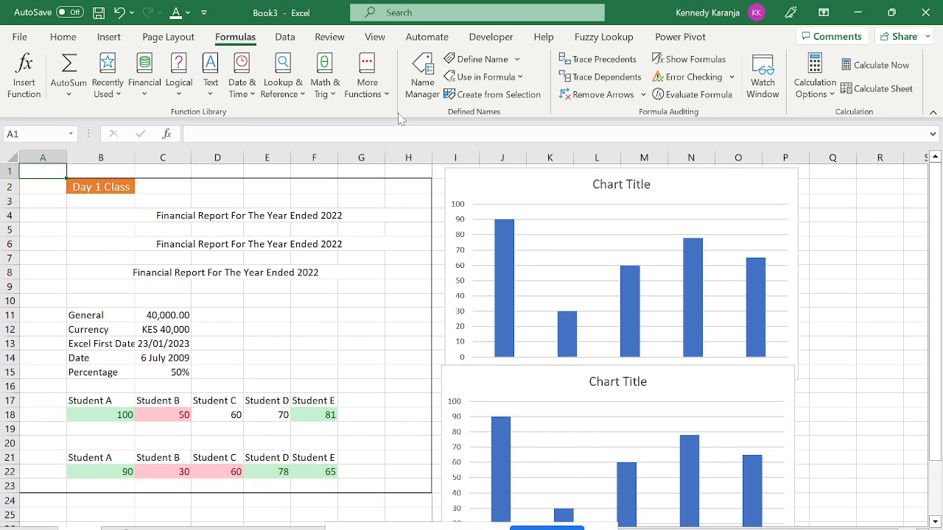
click(38, 151)
key(ctrl+shift+plus)
key(Down)
key(Down)
key(Down)
key(Down)
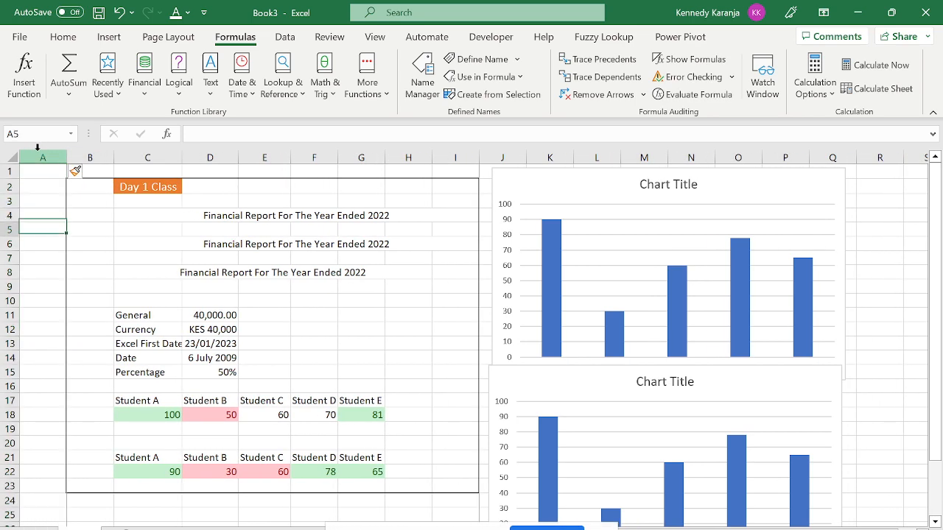
key(Right)
key(Right)
key(Right)
key(Down)
click(63, 35)
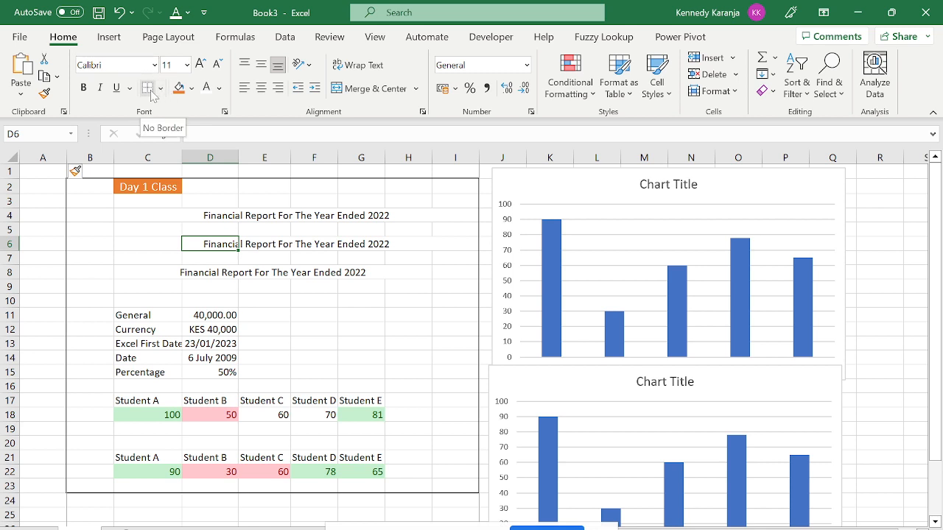
click(161, 88)
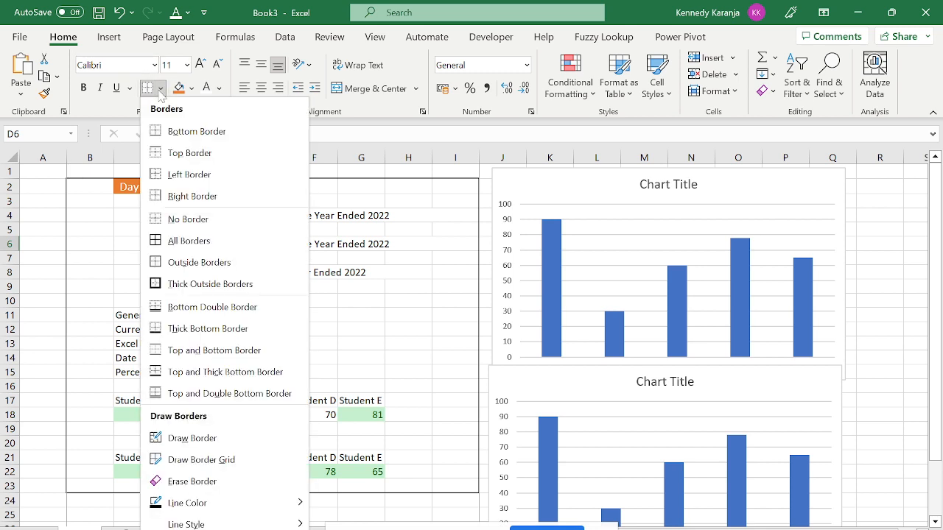
click(78, 284)
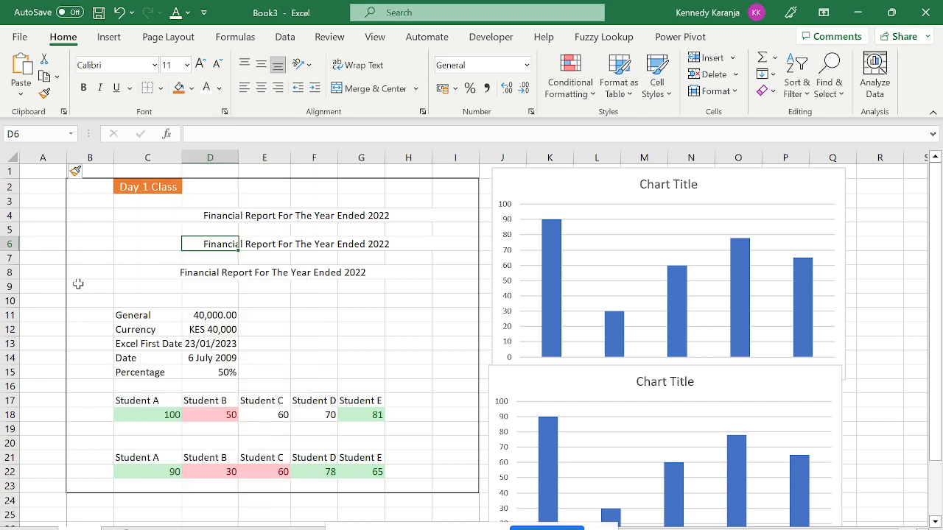
click(123, 416)
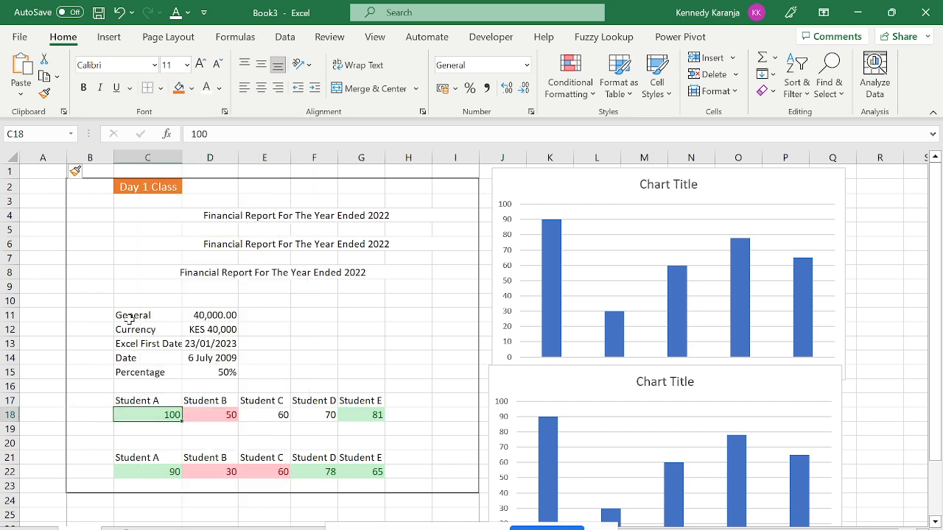
drag(126, 315, 209, 375)
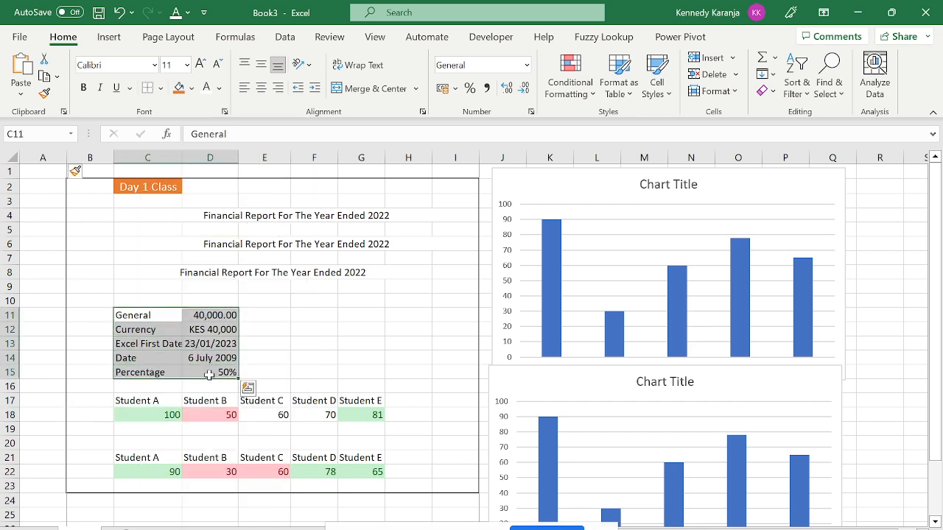
click(160, 88)
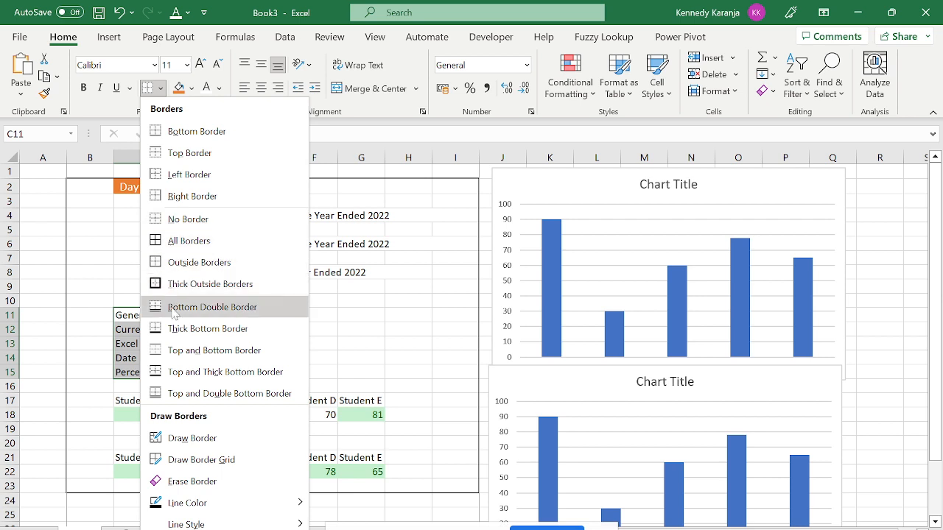
click(184, 247)
click(302, 388)
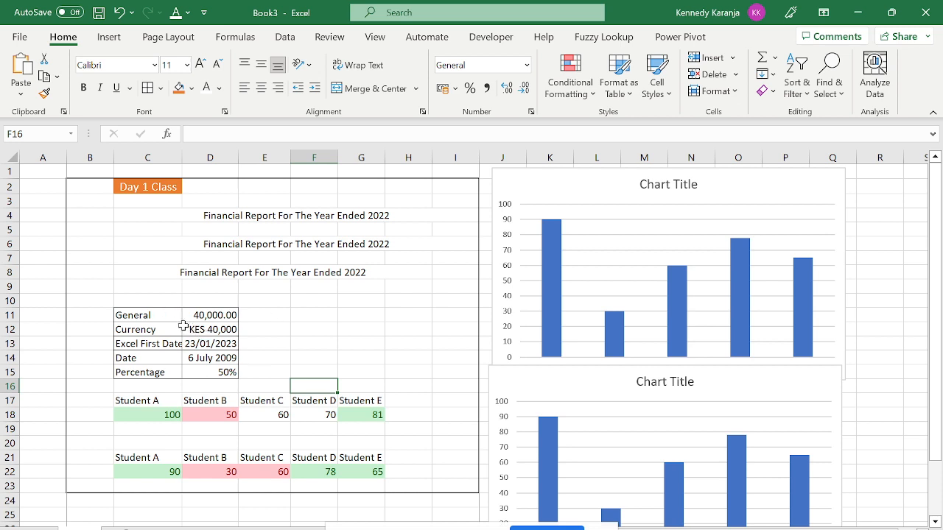
click(155, 325)
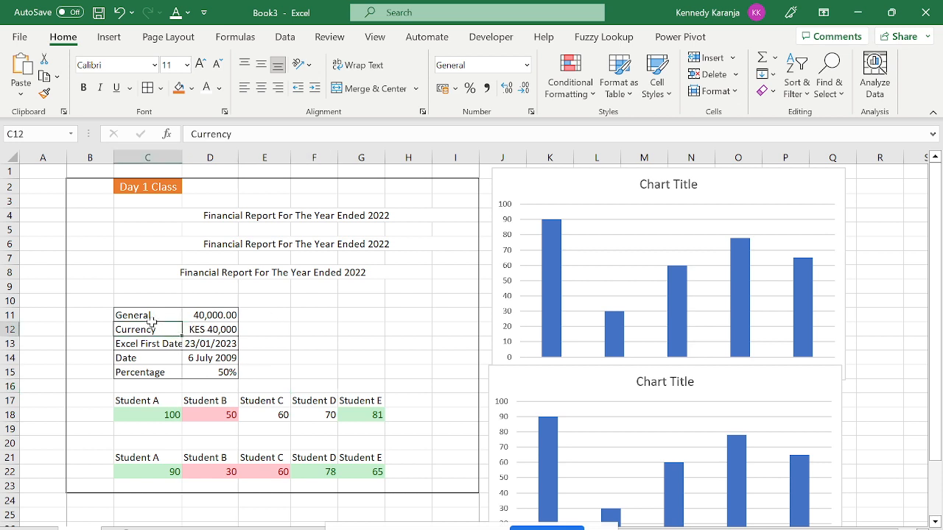
drag(127, 313, 214, 371)
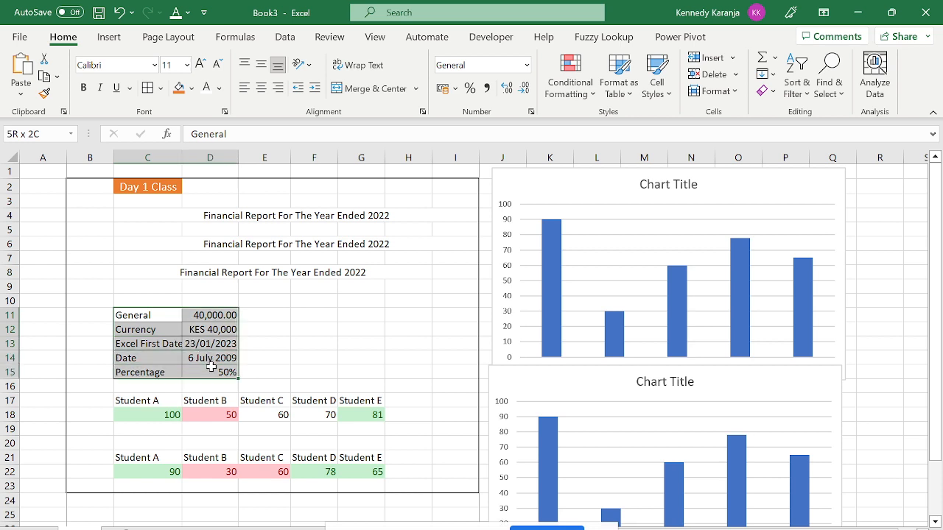
click(161, 88)
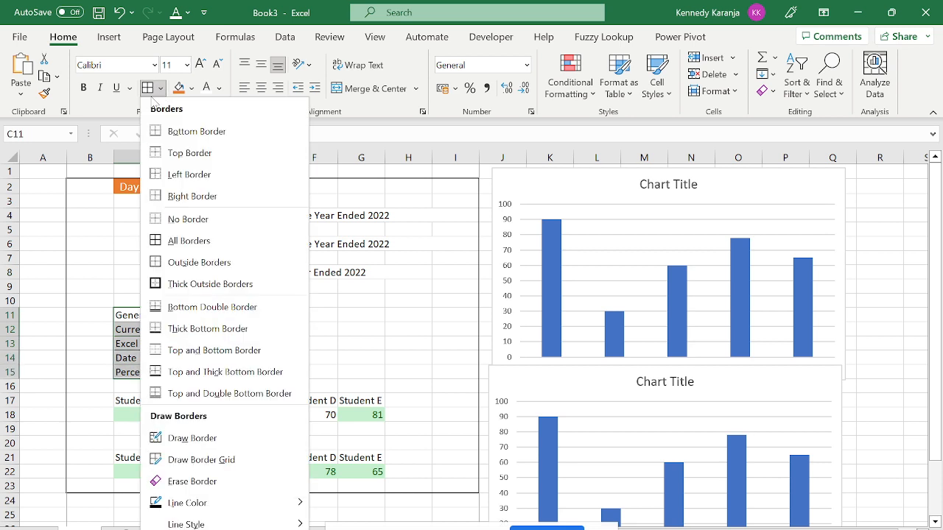
click(188, 218)
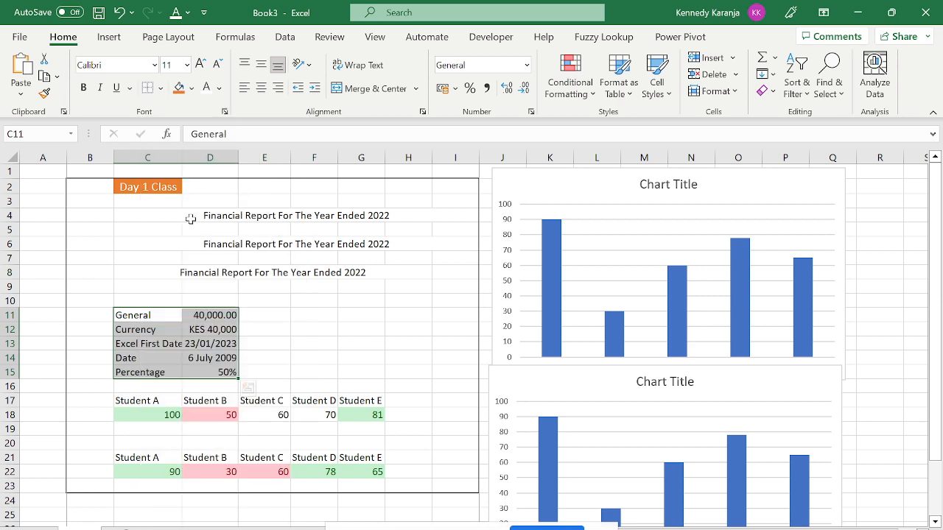
click(161, 88)
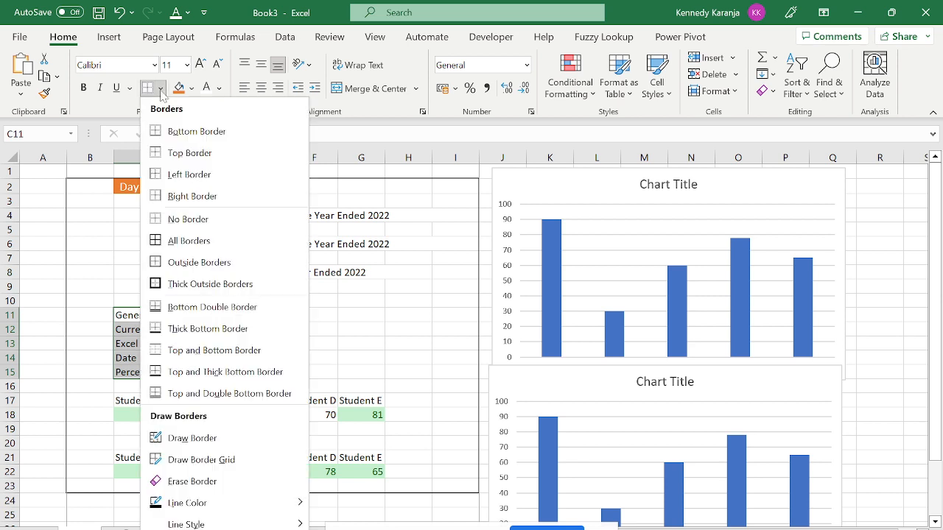
click(206, 284)
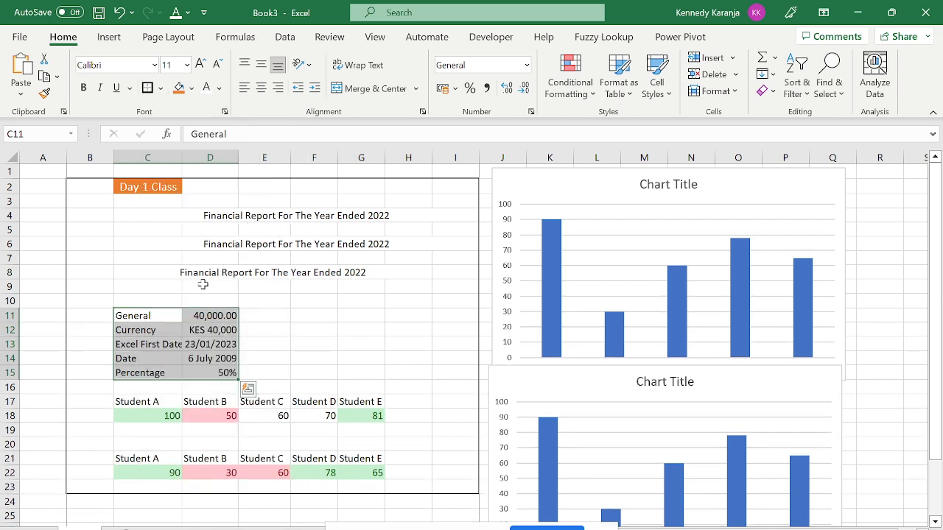
click(286, 305)
key(ctrl+z)
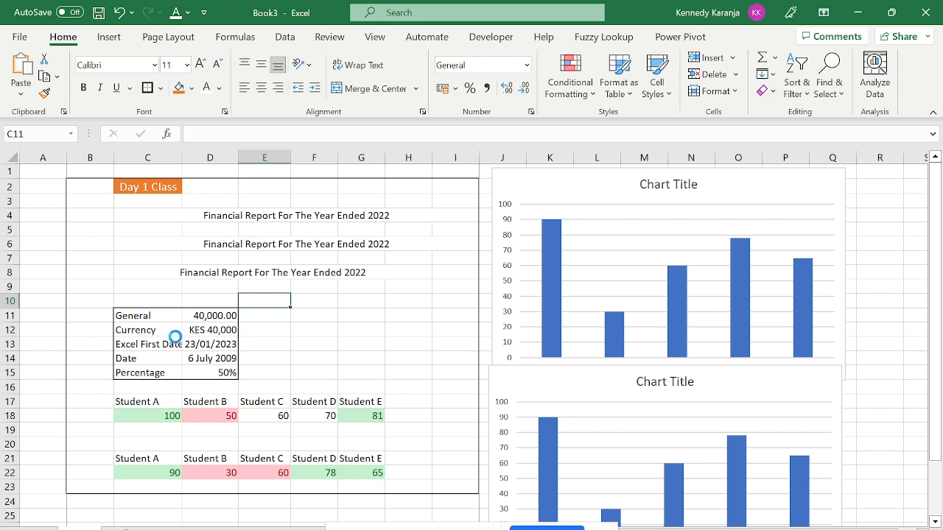
click(167, 346)
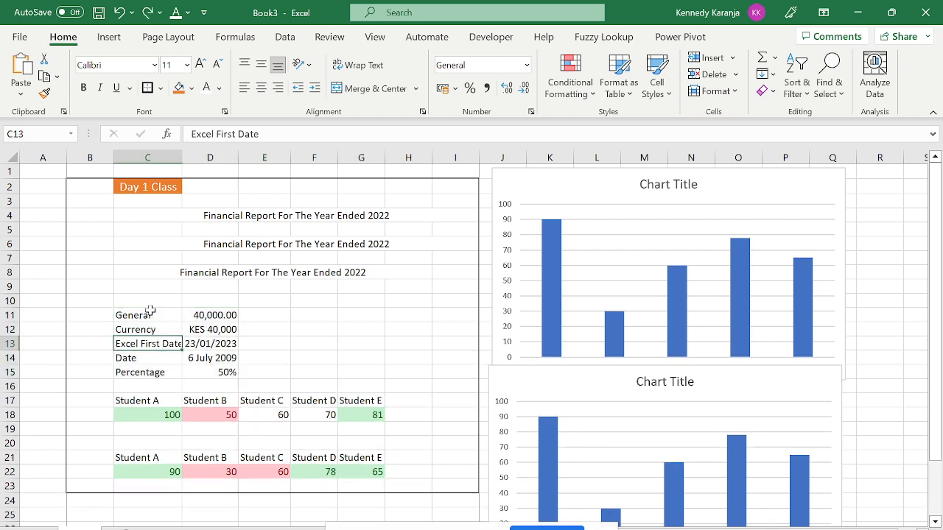
drag(126, 315, 211, 371)
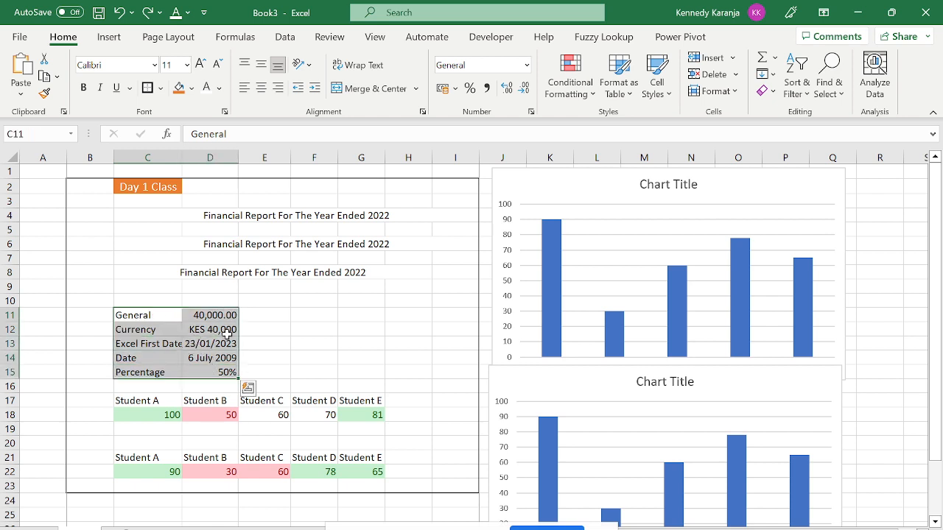
click(161, 88)
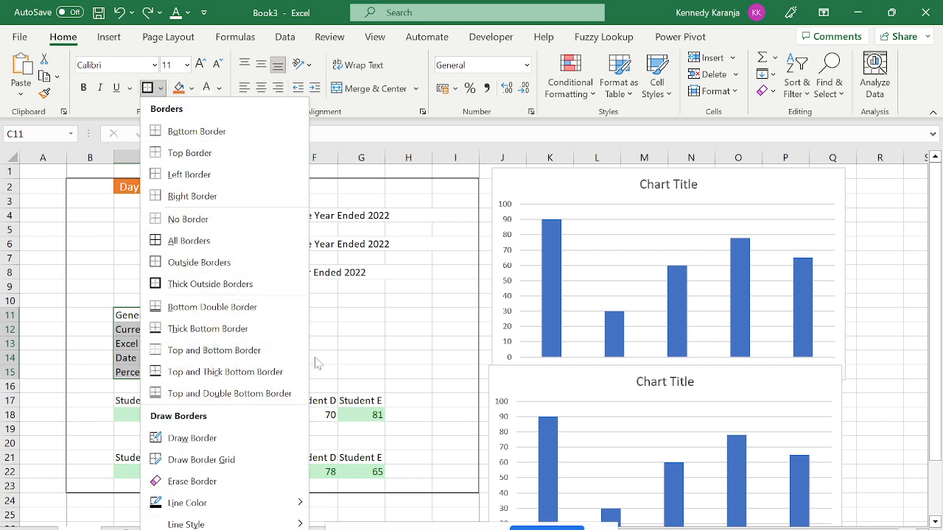
click(330, 385)
click(287, 457)
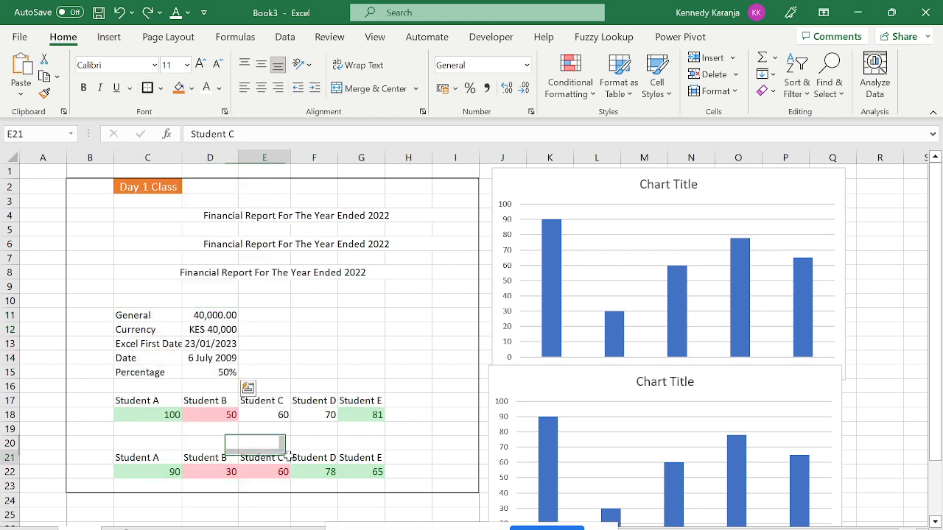
key(Left)
key(Left)
key(Left)
key(Down)
key(Down)
key(Down)
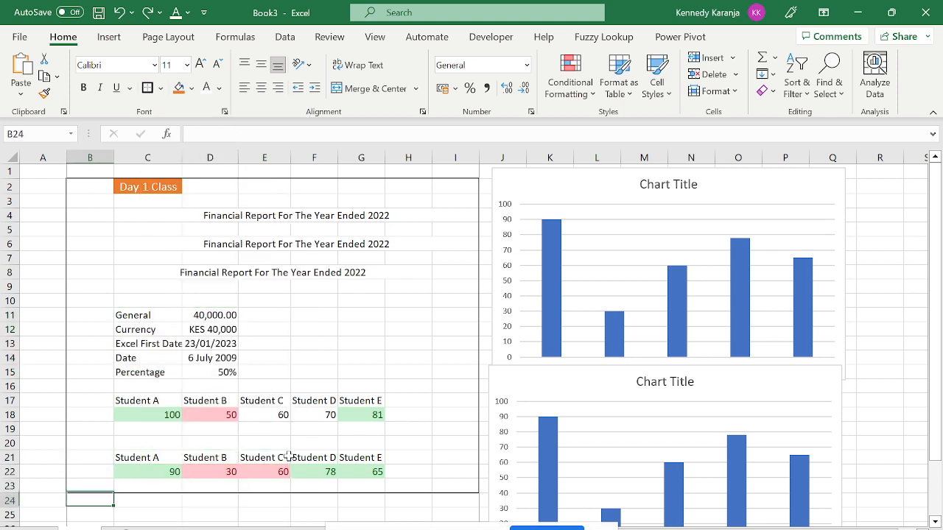
key(Right)
key(Up)
key(Up)
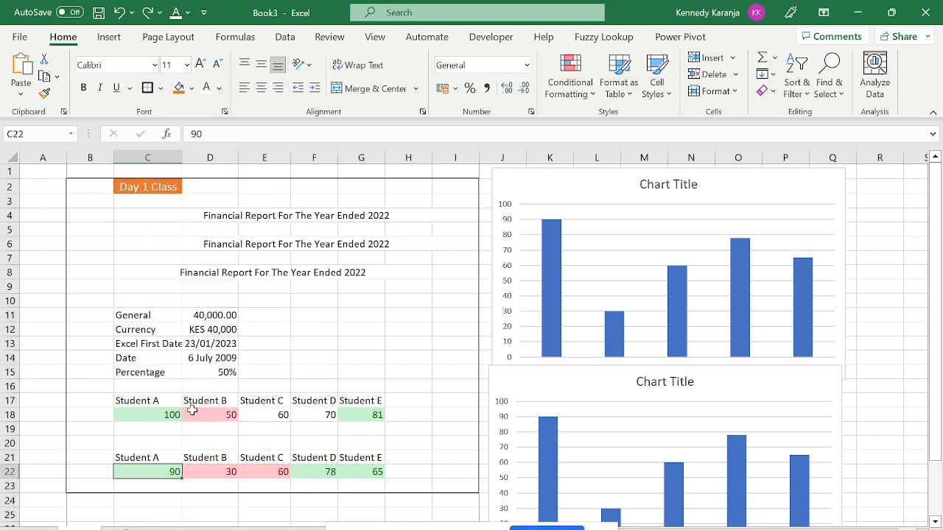
click(315, 346)
Enter 90 in F13 and give it a double bottom border.
text(90)
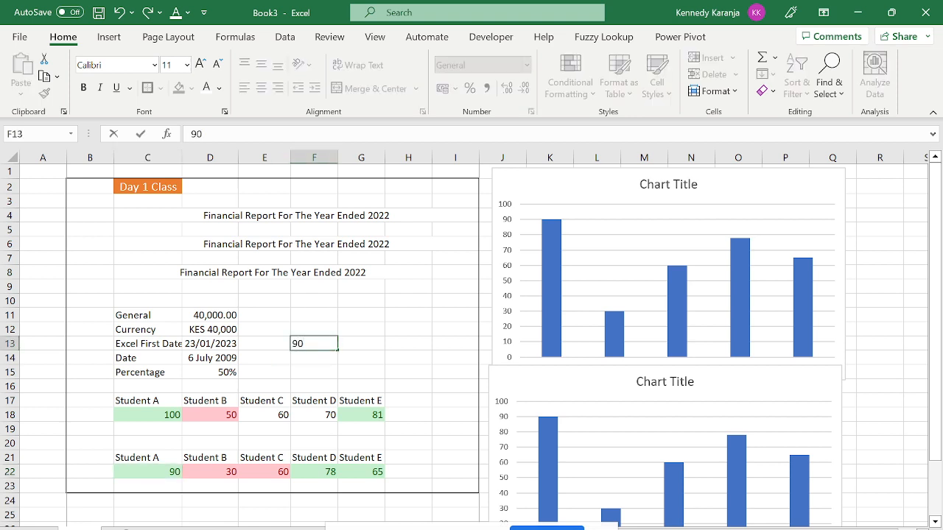
key(Return)
click(322, 344)
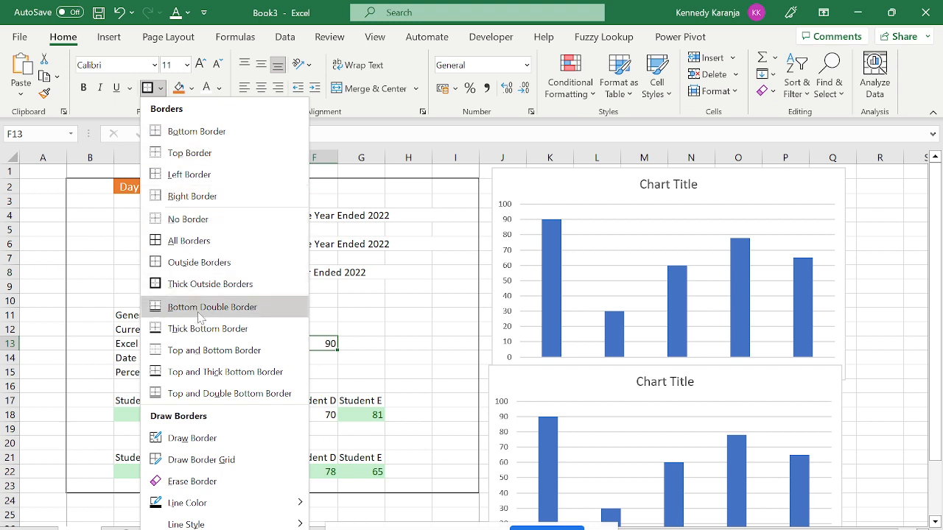
click(359, 385)
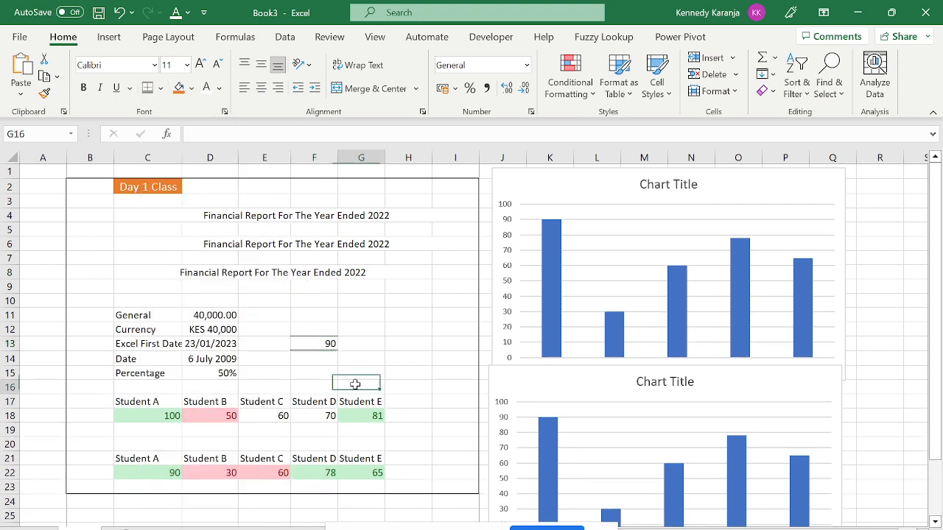
click(319, 344)
Browse the border styles list for F13 without applying another border.
click(161, 88)
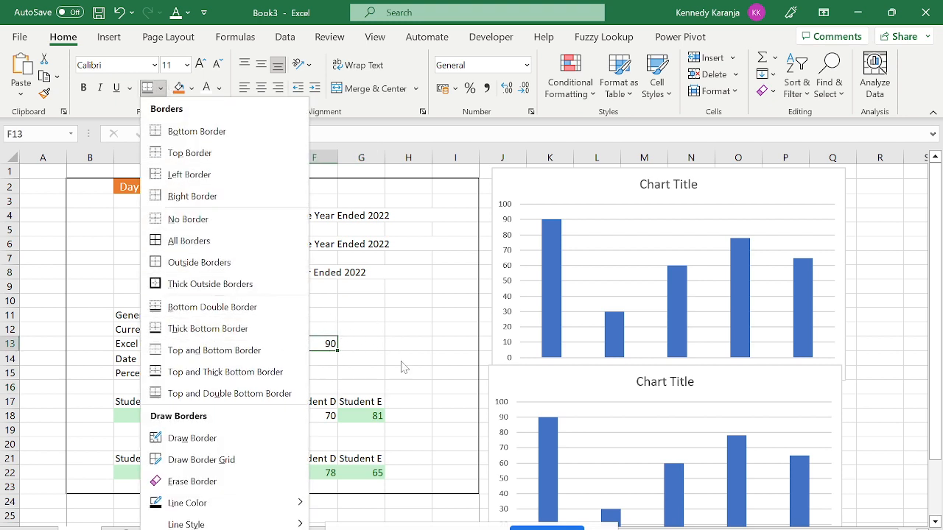
key(Escape)
click(375, 369)
key(Left)
key(Up)
key(Up)
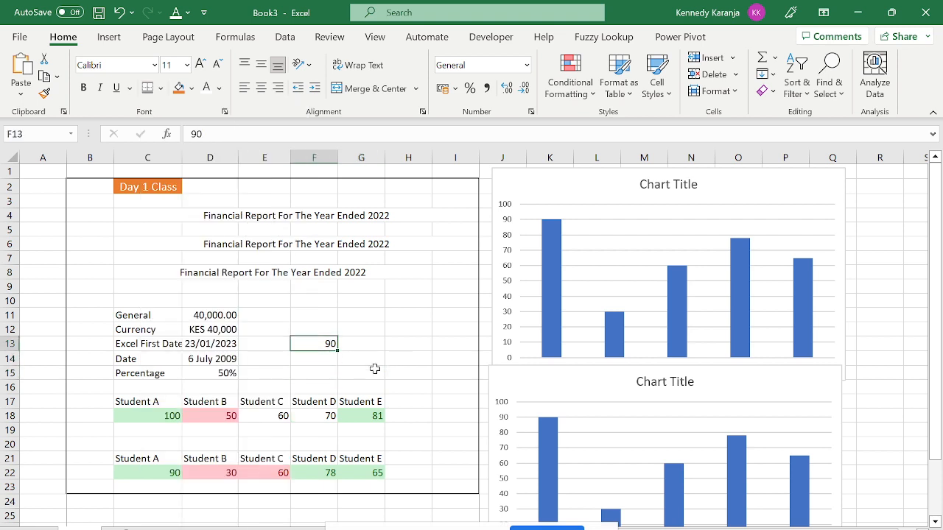
click(160, 88)
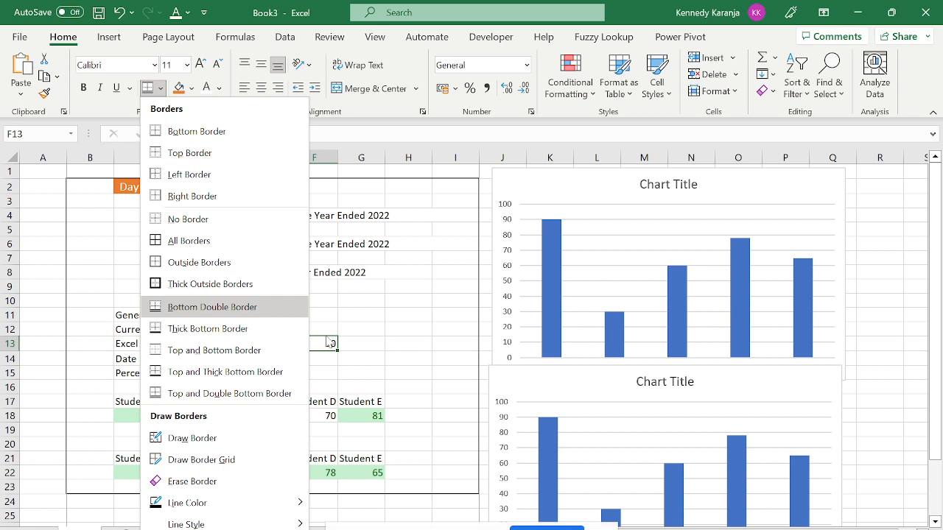
key(Escape)
Select F12:F14 and clear the test value 90.
click(224, 248)
key(Down)
key(Down)
key(Down)
key(Down)
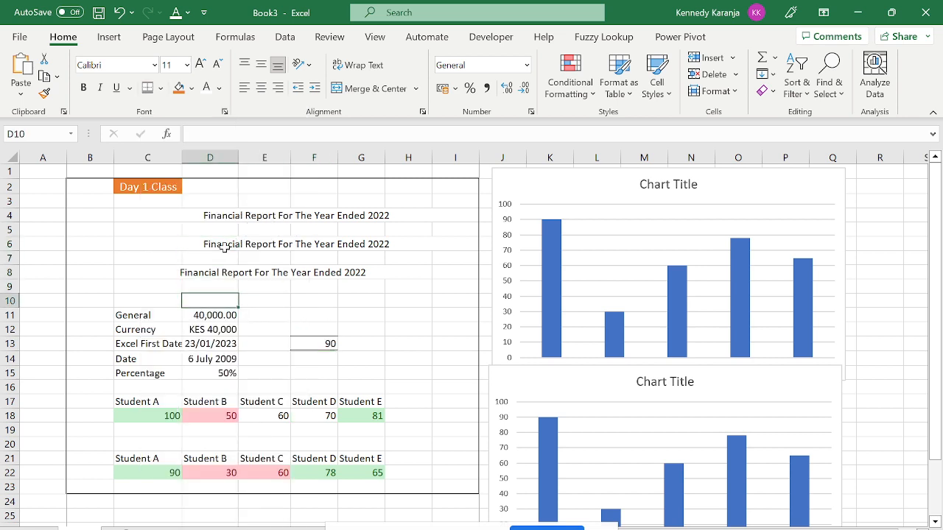
key(Right)
key(Down)
key(Down)
key(Right)
key(Down)
key(Up)
key(shift+Down)
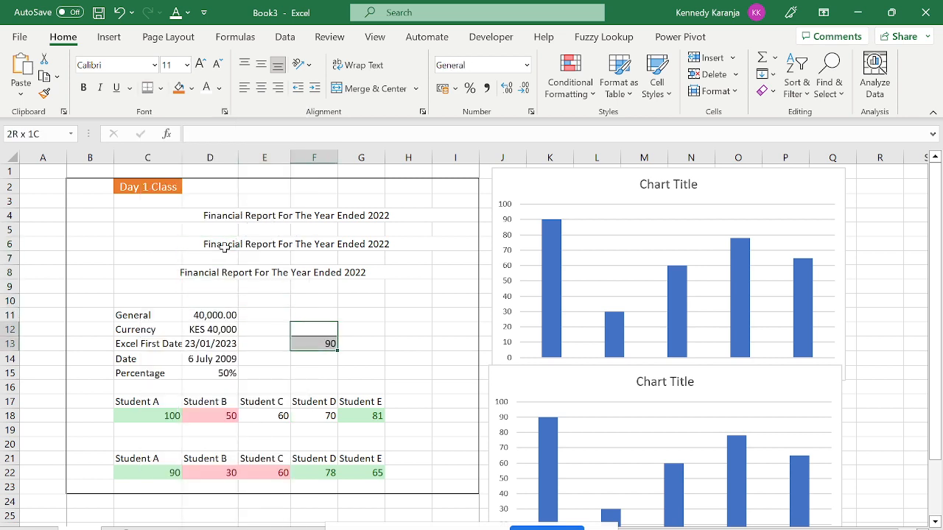
key(shift+Down)
key(Delete)
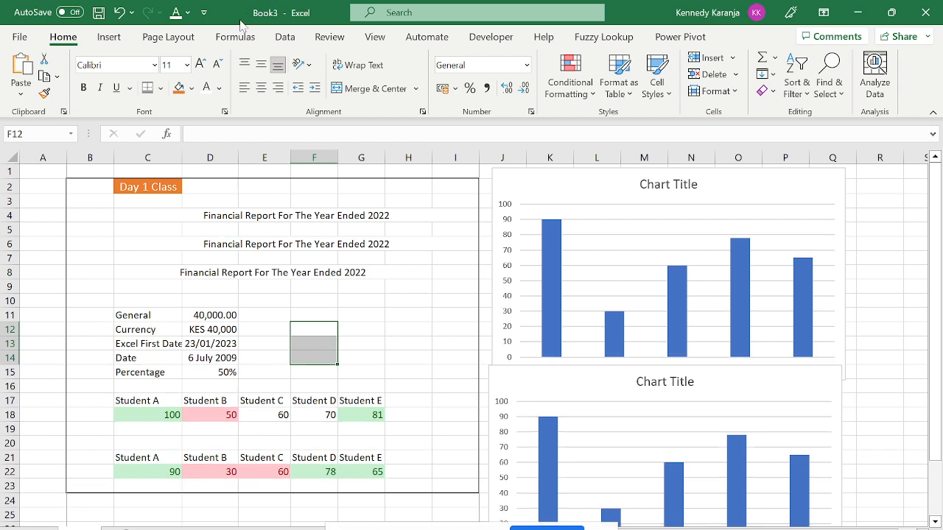
Start an =sum formula in F12, then erase it and select D3, leaving F12 empty.
click(234, 39)
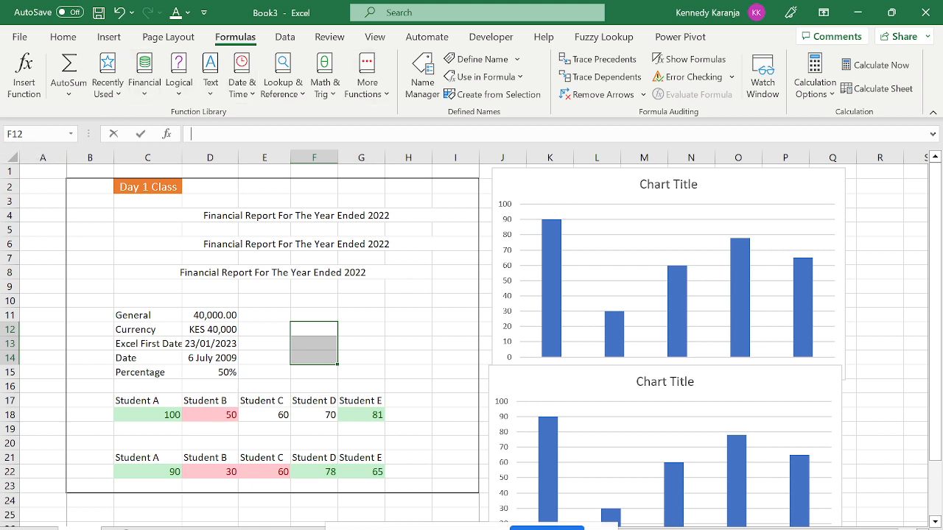
click(190, 133)
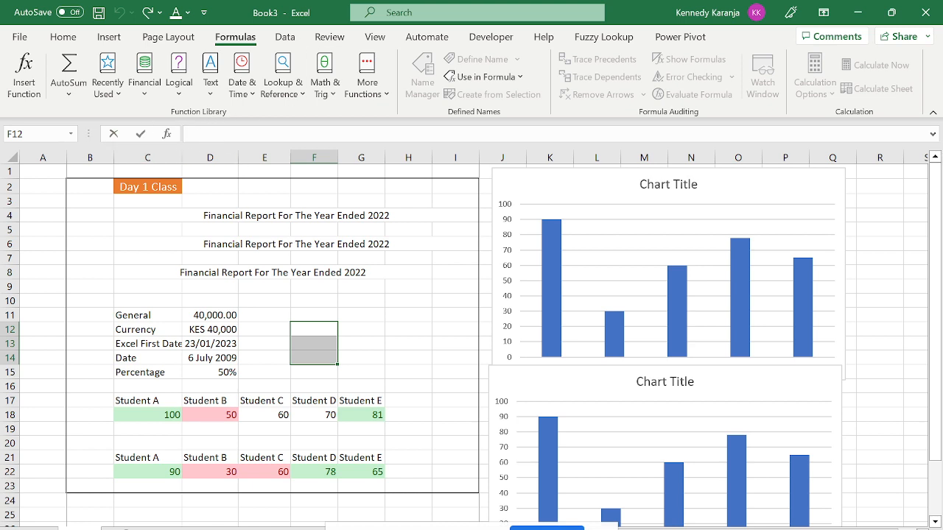
text(=s)
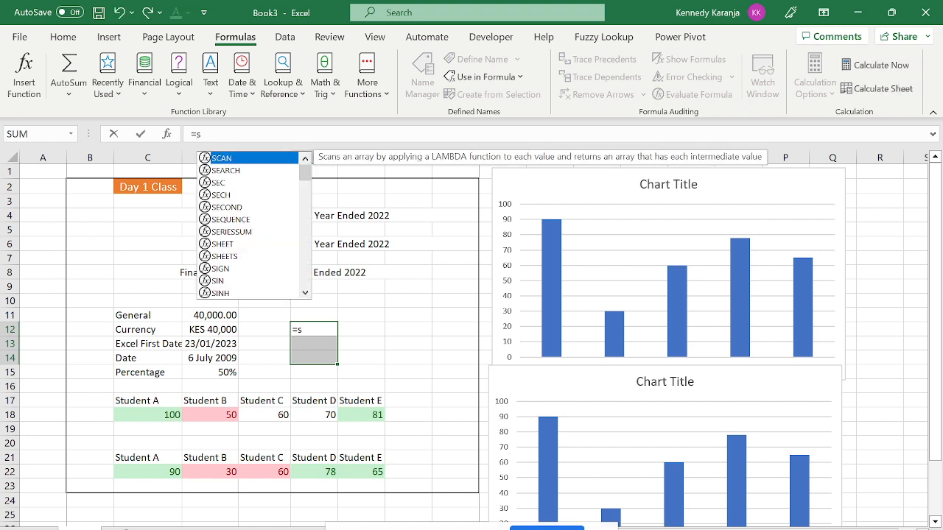
text(um)
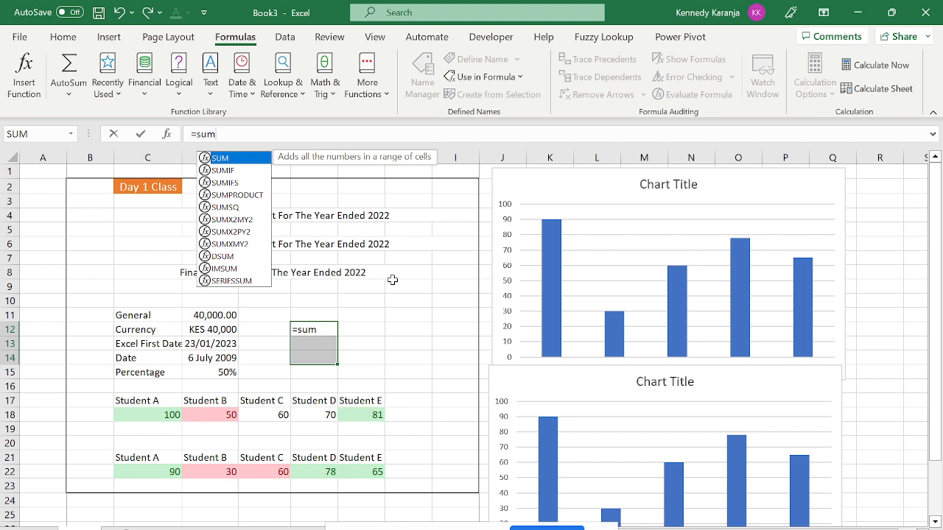
key(BackSpace)
key(BackSpace)
key(BackSpace)
key(BackSpace)
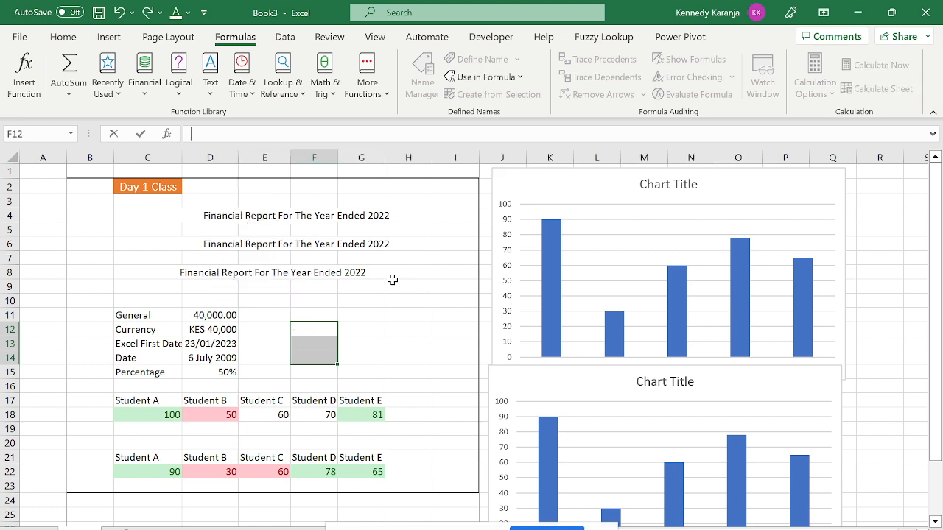
click(194, 205)
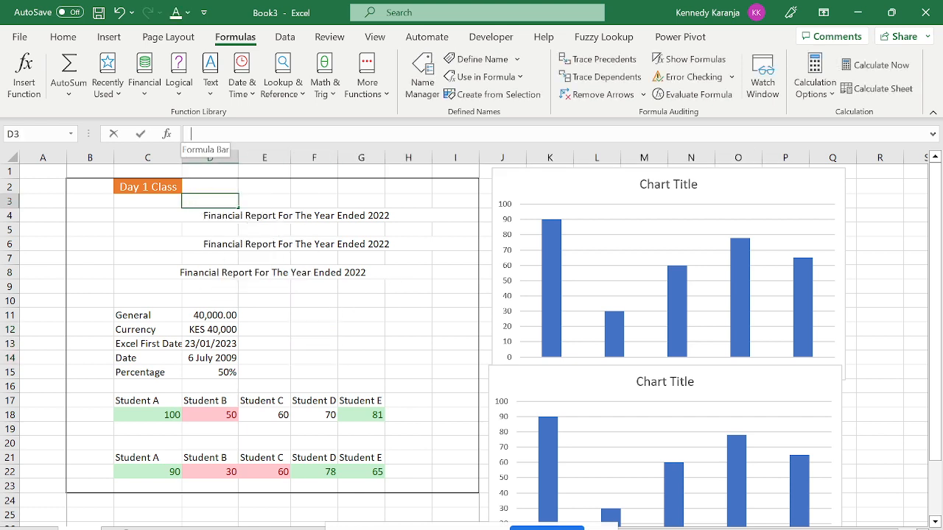
click(191, 133)
click(109, 85)
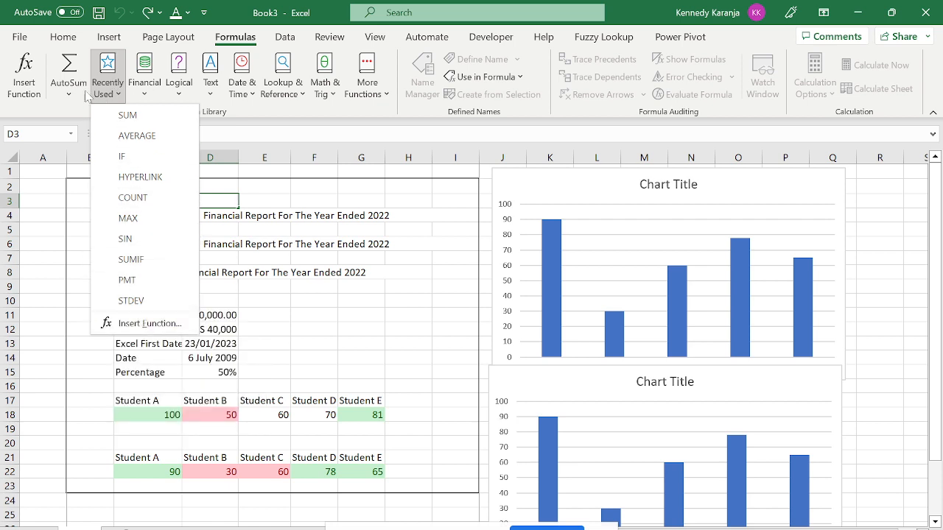
click(23, 93)
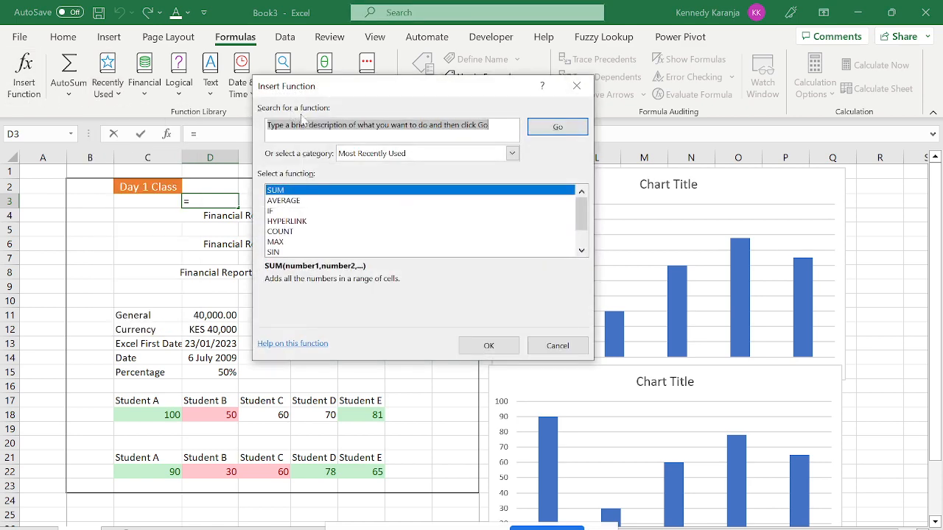
click(576, 85)
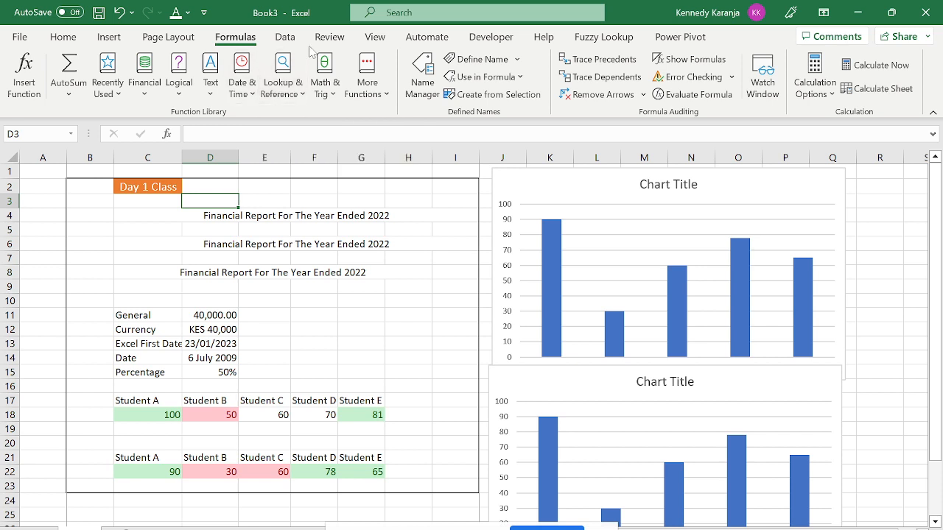
click(367, 81)
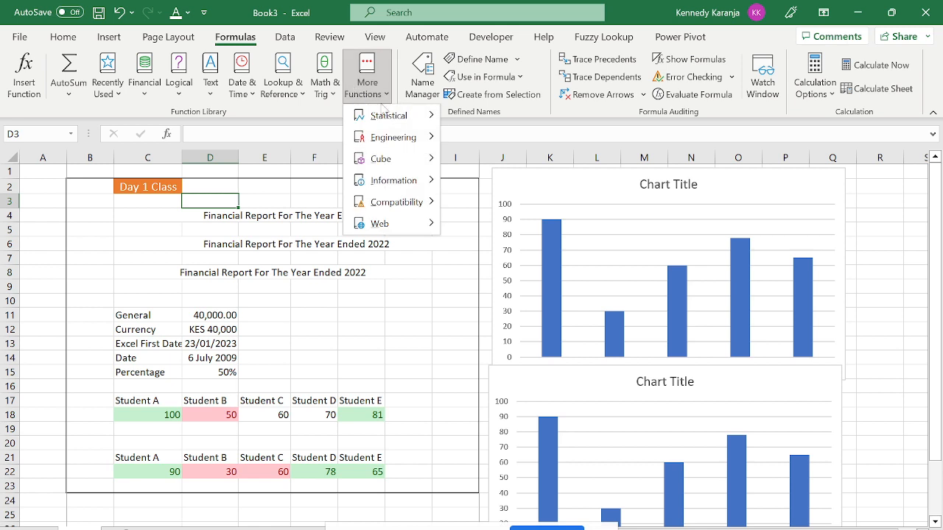
mouse_move(403, 118)
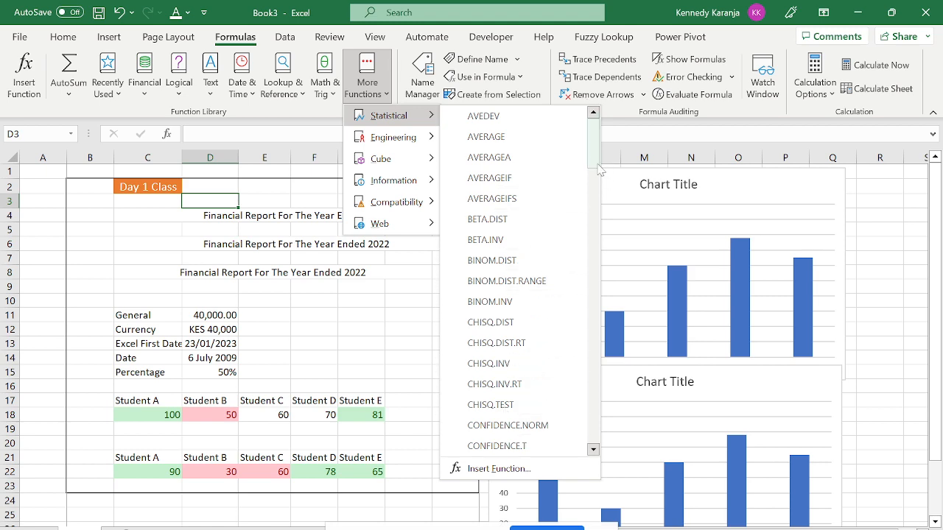
drag(598, 168, 597, 125)
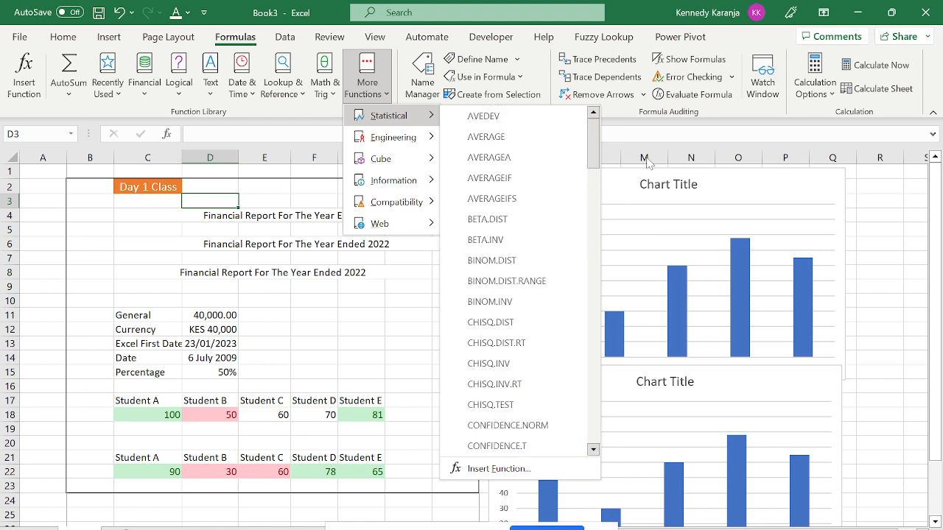
click(869, 216)
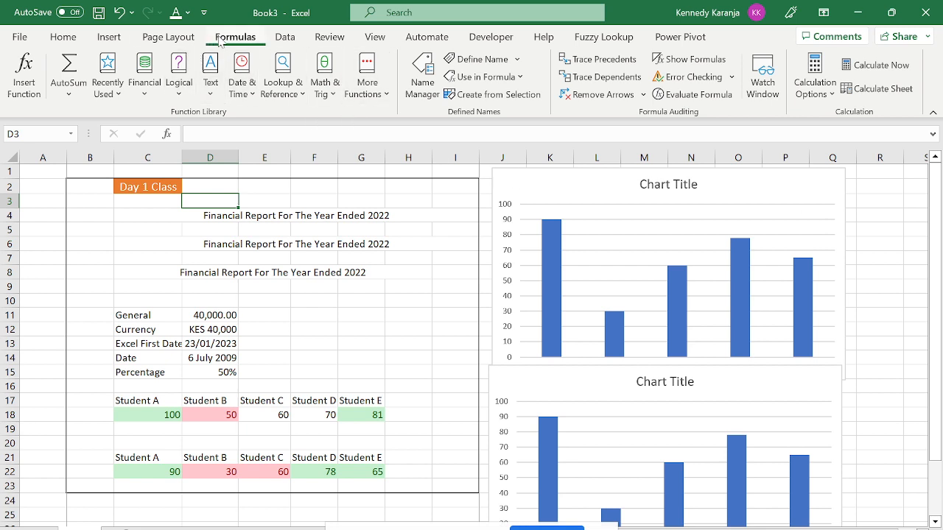
click(156, 98)
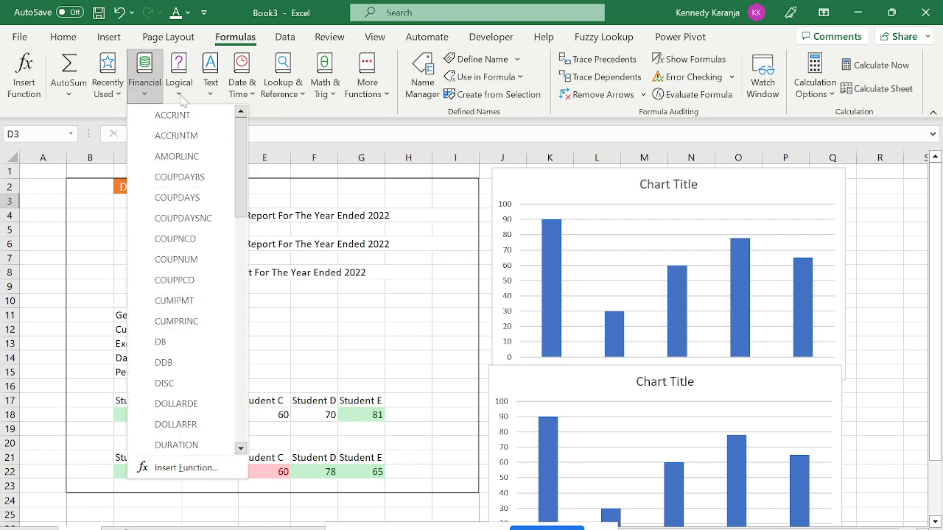
click(180, 98)
click(210, 93)
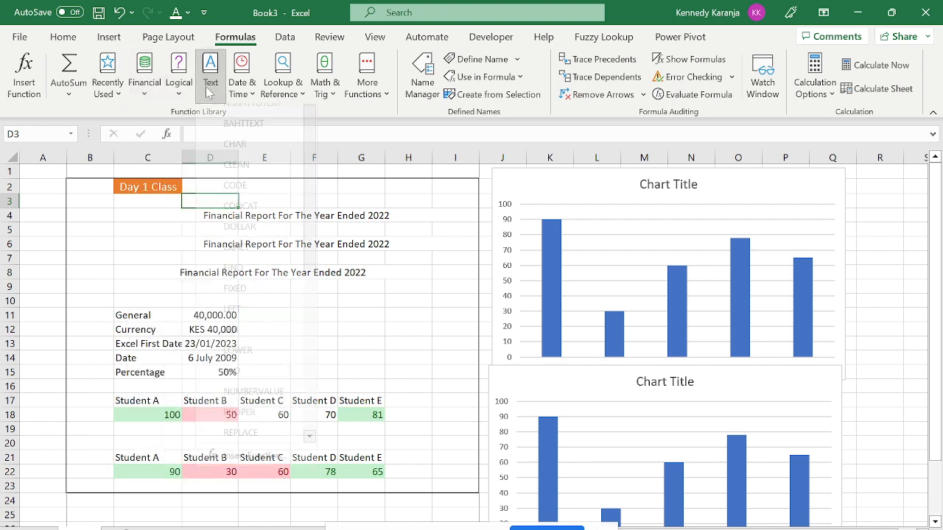
click(257, 98)
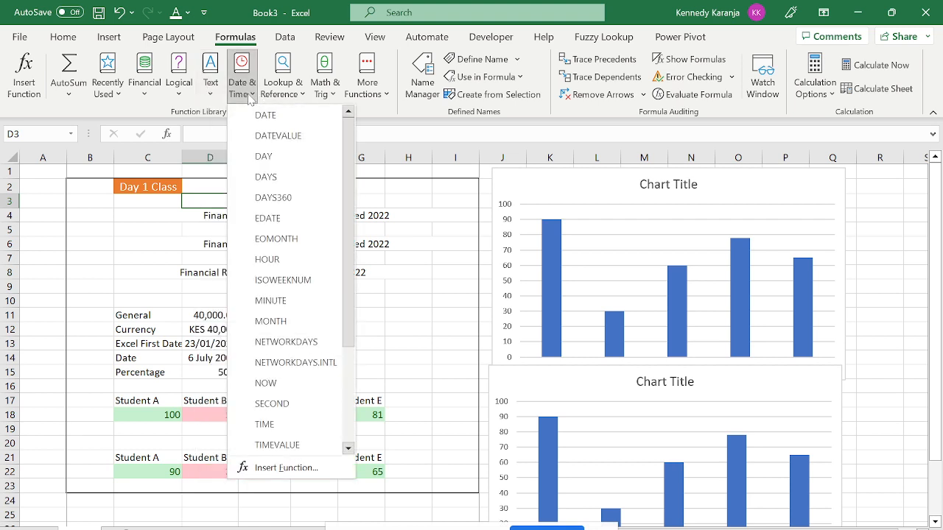
click(291, 102)
click(291, 101)
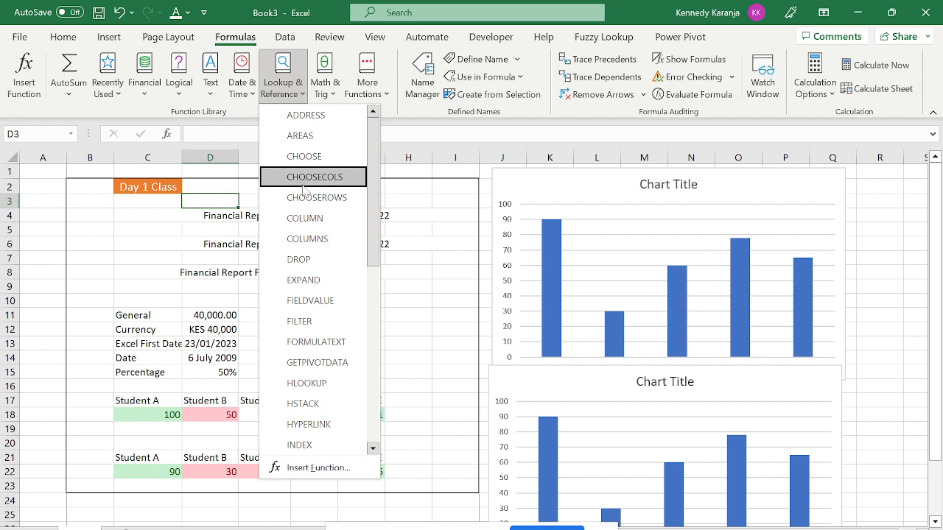
click(326, 99)
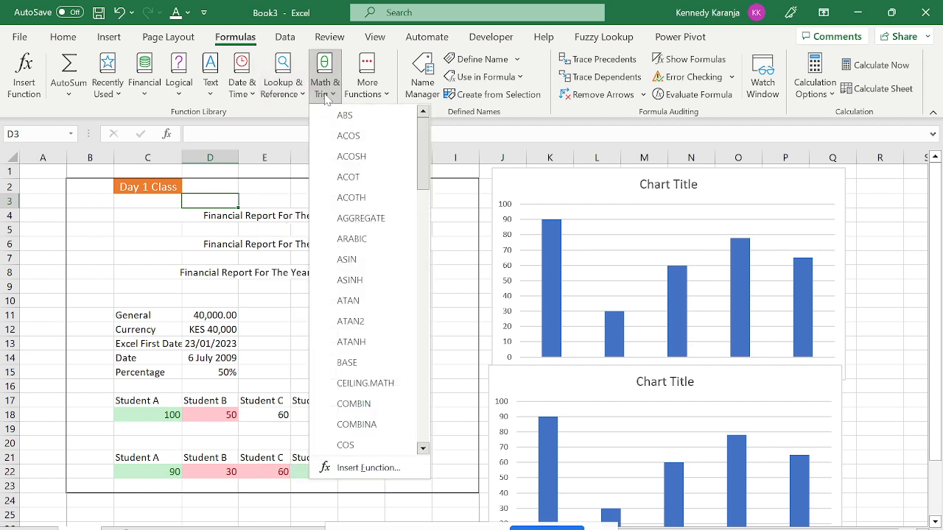
click(114, 92)
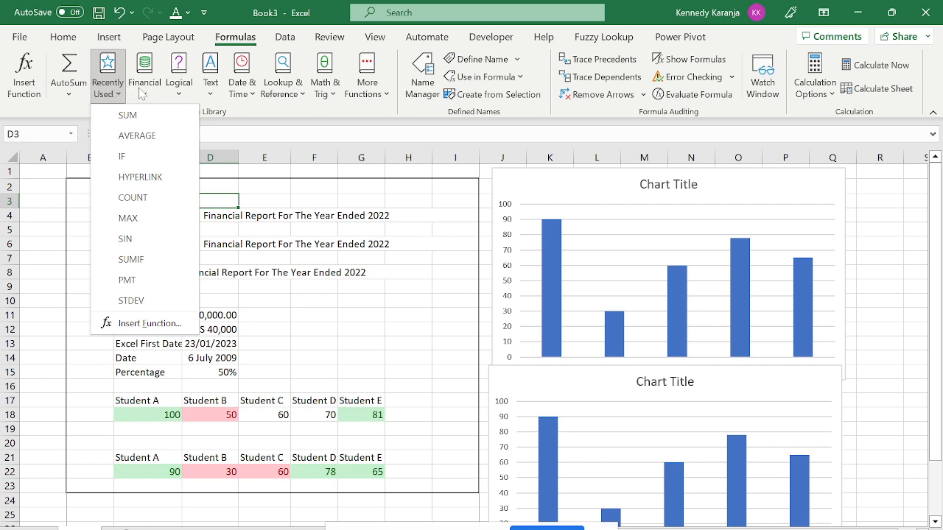
click(144, 92)
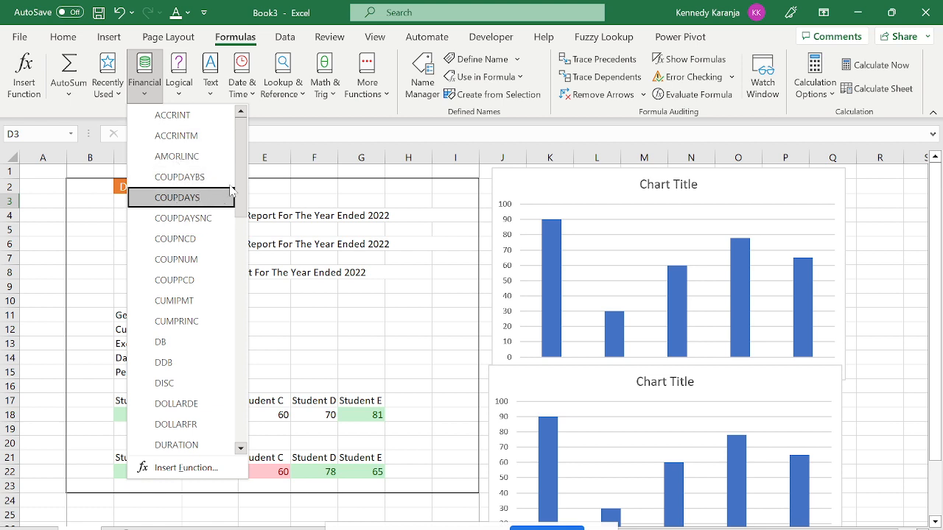
drag(247, 179, 248, 284)
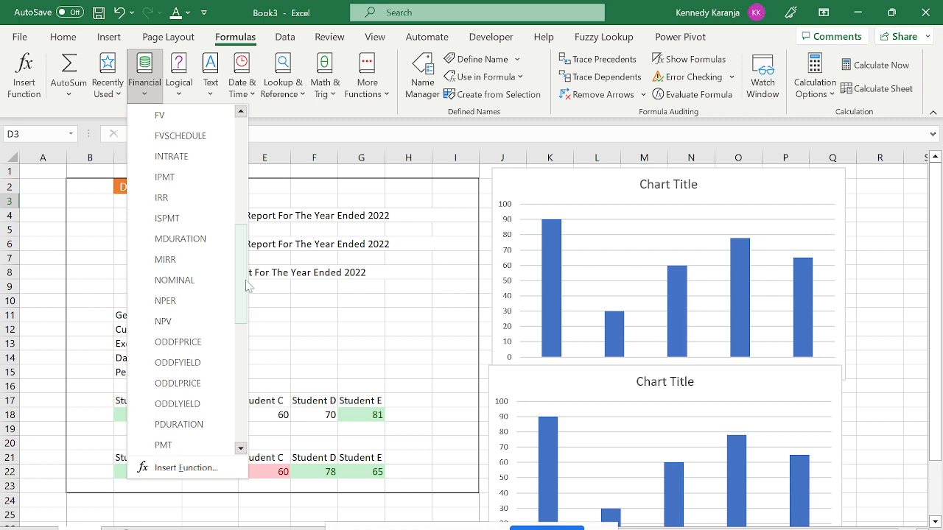
click(176, 86)
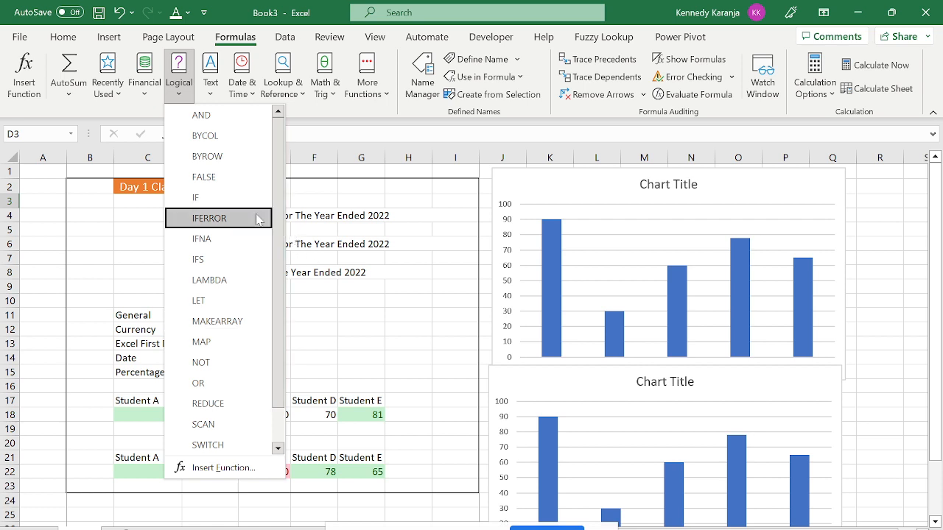
click(210, 85)
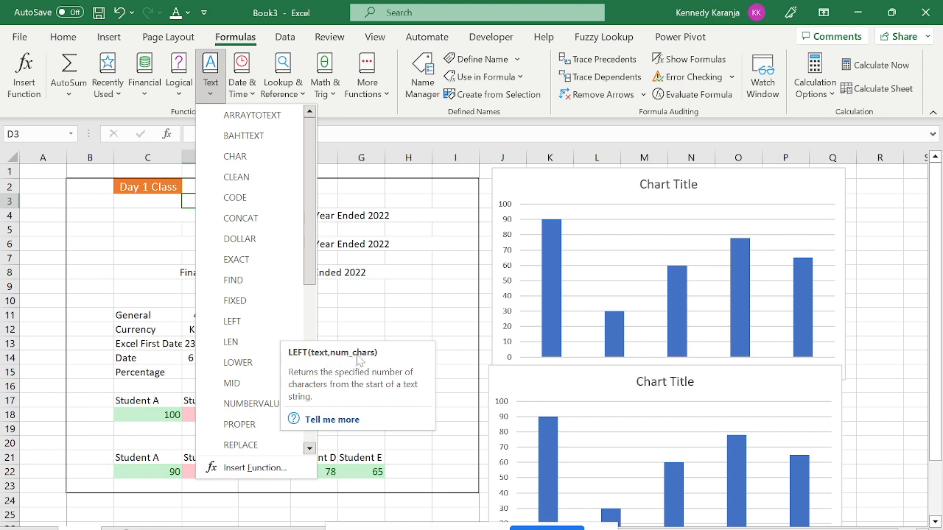
click(453, 157)
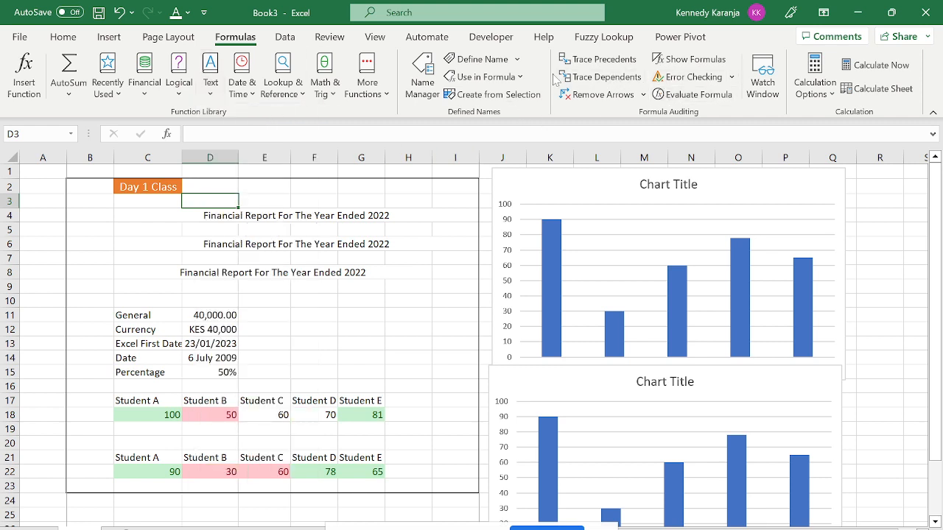
click(585, 63)
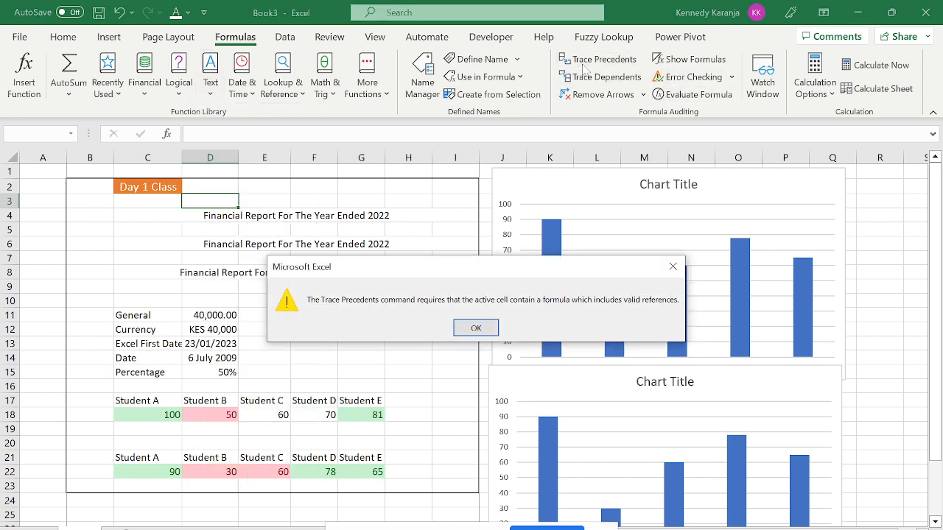
key(Return)
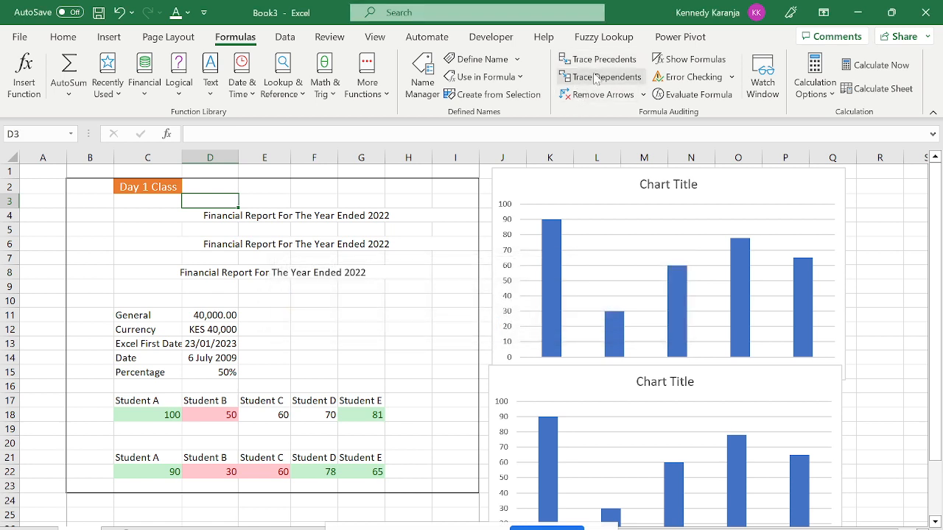
click(594, 79)
key(Return)
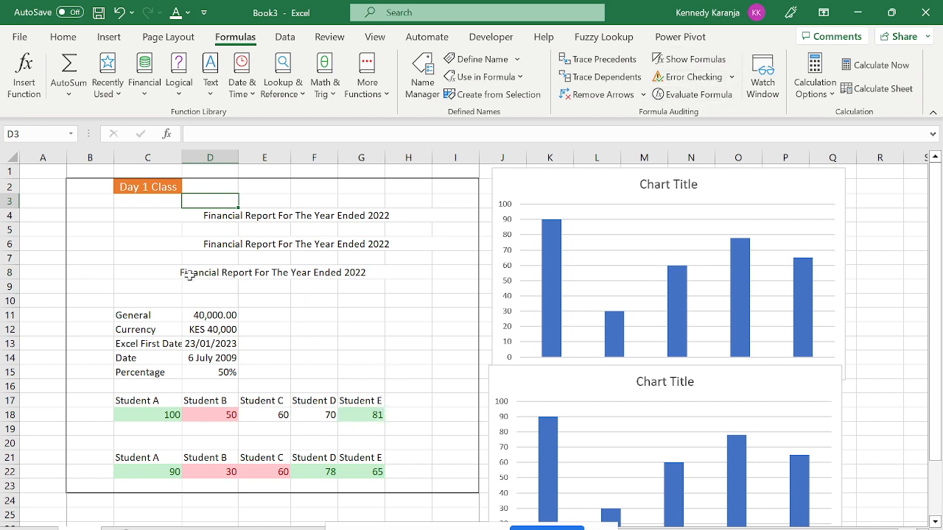
Enter =D11+8 in H9 and trace its precedent arrow from D11.
click(421, 282)
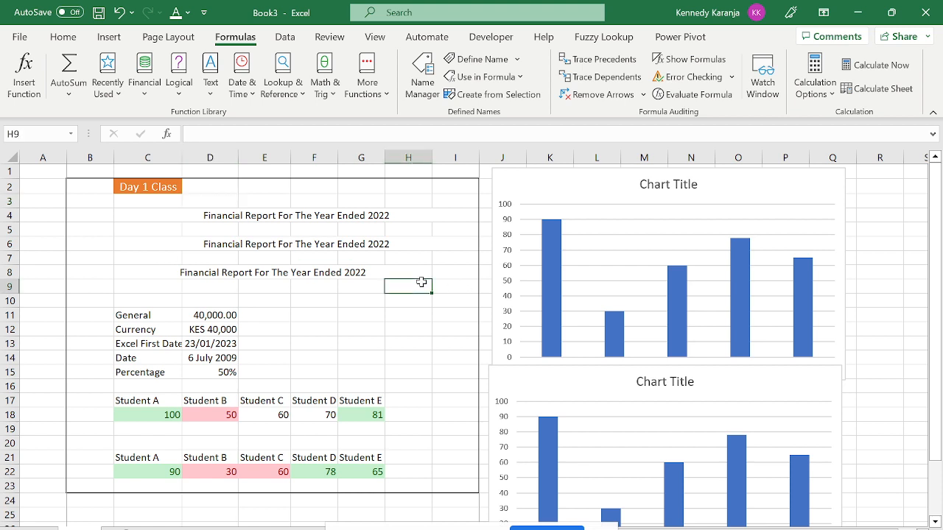
text(=)
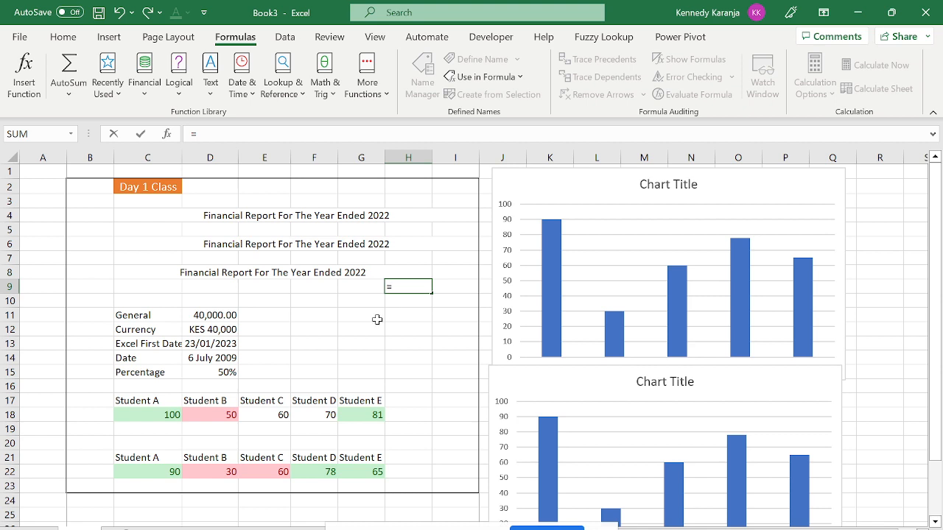
click(204, 316)
text(+8)
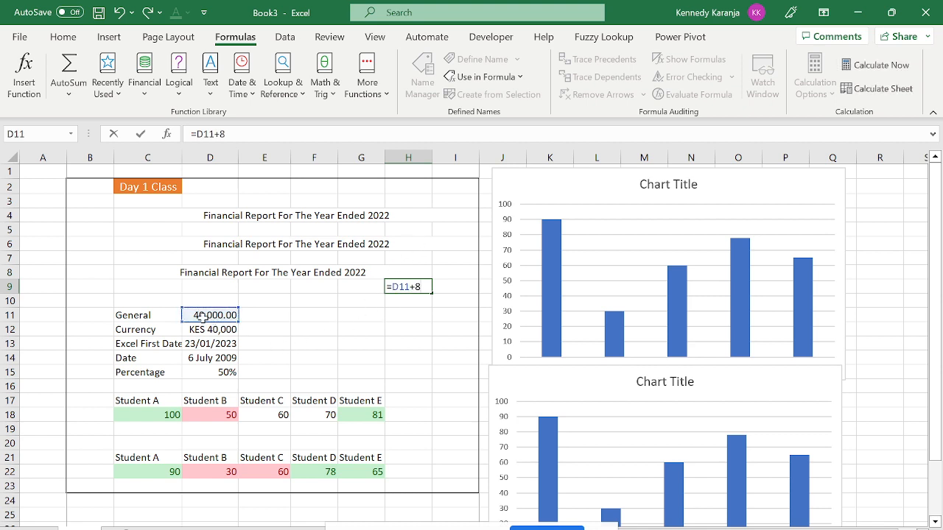
key(Return)
click(406, 282)
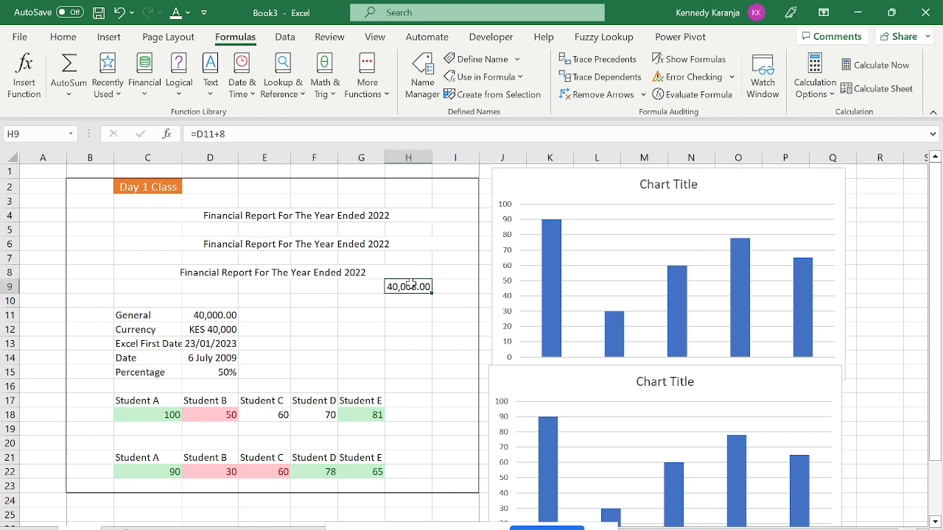
click(604, 59)
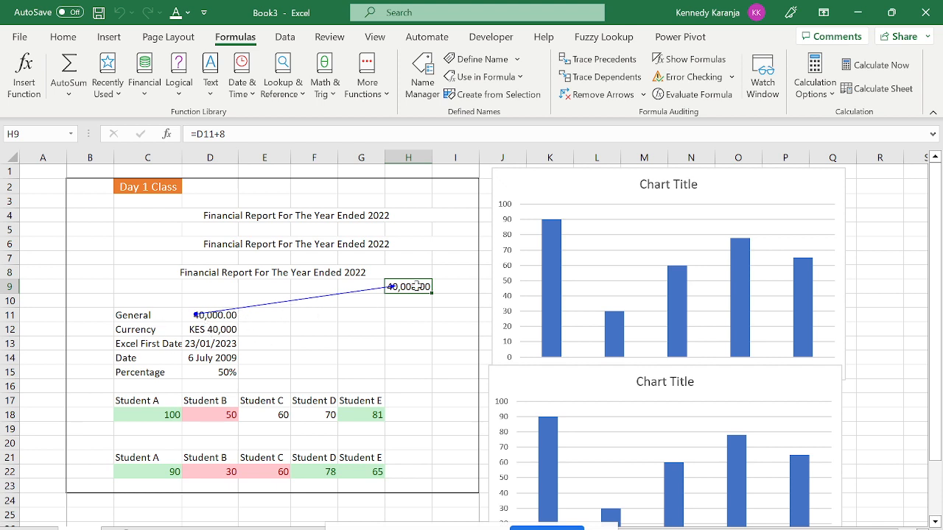
Enter =H9+9 in H13 and check for dependents, dismissing the none-found message.
click(425, 343)
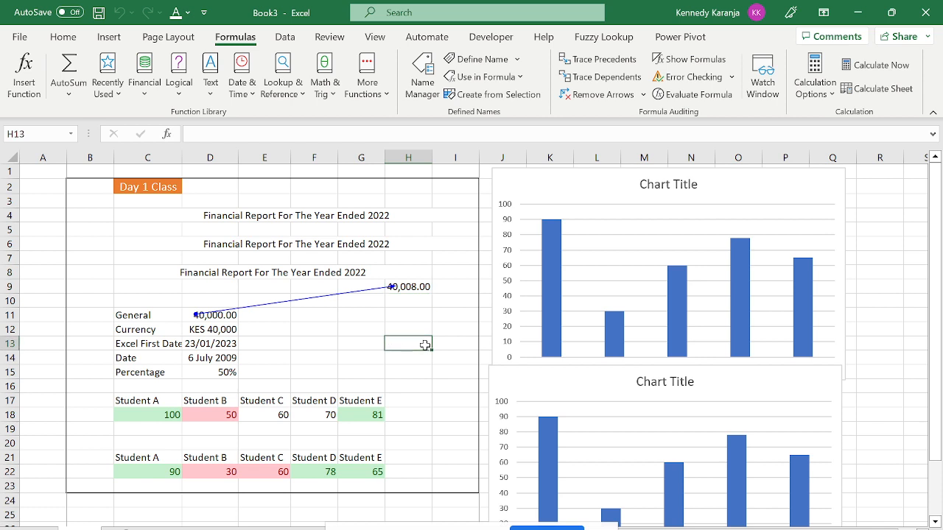
text(=)
key(Up)
key(Up)
key(Up)
key(Up)
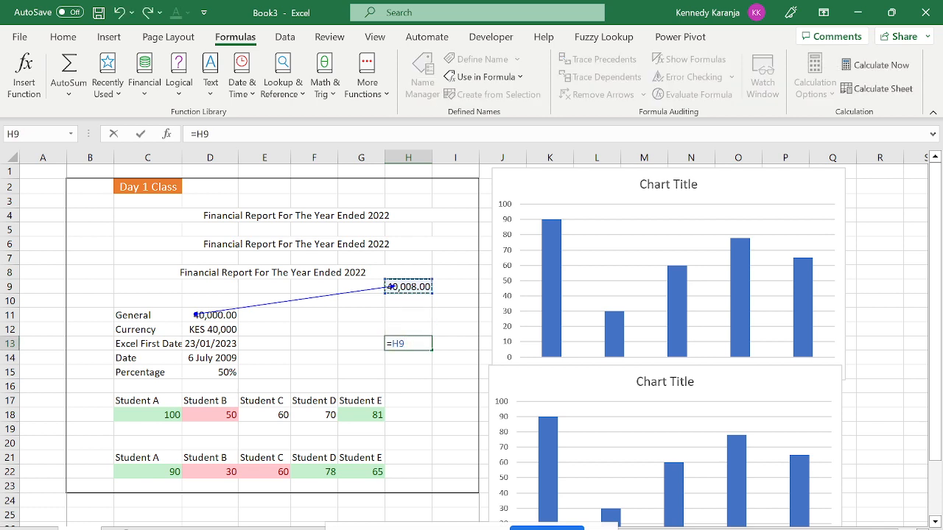
text(+9)
key(Return)
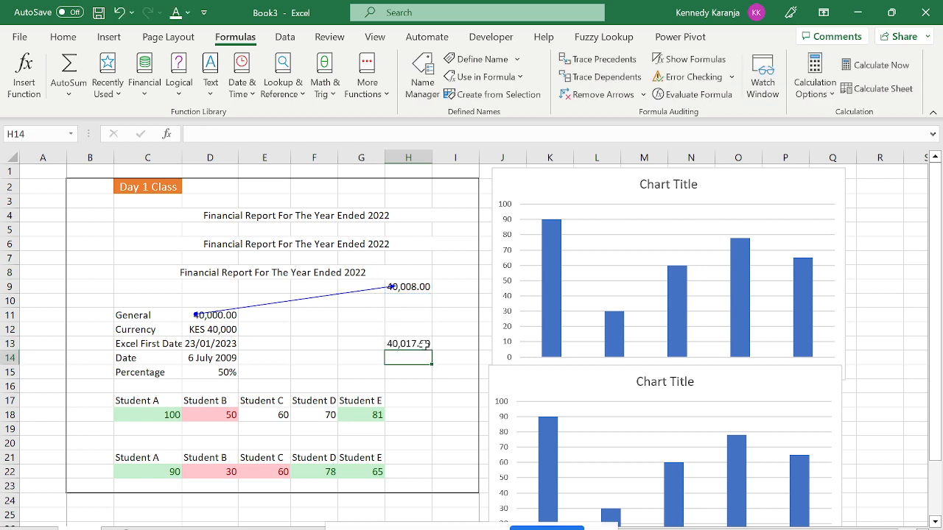
click(426, 344)
click(606, 77)
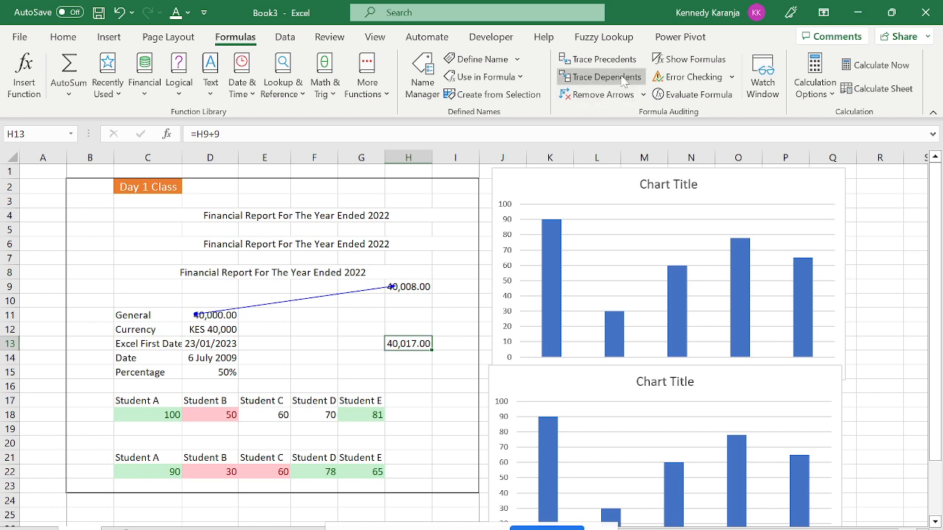
key(Return)
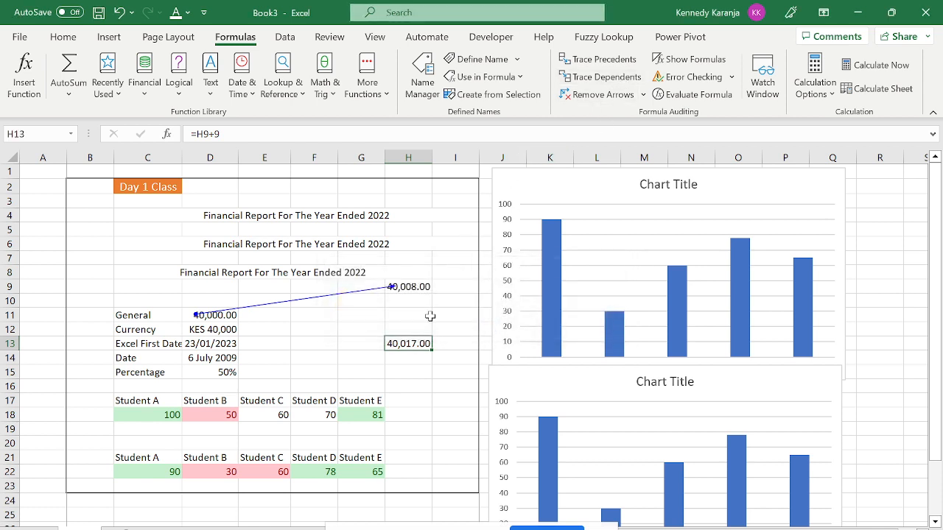
Trace H13's precedents, remove all arrows, and select H8:H14.
click(596, 60)
click(604, 95)
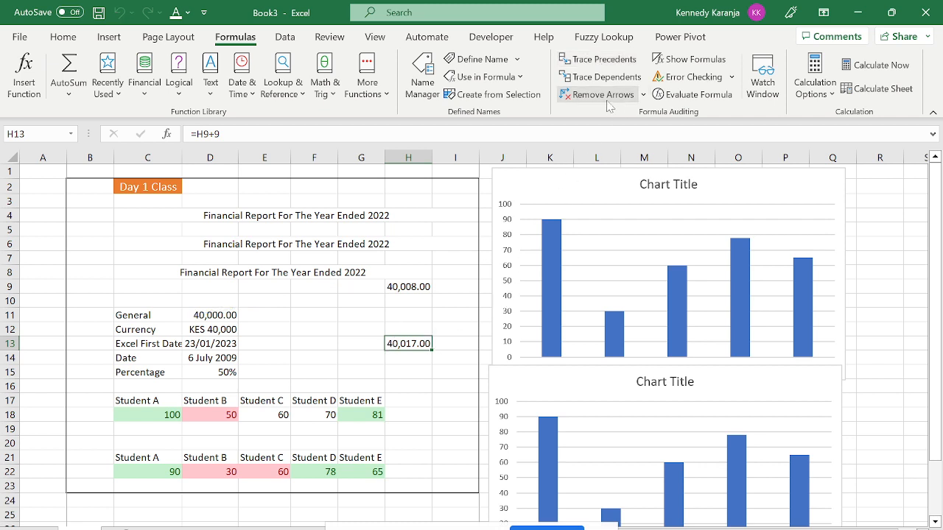
drag(408, 273, 424, 354)
Clear H8:H14, leave Calculation Options on Automatic, and show the Data tools.
key(Delete)
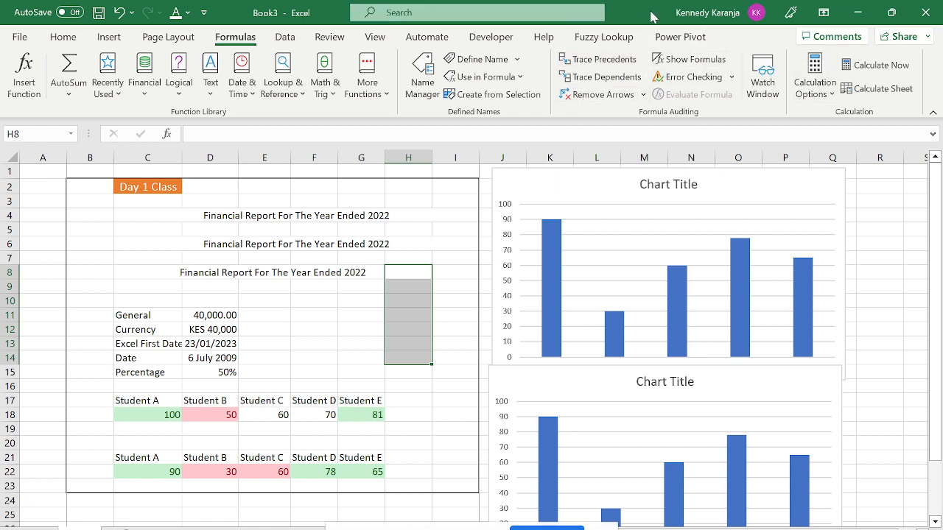
click(816, 87)
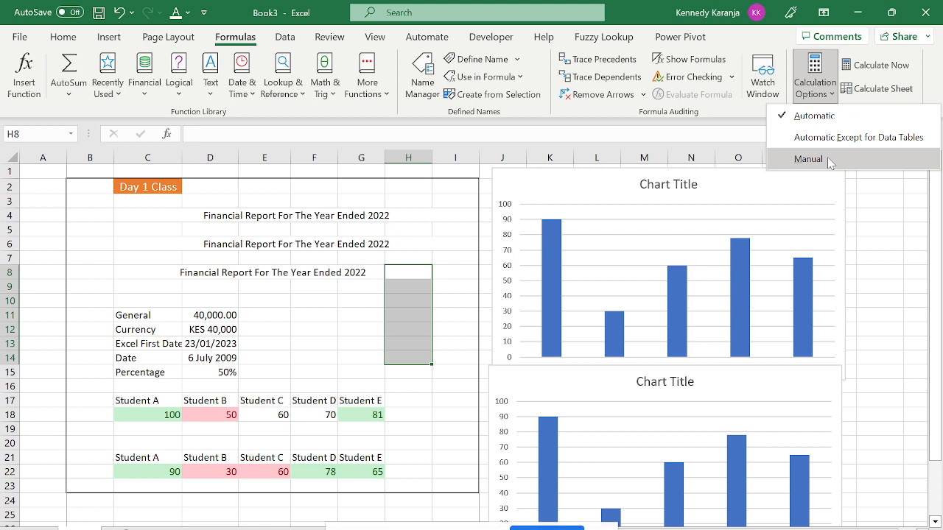
click(894, 202)
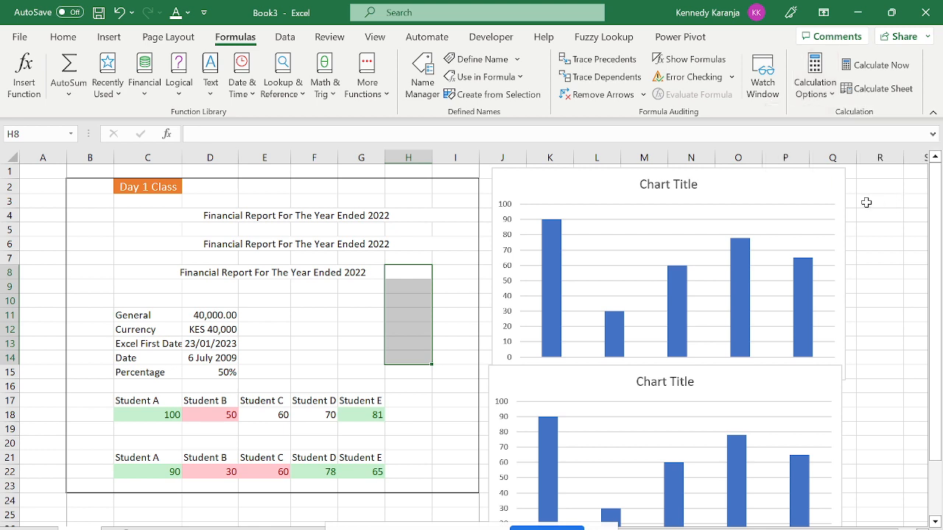
click(280, 45)
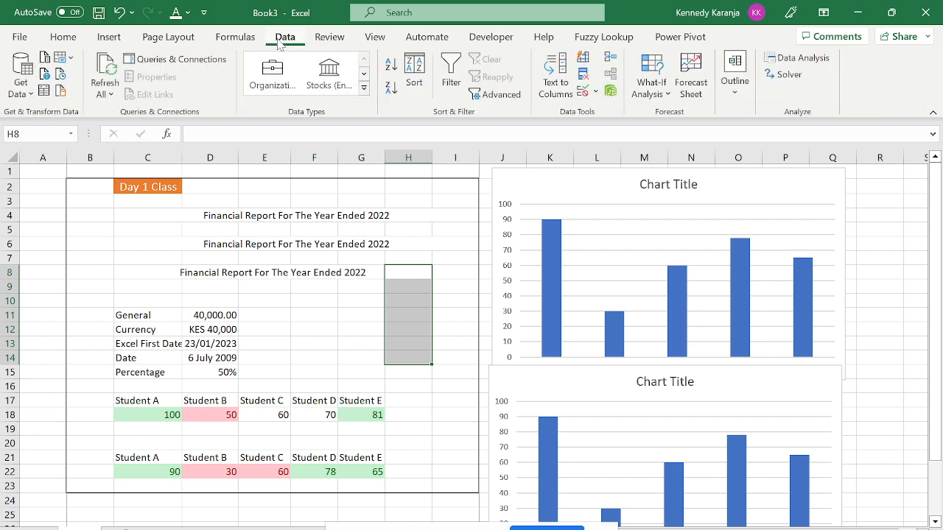
key(ctrl+Up)
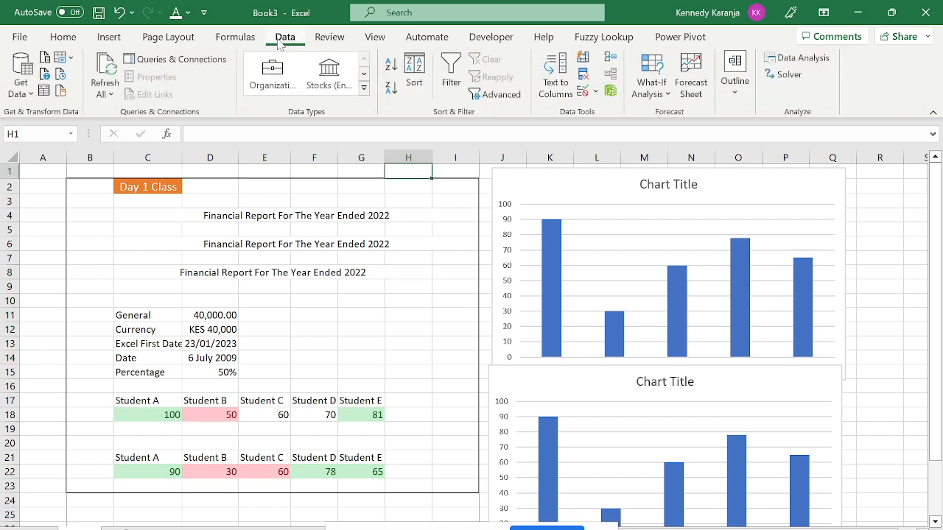
key(Left)
key(Left)
key(Down)
key(Down)
key(Down)
key(Down)
key(Down)
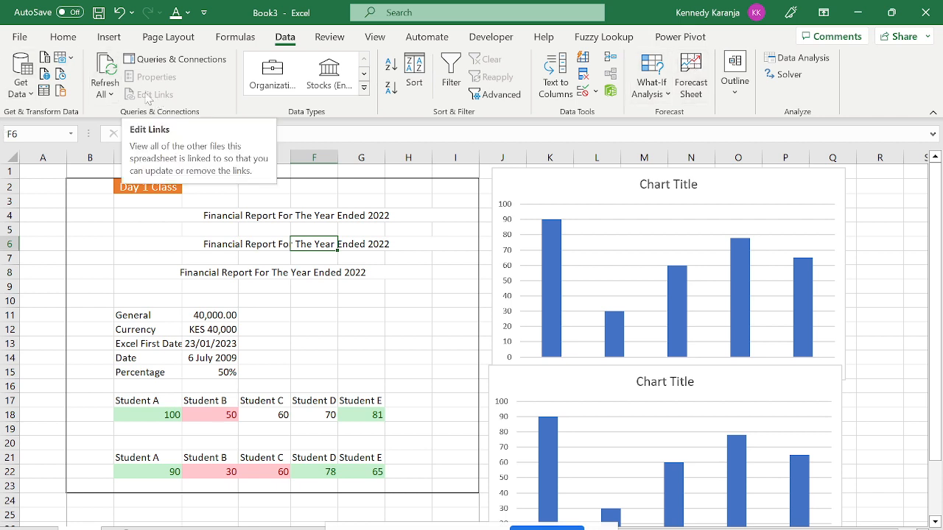
click(29, 93)
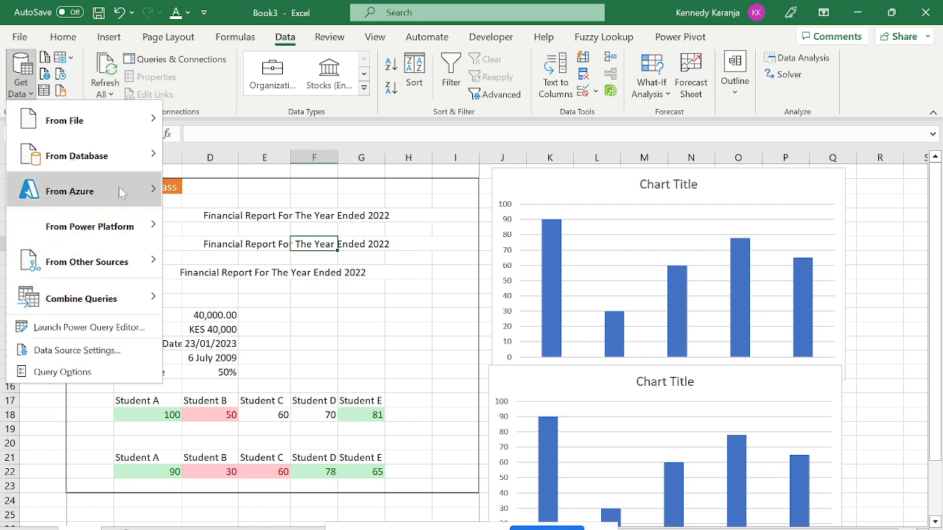
mouse_move(63, 118)
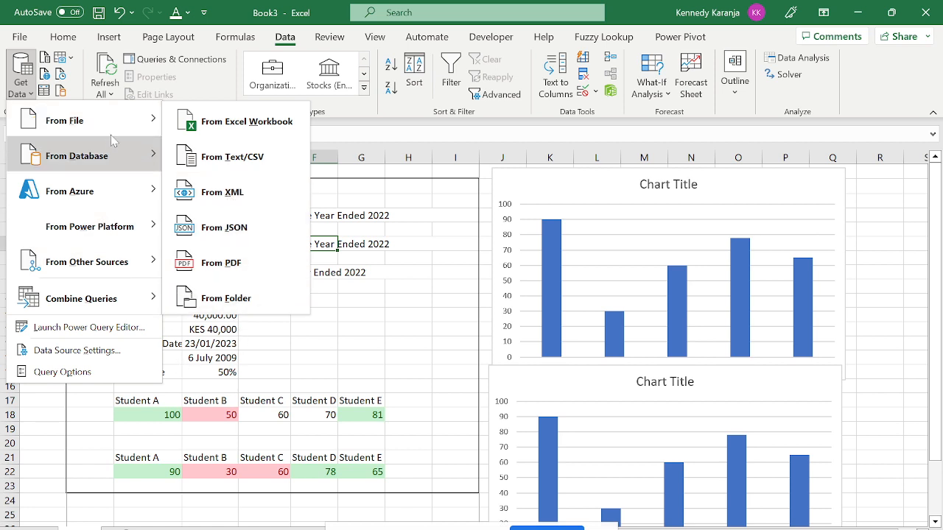
mouse_move(149, 160)
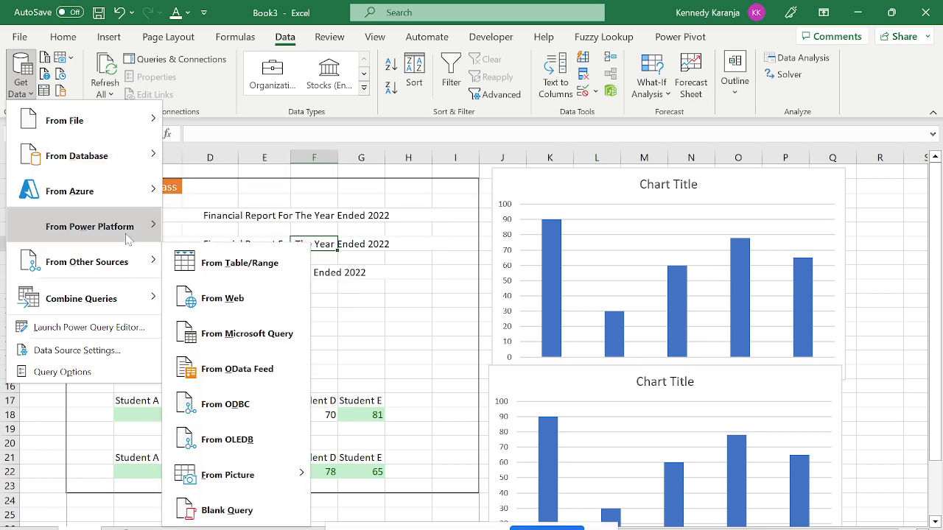
mouse_move(128, 239)
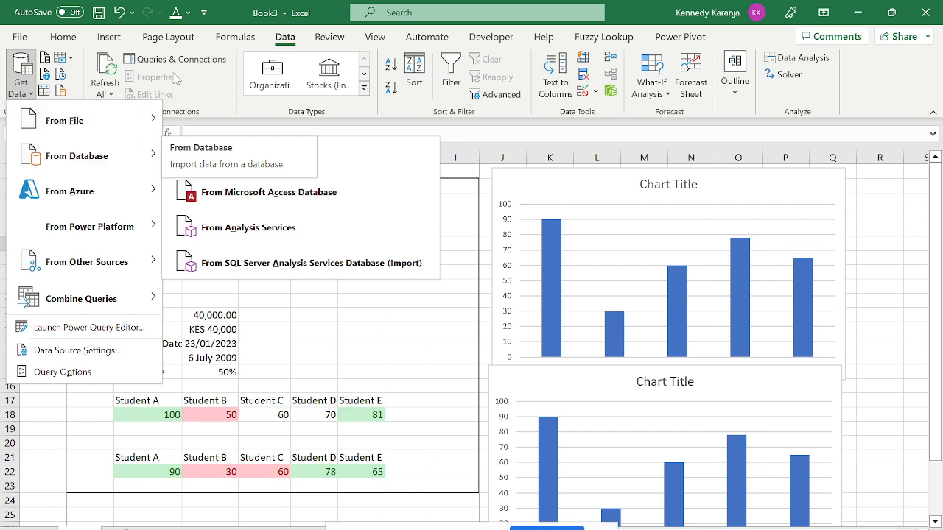
click(338, 142)
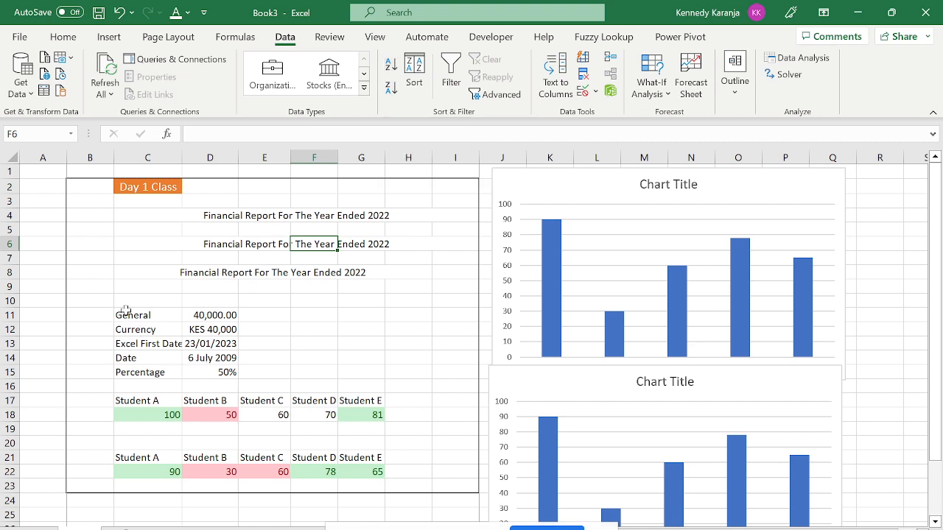
drag(125, 313, 219, 359)
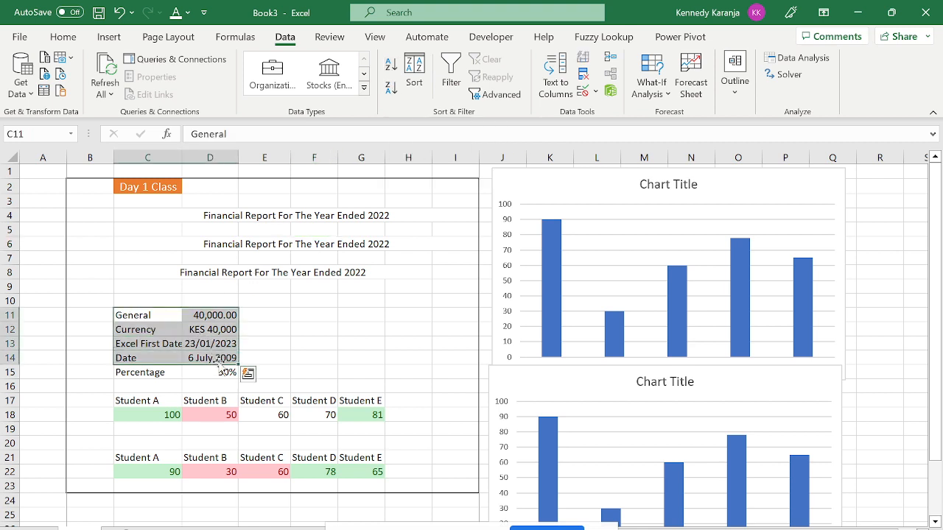
drag(134, 316, 207, 375)
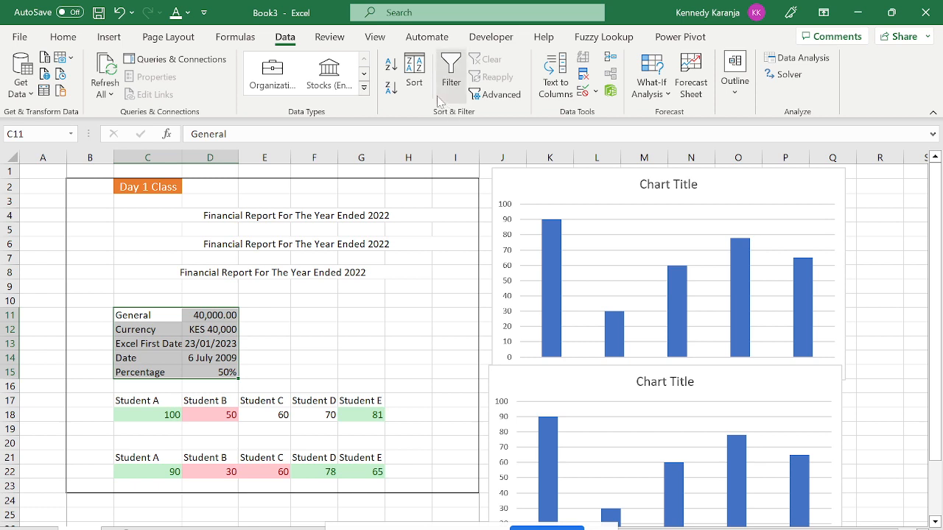
click(413, 73)
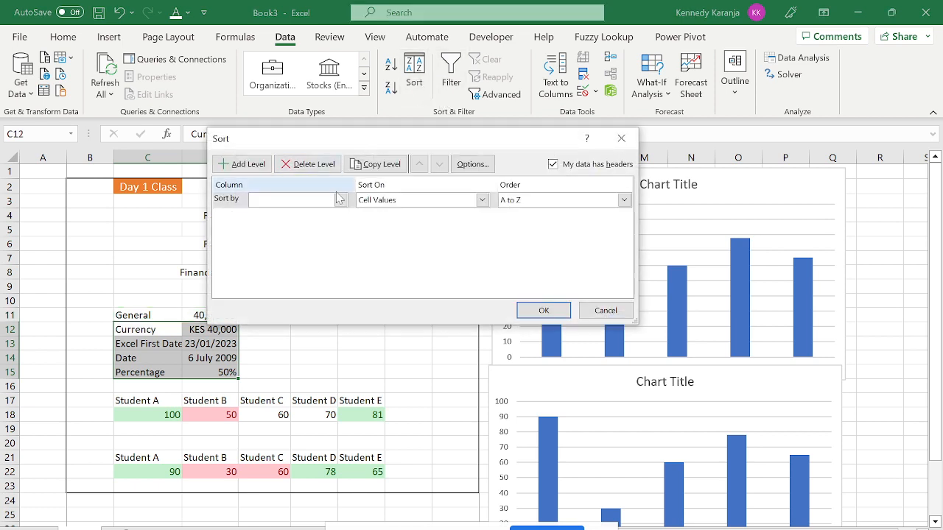
click(557, 166)
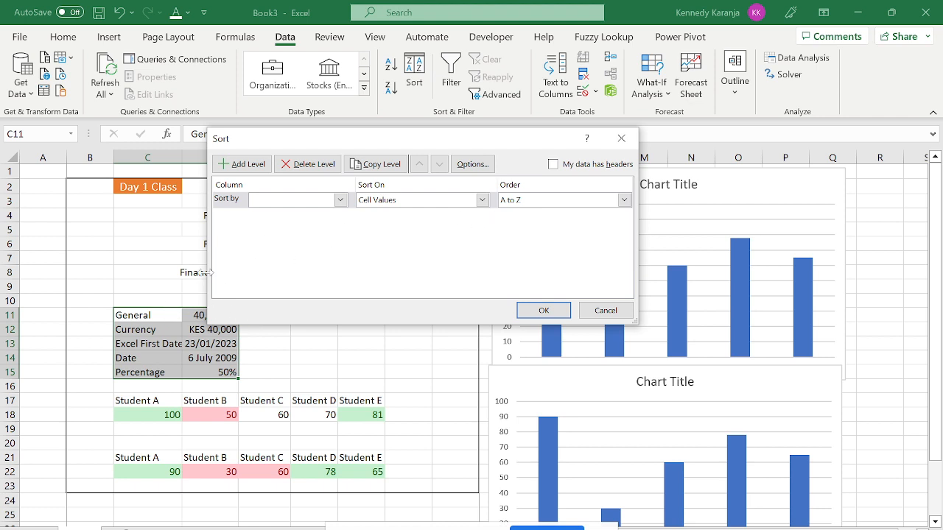
click(339, 200)
click(301, 213)
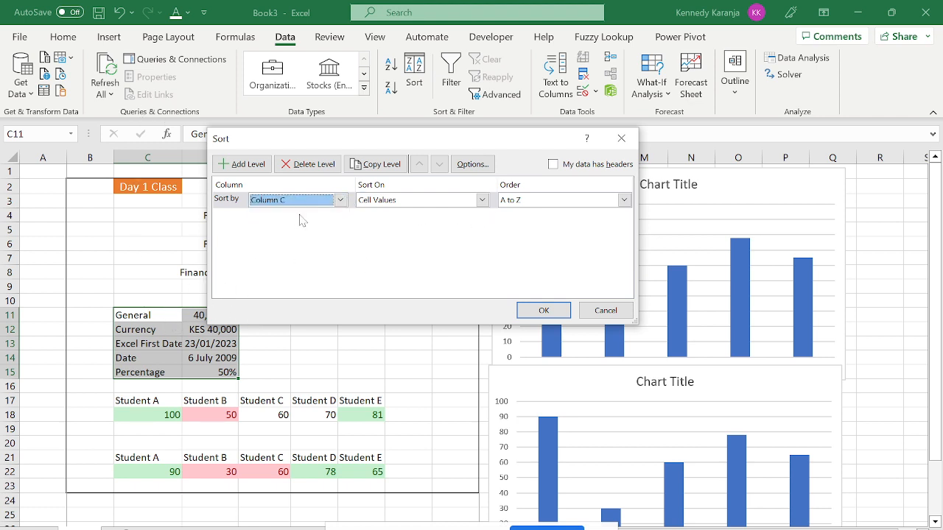
click(542, 310)
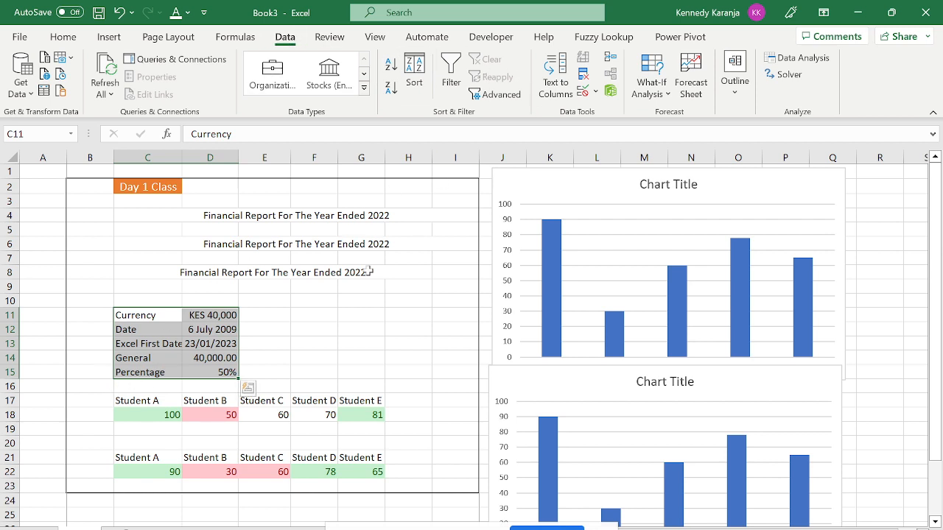
click(120, 13)
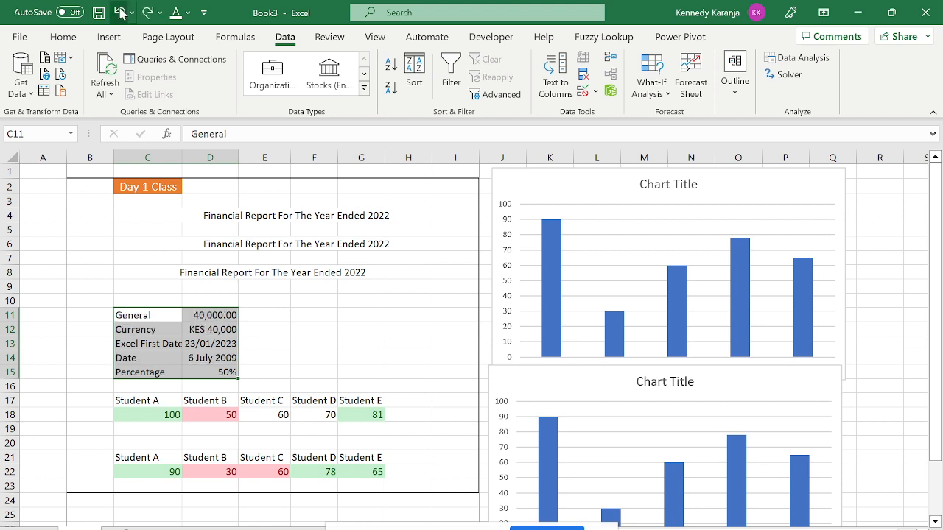
Restore the original row order, reselect C11:D15, and cancel a first Sort attempt.
click(260, 300)
drag(122, 311, 230, 366)
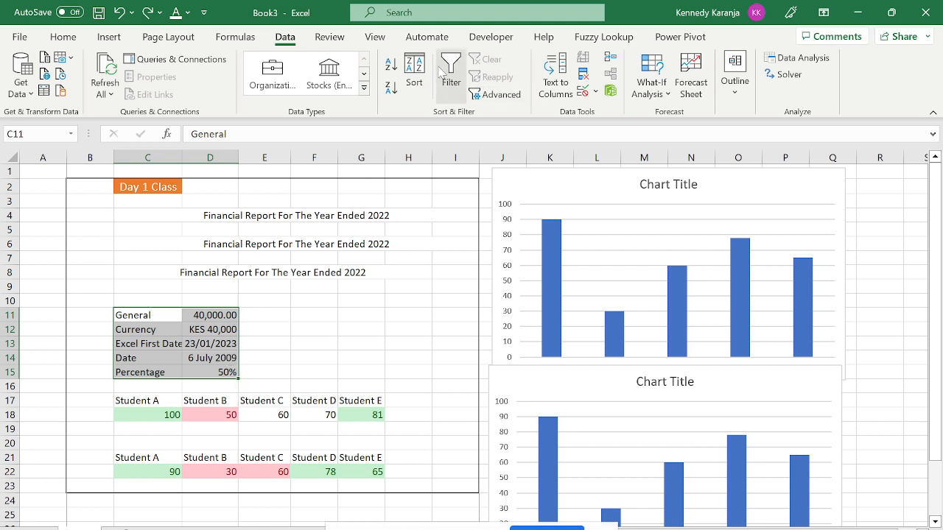
click(414, 74)
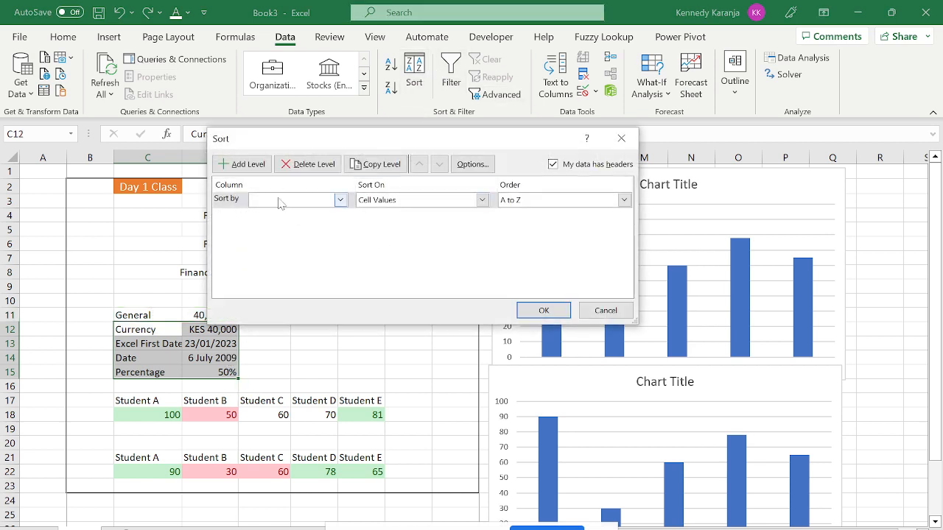
click(340, 199)
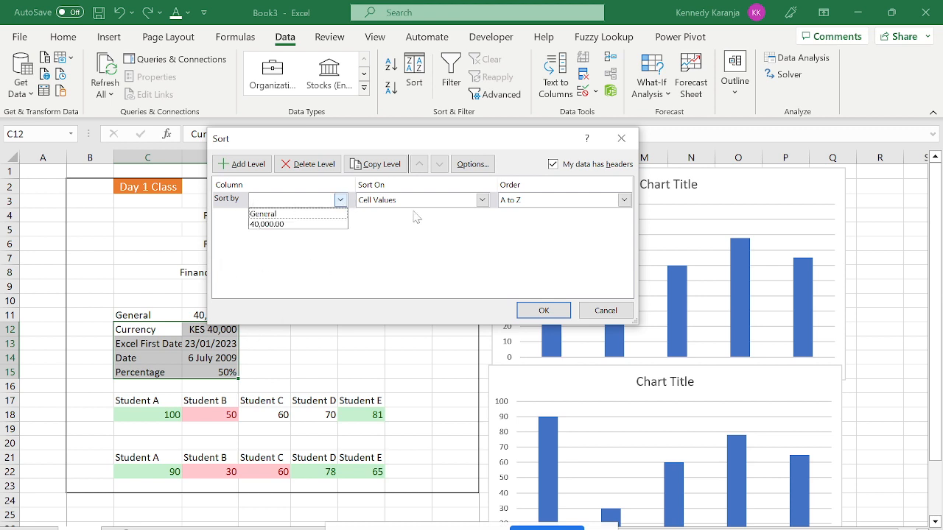
click(560, 163)
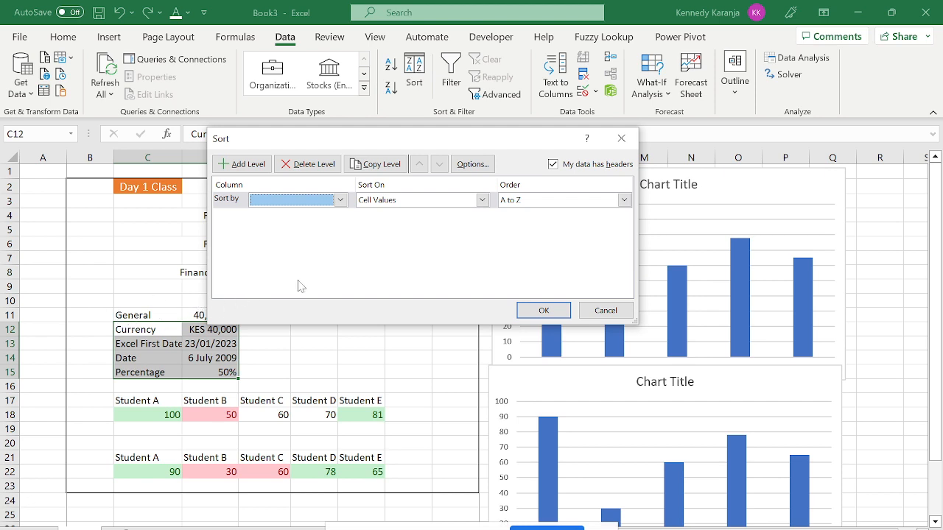
key(Escape)
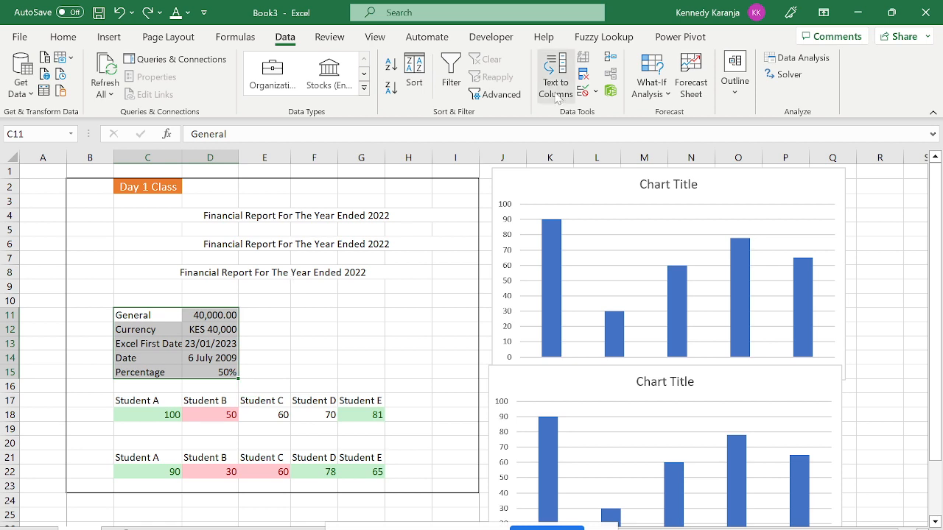
Sort C11:D15 by column C, A to Z, with row 11 included as data.
click(415, 82)
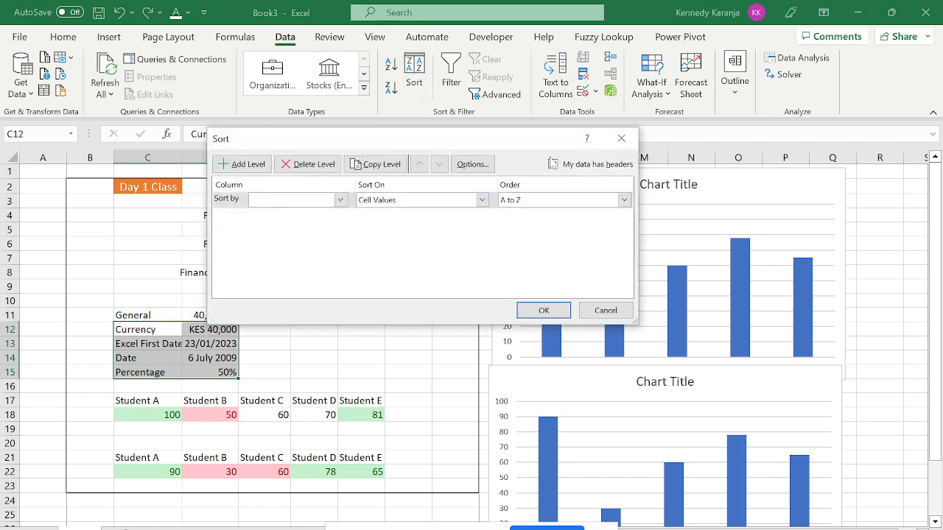
click(553, 165)
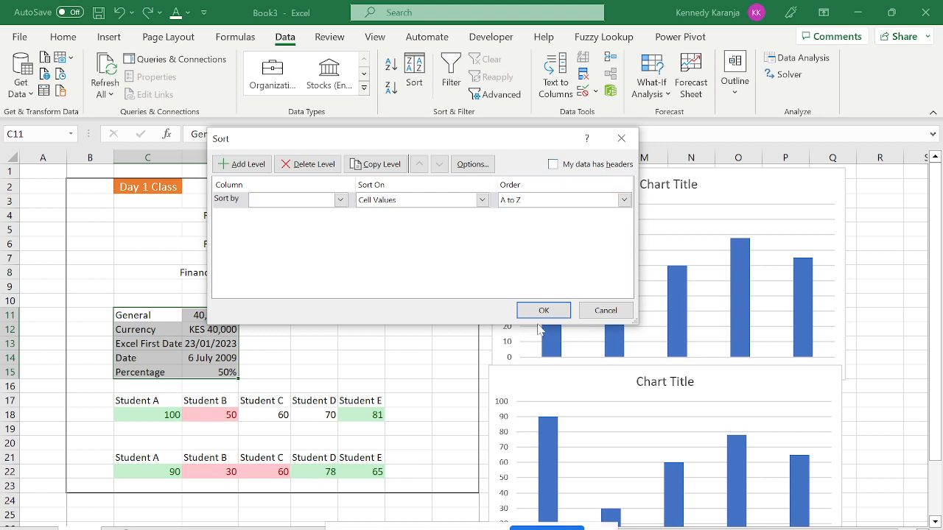
click(340, 200)
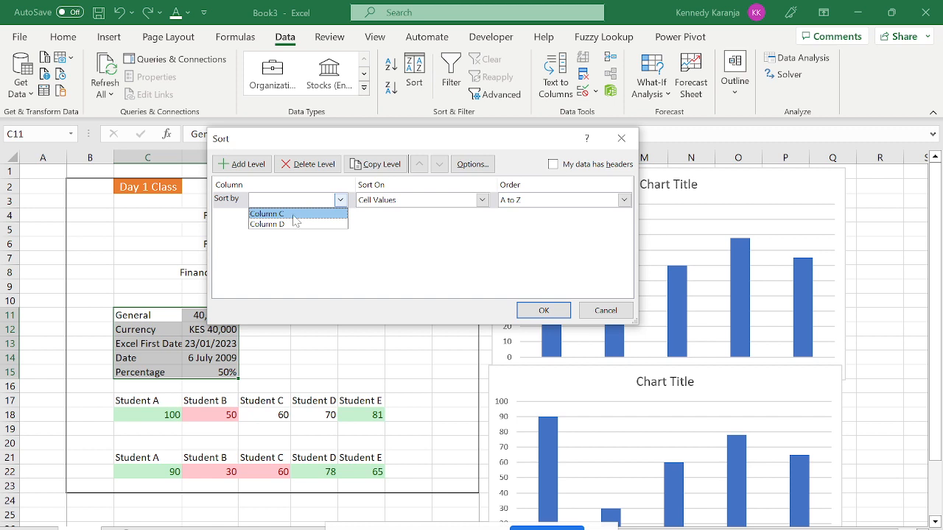
click(293, 215)
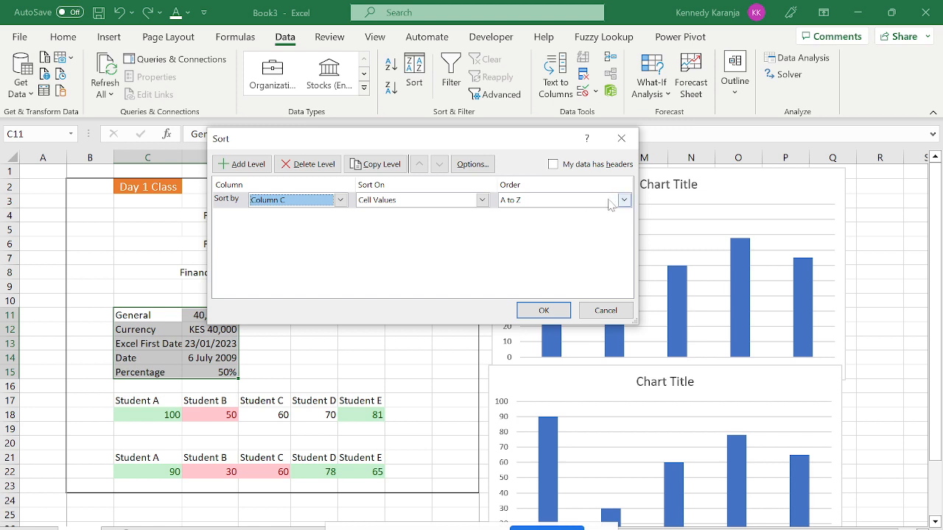
click(540, 312)
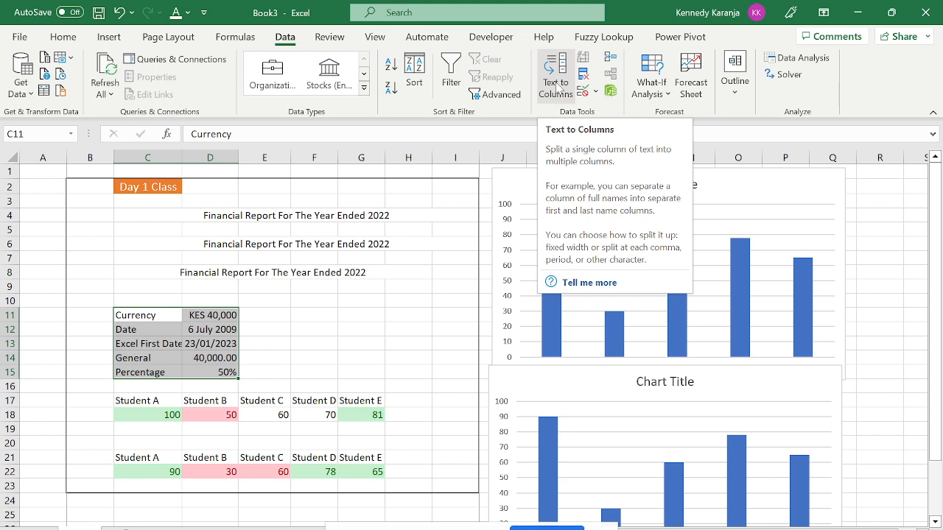
Enter a person's full name in C25 and launch Text to Columns on it.
key(Right)
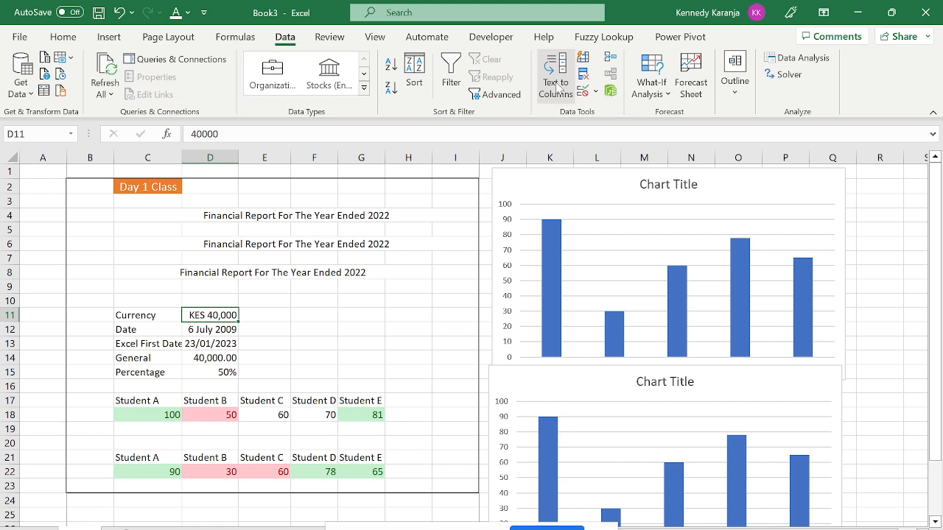
click(275, 312)
key(Down)
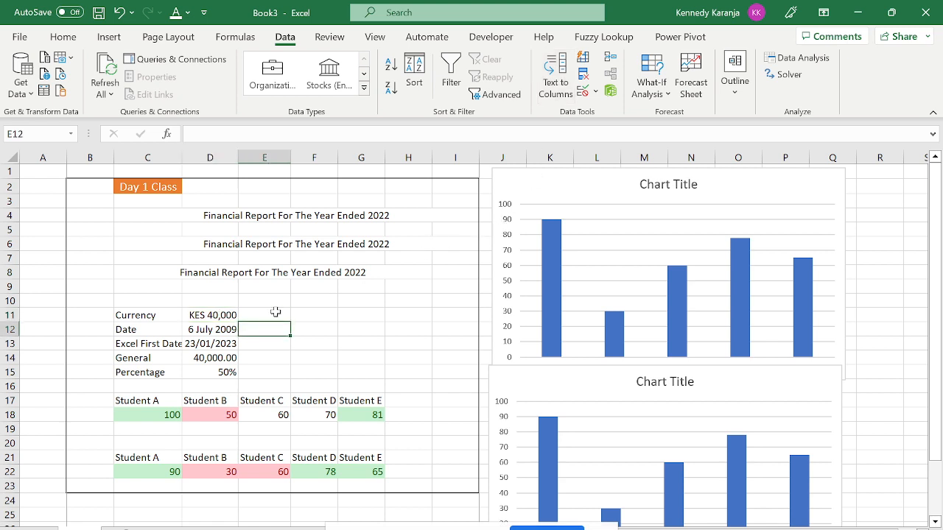
key(Down)
key(Down)
key(Down)
key(Down)
key(Down)
key(Down)
key(Down)
key(Down)
key(Down)
key(Down)
key(Down)
key(Down)
key(Down)
key(Down)
key(Down)
key(Down)
key(Down)
key(Down)
key(Down)
key(Down)
key(Left)
key(Left)
key(Up)
key(Up)
key(Up)
key(Up)
key(Up)
key(Up)
key(Up)
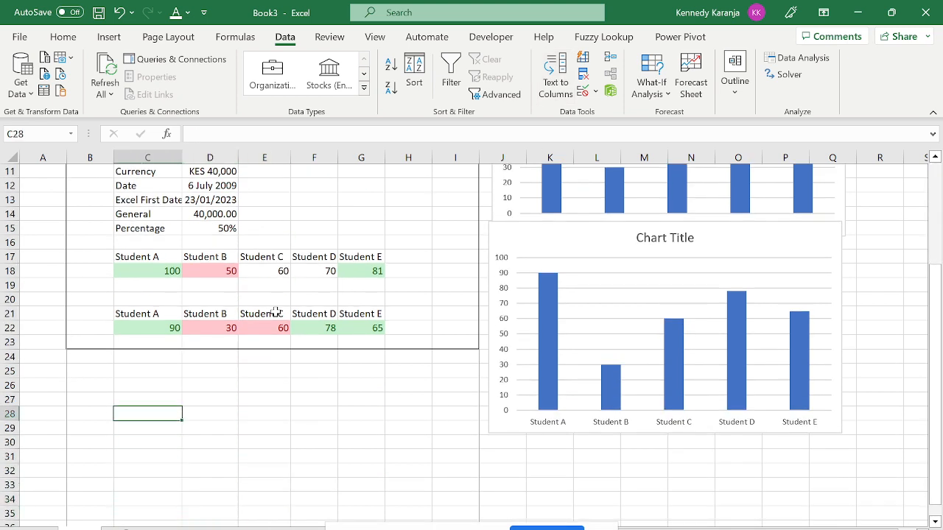
key(Up)
key(Up)
key(Up)
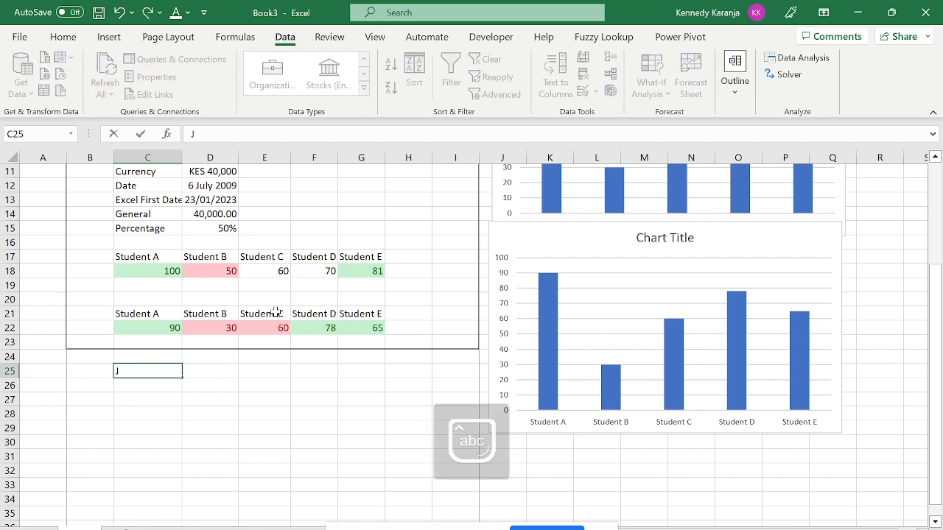
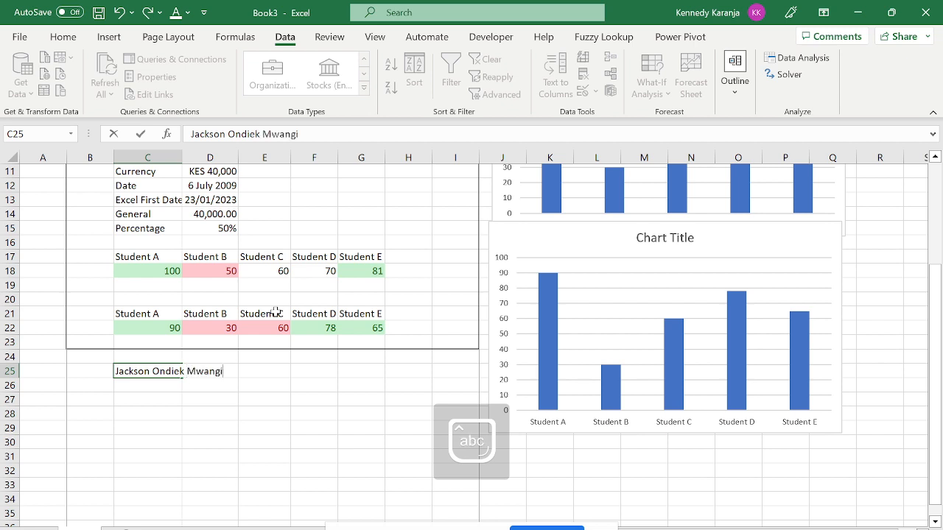
key(Return)
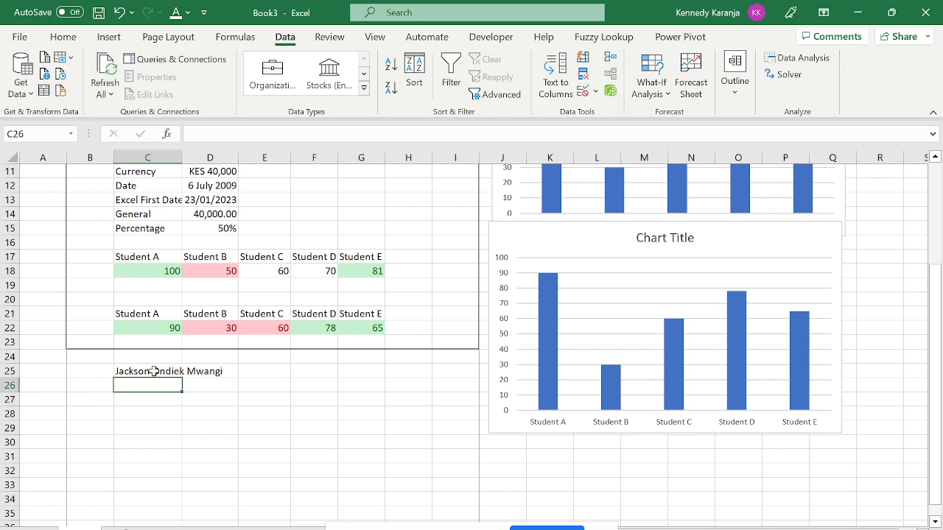
click(153, 371)
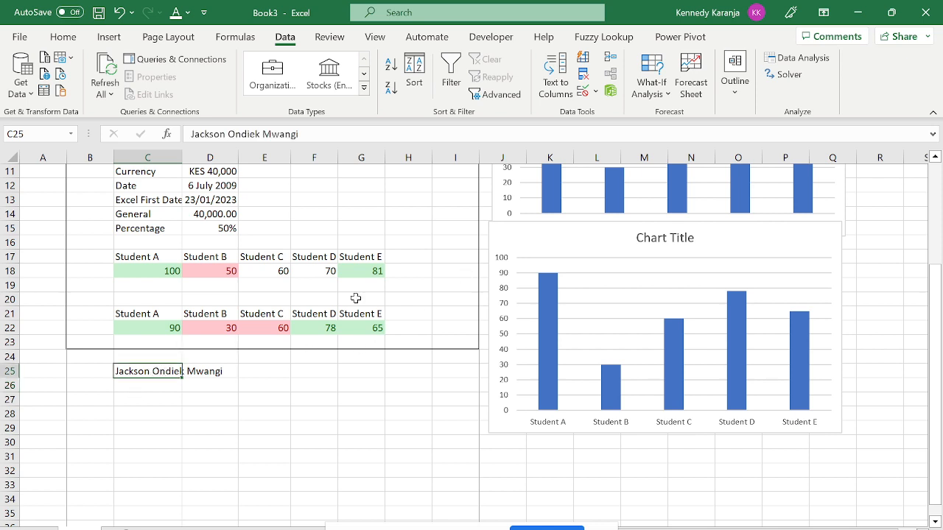
click(555, 81)
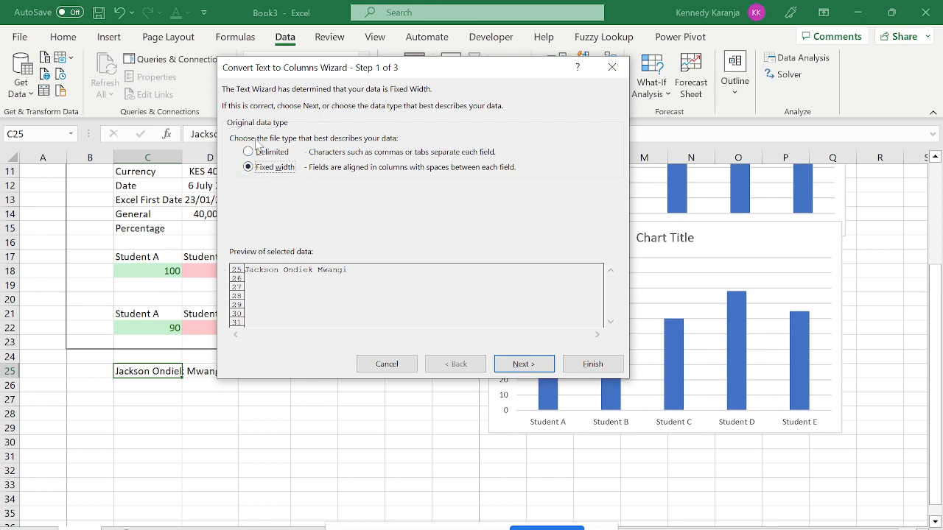
Split the full name in C25 at spaces (Delimited, Space) into C25, D25 and E25.
click(249, 153)
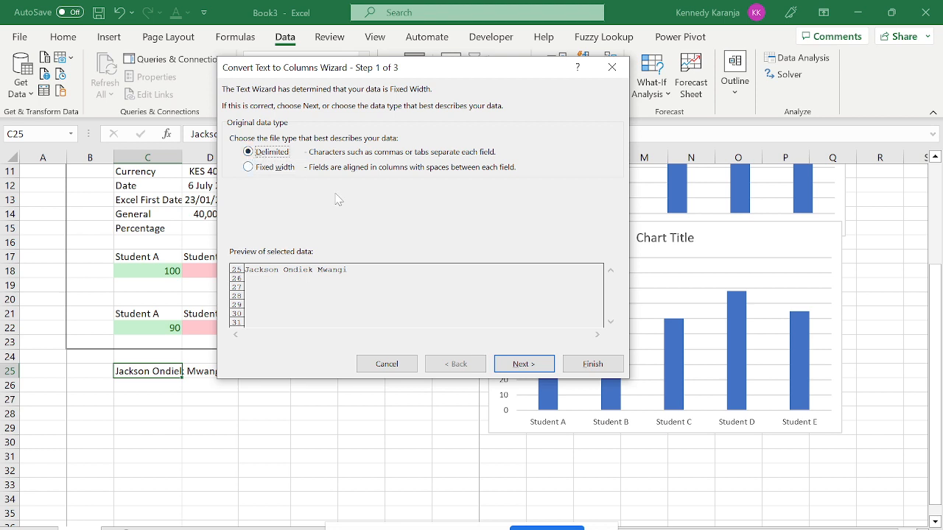
click(524, 362)
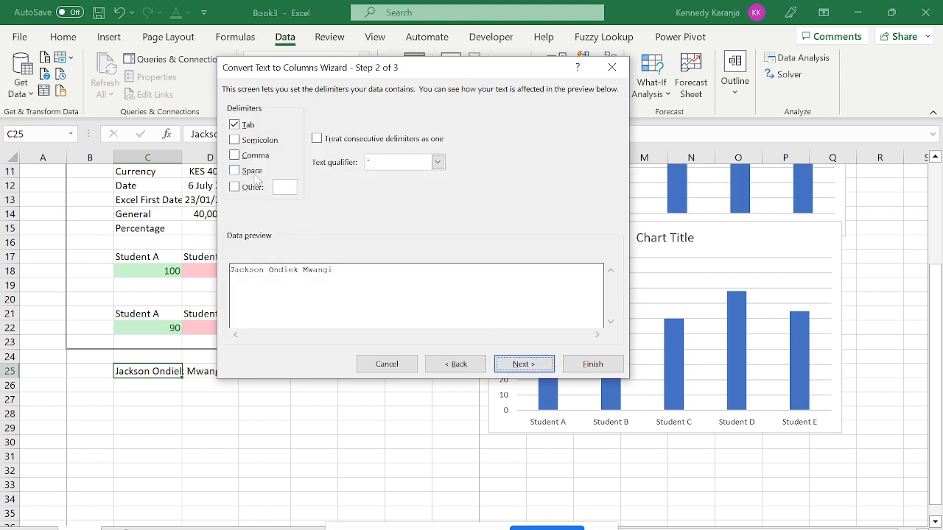
click(235, 171)
click(524, 364)
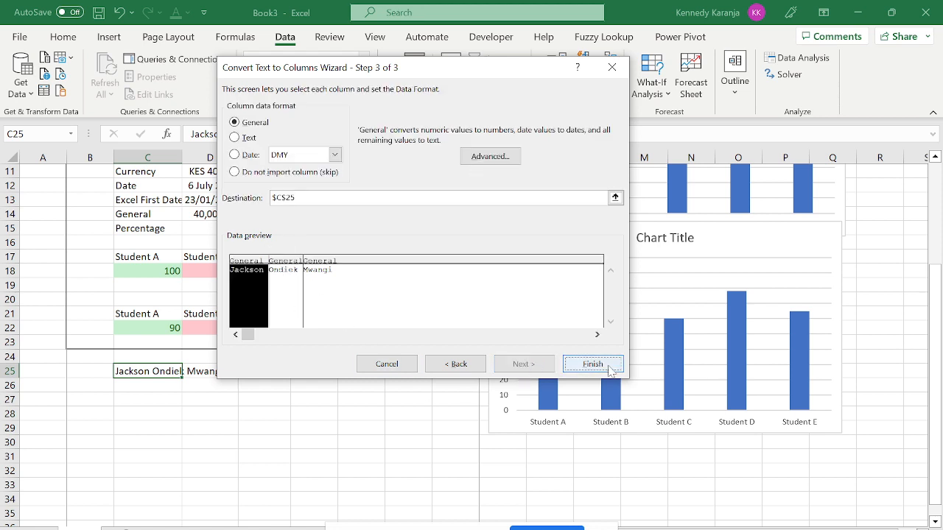
click(592, 364)
Try Text to Columns again on C25:E25 and dismiss the one-column-only warning.
click(260, 425)
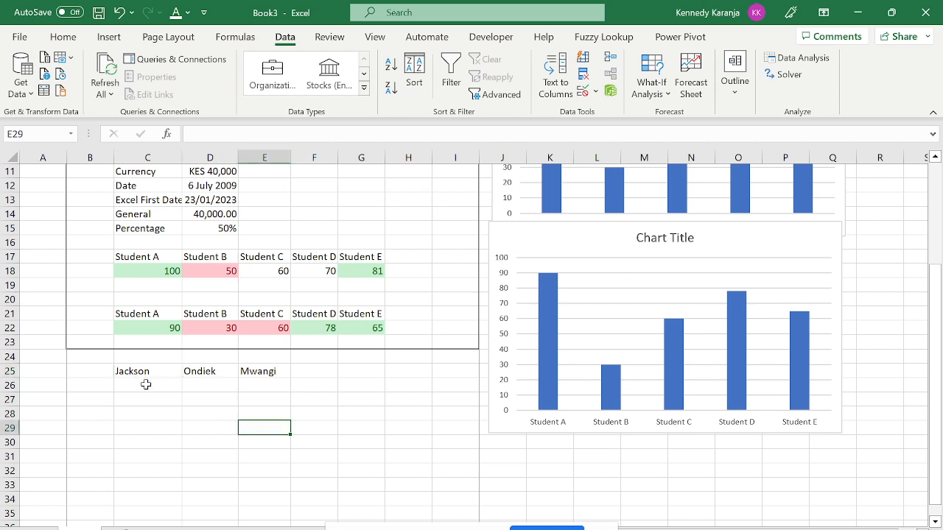
drag(143, 372, 275, 377)
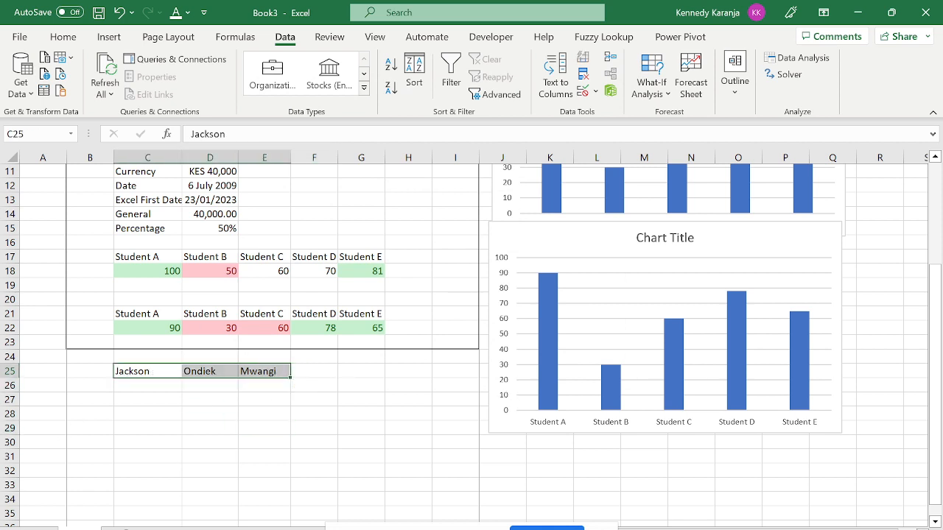
click(559, 96)
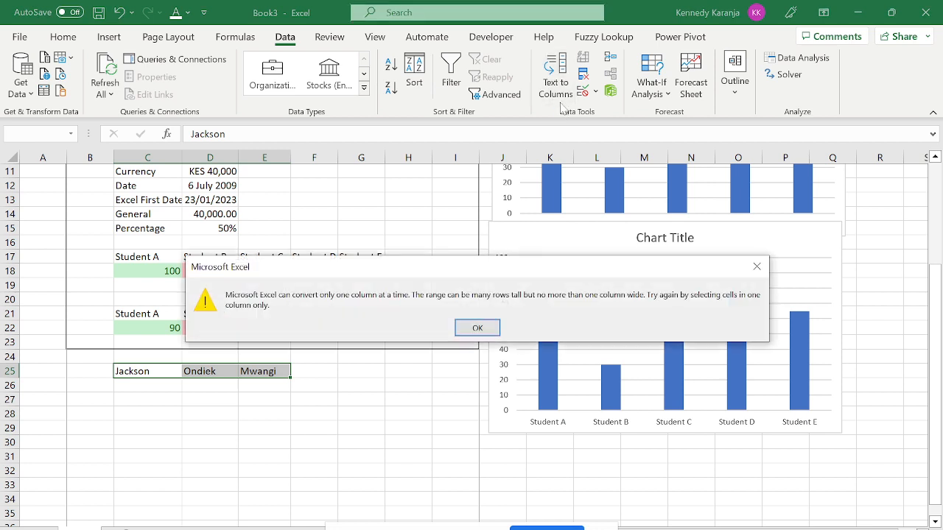
key(Return)
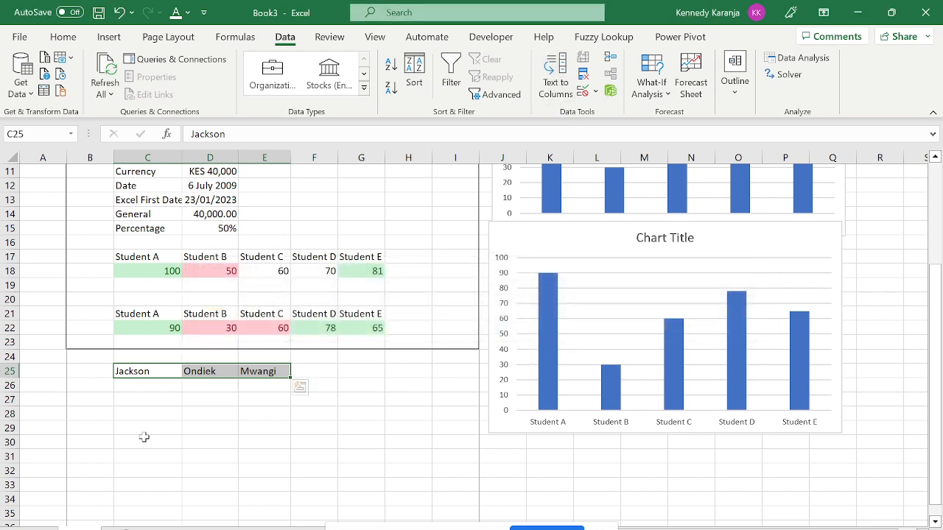
click(138, 430)
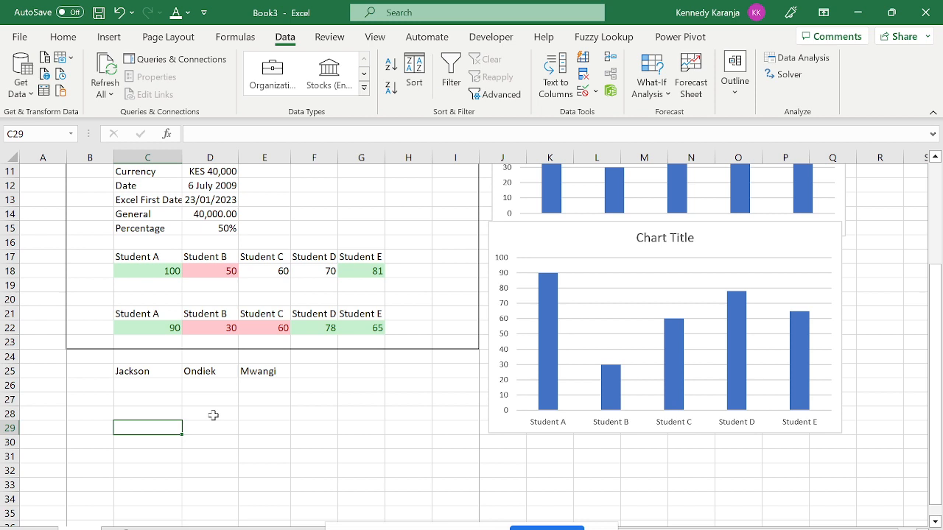
Undo the split so C25 holds the full name, then restart Text to Columns on C25.
drag(135, 372, 234, 366)
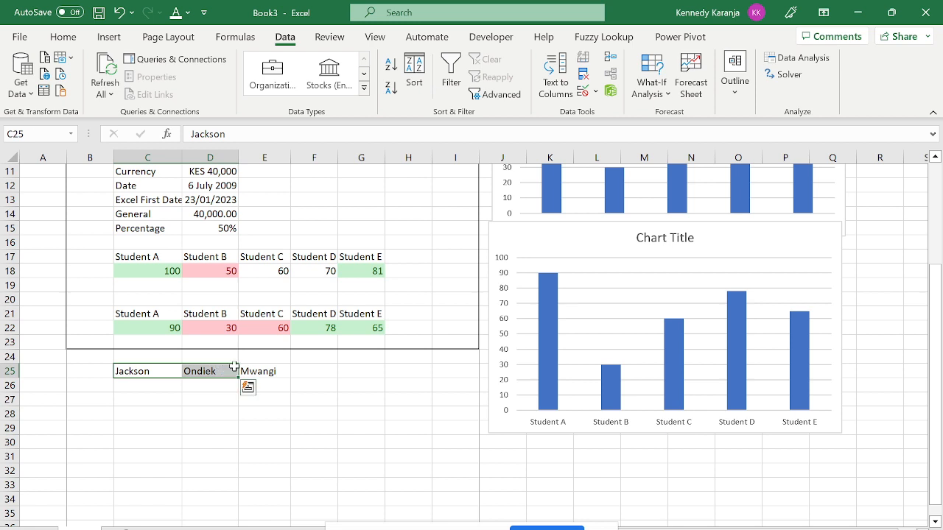
click(264, 368)
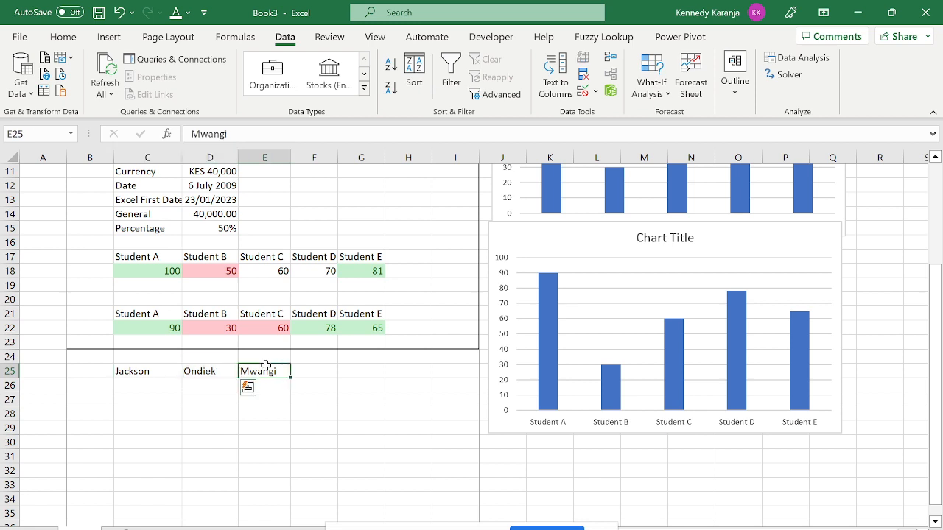
click(117, 12)
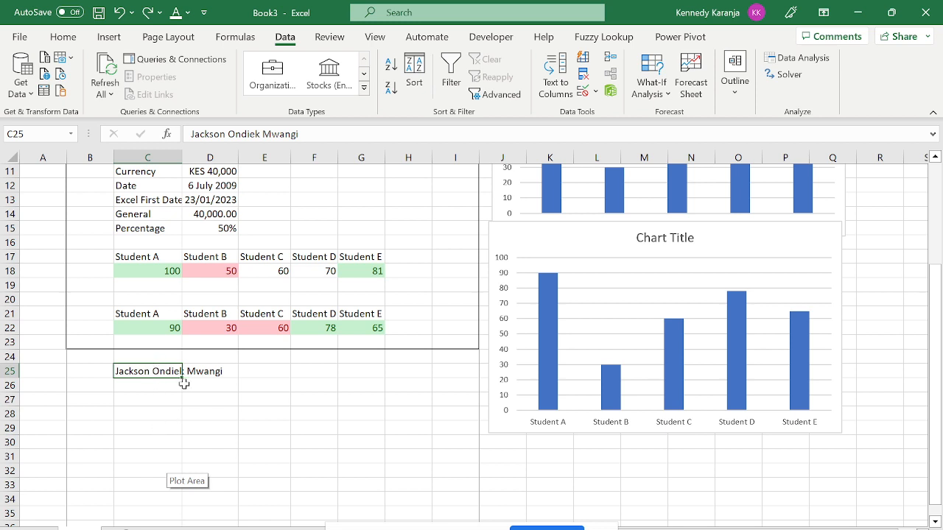
click(250, 366)
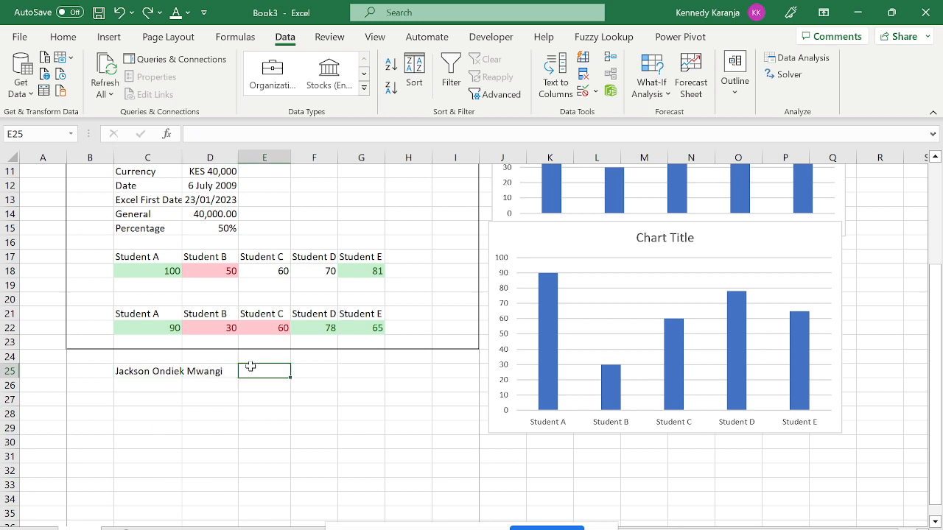
click(165, 372)
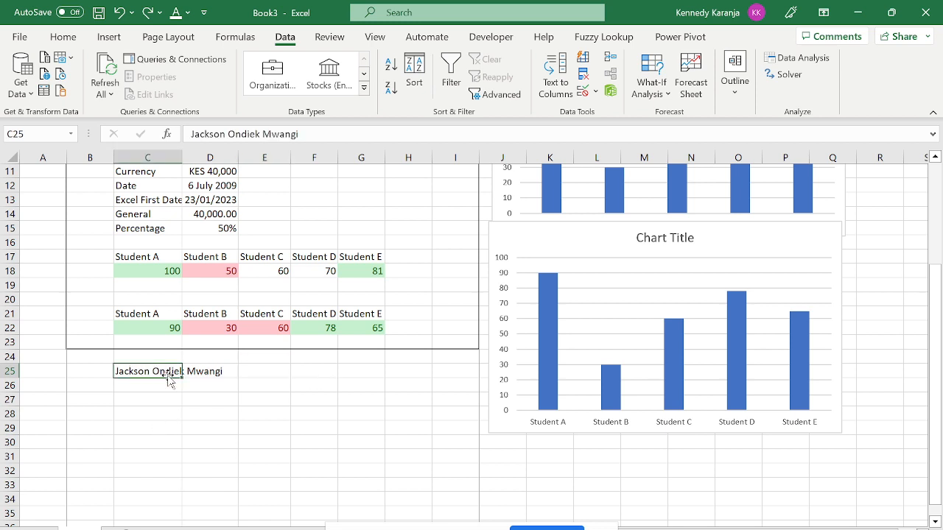
click(554, 84)
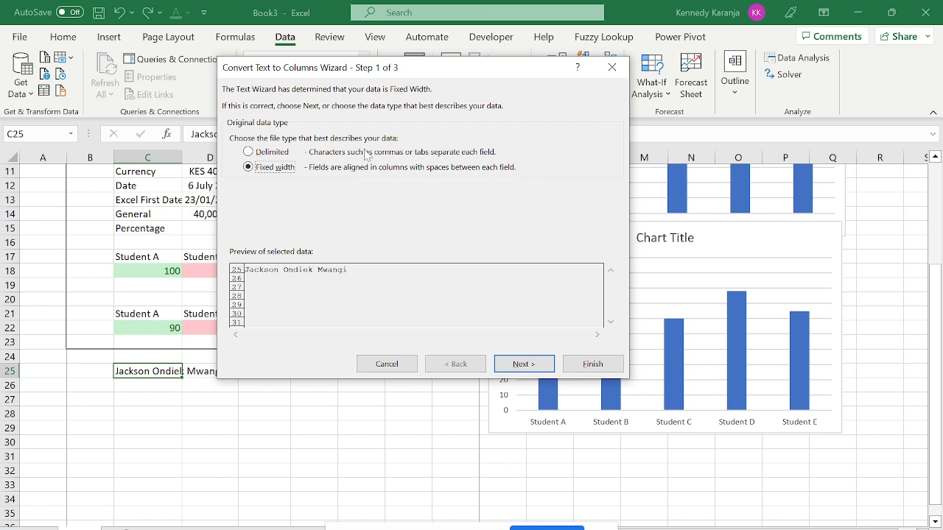
Split the full name in C25 into three cells again using Delimited settings.
click(253, 153)
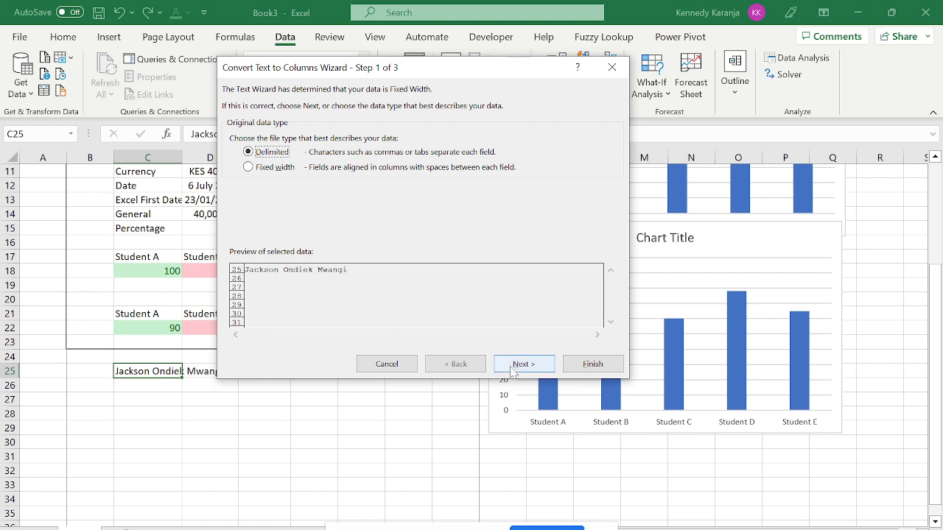
click(524, 364)
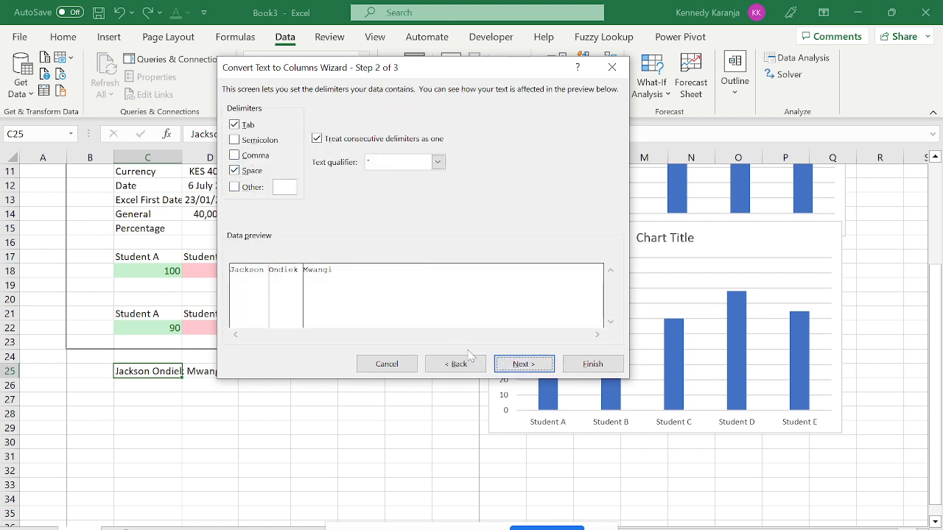
click(519, 366)
click(593, 363)
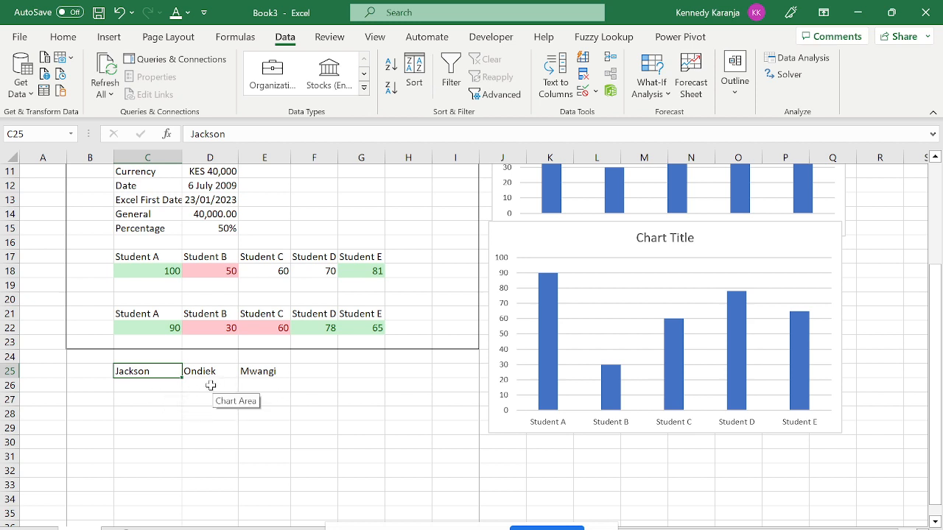
Clear the split parts in C25:E25, then undo back to the unsplit full name.
drag(131, 369, 264, 369)
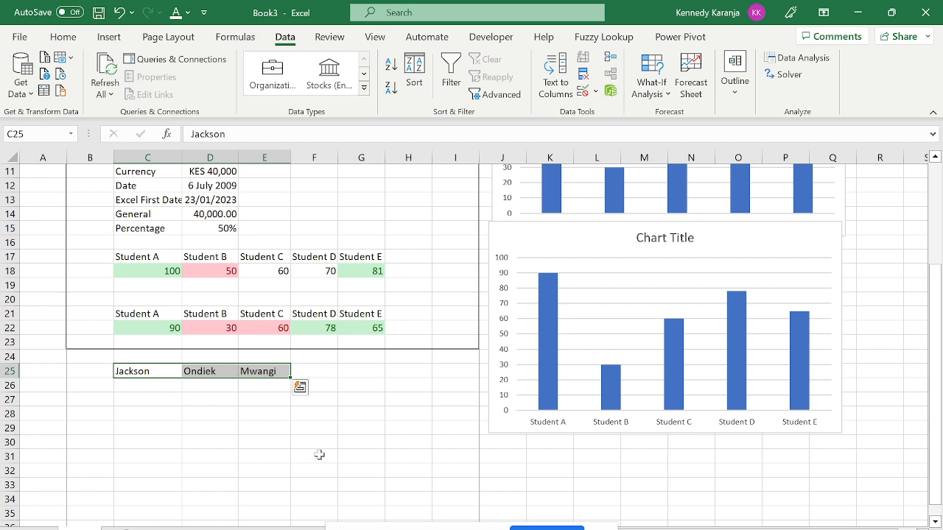
key(Delete)
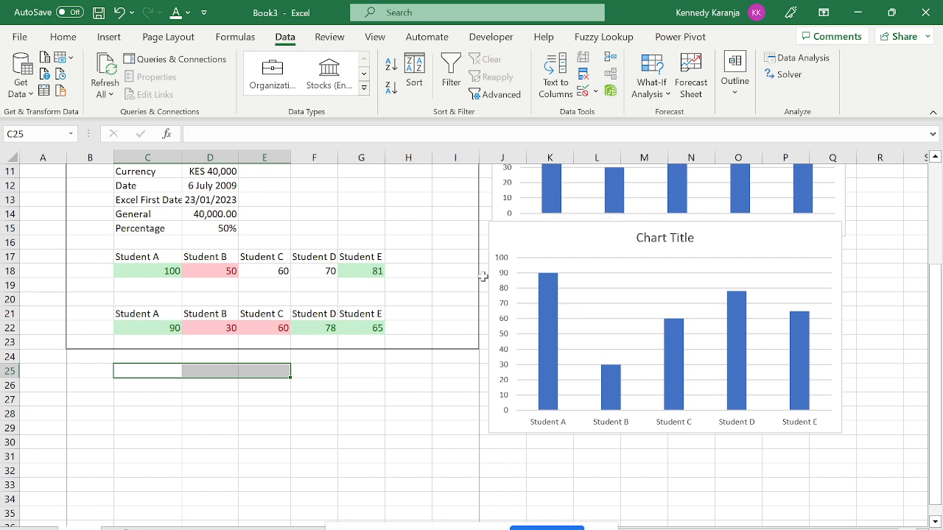
key(ctrl+z)
key(ctrl+z)
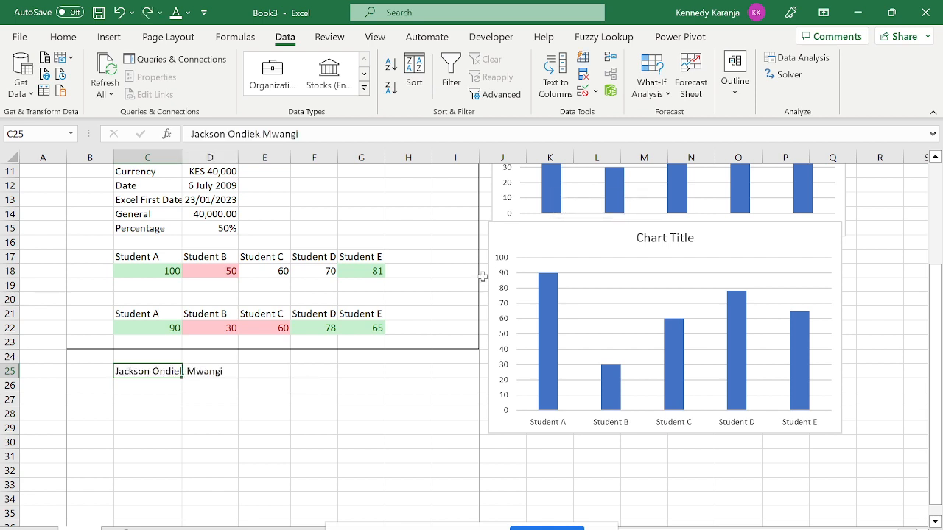
click(316, 380)
click(174, 374)
click(134, 386)
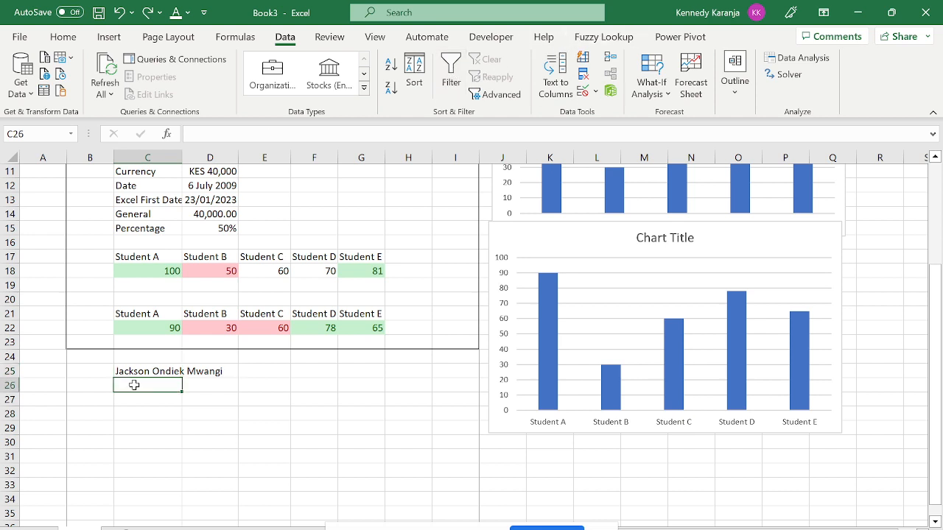
key(Up)
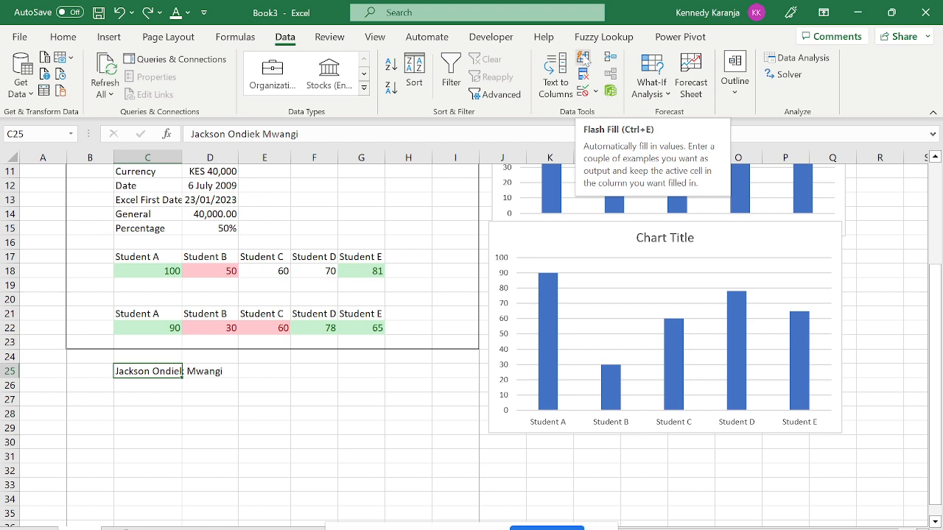
click(165, 410)
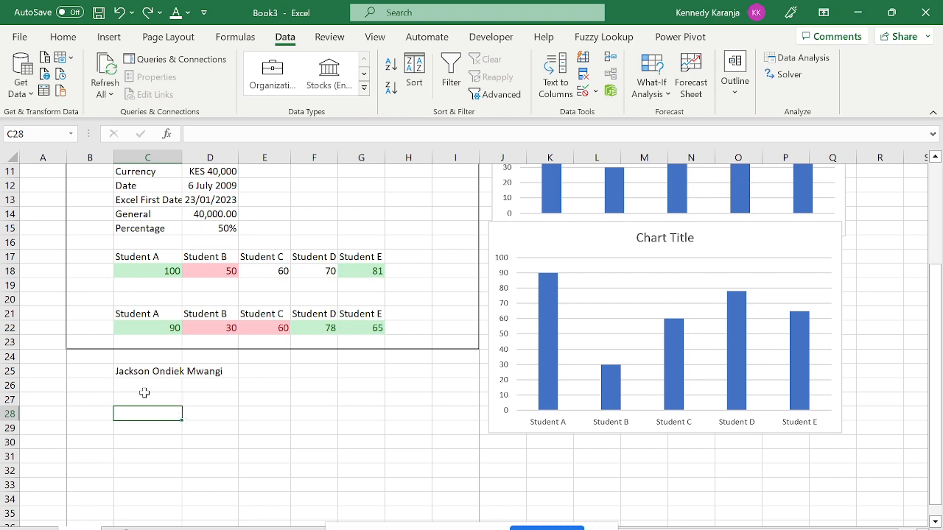
Enter 1, 2 and 3 in cells C27 to C29.
click(146, 397)
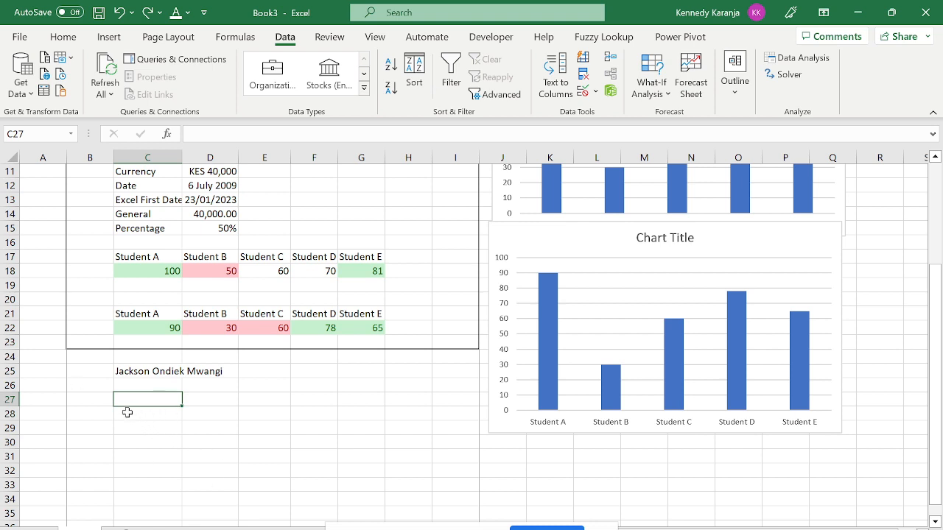
text(1)
key(Return)
text(2)
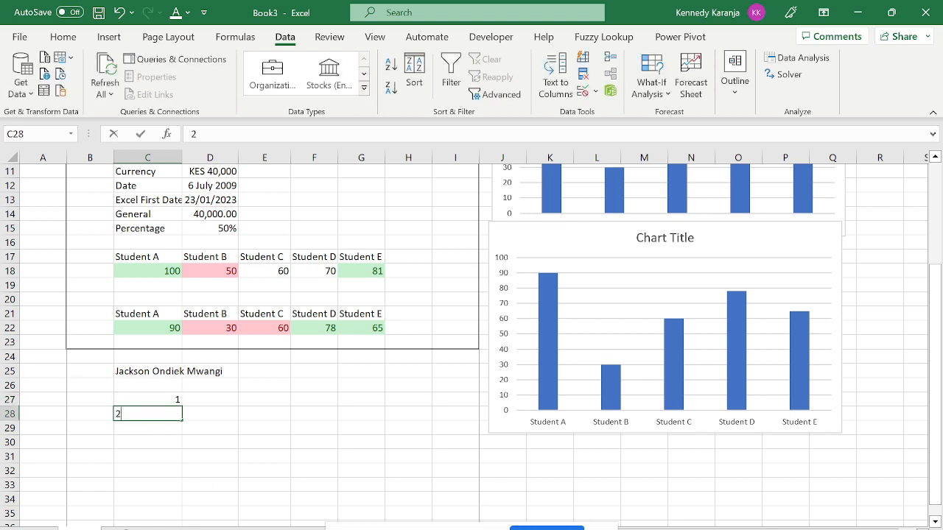
key(Return)
text(3)
key(Return)
Select C27:C34 and preview the Quick Analysis chart and totals suggestions.
click(170, 400)
drag(170, 400, 177, 498)
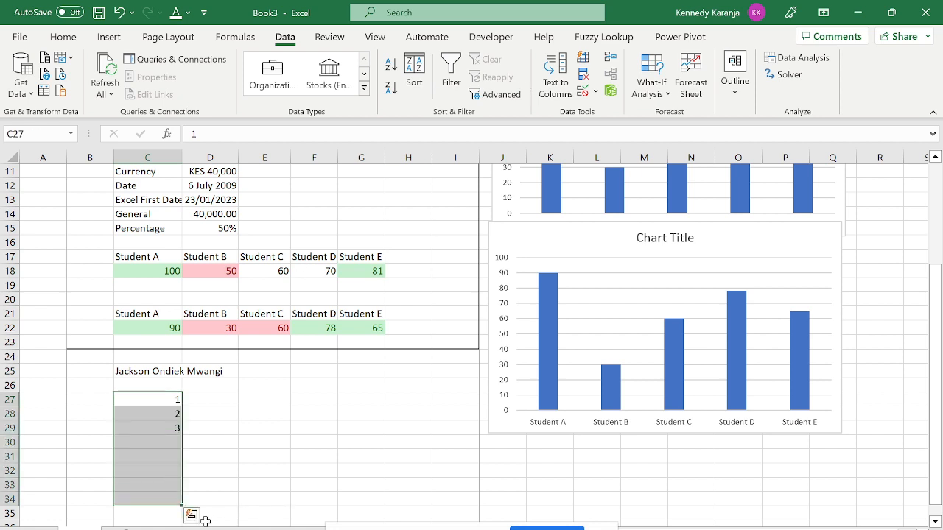
click(190, 516)
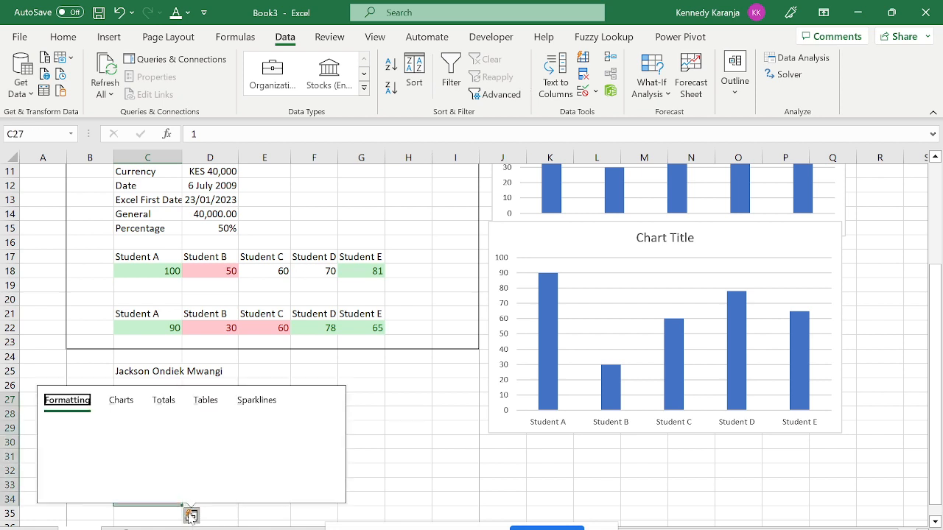
click(190, 516)
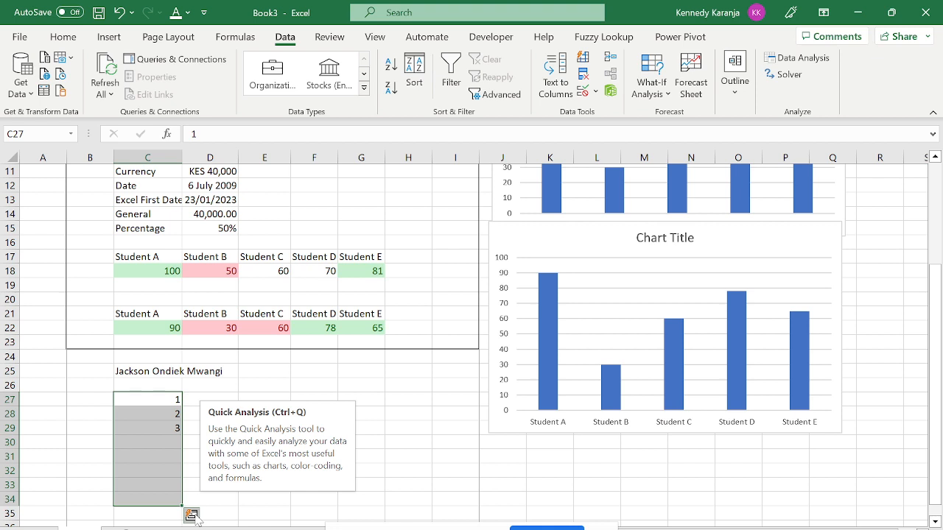
click(192, 515)
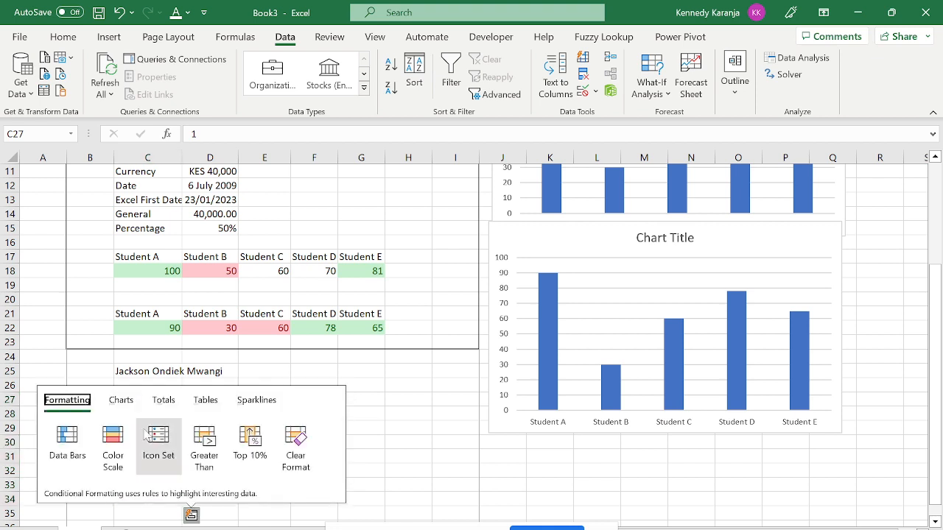
click(119, 401)
click(163, 402)
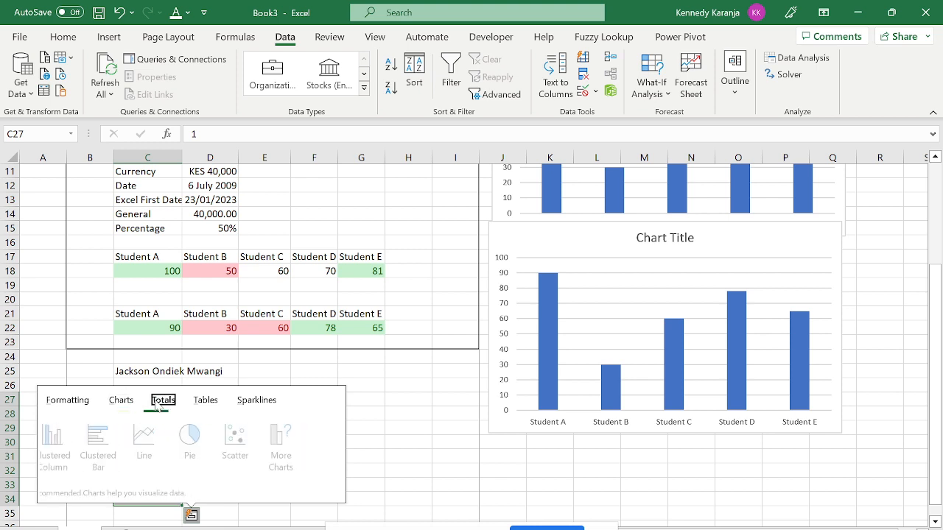
key(Escape)
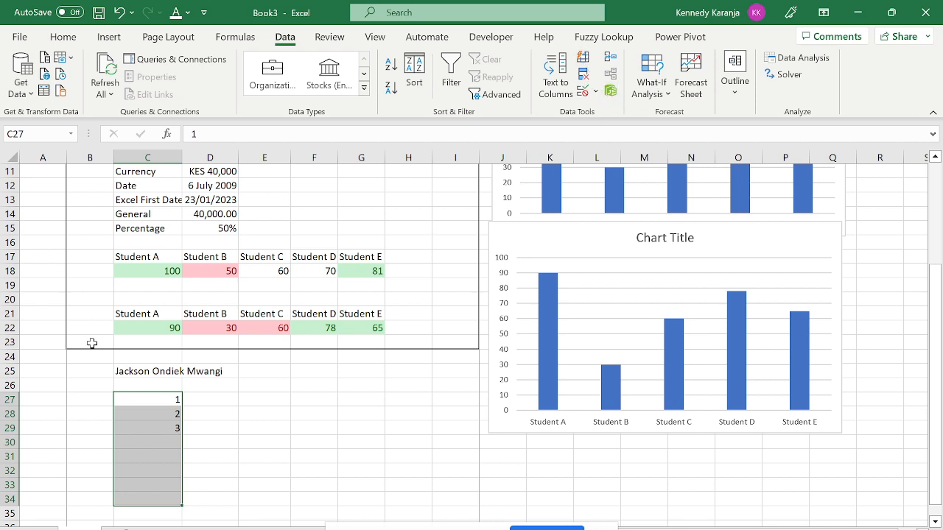
Fill the series from C27:C28 down to 8 in C34, then undo it.
click(289, 438)
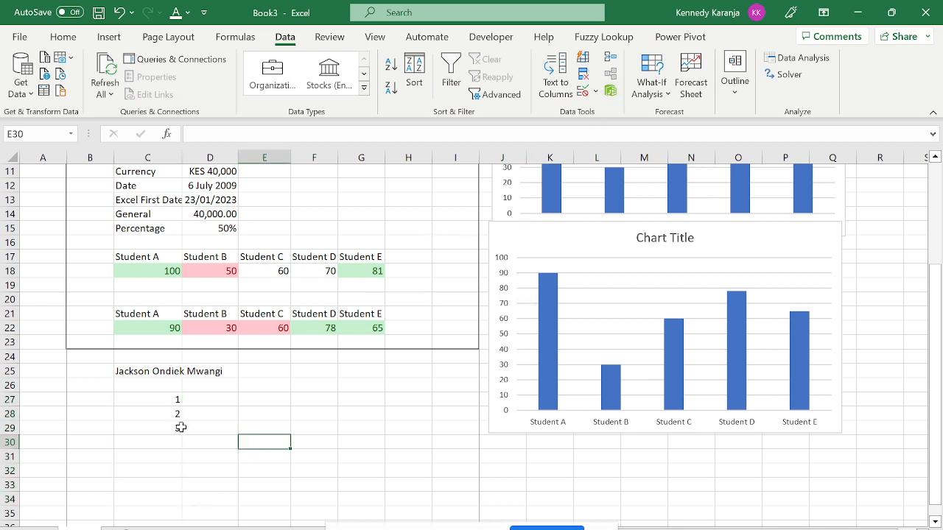
drag(143, 400, 148, 423)
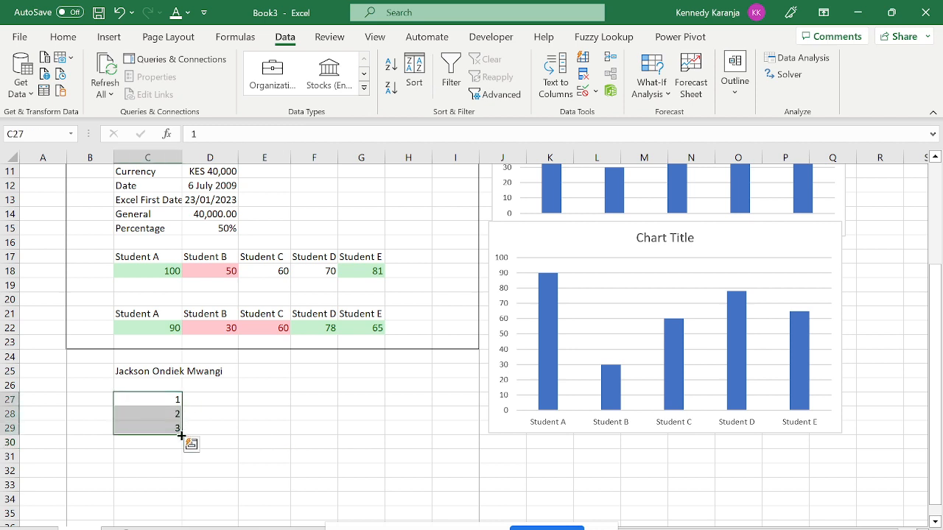
drag(181, 436, 189, 507)
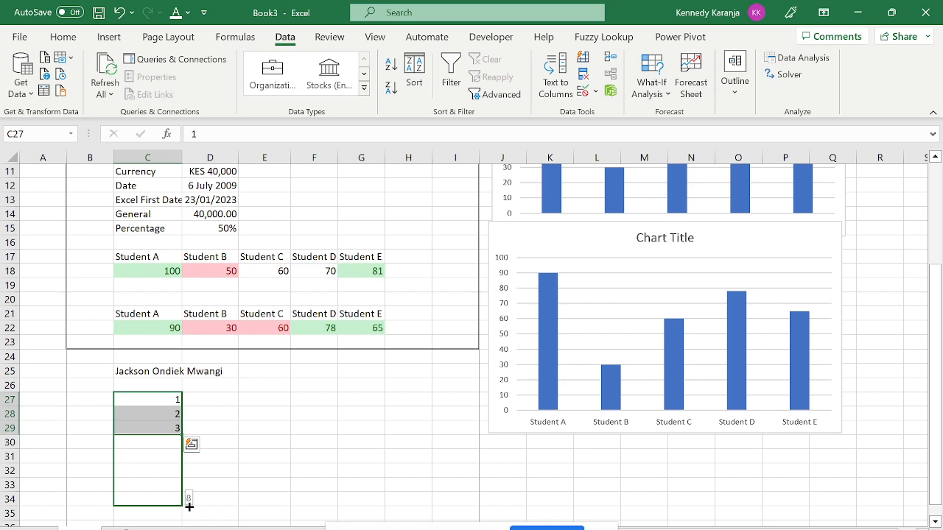
drag(190, 507, 189, 507)
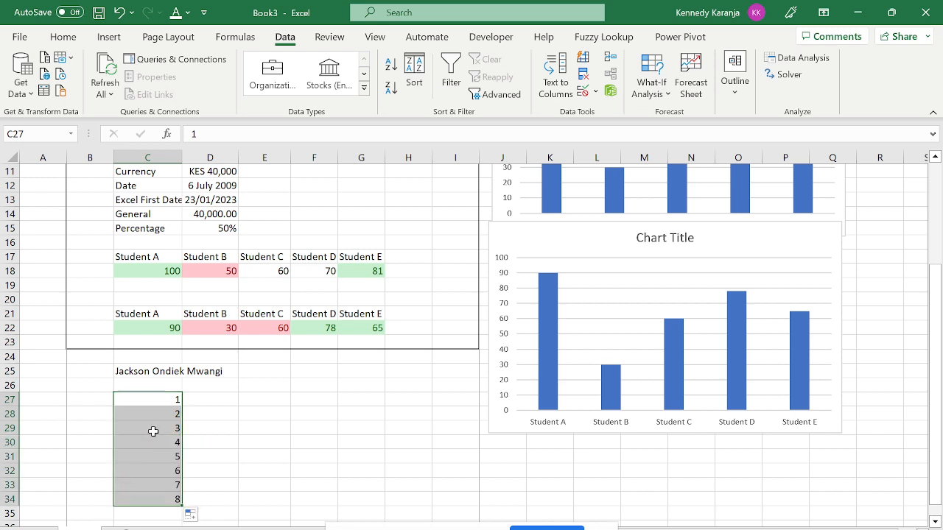
key(ctrl+z)
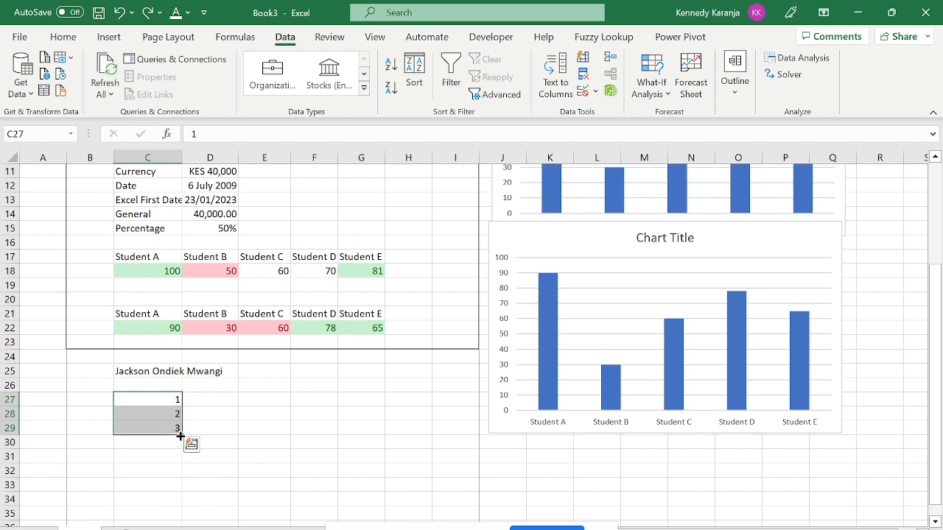
Extend the number series to 7 in C33 and select the numbers 1 to 7.
mouse_move(181, 436)
mouse_down()
mouse_move(183, 520)
mouse_move(188, 421)
mouse_move(183, 442)
mouse_up()
drag(182, 438, 184, 487)
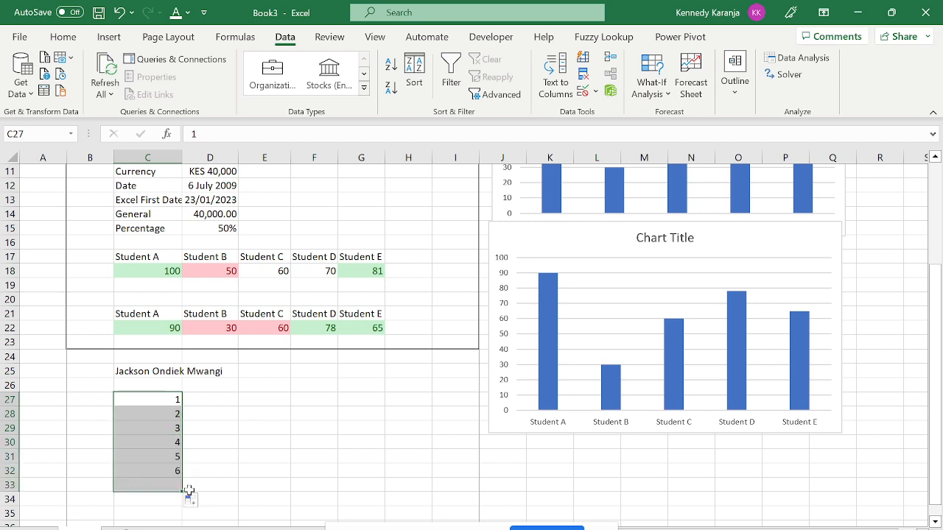
click(160, 414)
click(196, 401)
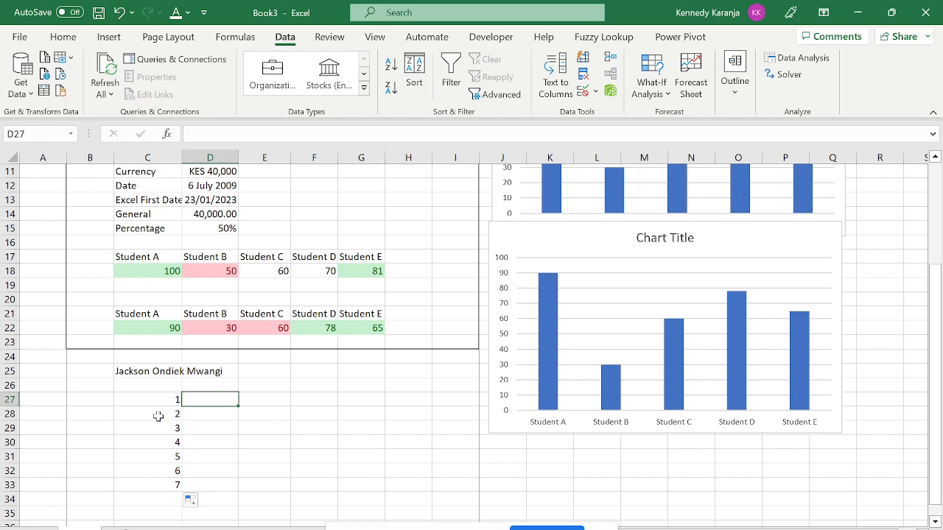
drag(155, 405, 181, 510)
Enter the label Student 1 in D27.
click(205, 370)
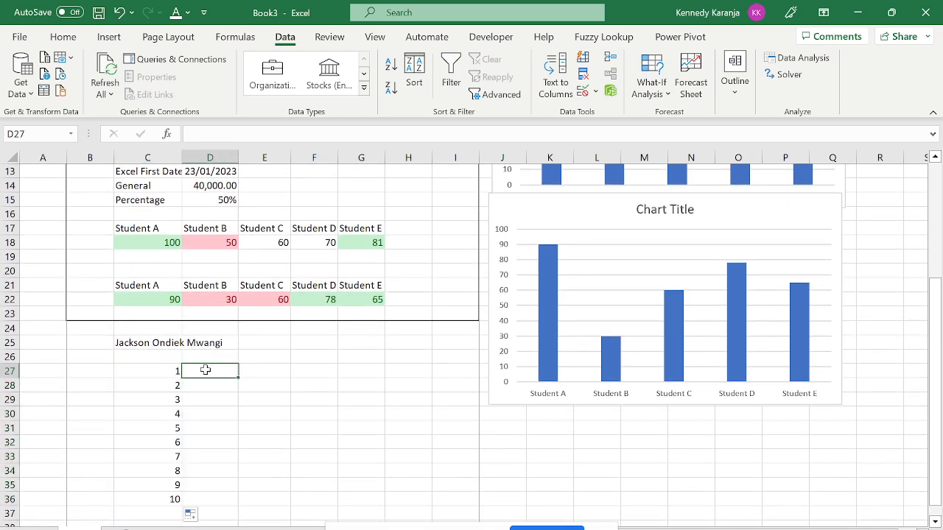
text(S)
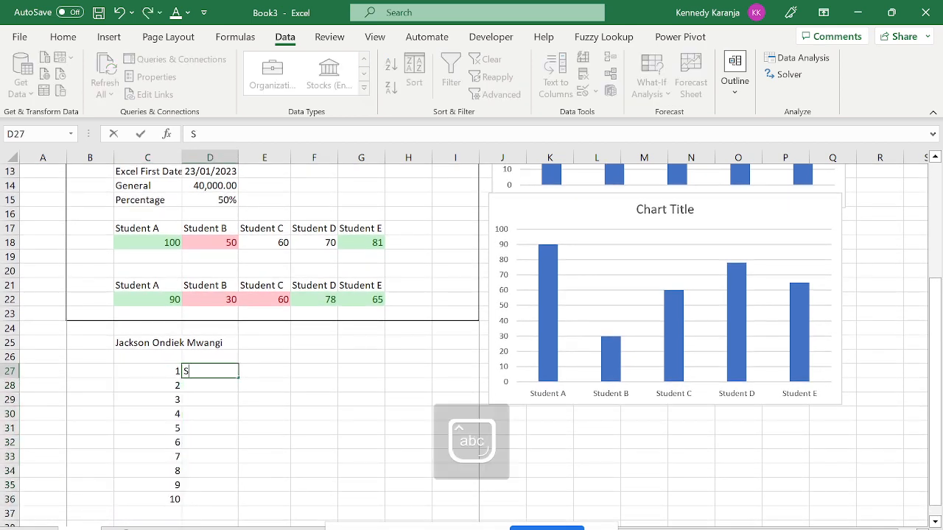
text(tusent)
key(BackSpace)
key(BackSpace)
key(BackSpace)
key(BackSpace)
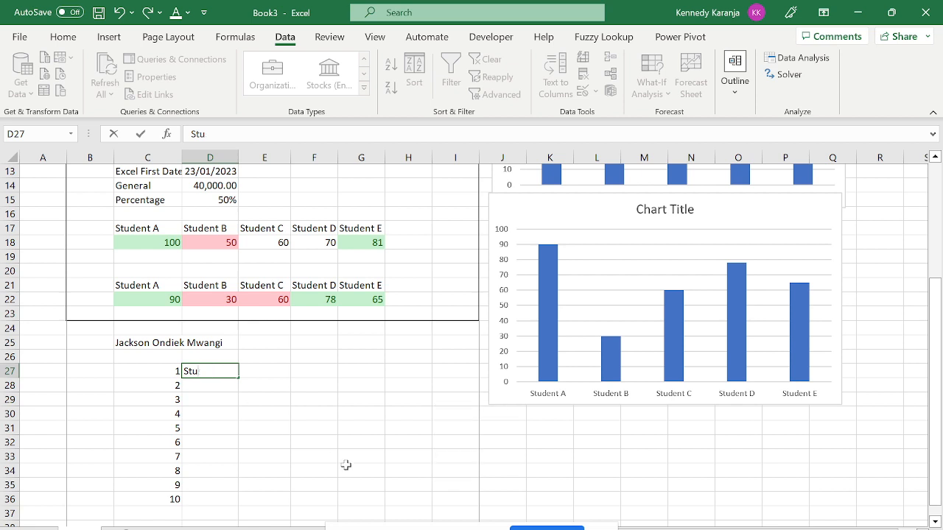
text(dent 1)
key(Return)
Enter Student 2 and Student 3 in D28:D29, then select D27:D30.
text(S)
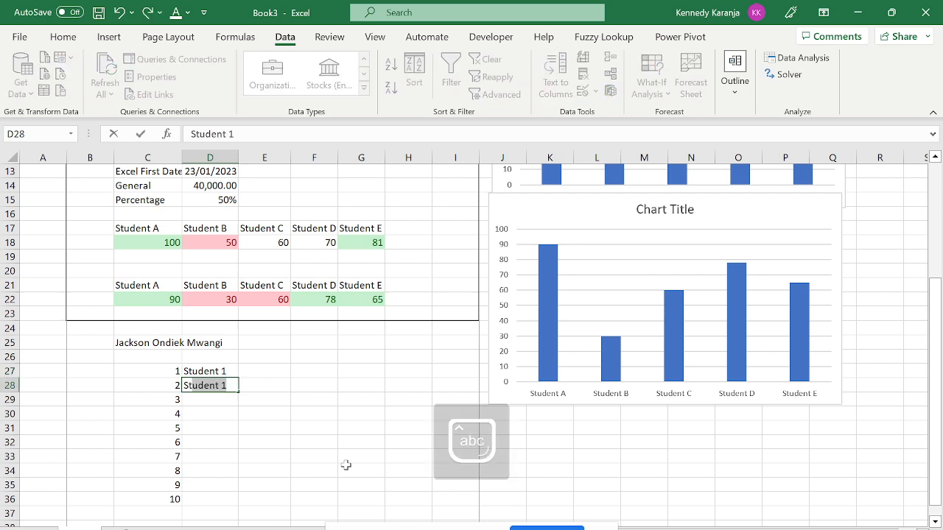
text(tuden)
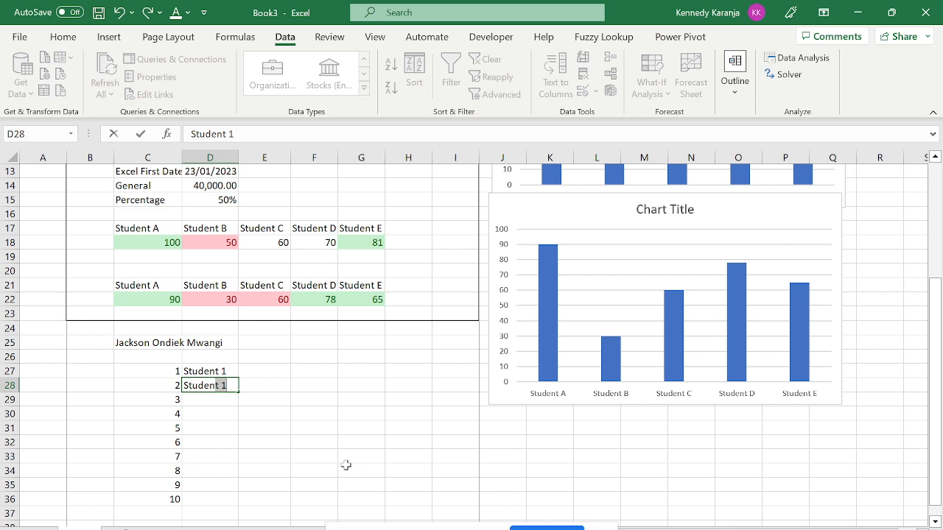
text(t2)
key(BackSpace)
text(2)
key(Return)
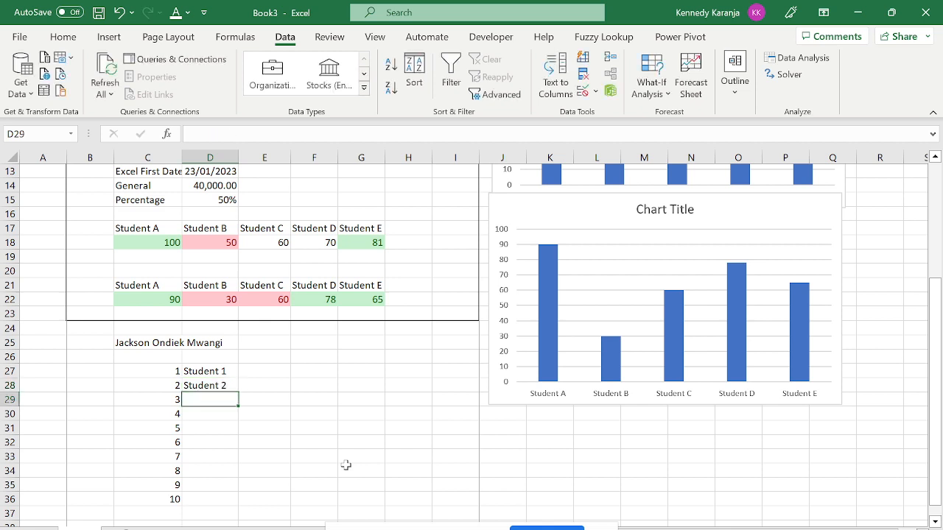
text(St)
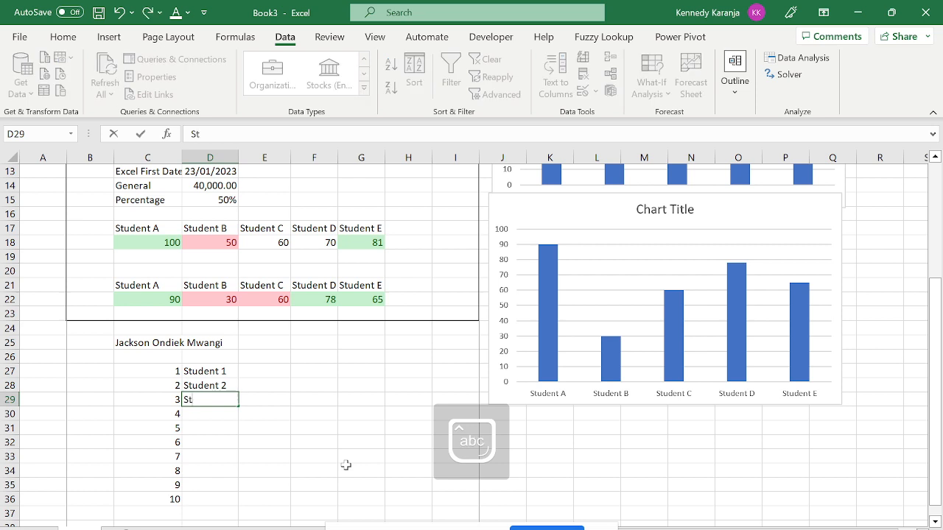
text(udent 2)
key(BackSpace)
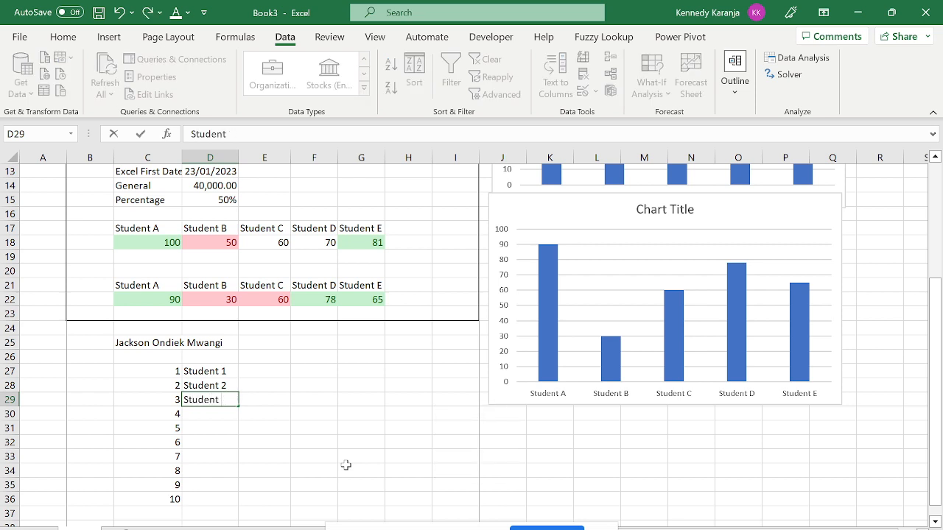
text(3)
key(Return)
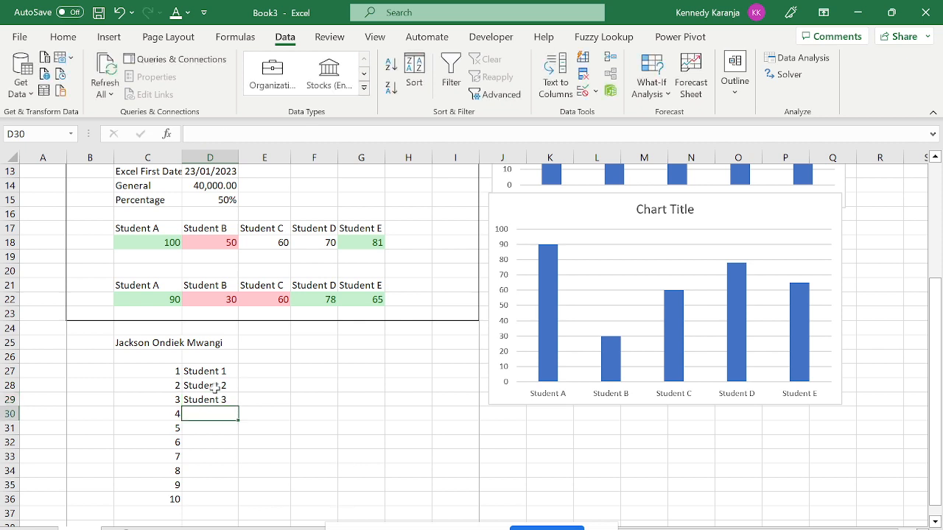
drag(196, 372, 223, 399)
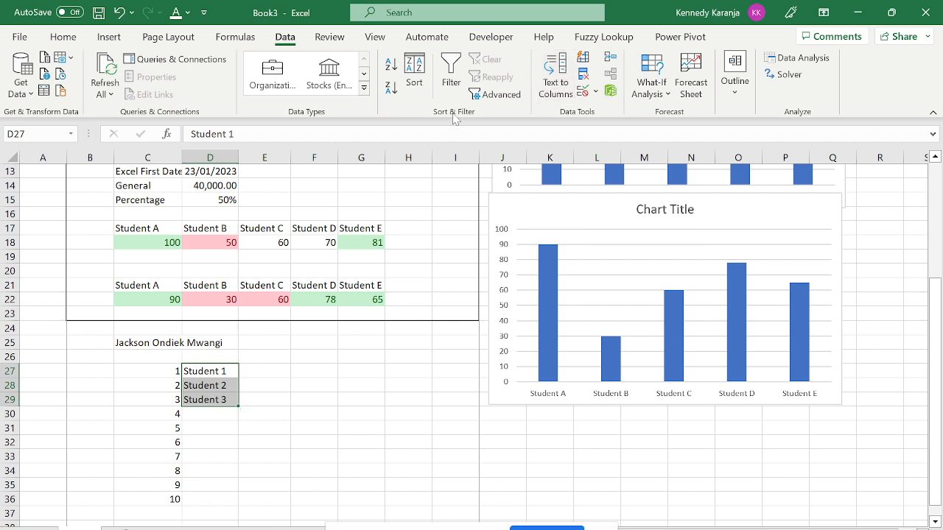
Extend the Student labels down to Student 10 in D36 as a Fill Series.
click(584, 59)
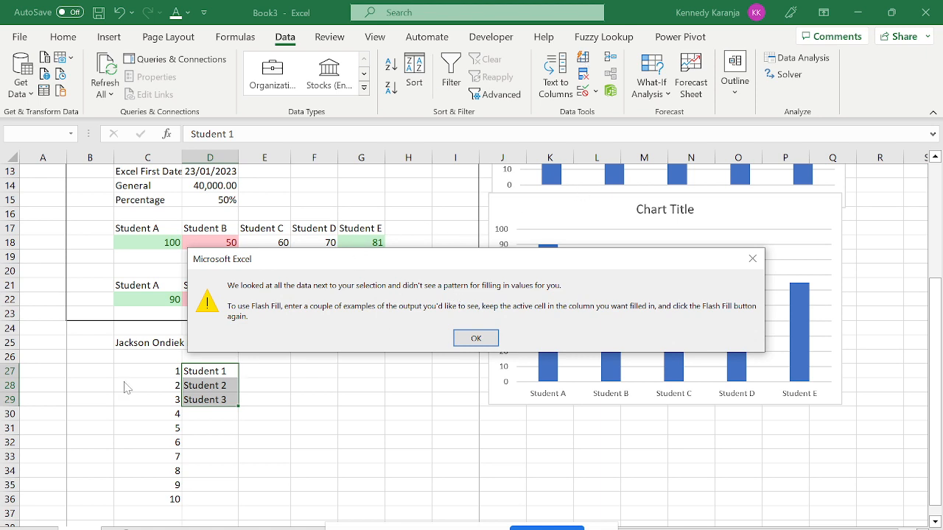
key(Return)
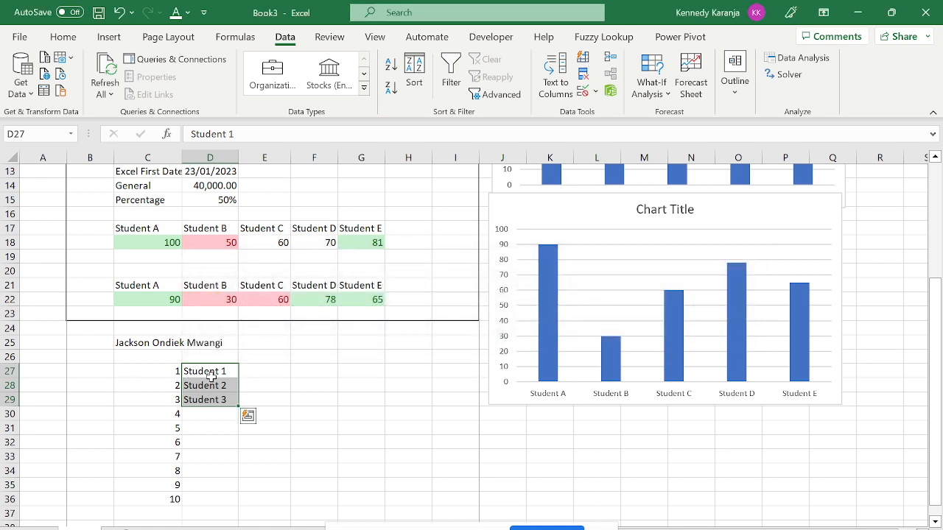
drag(228, 371, 242, 502)
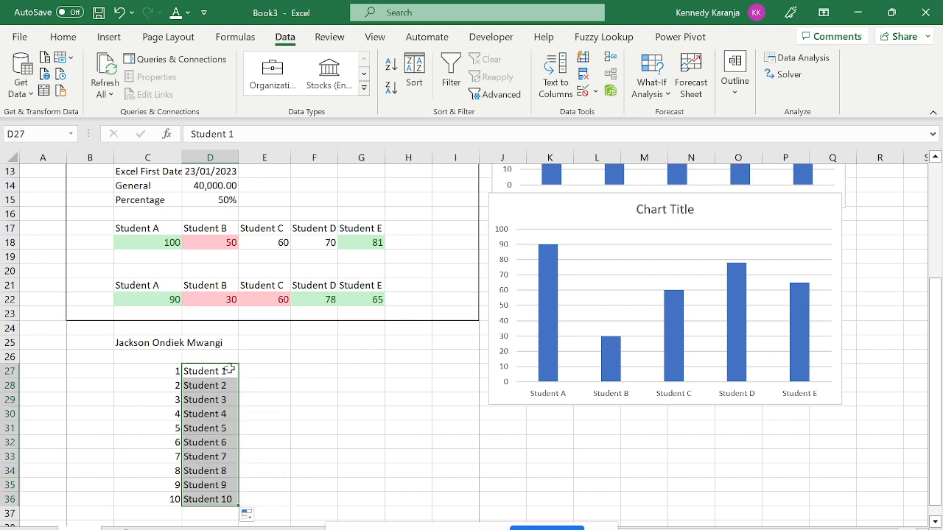
click(249, 517)
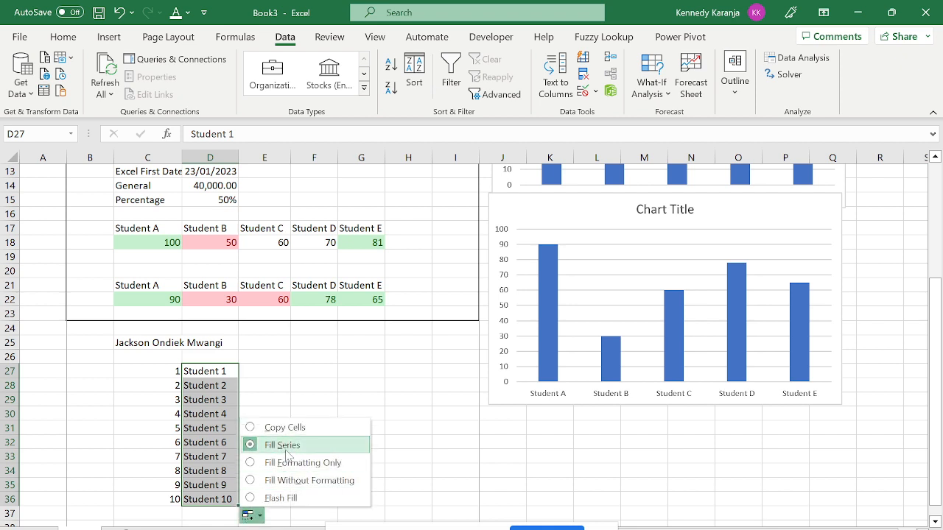
click(356, 379)
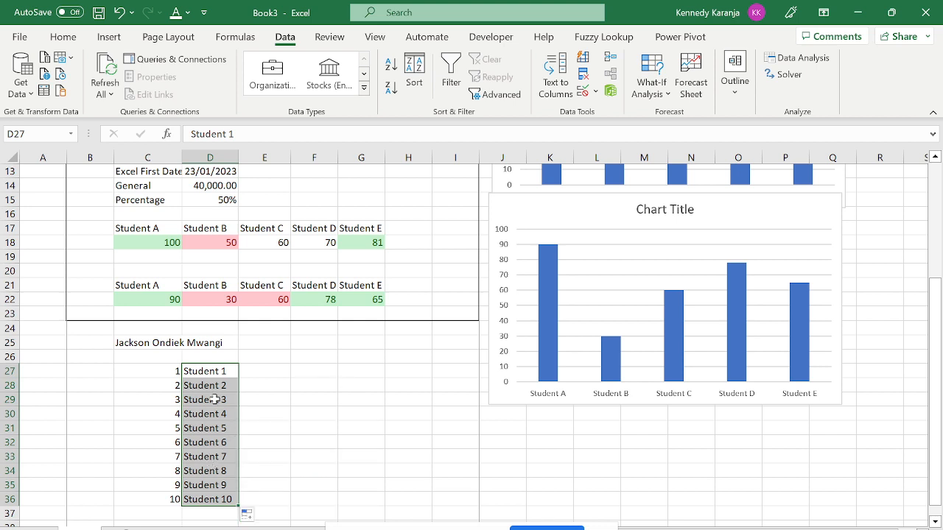
drag(179, 370, 230, 472)
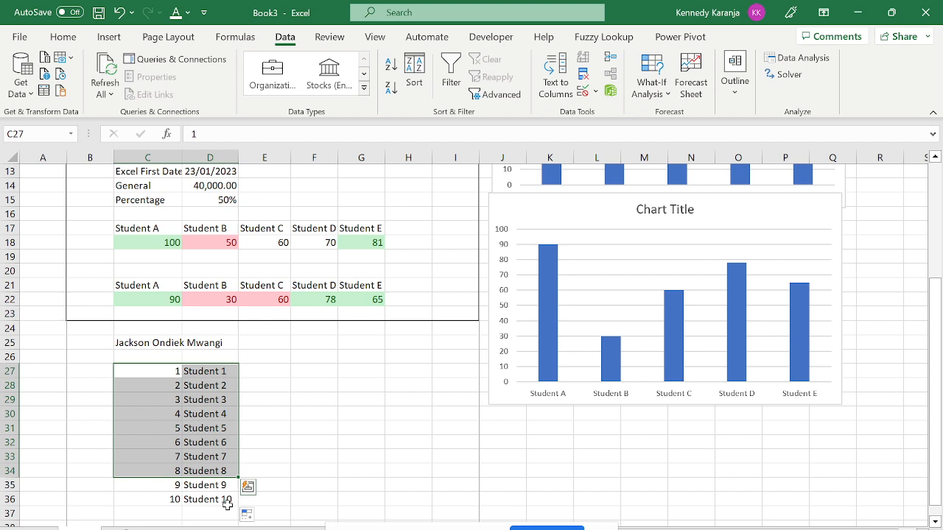
key(Down)
key(Down)
key(Up)
key(Up)
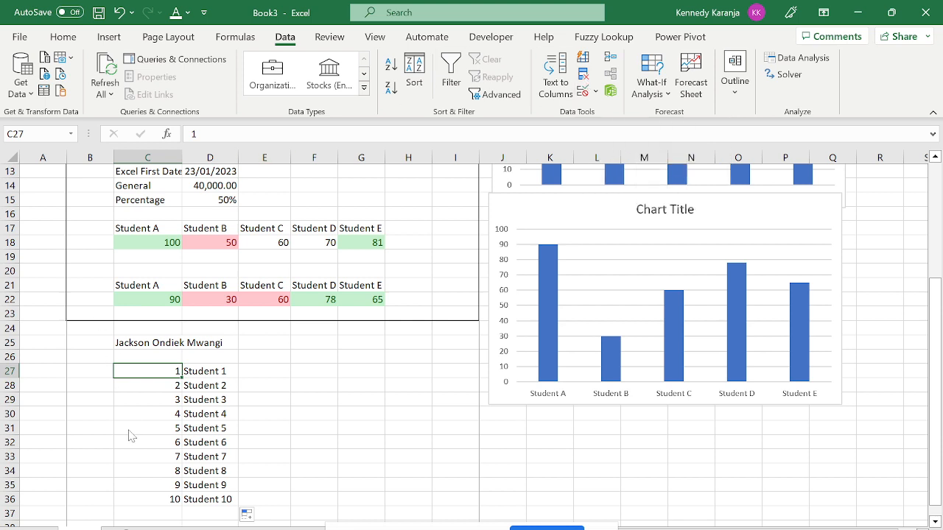
Type the values 1, 2, 2, 2, 2, 5, 5 into F27 through F33.
click(301, 371)
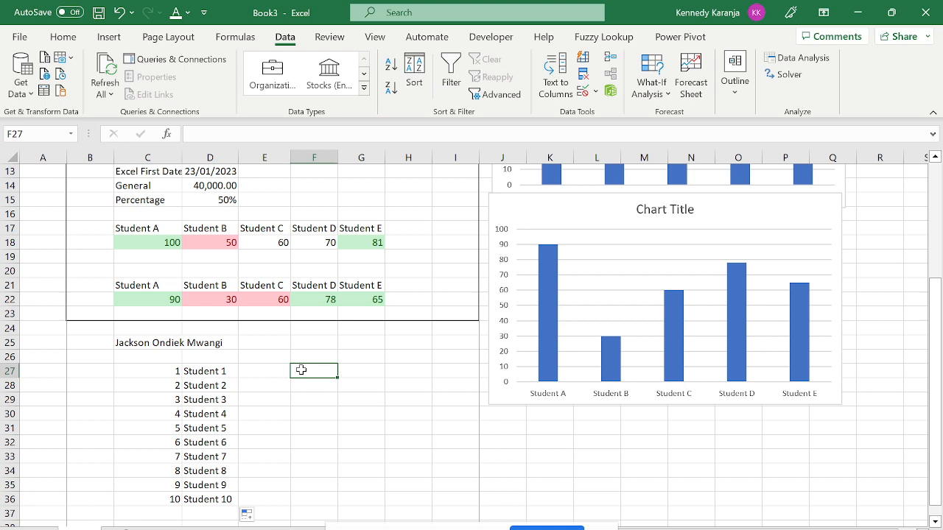
text(1)
key(Return)
text(2)
key(Return)
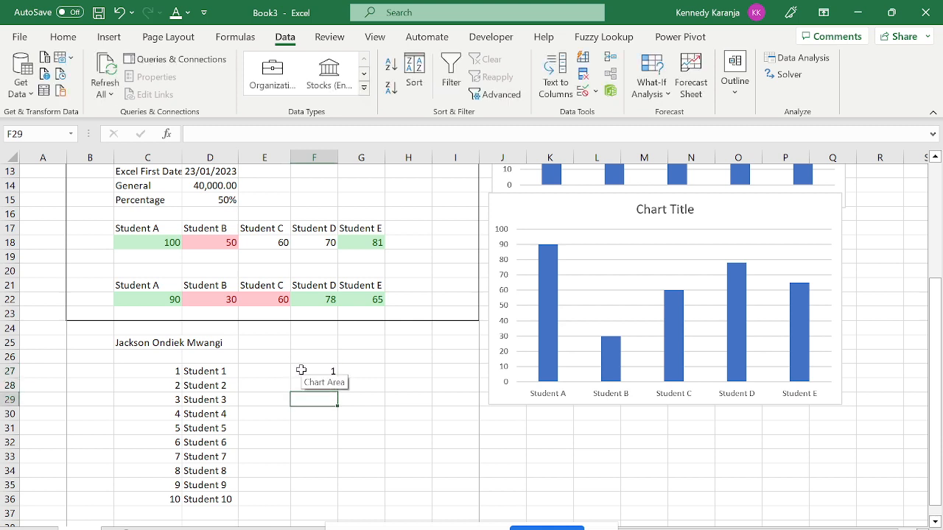
text(2)
key(Return)
text(2)
key(Return)
text(2)
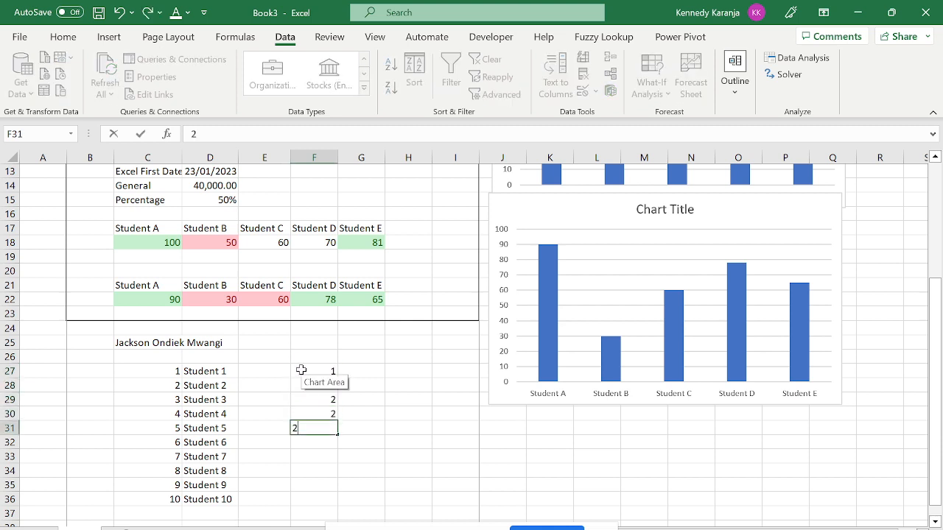
key(Return)
key(Up)
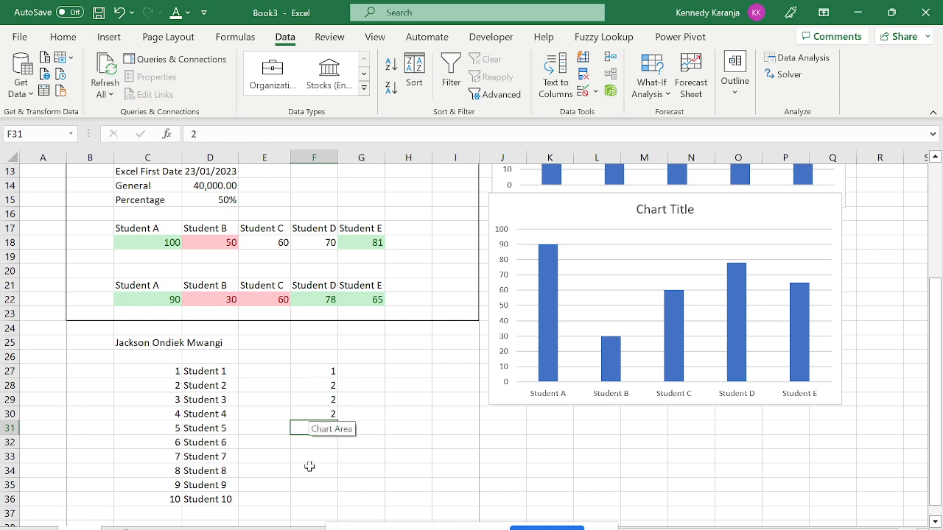
key(Return)
text(5)
key(Return)
text(5)
key(Return)
key(Return)
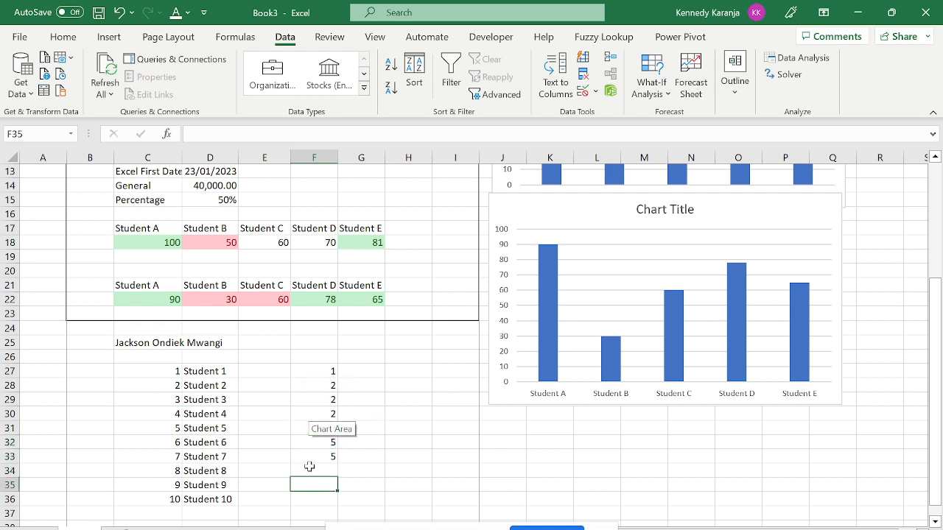
Select the entered values in F27:F33.
key(Up)
key(Up)
key(Up)
key(Up)
key(Up)
key(Up)
key(Up)
key(Up)
key(shift+Down)
key(shift+Down)
key(shift+Down)
key(shift+Down)
key(shift+Down)
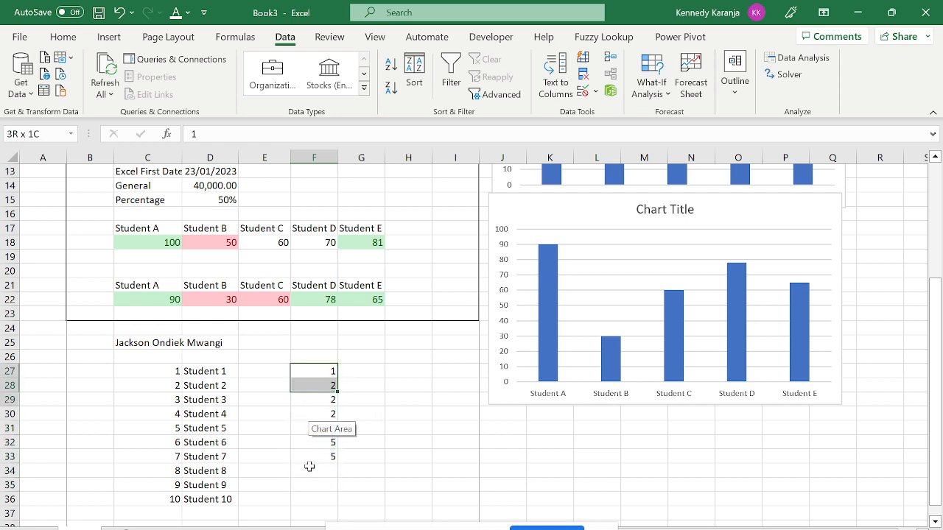
key(shift+Down)
click(422, 446)
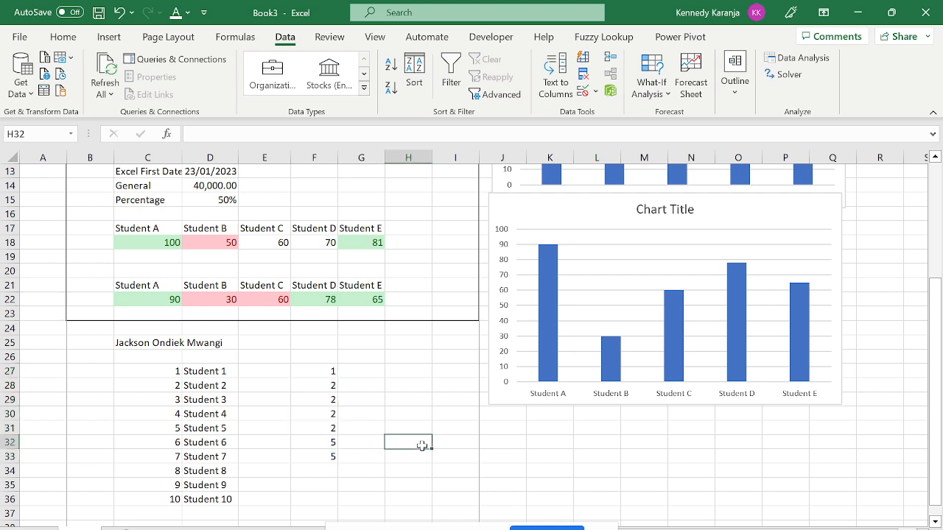
drag(318, 370, 320, 451)
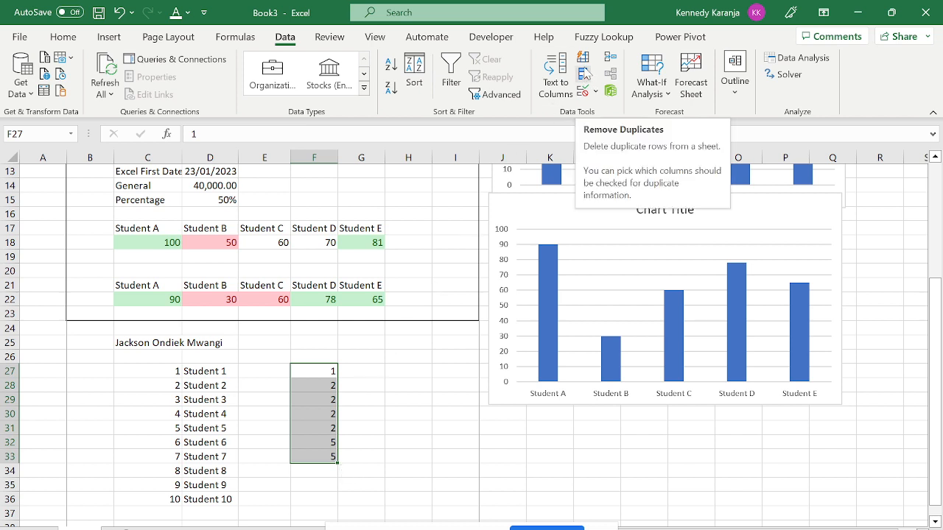
Remove duplicates from F27:F33, leaving only 1, 2 and 5.
click(582, 76)
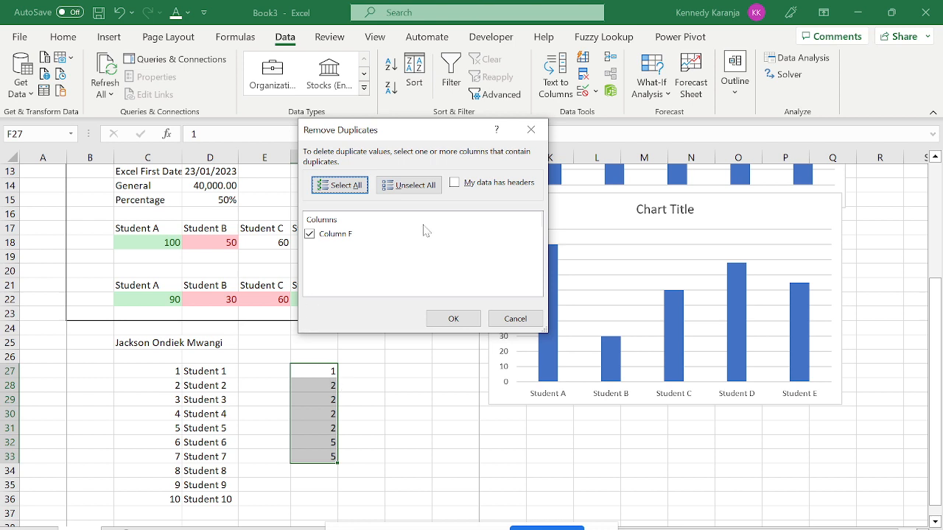
click(453, 319)
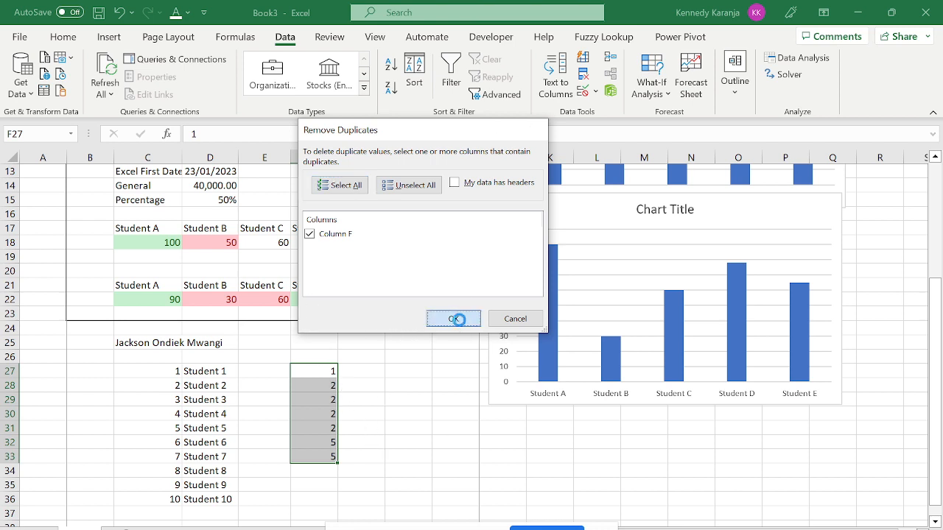
click(476, 330)
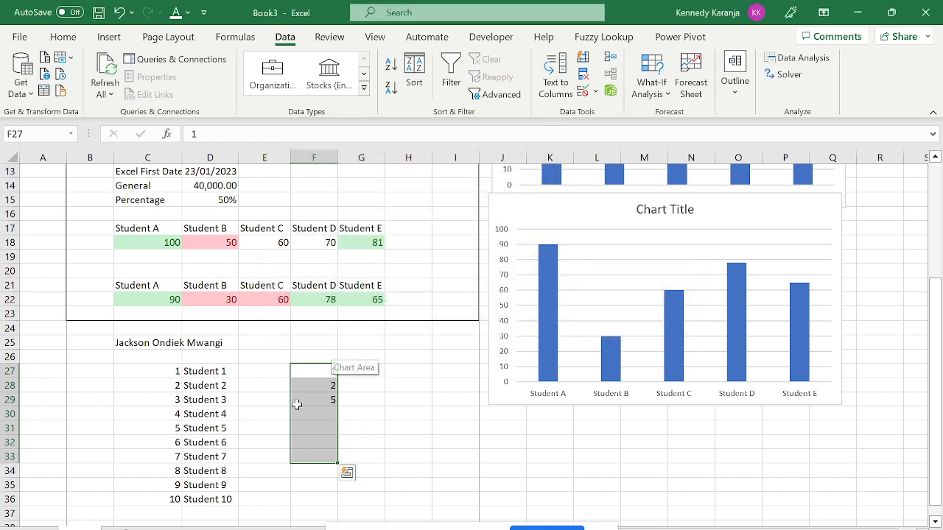
drag(324, 374, 476, 296)
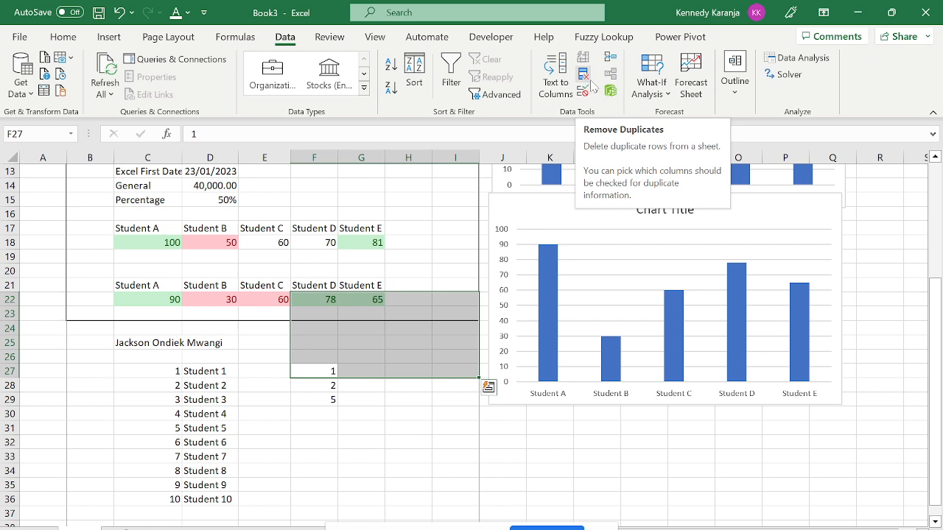
click(396, 455)
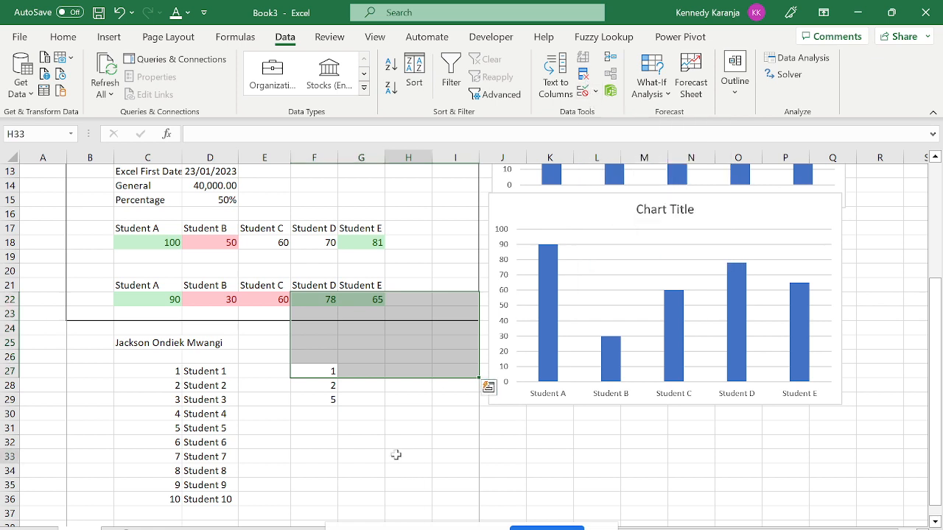
click(594, 92)
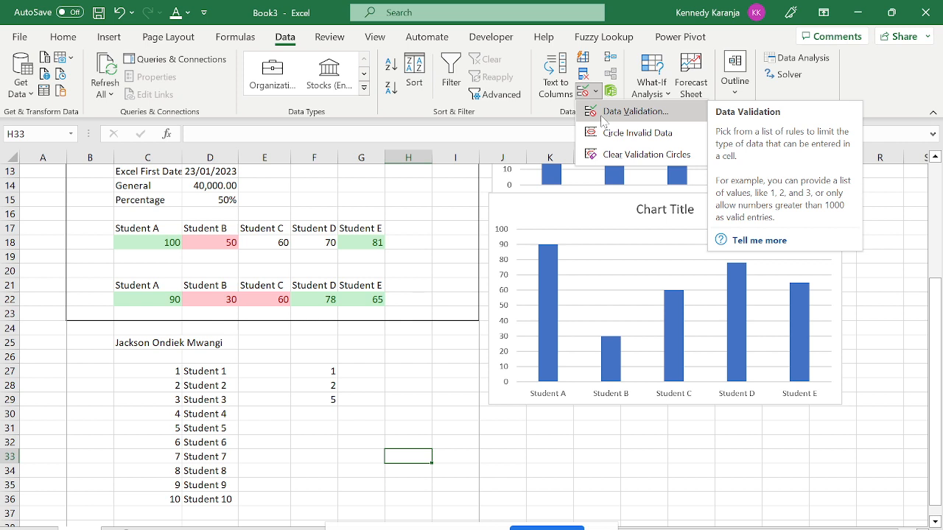
Select G27 and display the What-If Analysis and Outline grouping options.
click(561, 217)
click(374, 379)
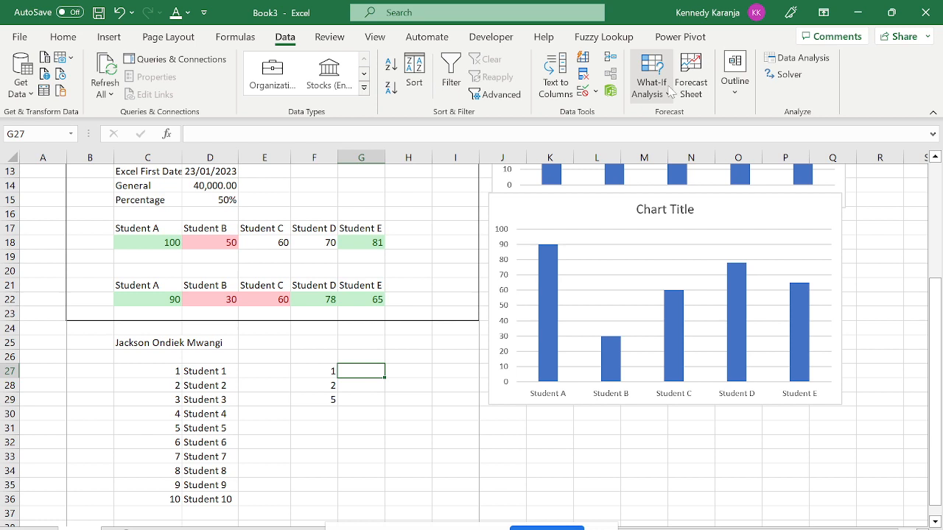
click(670, 90)
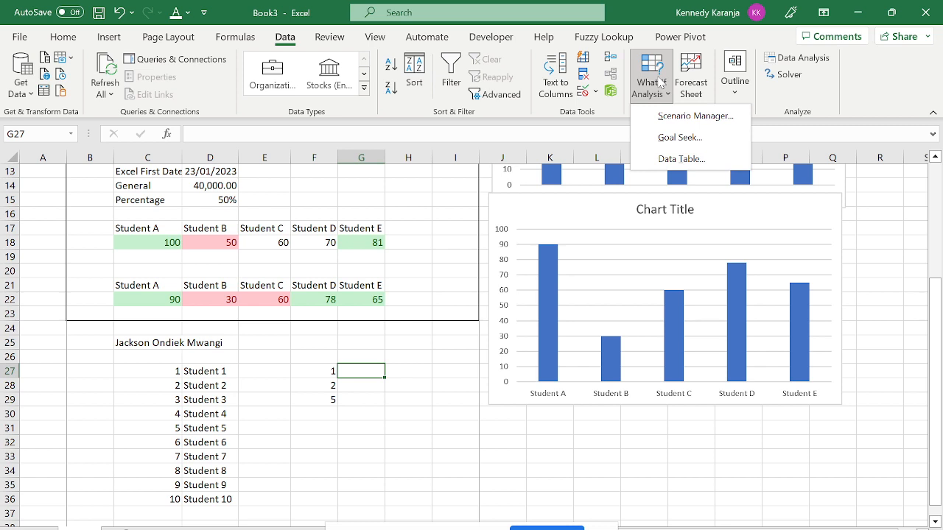
click(747, 89)
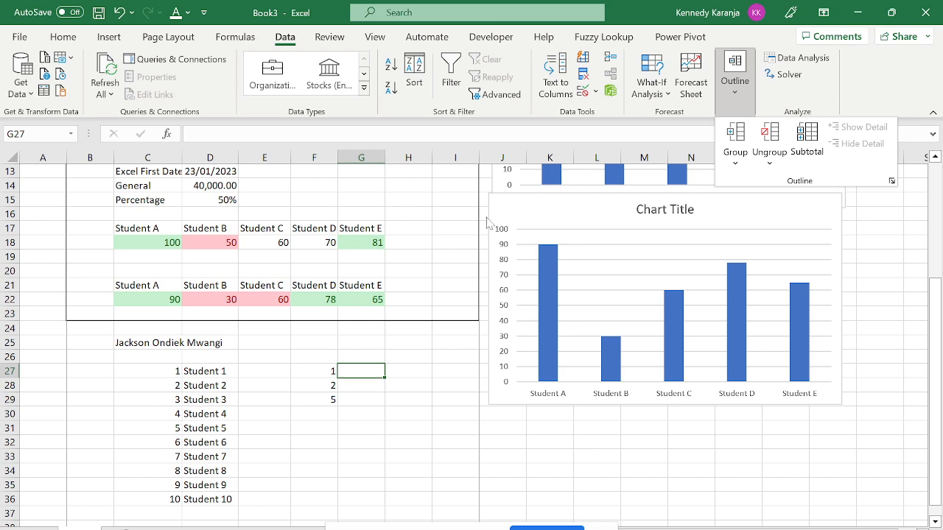
Copy the Day 1 Class label from C2 and paste it into C39.
key(Escape)
key(Up)
key(Up)
key(Up)
key(Up)
key(Up)
key(Up)
key(Up)
key(Up)
key(Up)
key(Up)
key(Up)
key(Up)
key(Up)
key(Up)
key(Up)
key(Up)
key(Up)
key(Up)
key(Up)
key(Up)
key(Up)
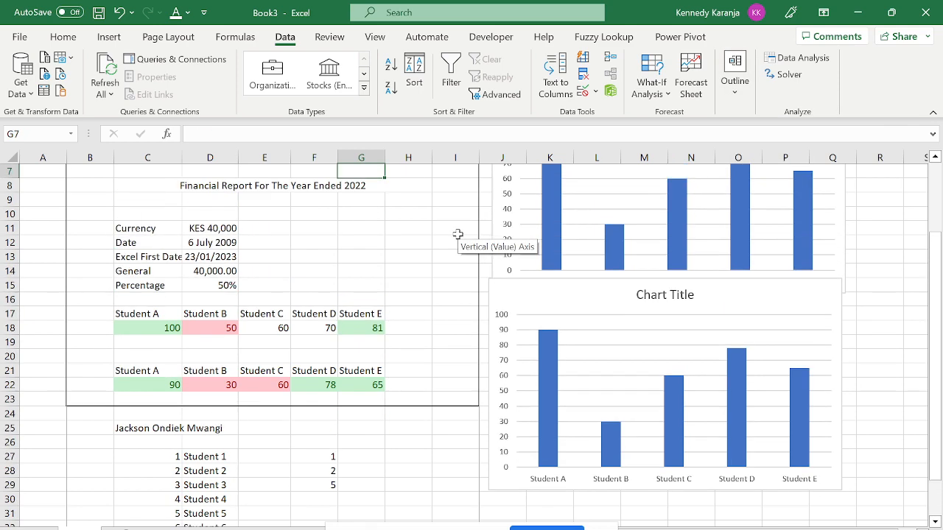
key(Left)
key(Left)
key(Left)
key(Left)
key(Left)
key(Left)
key(Down)
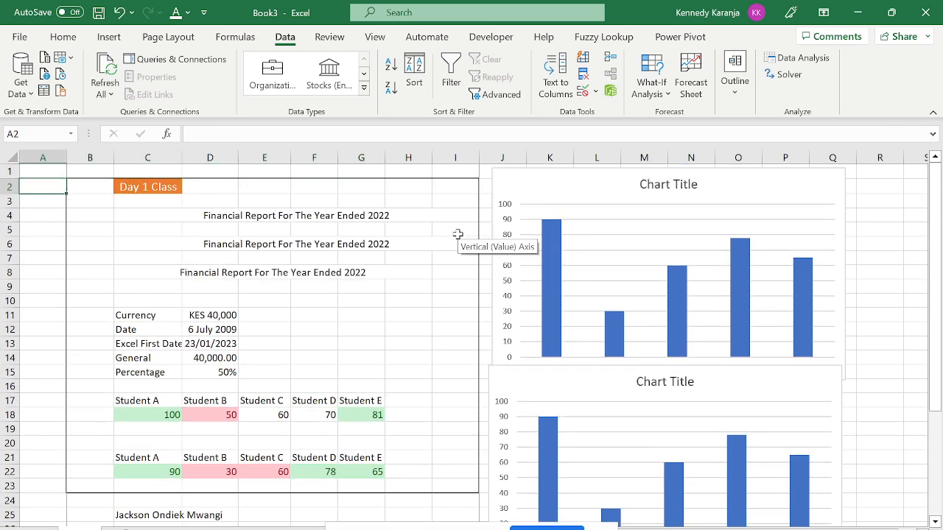
key(Down)
key(Right)
key(Right)
key(Up)
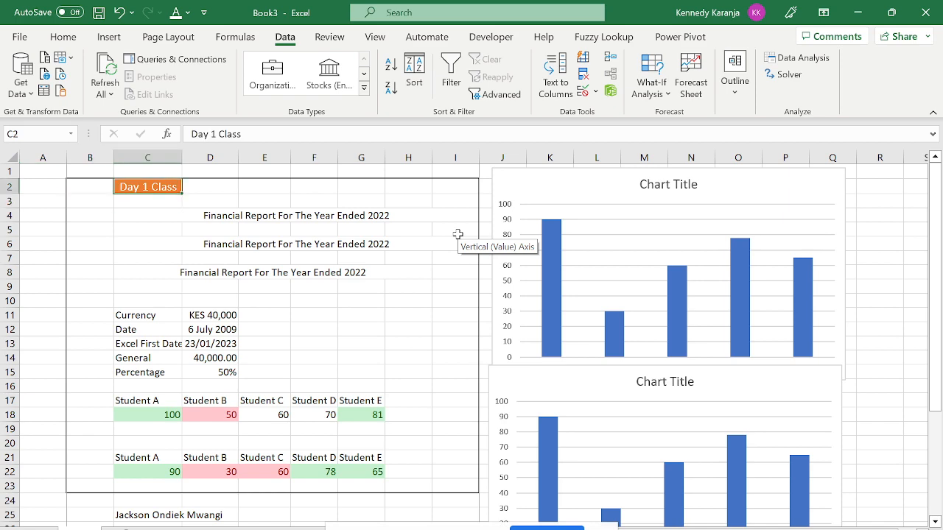
key(Down)
key(Down)
key(Down)
key(Down)
key(Down)
key(Down)
key(Down)
key(Down)
key(Down)
key(Down)
key(Down)
key(Down)
key(Down)
key(Down)
key(Down)
key(Down)
key(Down)
key(Down)
key(Down)
key(Down)
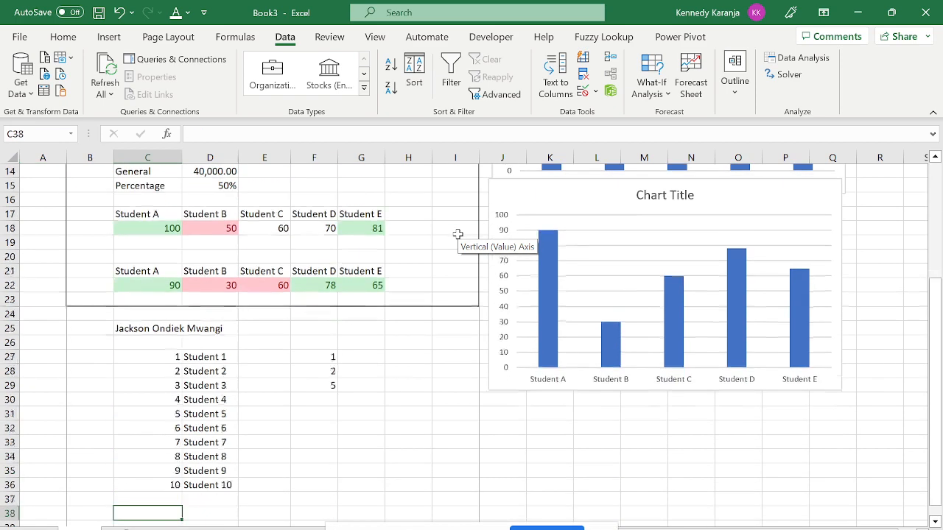
key(Up)
key(Up)
key(Up)
key(Up)
key(Up)
Change the C39 label to Day 2 Class and return to the top of the sheet.
key(Up)
key(Up)
key(Up)
key(Up)
key(Up)
key(Up)
key(Up)
key(Up)
key(Down)
key(Down)
key(Down)
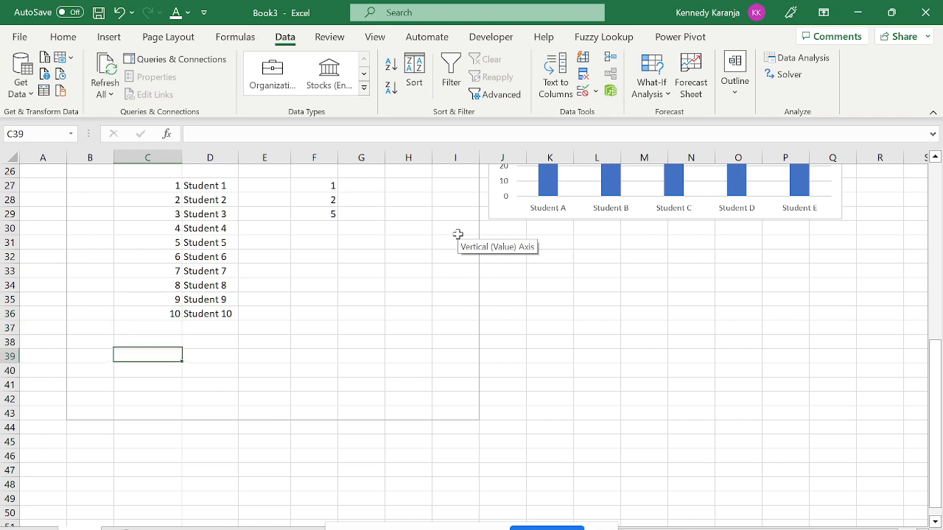
text(Day 1 Class)
key(Up)
key(Down)
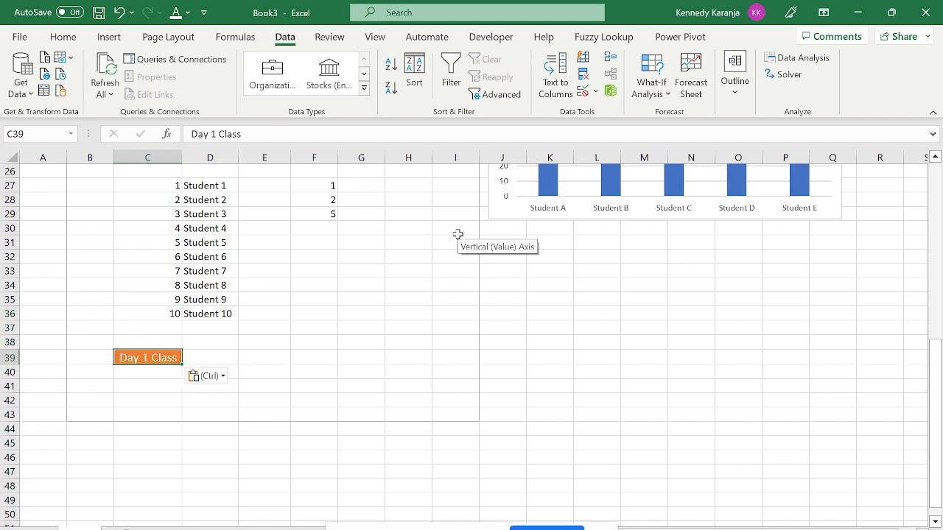
key(F2)
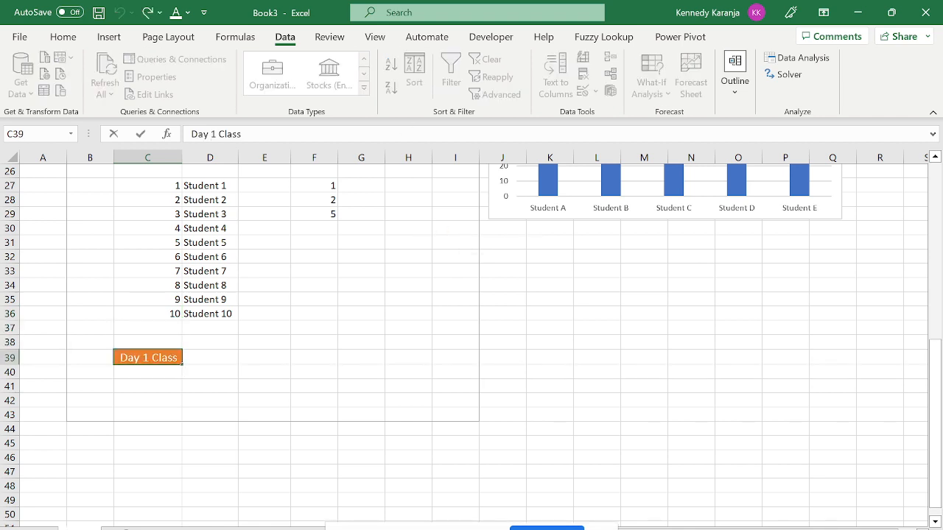
key(BackSpace)
text(2)
key(Return)
key(Up)
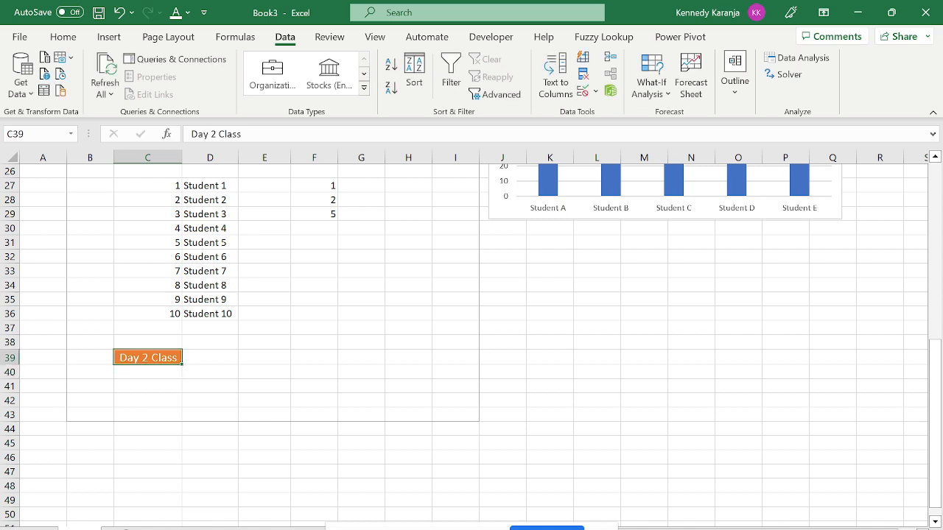
key(ctrl+Up)
key(ctrl+Up)
key(ctrl+Up)
key(ctrl+Up)
key(ctrl+Up)
key(ctrl+Up)
key(ctrl+Up)
key(ctrl+Up)
key(ctrl+Up)
key(ctrl+Up)
key(ctrl+Up)
key(ctrl+Up)
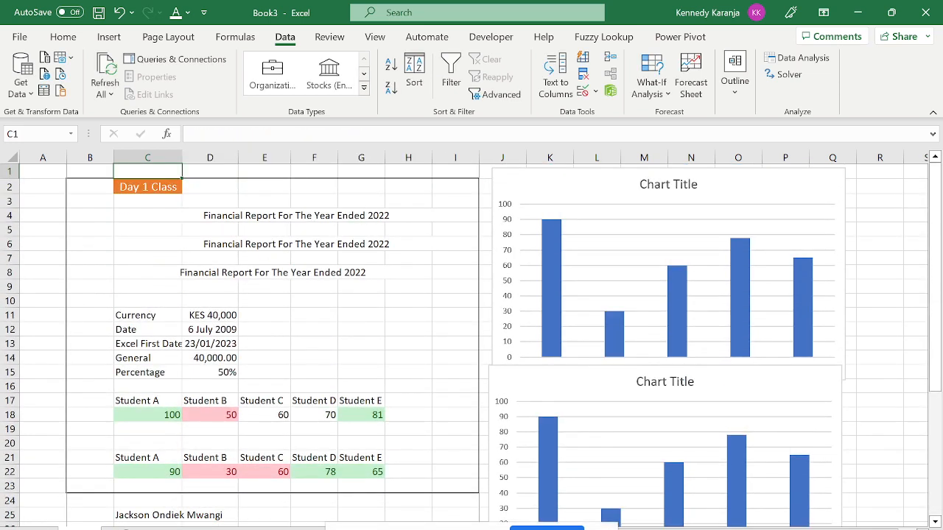
Move the lower bar chart further down the sheet.
click(7, 200)
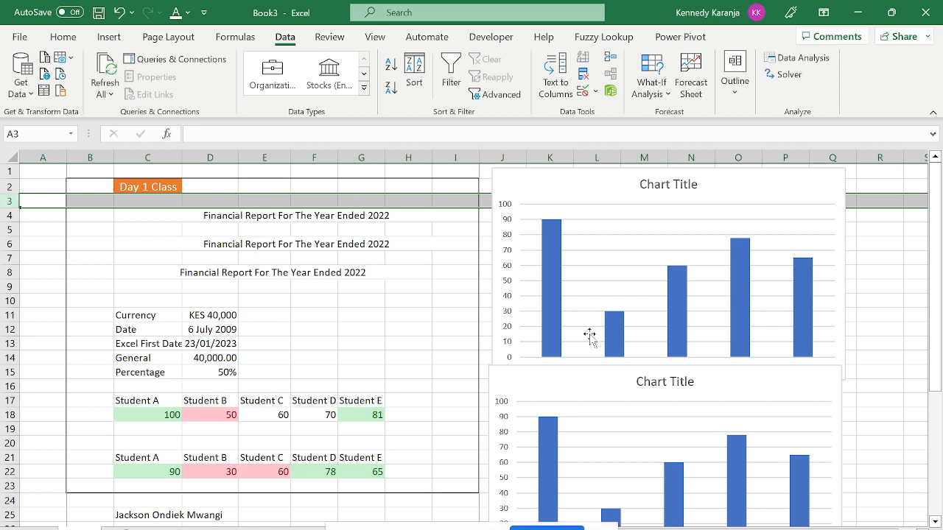
click(608, 379)
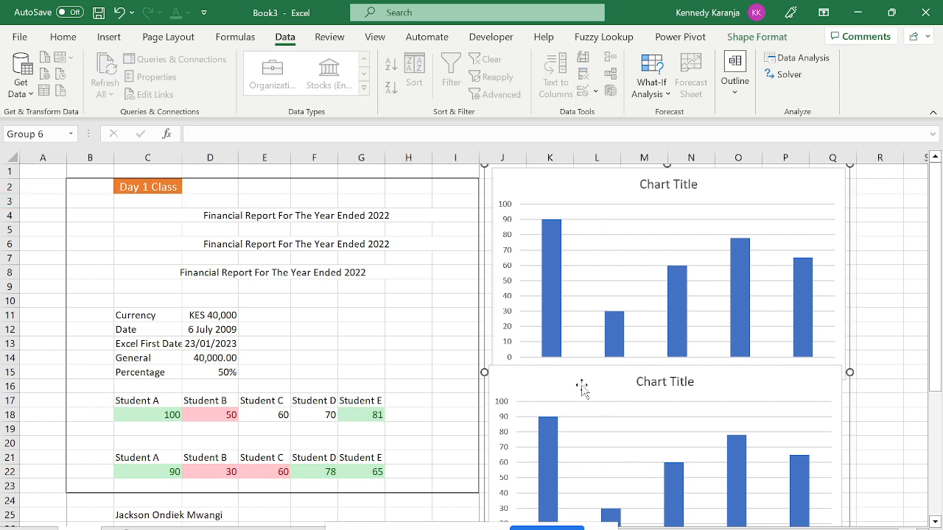
drag(582, 388, 604, 478)
Nudge the upper chart down slightly, then select whole rows from row 3 downward.
click(560, 177)
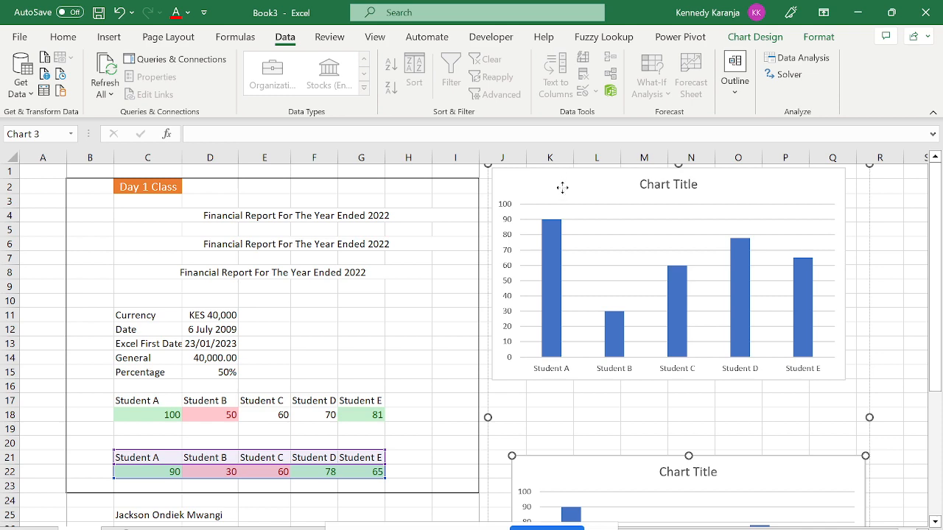
drag(562, 188, 575, 252)
click(176, 228)
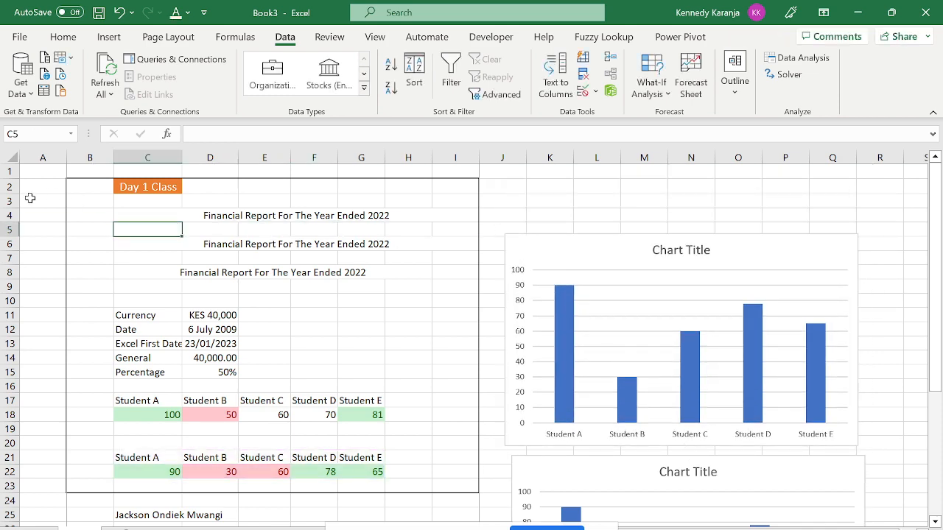
drag(10, 200, 162, 457)
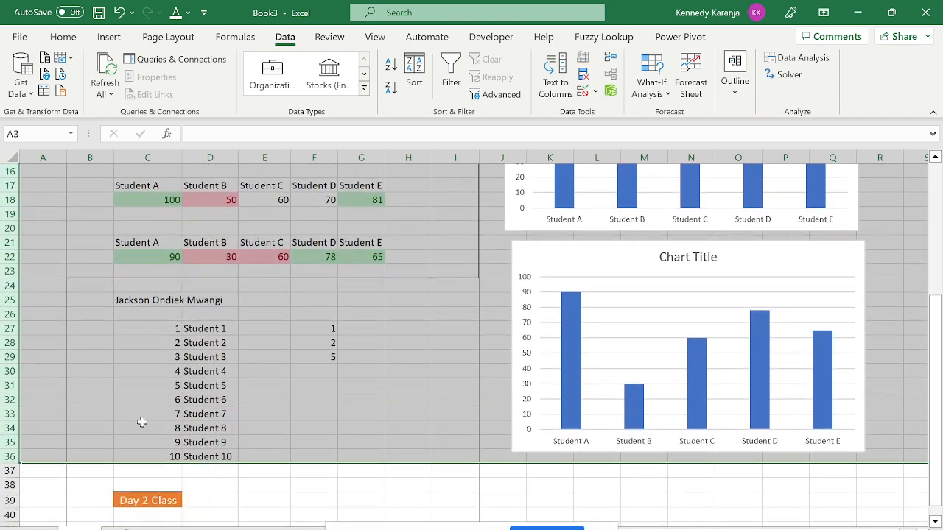
Group rows 3–36 with Data > Outline > Group and collapse to level 1, leaving Day 1 Class above Day 2 Class.
drag(933, 352, 933, 220)
click(735, 80)
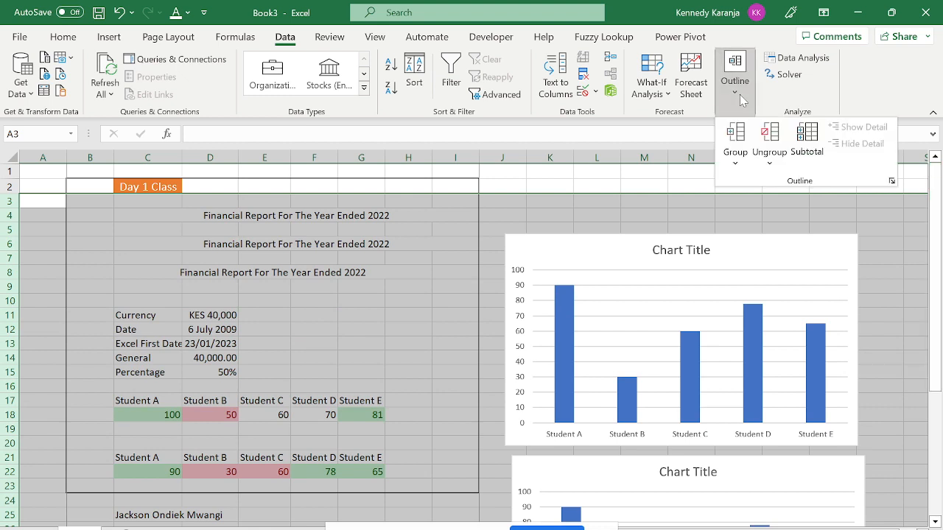
click(742, 160)
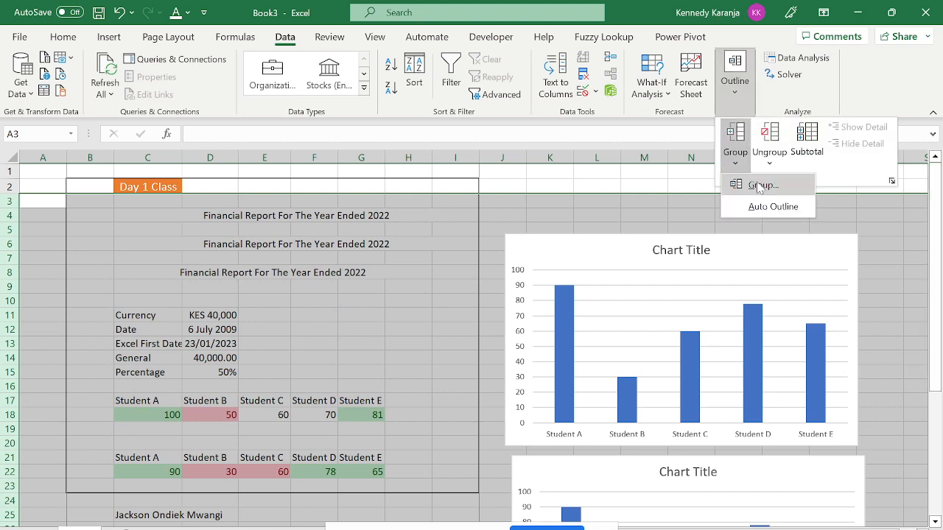
click(762, 185)
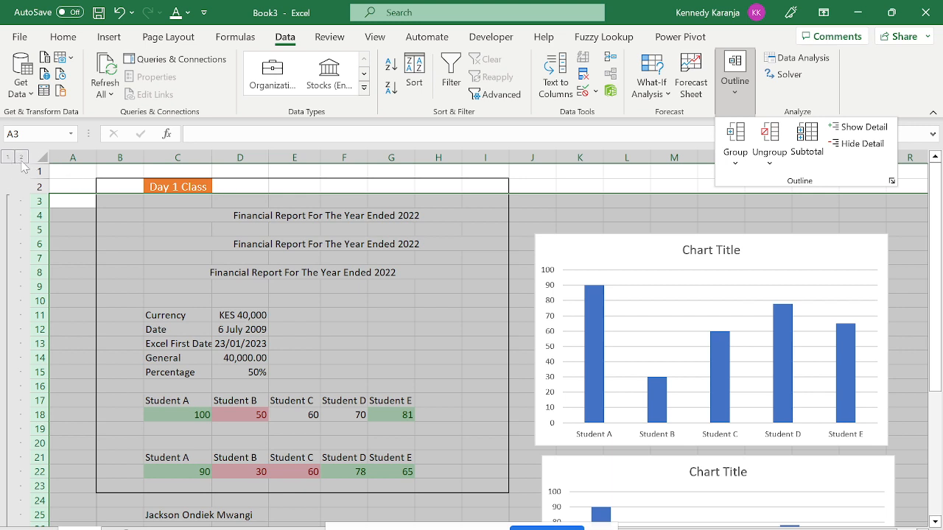
click(22, 163)
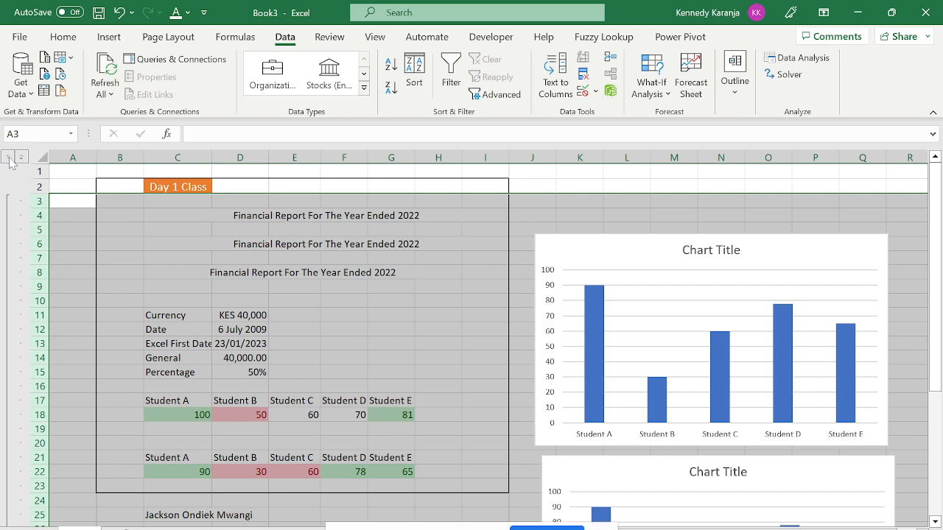
click(9, 159)
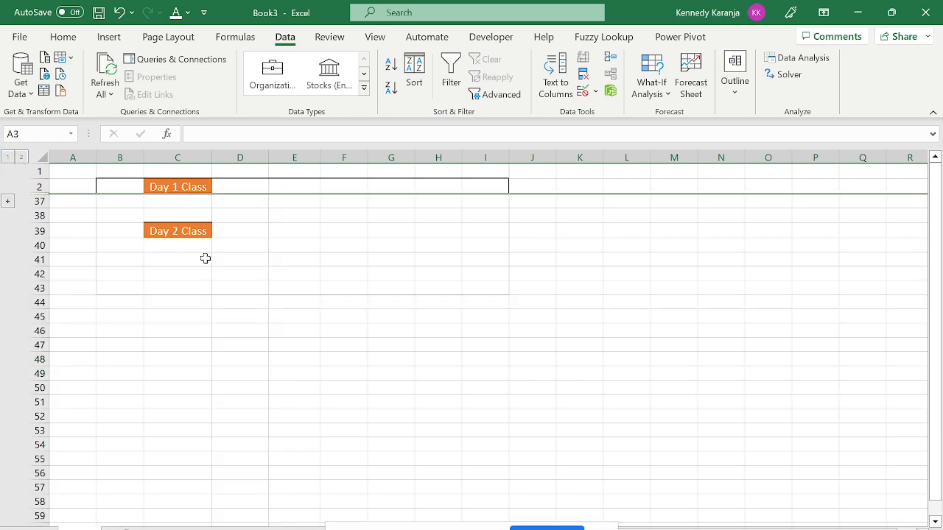
click(160, 257)
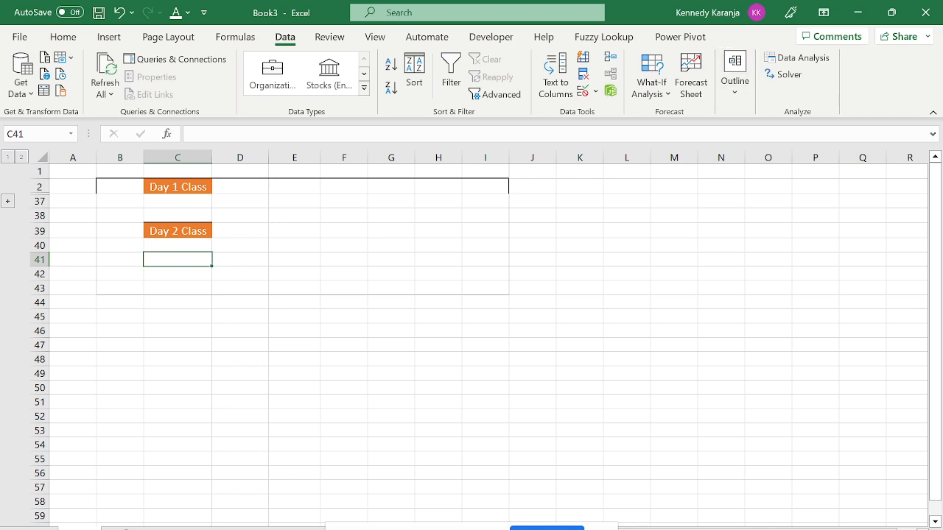
Toggle the outline between levels 2 and 1, ending expanded at level 2.
click(22, 157)
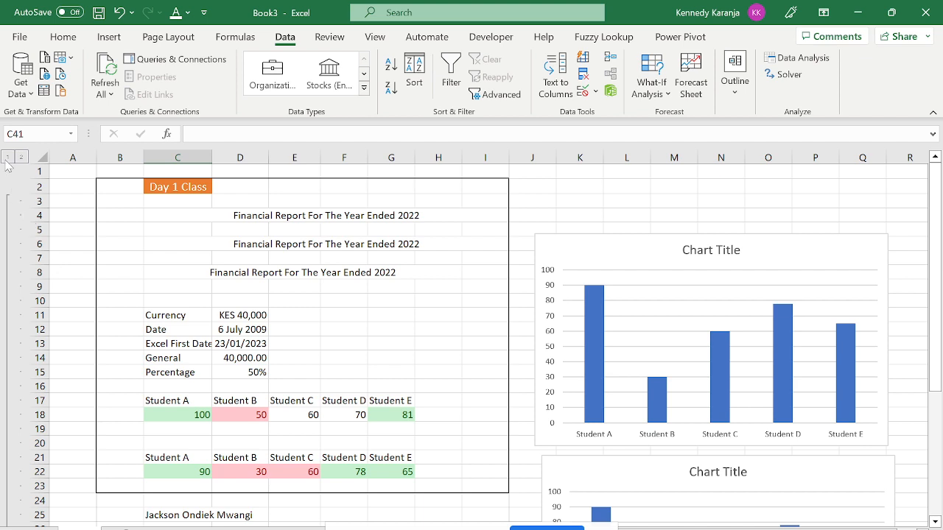
click(6, 157)
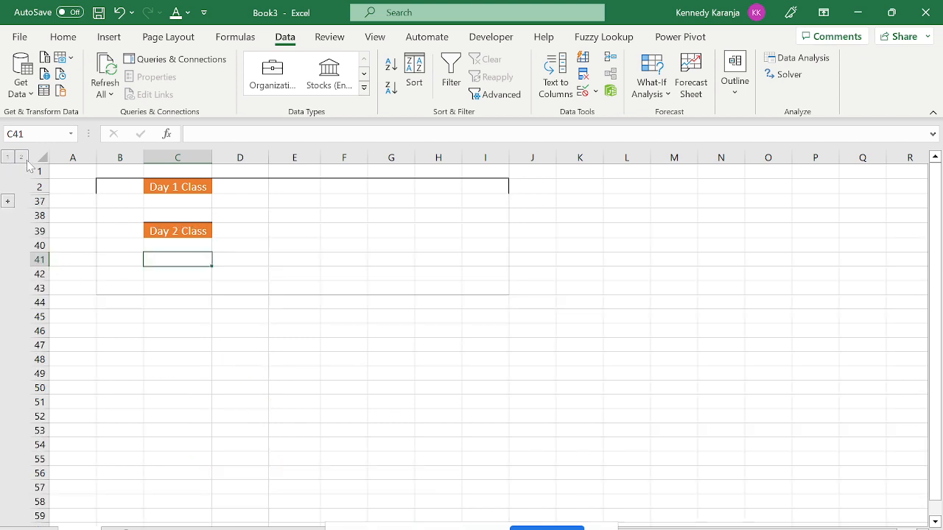
click(21, 157)
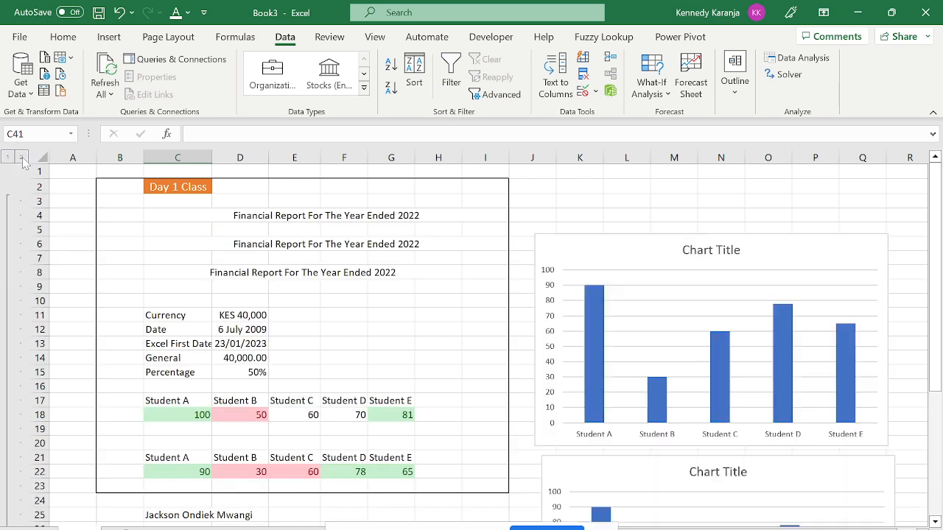
Move the active cell through column C of the report, returning to the top of the sheet.
click(191, 266)
key(ctrl+Up)
key(ctrl+Up)
key(ctrl+Up)
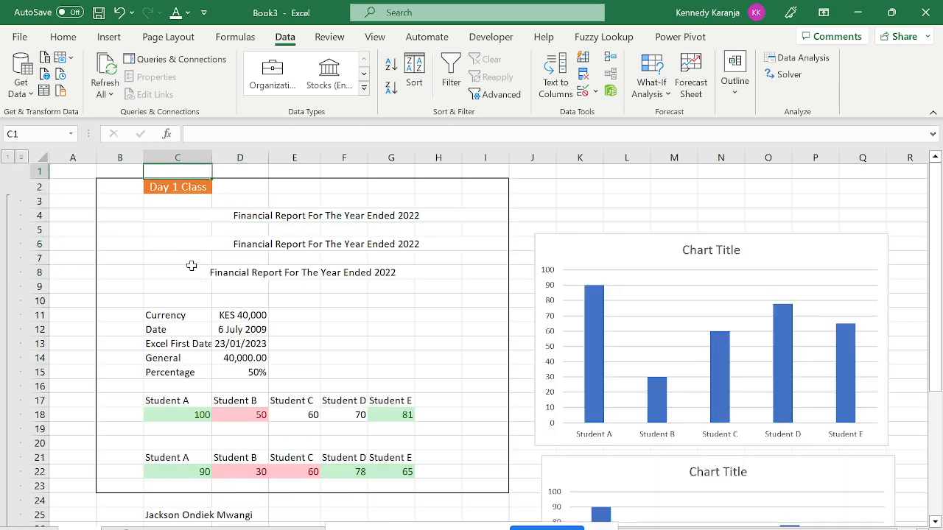
key(Down)
key(Down)
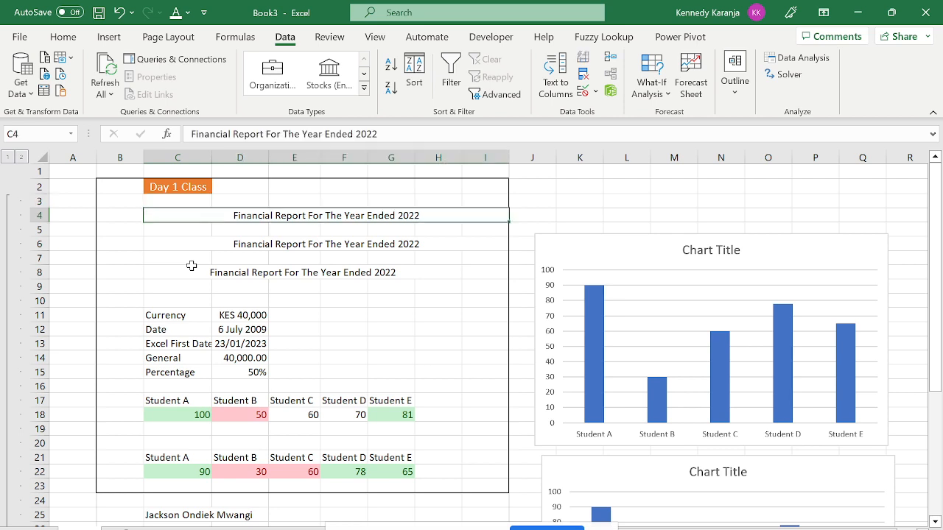
key(ctrl+Up)
key(Down)
key(Down)
key(Down)
key(Down)
key(Down)
key(Down)
key(Down)
key(Down)
key(Down)
key(Down)
key(Down)
key(Down)
key(Down)
key(Down)
key(Down)
key(Down)
key(Down)
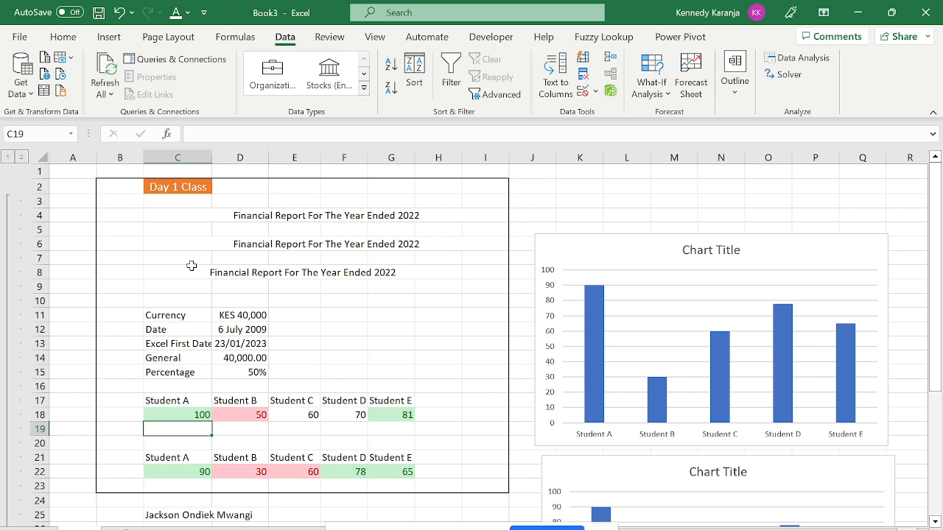
key(Down)
key(Down)
key(Down)
key(Down)
key(Down)
key(Down)
key(Down)
key(Down)
key(Down)
key(Down)
key(Down)
key(Down)
key(Down)
key(Down)
key(Down)
key(Down)
key(Down)
key(Down)
key(Down)
key(Down)
key(Down)
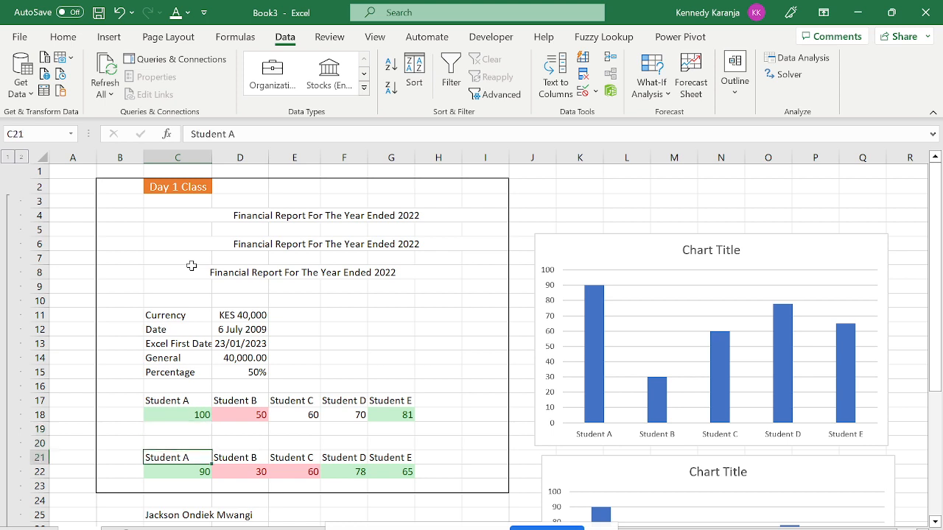
key(Up)
key(Up)
key(Up)
key(Up)
key(Up)
key(Up)
key(Page_Up)
key(Page_Up)
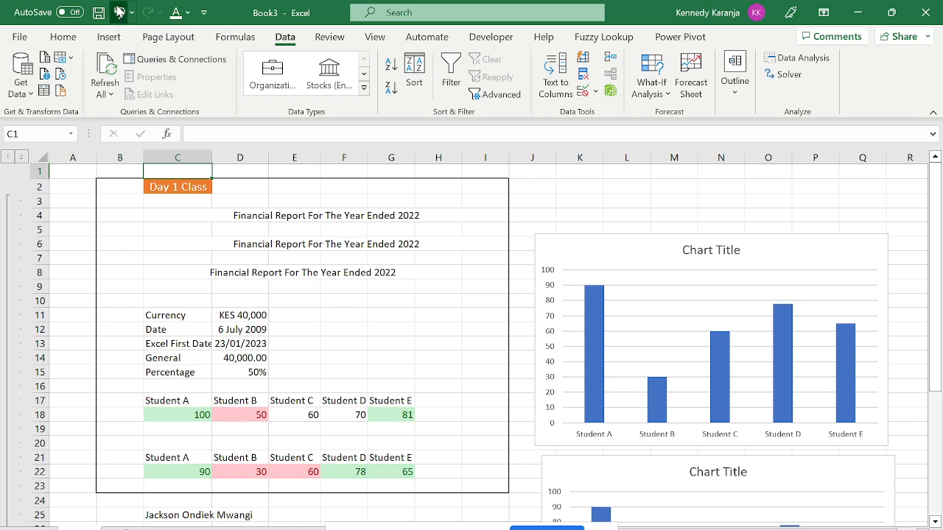
Undo the outline changes five times until the grouping of rows 3–36 is removed.
click(119, 11)
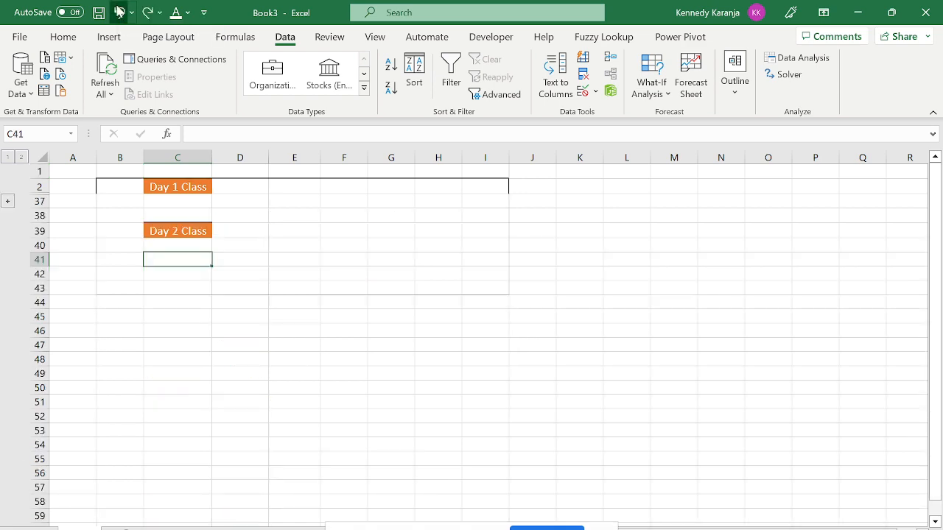
click(118, 11)
click(119, 11)
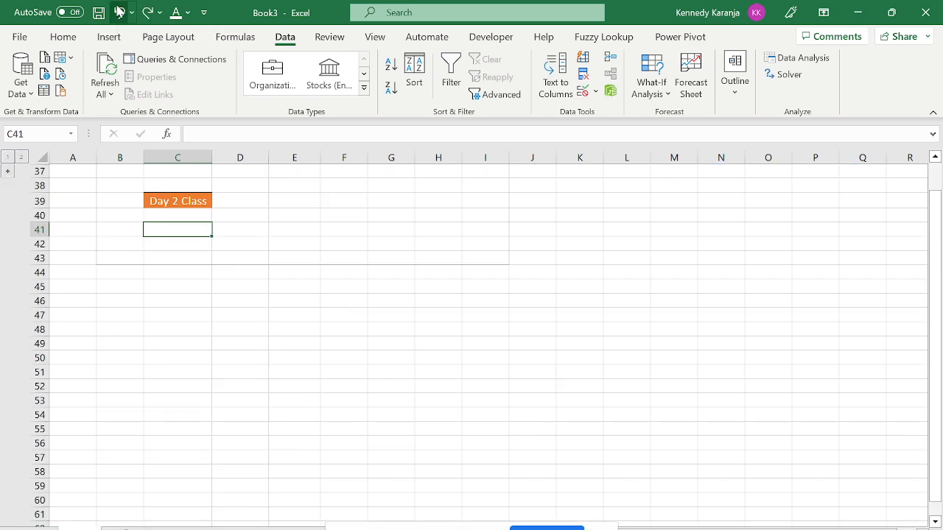
click(118, 11)
click(119, 11)
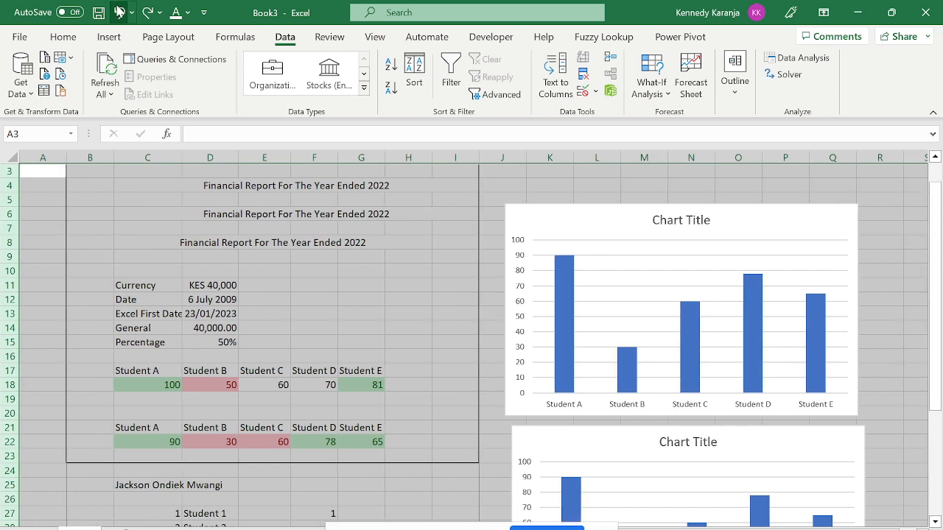
Pick a cell to clear the row selection and move the active cell to B1.
click(157, 222)
key(Up)
key(Up)
key(Up)
key(Up)
key(Up)
key(Up)
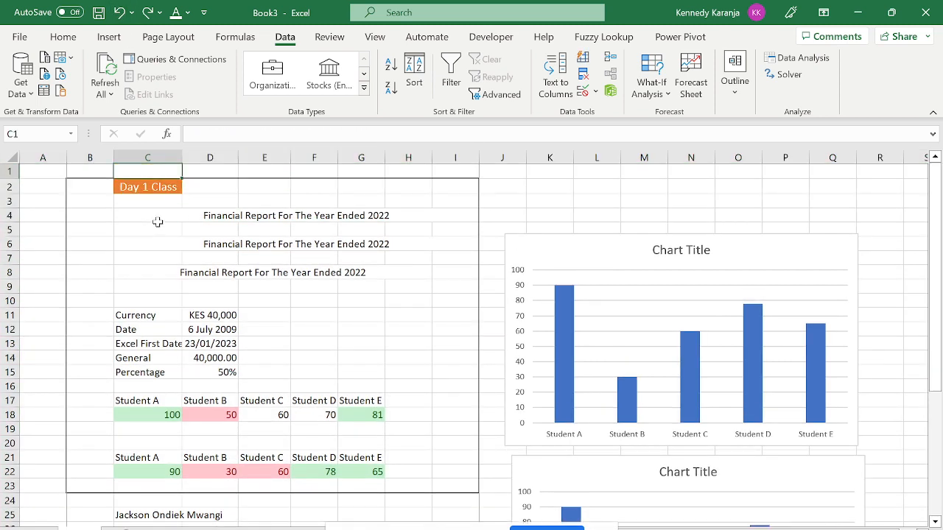
key(Left)
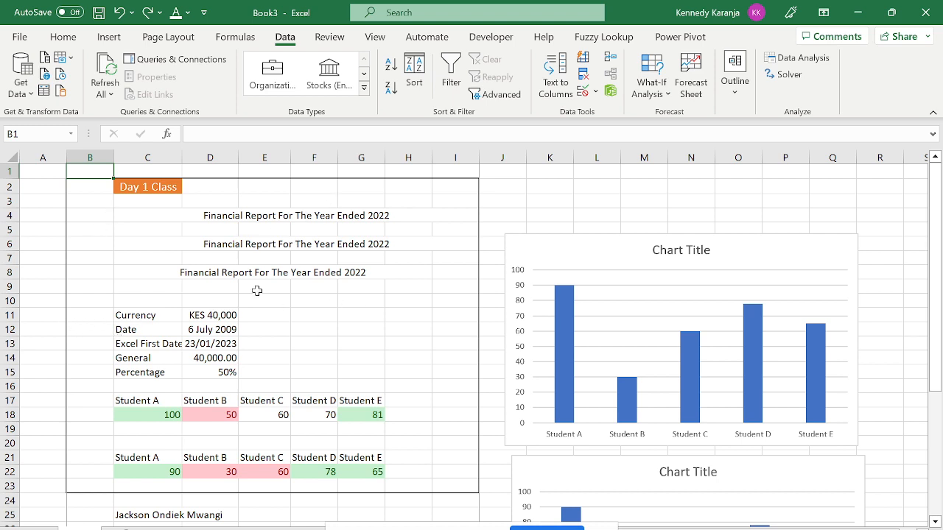
Select rows 3 through 37 of the Day 1 Class section.
click(5, 201)
drag(4, 201, 27, 370)
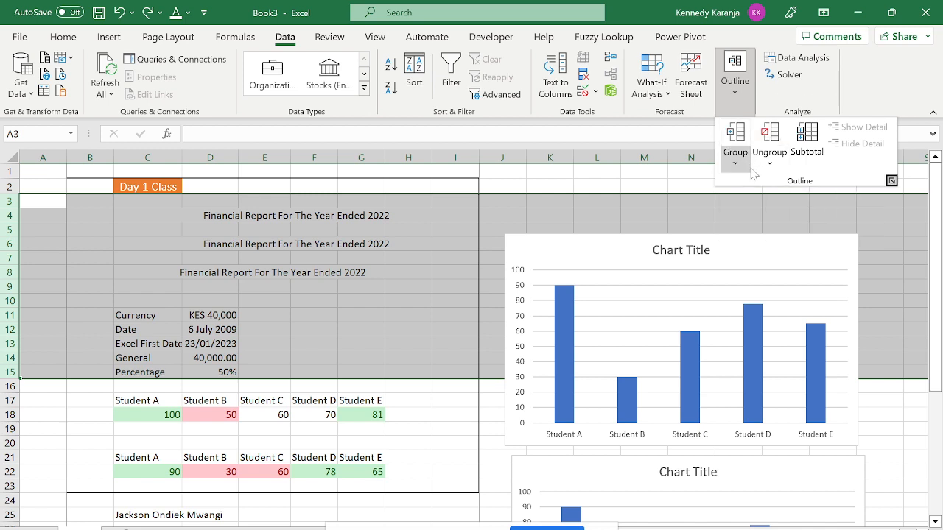
key(Escape)
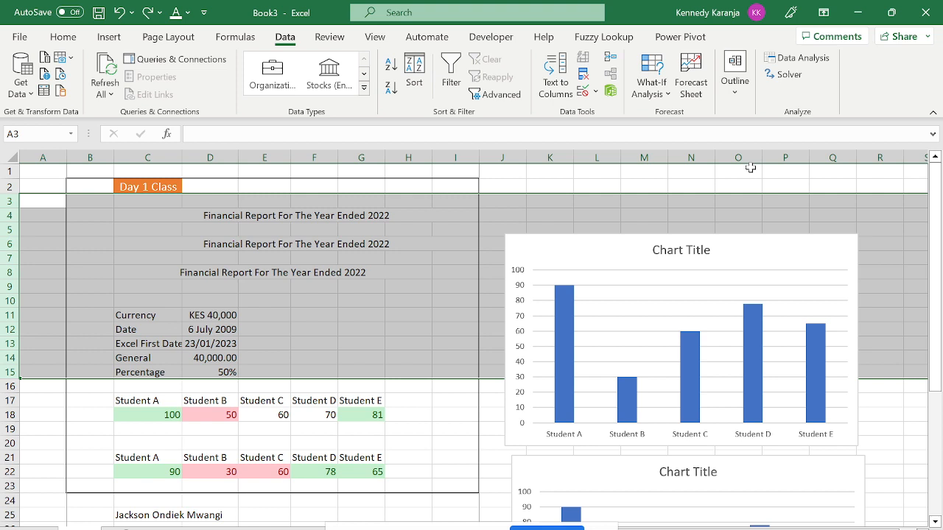
key(shift+Down)
key(shift+Down)
key(shift+Down)
key(shift+Down)
key(shift+Down)
key(shift+Down)
key(shift+Down)
key(shift+Down)
key(shift+Down)
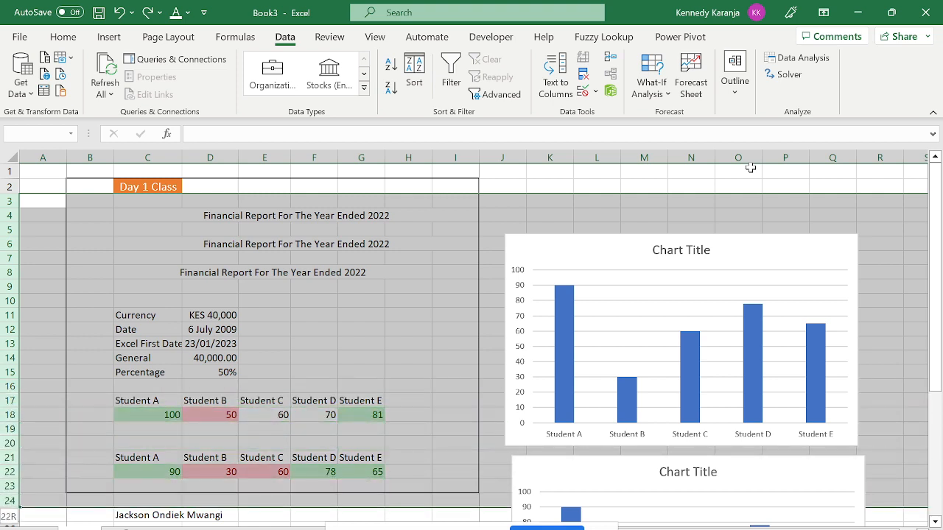
scroll(749, 168, down, 3)
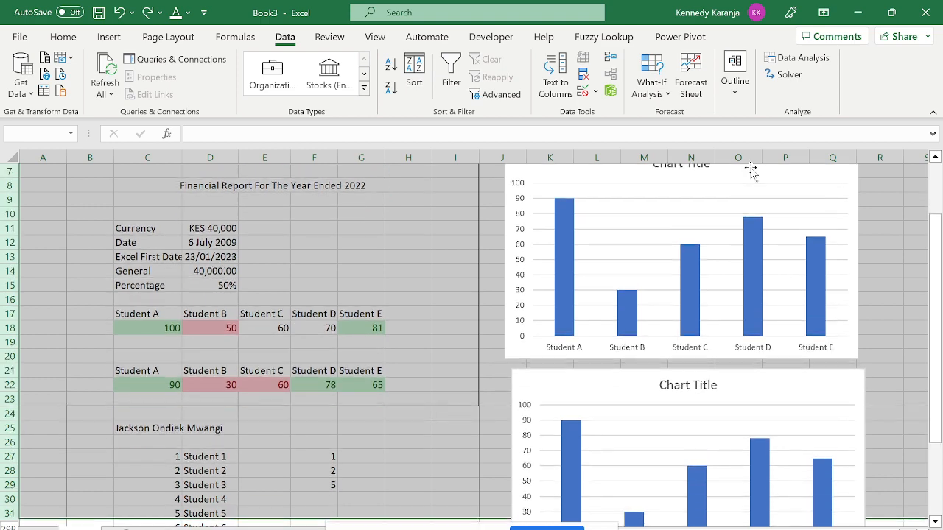
key(shift+Down)
key(shift+Down)
key(shift+Down)
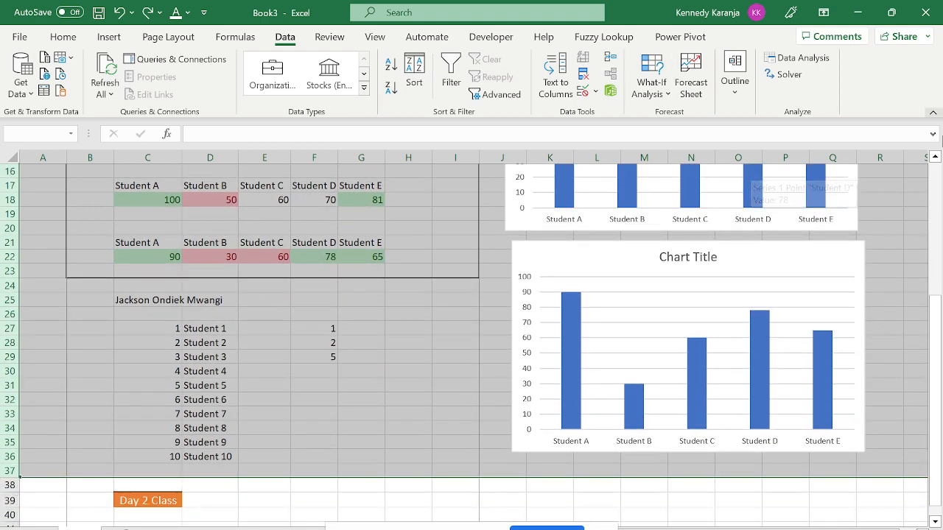
drag(931, 304, 932, 173)
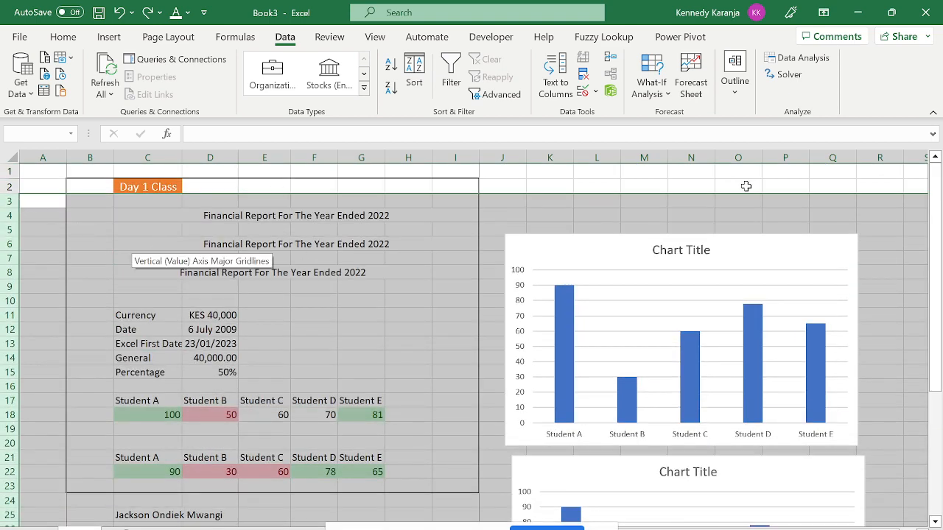
drag(934, 224, 935, 348)
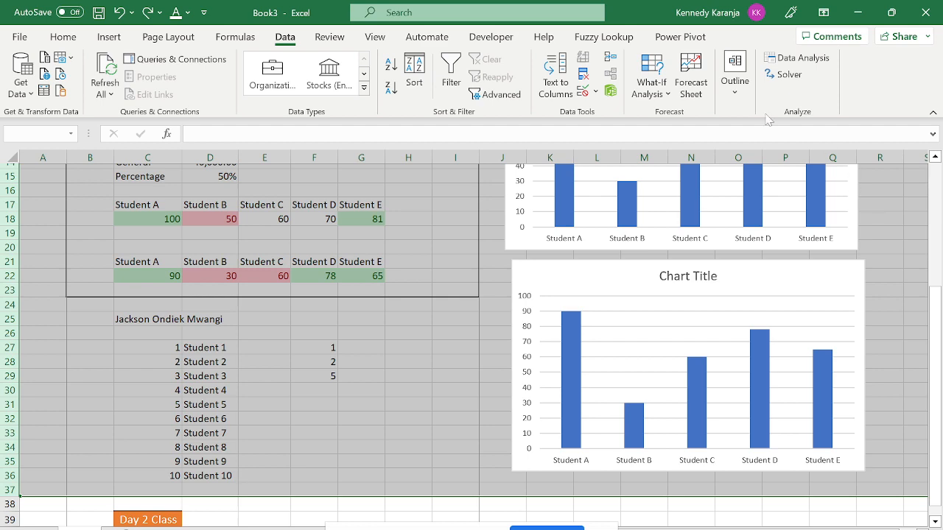
Group rows 3–37, undoing an accidental extra nested grouping.
click(732, 101)
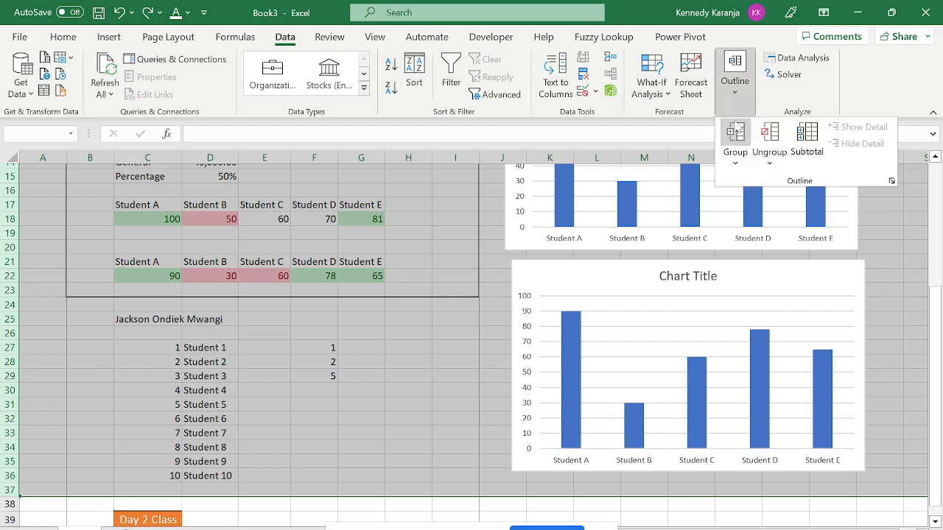
click(739, 149)
click(737, 157)
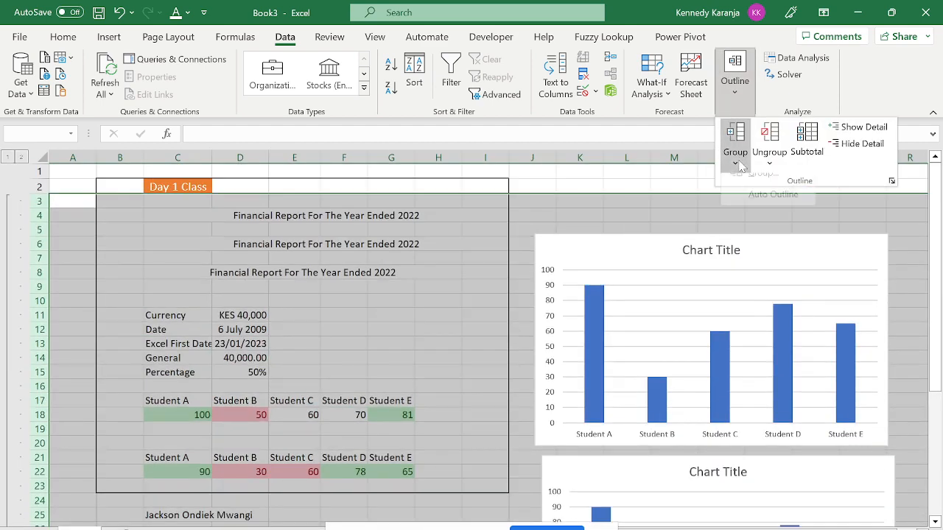
click(753, 188)
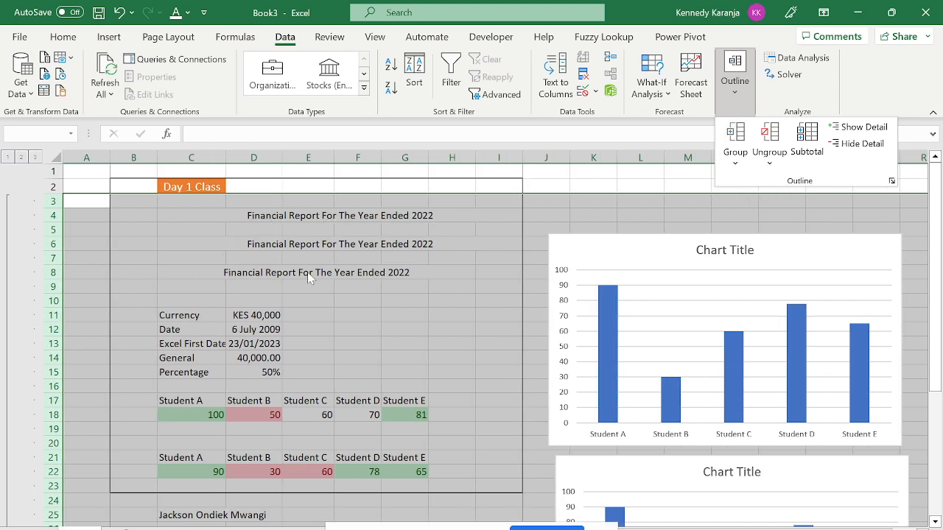
click(307, 272)
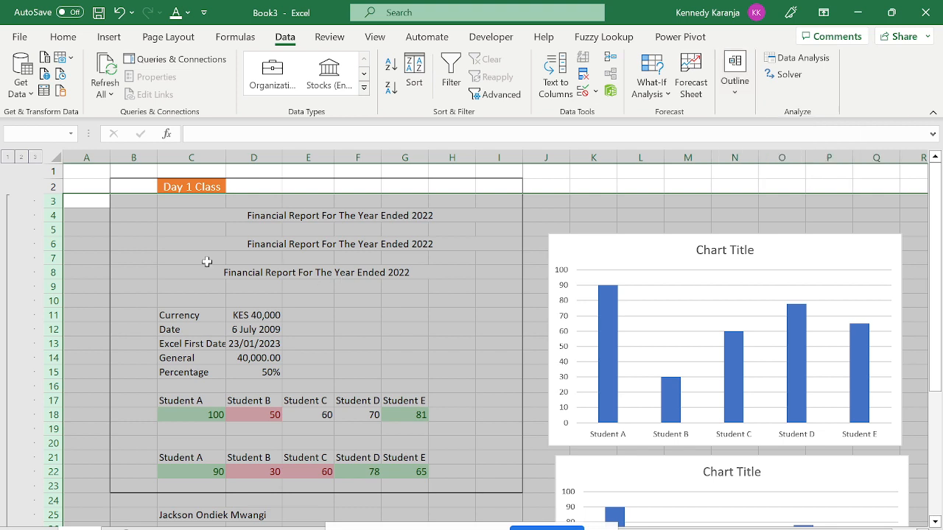
click(118, 15)
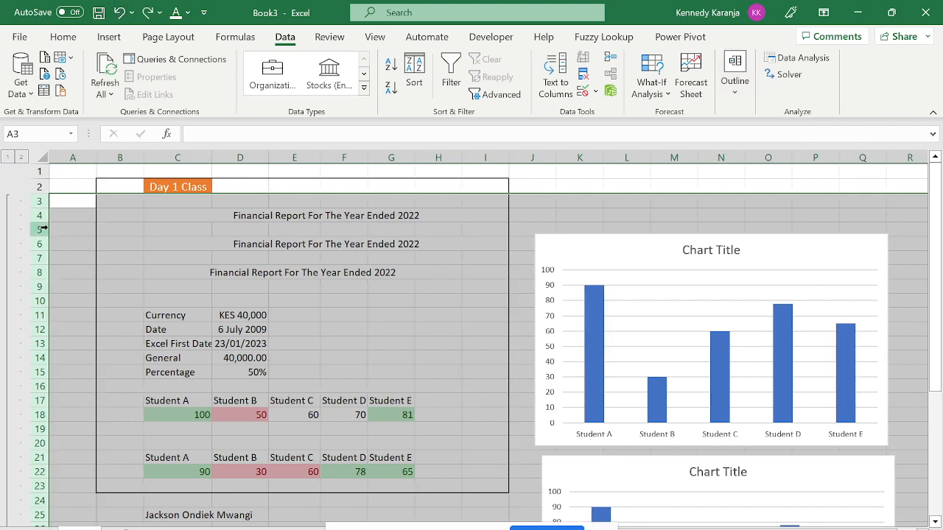
Collapse the outline to level 1 so Day 2 Class follows the Day 1 Class heading.
click(7, 158)
click(122, 214)
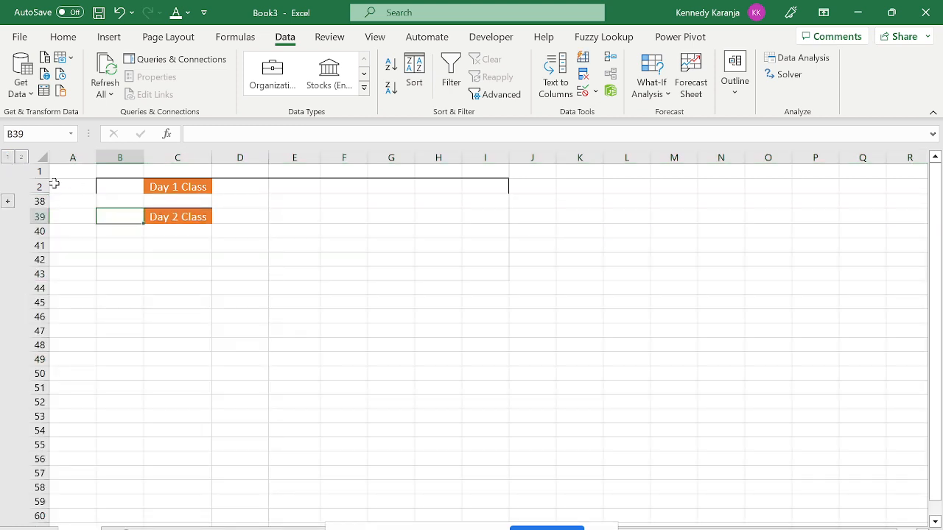
click(175, 186)
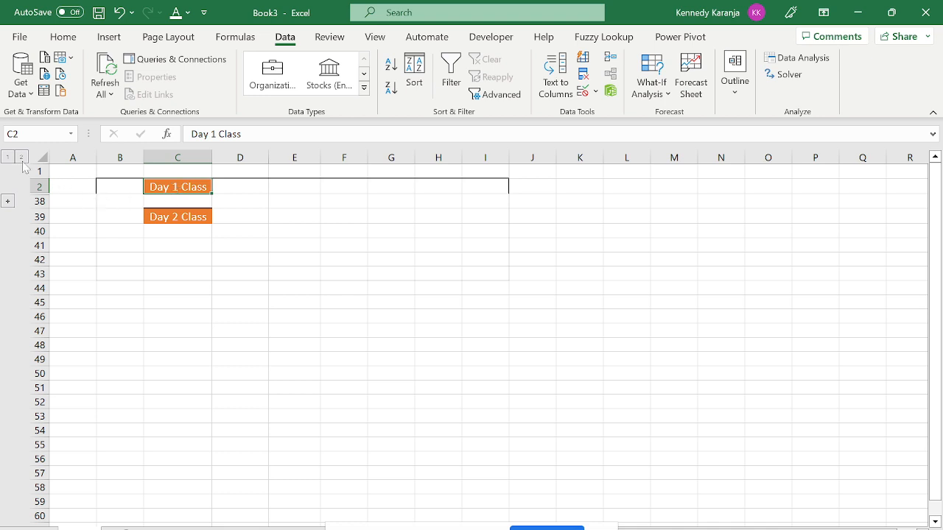
click(9, 201)
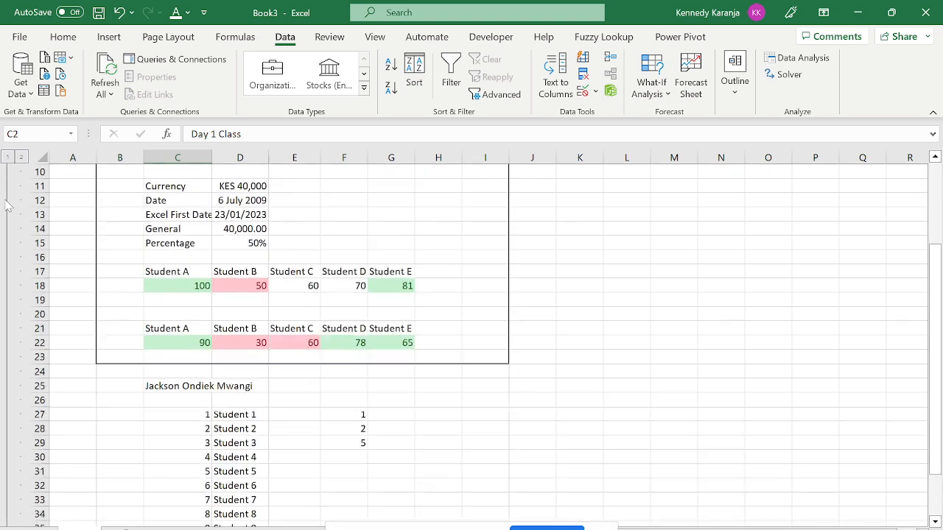
click(9, 159)
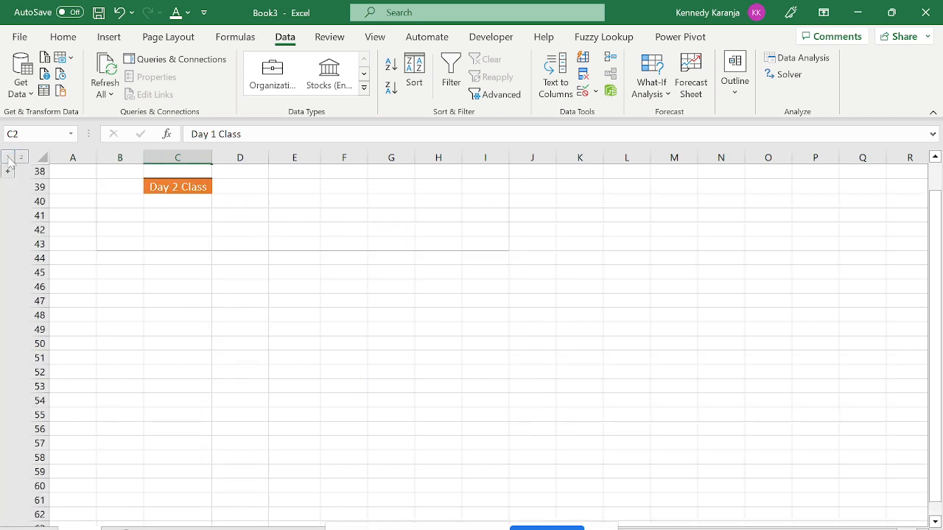
click(103, 186)
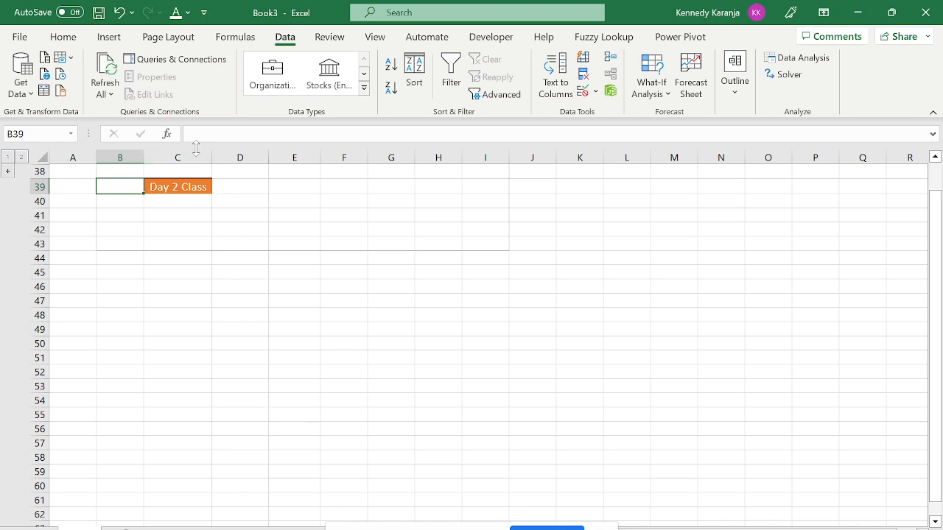
Group columns D through L.
click(219, 160)
drag(220, 160, 637, 163)
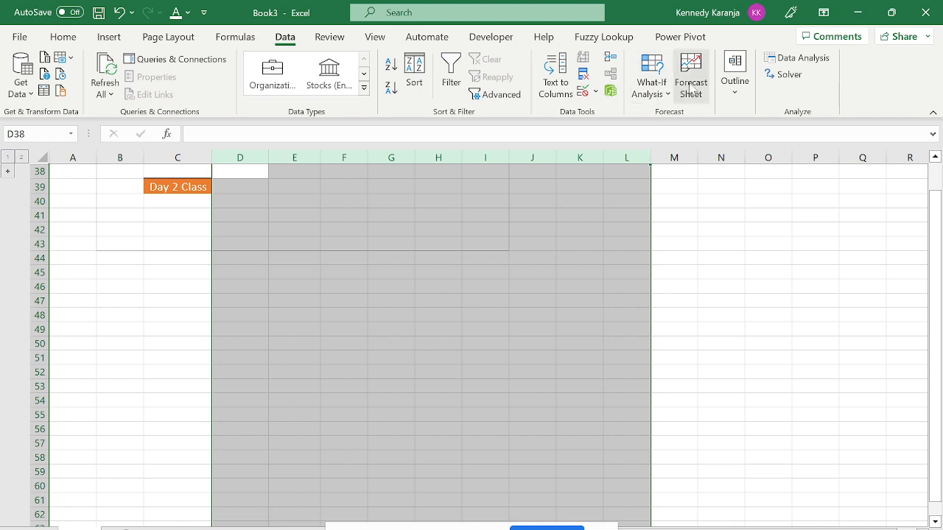
click(746, 89)
click(735, 162)
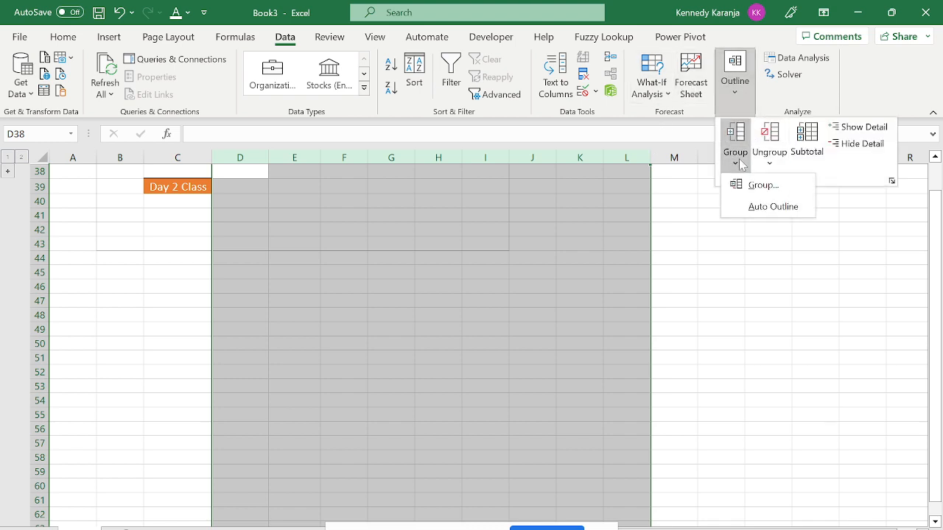
click(750, 184)
click(450, 271)
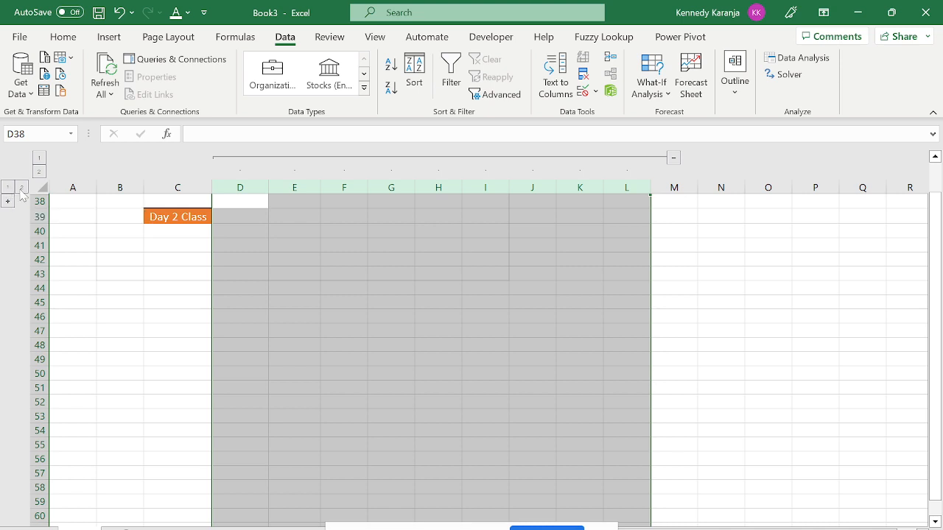
Test collapsing and expanding the row group and the D–L column group.
click(21, 188)
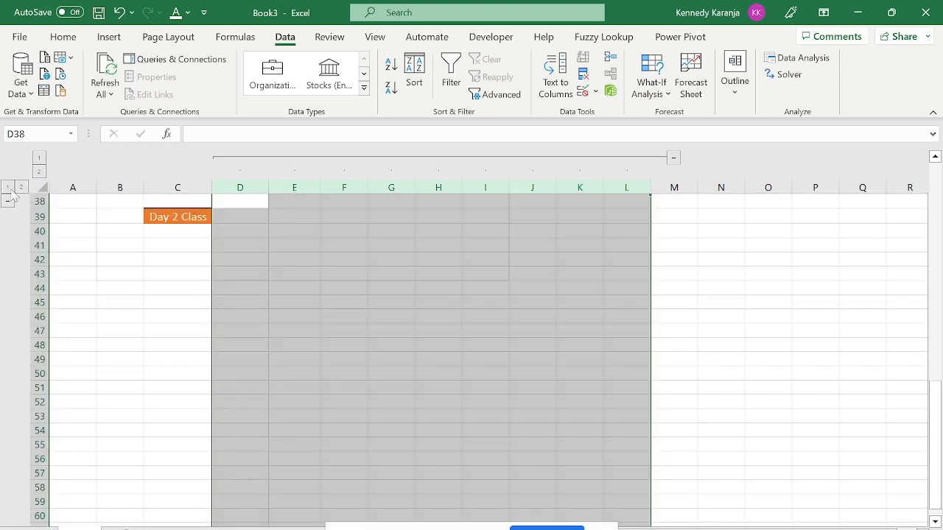
click(7, 189)
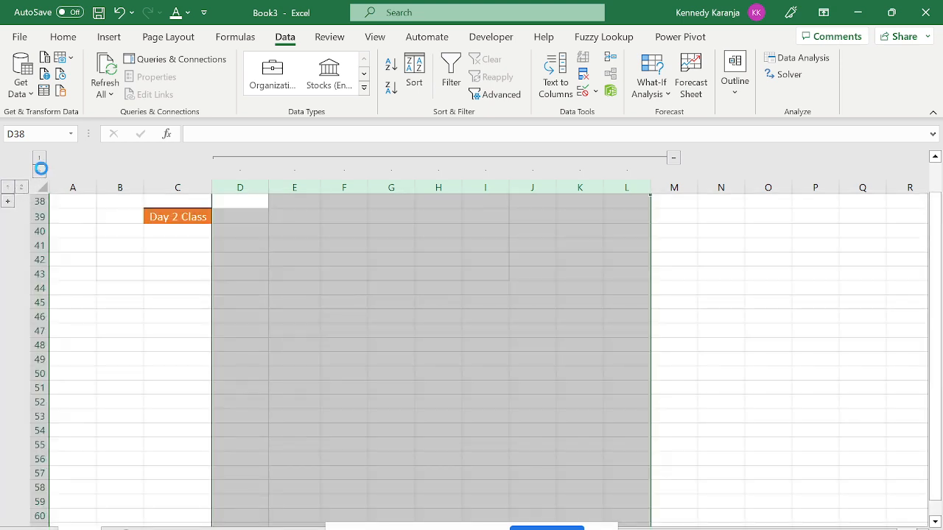
click(39, 161)
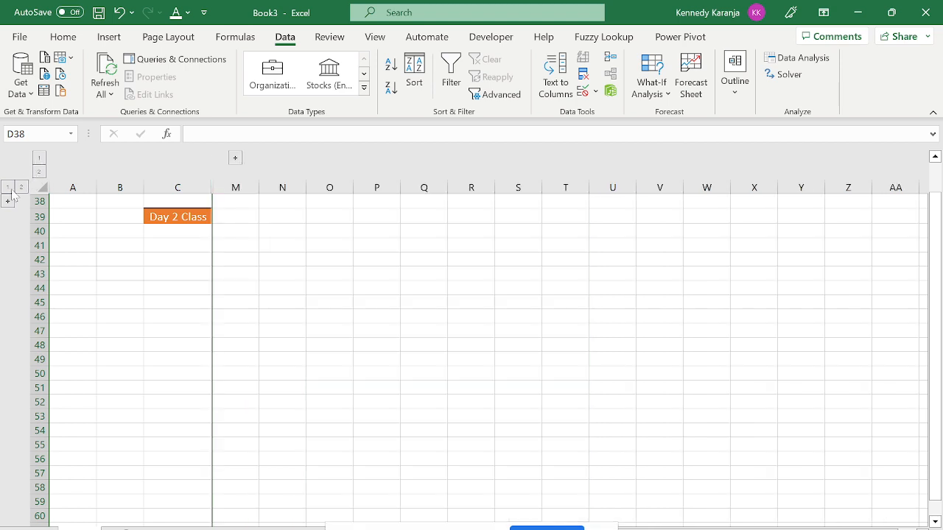
click(19, 188)
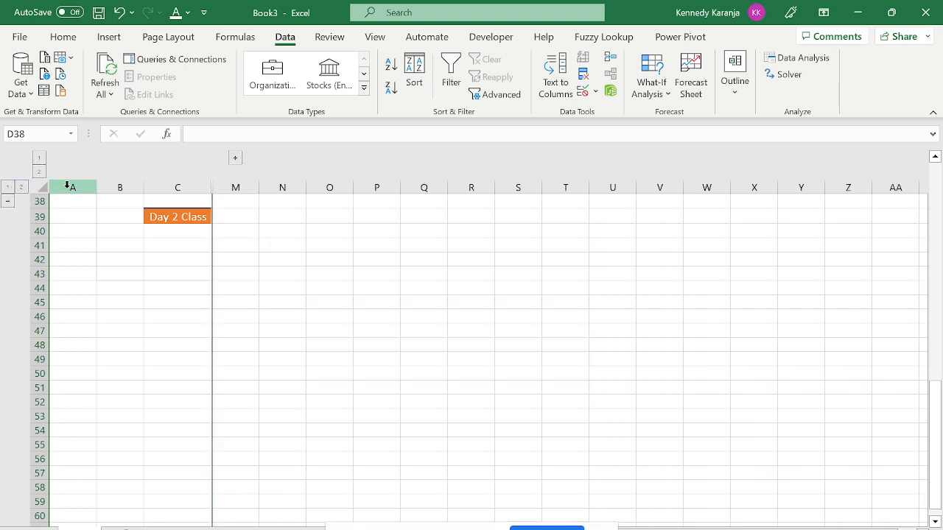
click(119, 13)
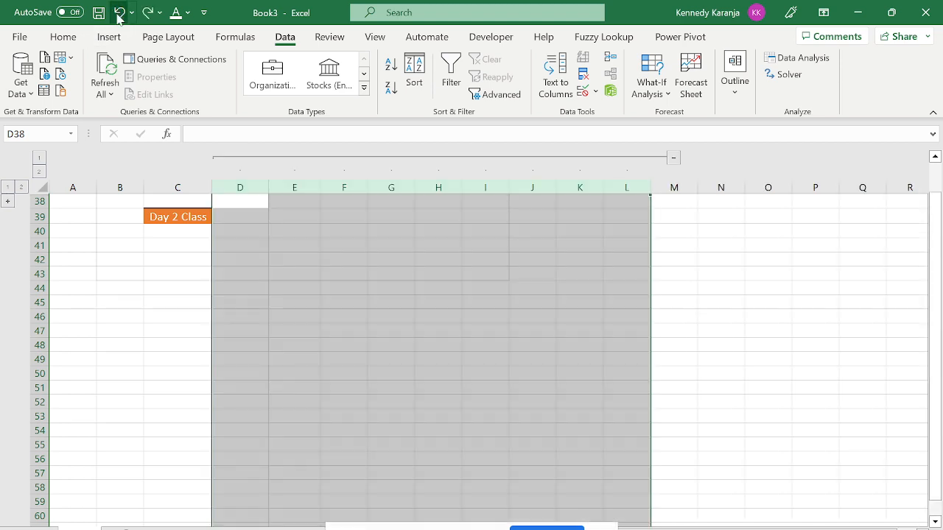
Undo repeatedly until both the column grouping and the row grouping are removed.
click(118, 12)
click(119, 13)
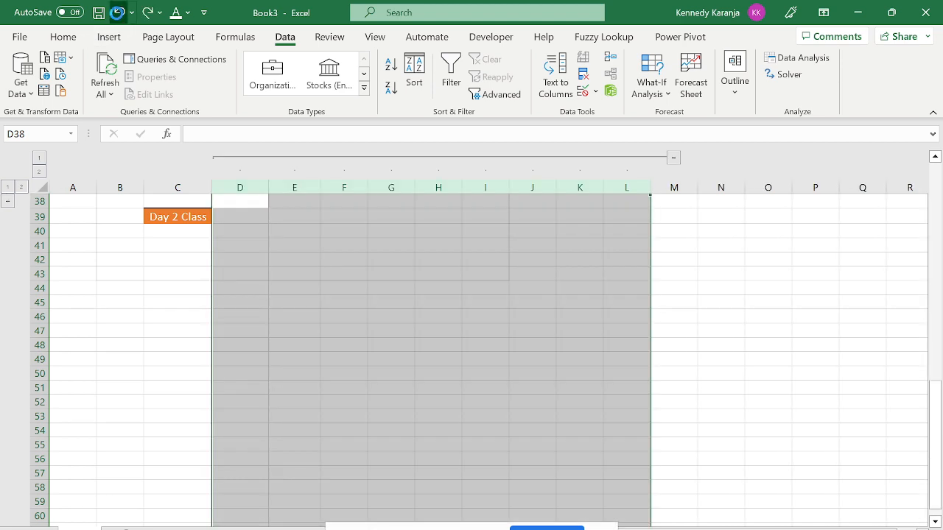
click(118, 13)
click(119, 13)
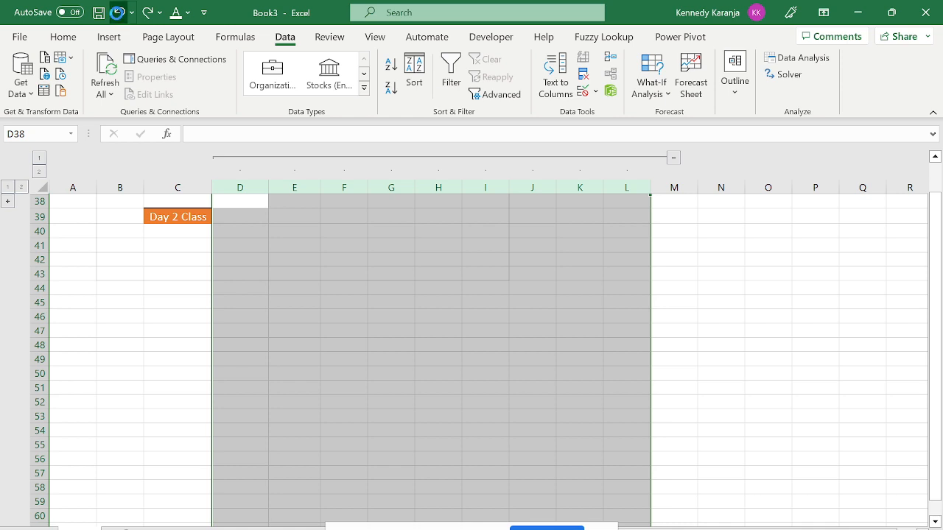
click(118, 13)
click(119, 12)
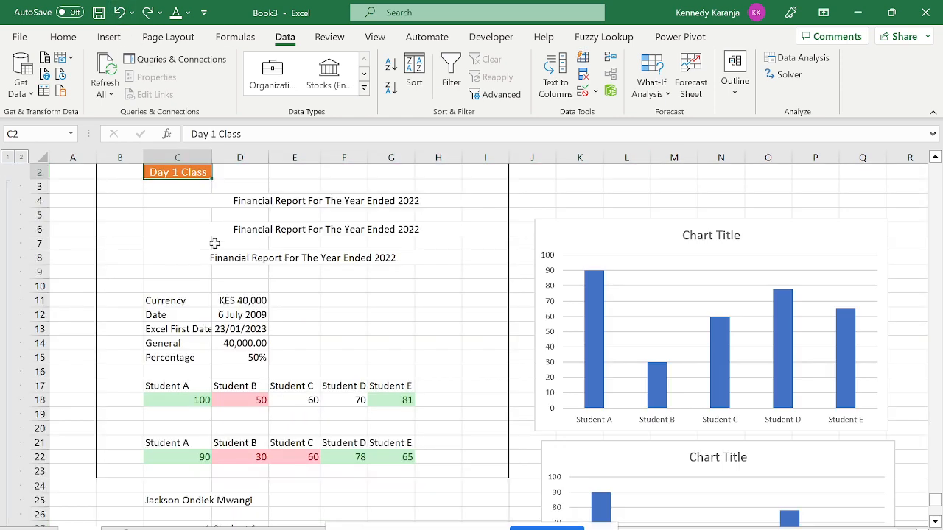
click(118, 12)
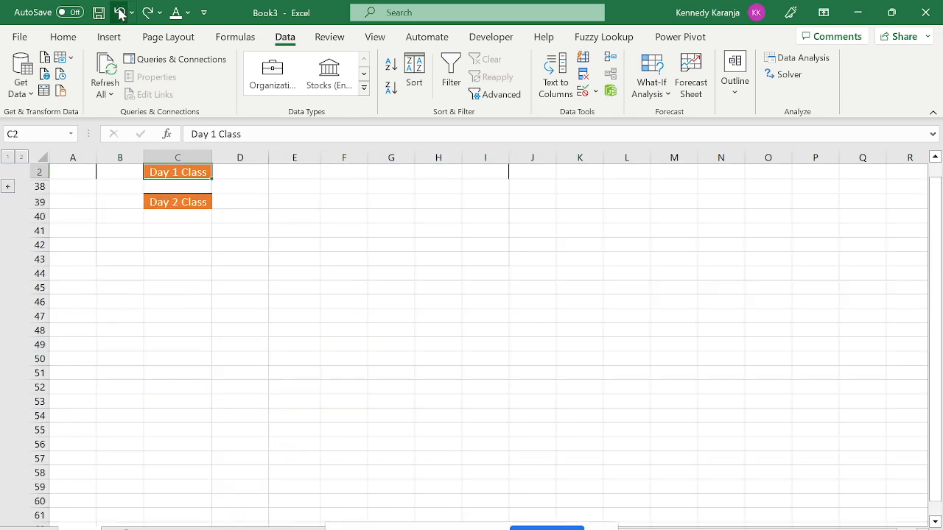
click(118, 13)
click(118, 13)
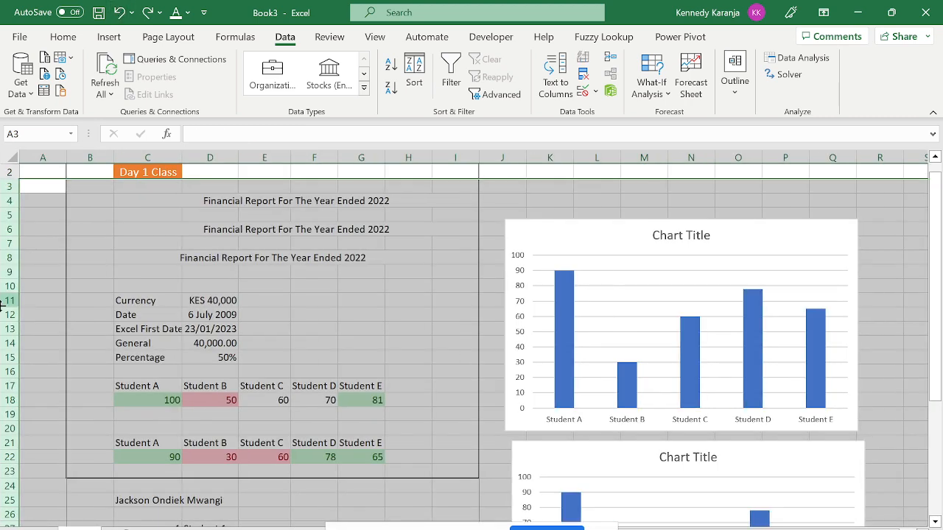
Select rows 4 to 37 and group them.
click(79, 226)
key(ctrl+Up)
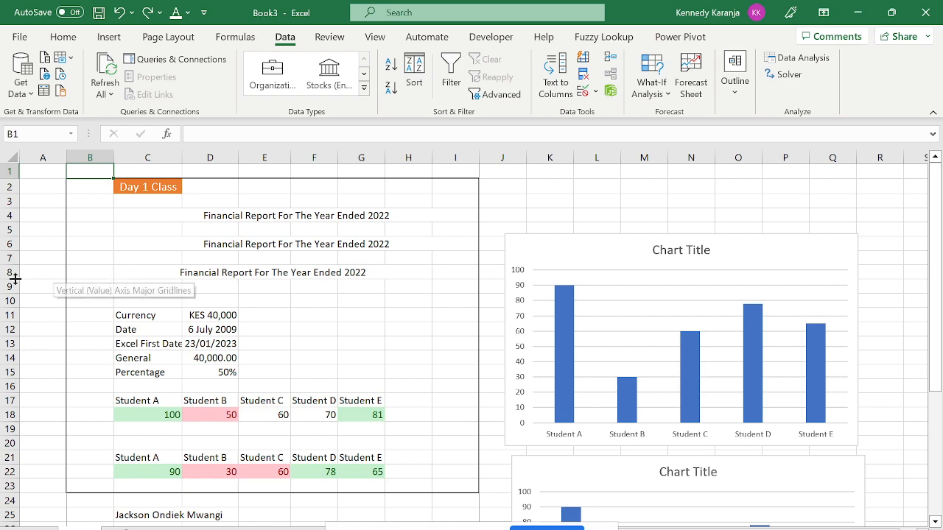
drag(11, 215, 126, 474)
click(734, 81)
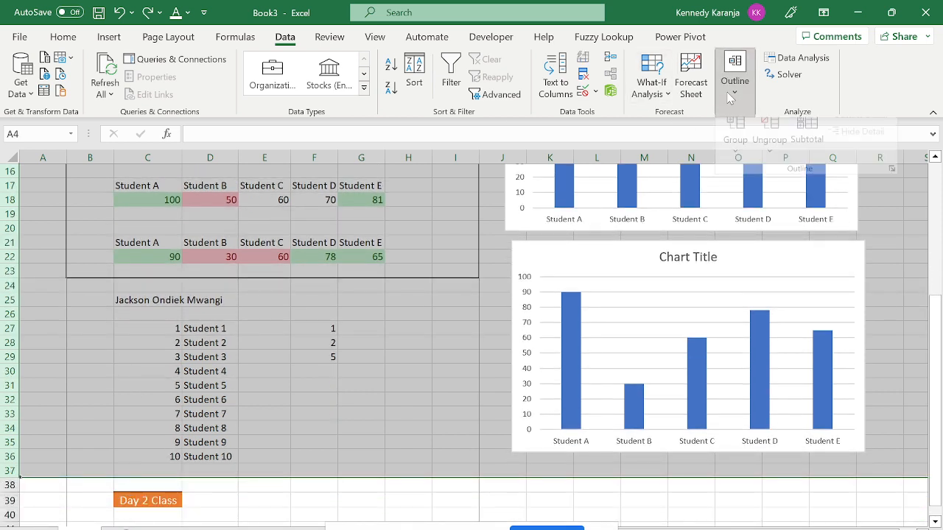
click(735, 162)
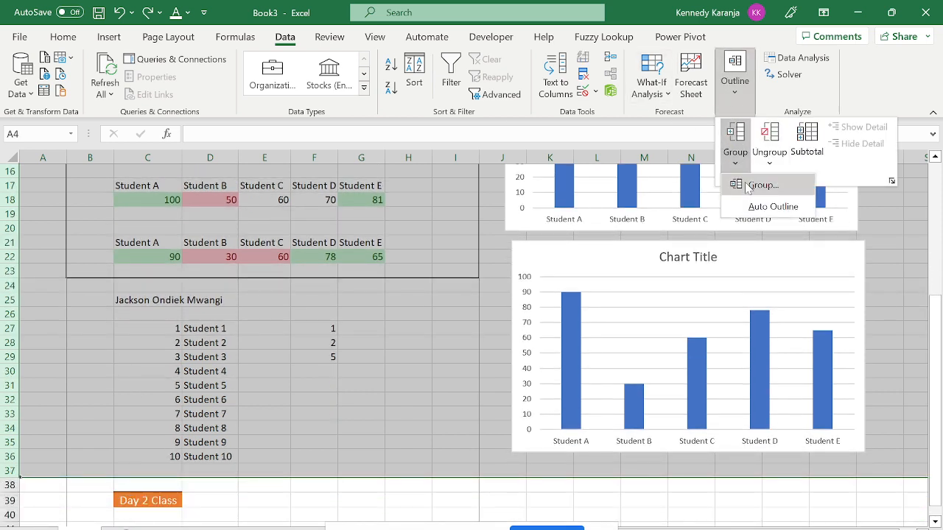
click(759, 184)
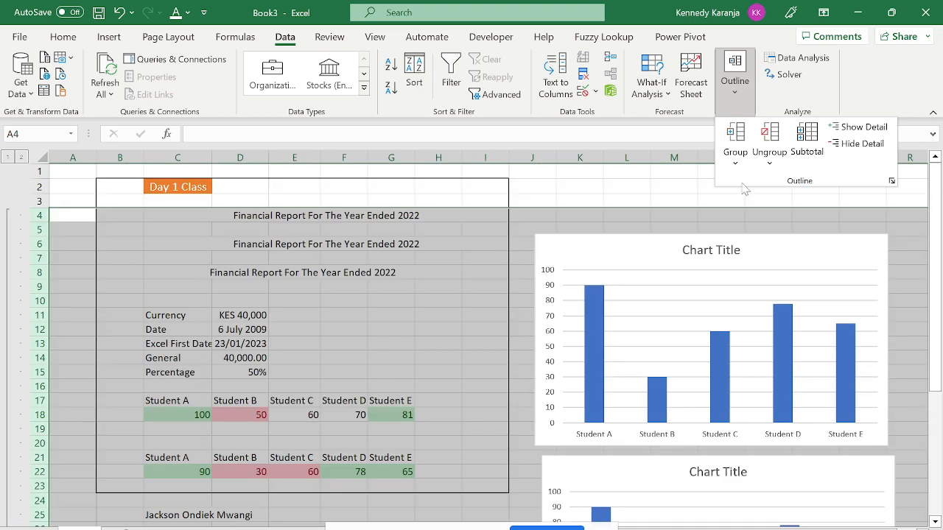
Collapse and re-expand the new row group, then select cell D12.
click(8, 158)
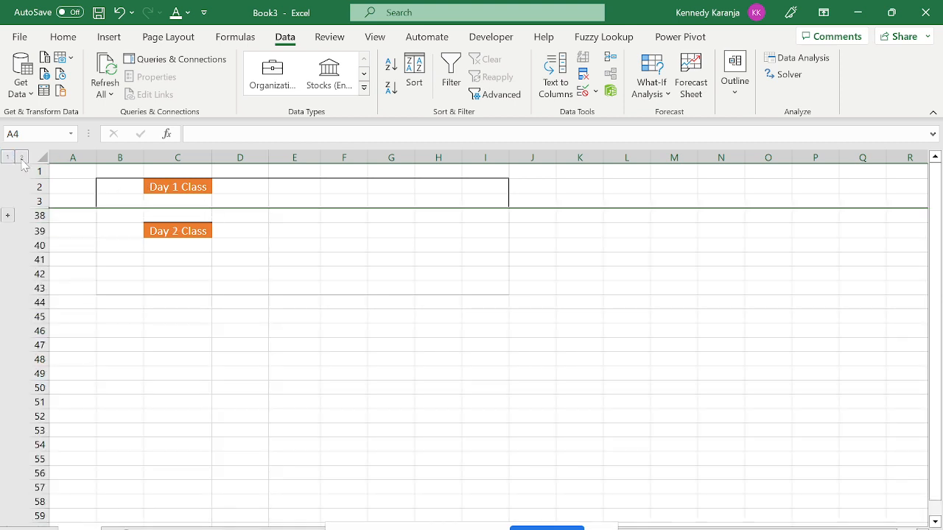
click(22, 159)
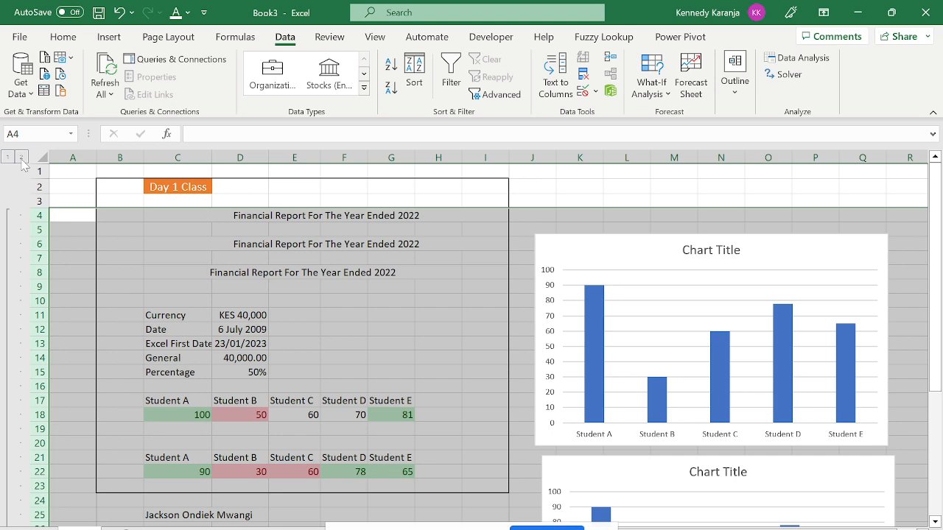
click(223, 326)
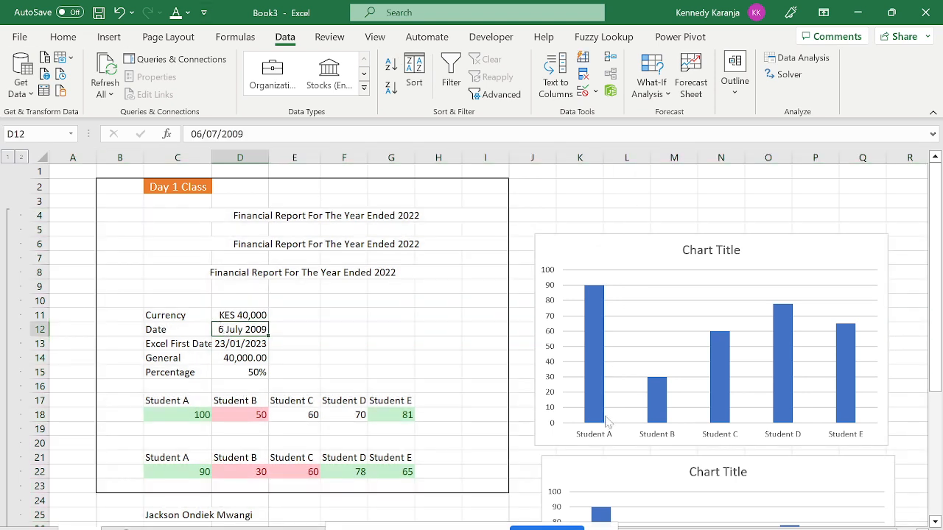
click(454, 374)
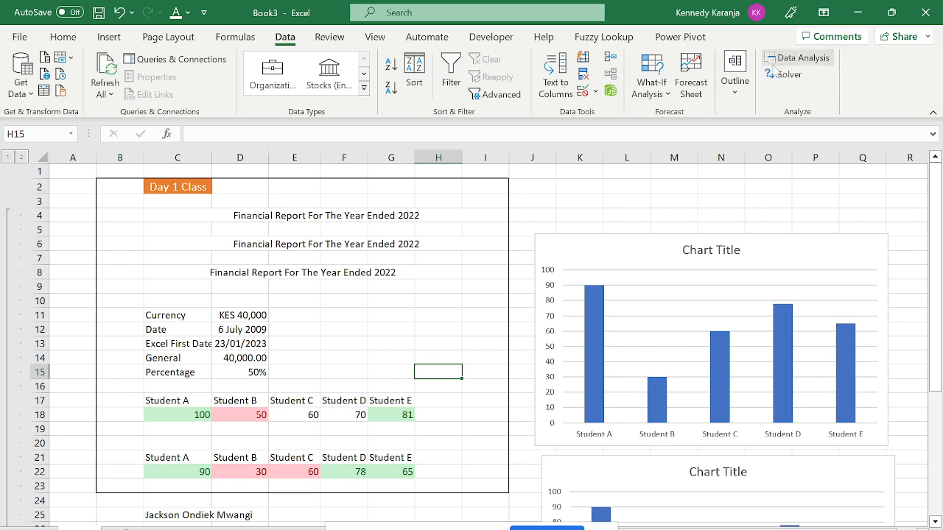
click(795, 81)
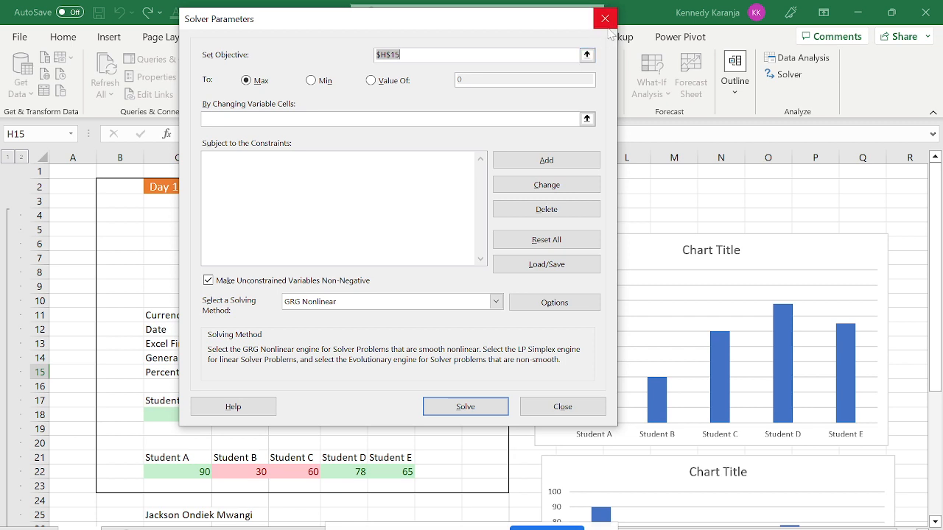
click(605, 26)
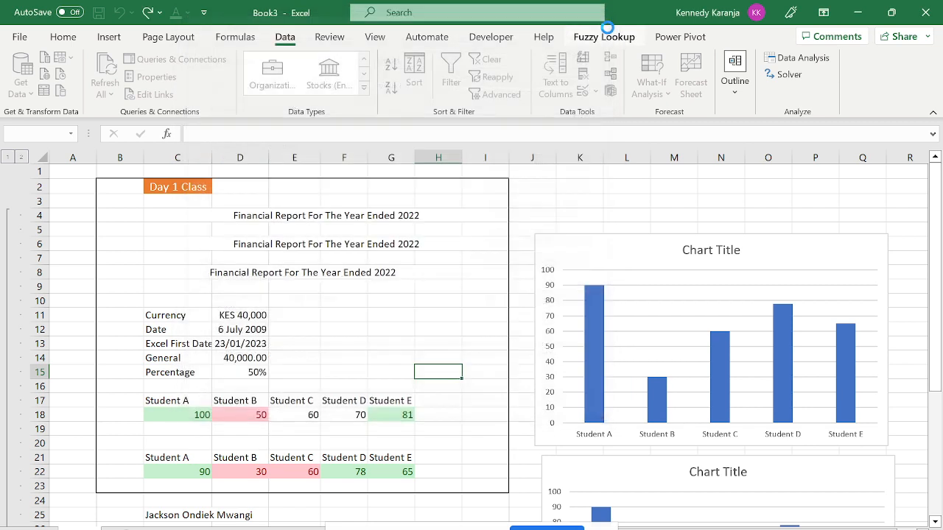
click(819, 58)
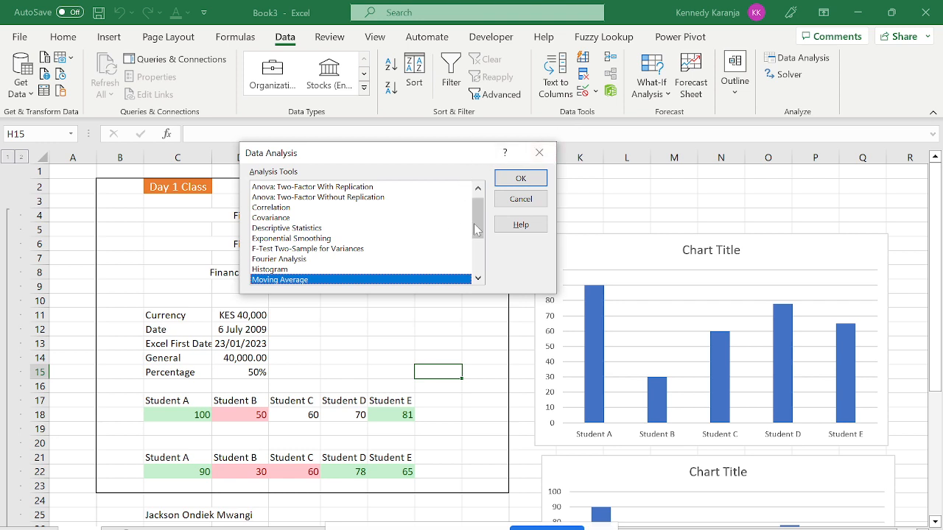
scroll(473, 196, up, 1)
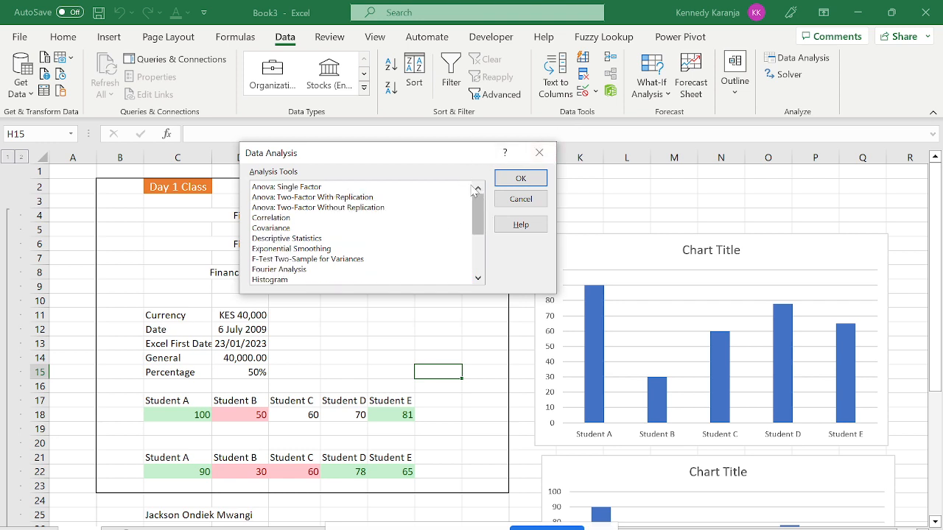
click(420, 197)
key(Up)
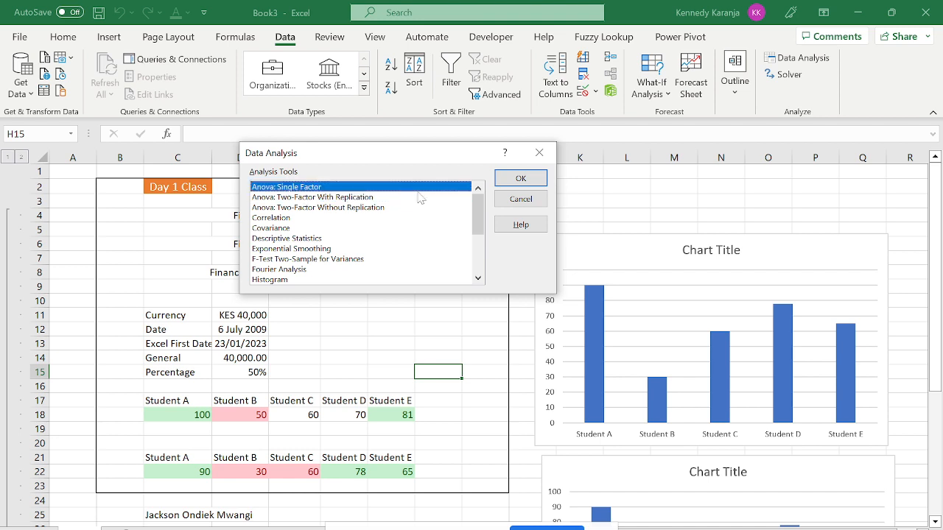
click(420, 198)
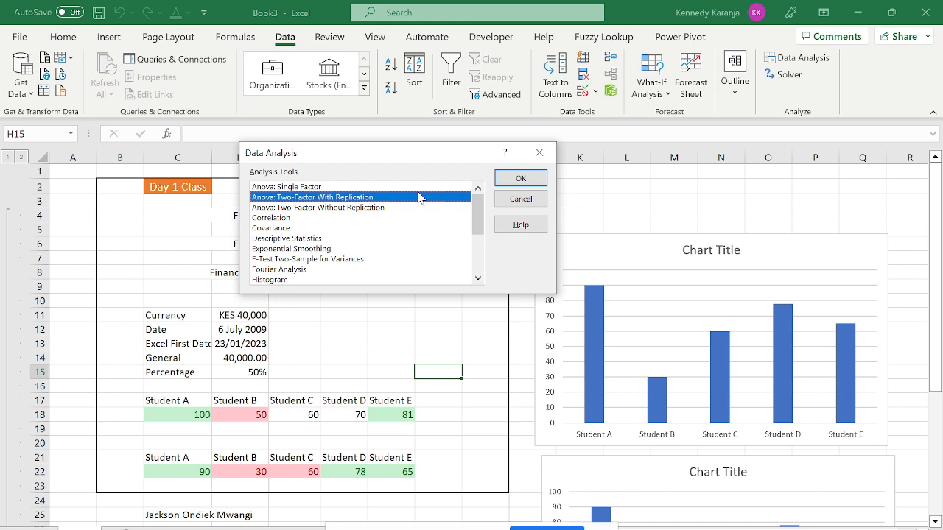
key(Down)
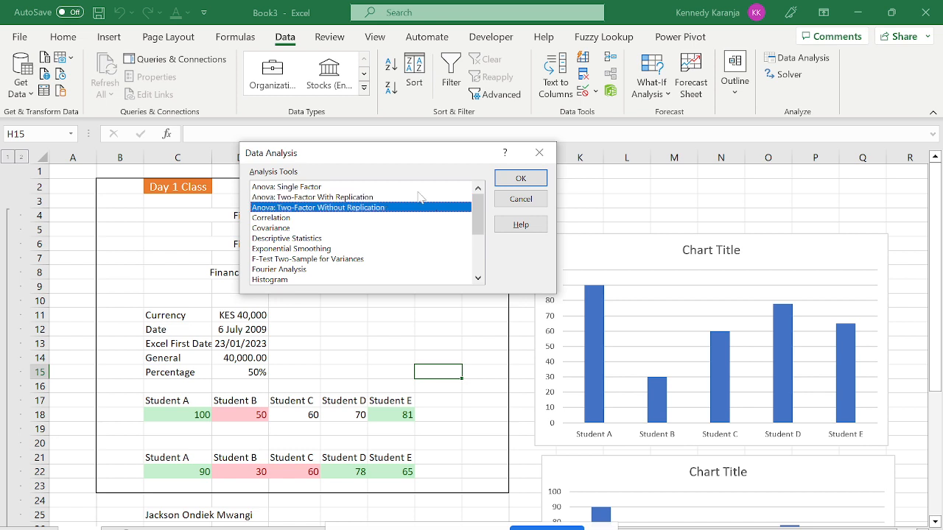
key(Down)
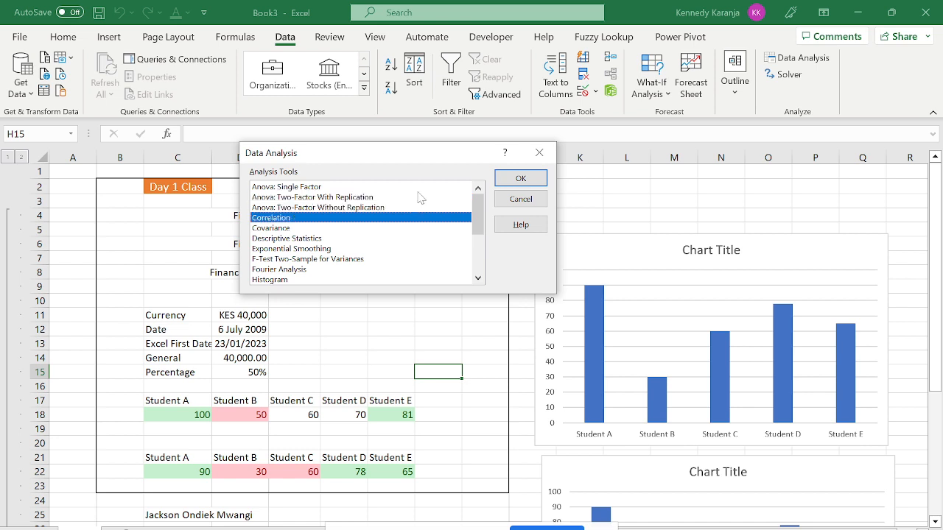
key(Down)
key(Down)
key(Down)
key(Down)
key(Down)
key(Down)
key(Down)
key(Down)
key(Down)
key(Down)
key(Down)
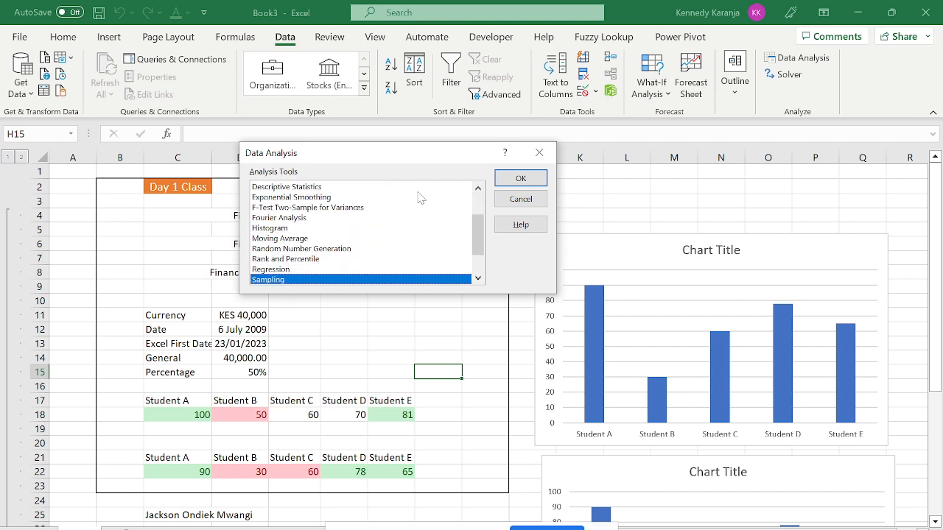
key(Up)
key(Up)
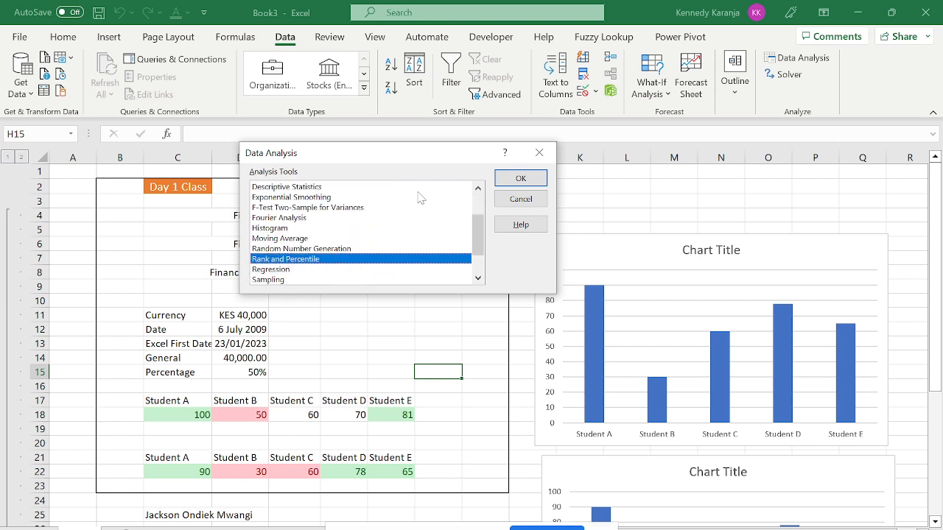
key(Up)
key(Up)
key(Up)
key(Up)
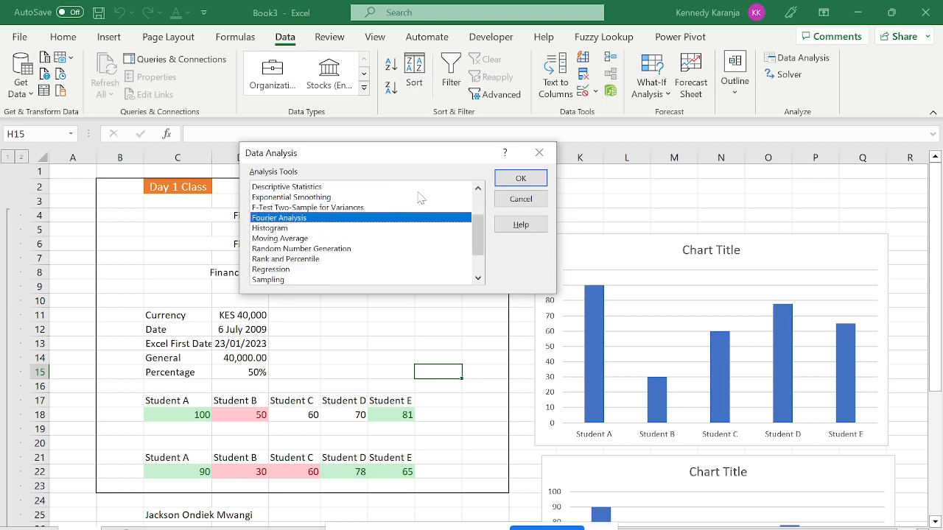
key(Down)
key(Down)
key(Down)
key(Down)
key(Down)
key(Down)
key(Down)
key(Down)
key(Down)
key(Down)
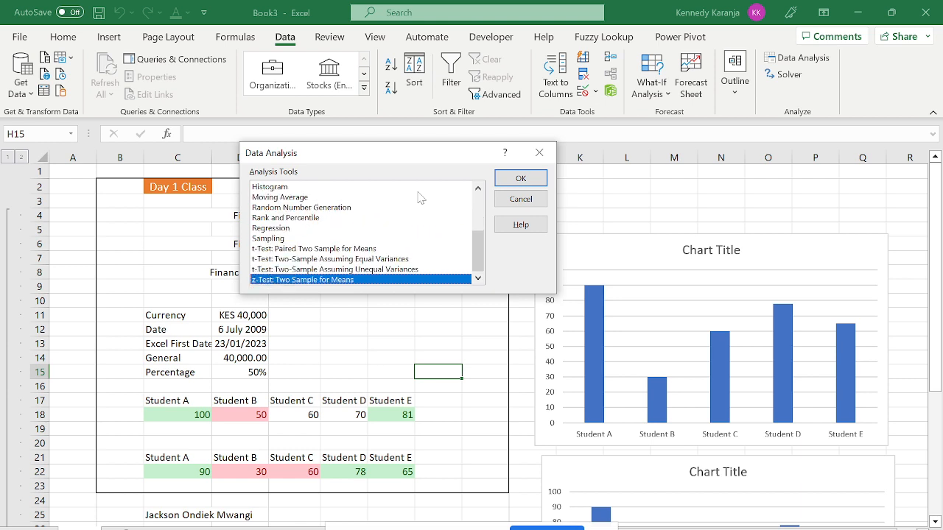
click(540, 152)
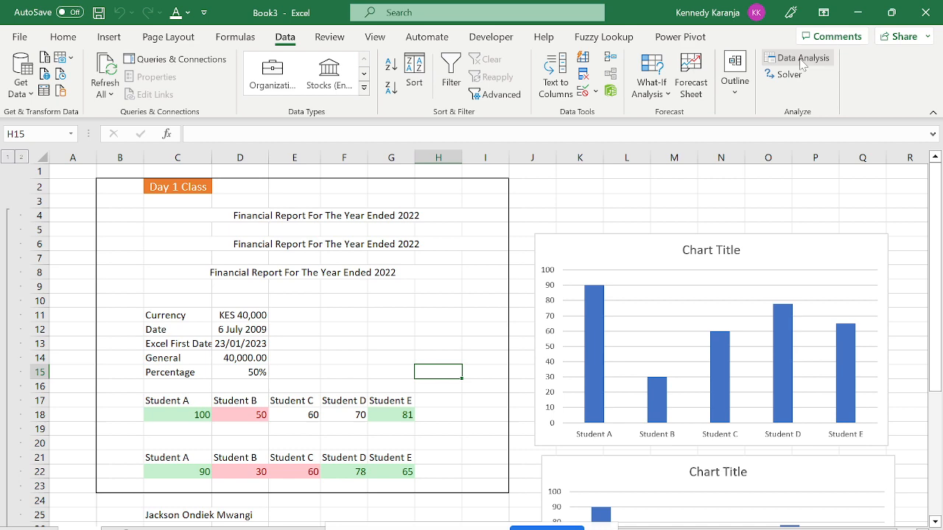
Keep the Analysis ToolPak checked in Excel Options' Add-ins manager and confirm.
click(20, 38)
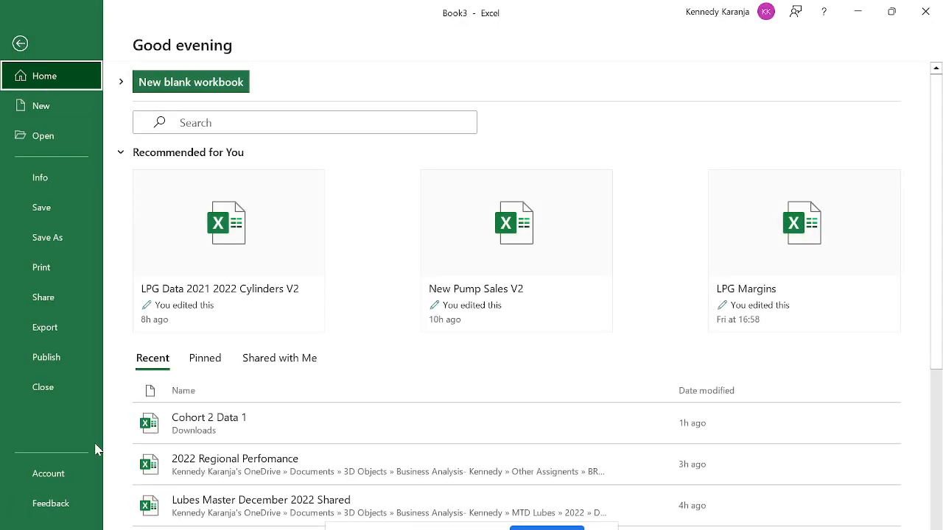
click(84, 524)
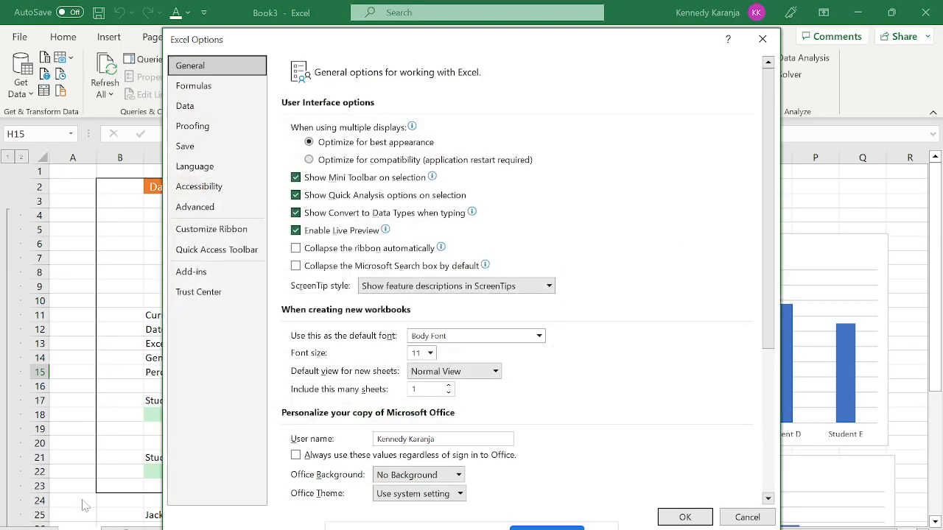
click(210, 279)
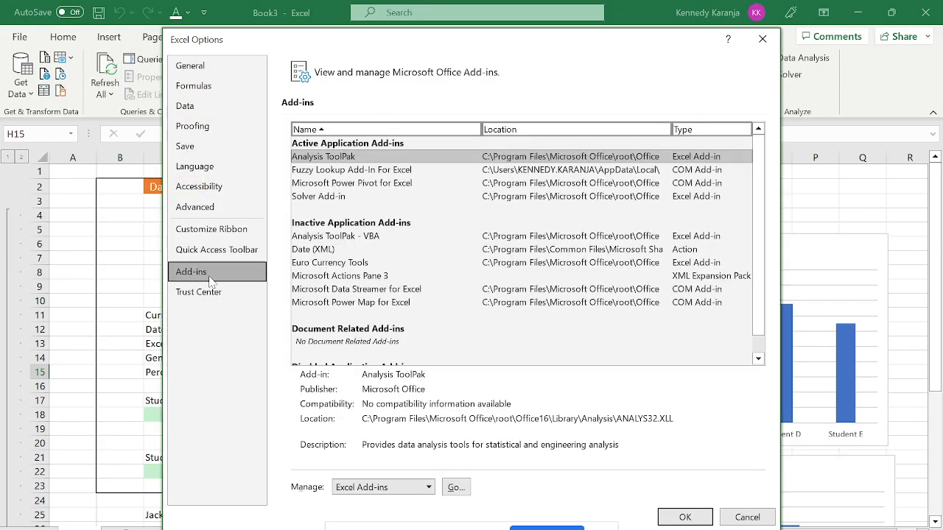
click(377, 158)
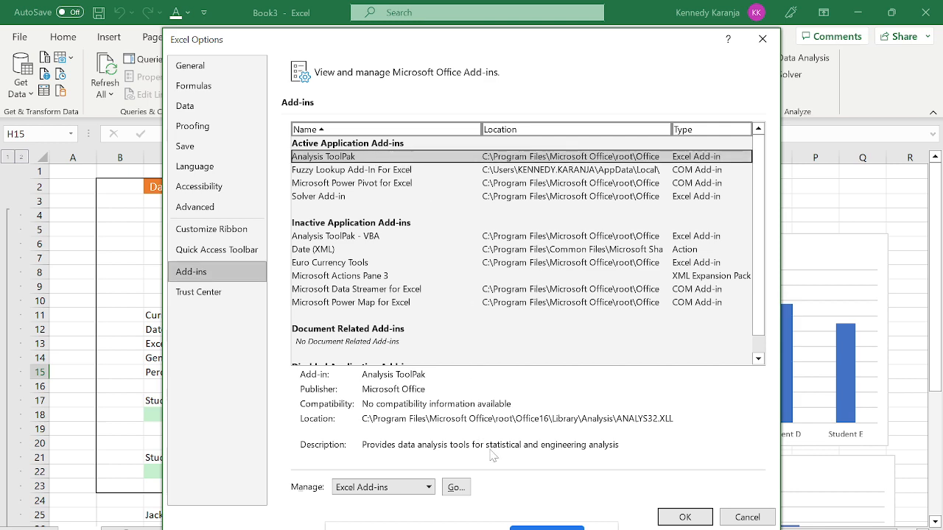
click(464, 492)
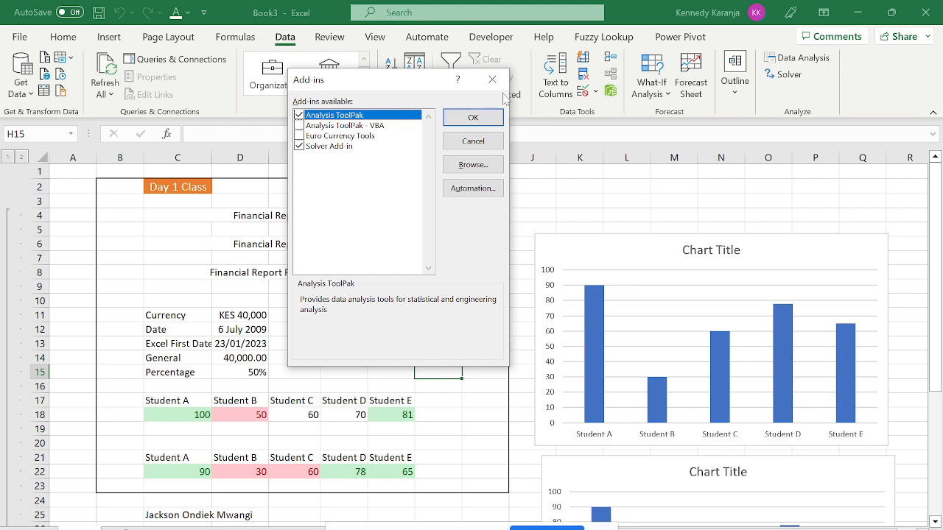
click(473, 140)
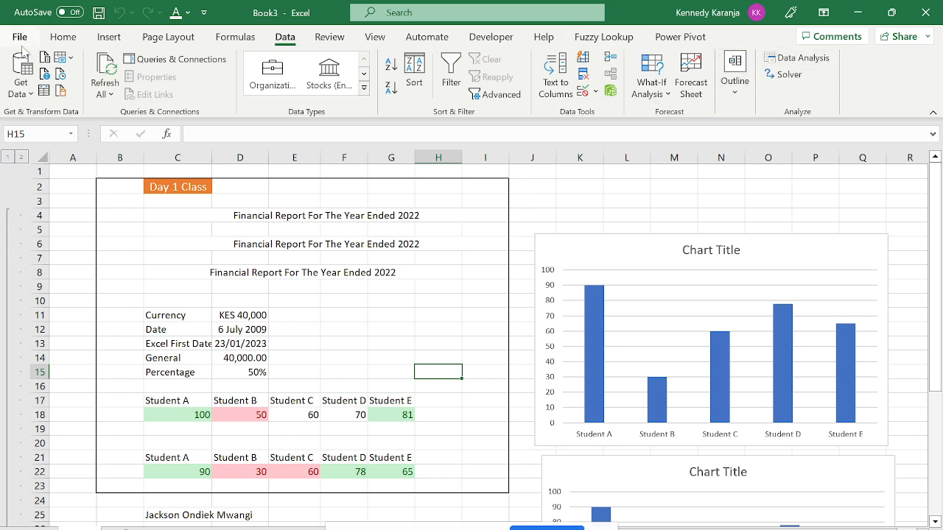
click(338, 44)
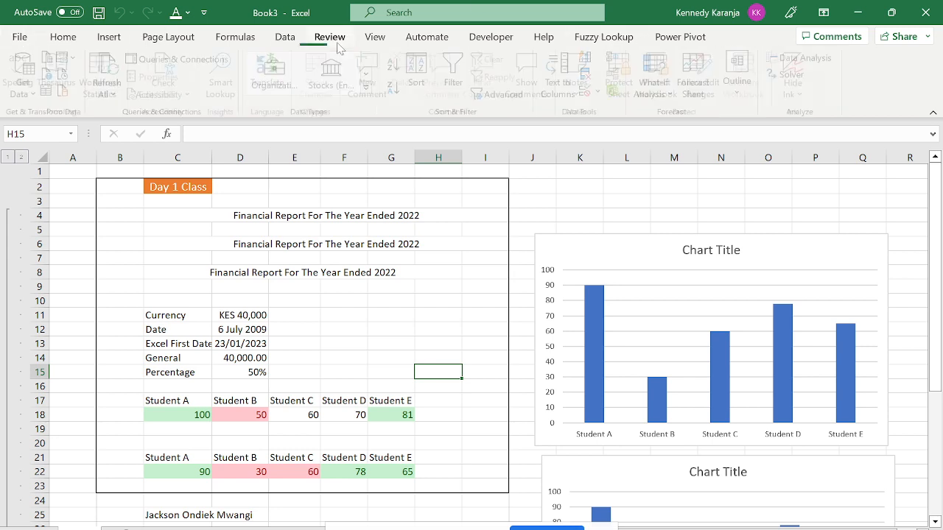
click(284, 40)
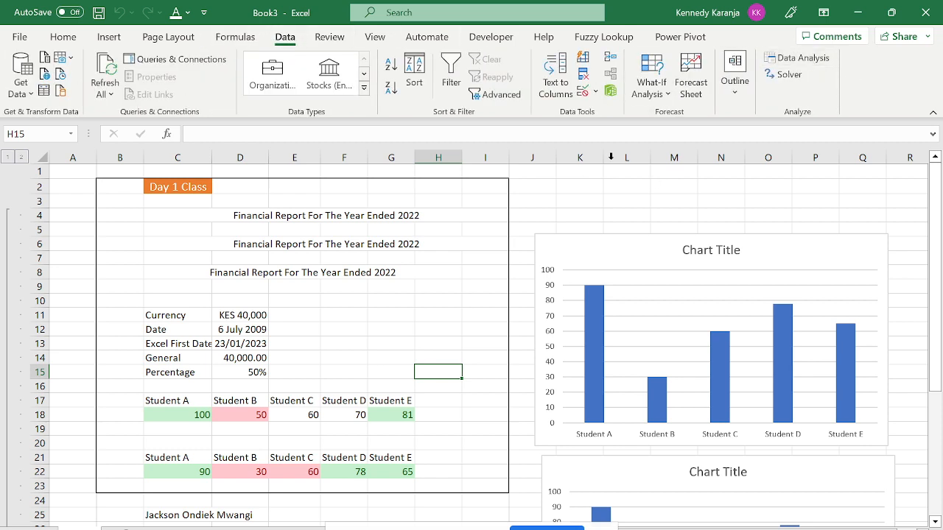
click(338, 41)
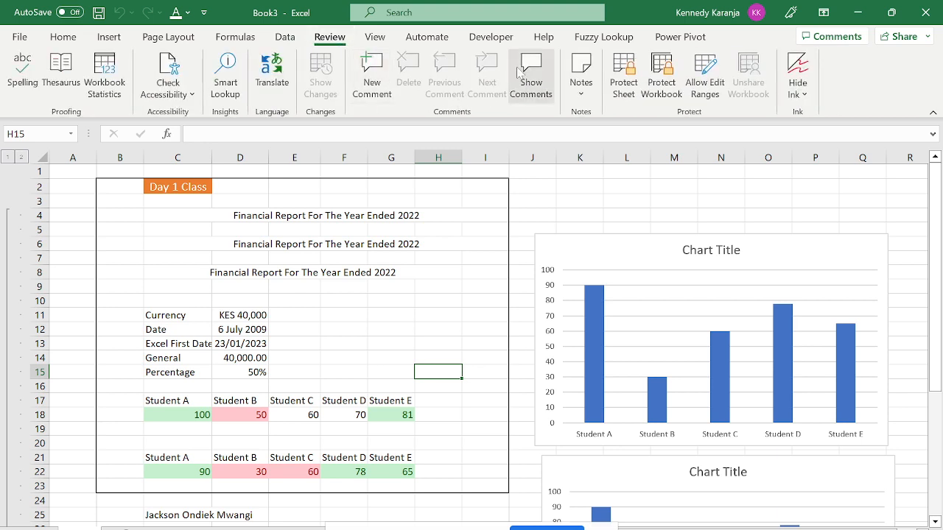
click(338, 238)
key(Down)
key(Down)
key(Down)
key(Down)
key(Down)
key(Down)
key(Down)
key(Down)
key(Down)
key(Down)
key(Down)
key(Down)
key(Down)
key(Down)
key(Down)
key(Down)
key(Down)
key(Down)
key(Down)
key(Down)
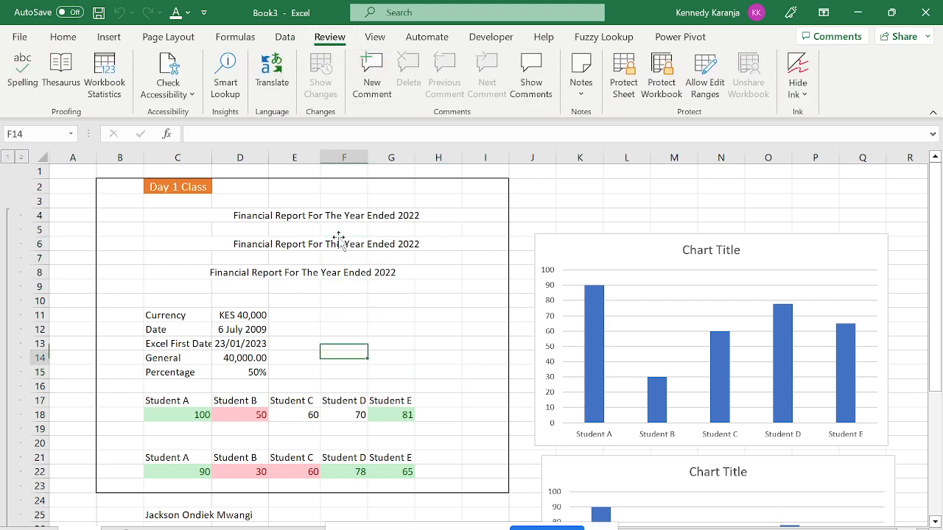
key(Left)
key(Left)
key(Down)
key(Down)
key(Down)
key(Down)
key(Down)
key(Down)
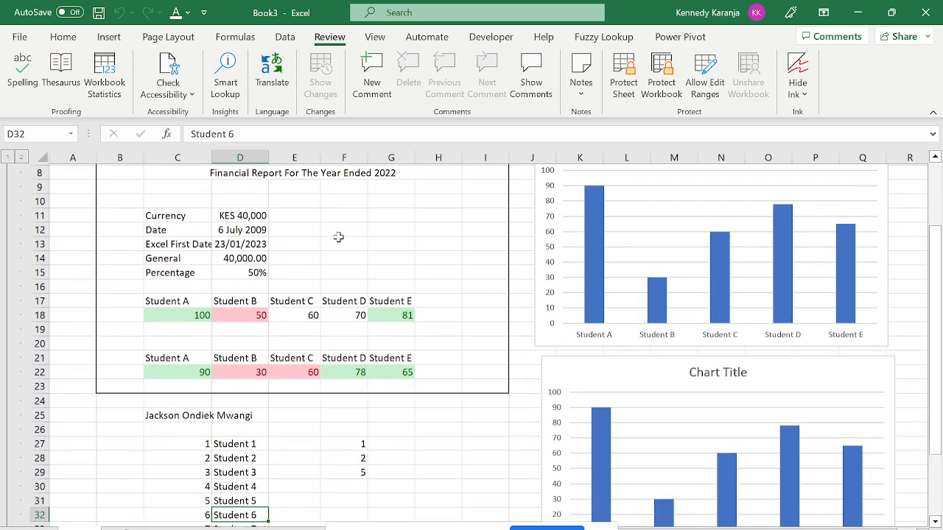
key(Left)
key(Left)
key(Left)
key(Down)
key(Down)
key(Down)
key(Down)
key(Down)
key(Down)
key(Down)
key(Down)
key(Down)
key(Right)
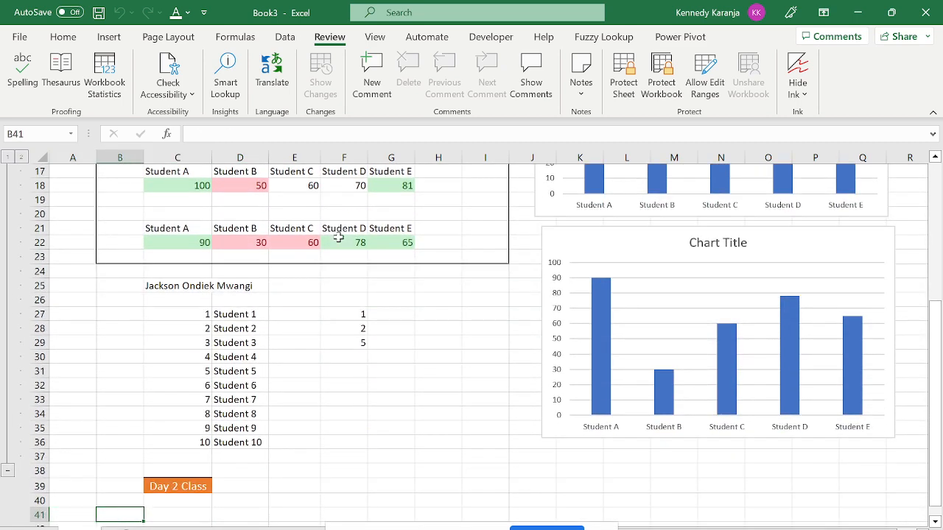
key(Up)
key(Up)
key(Right)
key(Up)
key(Up)
key(Down)
key(Down)
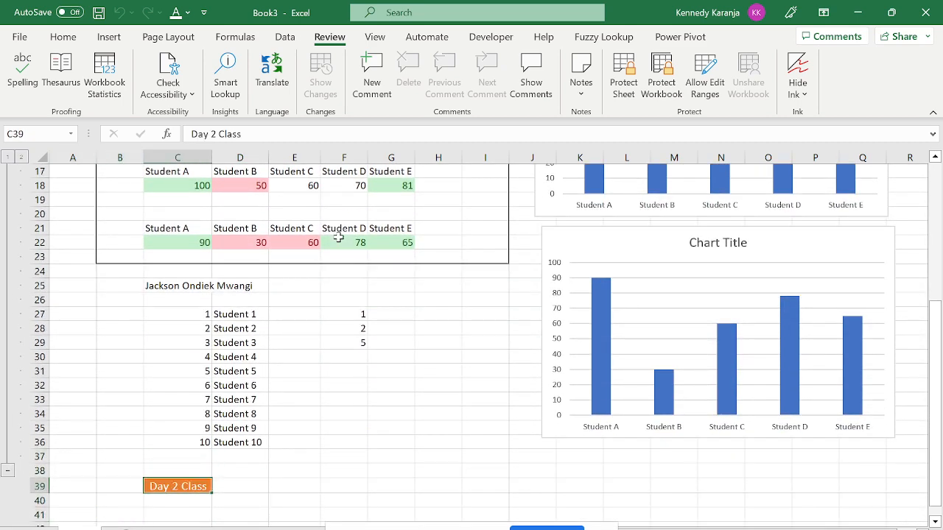
key(Up)
key(shift+Down)
key(shift+Down)
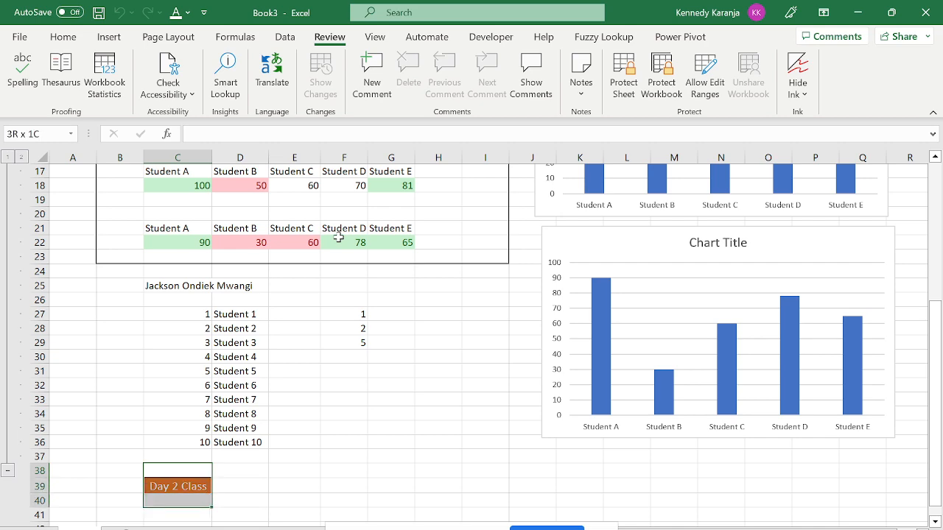
key(ctrl+d)
key(Up)
key(Up)
key(Up)
key(Up)
key(Up)
key(Up)
key(Up)
key(Up)
key(Up)
key(Up)
key(Up)
key(Up)
key(Up)
key(Up)
key(Up)
key(Up)
key(Up)
key(Up)
key(Up)
key(Up)
key(Up)
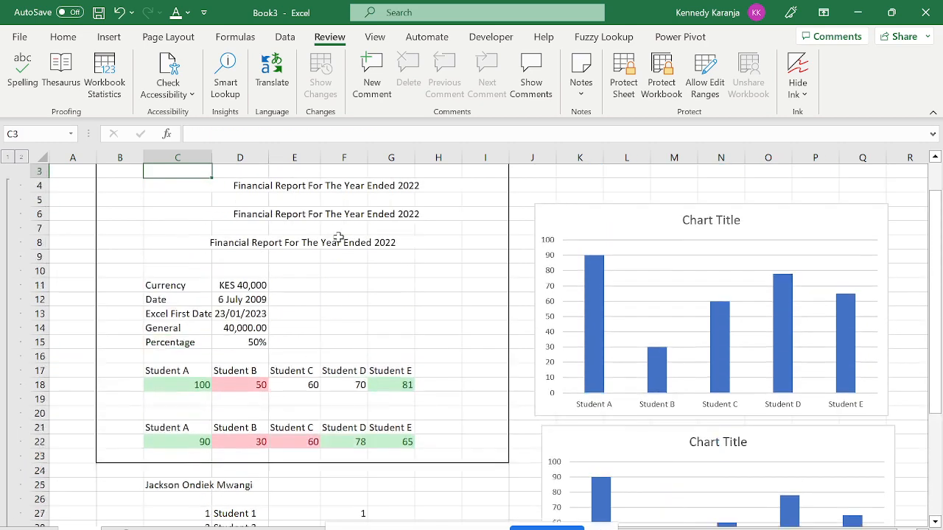
key(Down)
key(Down)
key(Down)
key(Down)
key(Down)
key(Down)
key(Down)
key(Down)
key(Down)
key(Down)
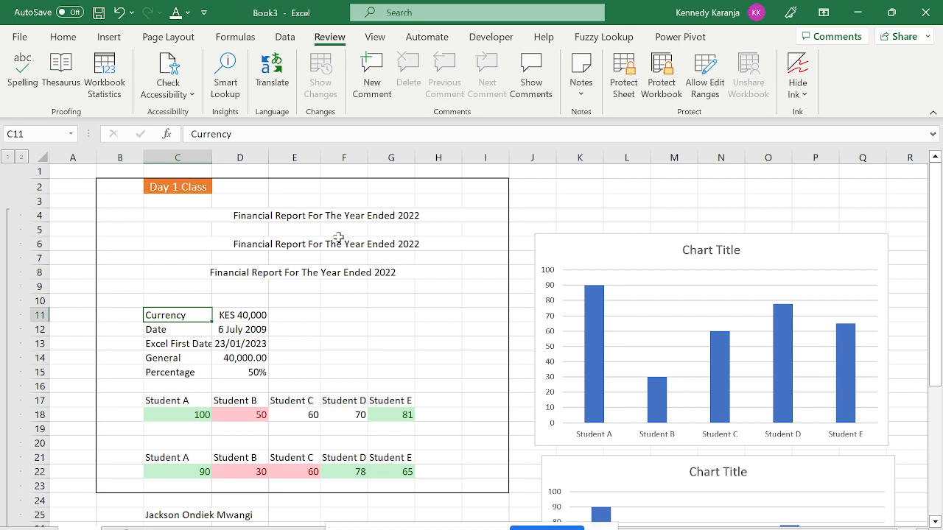
key(Right)
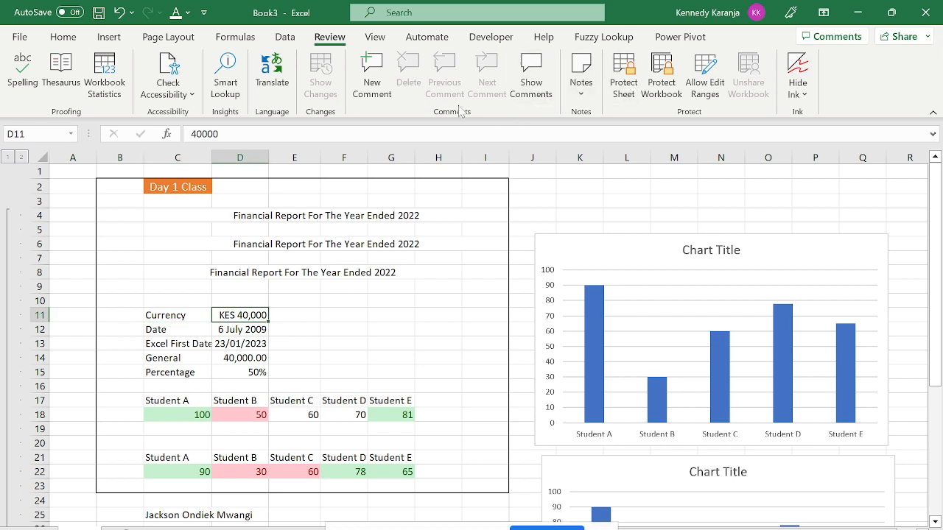
Open a fresh empty comment on the KES 40,000 cell D11 after two false starts.
click(377, 97)
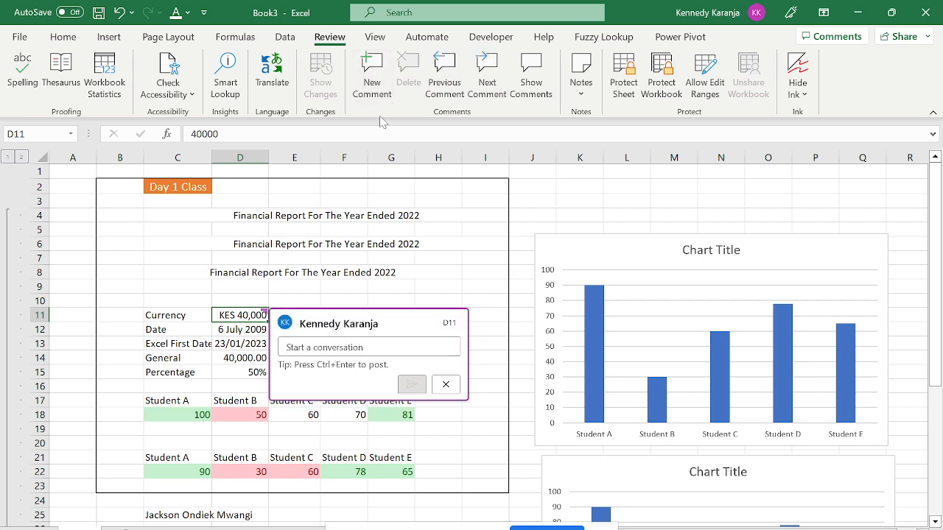
click(445, 384)
click(108, 41)
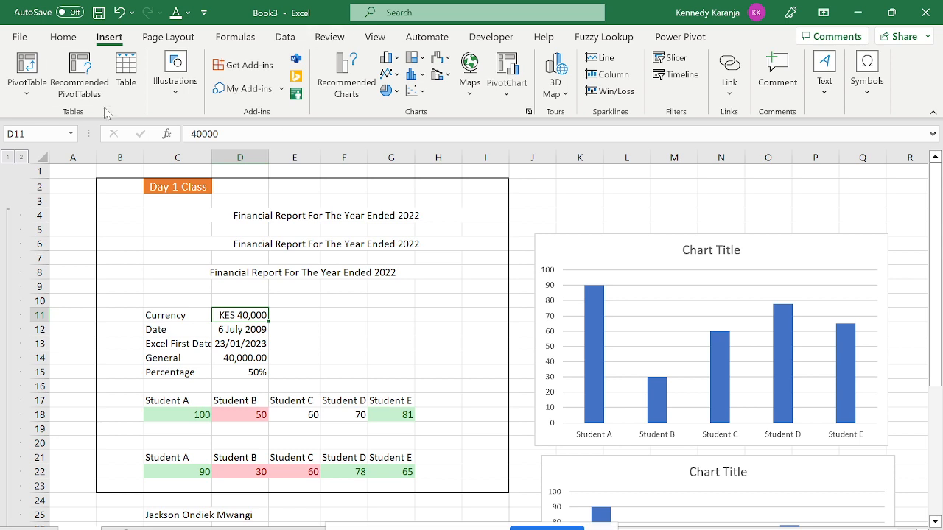
click(338, 43)
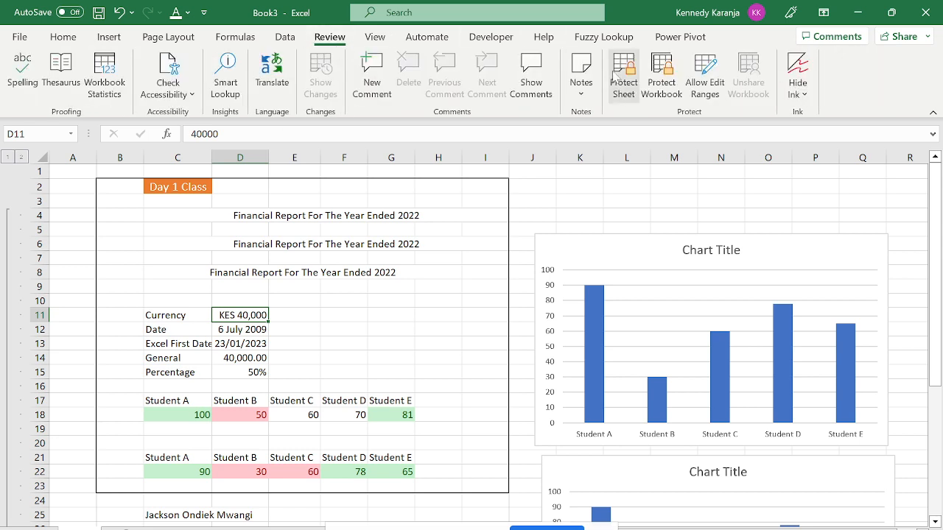
click(381, 103)
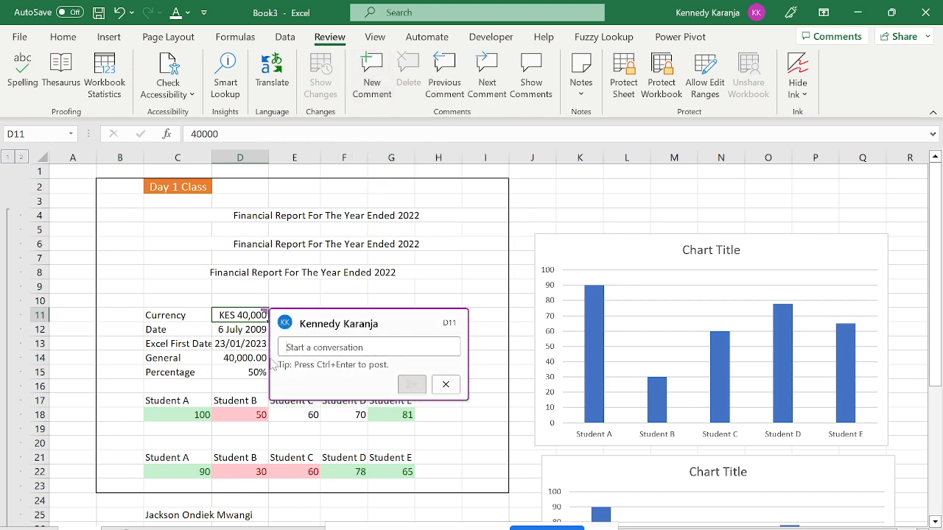
click(234, 213)
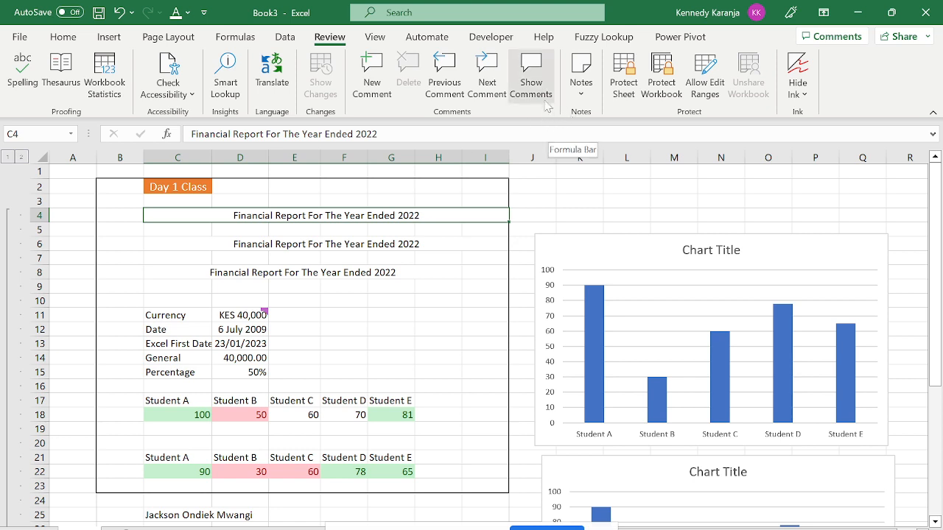
click(379, 95)
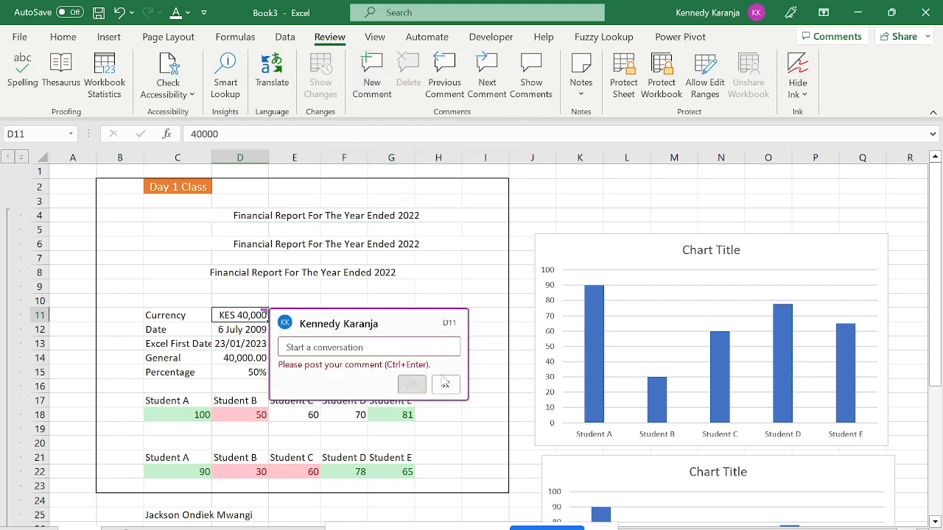
Post the comment 'Kindly Change the heading' on cell D11.
key(Caps_Lock)
key(Caps_Lock)
text(Kin)
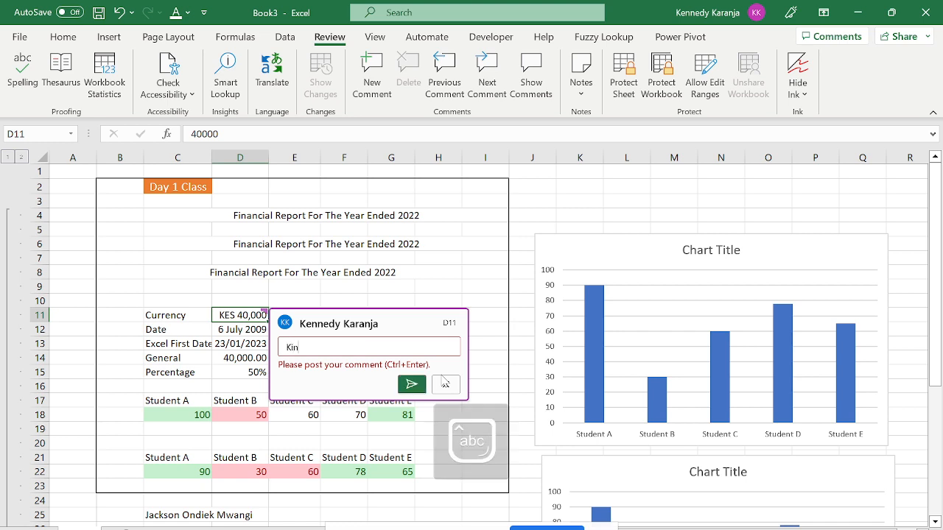
text(dly Change the heading)
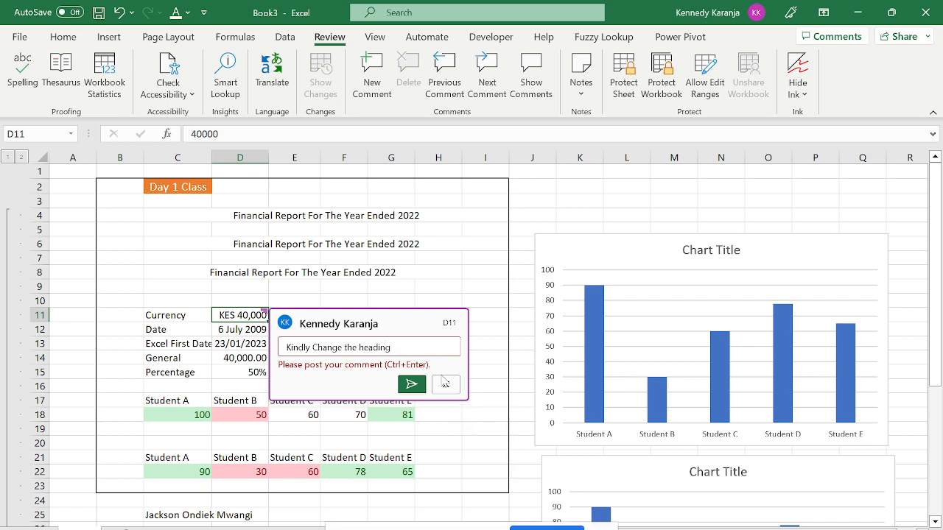
key(ctrl+Return)
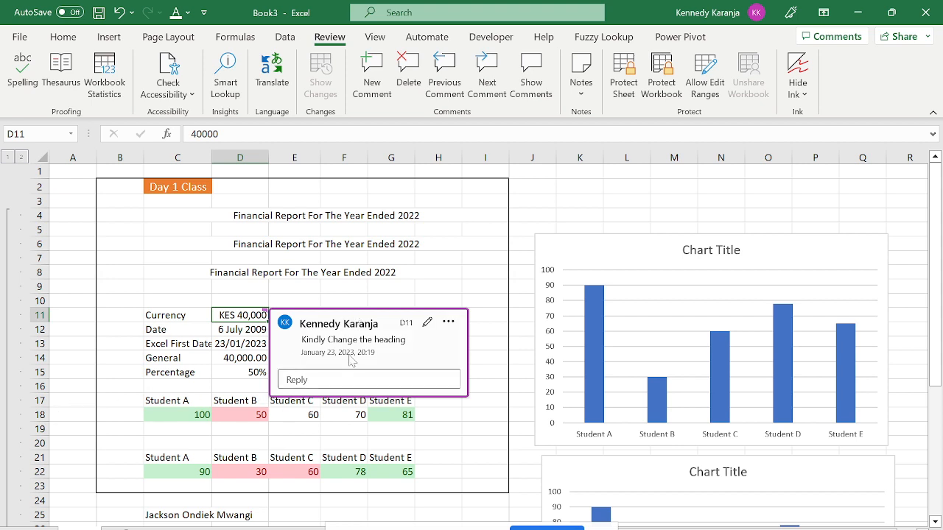
Reply to the comment with 'Heading has been changed' and post it.
click(332, 379)
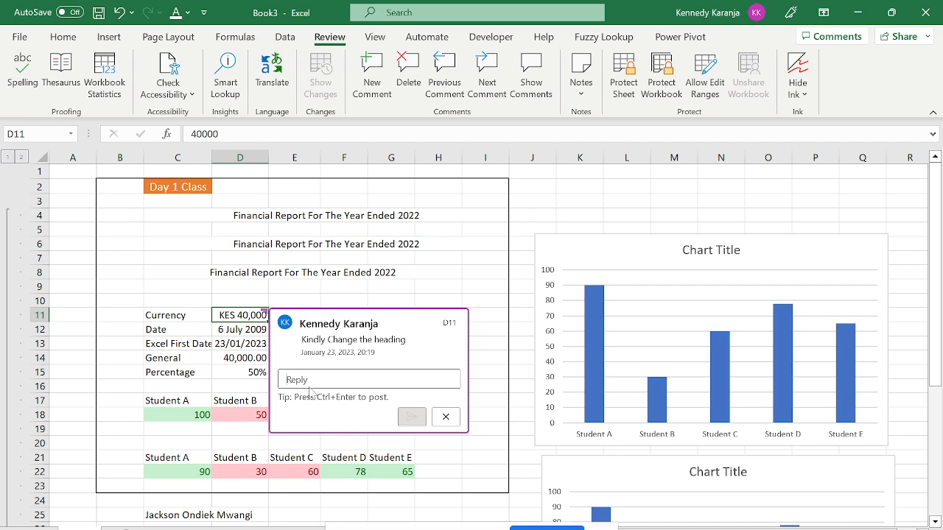
key(Caps_Lock)
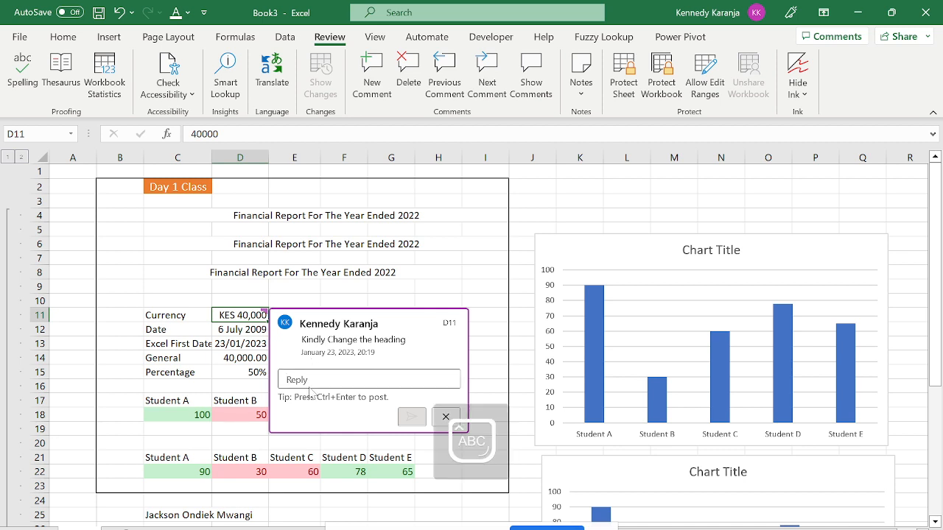
text(H)
key(Caps_Lock)
text(eadi)
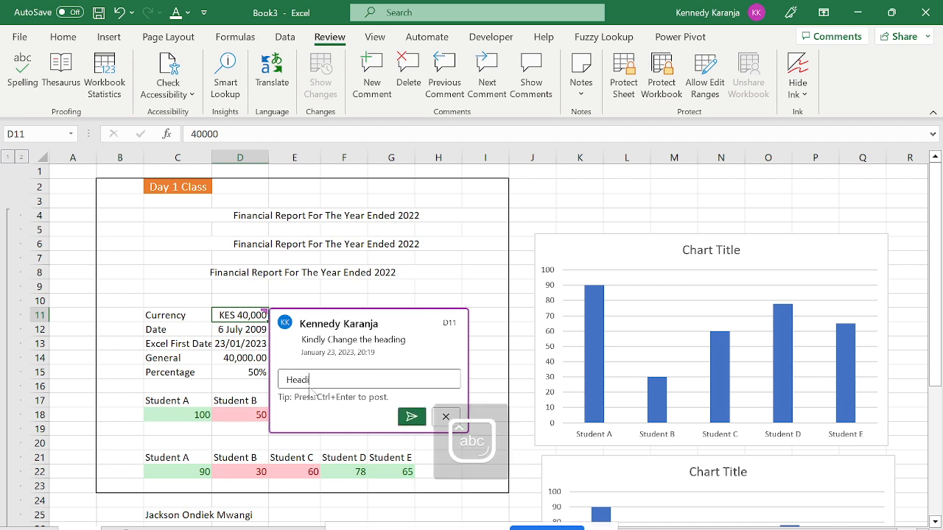
text(ng has been changed)
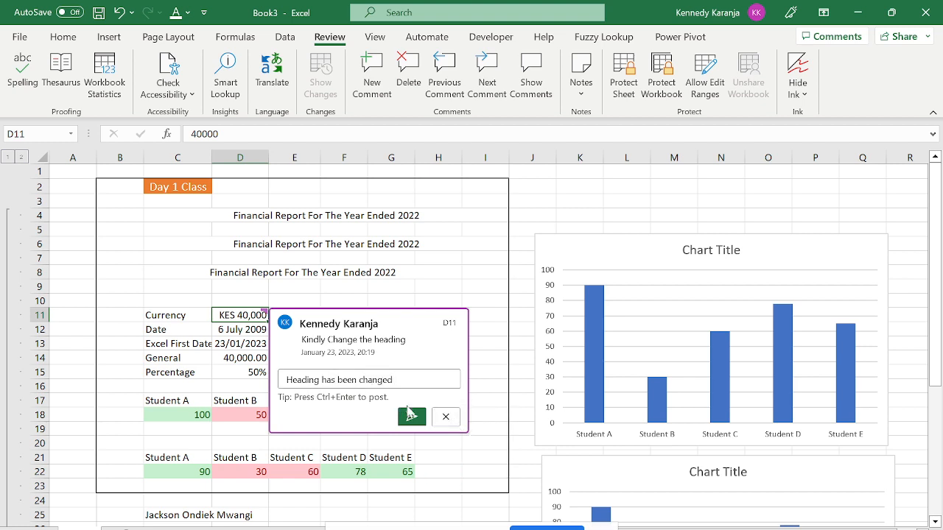
click(410, 416)
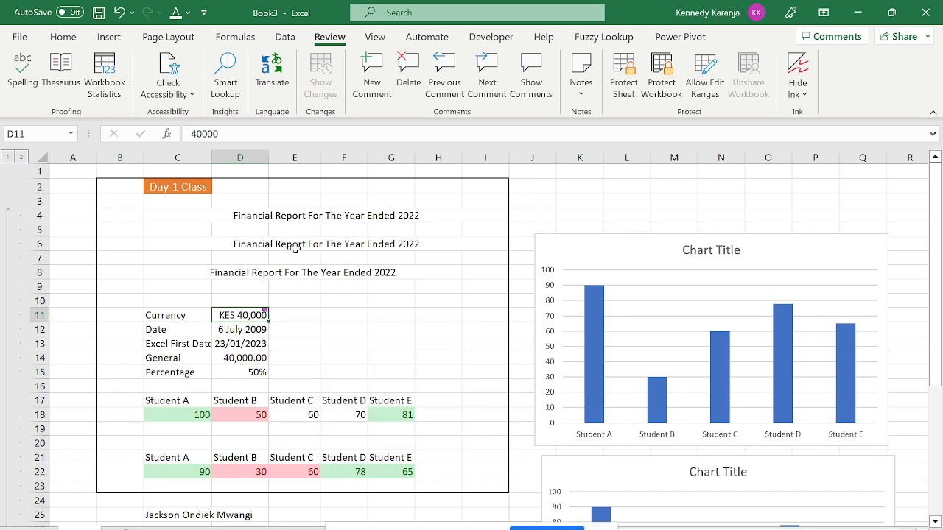
mouse_move(240, 313)
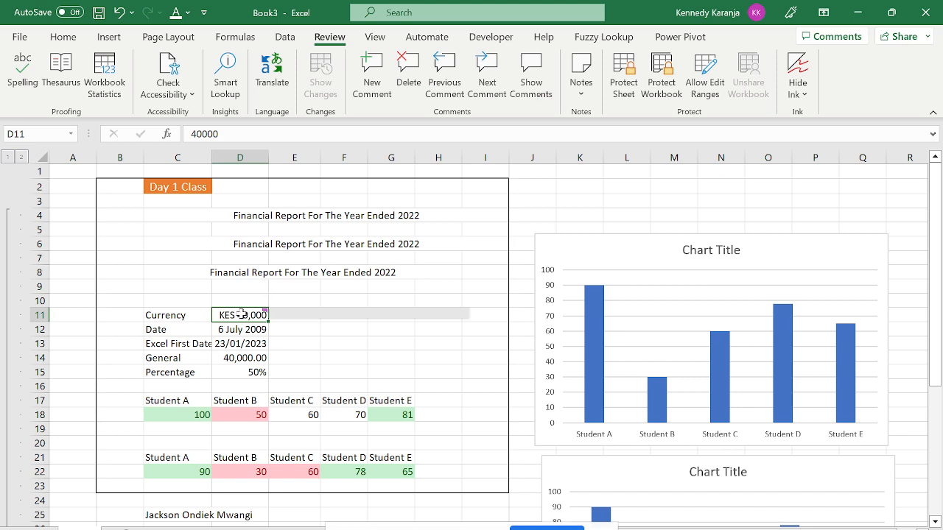
click(449, 322)
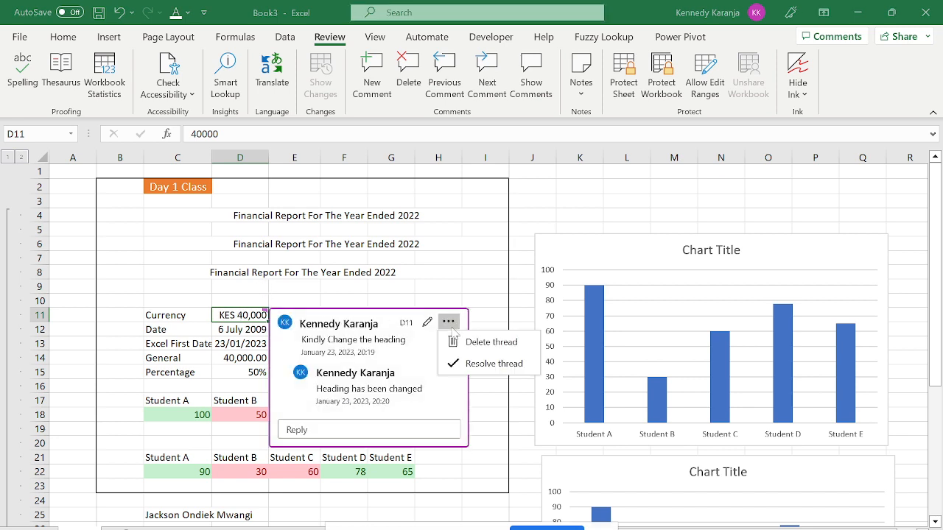
click(490, 341)
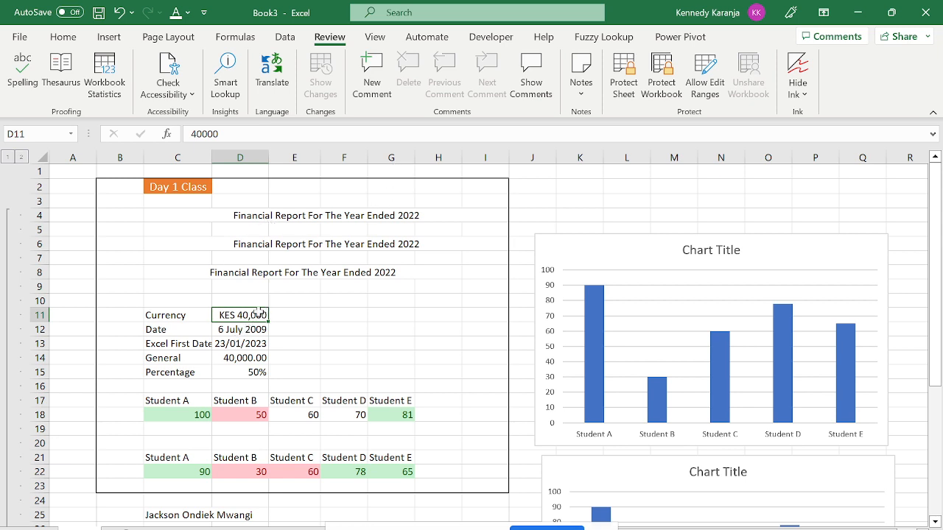
click(251, 217)
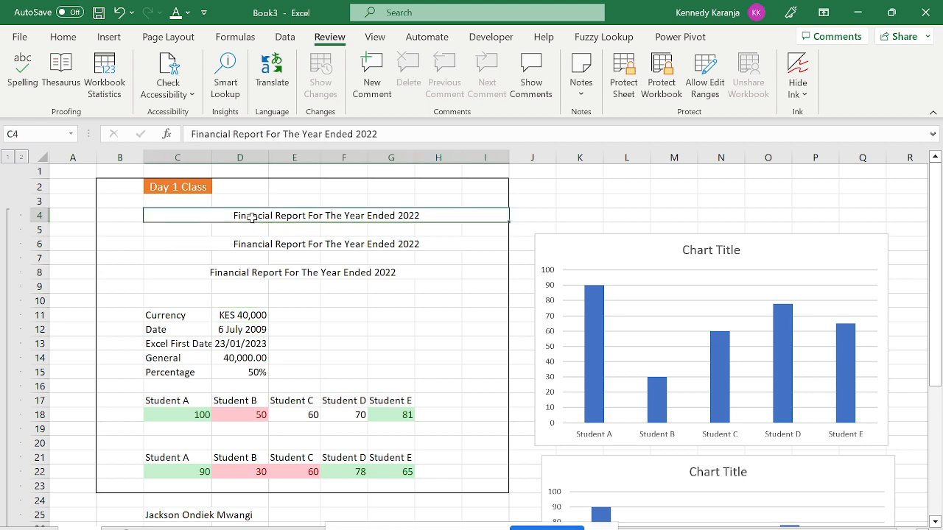
click(220, 243)
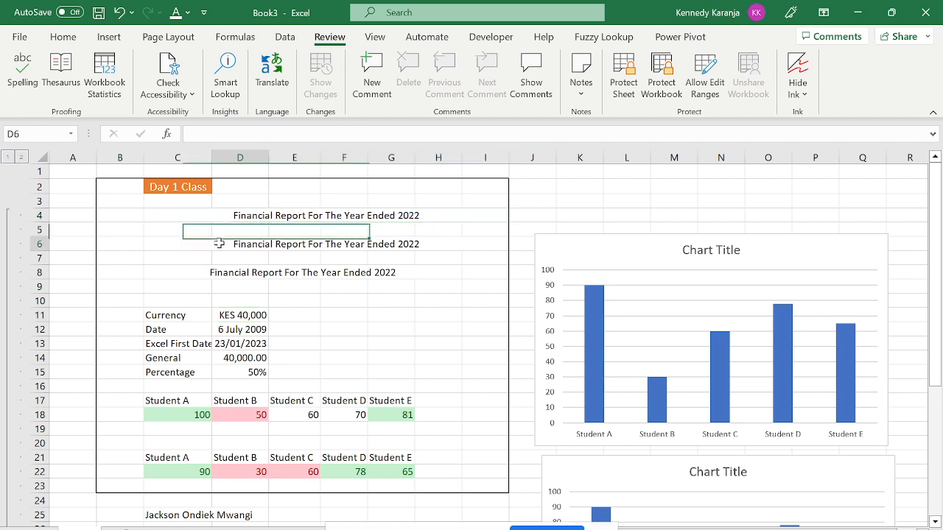
click(170, 243)
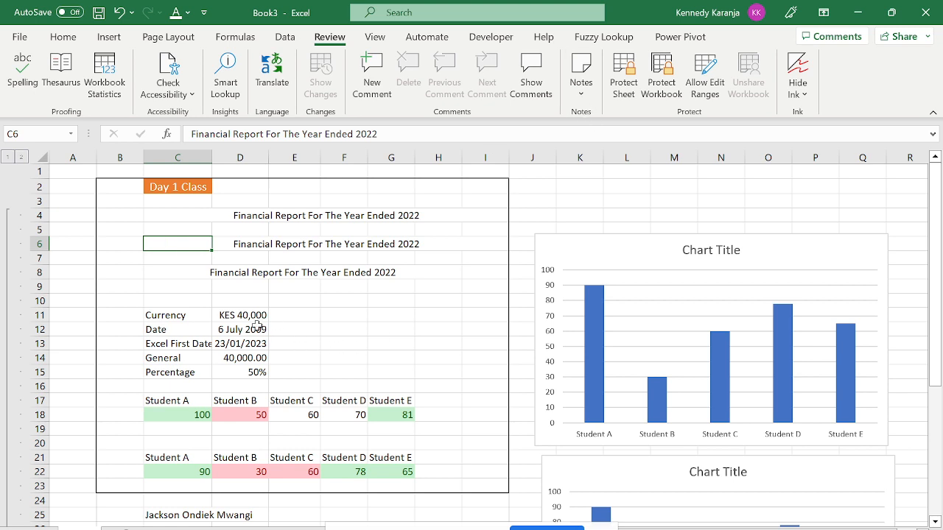
click(222, 313)
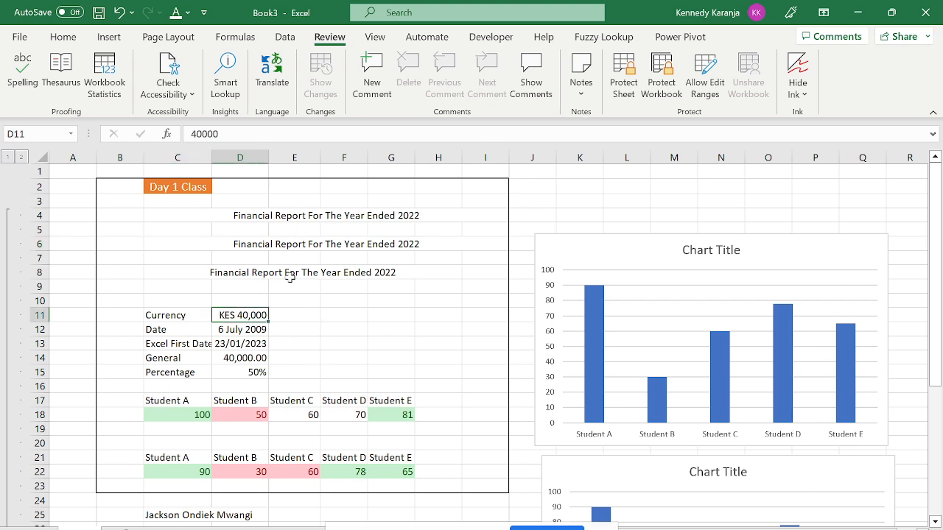
Add a note reading 'To confirm the amount' to cell D11.
click(578, 99)
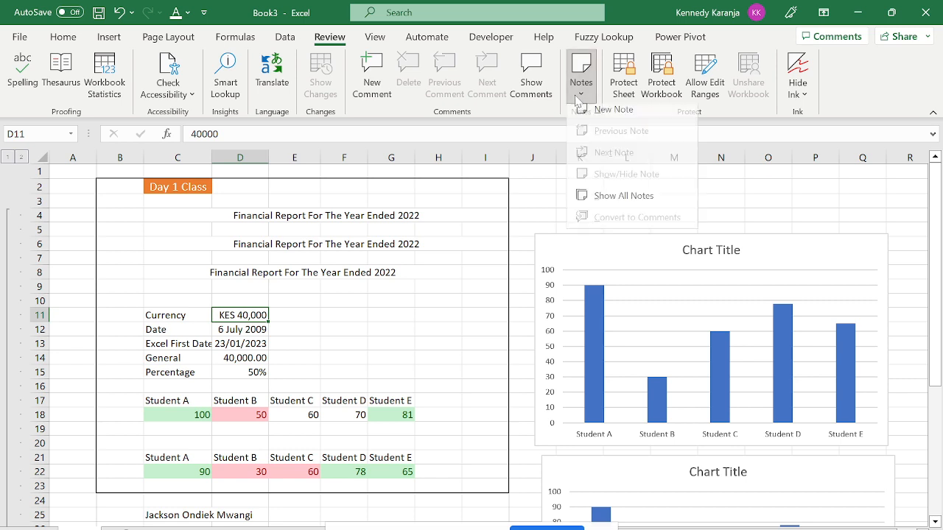
click(589, 116)
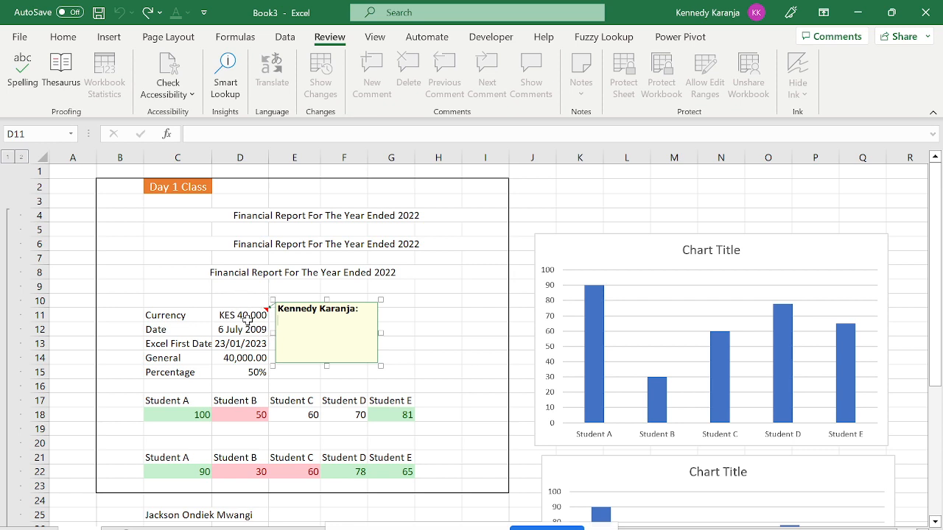
key(Caps_Lock)
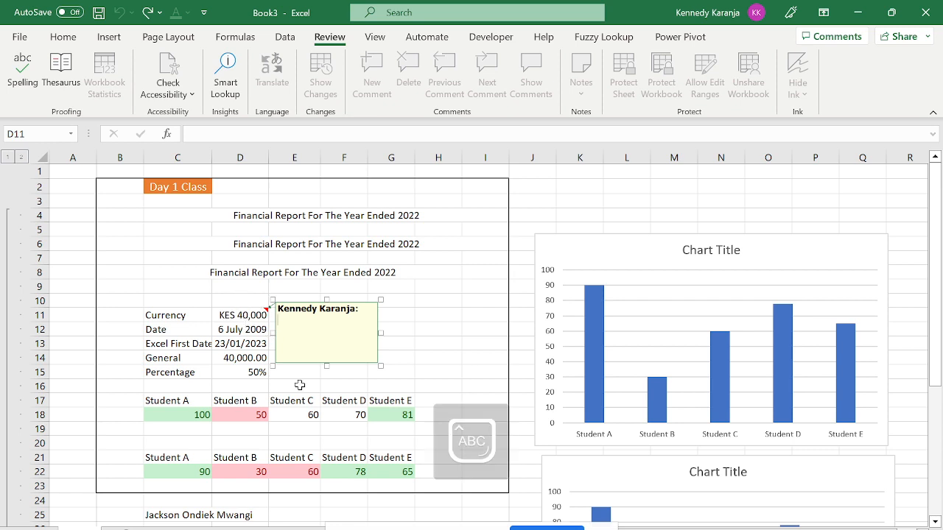
text(T)
key(Caps_Lock)
text(o confirm the)
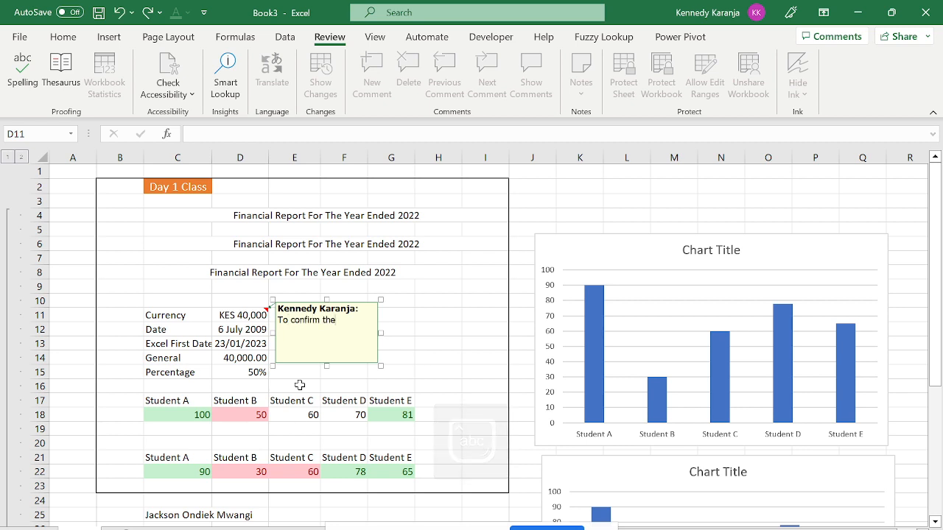
text( am)
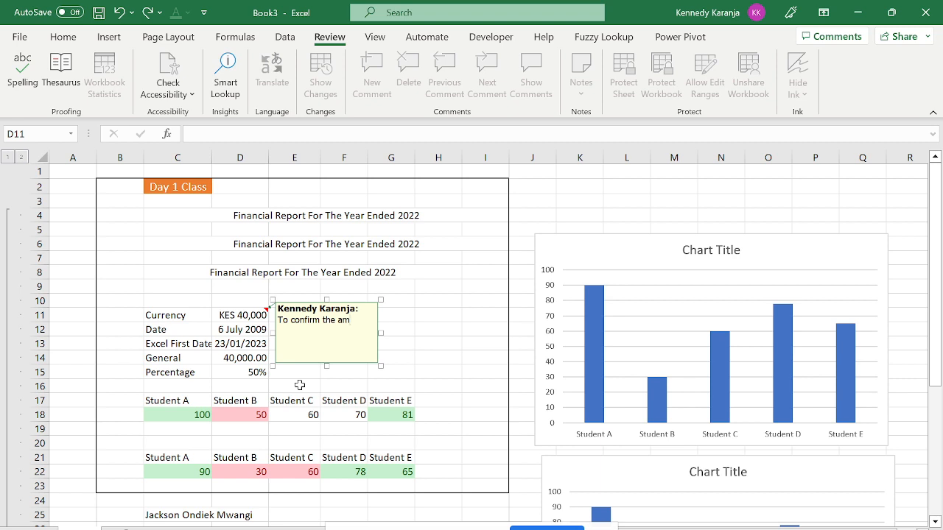
text(ount)
click(433, 374)
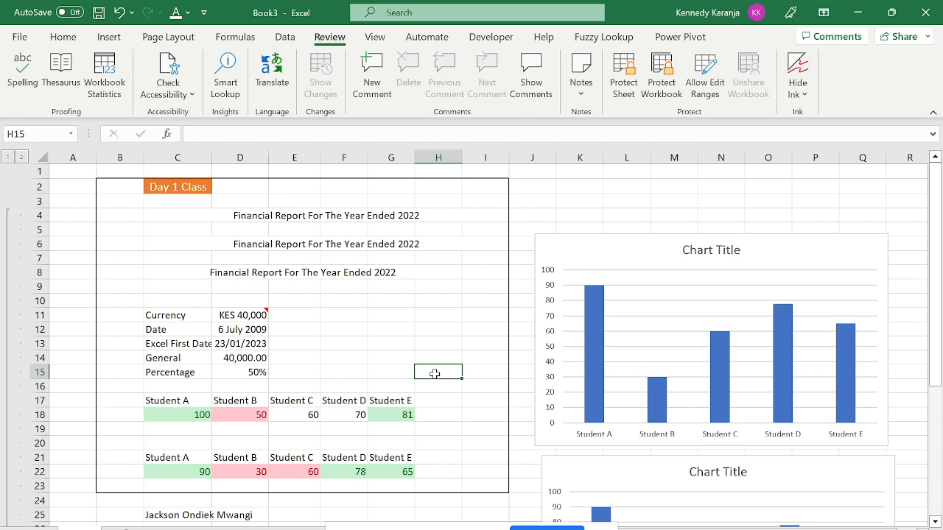
Check the note on D11 by selecting it, clicking away to I11, and reselecting it.
click(243, 316)
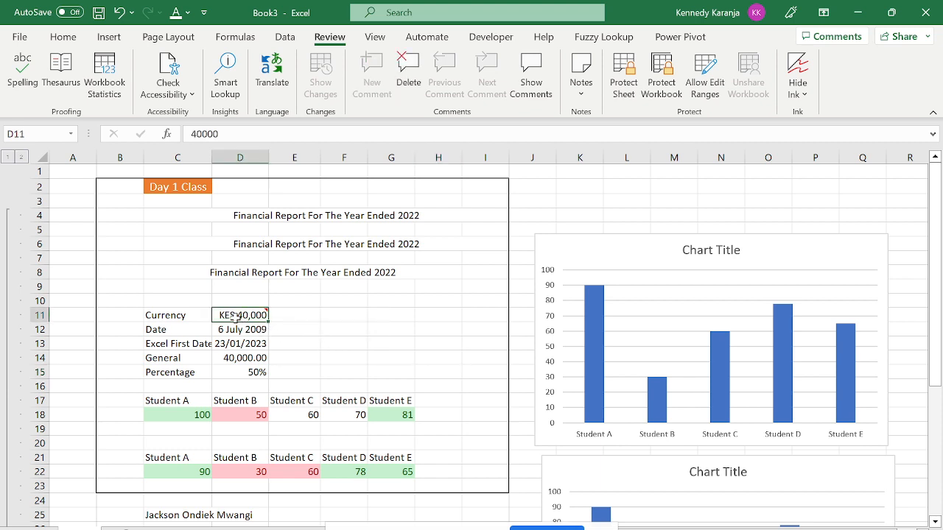
mouse_move(234, 316)
click(479, 315)
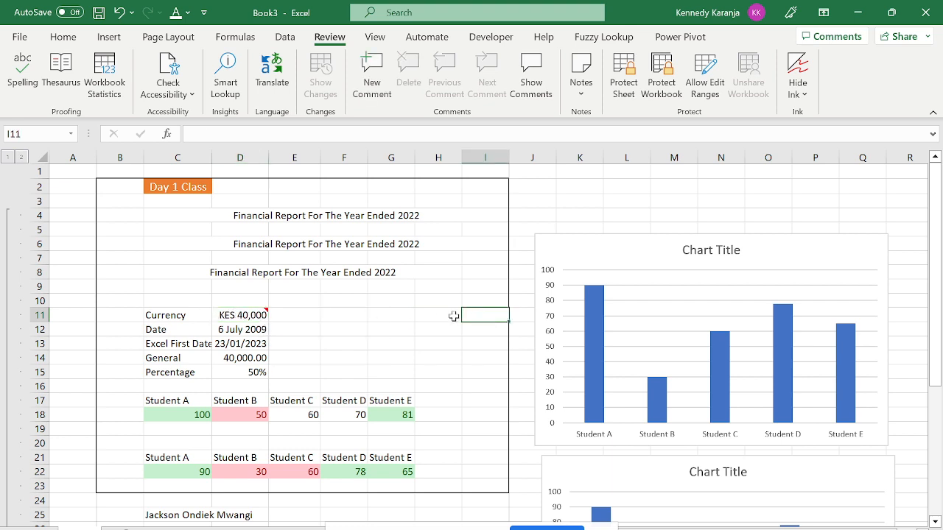
click(261, 312)
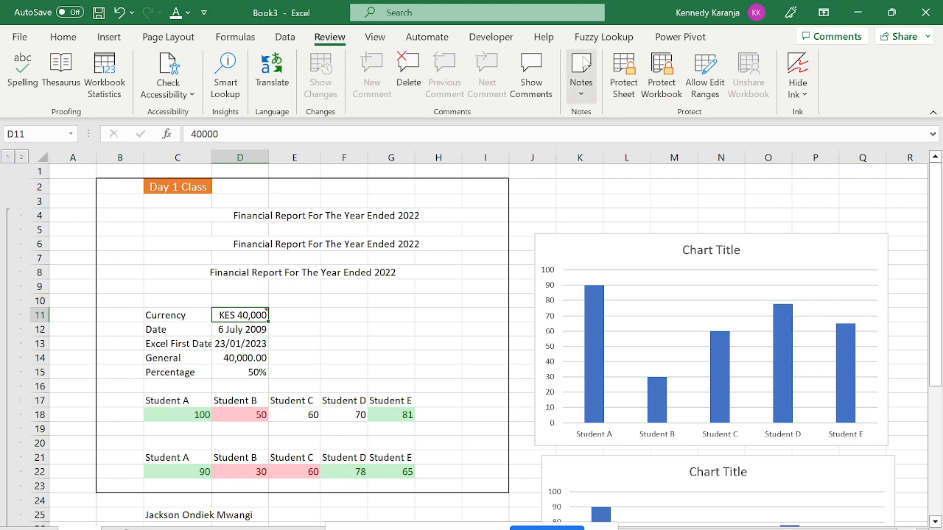
click(449, 244)
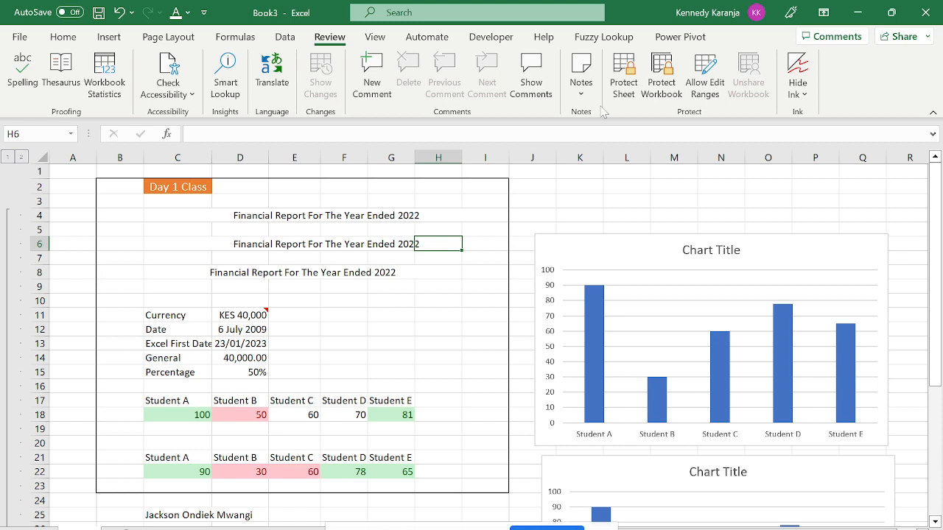
click(621, 77)
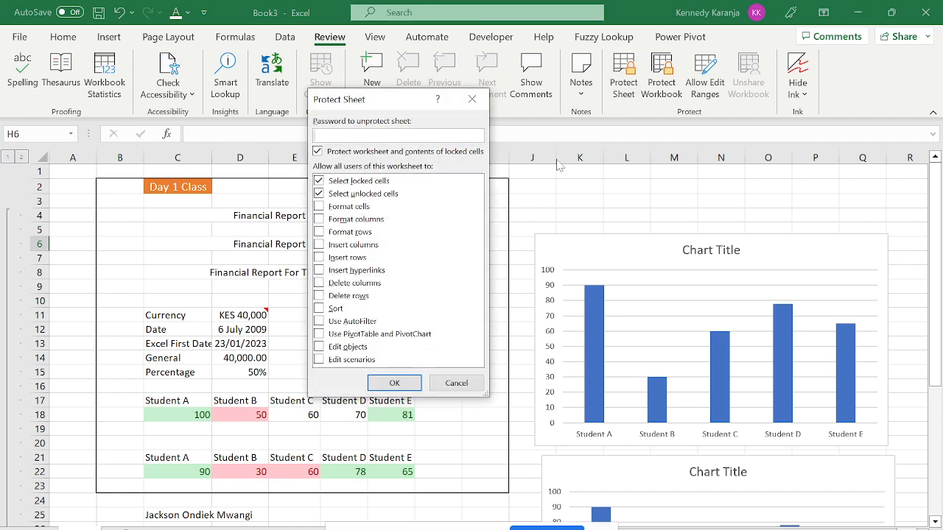
key(Caps_Lock)
text(••••)
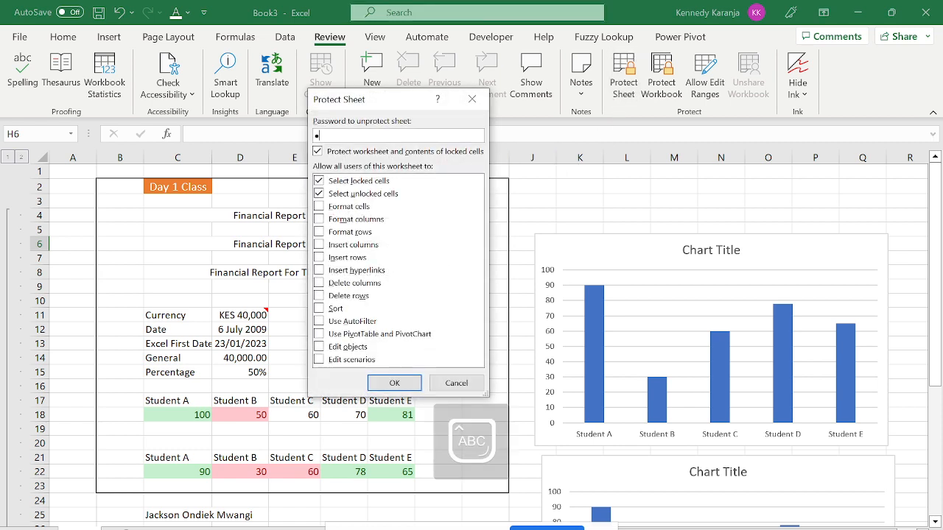
key(Return)
text(••••)
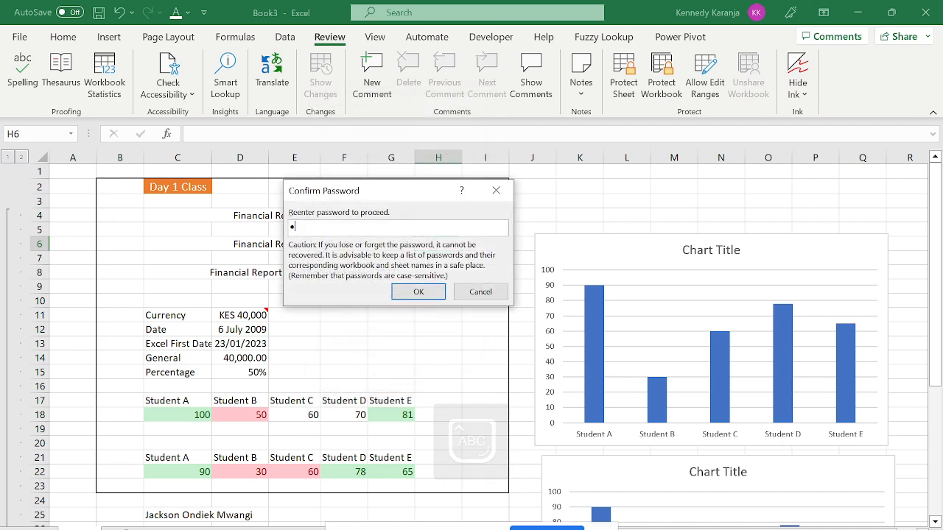
click(418, 291)
click(268, 247)
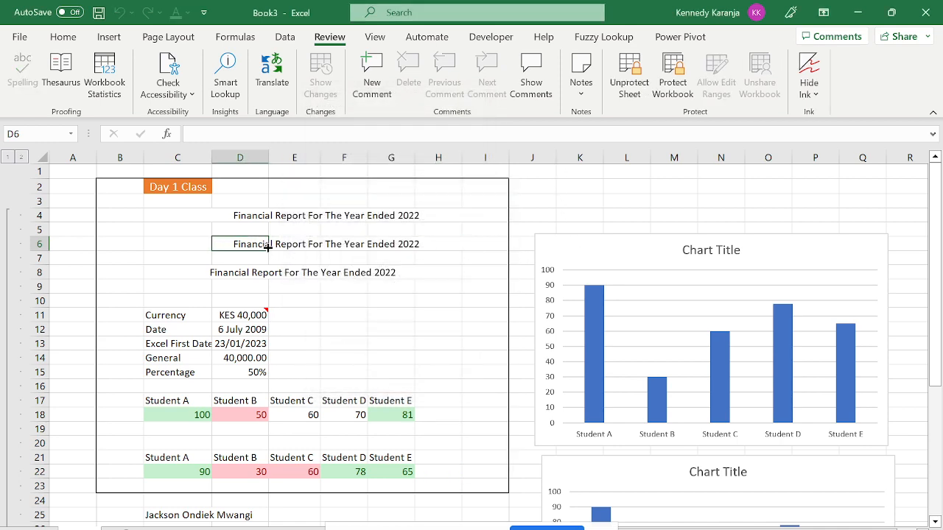
click(268, 247)
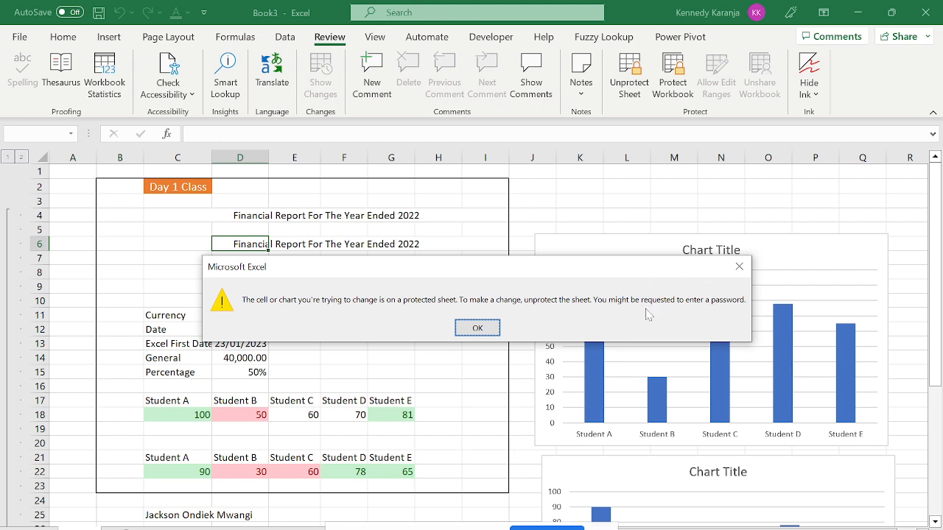
key(Return)
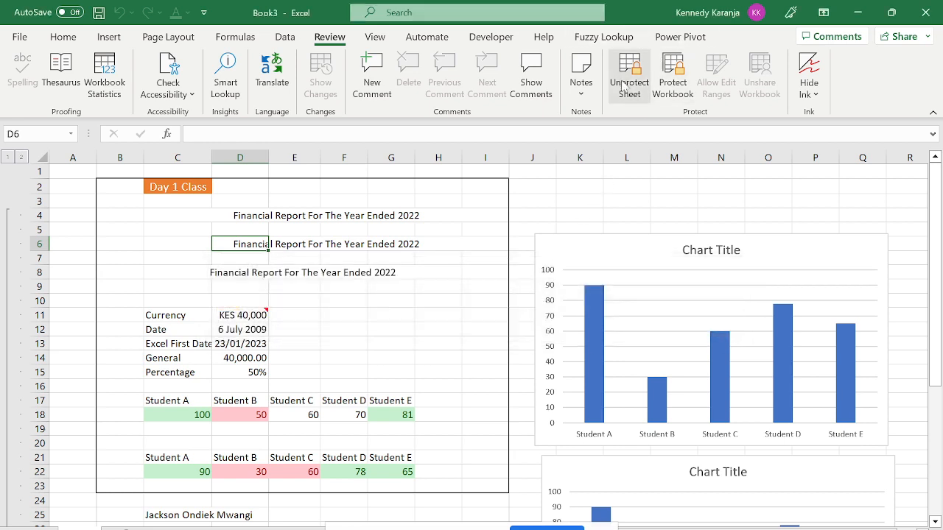
click(180, 190)
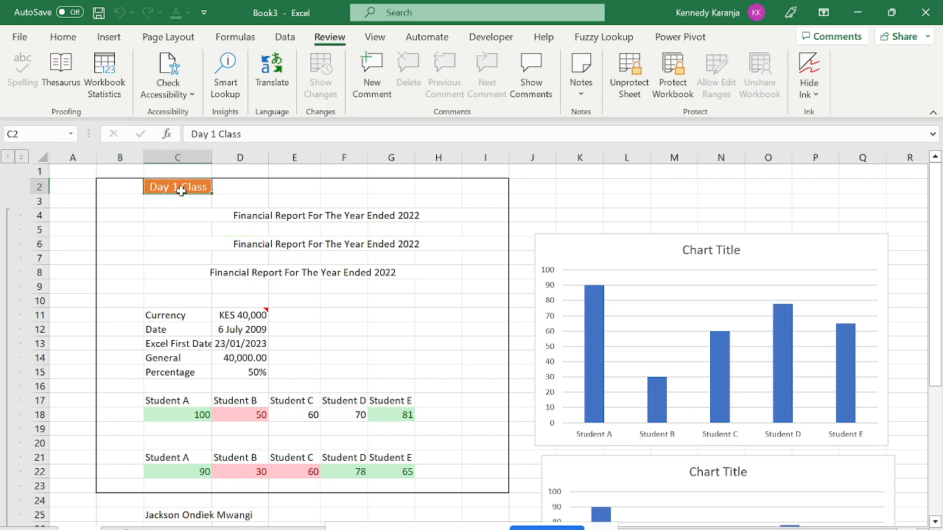
double_click(183, 195)
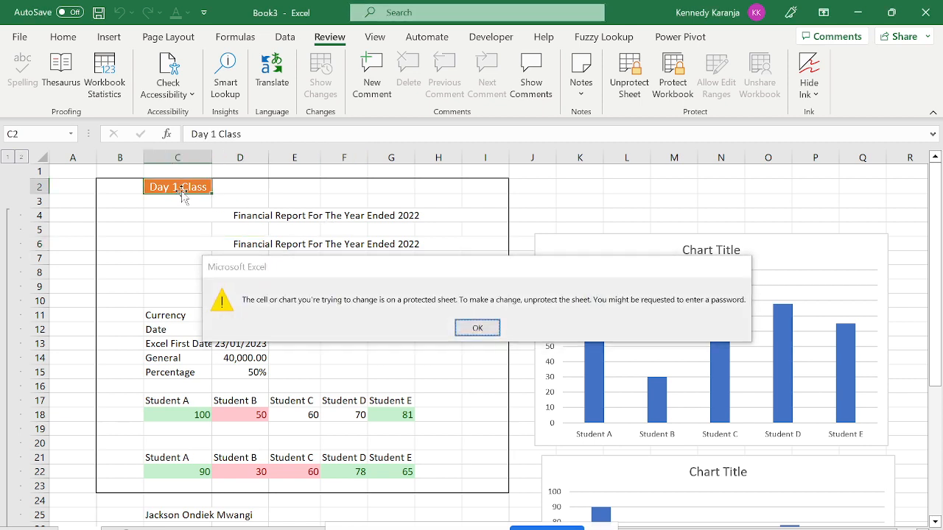
key(Return)
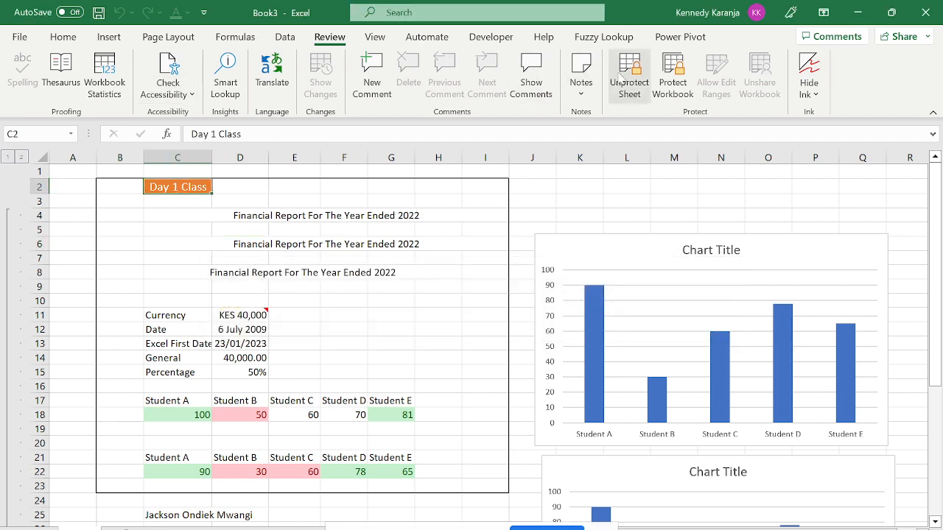
click(622, 78)
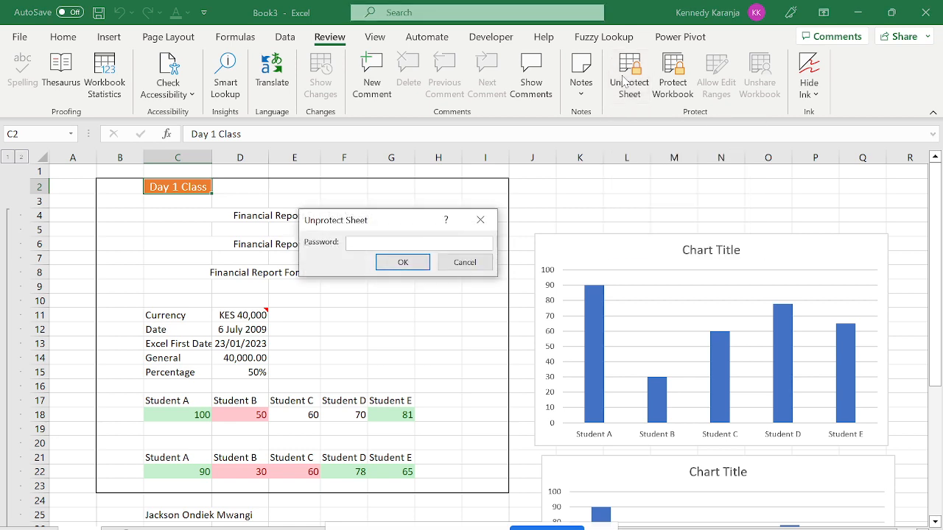
key(Caps_Lock)
key(Caps_Lock)
text(••••)
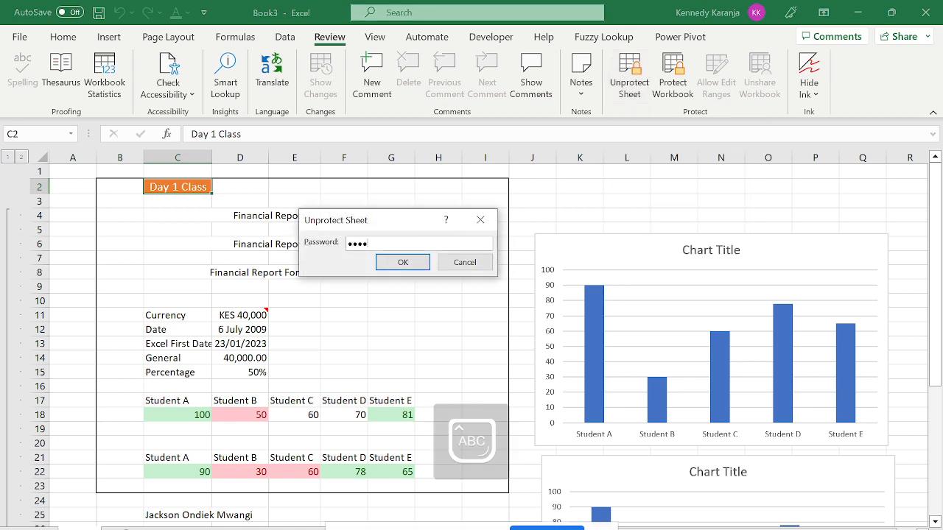
key(Return)
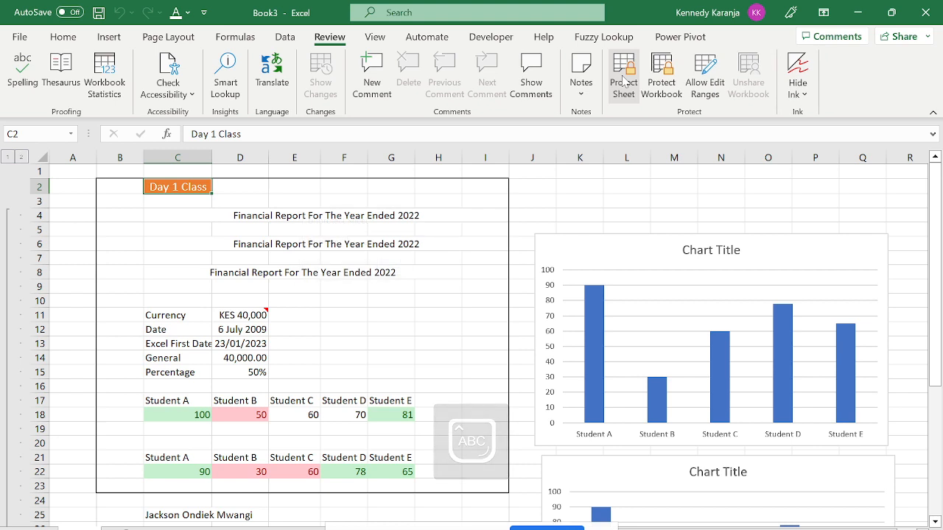
click(370, 234)
key(Down)
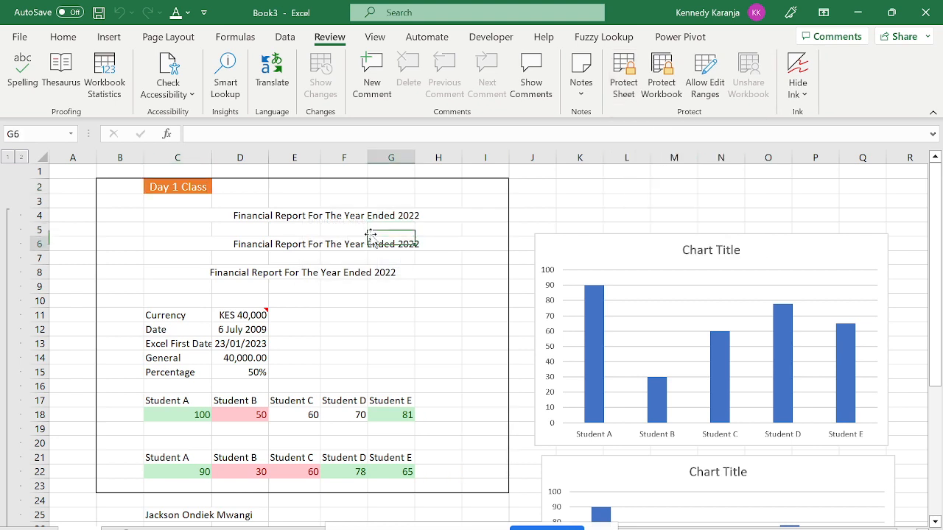
key(Left)
key(Left)
key(Left)
key(Left)
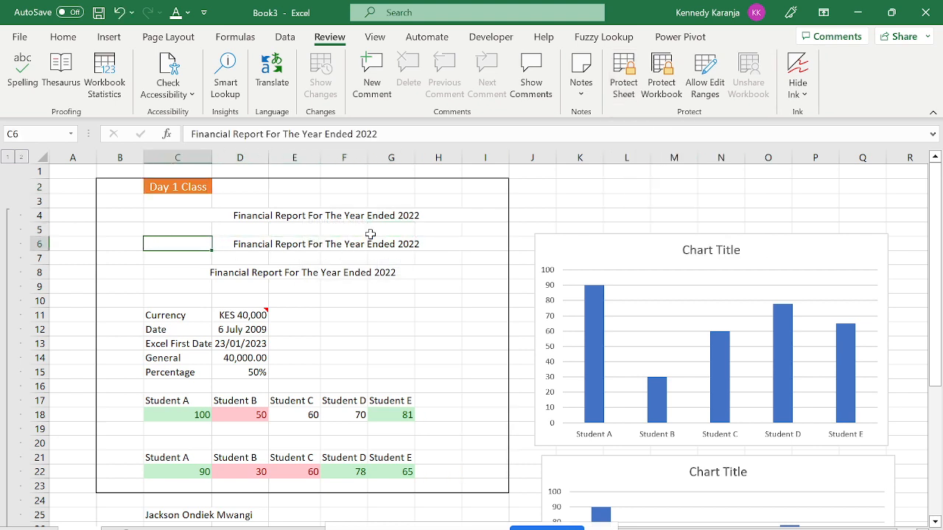
key(Up)
key(Up)
key(Up)
key(Up)
key(Delete)
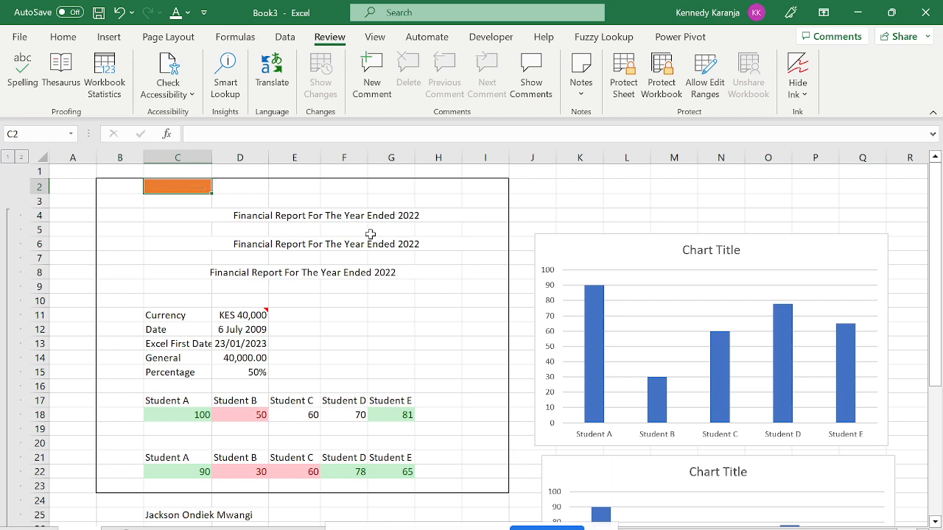
key(ctrl+z)
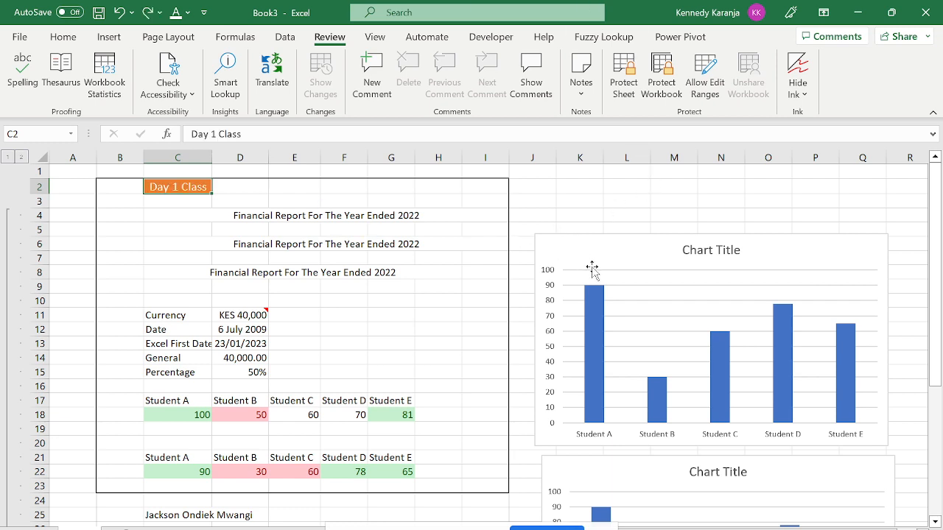
Reposition the charts, close the Format Chart Area pane, and return to cell H2.
drag(593, 265, 586, 187)
double_click(587, 188)
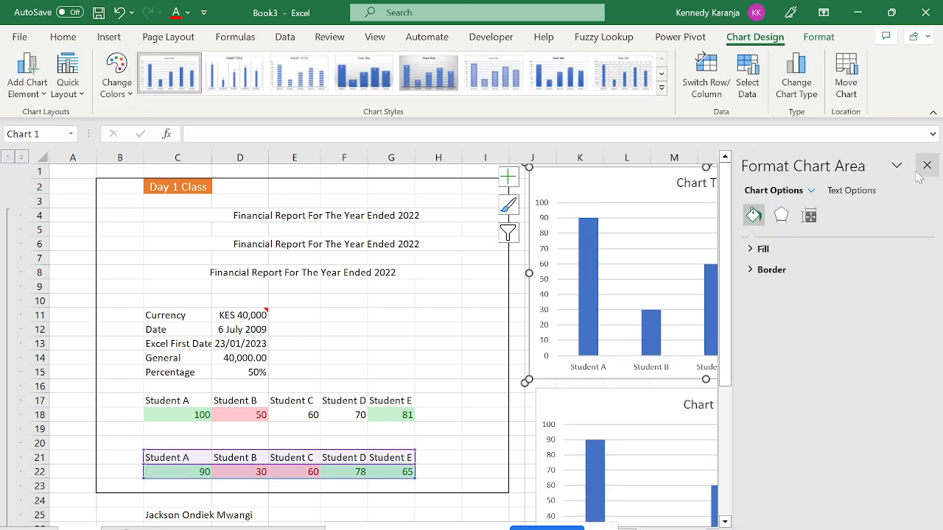
click(927, 165)
drag(642, 189, 642, 197)
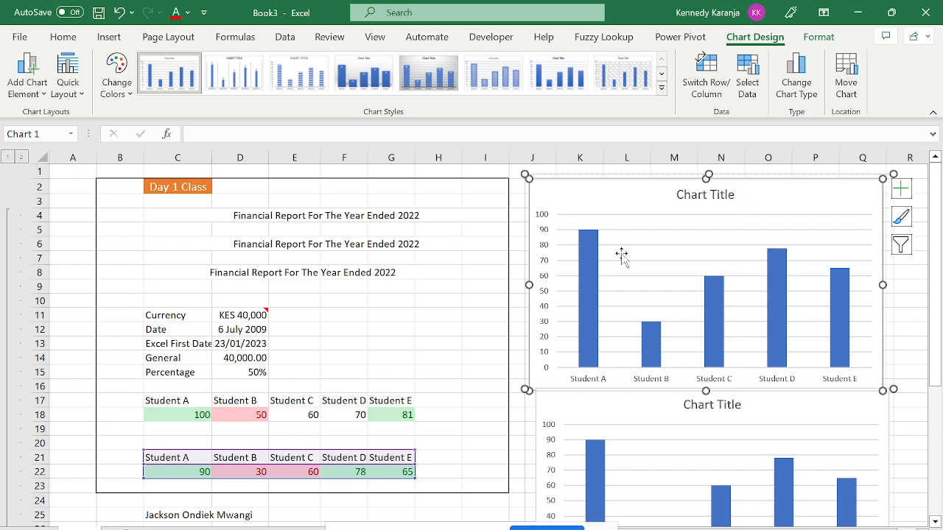
key(Escape)
key(Down)
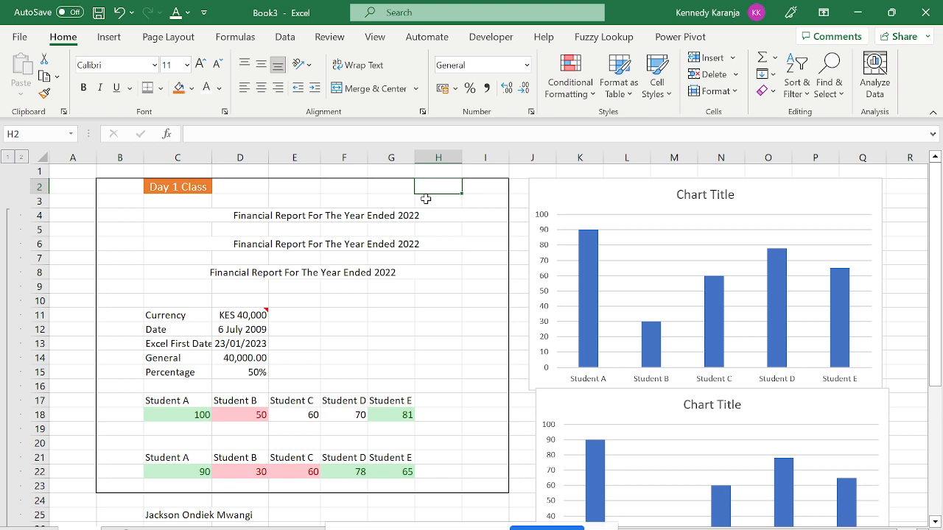
Move to D11 and read the note on the KES 40,000 amount.
key(Up)
key(Left)
key(Down)
key(Down)
key(Down)
key(Down)
key(Down)
key(Down)
key(Down)
key(Down)
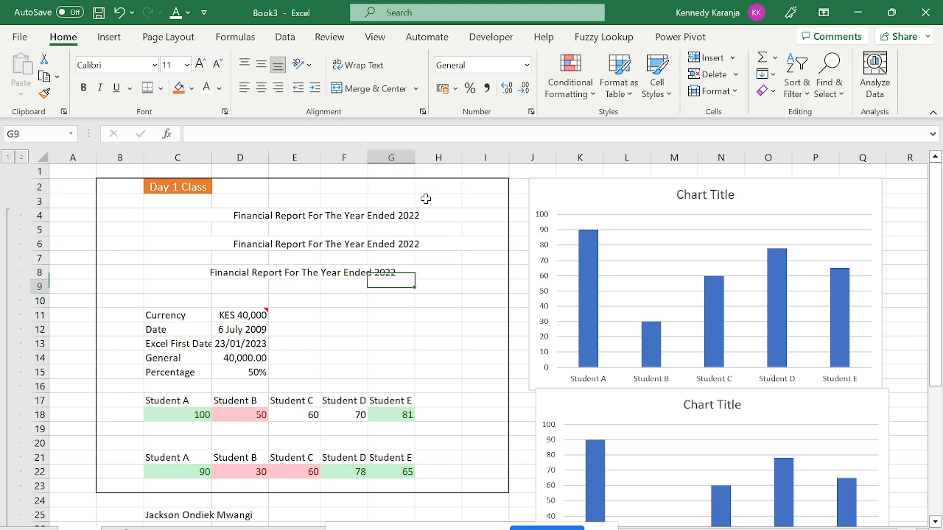
key(Down)
key(Down)
key(Down)
key(Down)
key(Down)
key(Down)
key(Down)
key(Left)
key(Left)
key(Up)
key(Up)
key(Up)
key(Up)
key(Left)
key(Up)
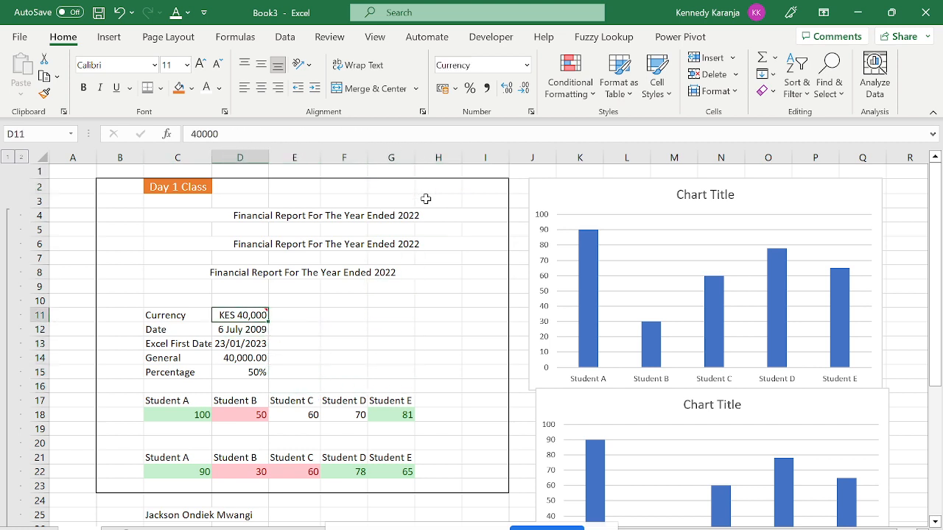
mouse_move(252, 314)
Select the date in D12 and bring up the Review tab's Notes options.
click(234, 333)
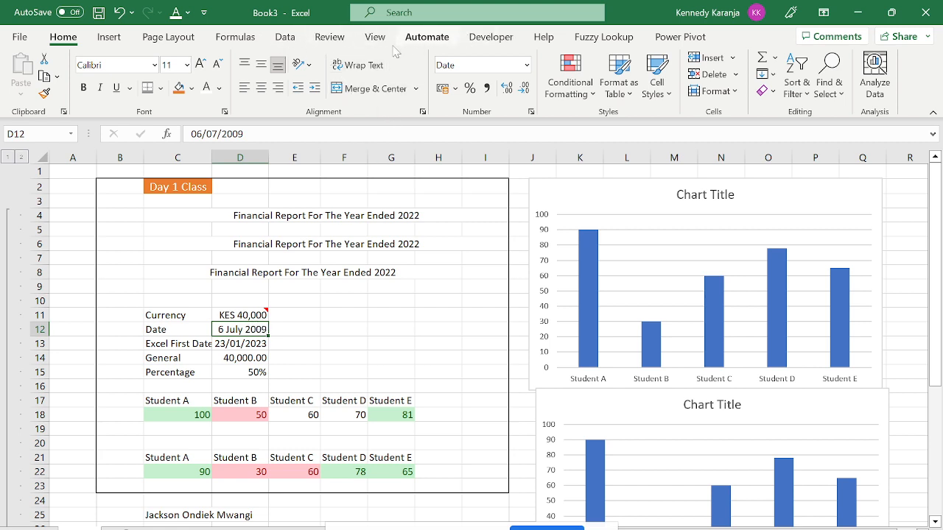
click(335, 35)
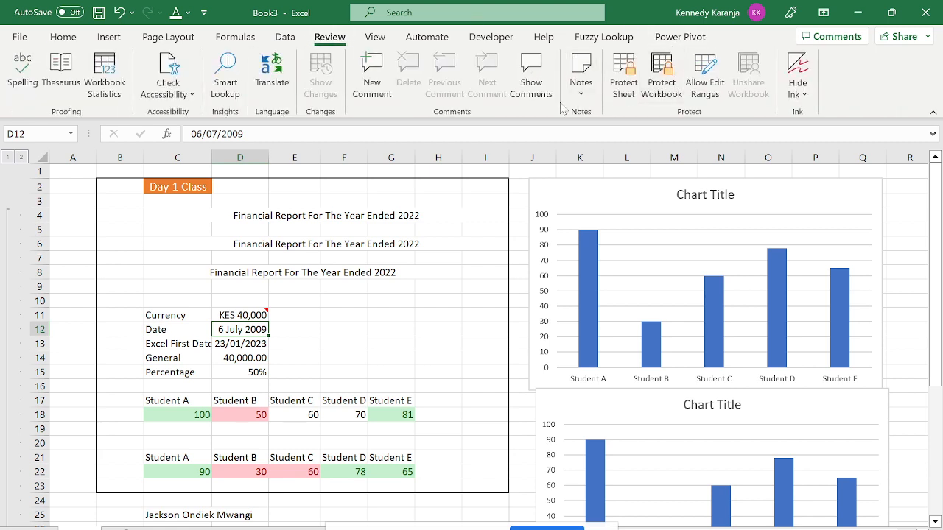
click(580, 77)
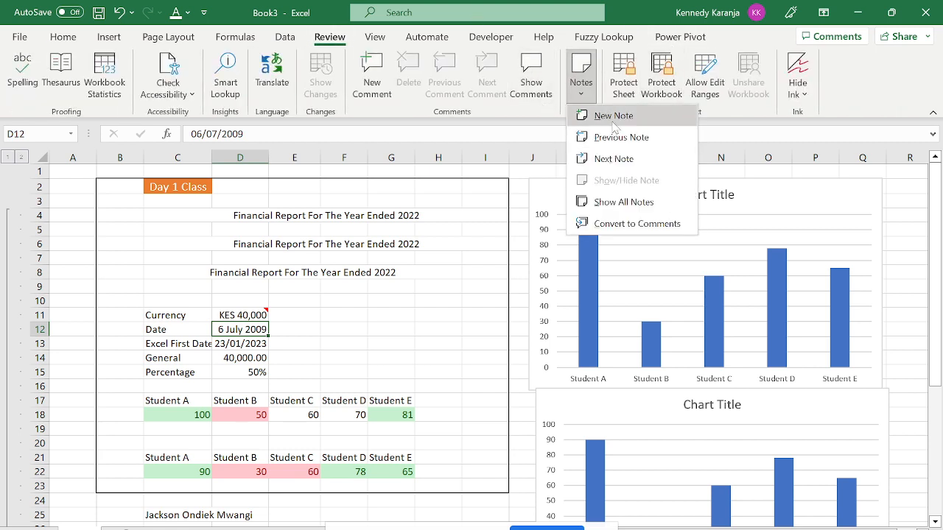
Add the note 'The value must always be a date' to the 6 July 2009 date in D12.
click(612, 117)
text(th)
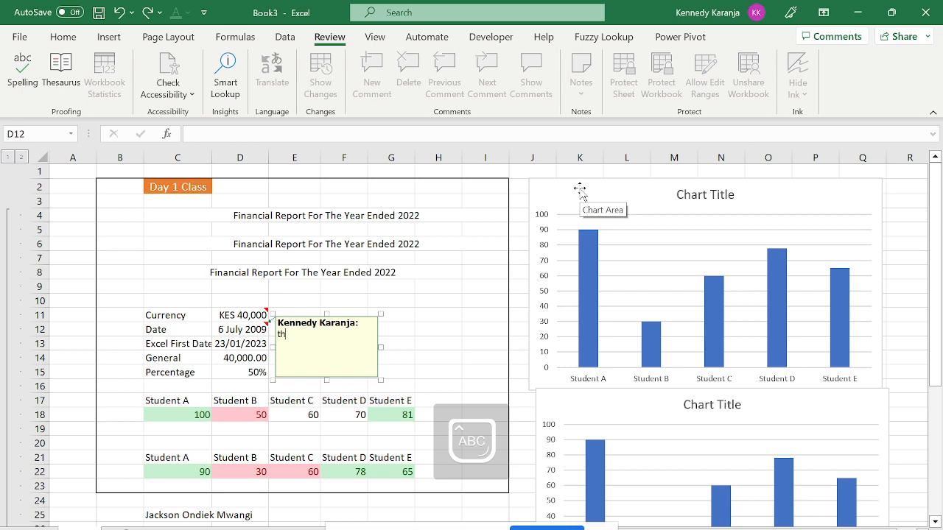
key(Caps_Lock)
text(t)
key(Caps_Lock)
text(HE)
key(BackSpace)
key(BackSpace)
key(BackSpace)
key(BackSpace)
text(The vak)
text(kue)
key(BackSpace)
key(BackSpace)
key(BackSpace)
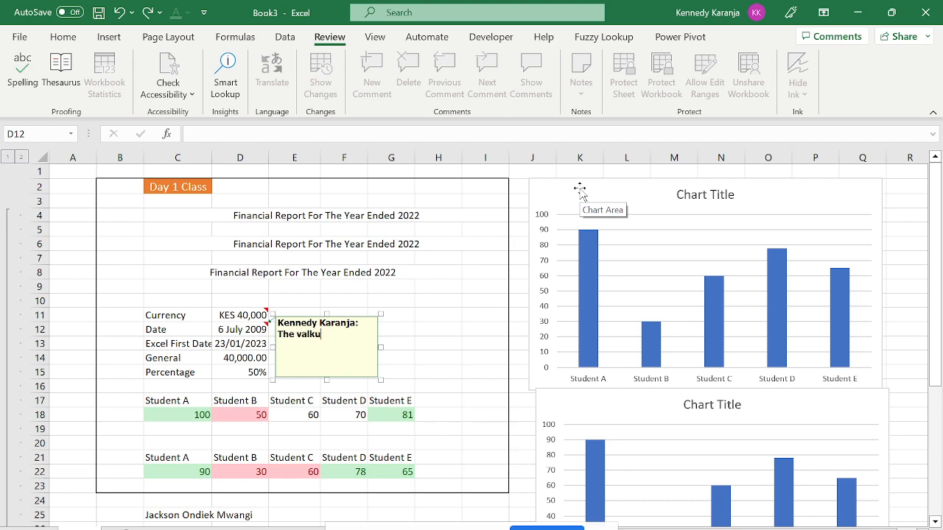
text(ue must always be a da)
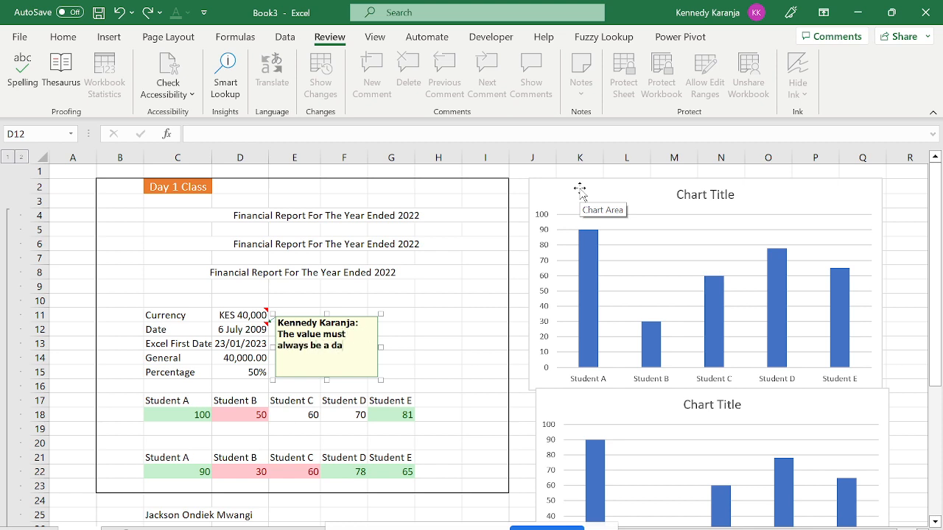
text(te)
key(Return)
click(484, 343)
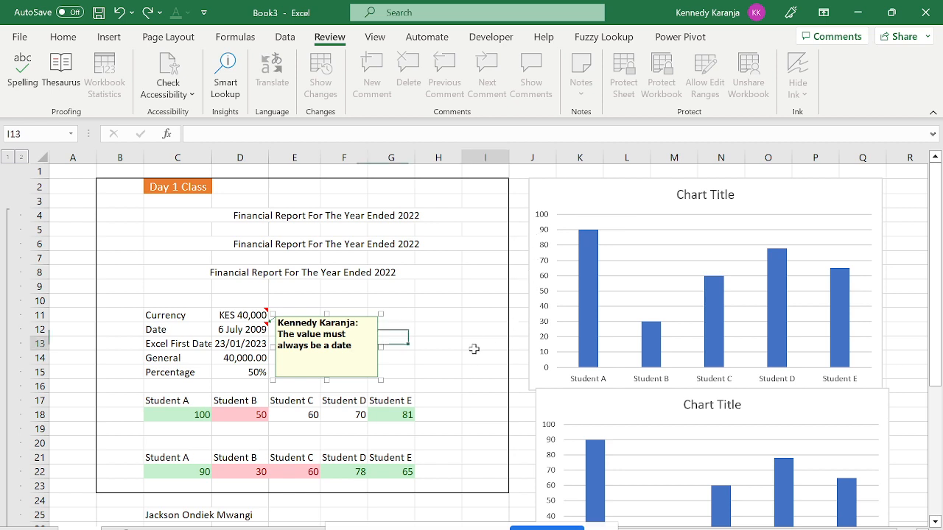
click(236, 326)
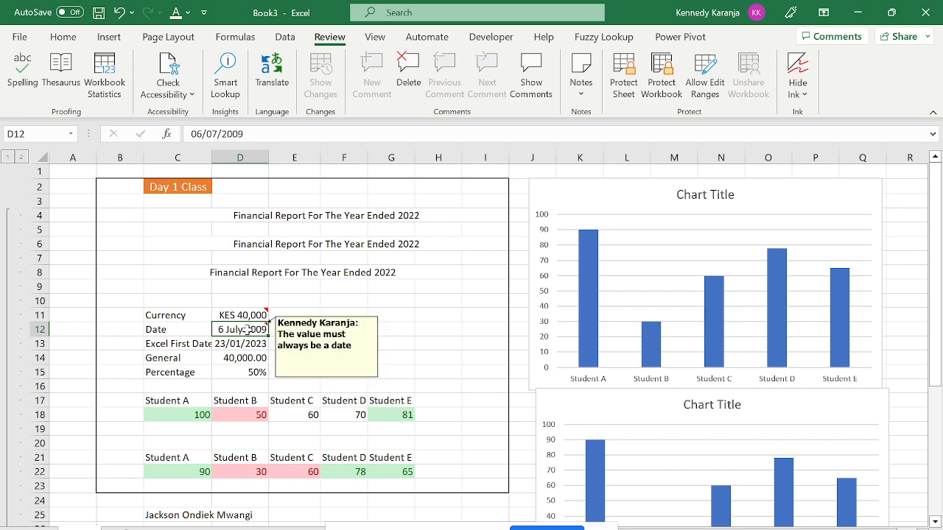
mouse_move(246, 330)
key(Delete)
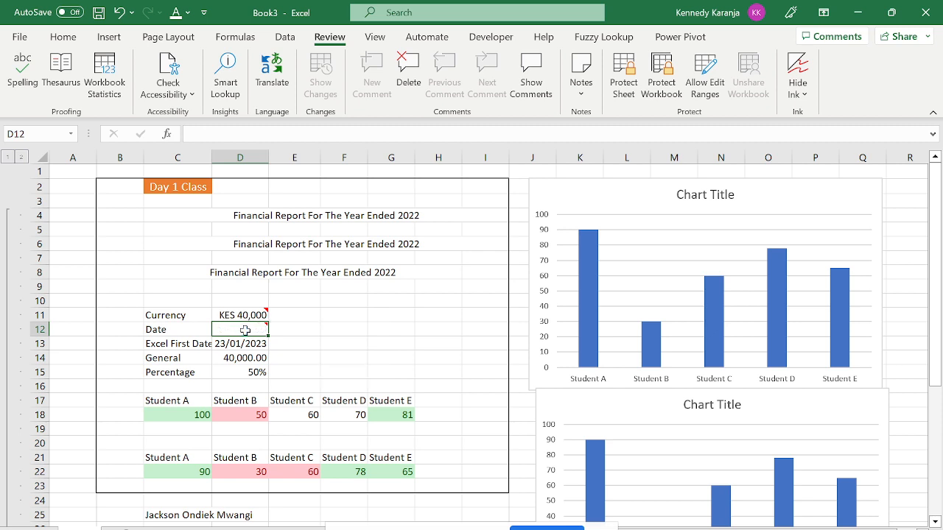
key(ctrl+z)
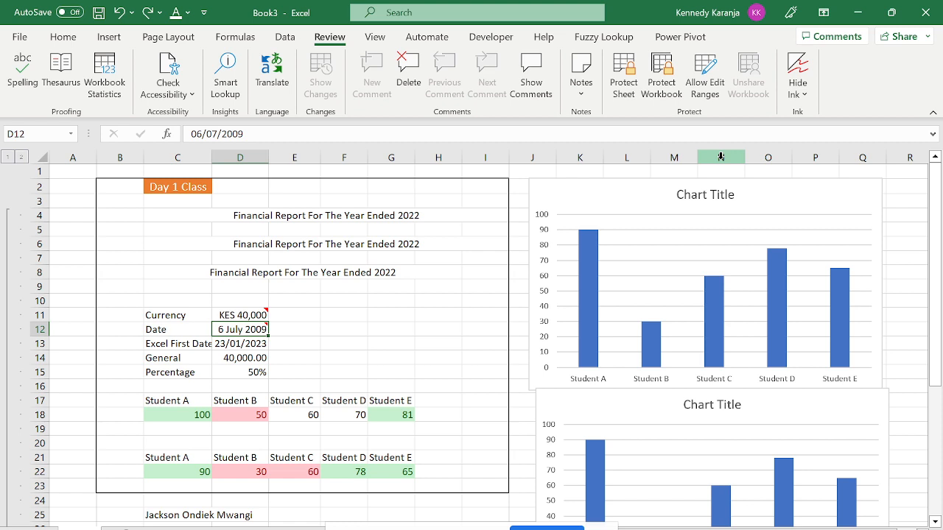
Browse the View, Review and Automate tabs, ending on the Developer tab.
click(360, 31)
click(343, 37)
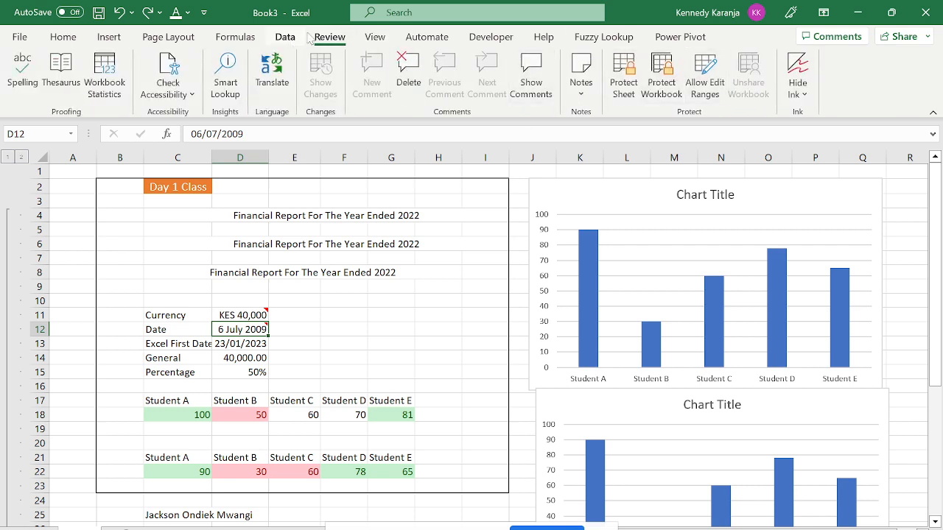
click(373, 37)
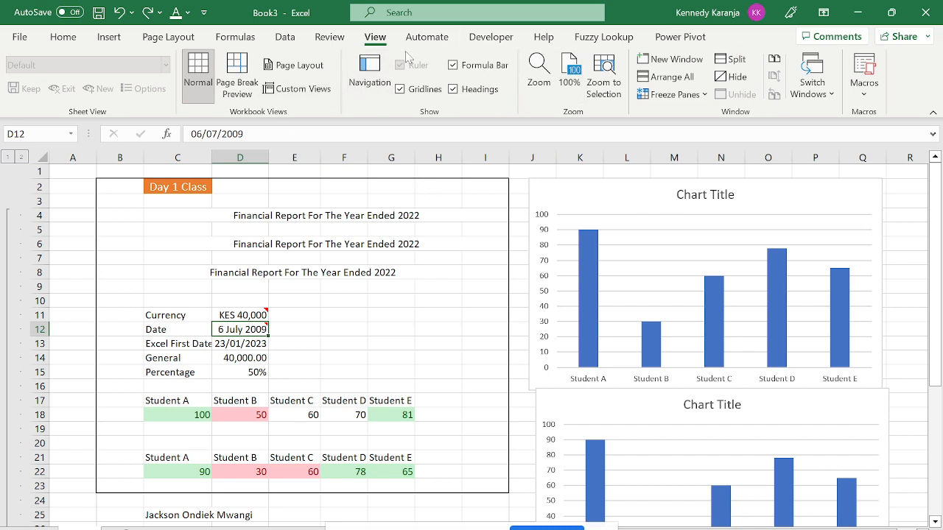
click(438, 37)
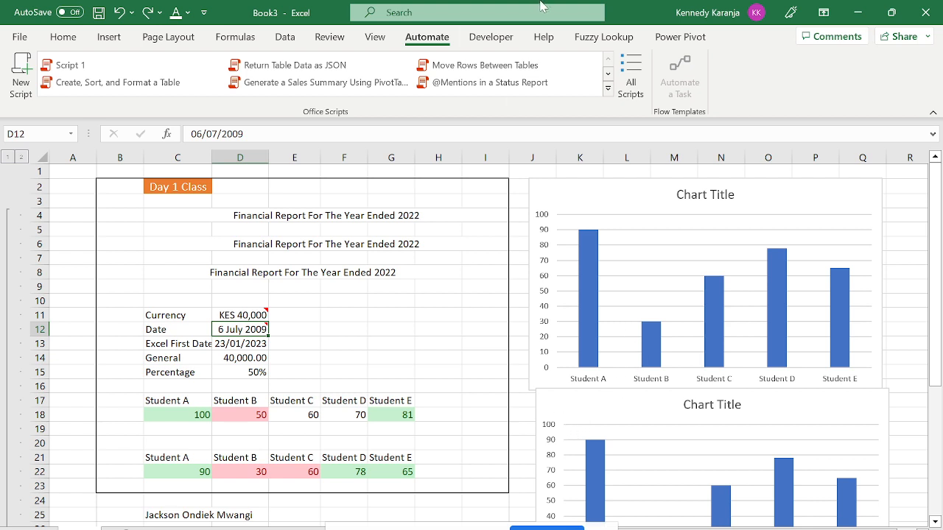
click(491, 37)
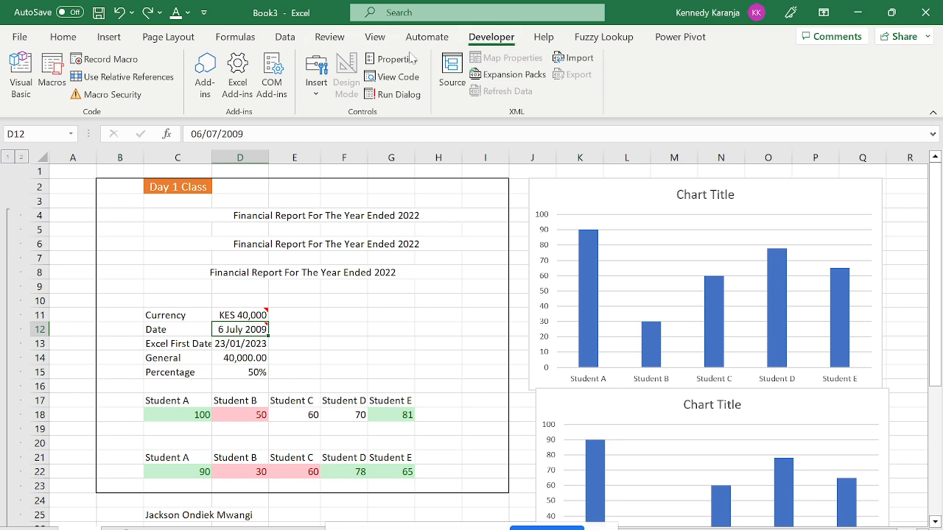
Insert an empty Module1 into Book3 in the VBA editor, then close the editor.
click(16, 83)
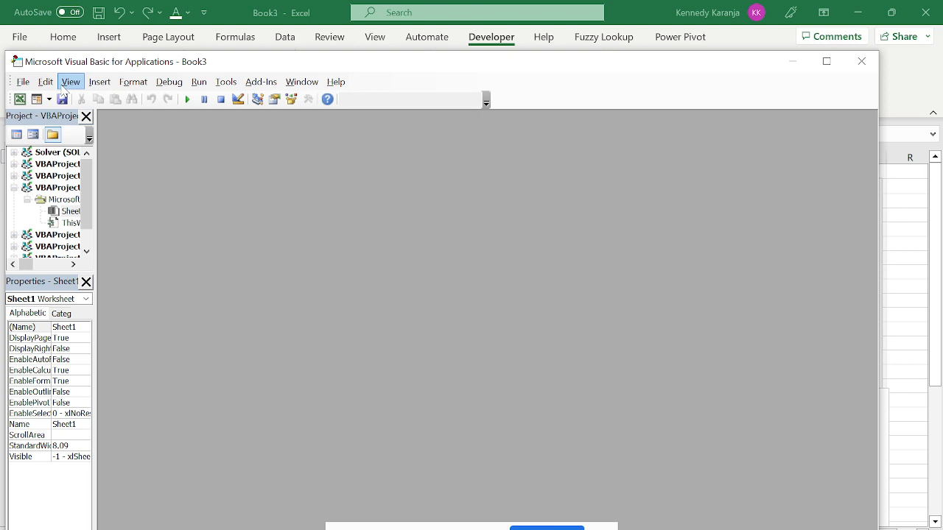
click(100, 83)
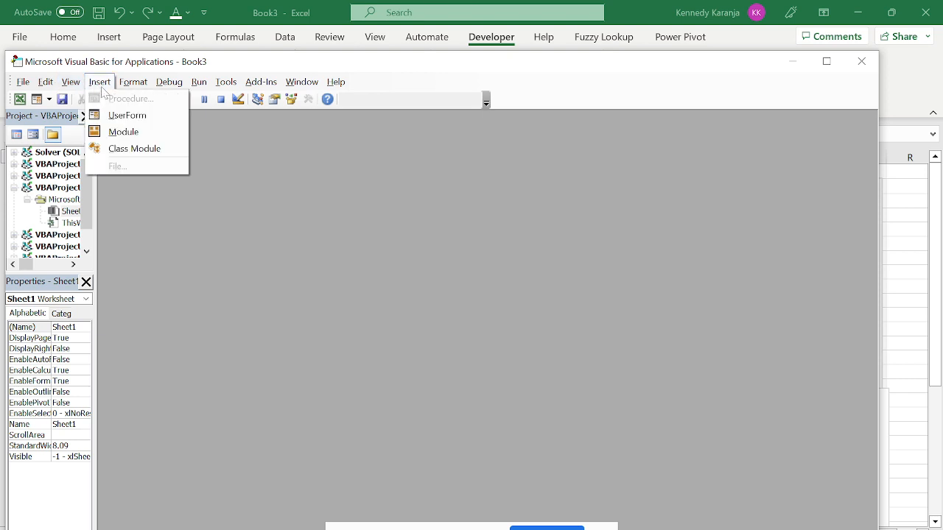
click(123, 132)
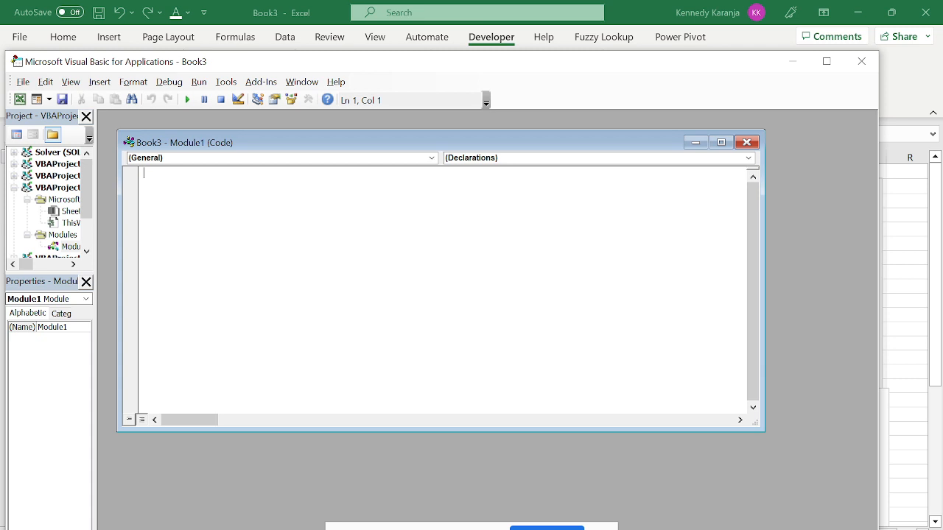
click(746, 142)
click(861, 62)
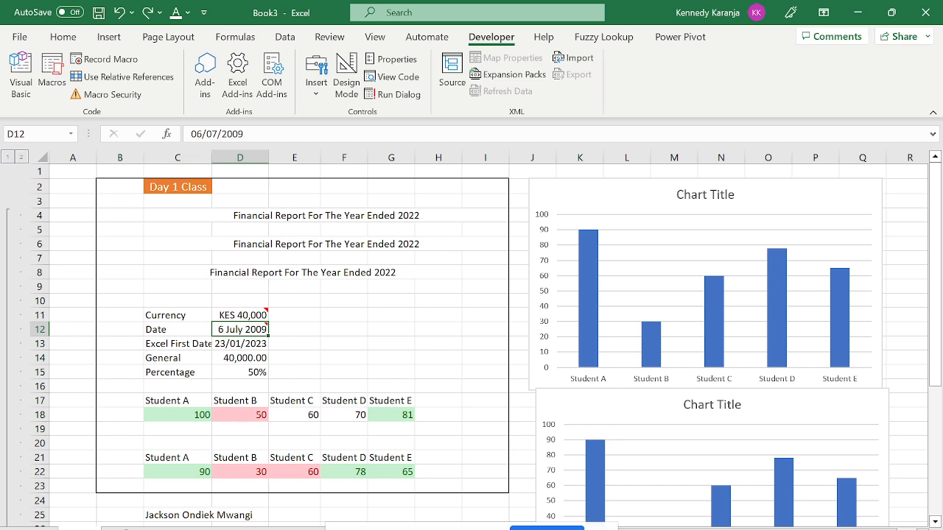
Look through the Help, Fuzzy Lookup and Power Pivot tabs, then return to Home.
click(541, 38)
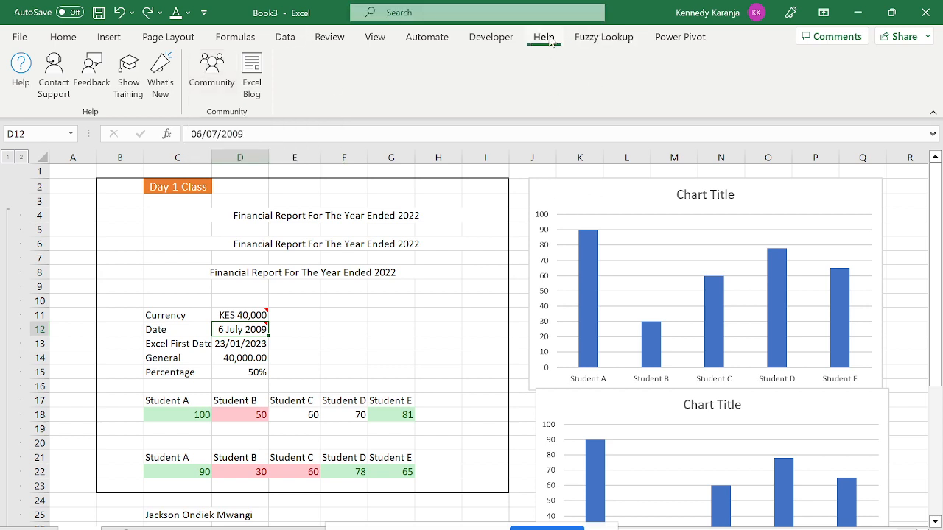
click(592, 39)
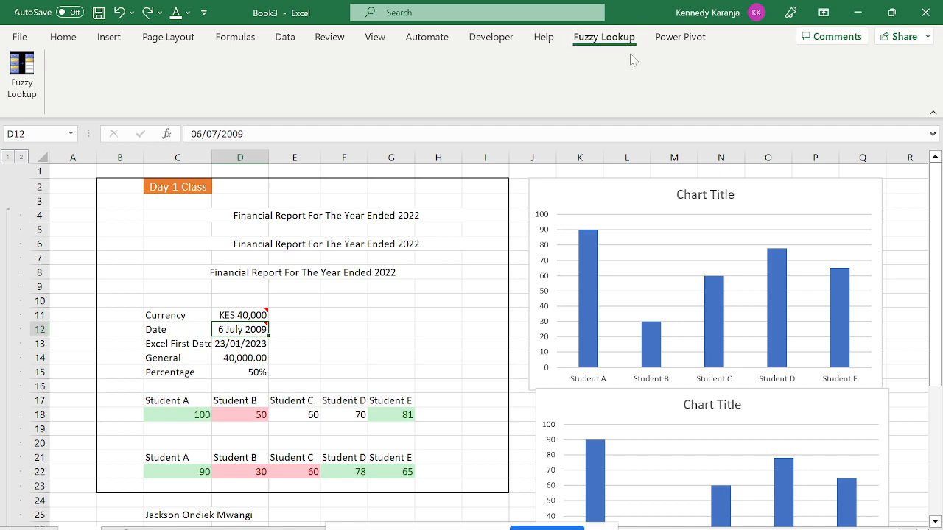
click(672, 39)
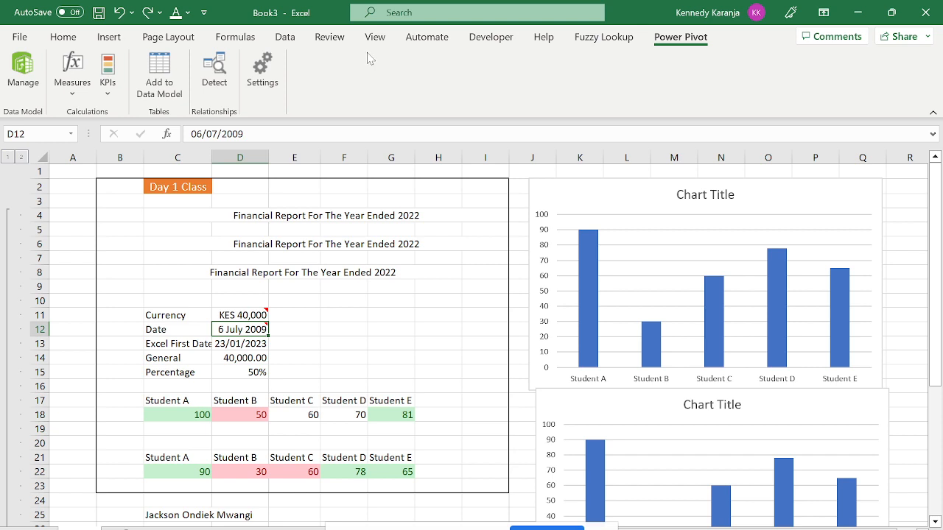
click(47, 38)
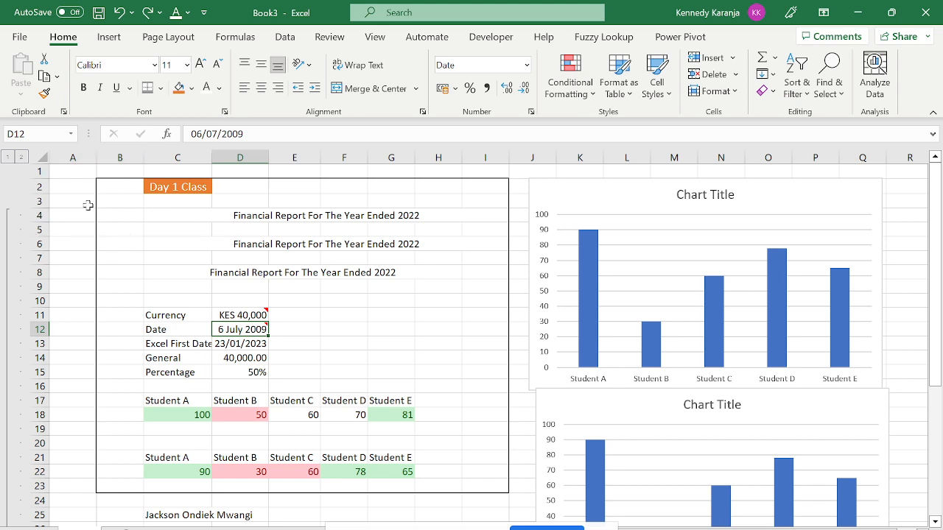
Rename the report worksheet to 'Day'.
click(76, 156)
click(83, 170)
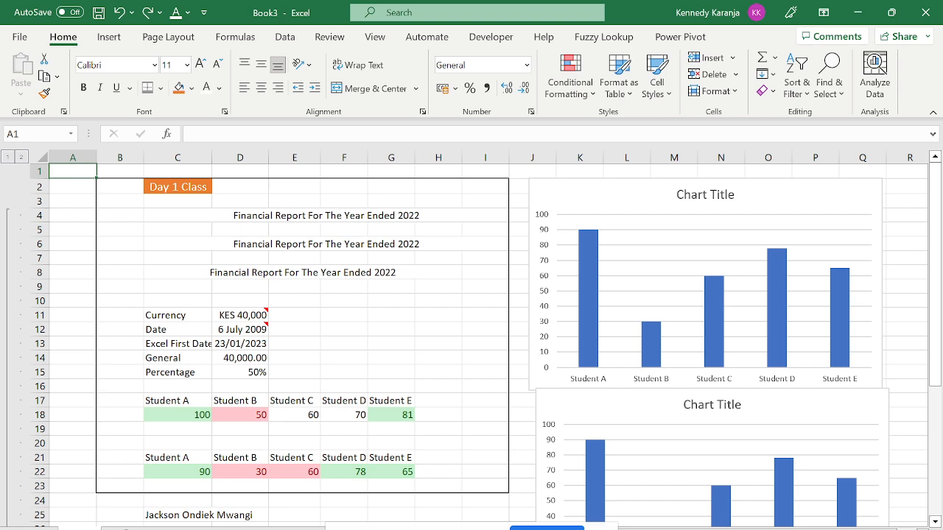
double_click(79, 528)
key(BackSpace)
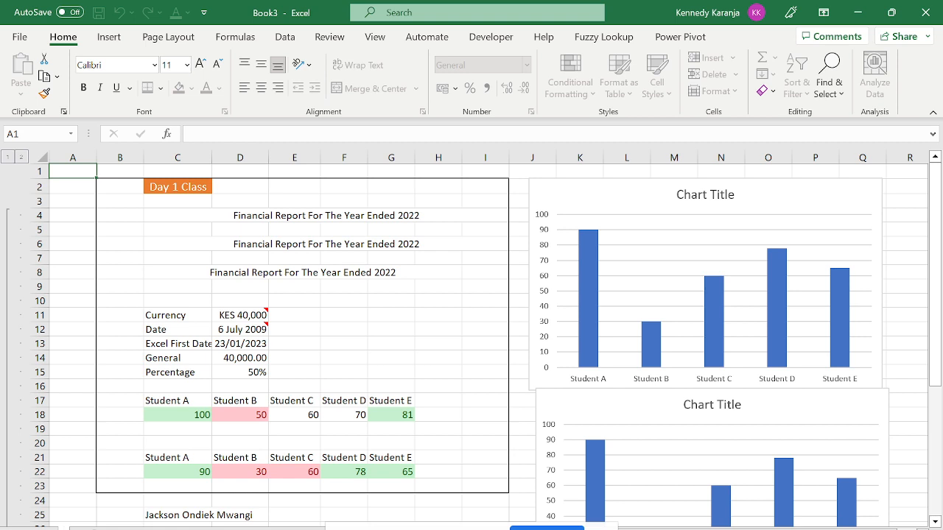
key(Caps_Lock)
text(D)
key(Caps_Lock)
text(ay)
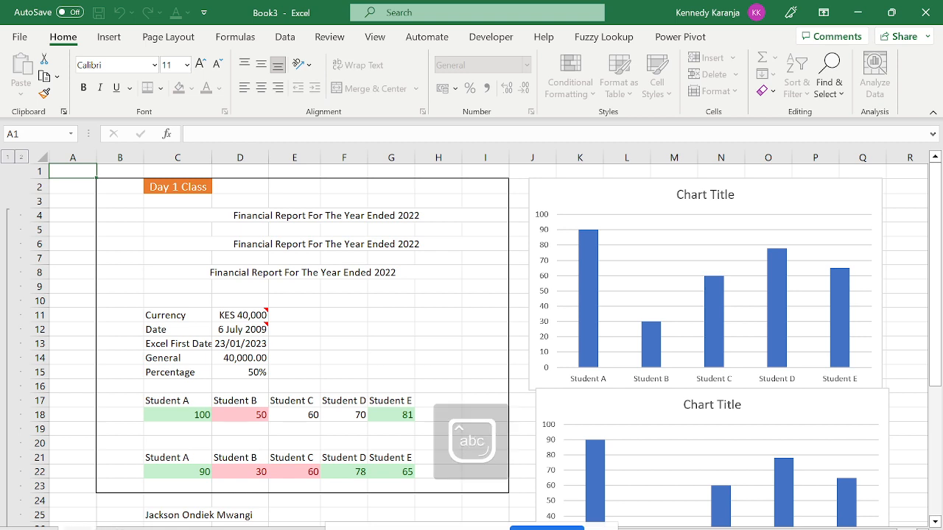
key(Return)
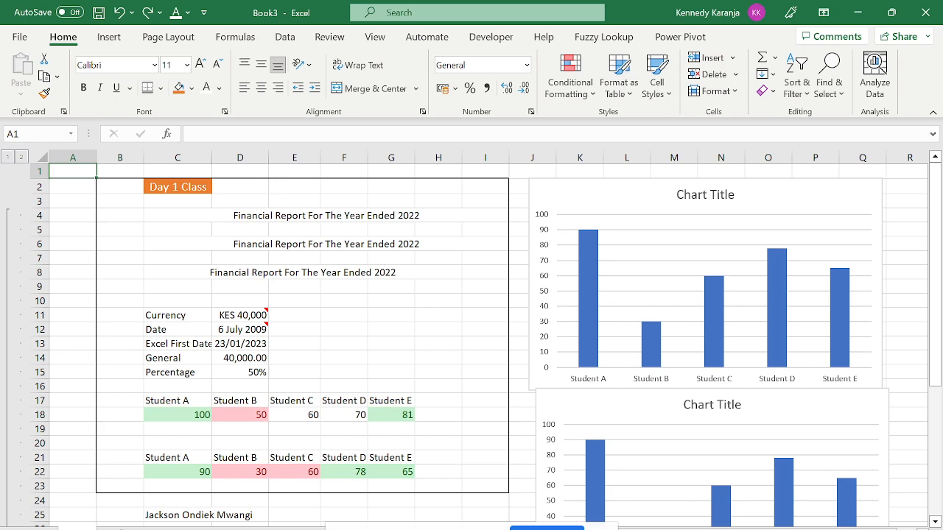
Add a new blank worksheet and rename its tab.
click(122, 529)
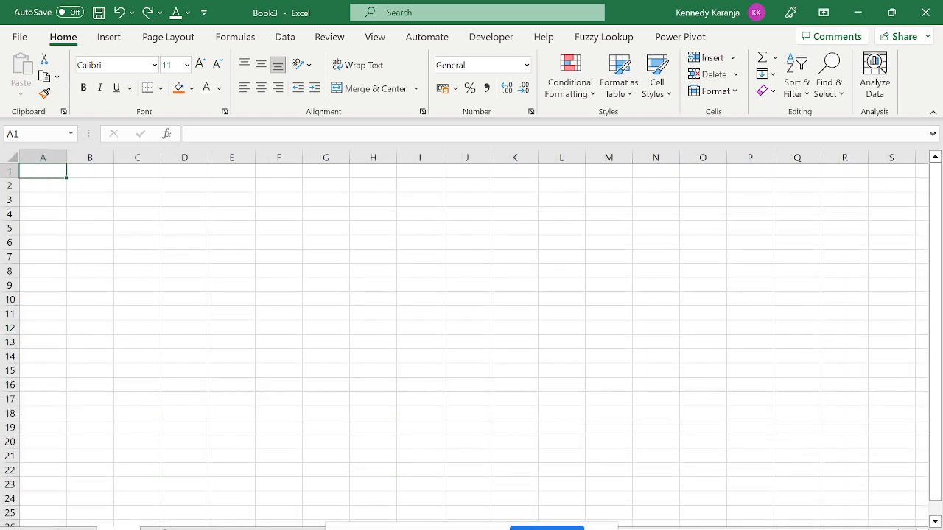
double_click(119, 528)
key(BackSpace)
key(Caps_Lock)
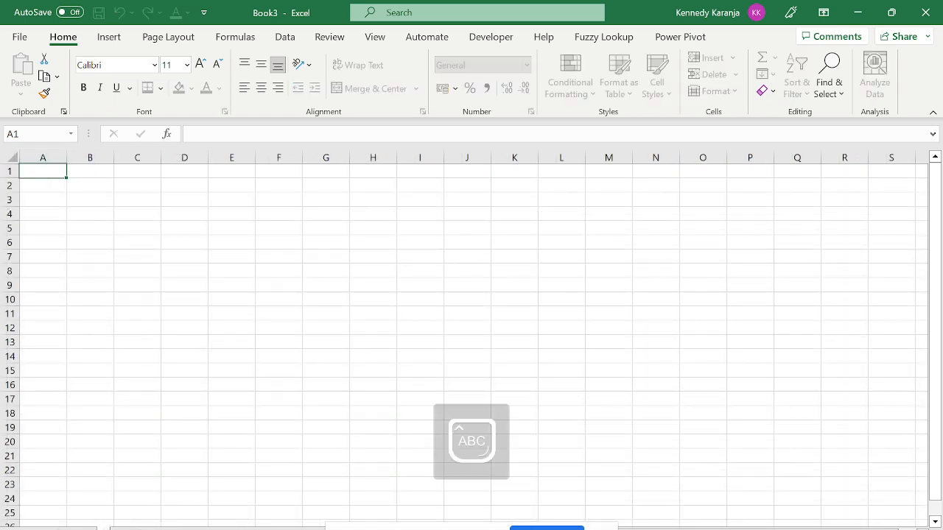
key(Caps_Lock)
key(Return)
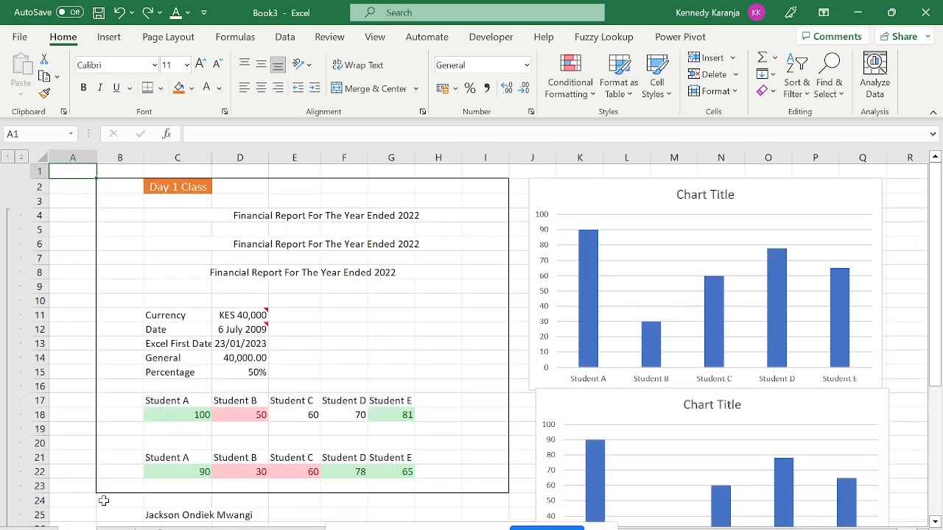
Return to the report sheet, move the active cell up, and select the grouped charts.
click(242, 357)
key(Up)
key(Up)
key(Up)
key(ctrl+Up)
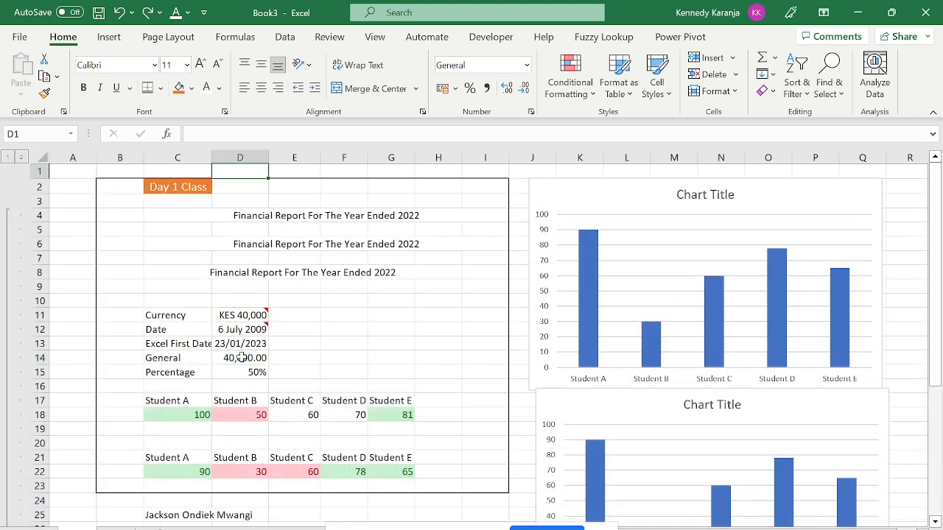
key(Left)
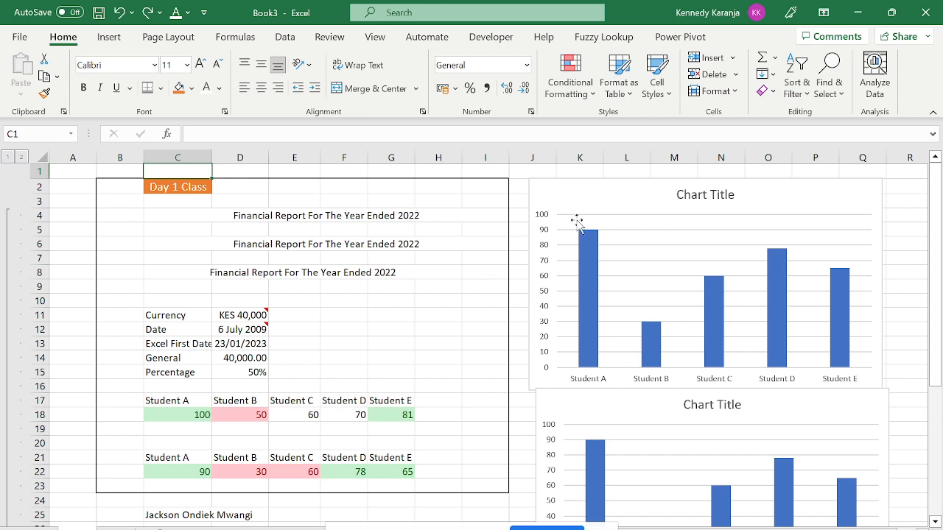
click(608, 190)
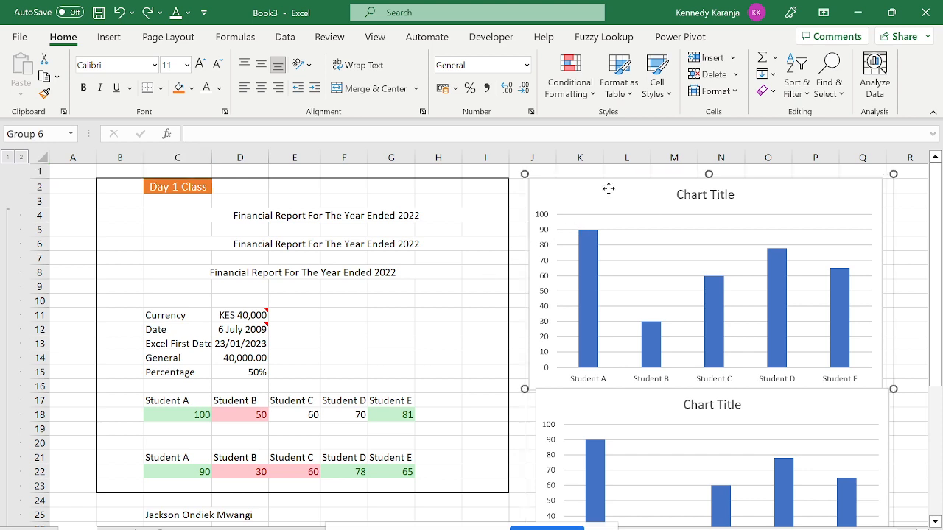
Move the charts so the lower chart sits beneath the top chart.
drag(608, 190, 695, 186)
click(604, 200)
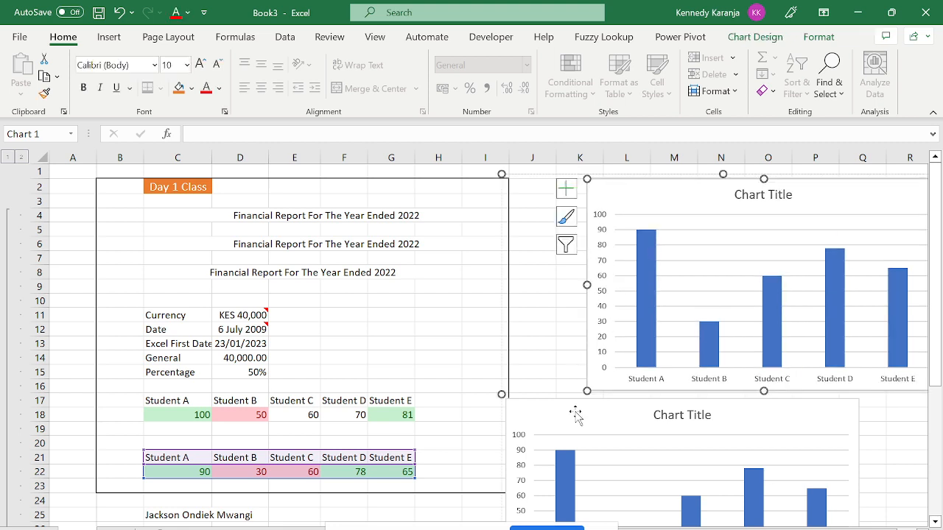
drag(571, 403, 520, 331)
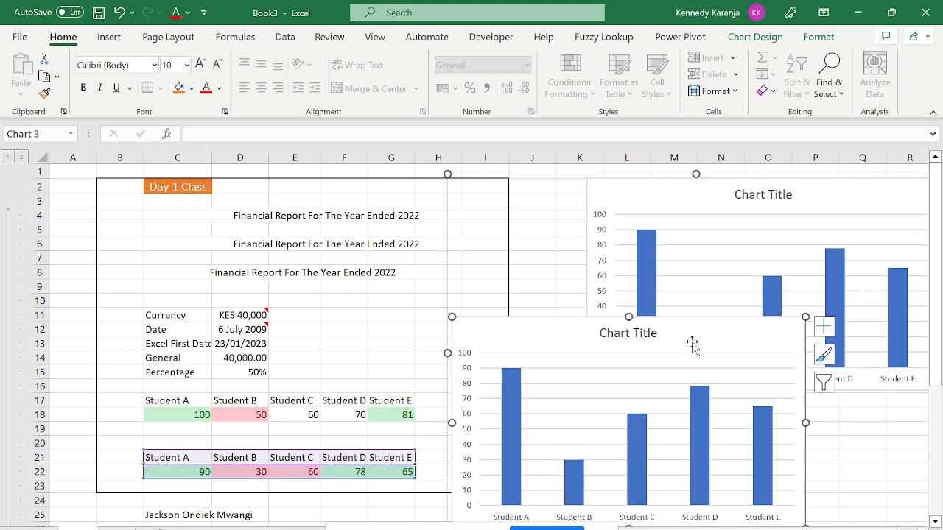
drag(693, 346, 765, 432)
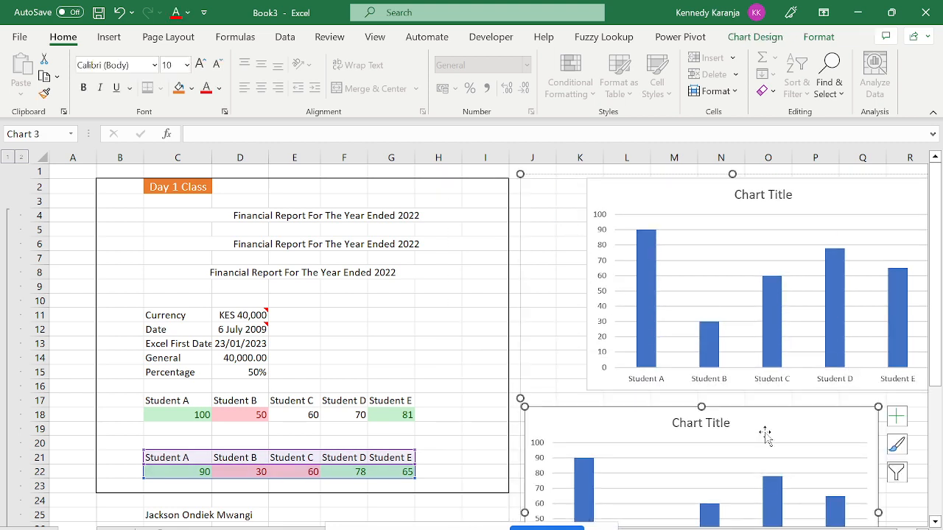
Replace the top chart's 'Chart Title' with 'Chart A'.
click(771, 193)
double_click(771, 193)
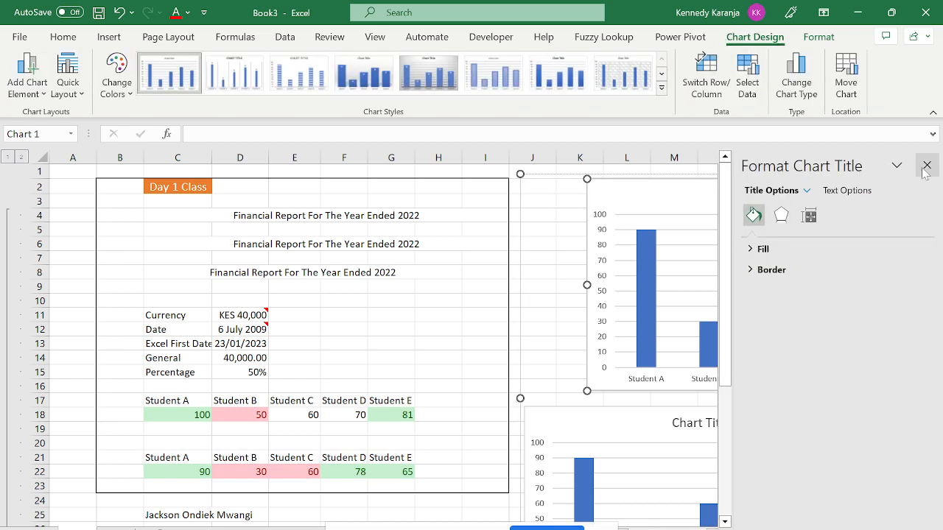
click(918, 162)
click(787, 195)
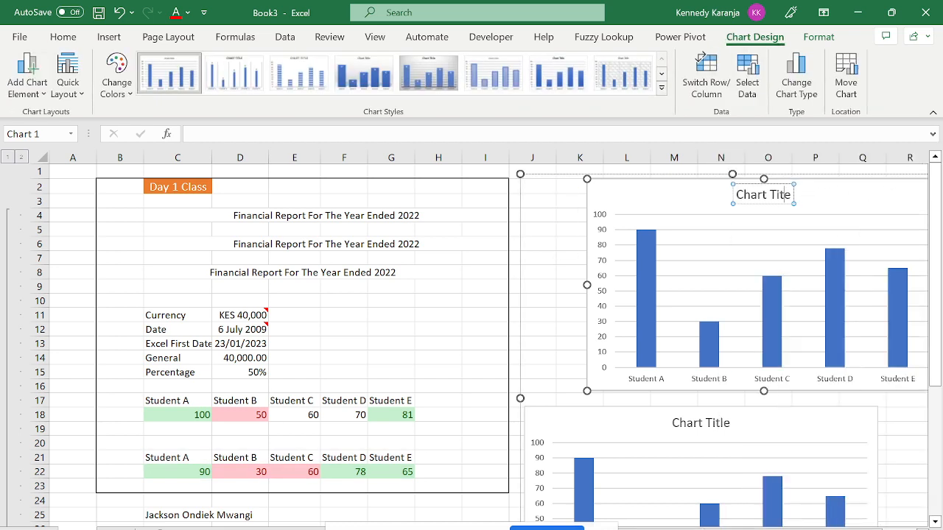
key(Delete)
key(BackSpace)
key(BackSpace)
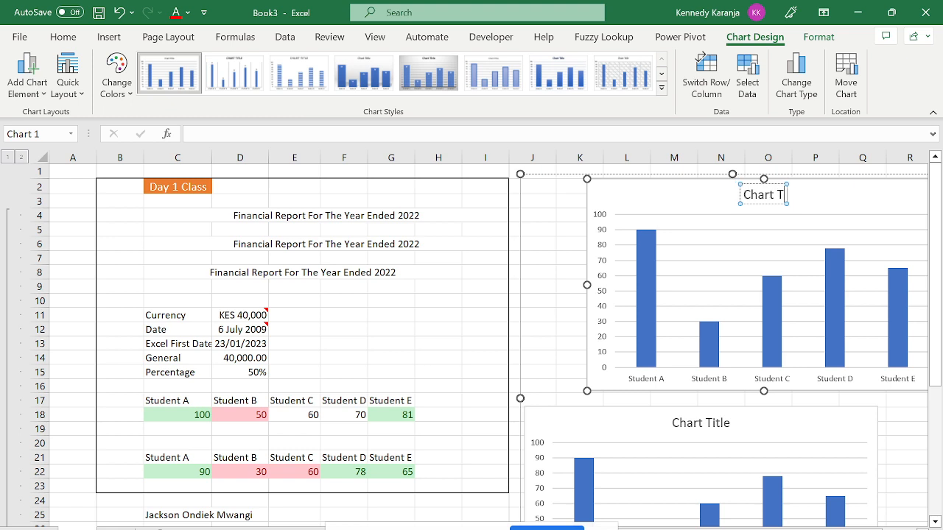
key(BackSpace)
key(BackSpace)
key(BackSpace)
key(BackSpace)
key(BackSpace)
key(BackSpace)
key(BackSpace)
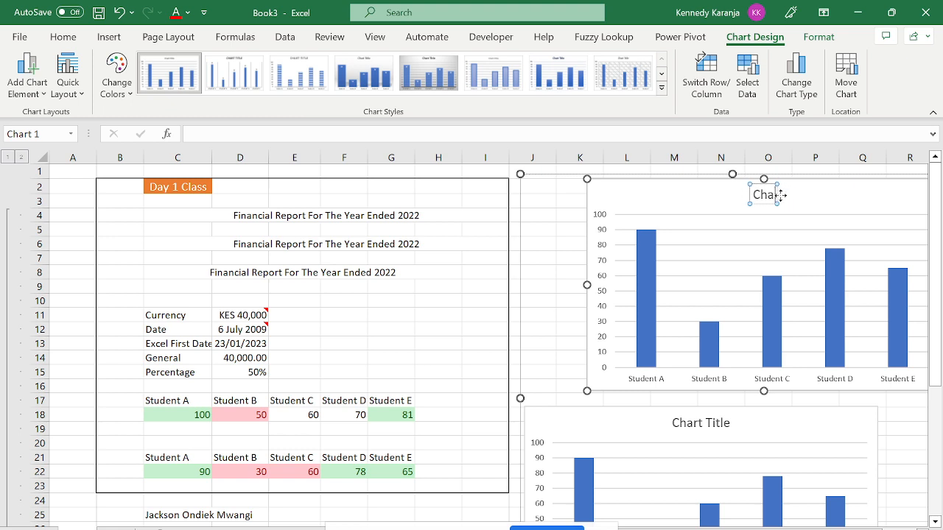
key(Caps_Lock)
text(V)
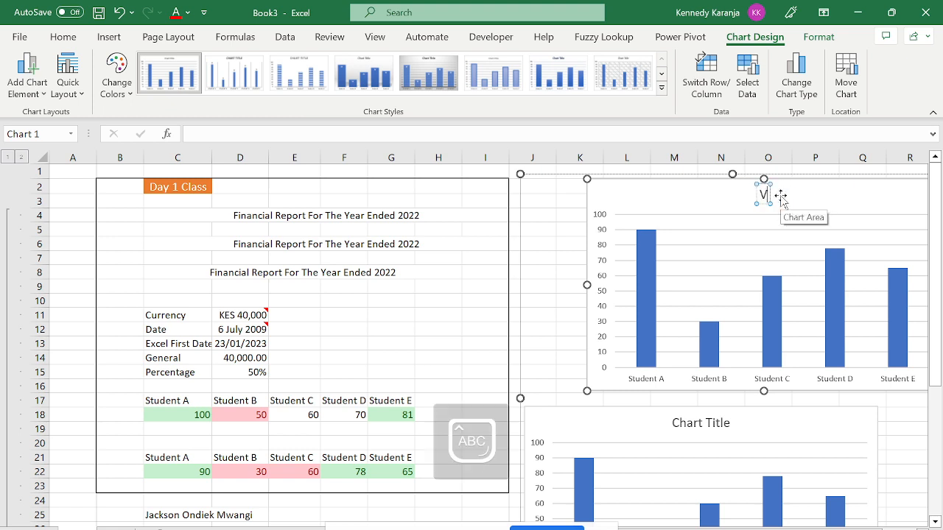
key(BackSpace)
key(Caps_Lock)
text(Cah)
key(BackSpace)
key(BackSpace)
text(har)
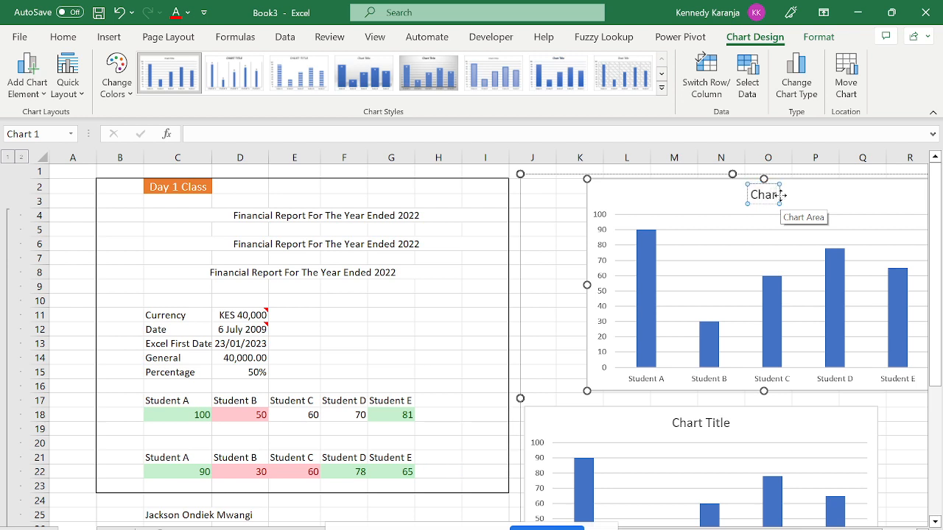
text(t)
key(Caps_Lock)
text(A)
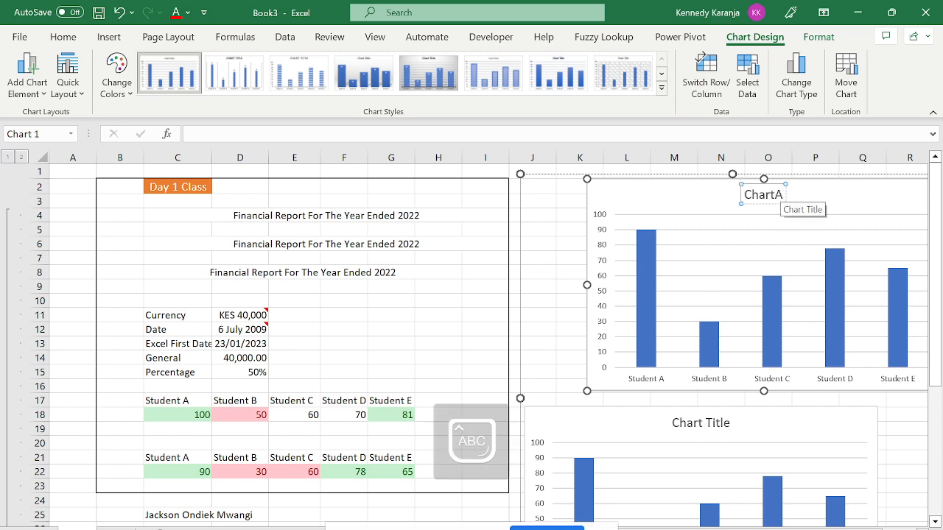
key(Left)
key(Left)
key(Left)
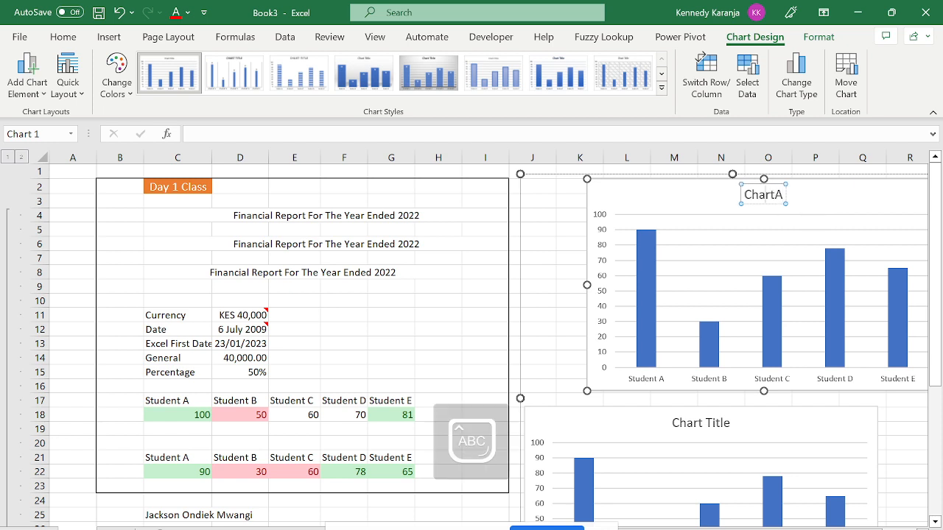
key(Right)
key(Right)
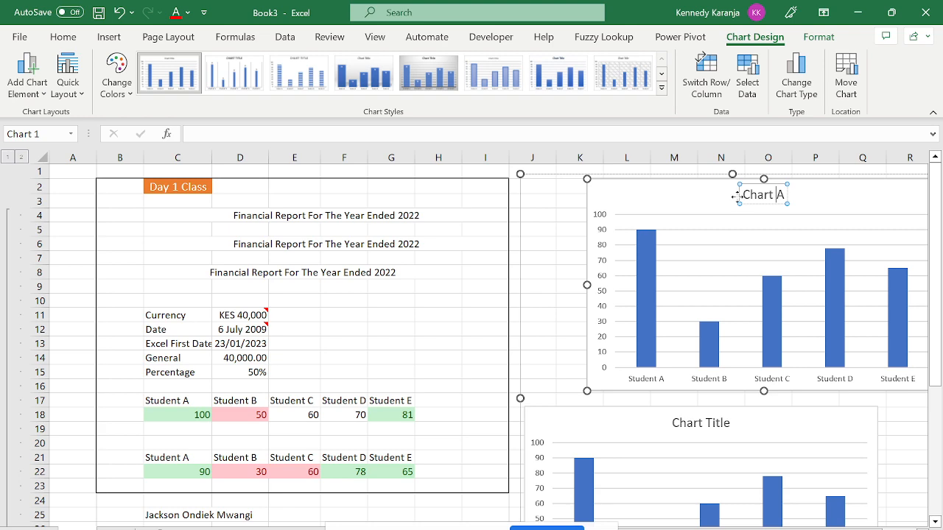
click(562, 269)
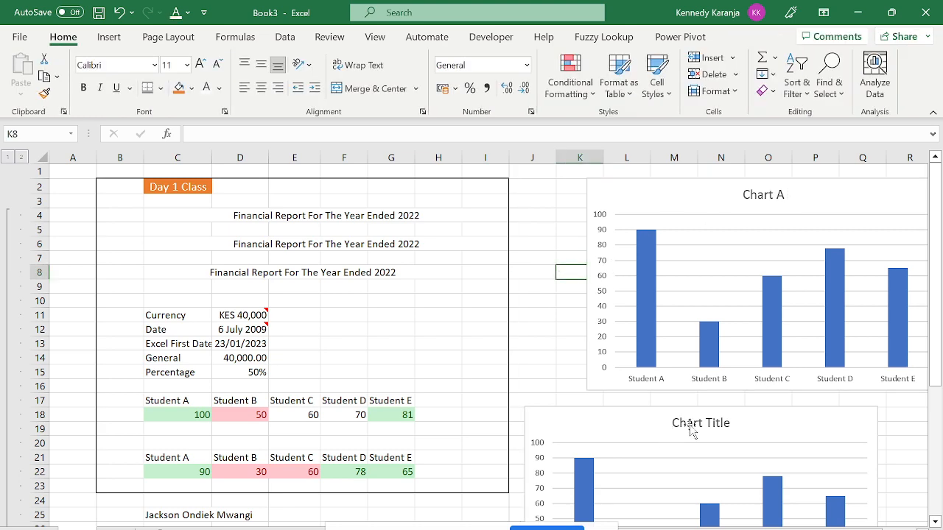
Retitle the lower chart 'Chart B' and nudge both charts slightly right.
double_click(686, 424)
double_click(689, 425)
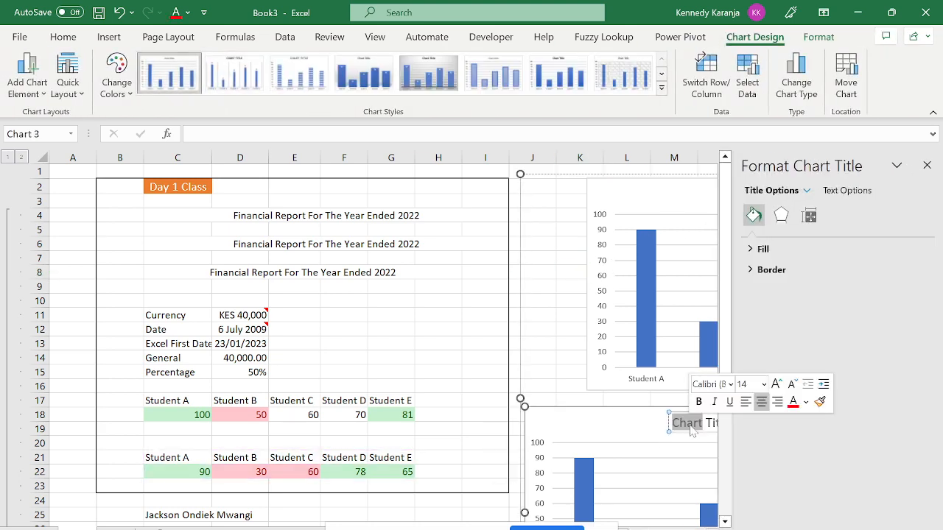
key(Delete)
key(Delete)
key(Delete)
key(Delete)
key(Delete)
key(Delete)
key(Delete)
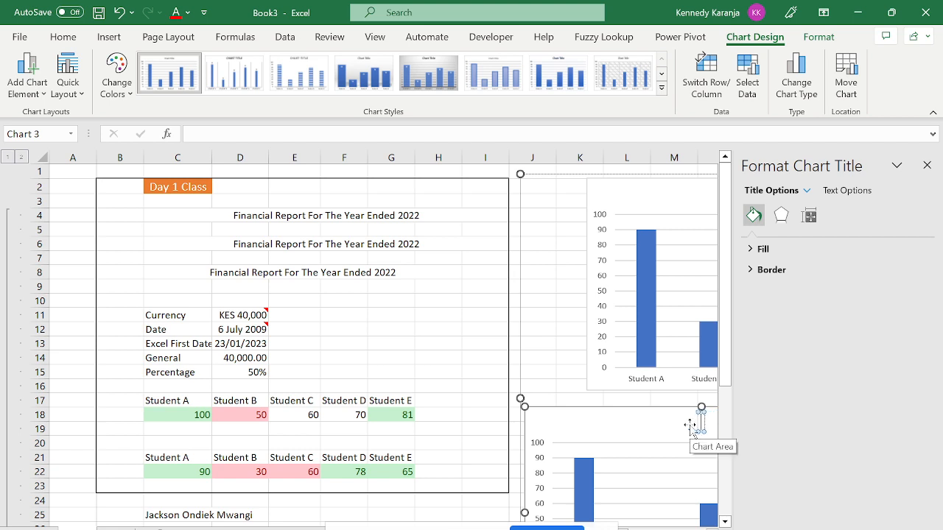
text(Chart)
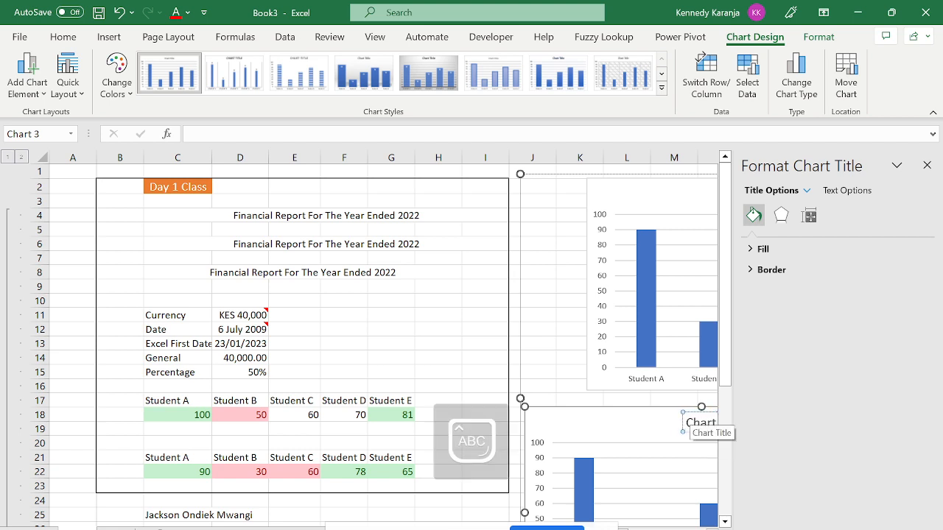
text( E)
click(549, 253)
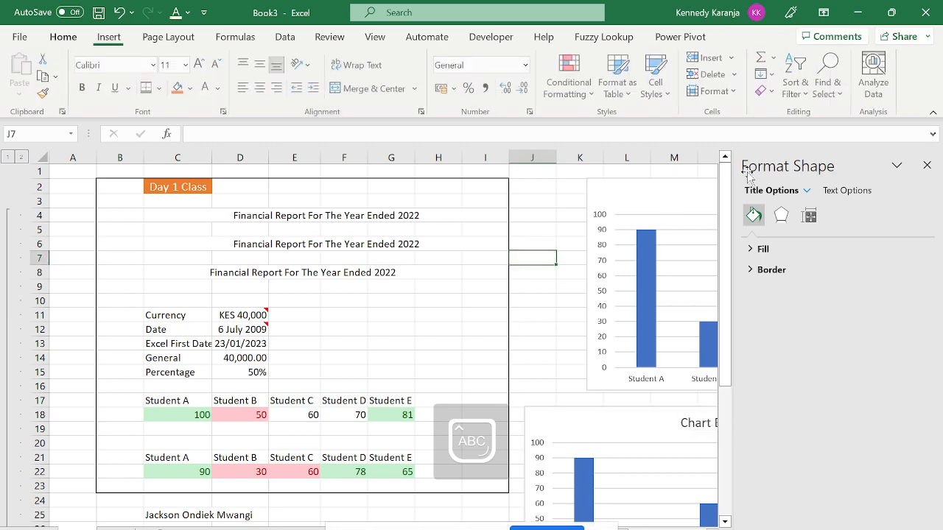
click(927, 165)
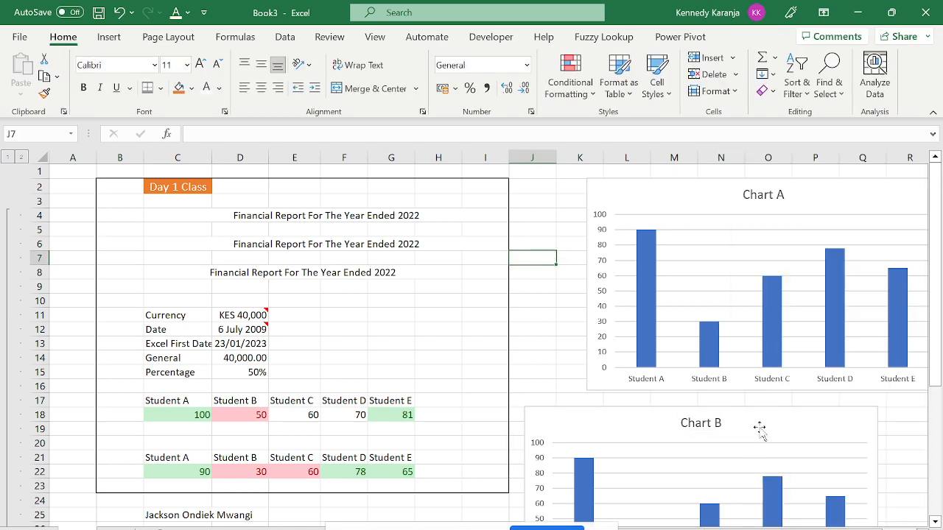
drag(758, 429, 789, 421)
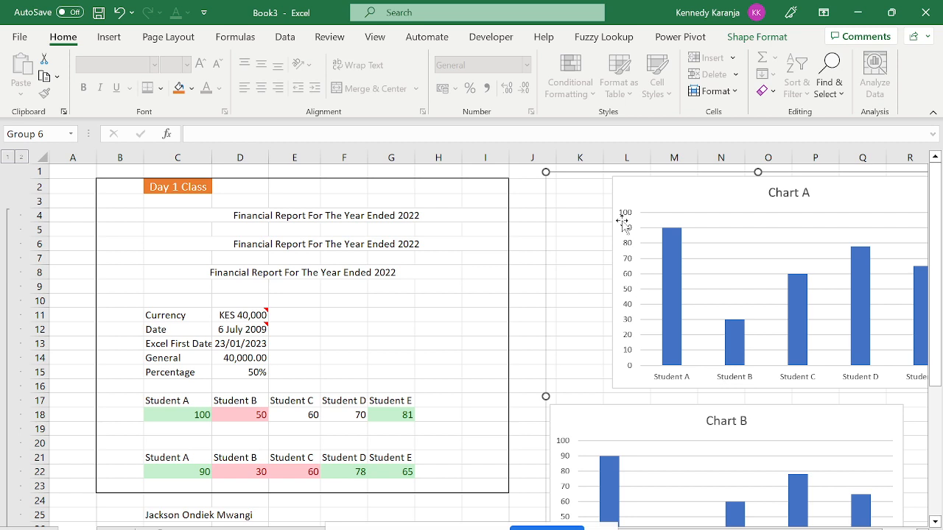
Ungroup the two charts using Page Layout's Group menu.
click(110, 37)
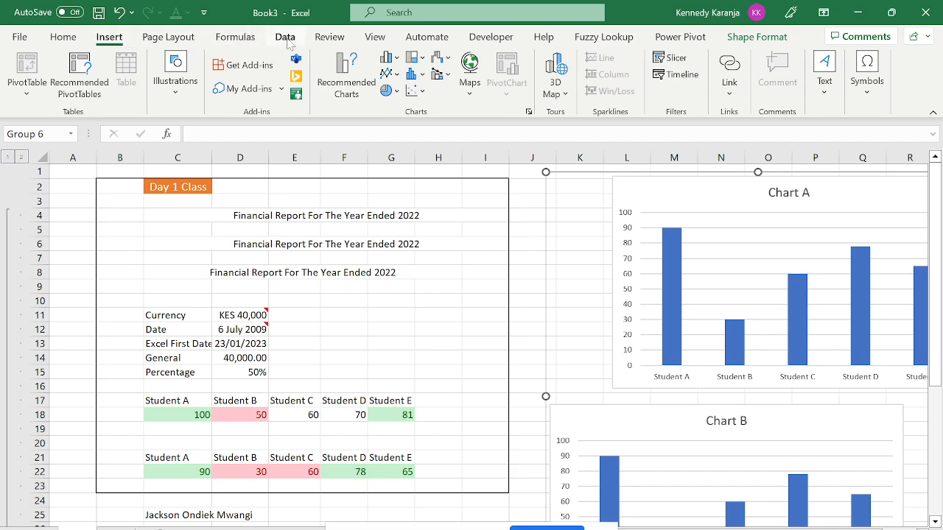
click(374, 37)
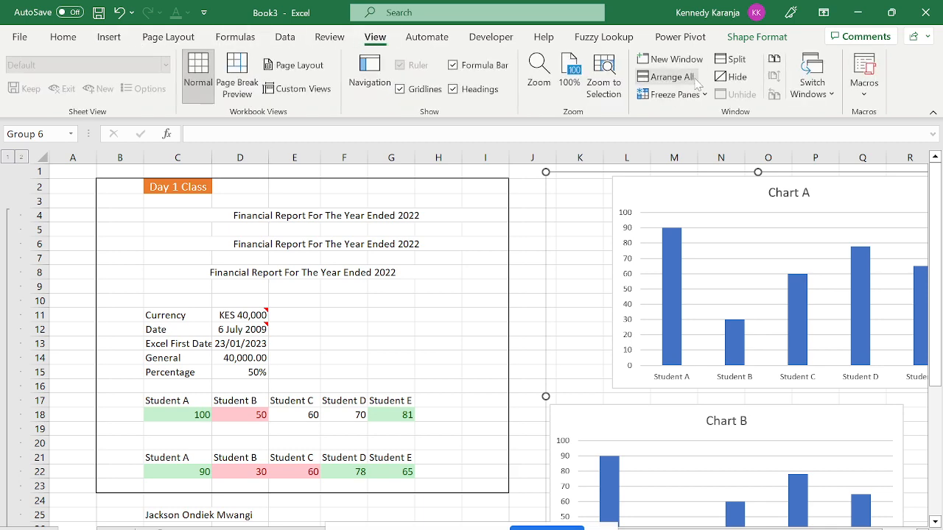
click(168, 37)
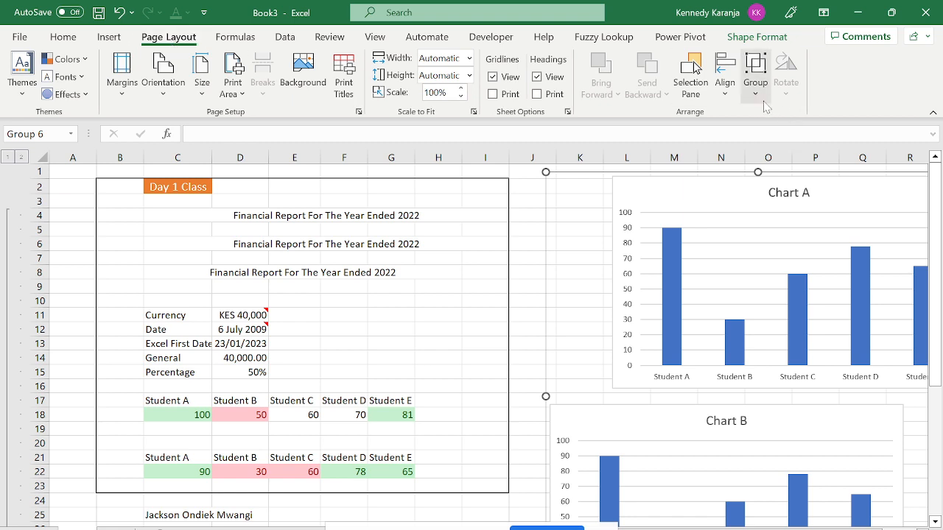
click(758, 95)
click(782, 160)
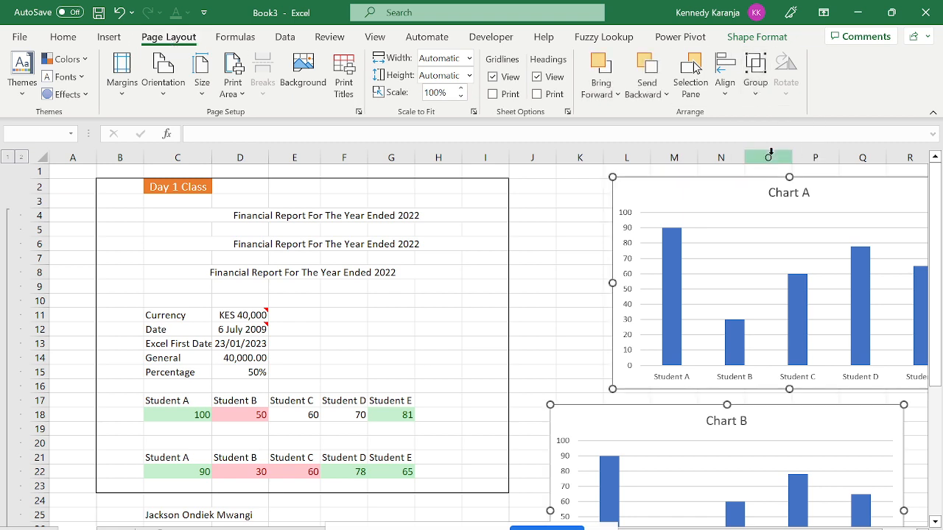
Shift both charts left toward the table and place Chart B beneath Chart A.
drag(653, 185, 593, 187)
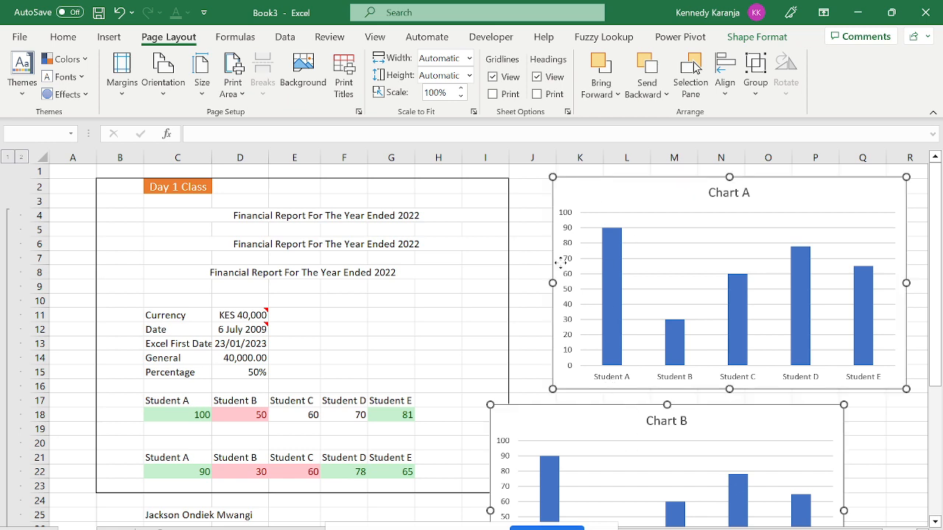
click(532, 263)
drag(551, 410, 587, 410)
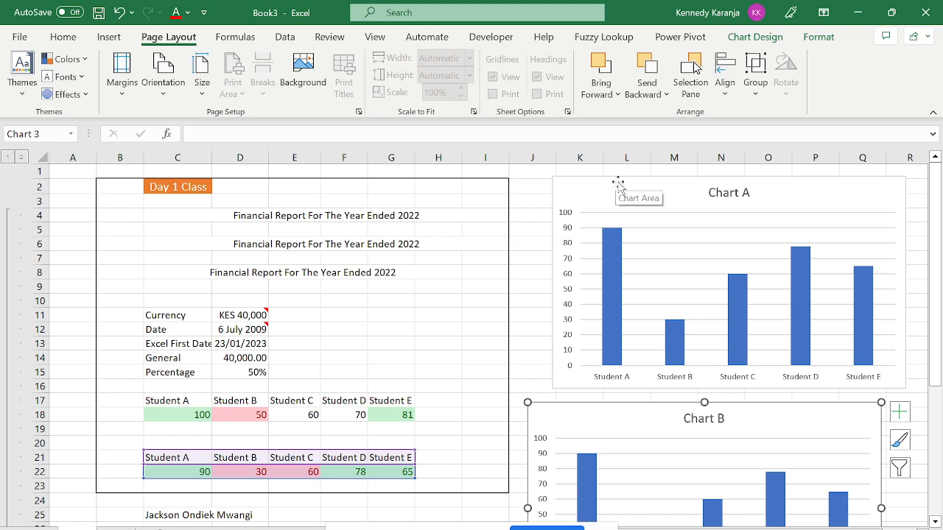
Select Chart A and Chart B together and align their right edges.
click(593, 197)
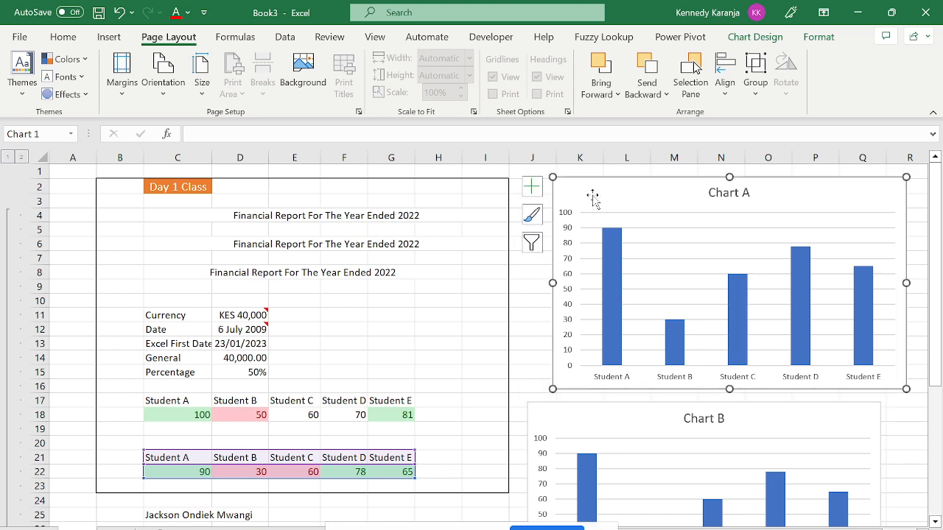
ctrl+click(564, 410)
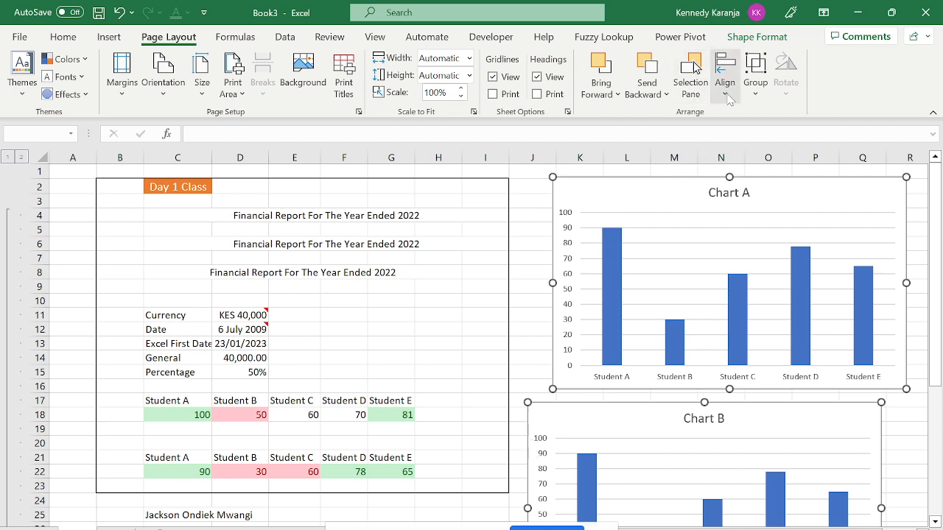
click(725, 77)
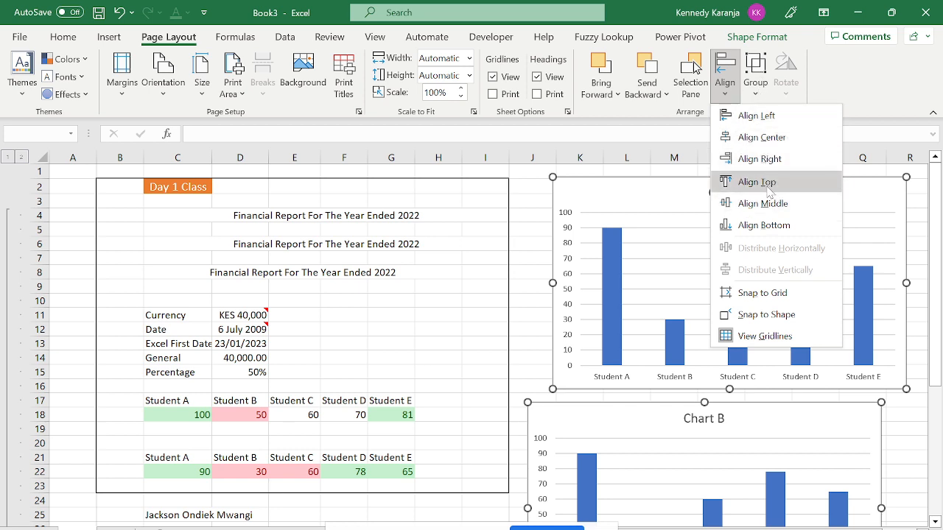
click(756, 163)
click(725, 92)
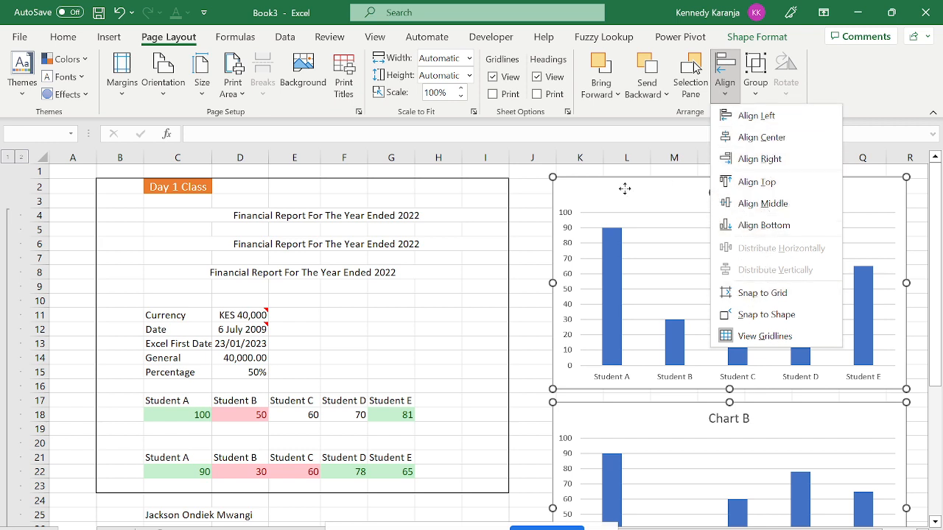
click(520, 220)
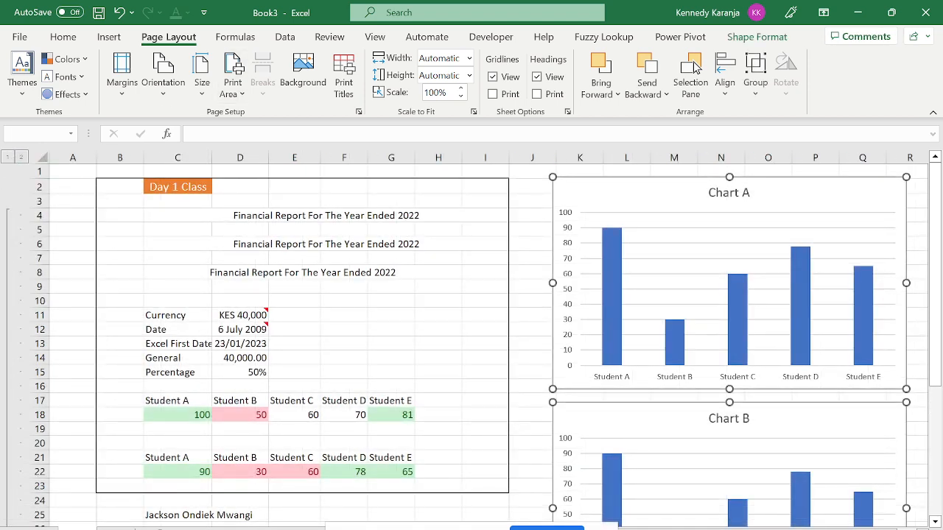
From Sheet2, start Save As to the Desktop as an Excel Binary Workbook.
click(119, 528)
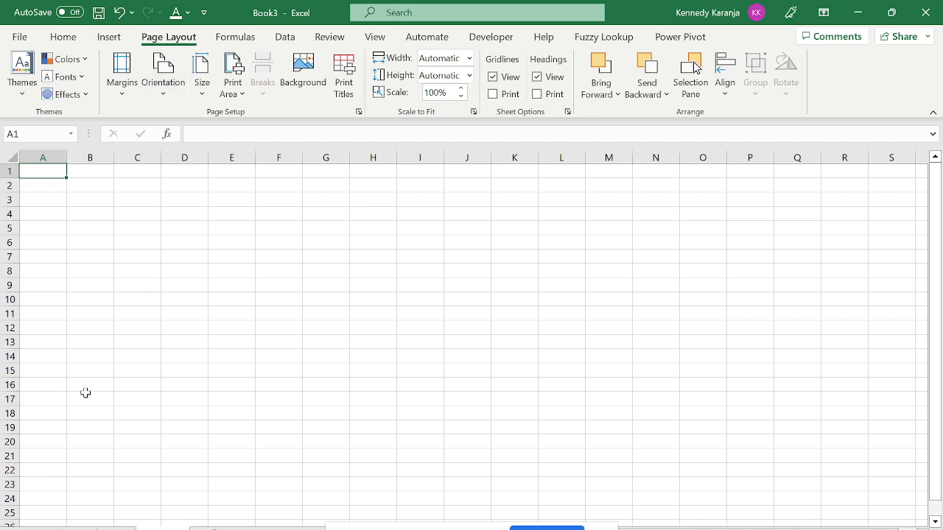
click(24, 37)
click(22, 240)
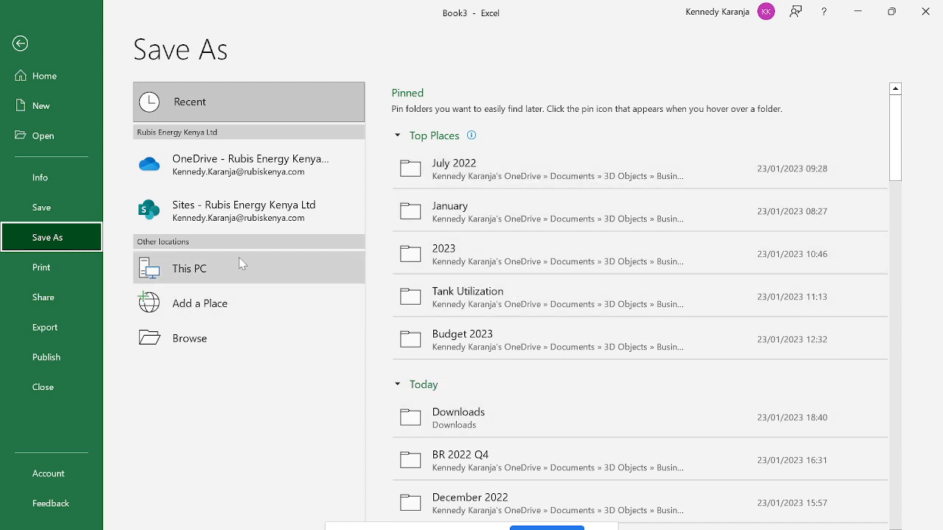
click(195, 268)
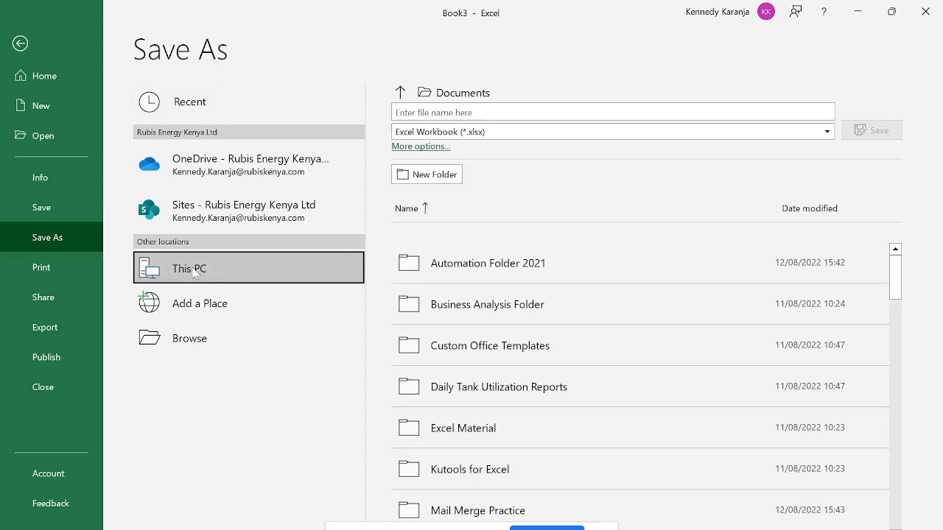
click(433, 150)
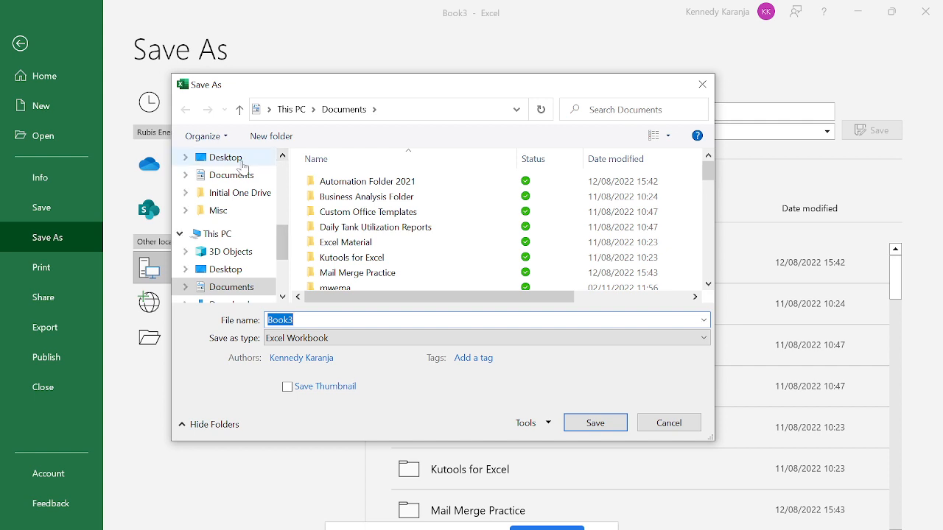
click(229, 156)
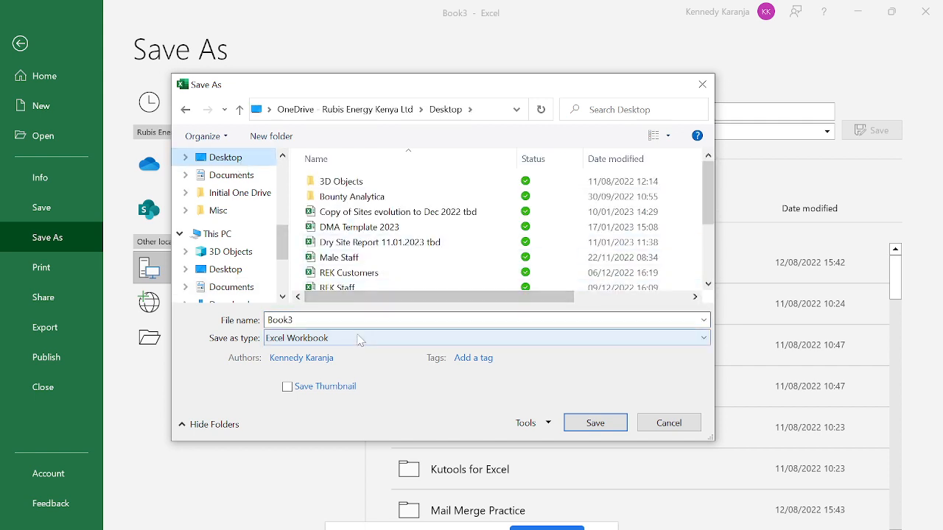
click(357, 338)
click(333, 37)
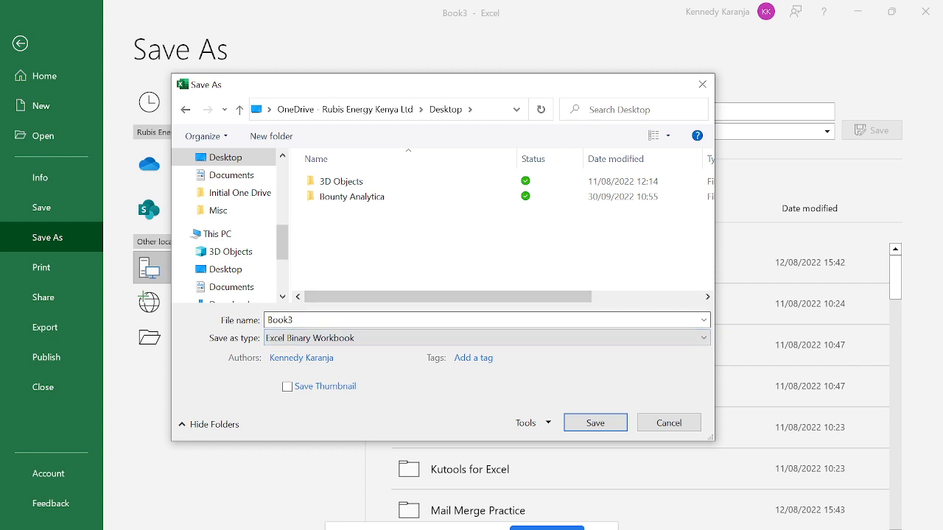
Replace the name Book3 with 'Day 1 Tutorial' and save.
click(295, 320)
key(BackSpace)
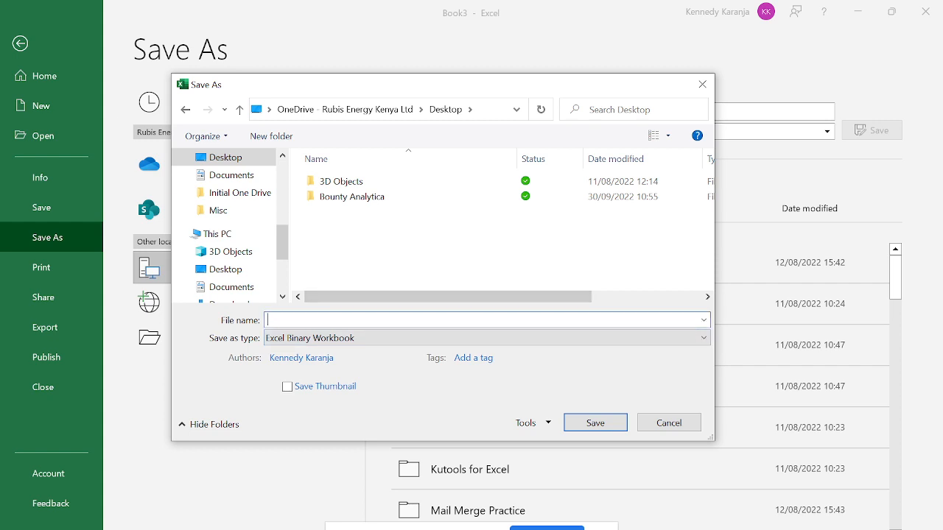
text(Day)
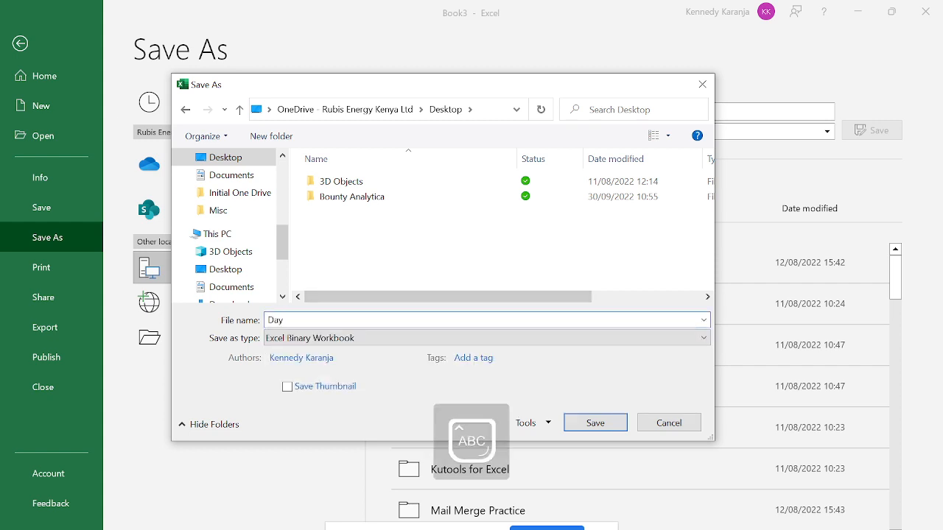
text( 1 tUTORIAL)
key(BackSpace)
key(BackSpace)
key(BackSpace)
key(BackSpace)
key(BackSpace)
key(BackSpace)
key(BackSpace)
key(BackSpace)
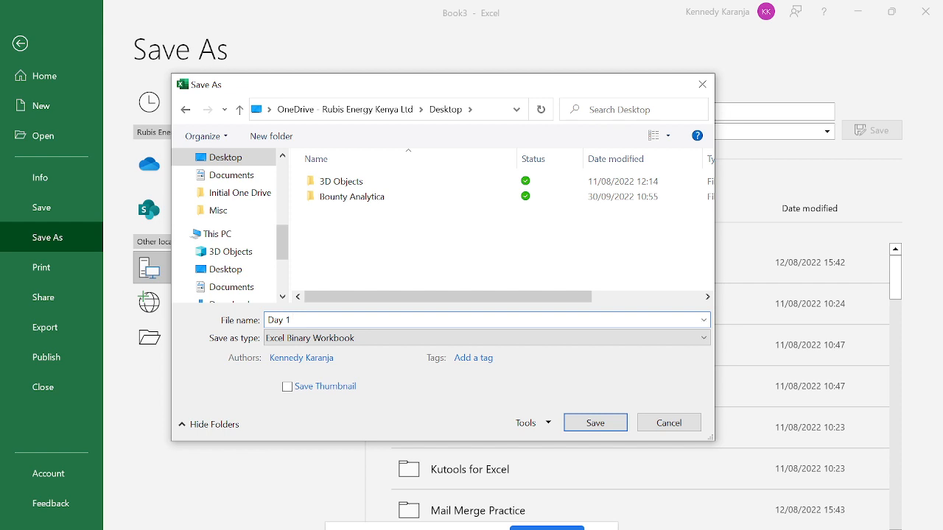
text(Tutor)
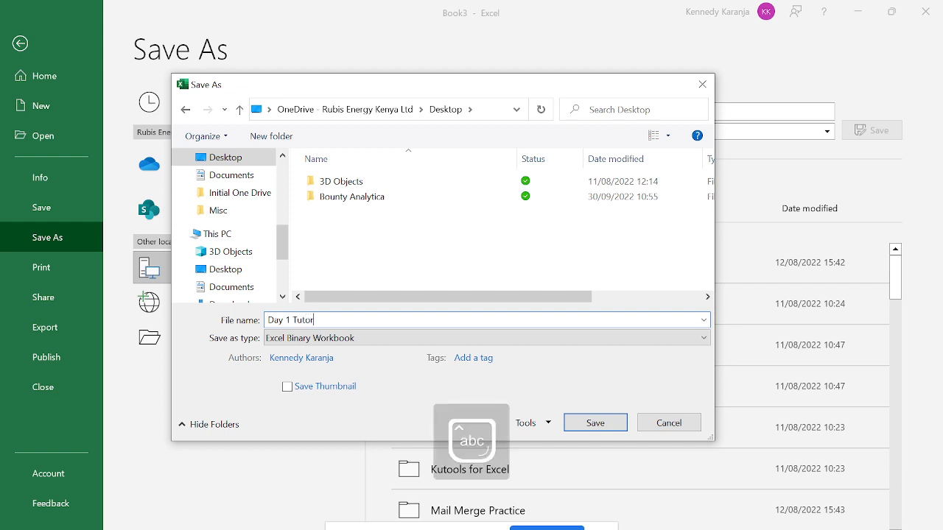
text(ial)
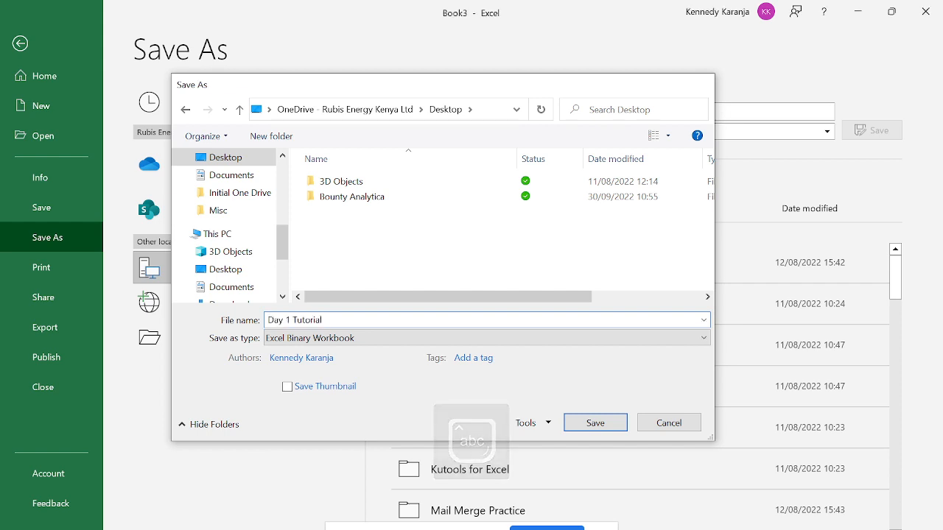
key(Return)
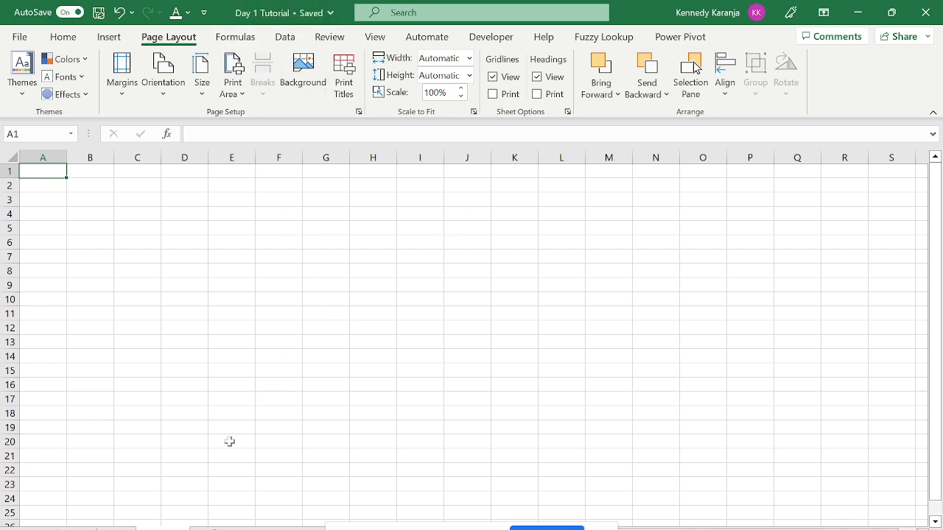
Rename the blank second sheet's tab to 'D'.
click(78, 528)
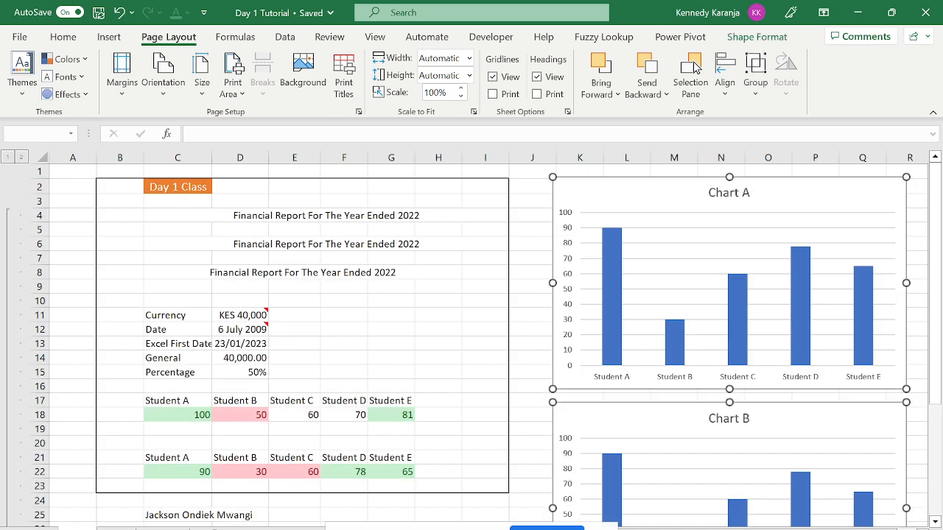
click(163, 528)
double_click(163, 528)
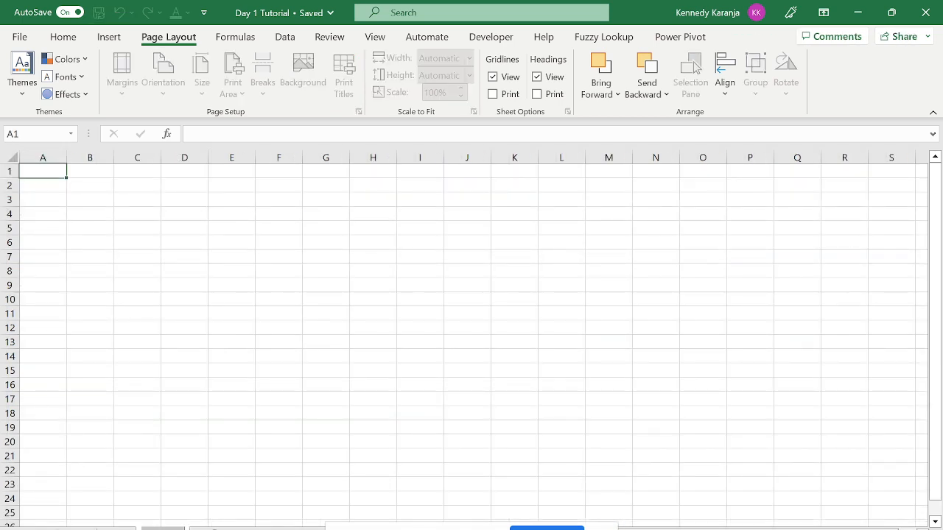
key(BackSpace)
key(Caps_Lock)
text(D)
key(Caps_Lock)
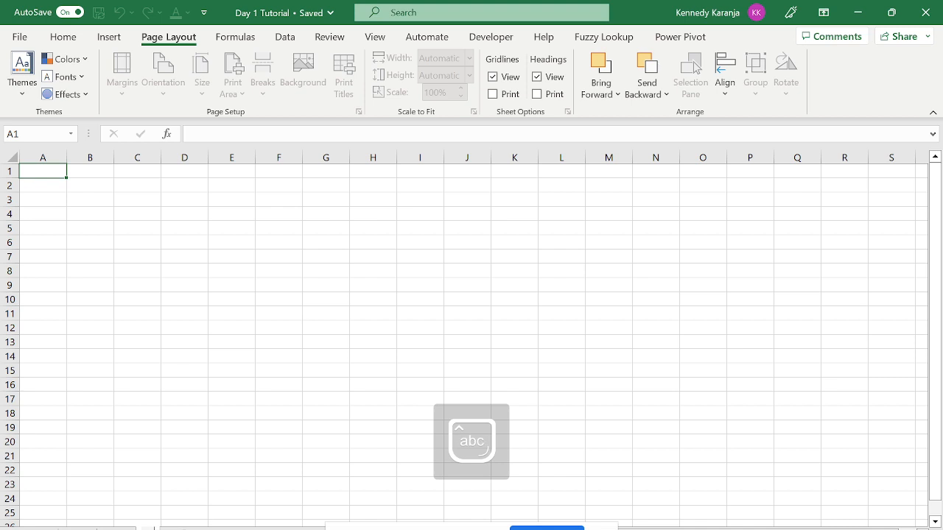
key(Return)
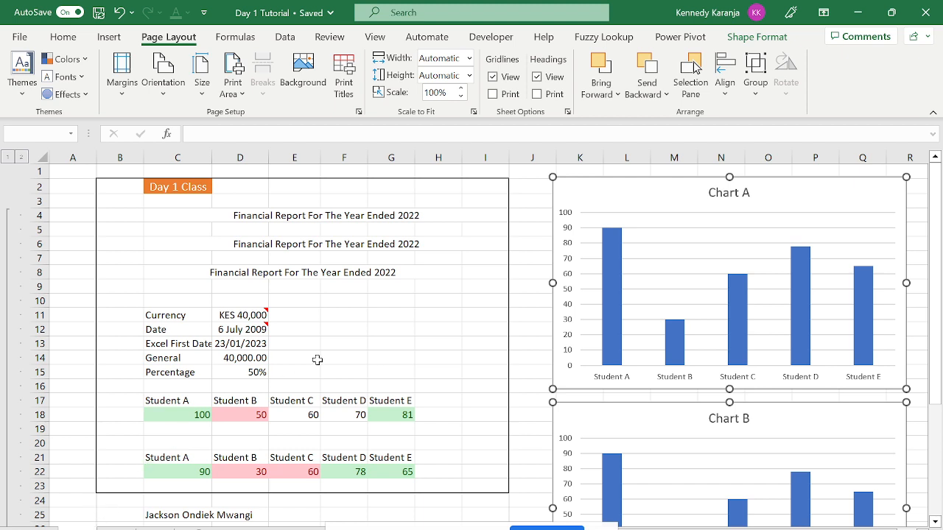
On the report sheet, deselect the charts and move the active cell to C8.
click(299, 289)
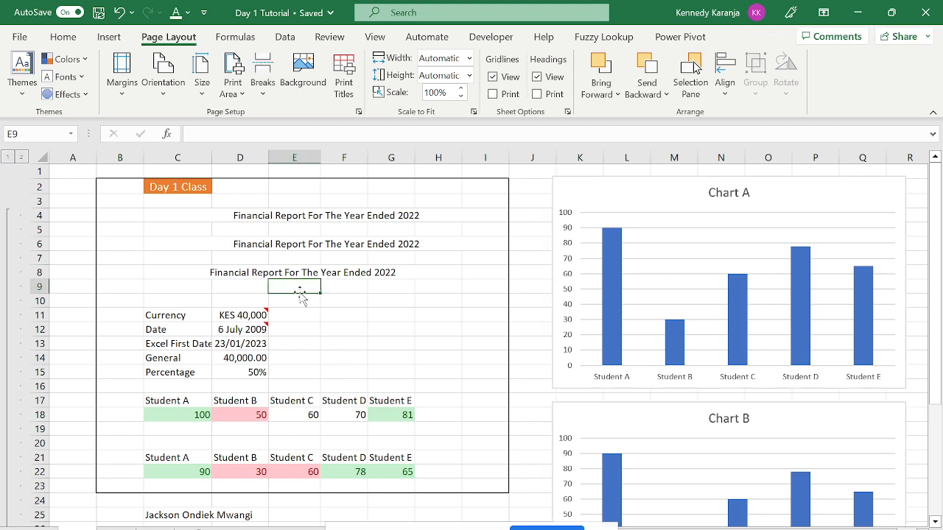
key(Up)
key(Left)
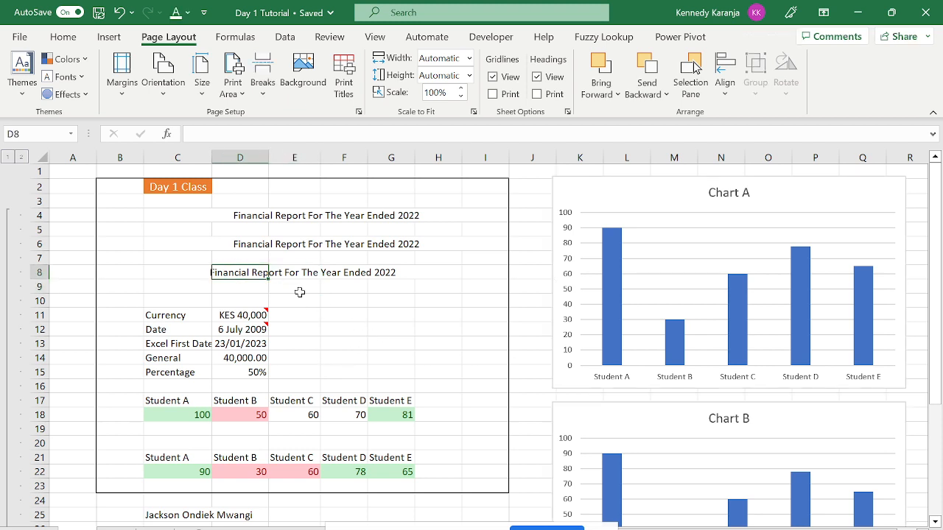
key(Left)
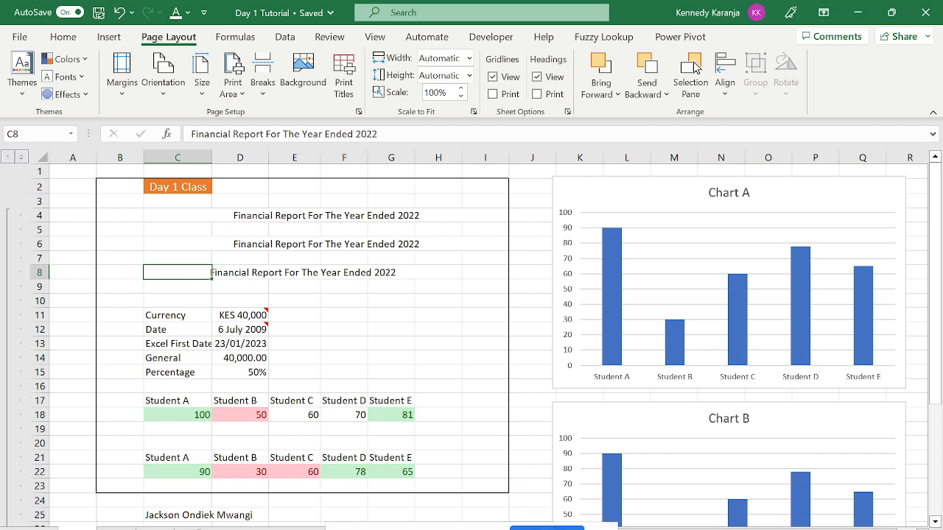
key(alt+Tab)
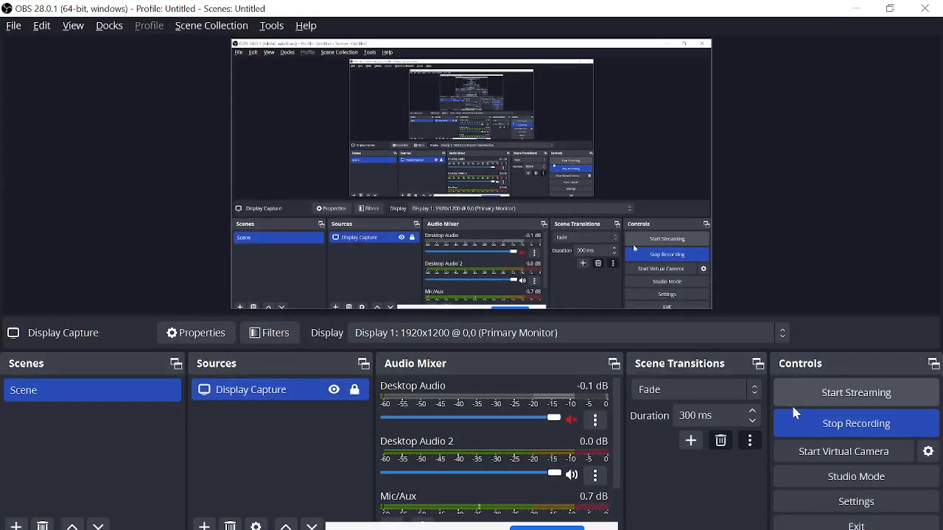